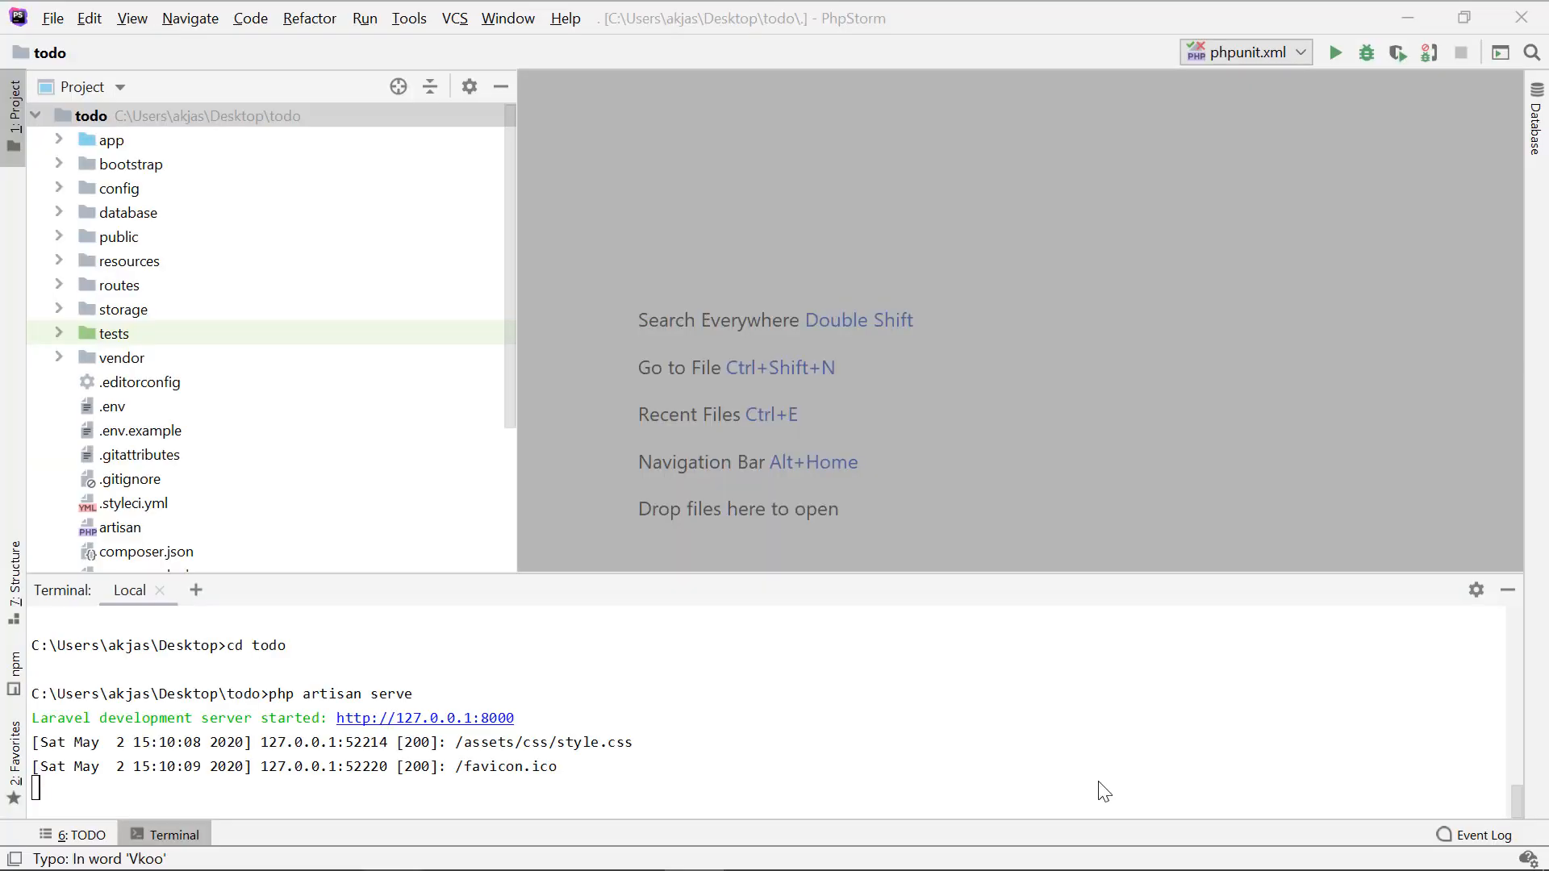
# Step: Switch to the Chrome browser and examine the local Todo app's title form and list at 127.0.0.1:8000
pyautogui.click(827, 678)
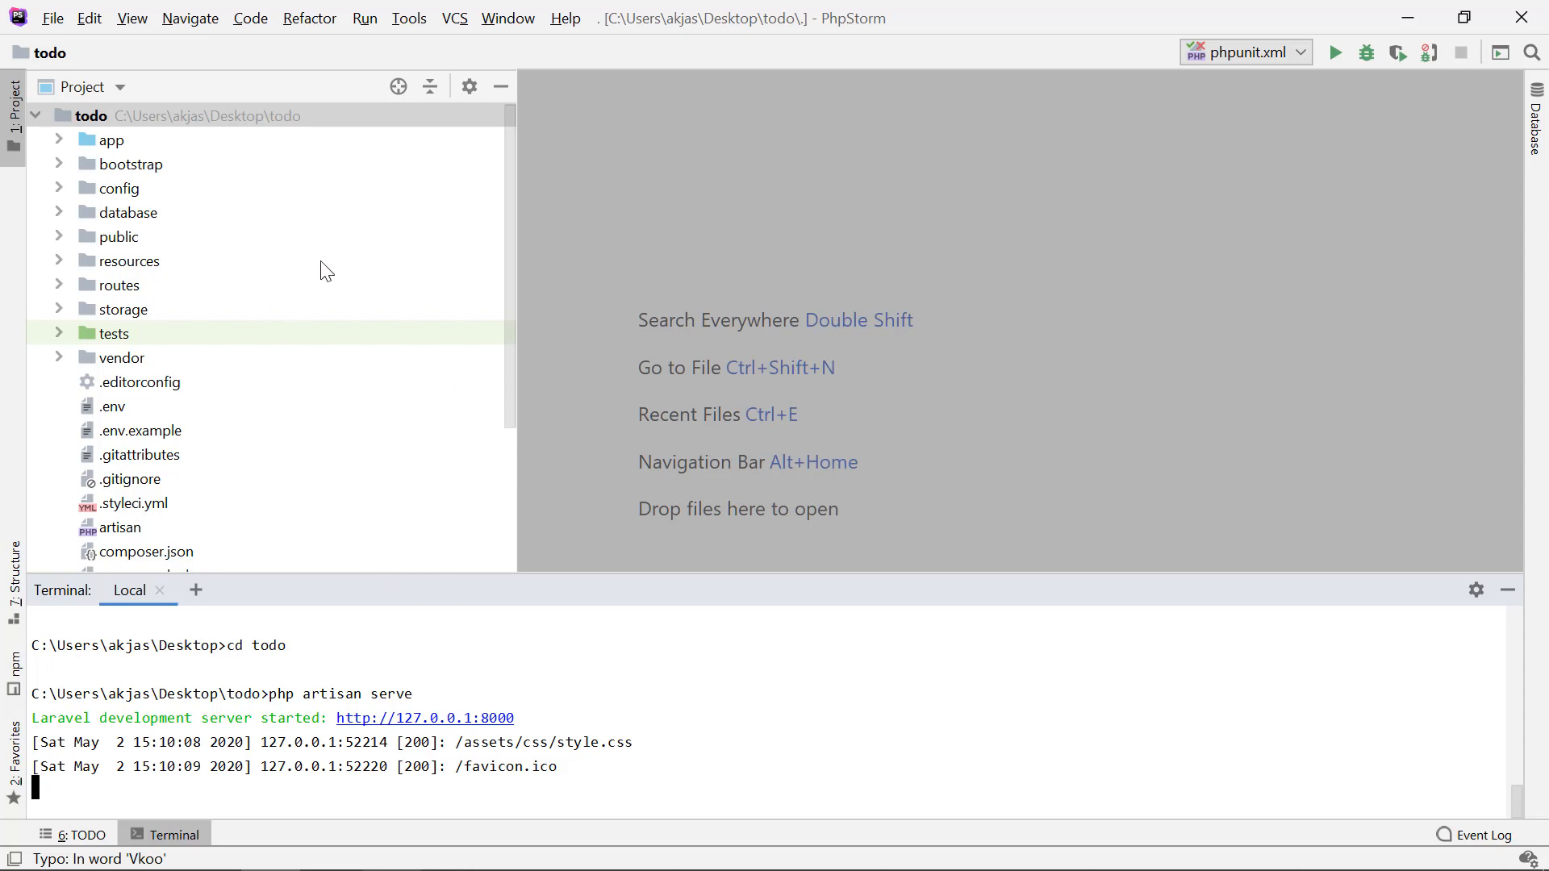
pyautogui.hotkey('alt', 'Tab')
pyautogui.hotkey('alt', 'Tab')
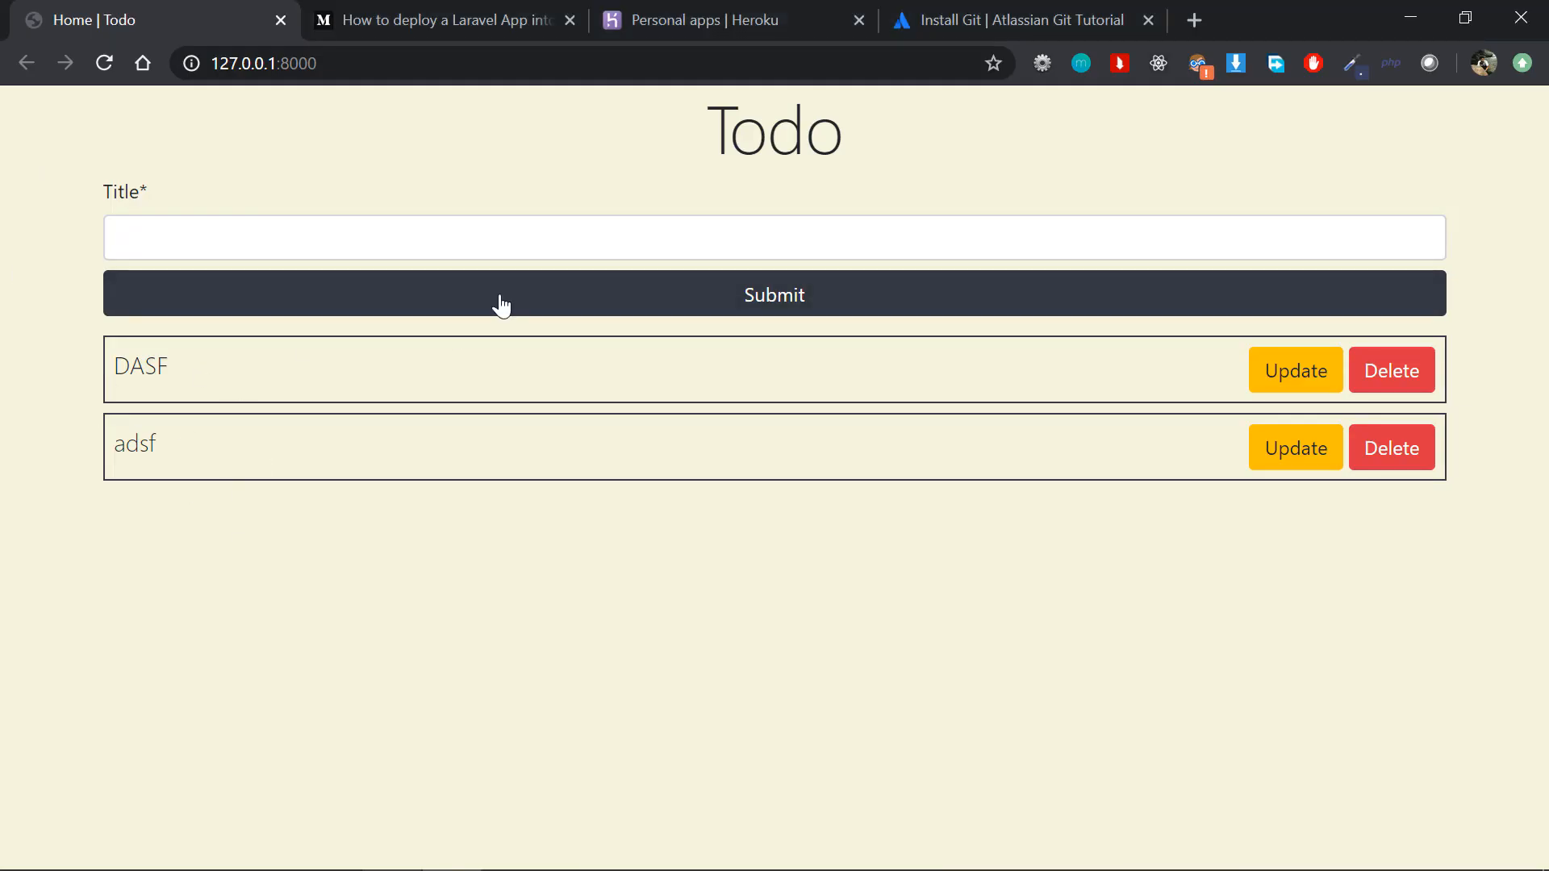
pyautogui.click(661, 254)
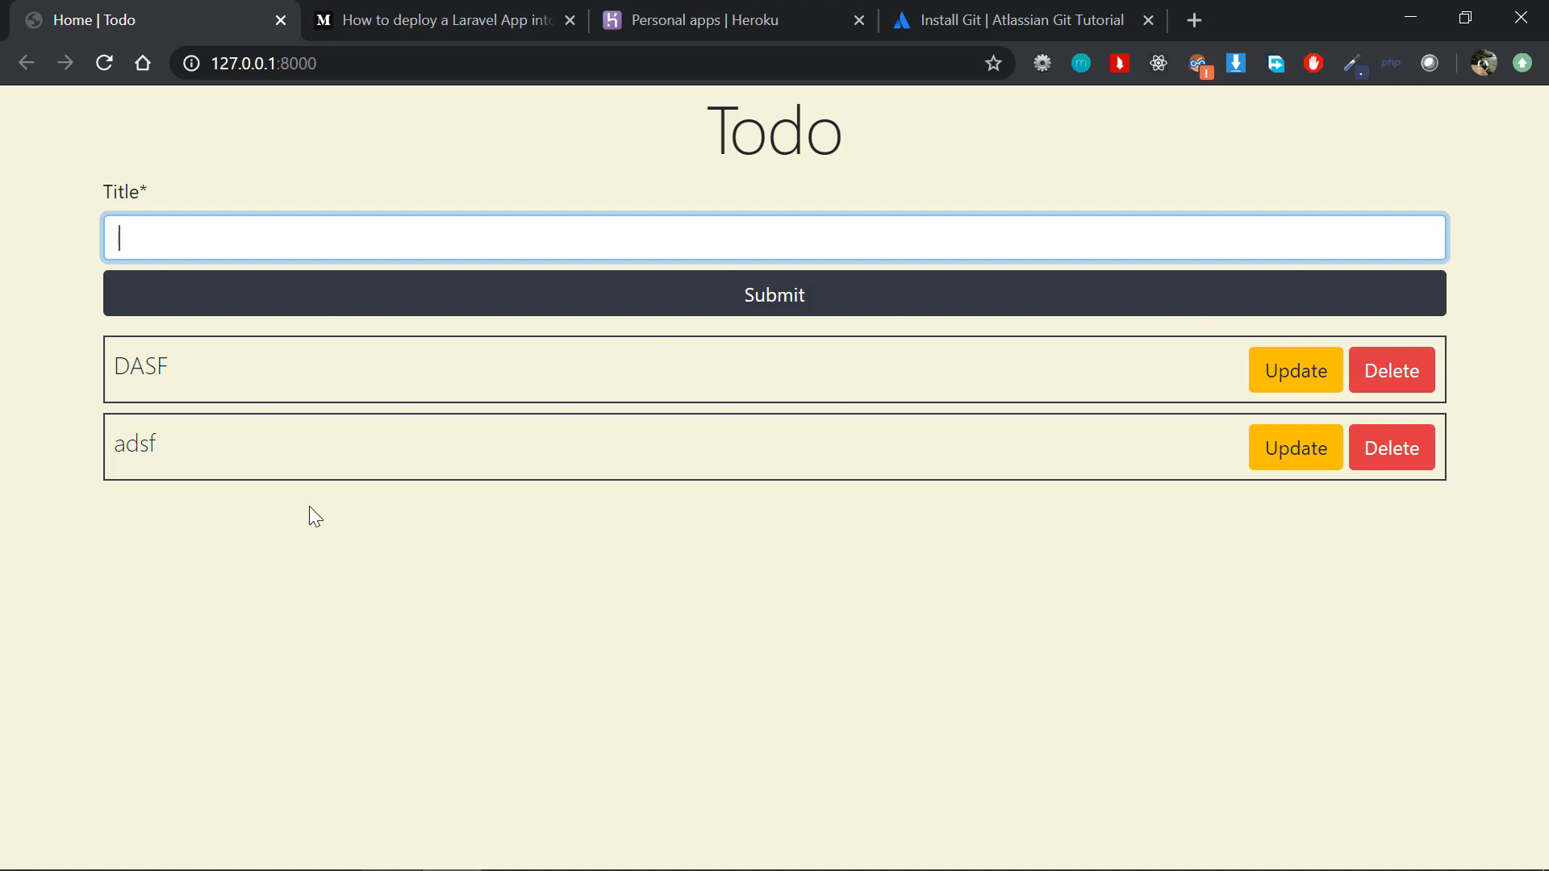
pyautogui.moveTo(308, 506); pyautogui.dragTo(117, 365)
pyautogui.click(129, 365)
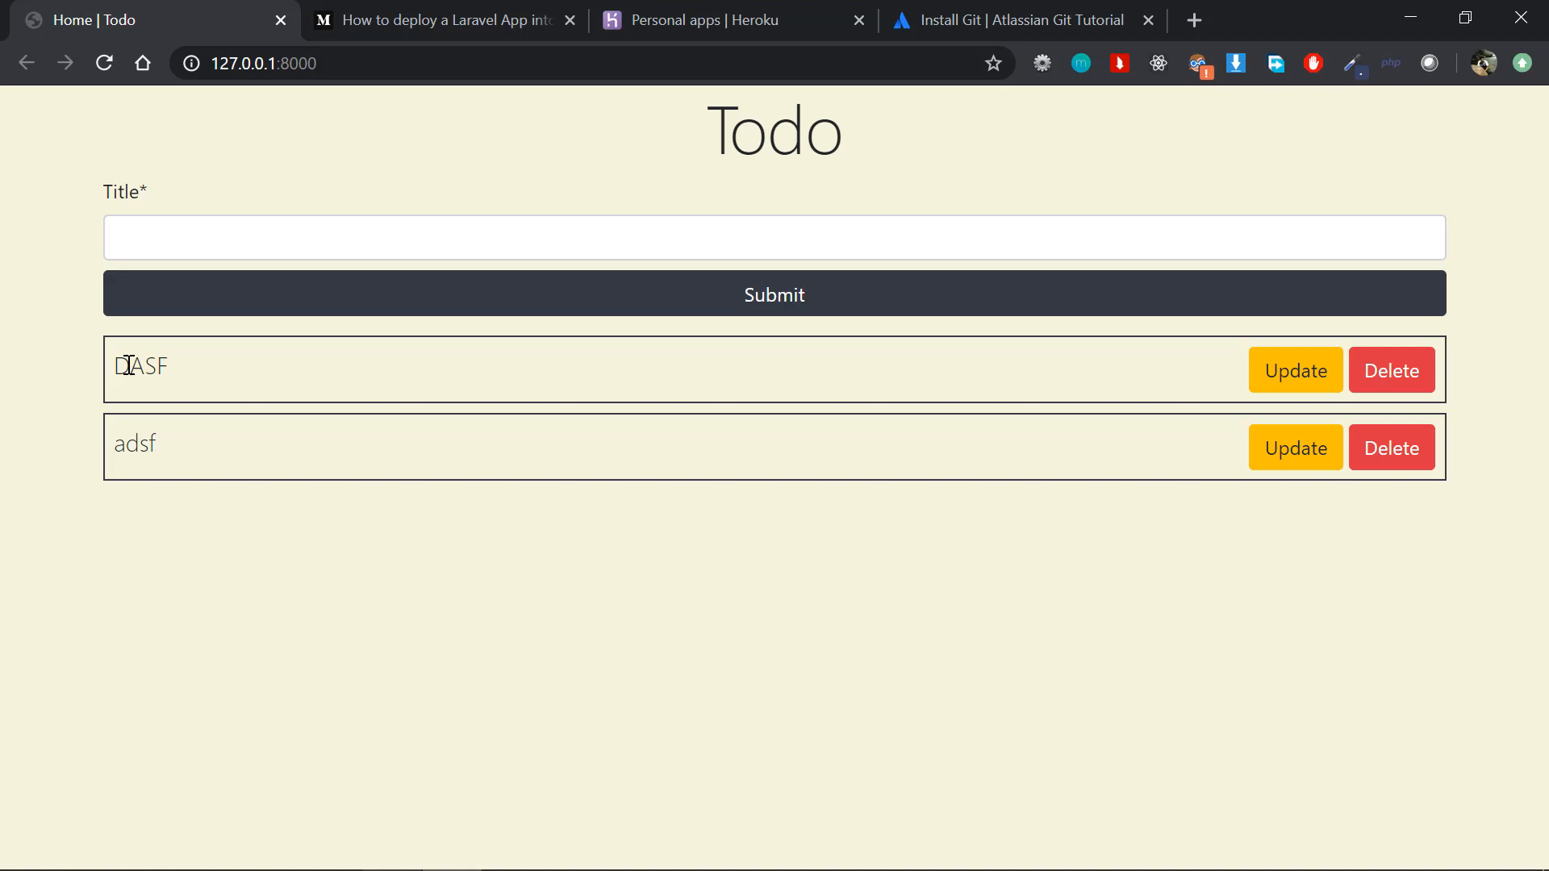
# Step: Show the Medium article "How to deploy a Laravel App into Heroku" and examine its title and address
pyautogui.click(428, 18)
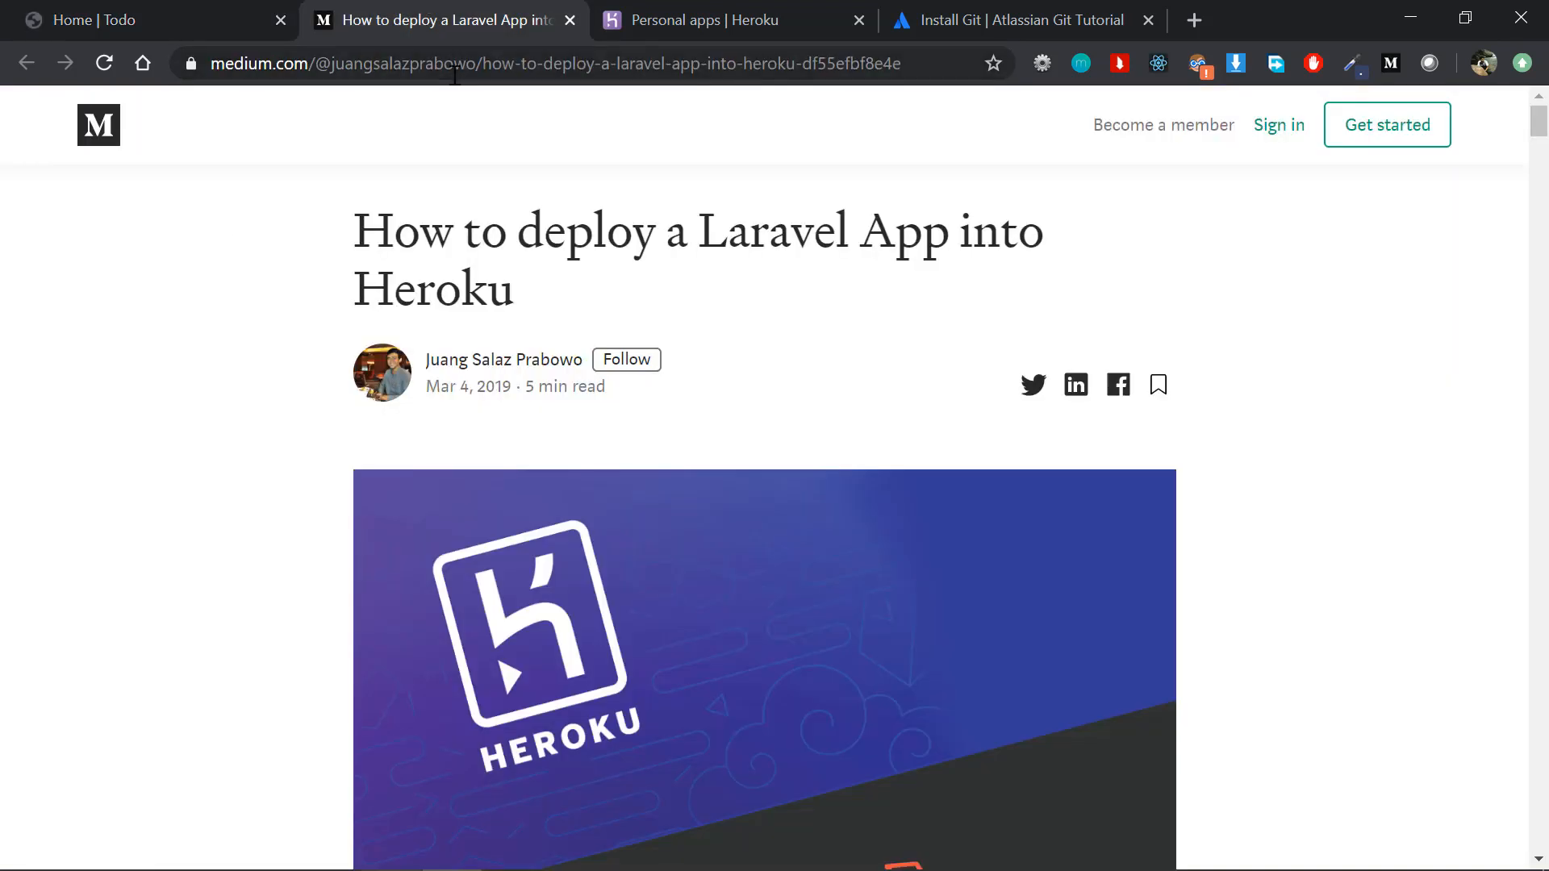
pyautogui.click(373, 65)
pyautogui.moveTo(396, 234); pyautogui.dragTo(554, 290)
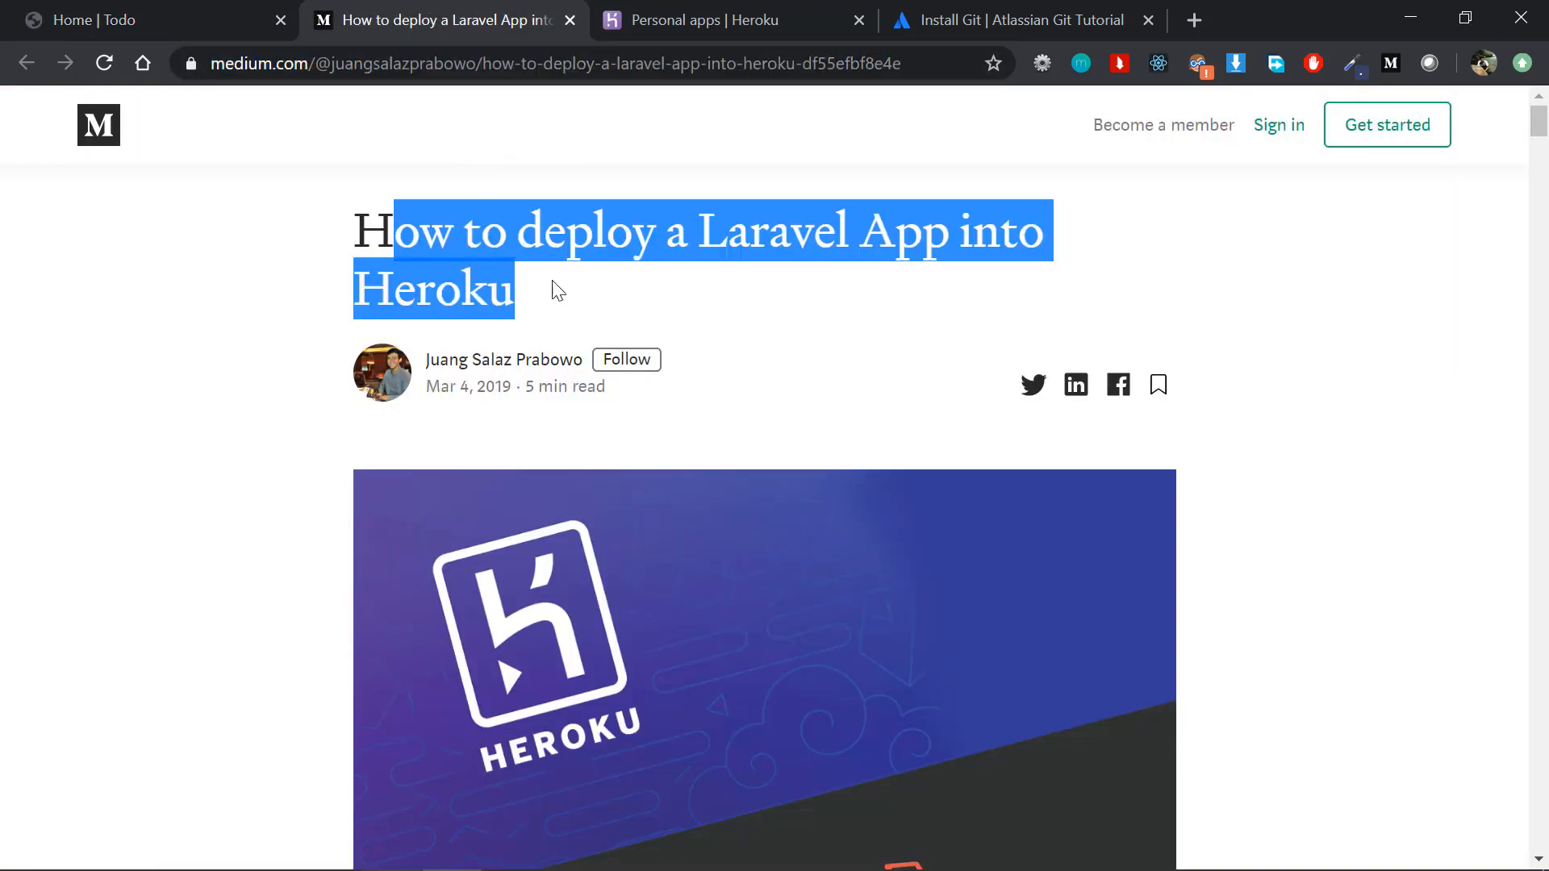
pyautogui.click(576, 314)
pyautogui.moveTo(360, 228); pyautogui.dragTo(533, 307)
pyautogui.click(532, 306)
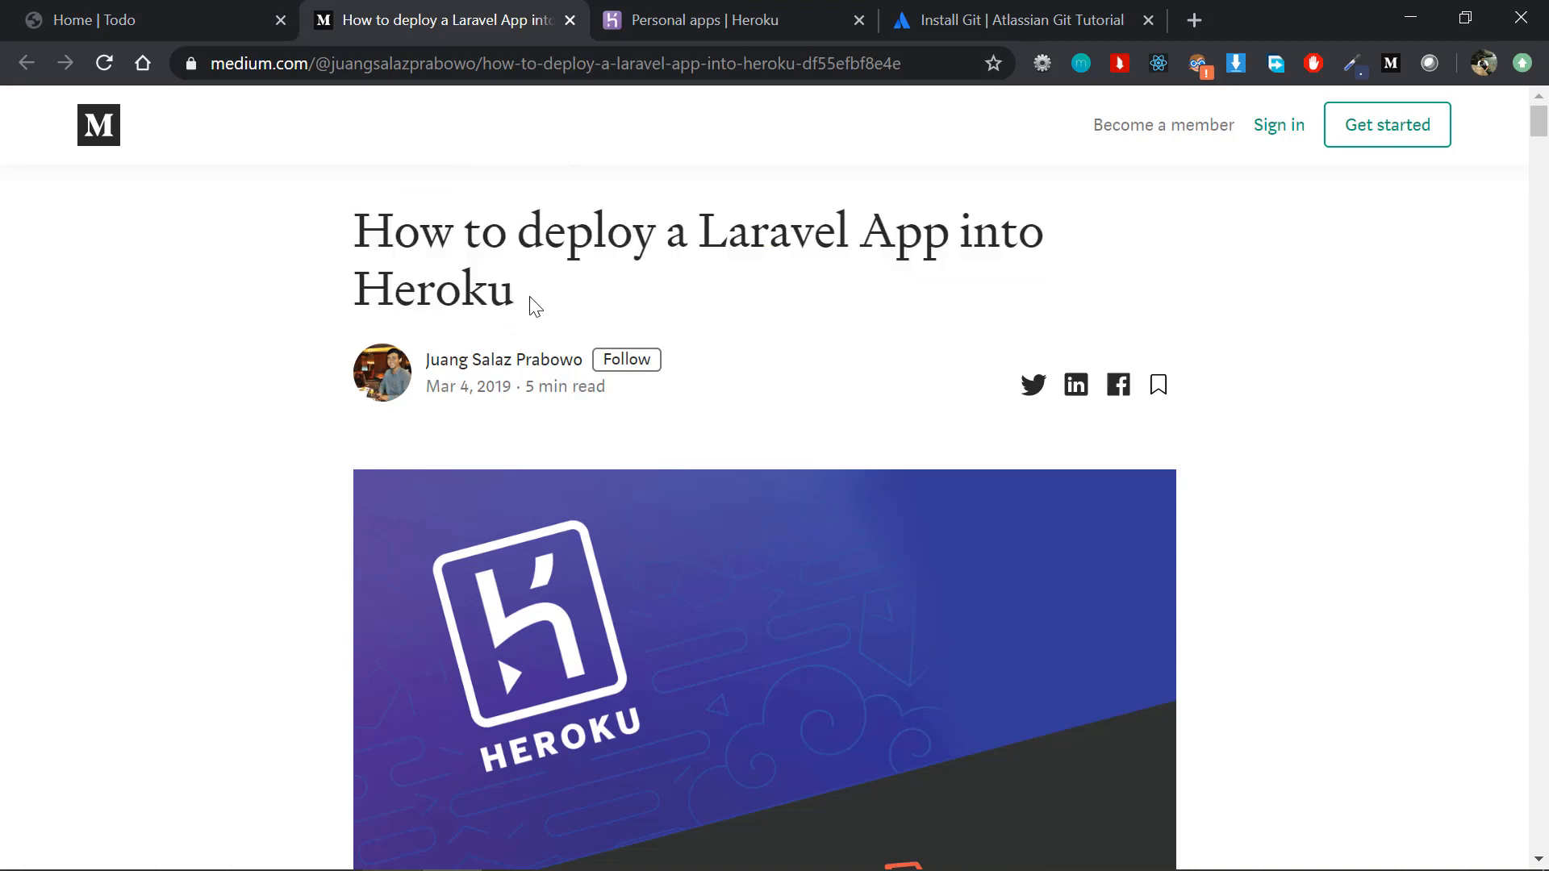
pyautogui.click(650, 71)
pyautogui.moveTo(589, 303); pyautogui.dragTo(363, 240)
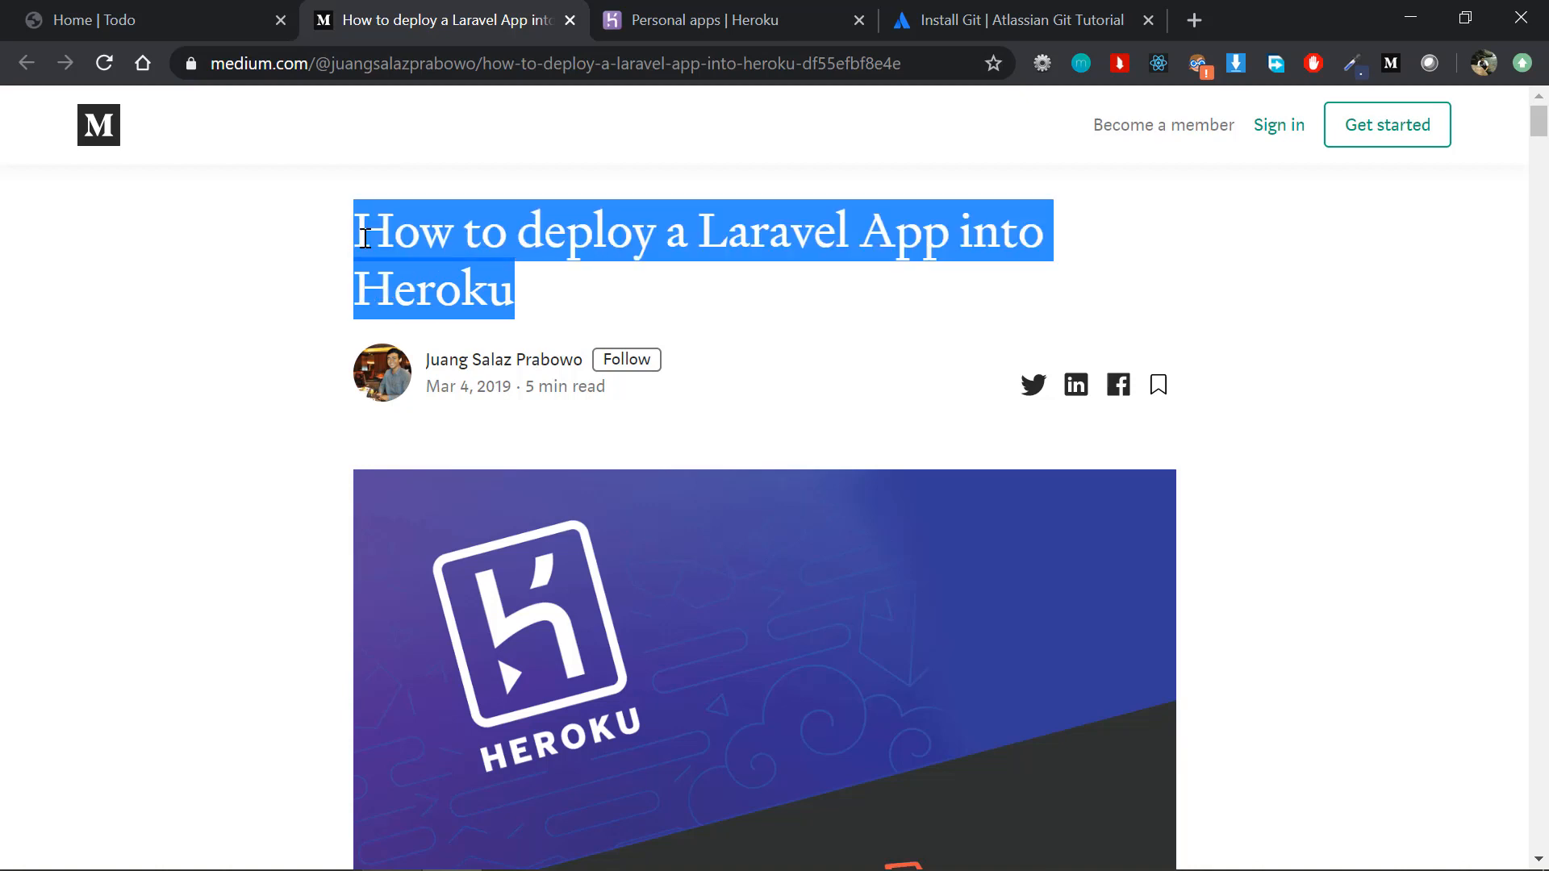
pyautogui.click(892, 277)
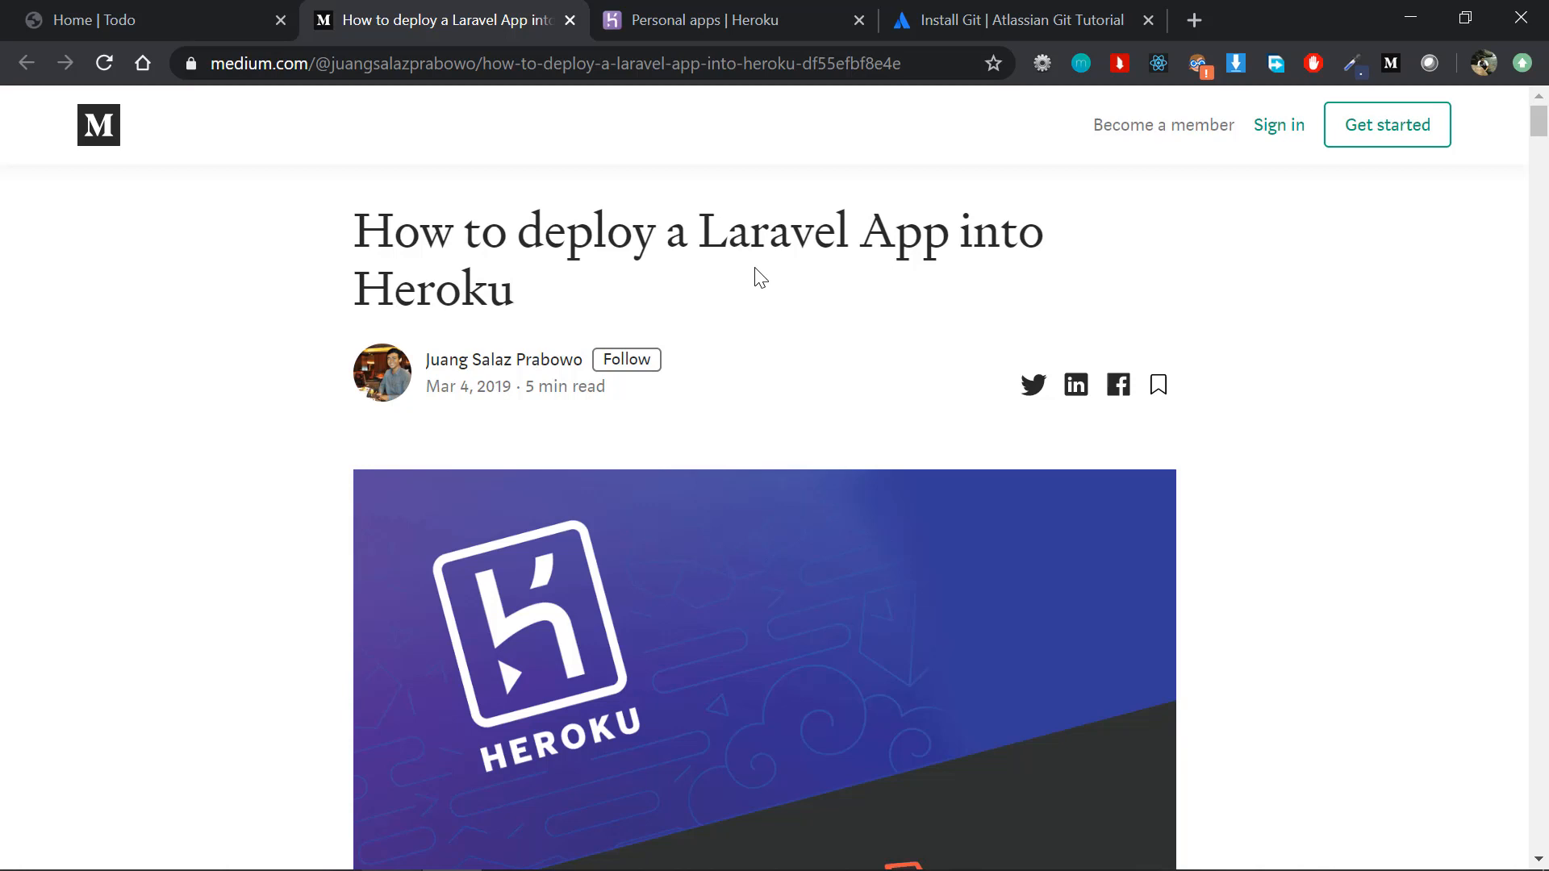
# Step: Show the Atlassian Install Git tutorial and examine its Install Git on Windows instructions
pyautogui.click(957, 4)
pyautogui.moveTo(666, 66); pyautogui.dragTo(207, 88)
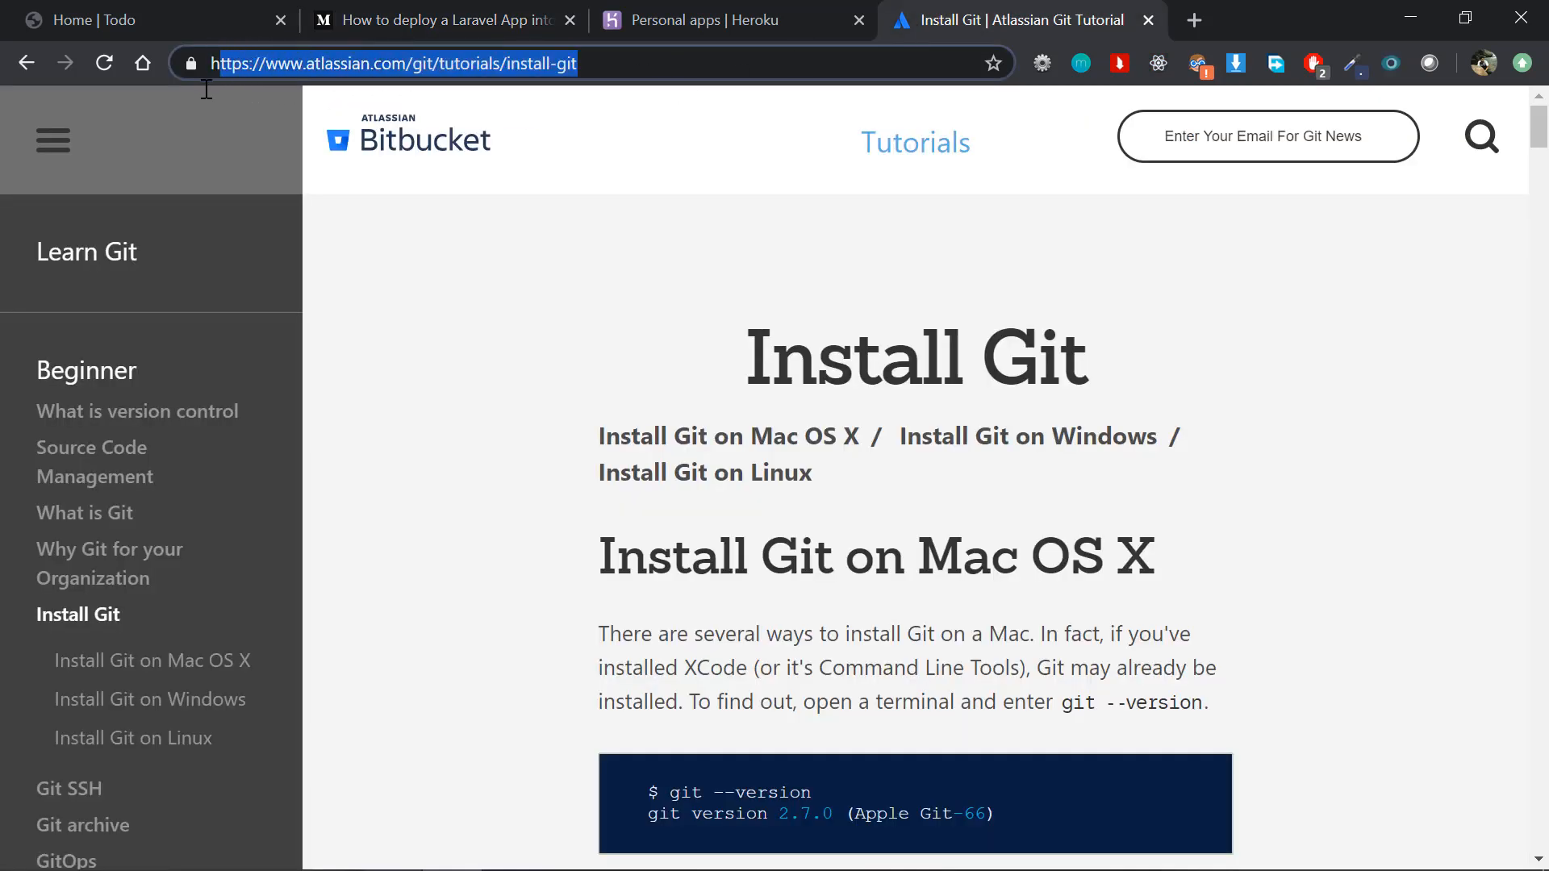
pyautogui.click(705, 360)
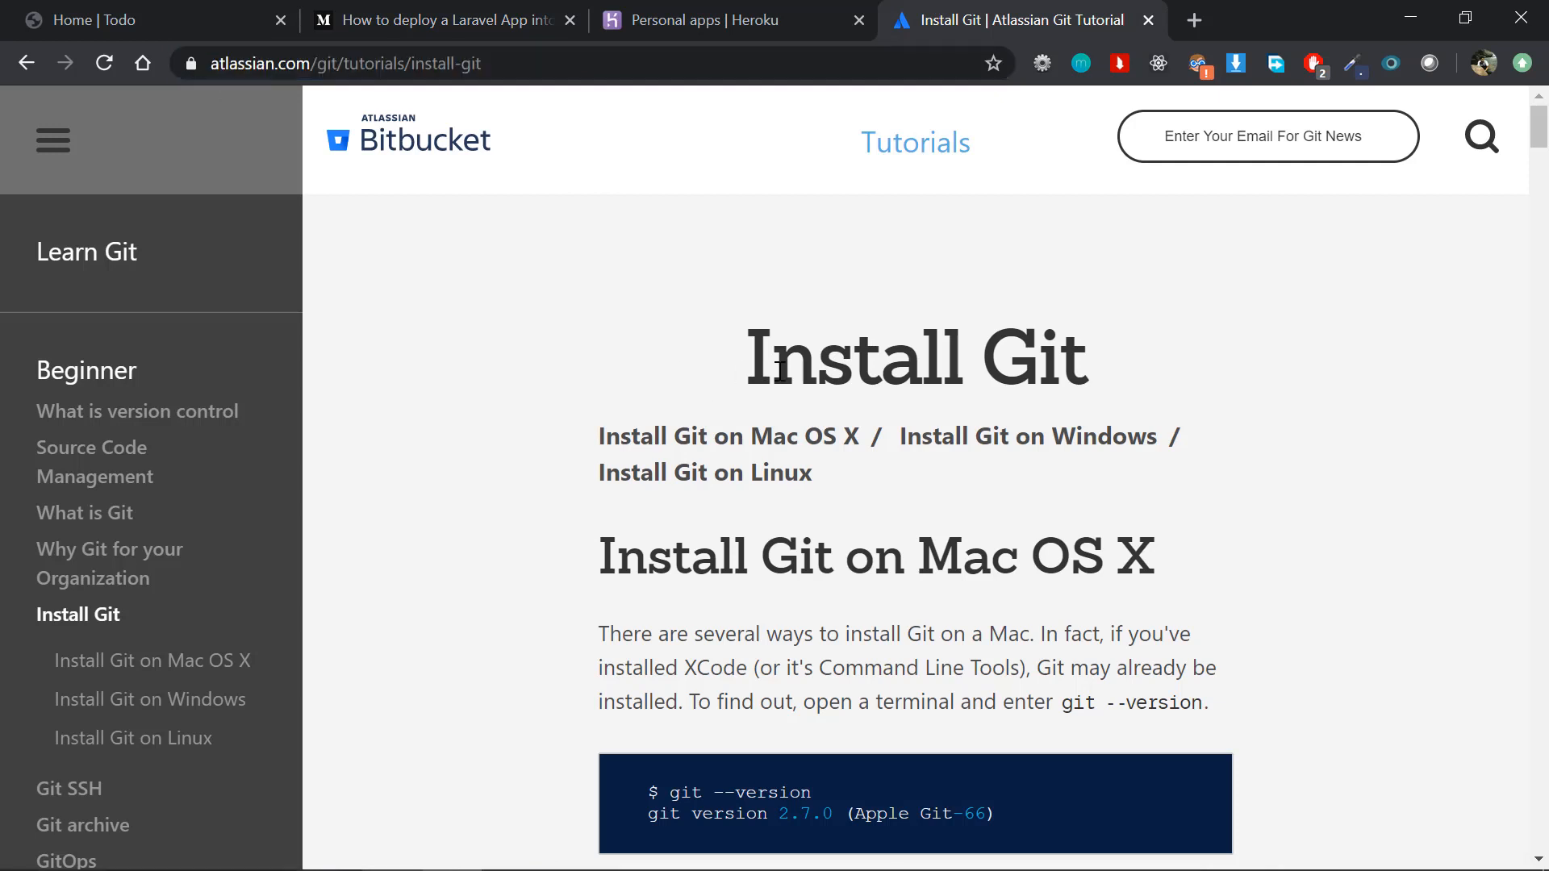
pyautogui.moveTo(779, 372); pyautogui.dragTo(786, 380)
pyautogui.click(869, 512)
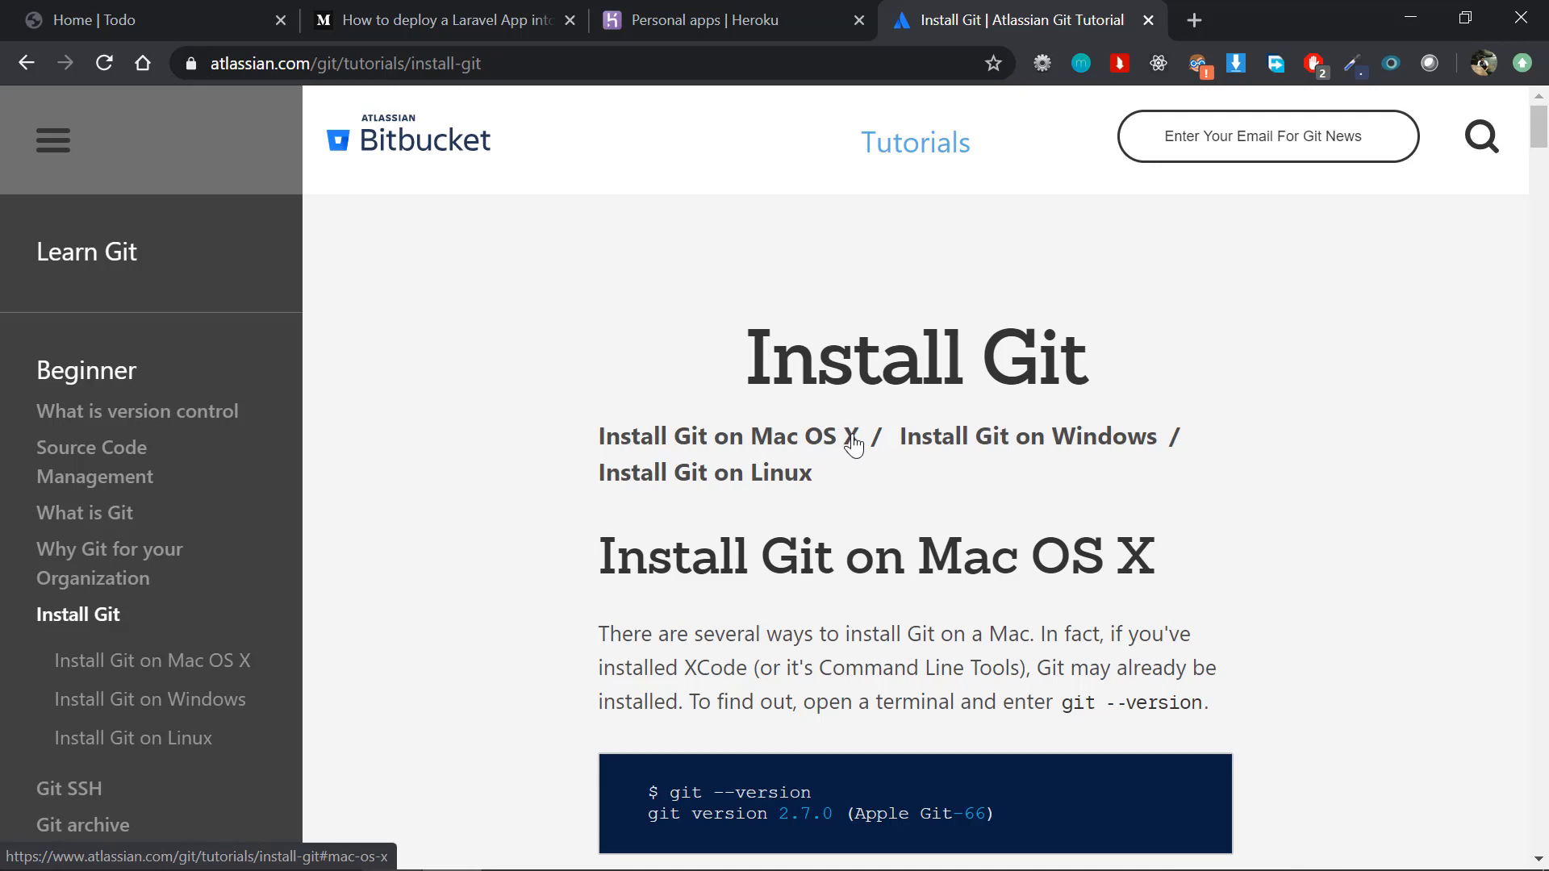
pyautogui.click(1062, 439)
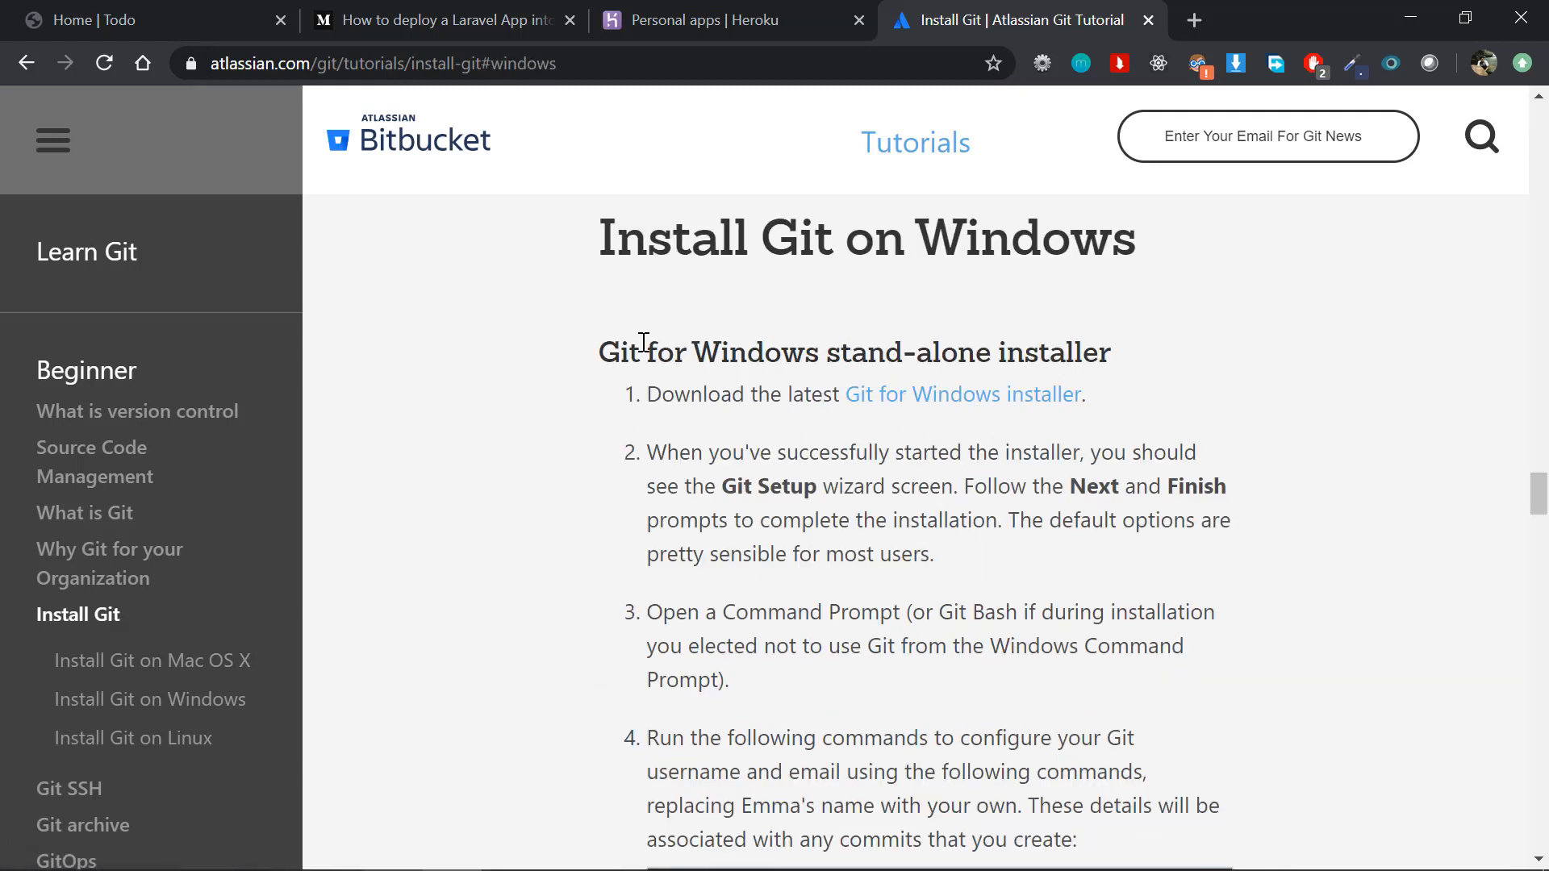
pyautogui.moveTo(644, 342); pyautogui.dragTo(729, 699)
pyautogui.click(952, 601)
pyautogui.scroll(3, 952, 601)
pyautogui.scroll(1, 952, 601)
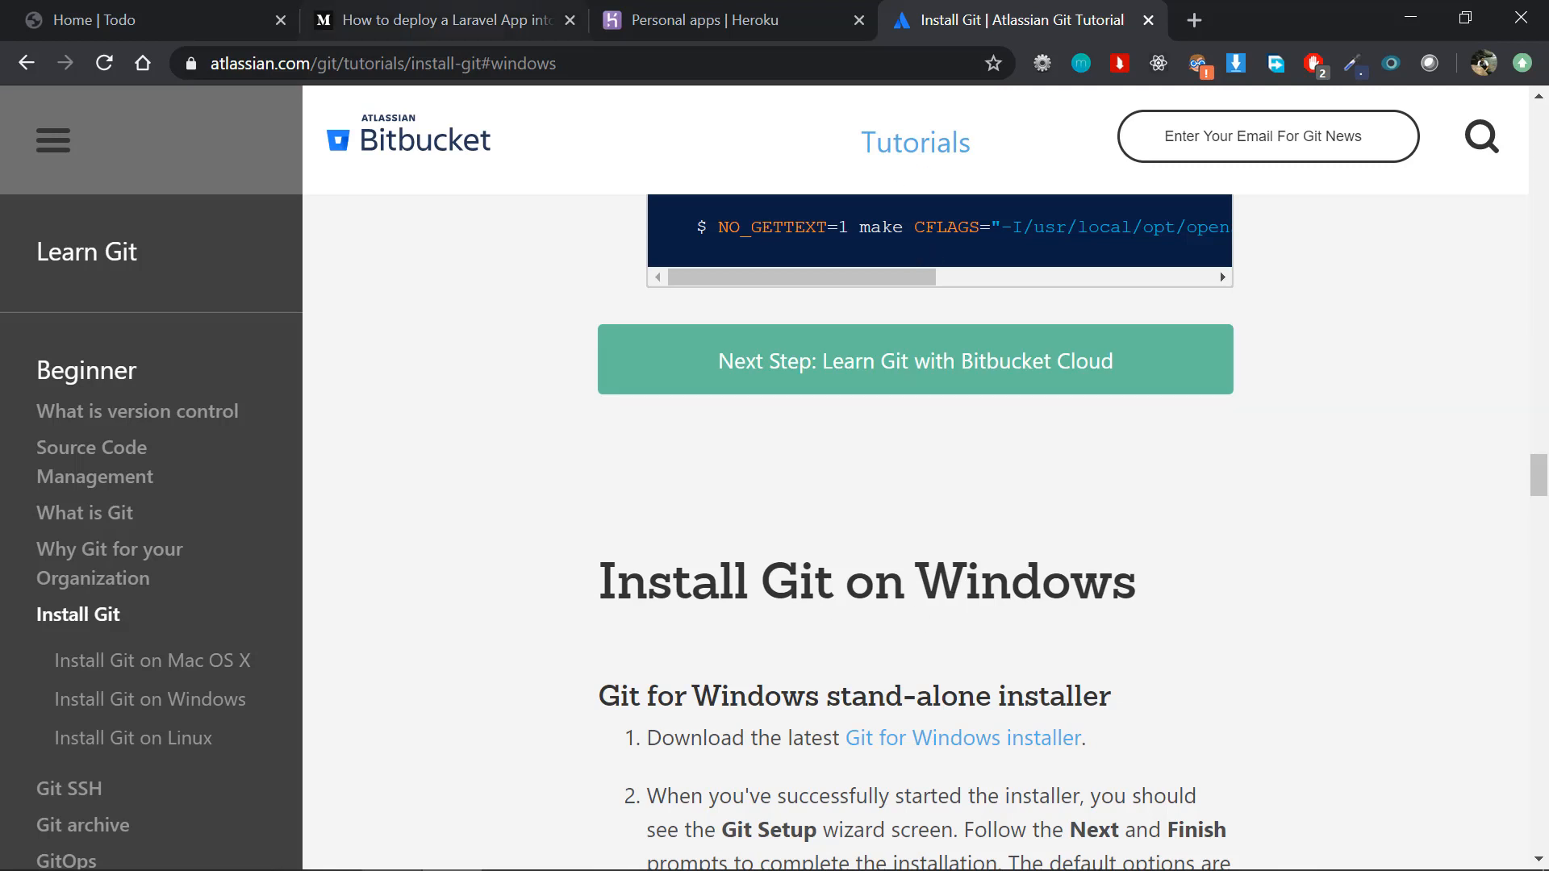
# Step: Return to the Laravel deployment article and read Step 1 on preparing or installing a Laravel project
pyautogui.click(241, 7)
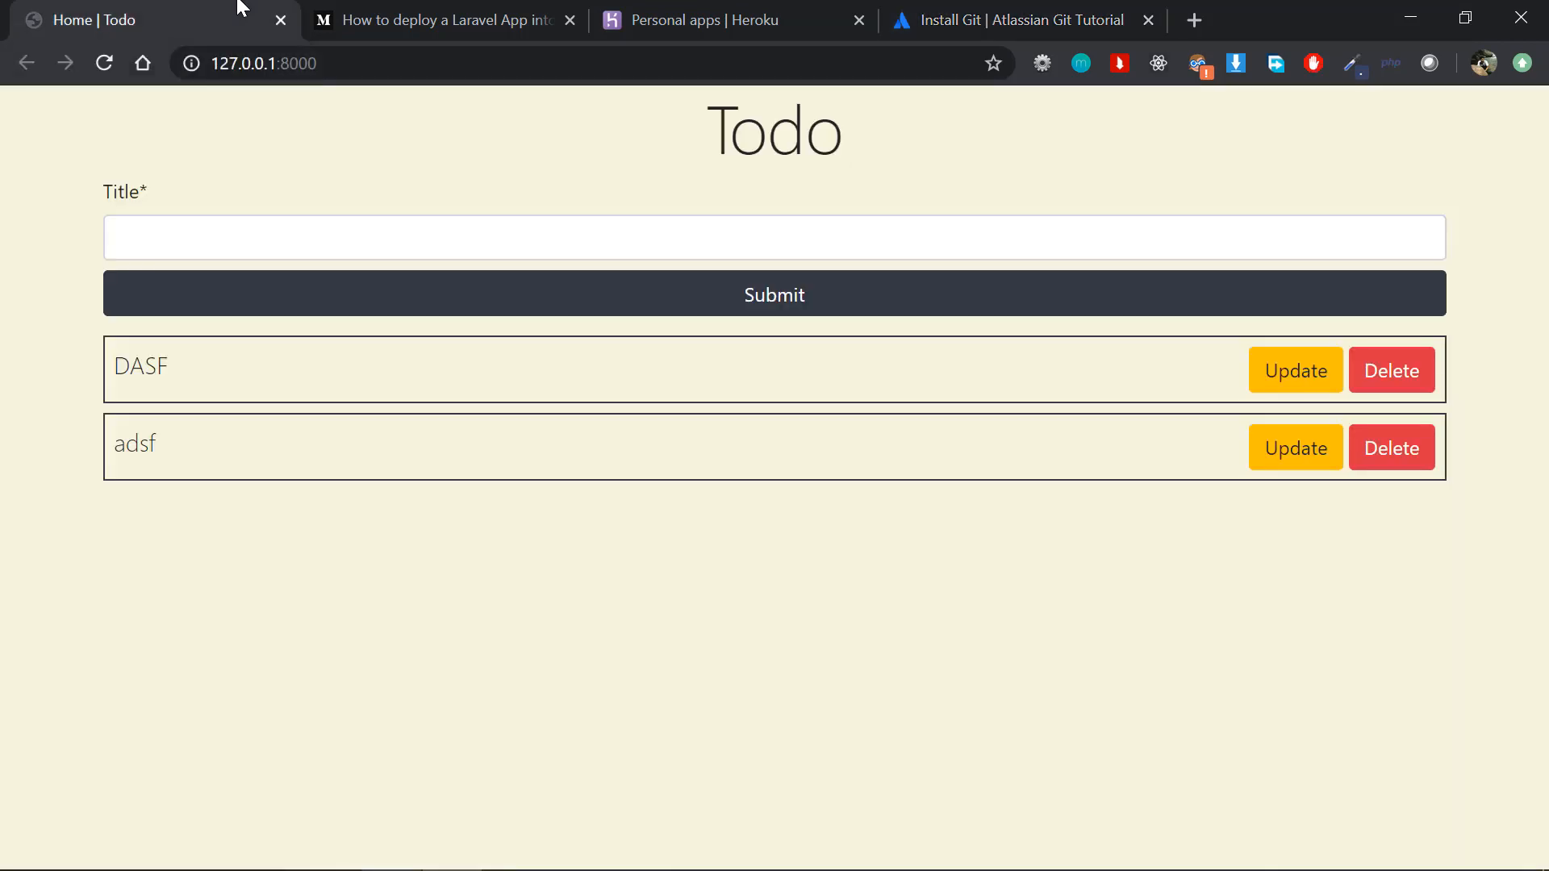
pyautogui.click(352, 24)
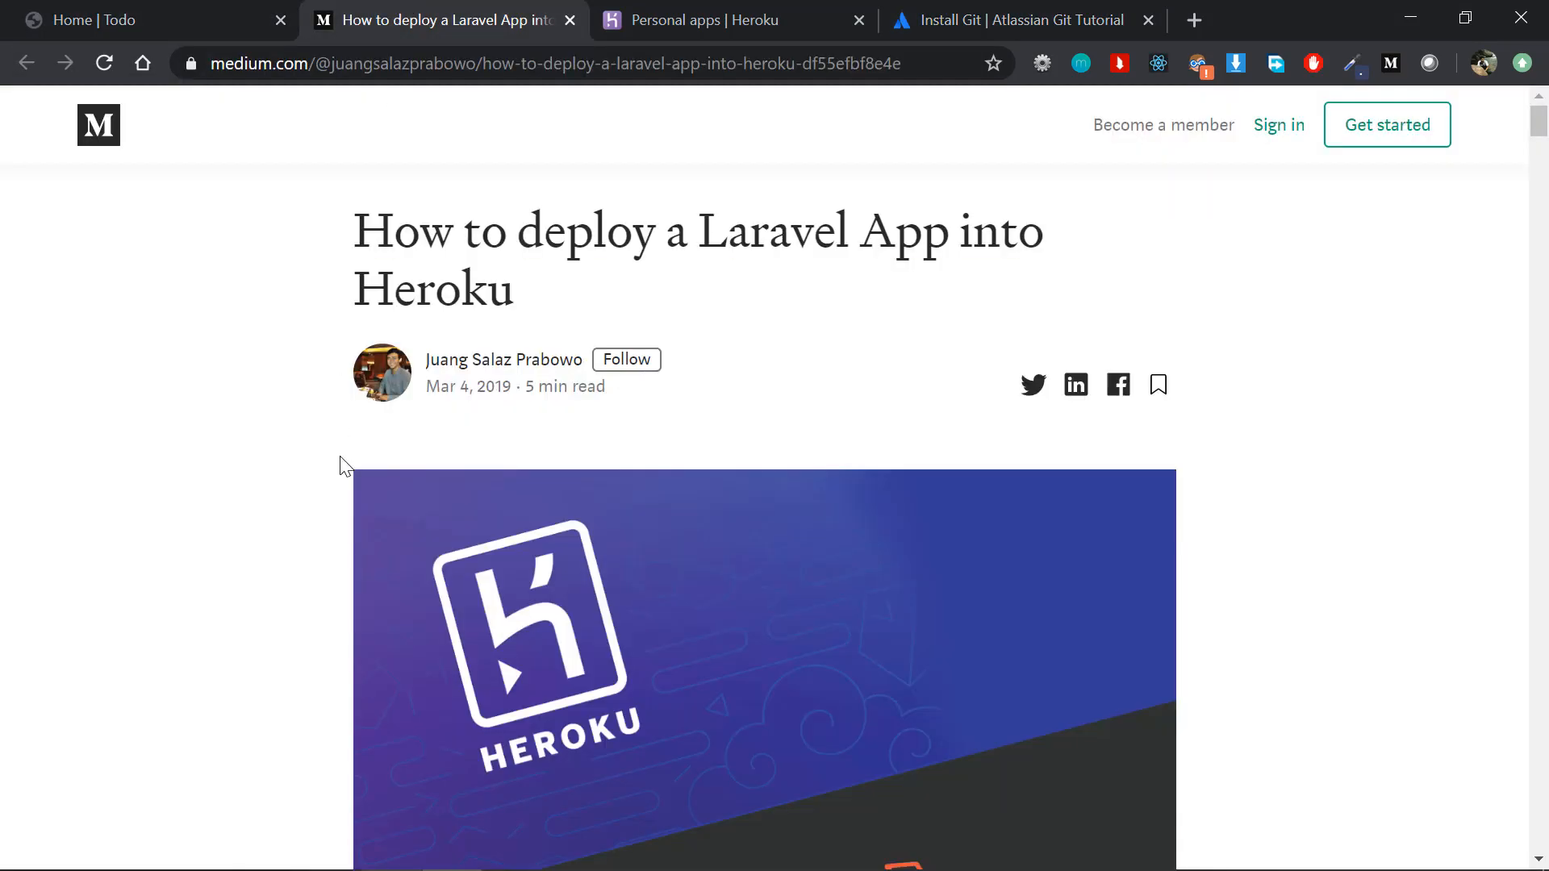
pyautogui.scroll(-6, 346, 467)
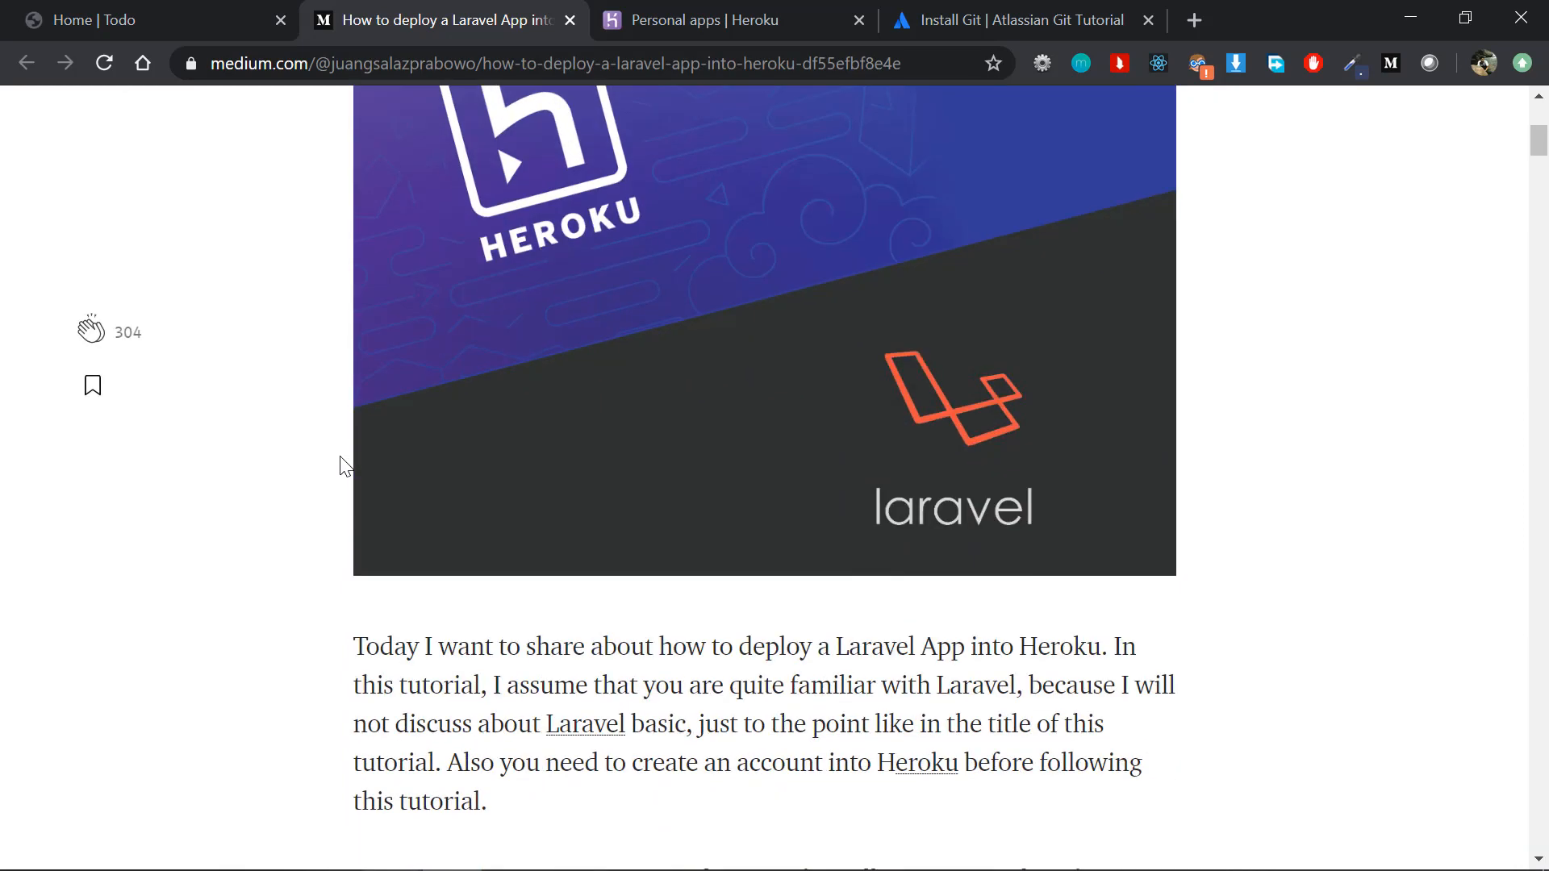
pyautogui.scroll(-7, 345, 467)
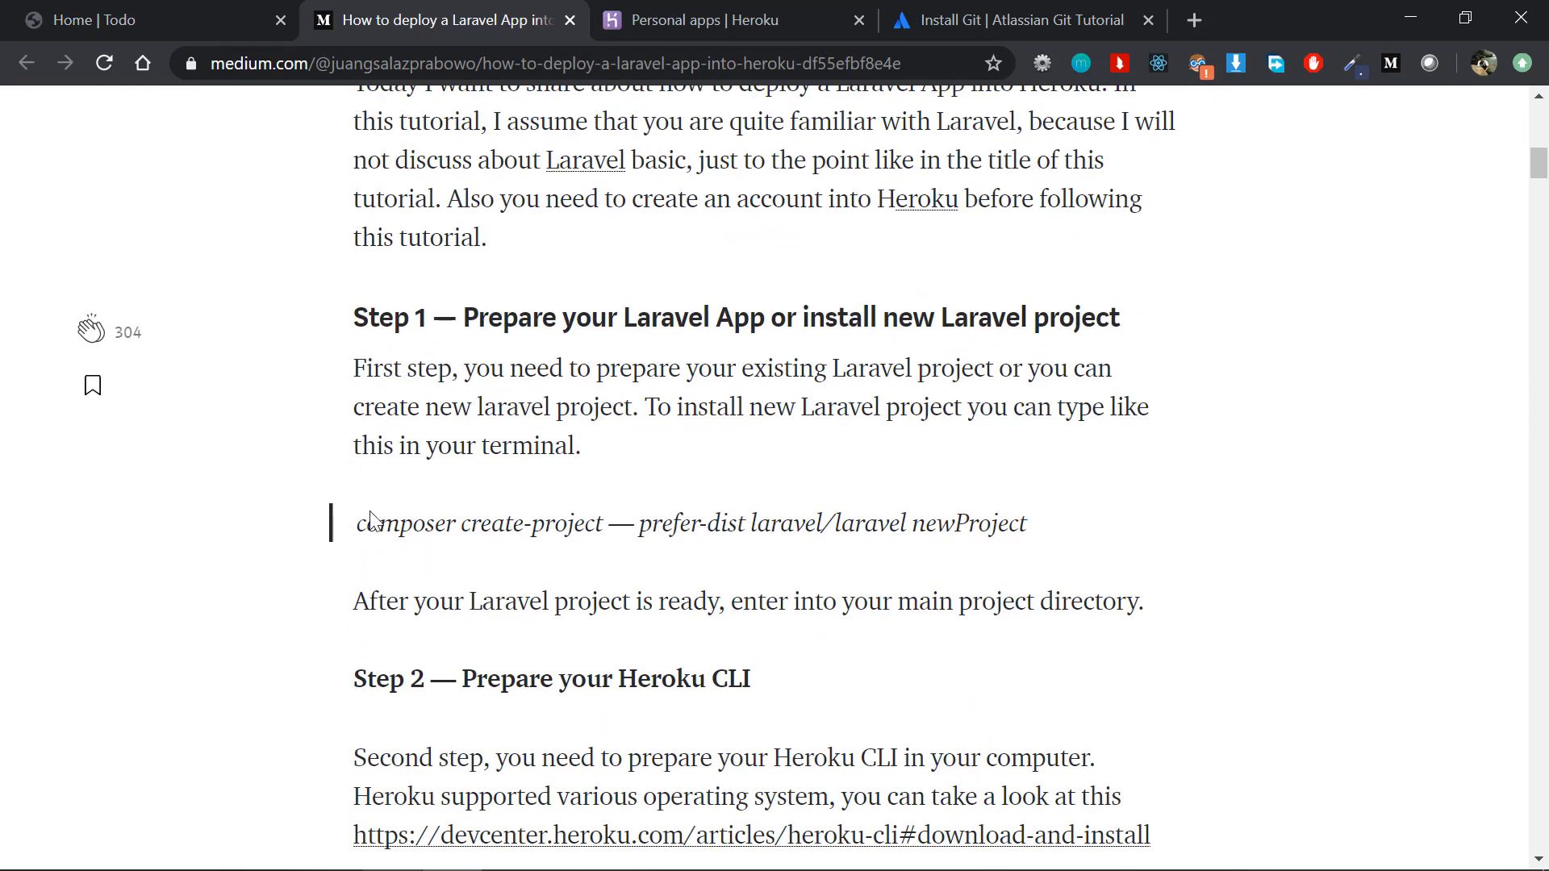
pyautogui.moveTo(359, 313); pyautogui.dragTo(616, 553)
pyautogui.click(617, 558)
pyautogui.scroll(-1, 618, 558)
pyautogui.hotkey('alt', 'Tab')
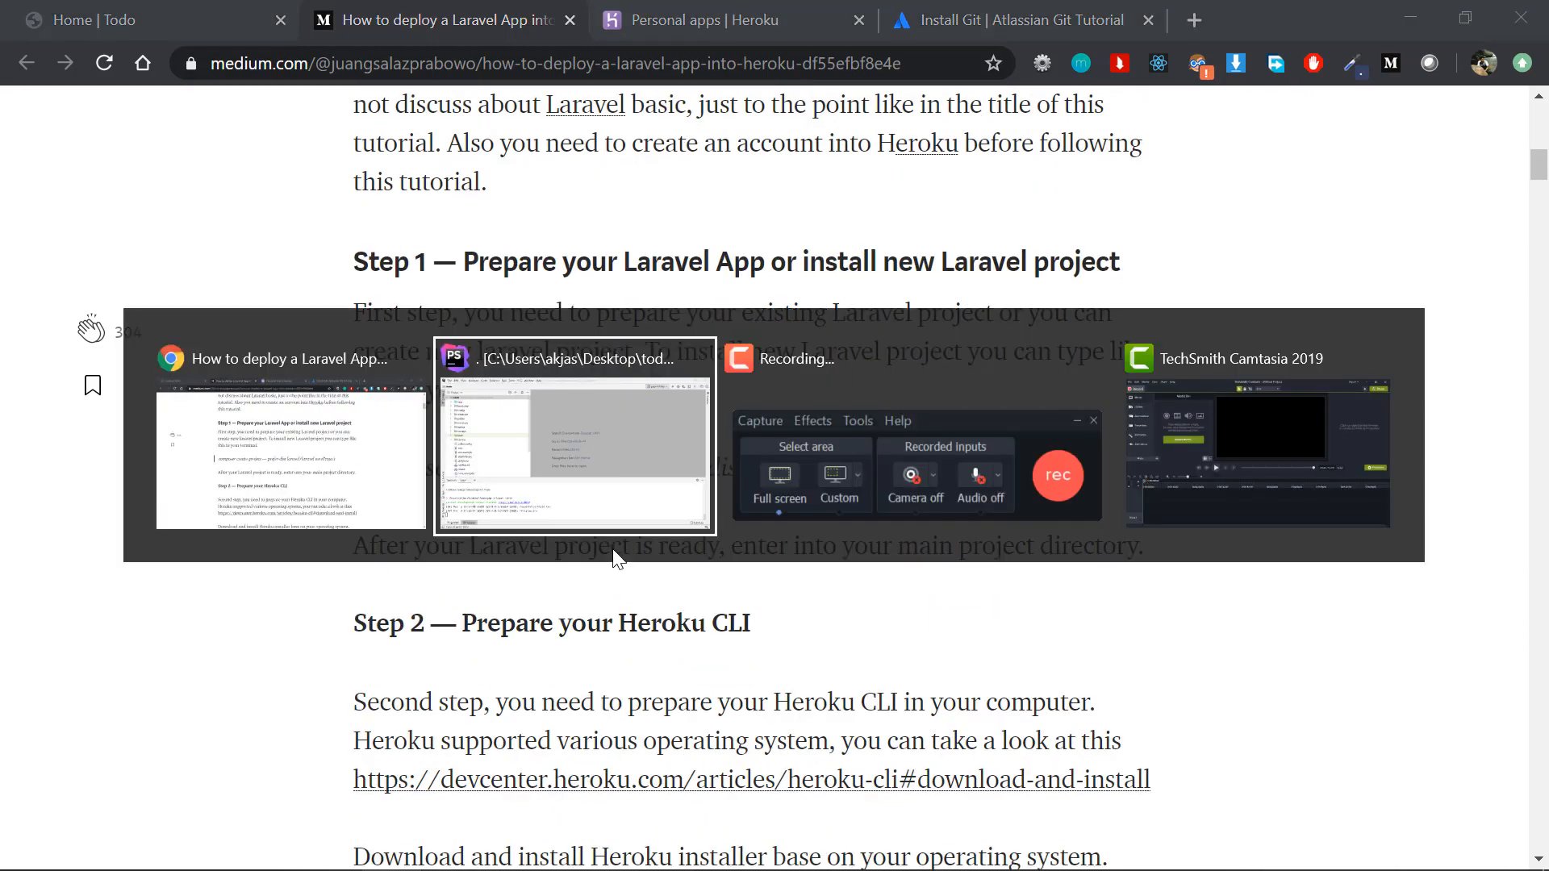
pyautogui.hotkey('alt', 'Tab')
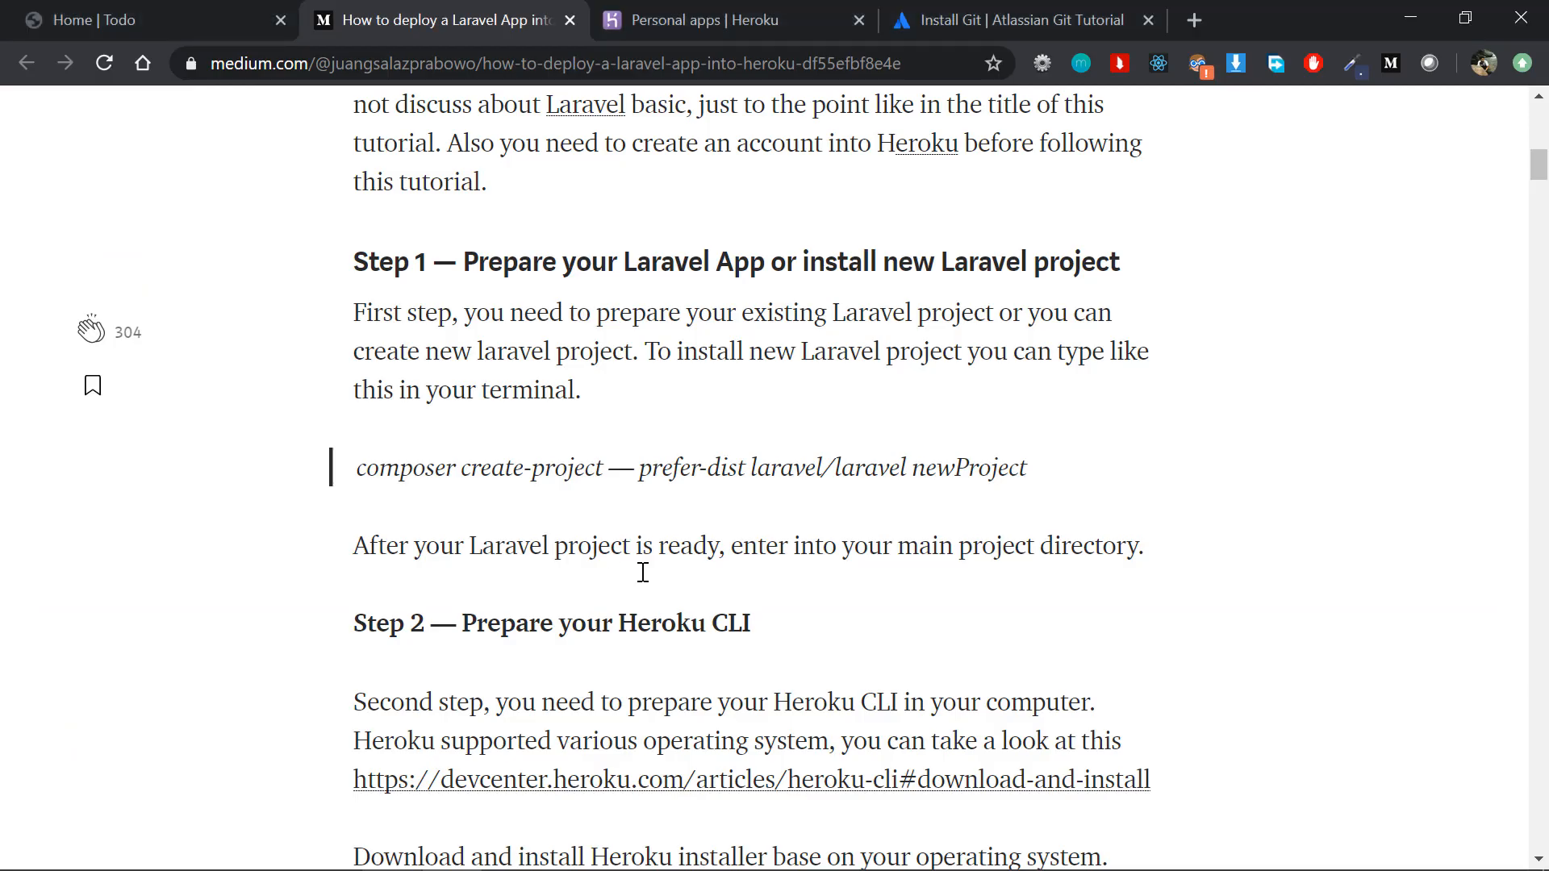
# Step: Read the article's Step 2 section on preparing the Heroku CLI
pyautogui.scroll(-3, 643, 572)
pyautogui.scroll(-1, 643, 572)
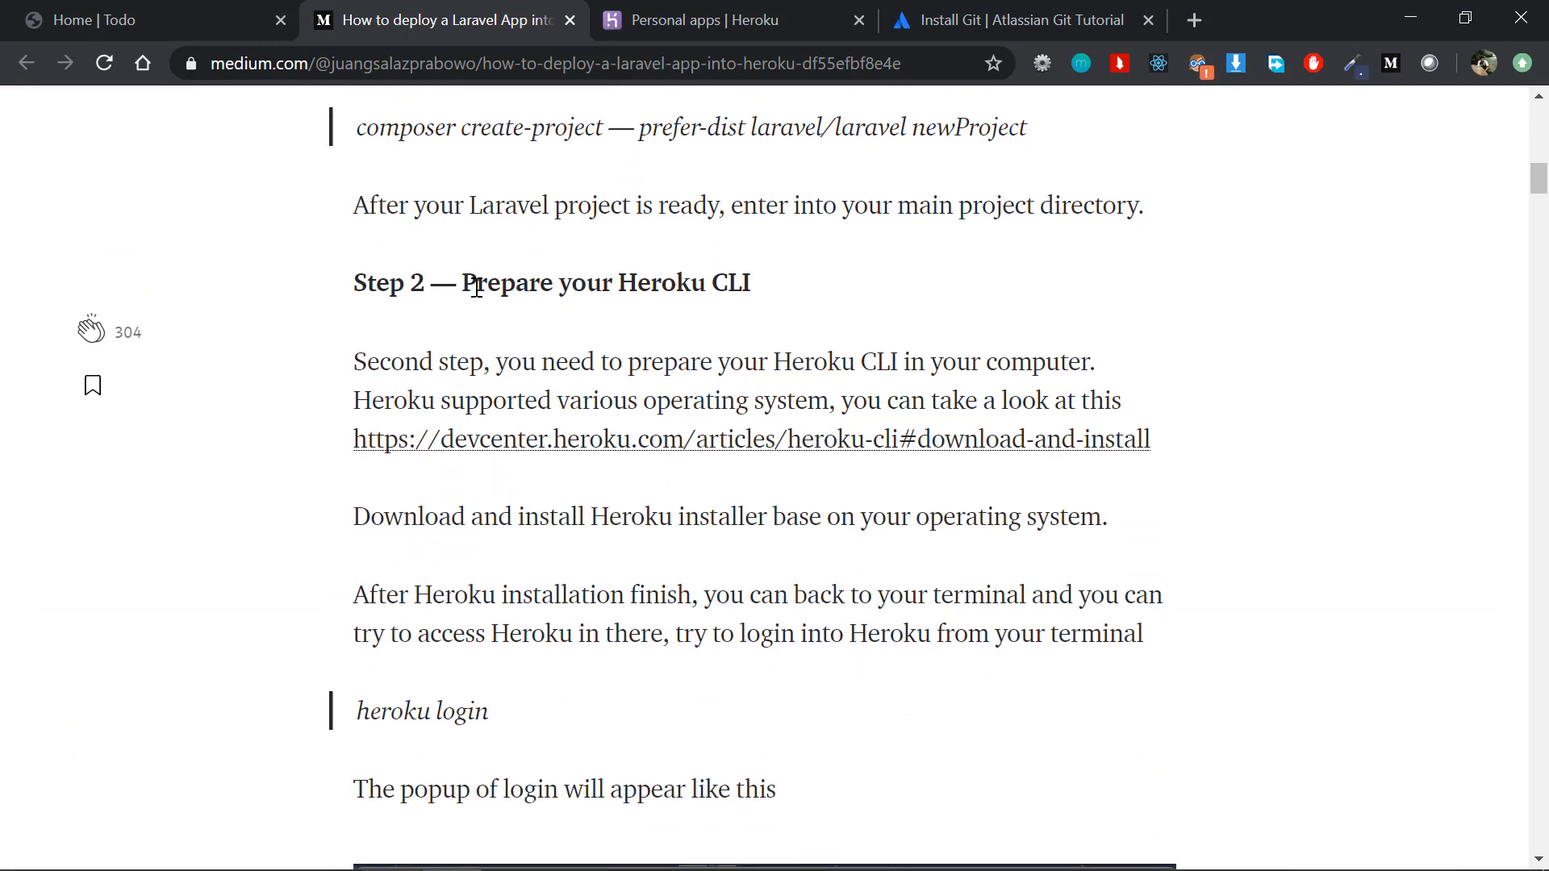
pyautogui.moveTo(476, 284); pyautogui.dragTo(801, 307)
pyautogui.click(799, 306)
pyautogui.moveTo(621, 276); pyautogui.dragTo(758, 295)
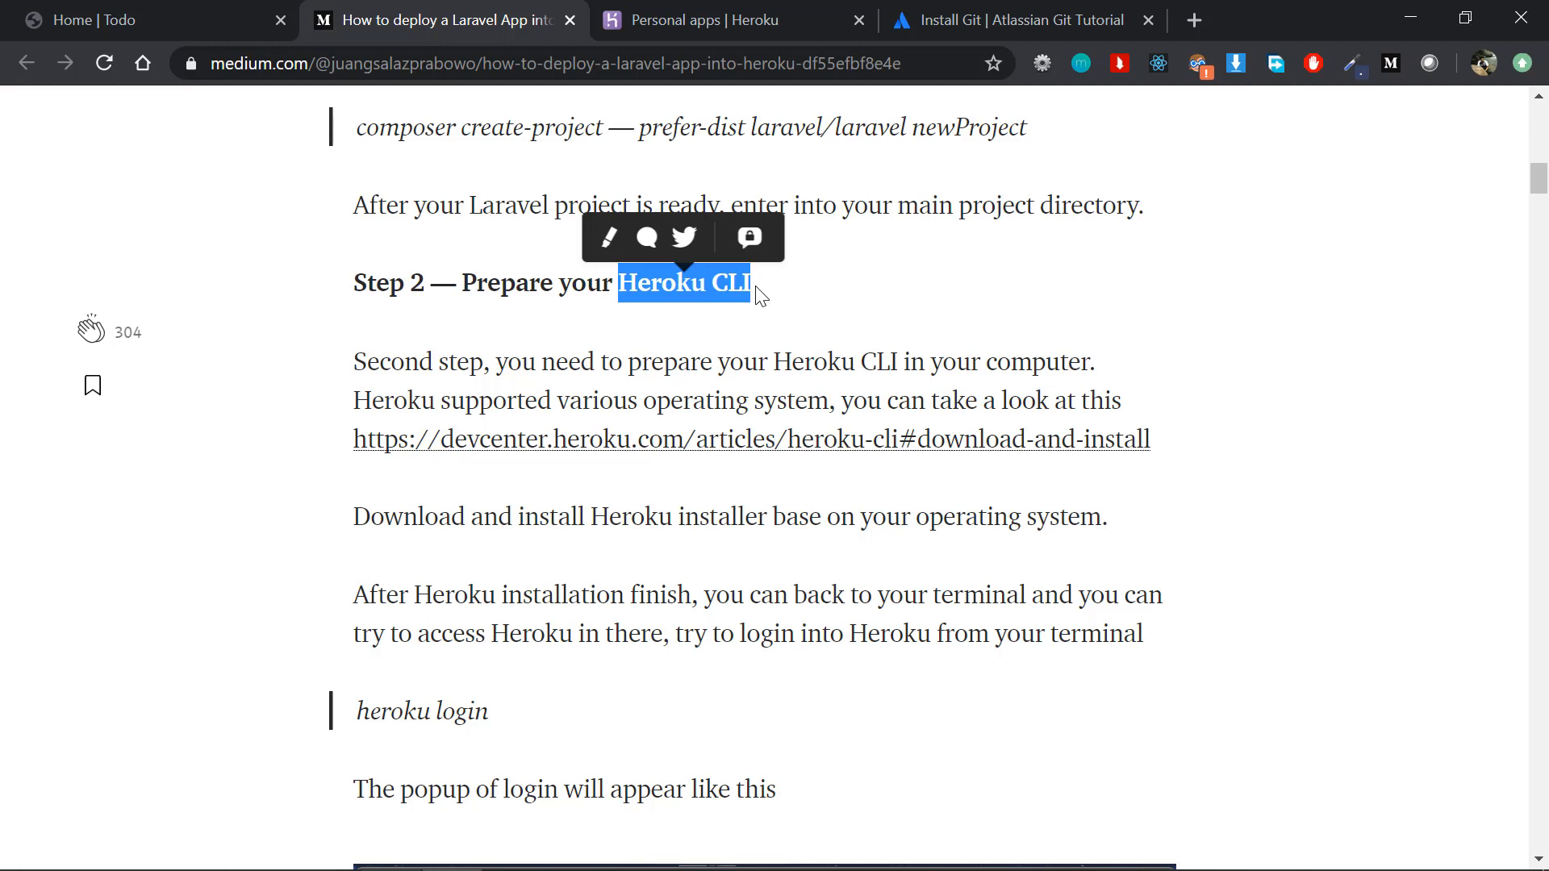
pyautogui.click(806, 372)
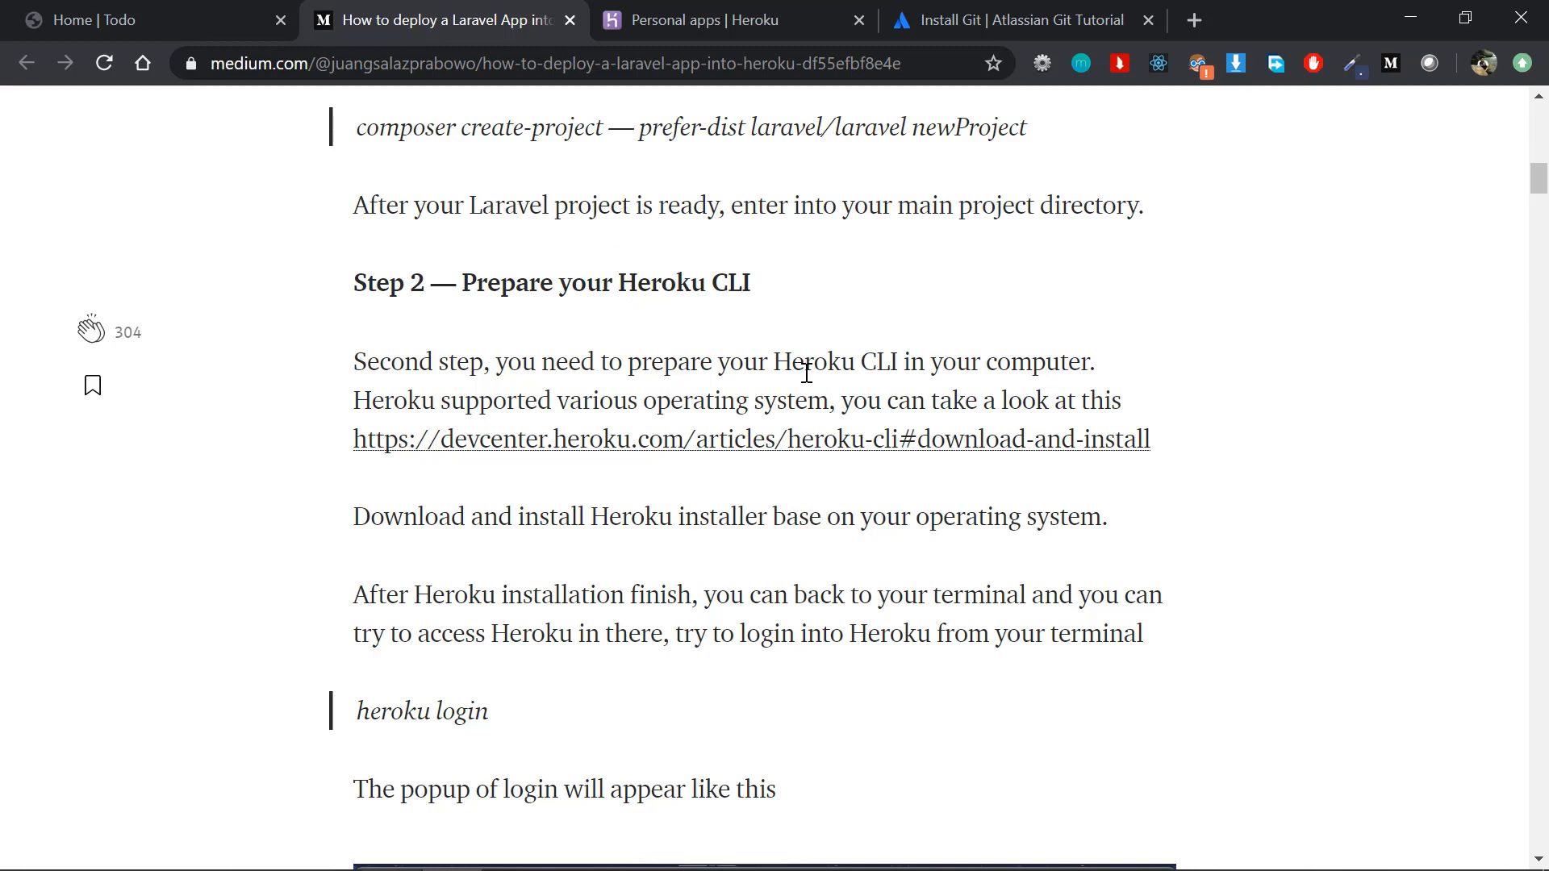
pyautogui.moveTo(635, 281); pyautogui.dragTo(755, 284)
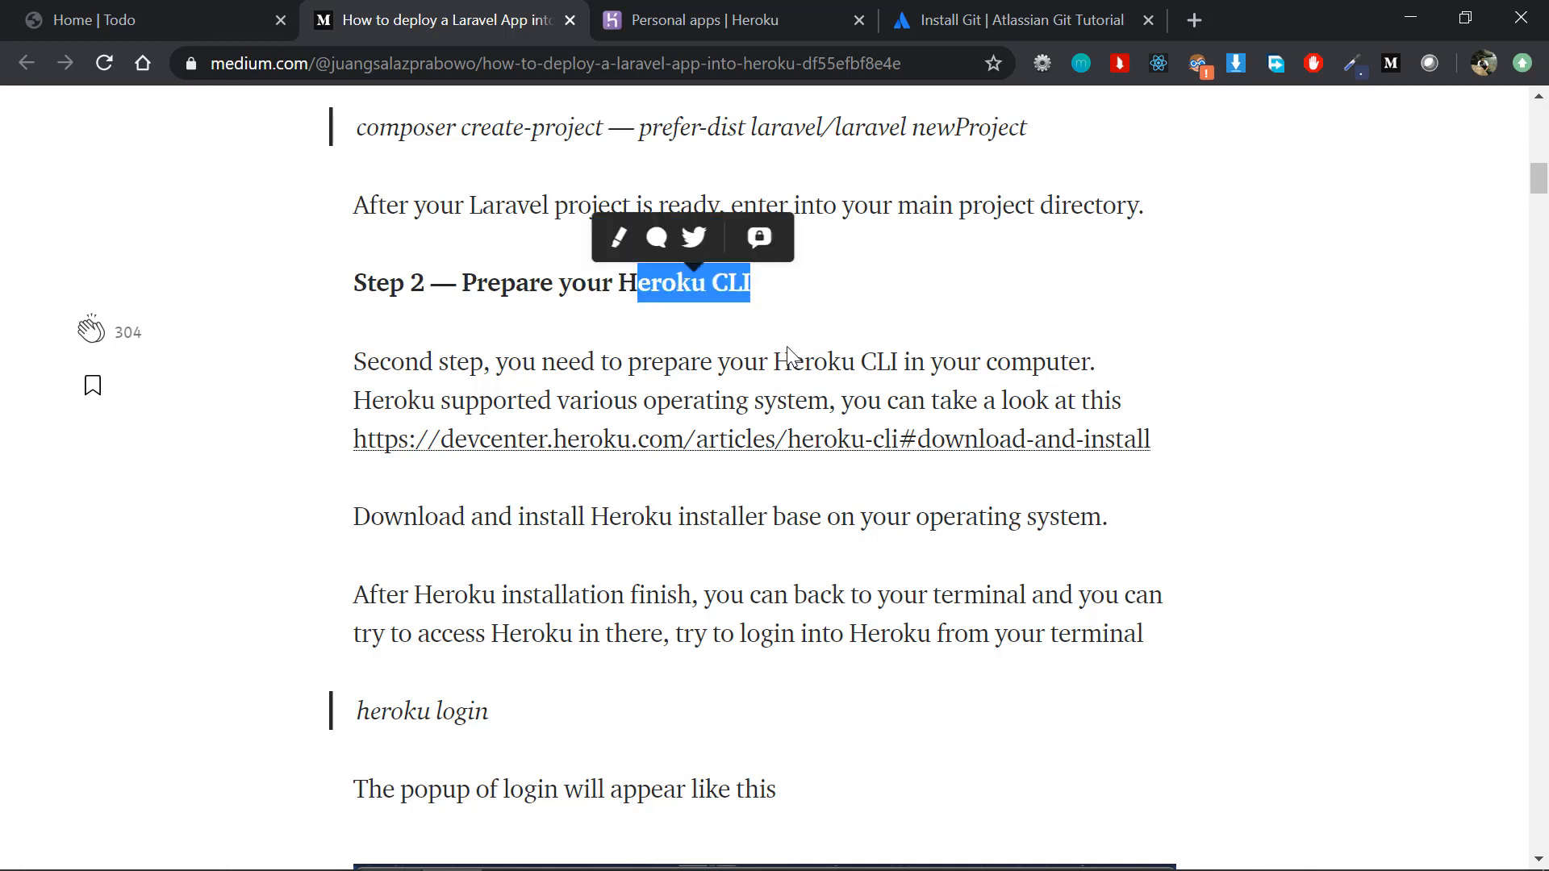
pyautogui.click(776, 489)
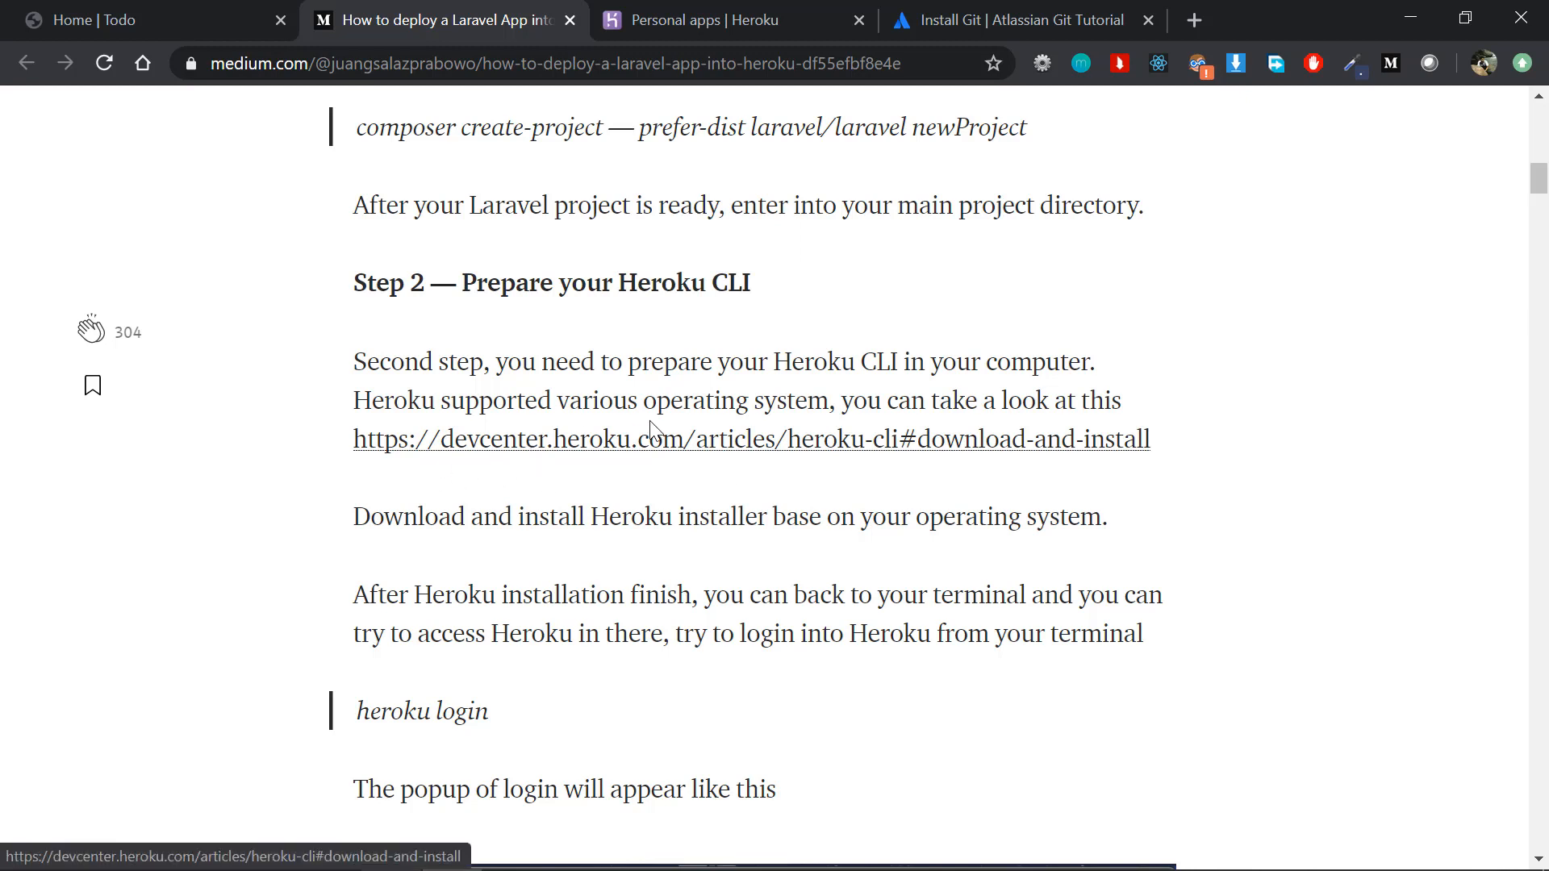
# Step: Open the article's Heroku CLI download-and-install link and examine the installers for each operating system
pyautogui.click(691, 442)
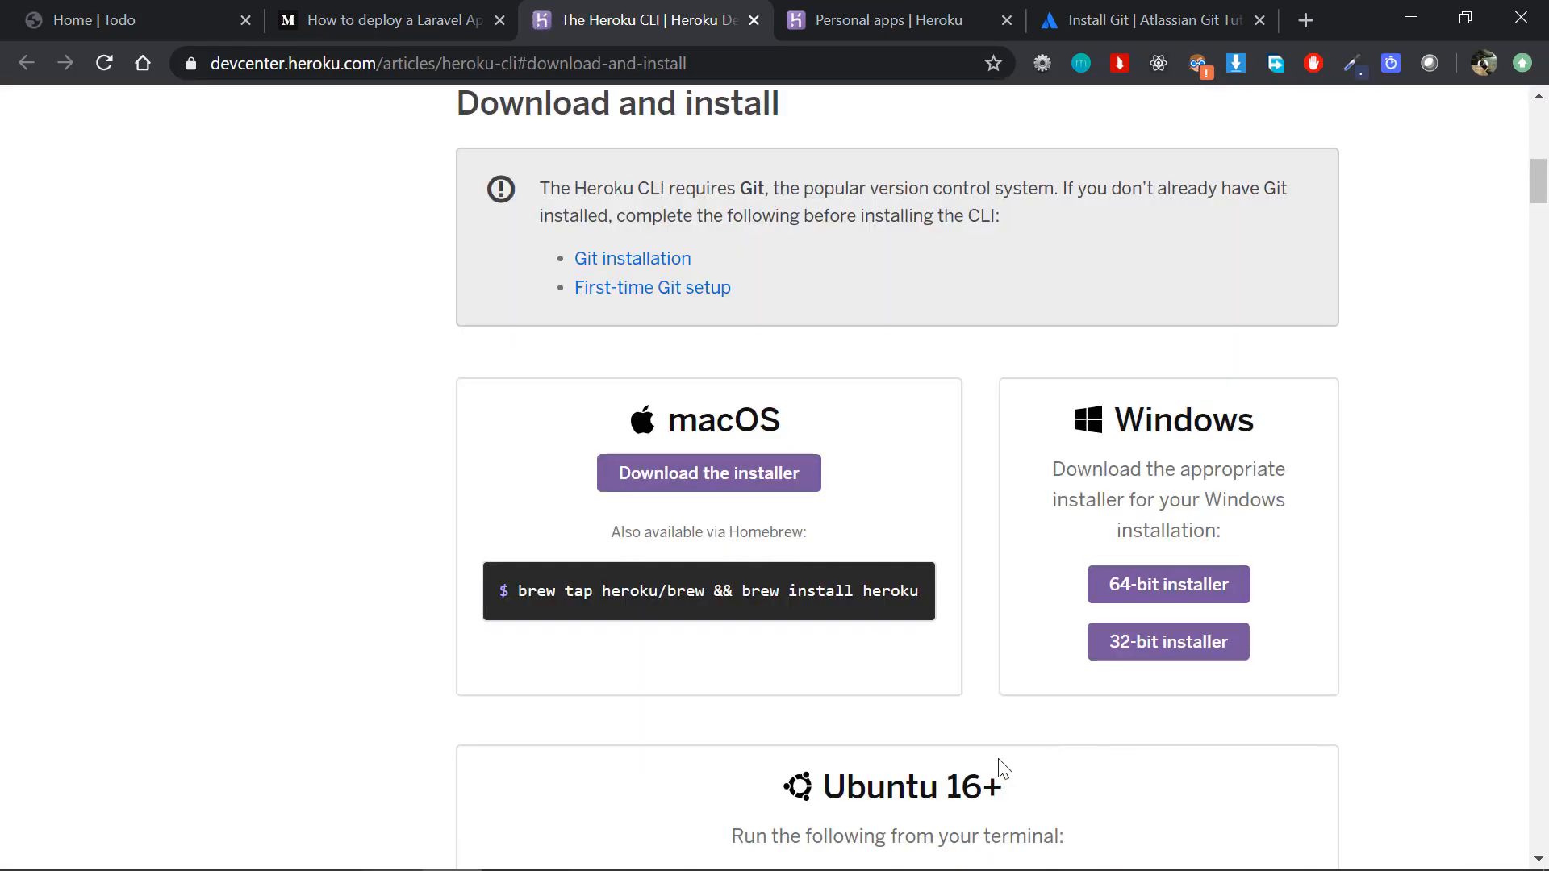
pyautogui.scroll(-1, 1005, 590)
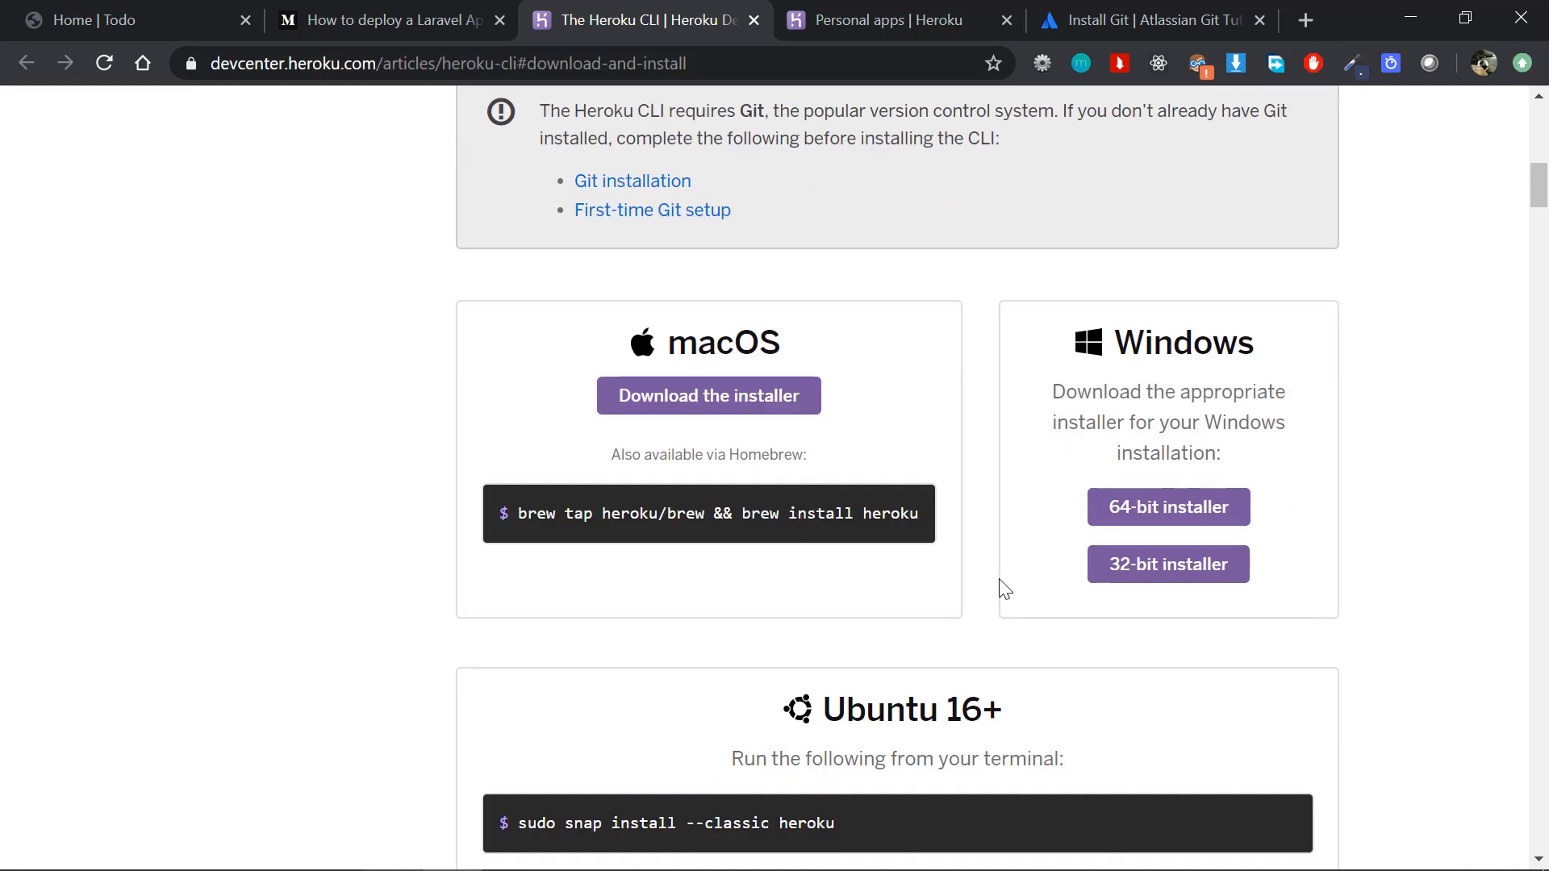
pyautogui.scroll(-3, 1005, 590)
pyautogui.scroll(4, 1004, 651)
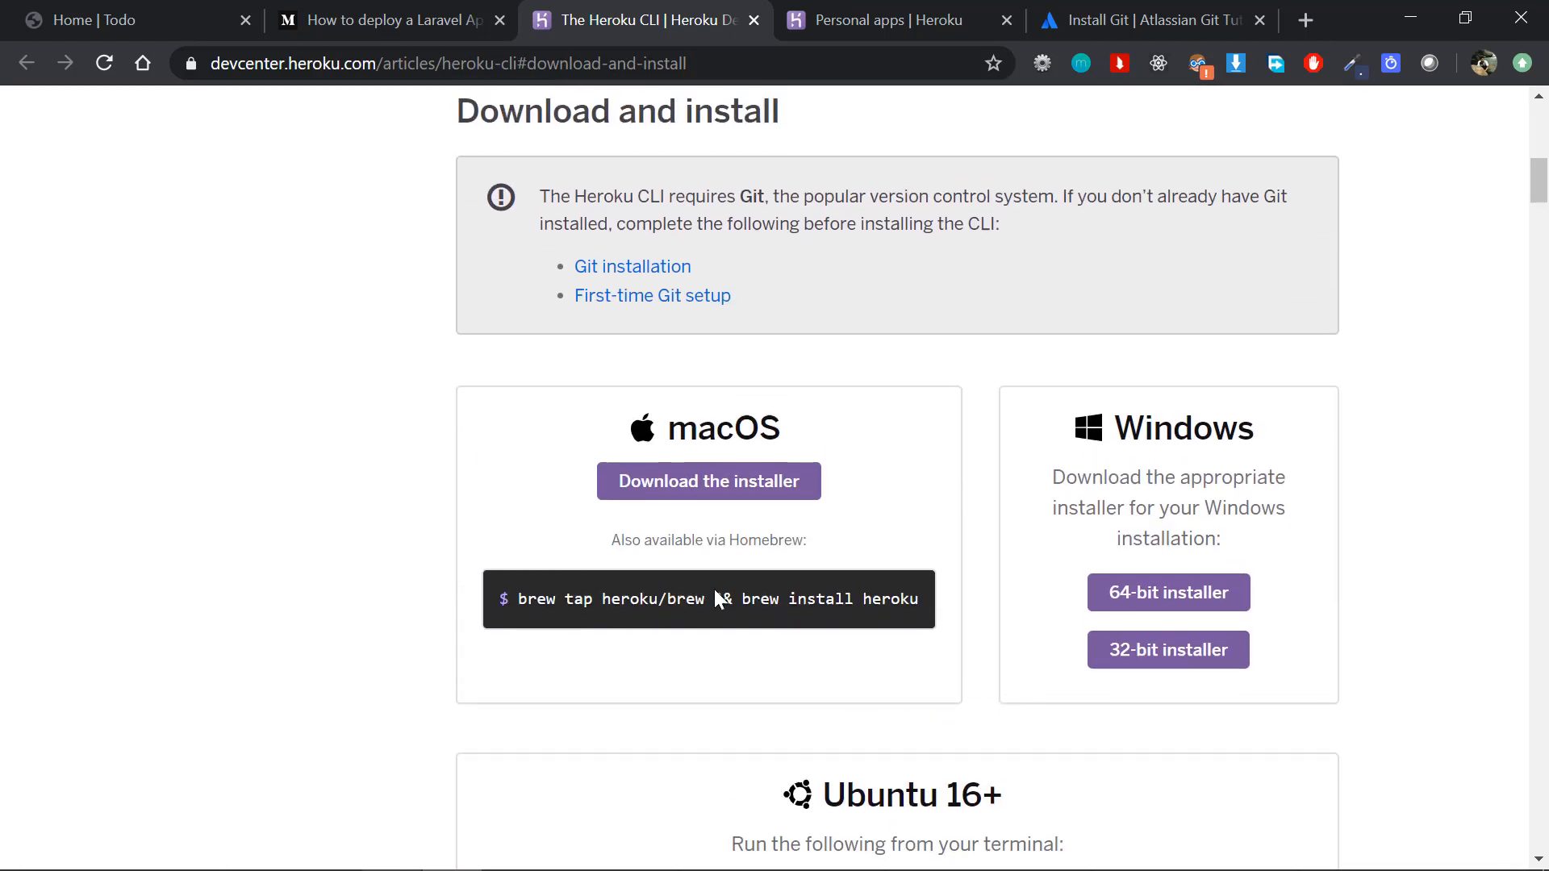
# Step: Go back to the Laravel deployment article and review Step 2's installation and heroku login instructions
pyautogui.click(389, 18)
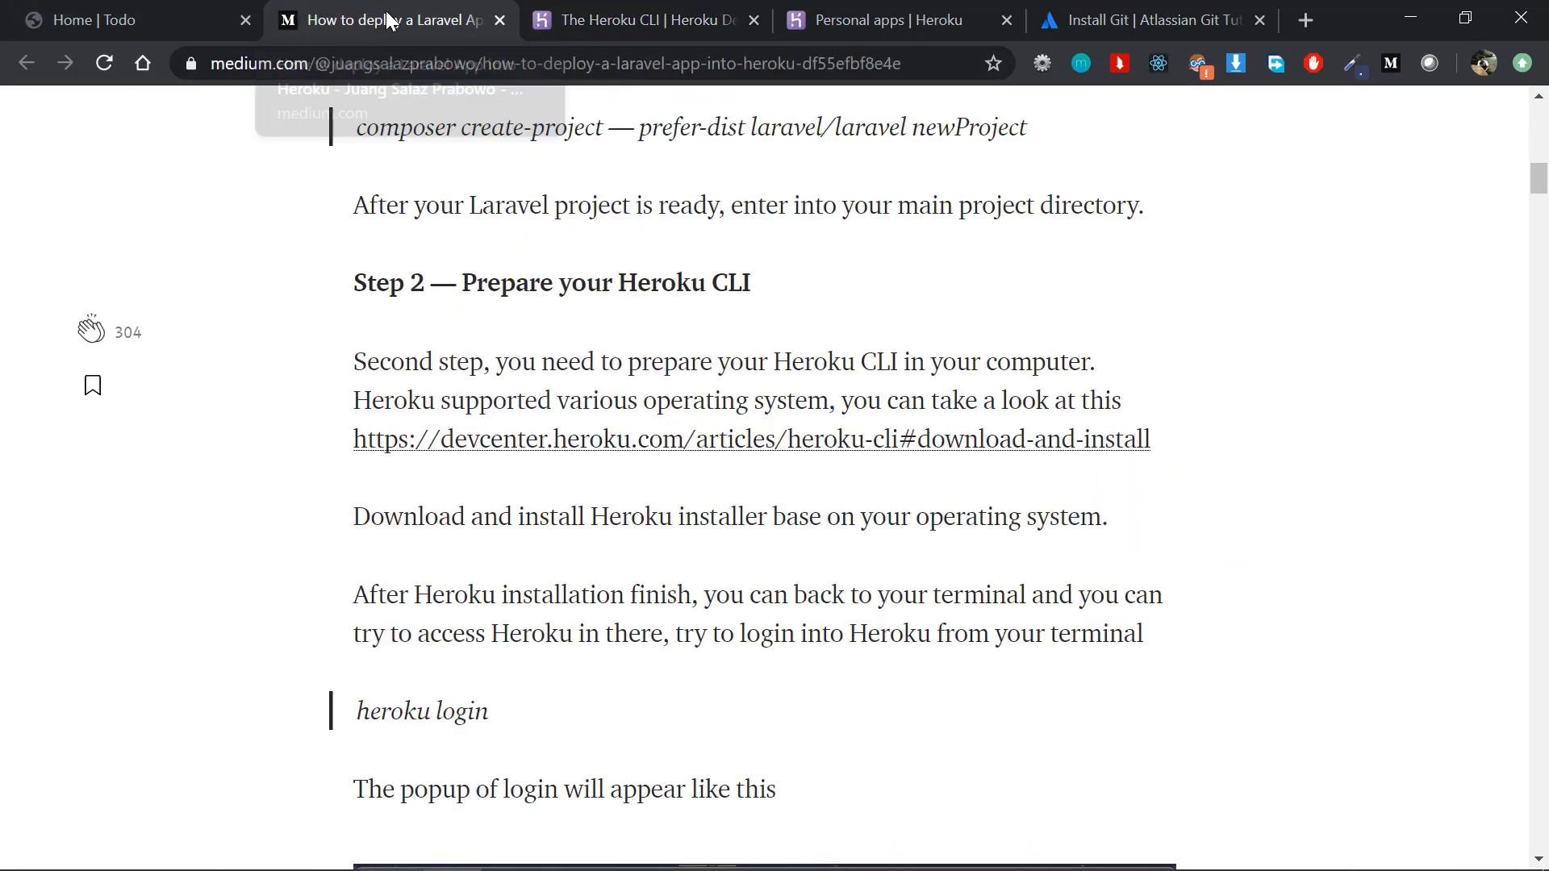
pyautogui.scroll(-5, 685, 619)
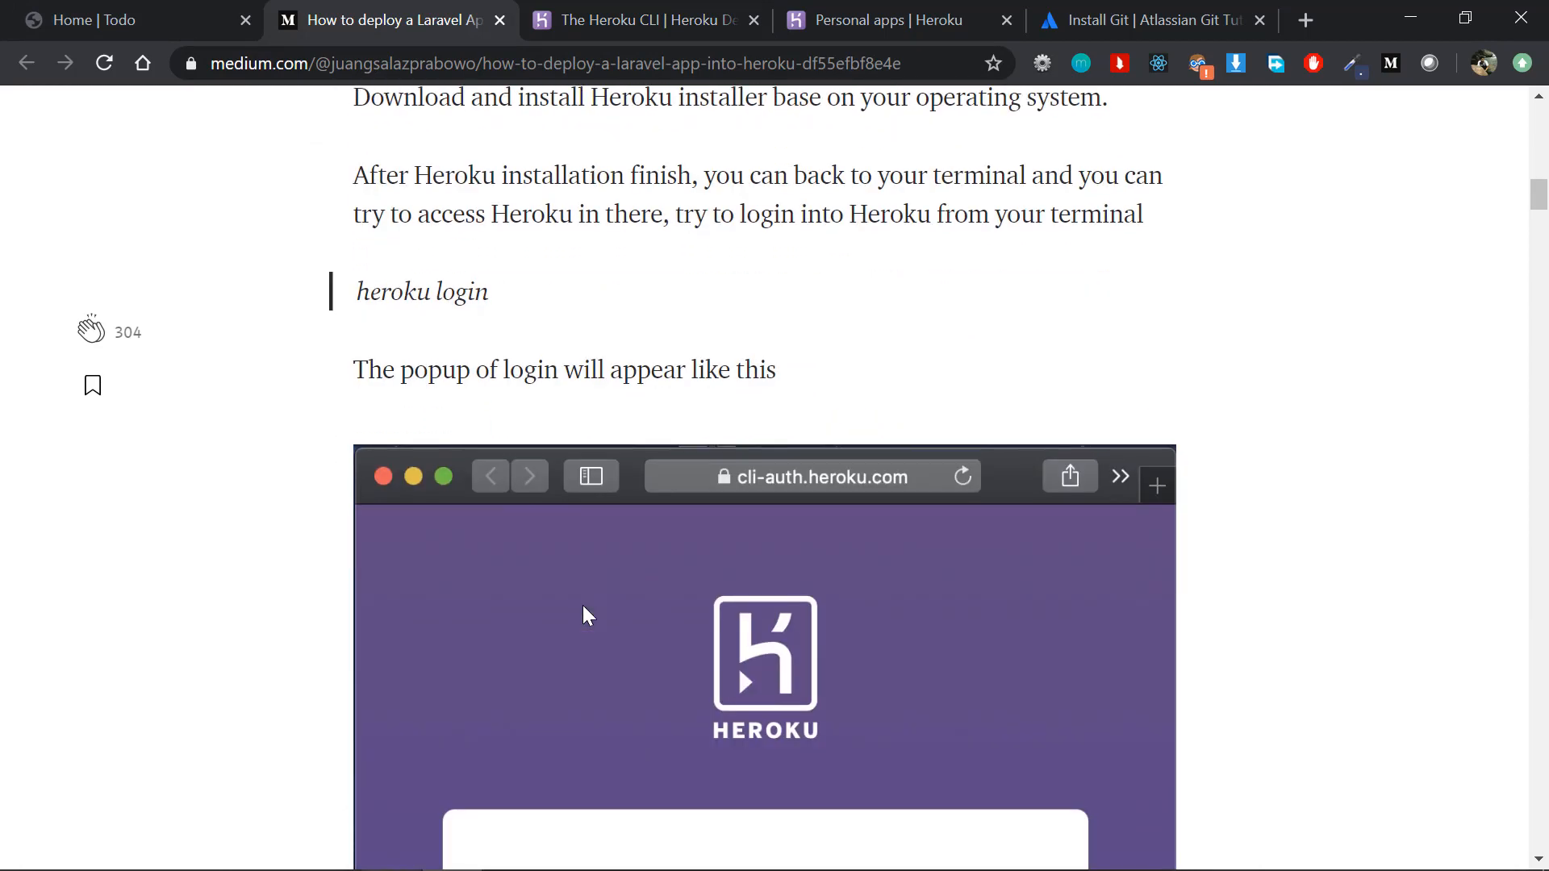
pyautogui.moveTo(499, 299); pyautogui.dragTo(356, 290)
pyautogui.click(371, 292)
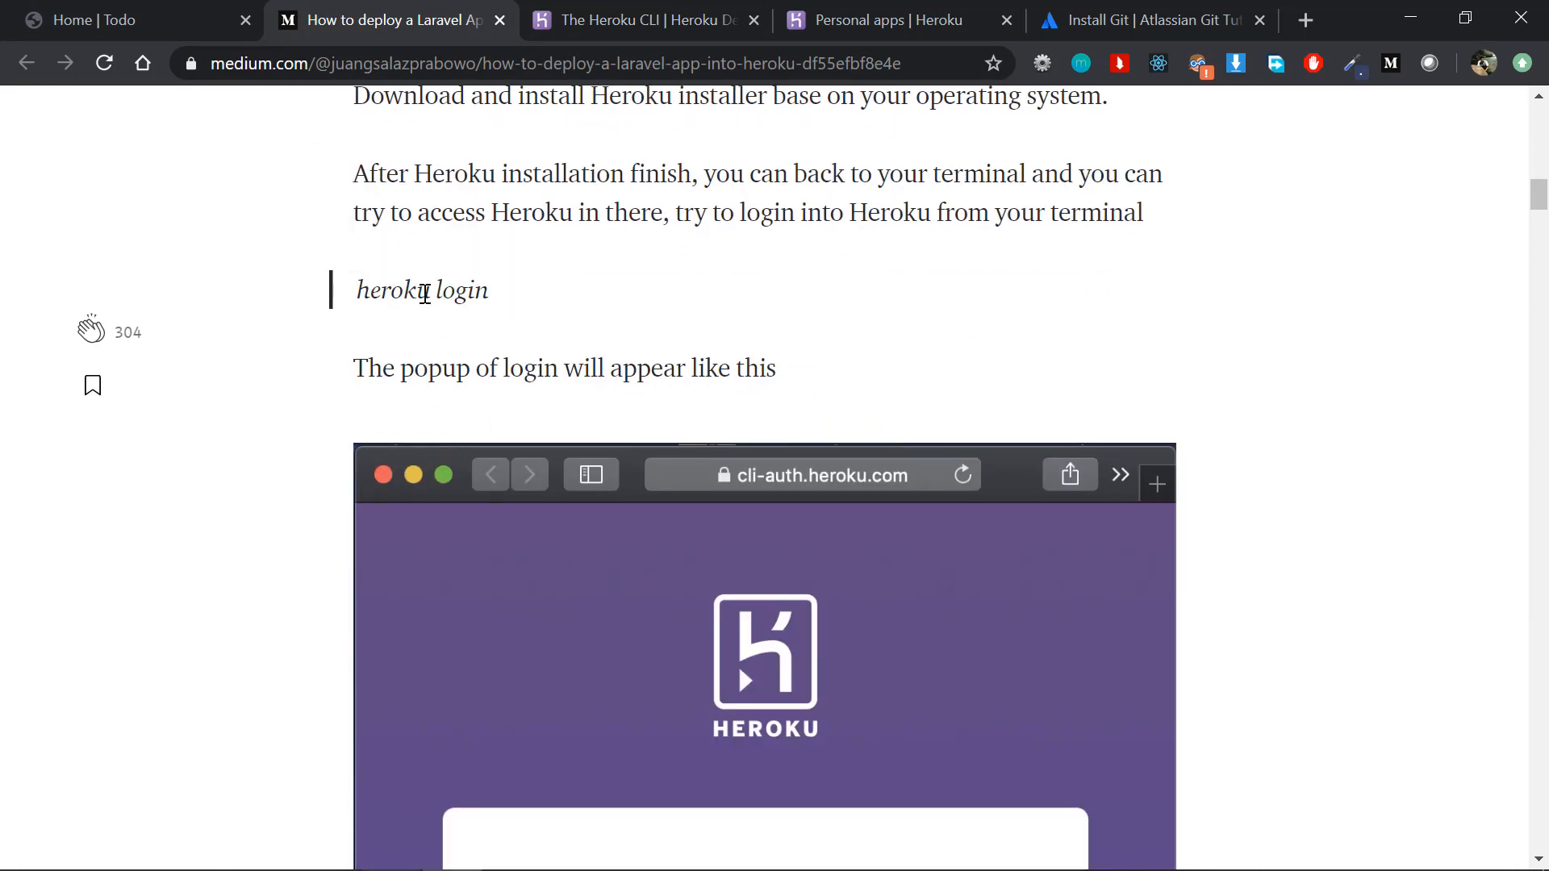
pyautogui.scroll(4, 422, 294)
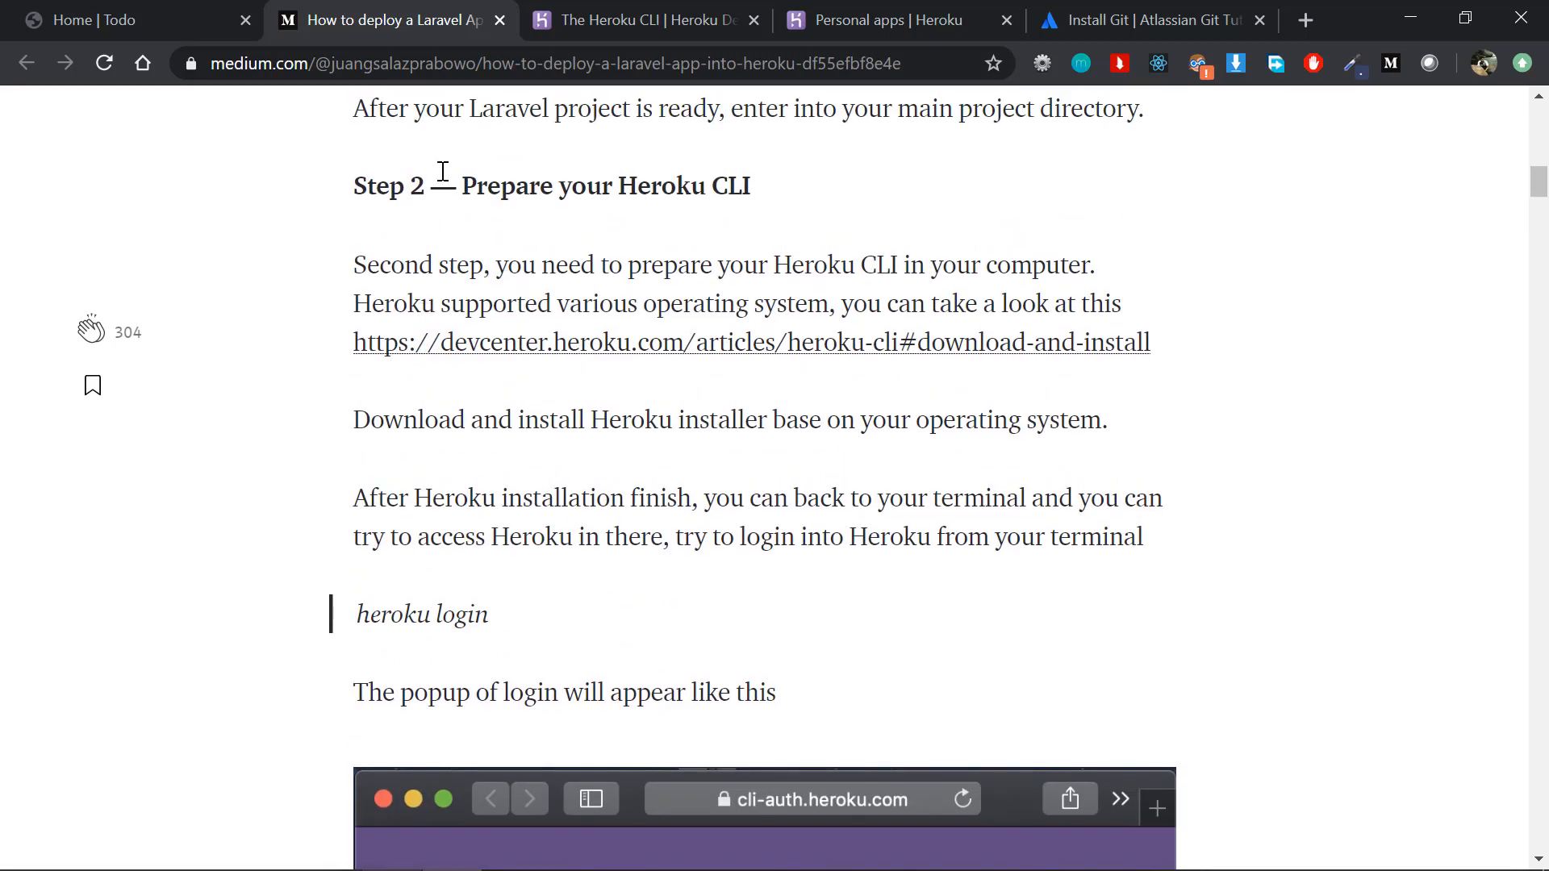
pyautogui.moveTo(443, 172); pyautogui.dragTo(719, 546)
pyautogui.click(726, 546)
pyautogui.click(1308, 18)
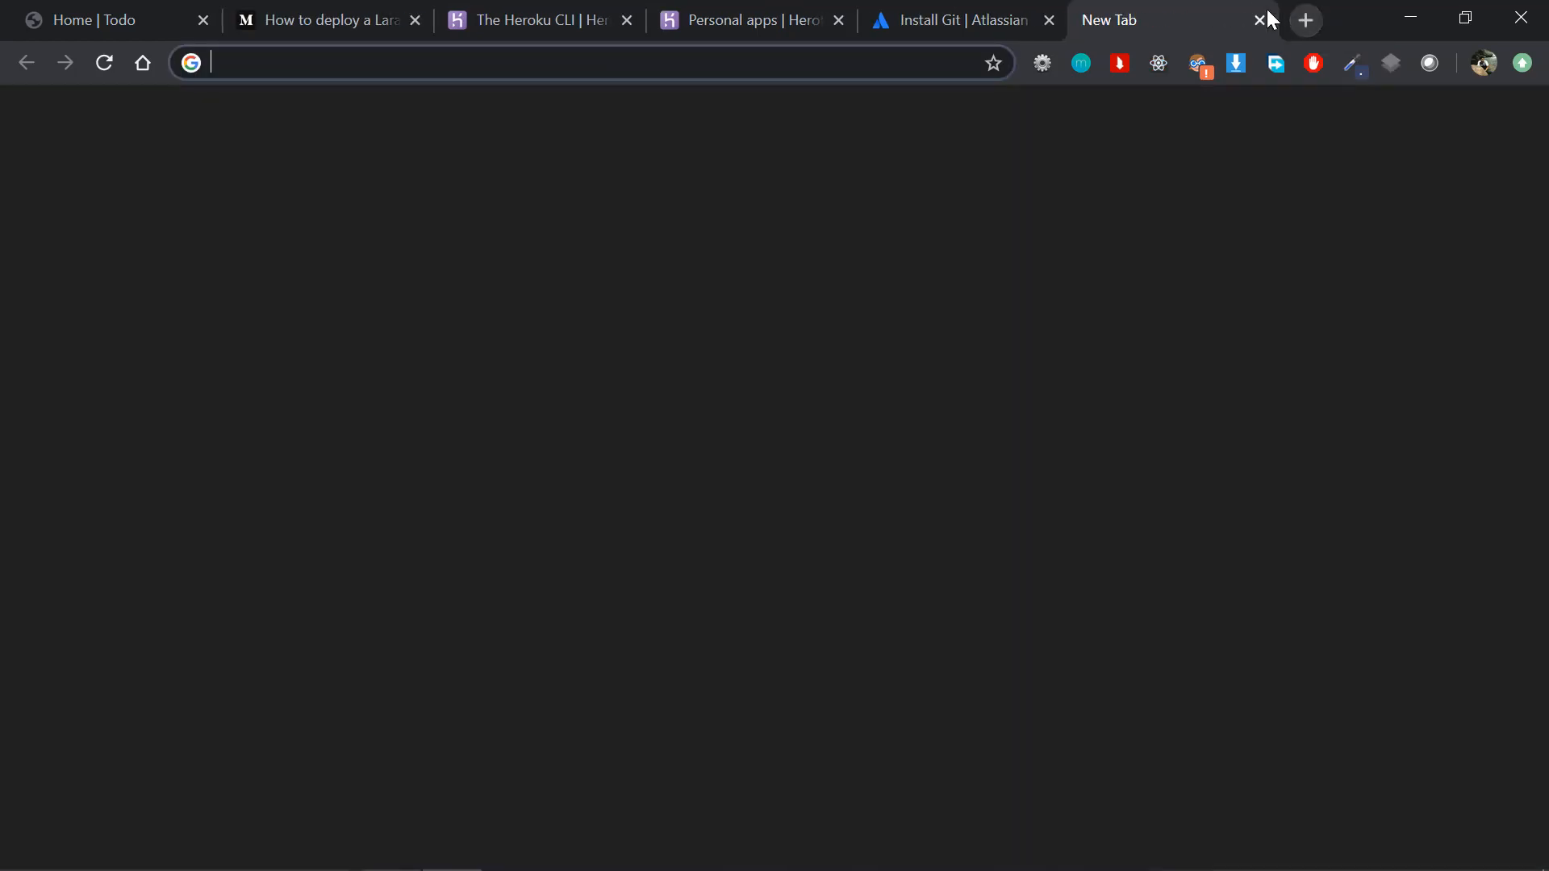
pyautogui.click(1257, 16)
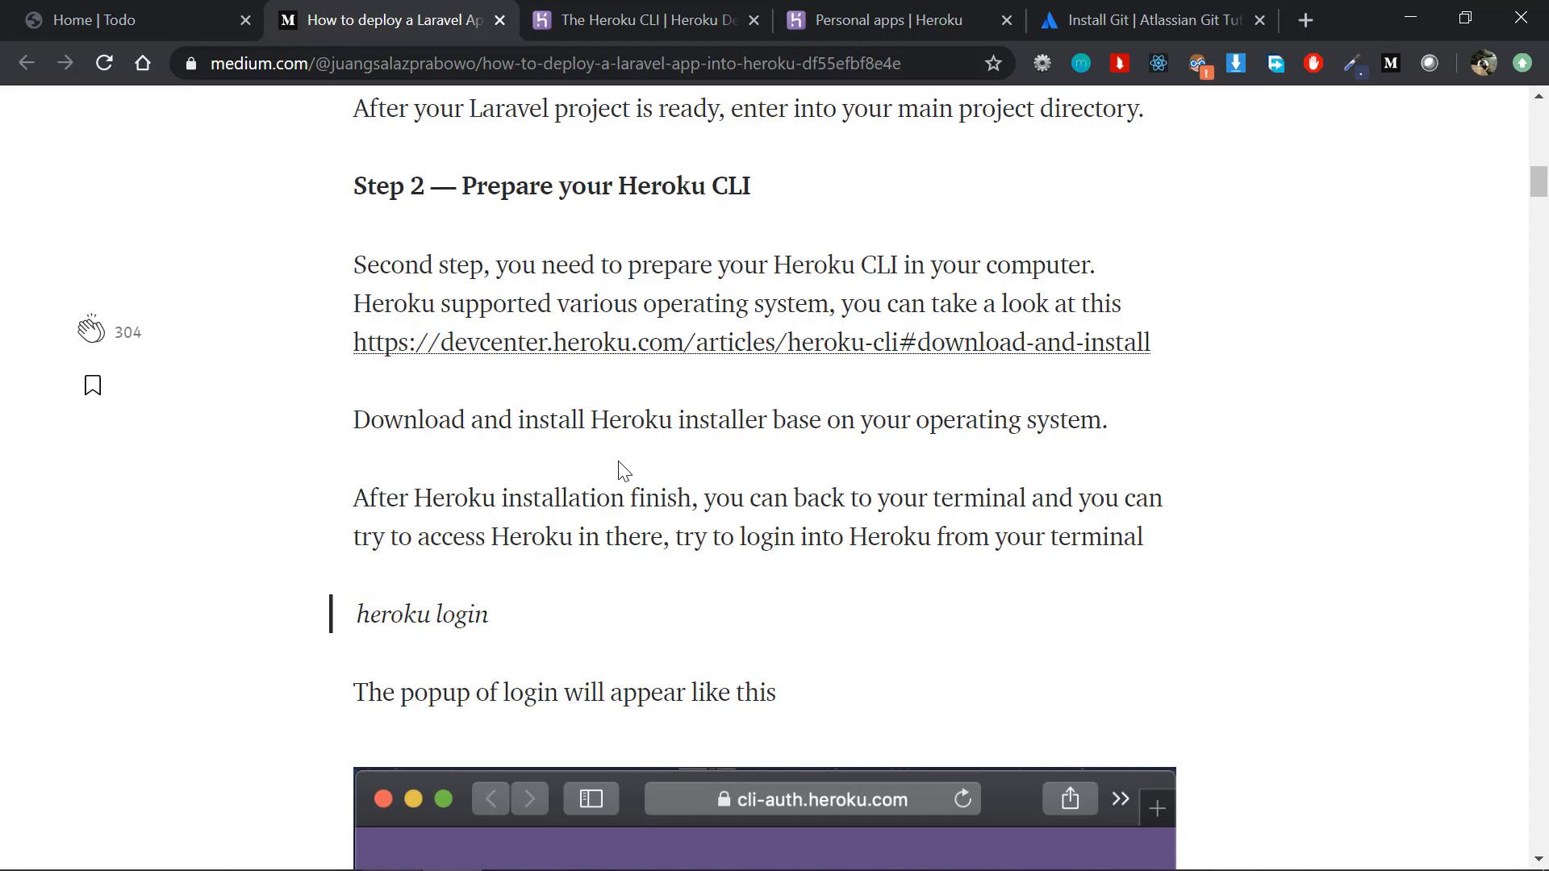
pyautogui.scroll(-6, 619, 464)
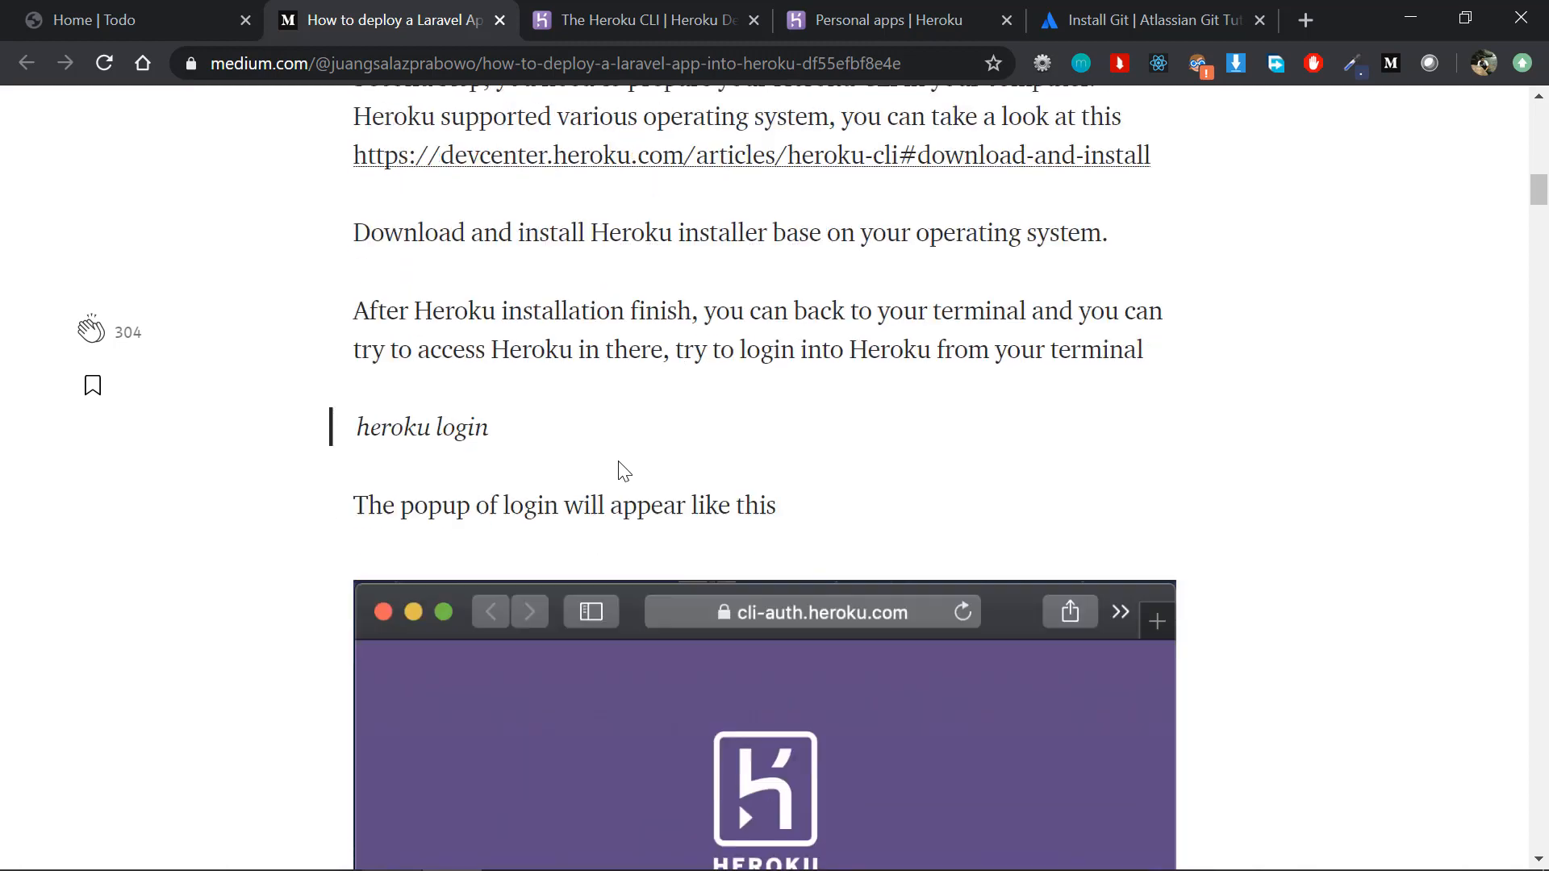
# Step: Switch to PhpStorm and run heroku login in a new terminal session for the todo project
pyautogui.moveTo(524, 123); pyautogui.dragTo(359, 129)
pyautogui.hotkey('alt', 'Tab')
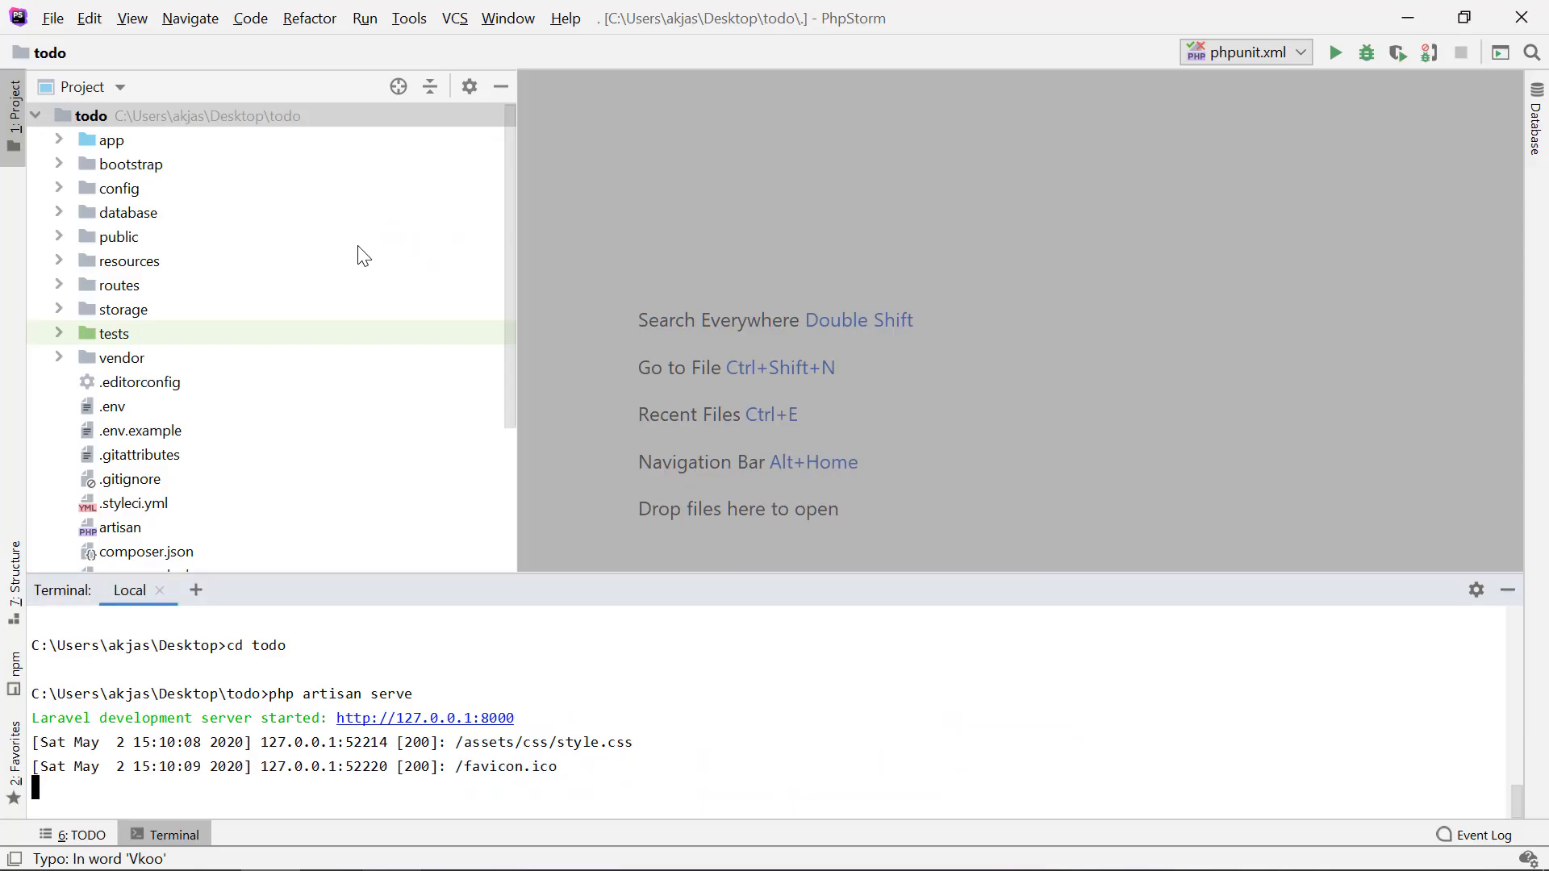
pyautogui.click(196, 590)
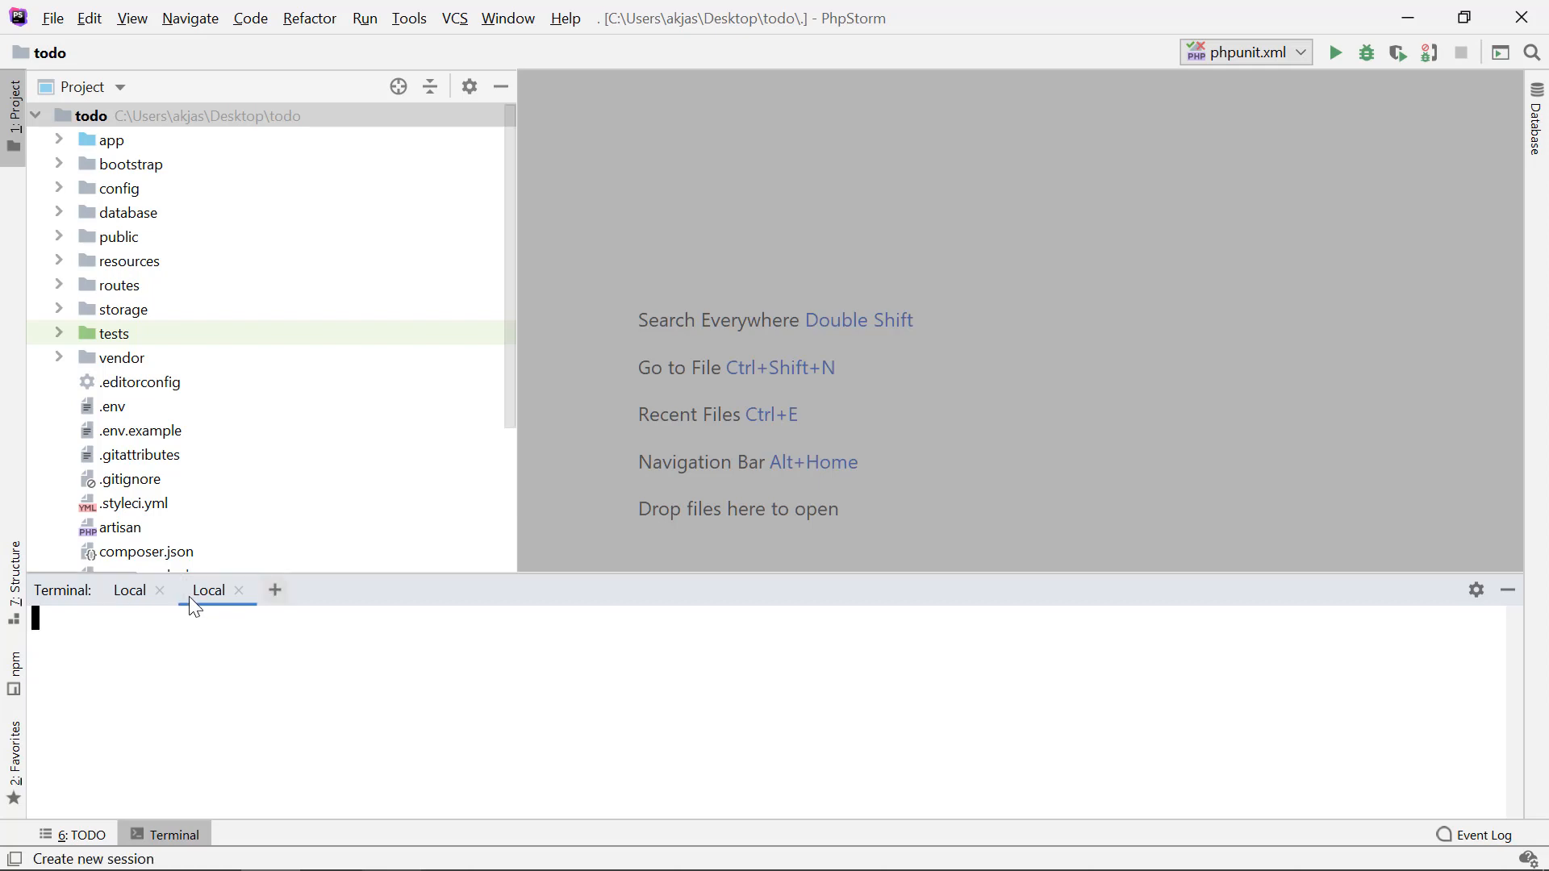
pyautogui.write('herok')
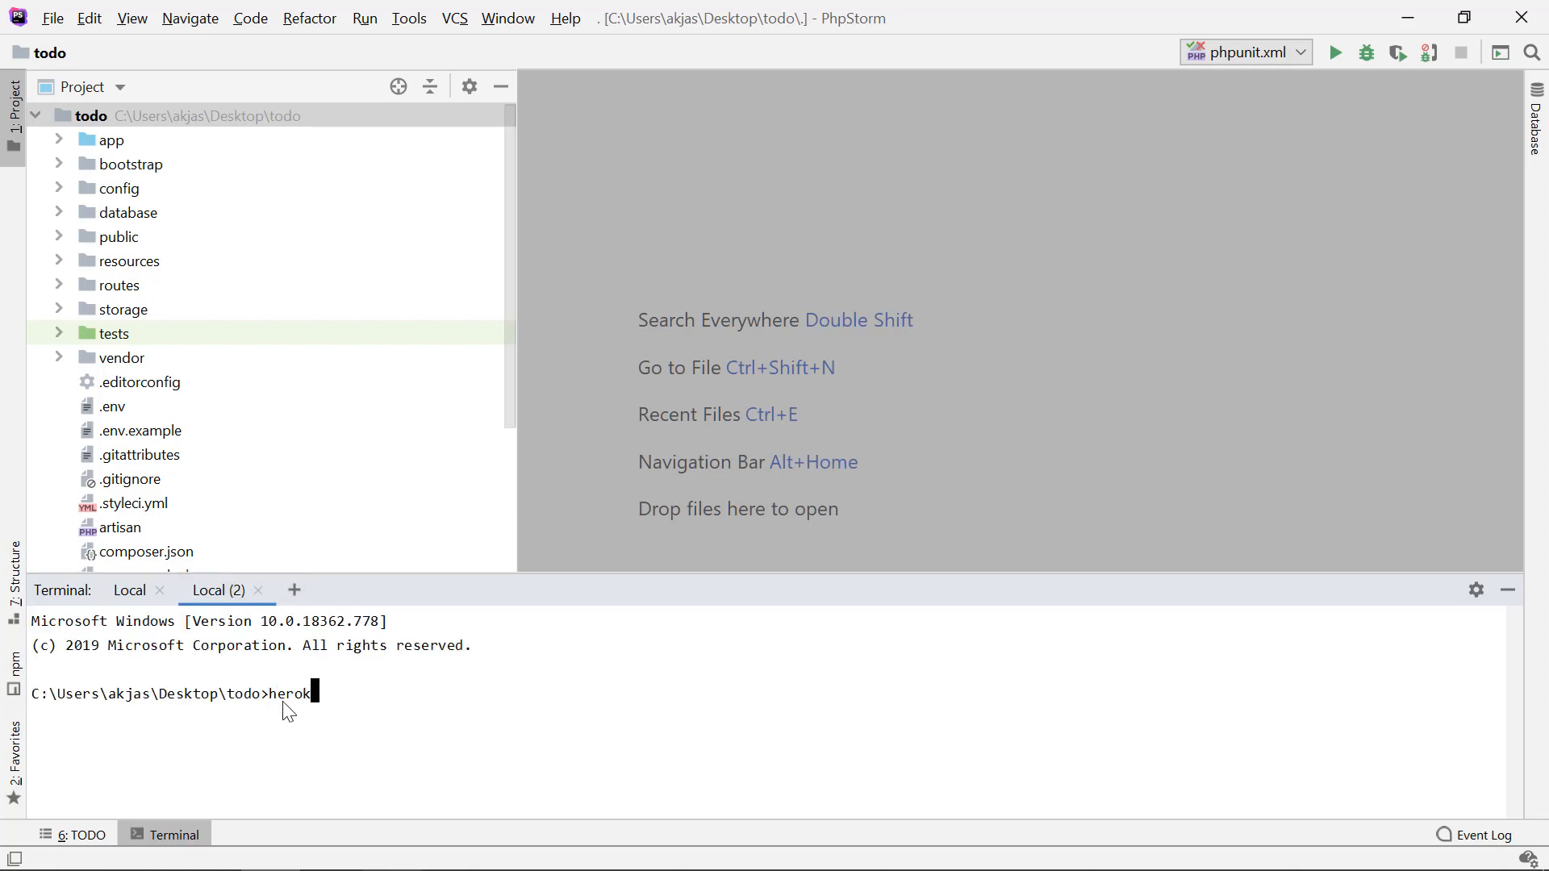
pyautogui.write('u login')
pyautogui.press('Return')
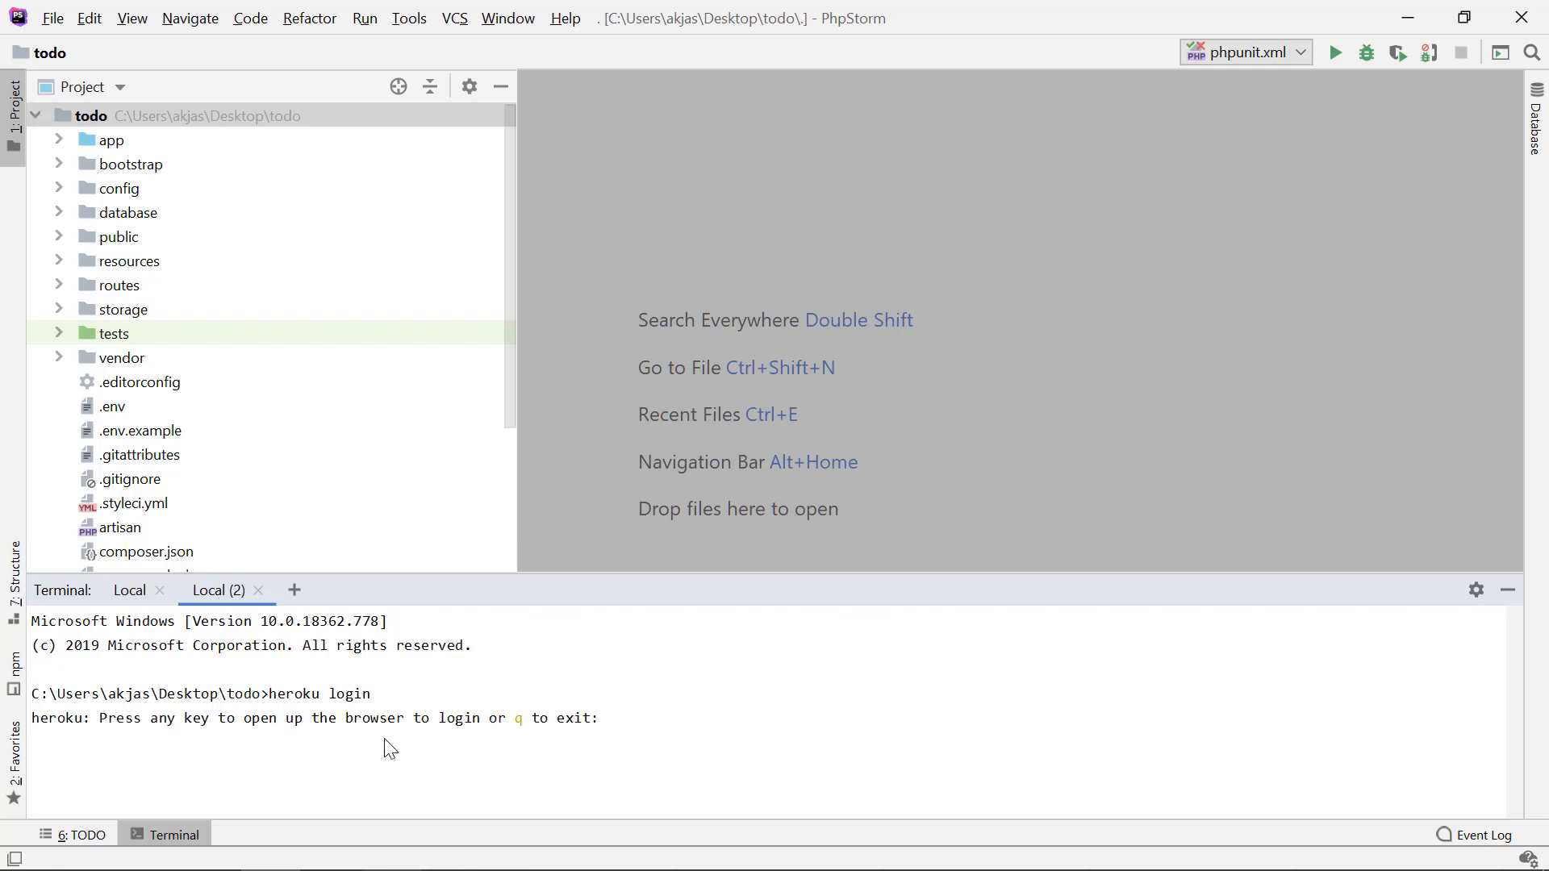
pyautogui.doubleClick(284, 696)
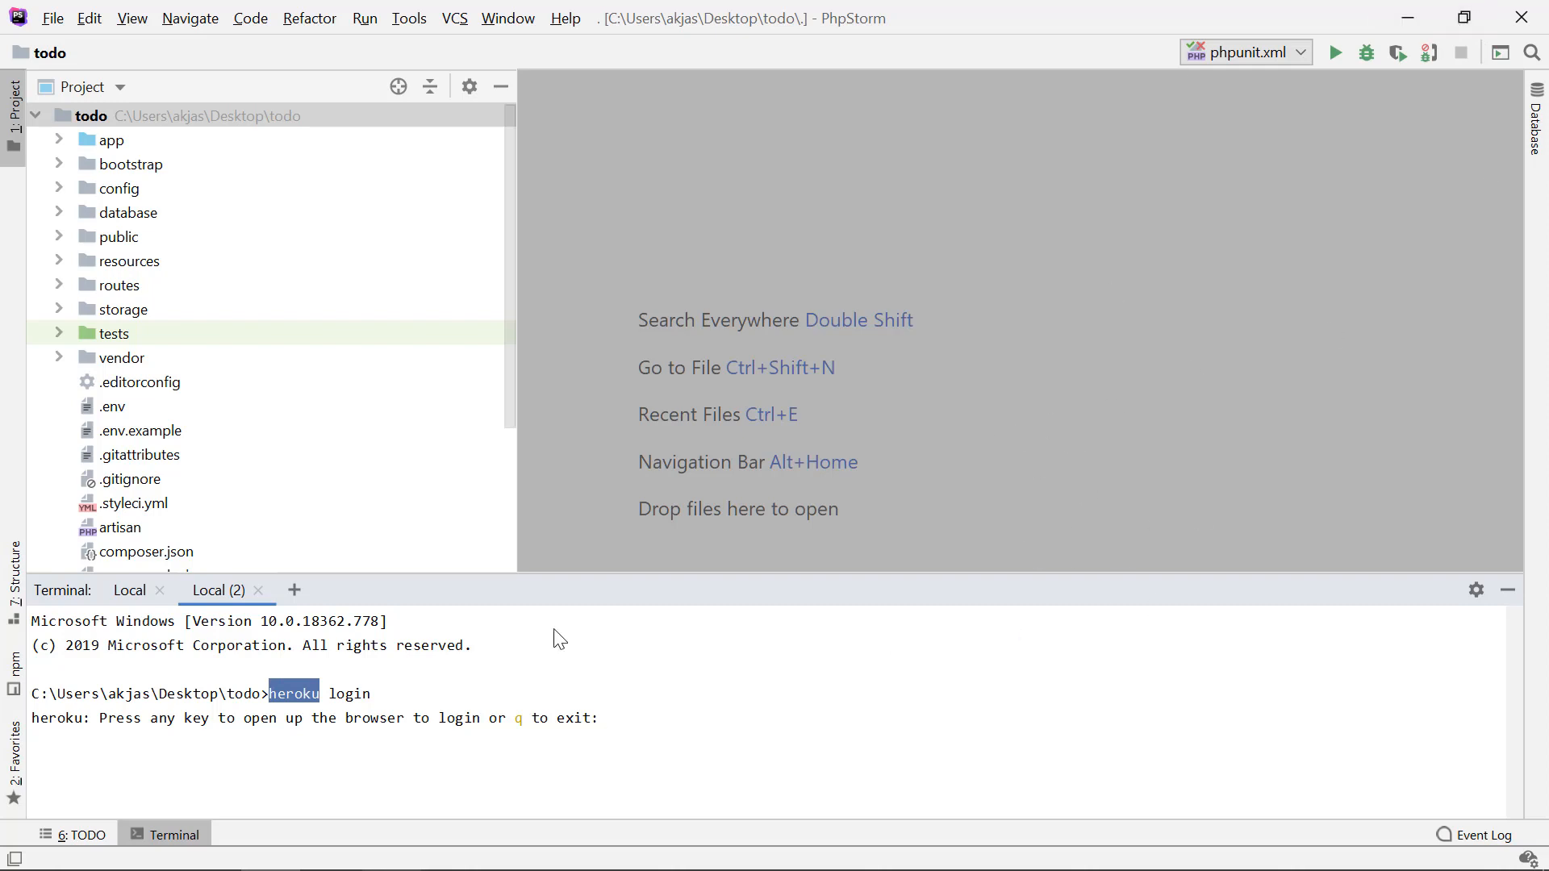
pyautogui.click(300, 712)
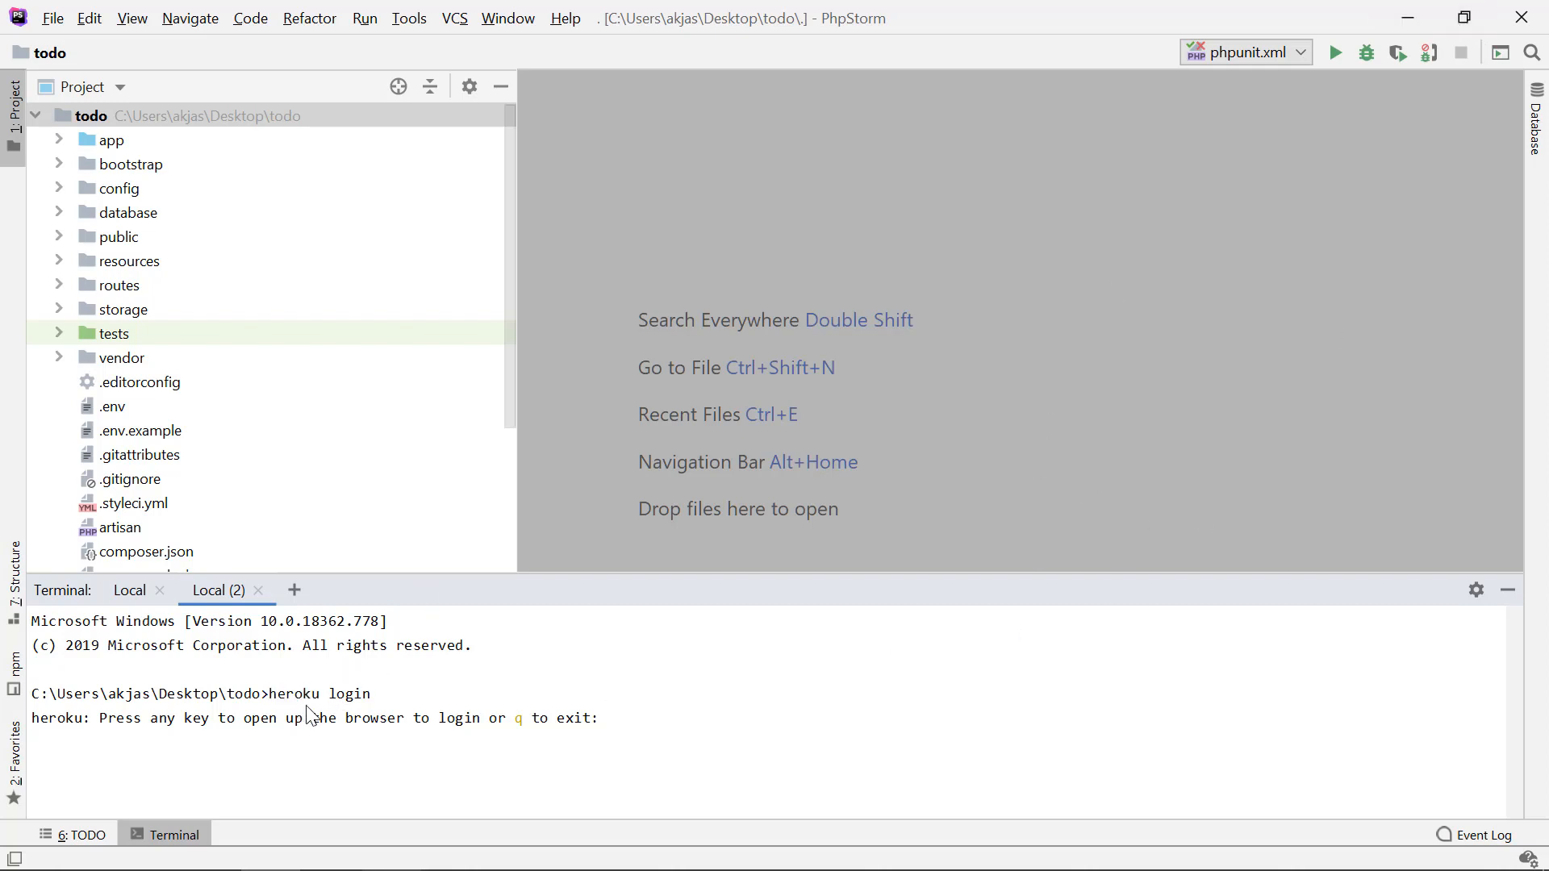
pyautogui.doubleClick(298, 695)
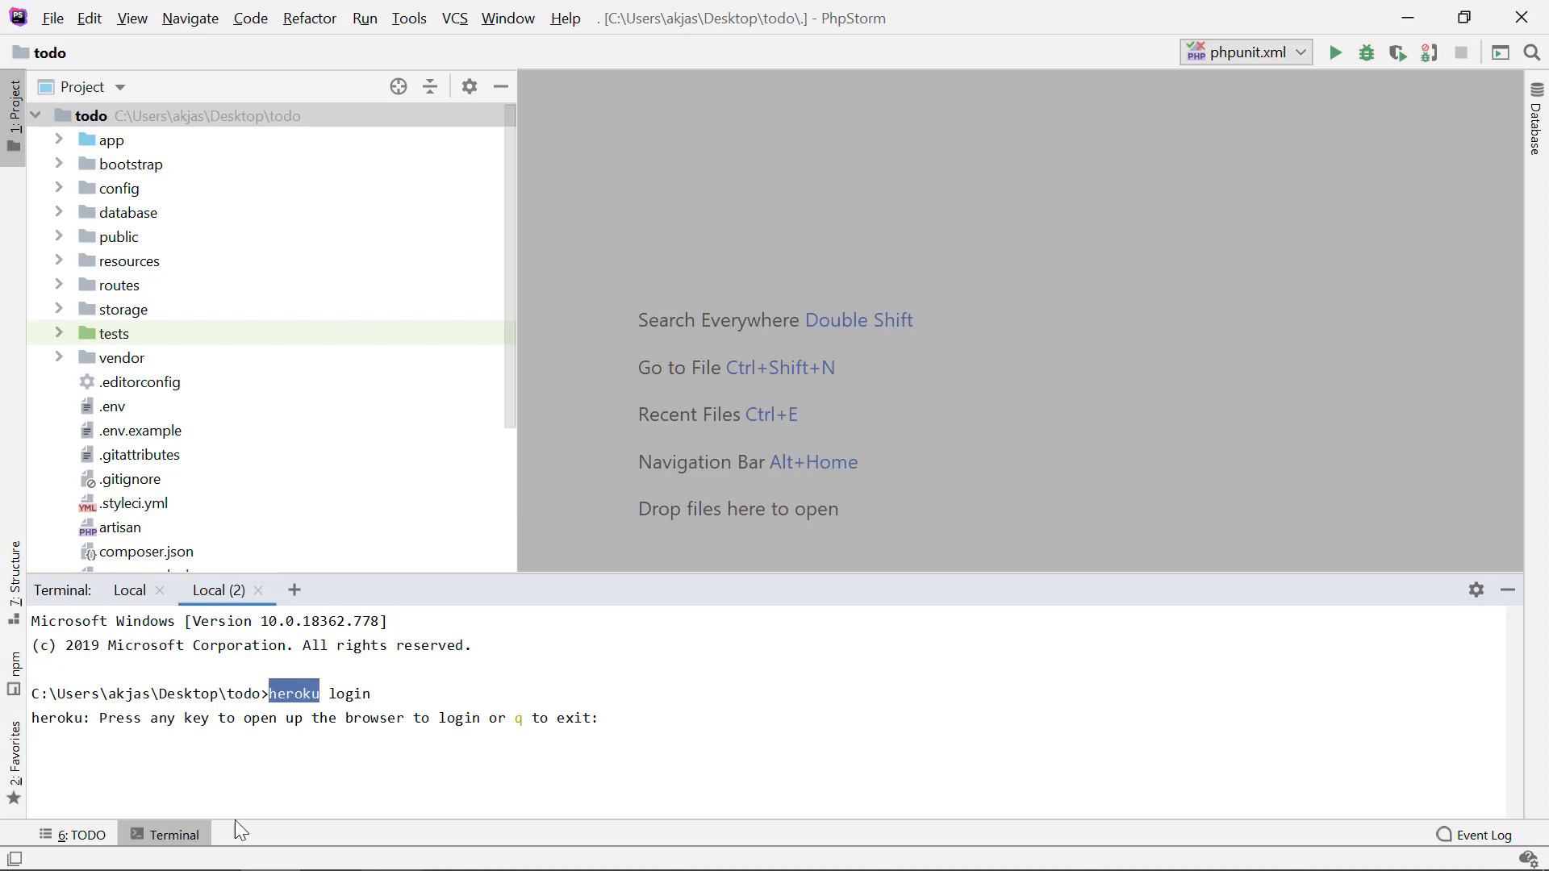
pyautogui.click(287, 756)
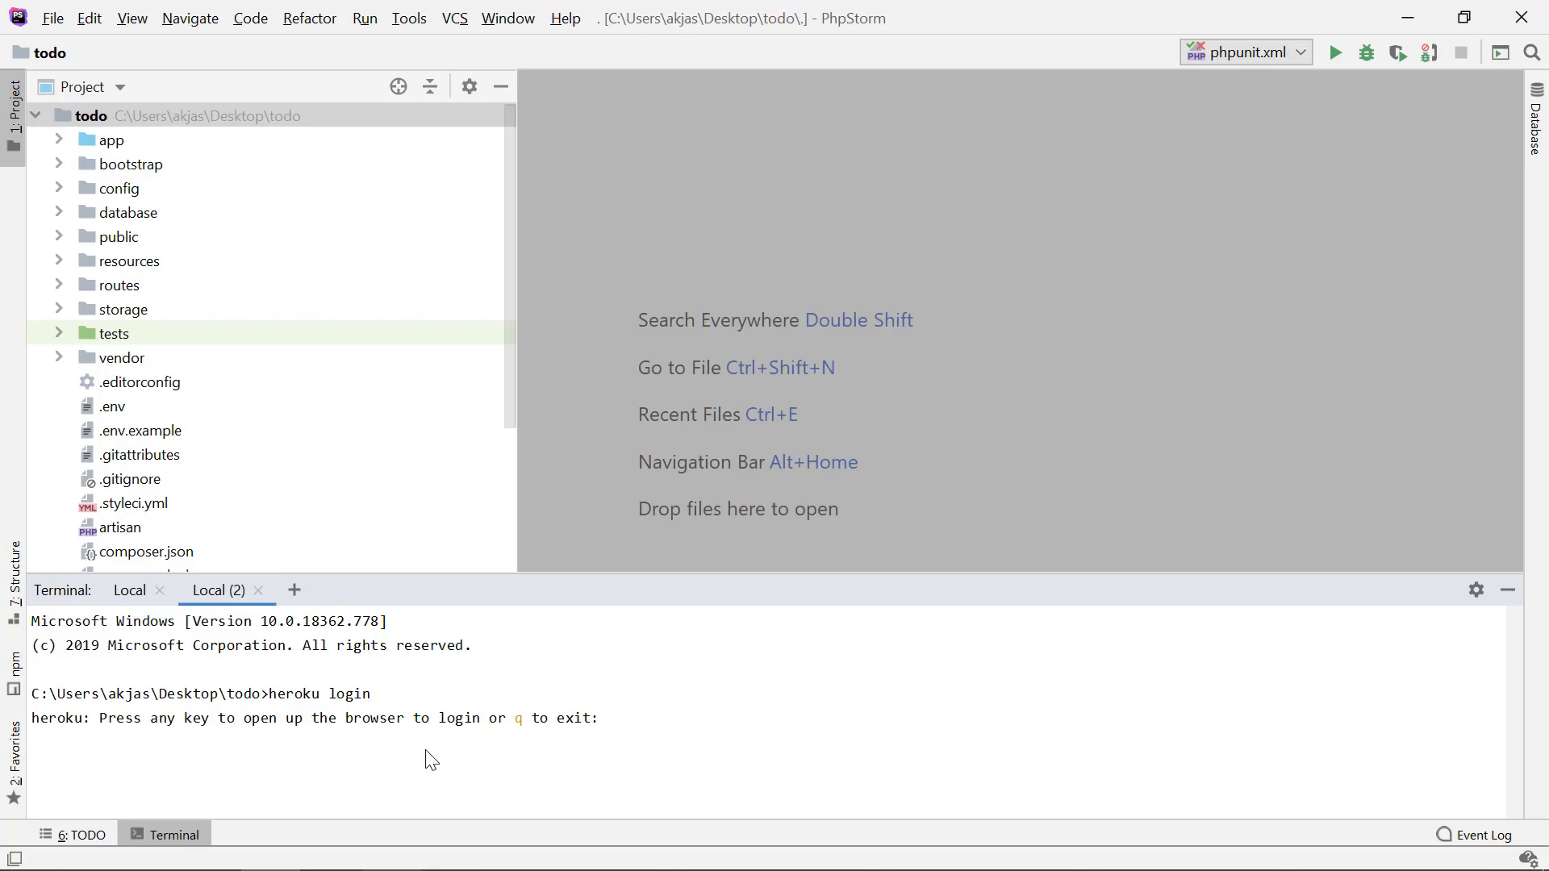
# Step: Continue the terminal login to the browser and log in to the Heroku CLI there
pyautogui.press('Return')
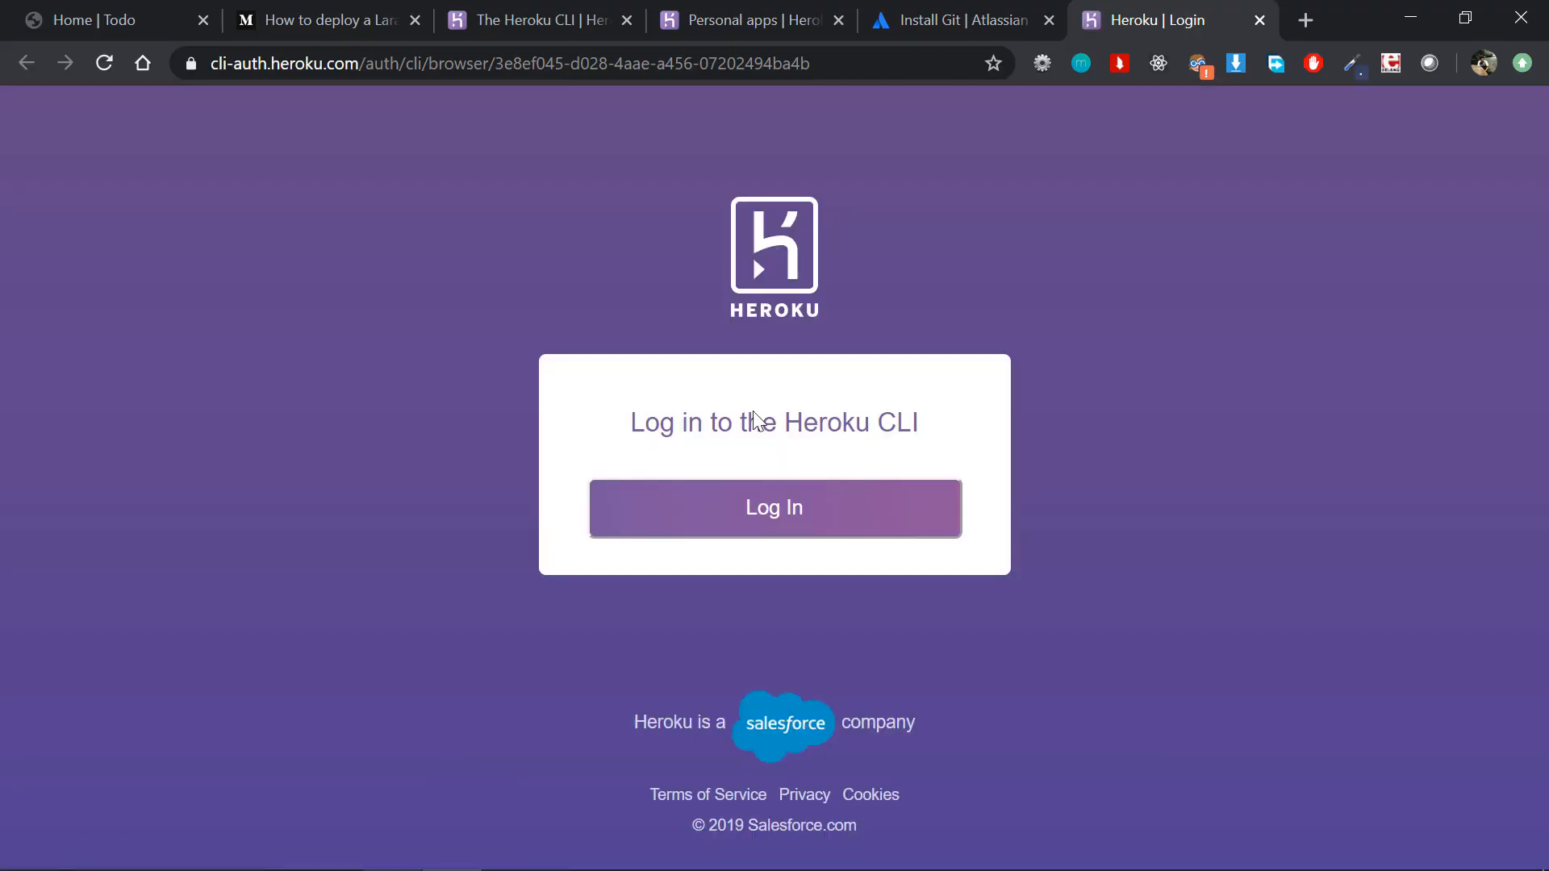
pyautogui.click(693, 523)
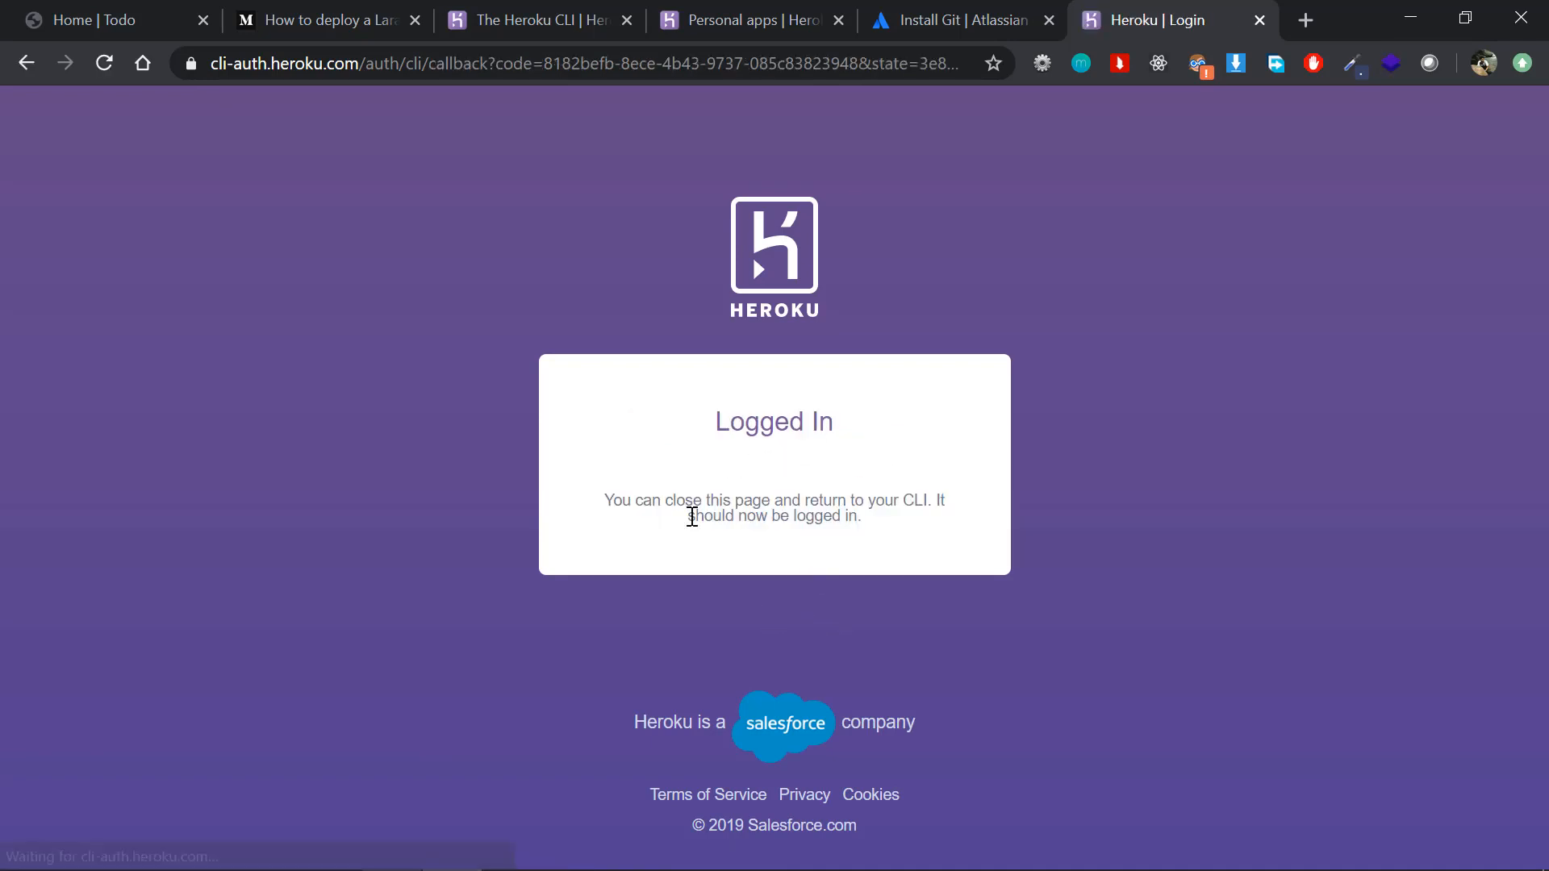
pyautogui.moveTo(692, 443); pyautogui.dragTo(708, 408)
pyautogui.click(904, 530)
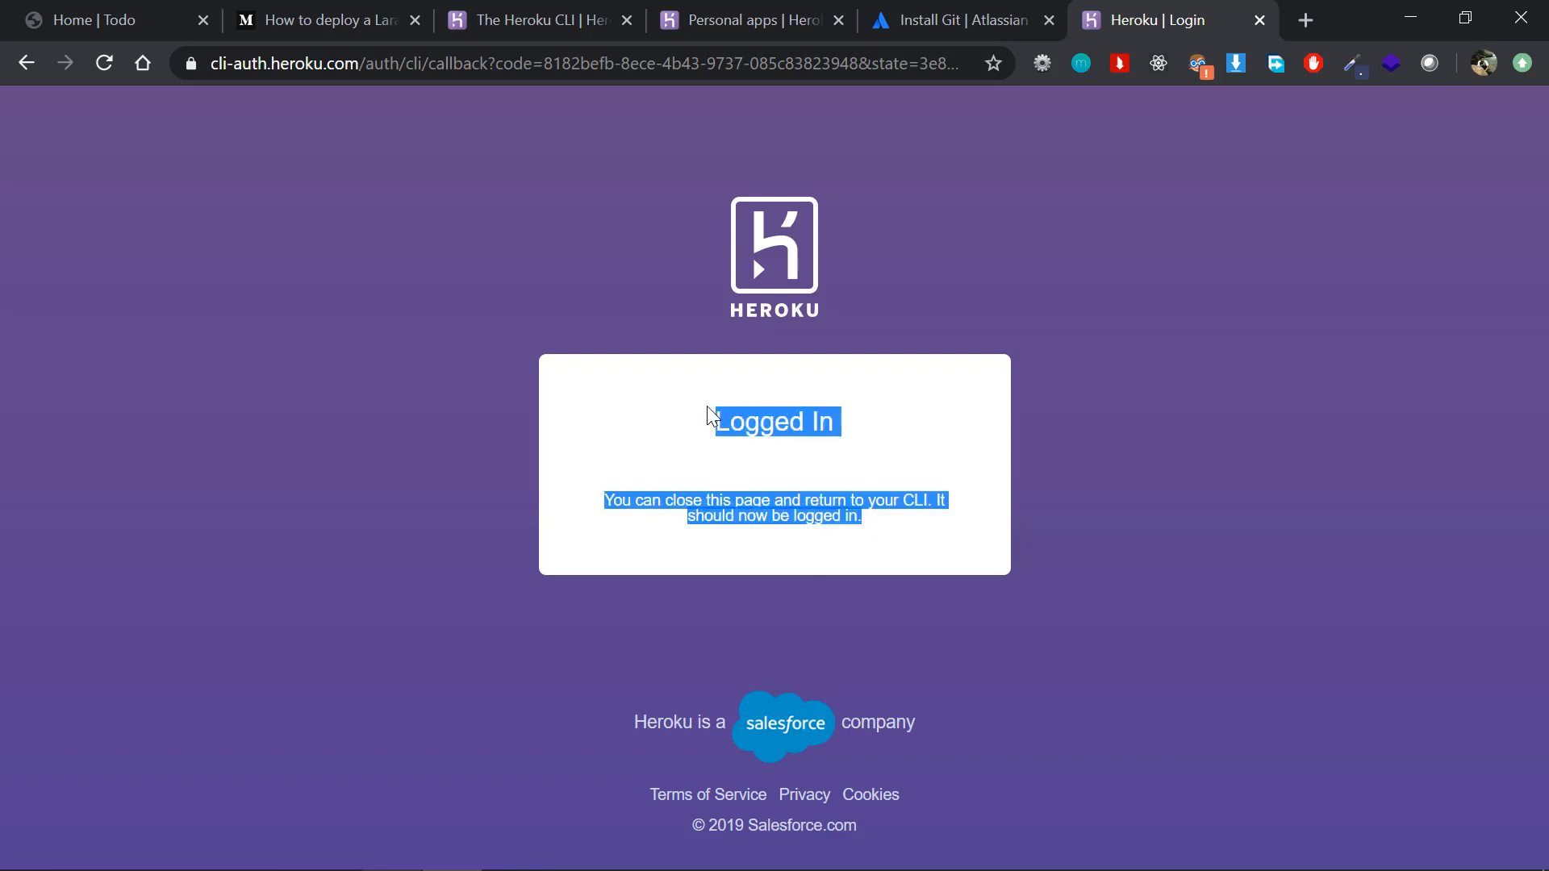
pyautogui.click(711, 443)
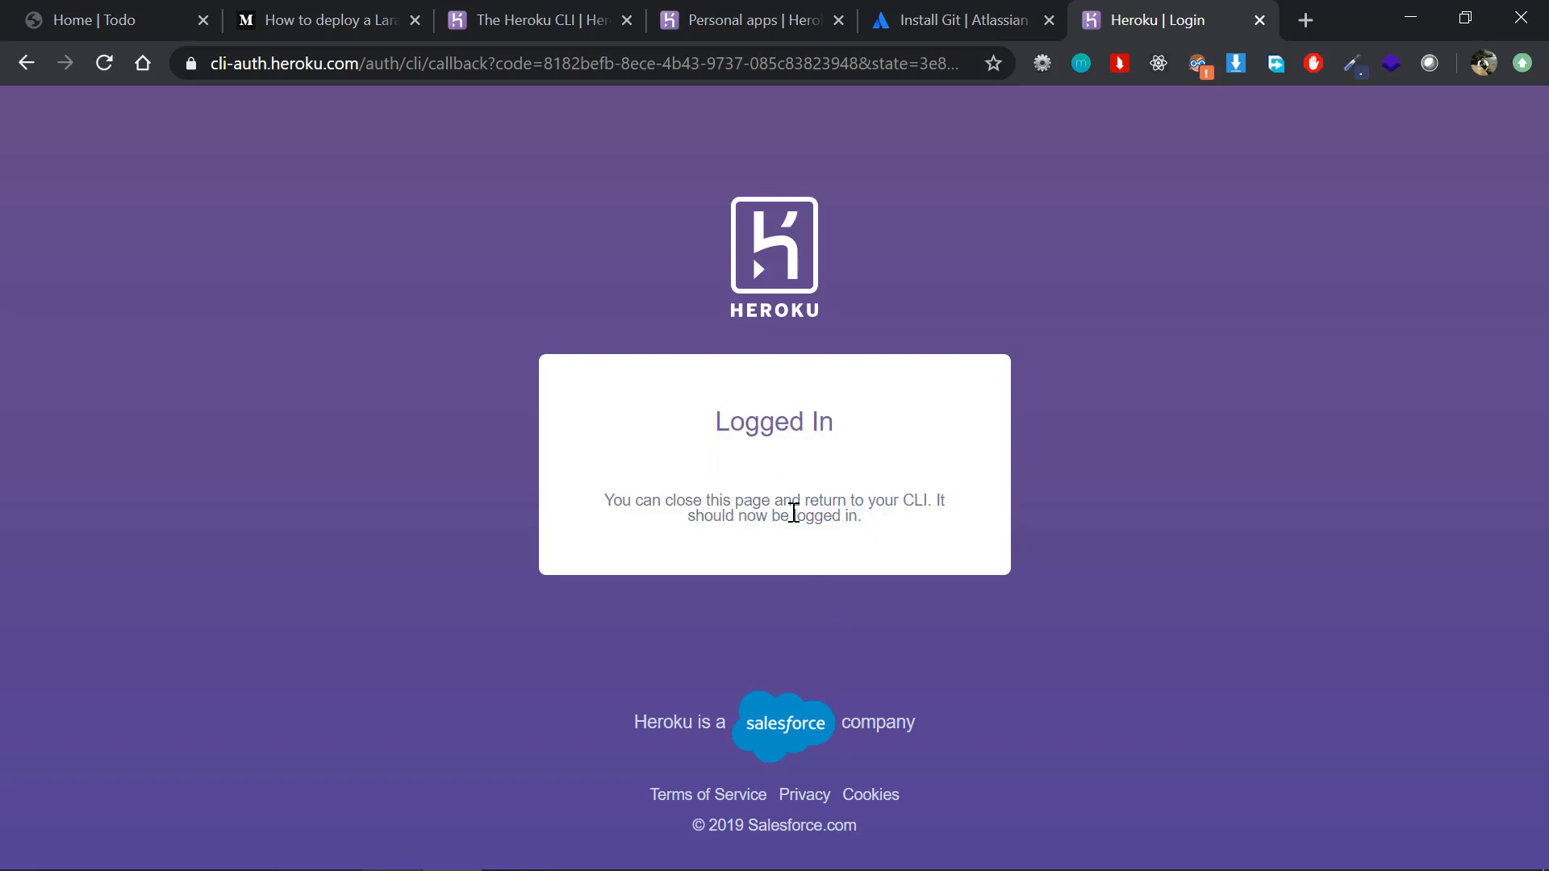
# Step: Return to PhpStorm and check the Heroku login output in the terminal
pyautogui.hotkey('alt', 'Tab')
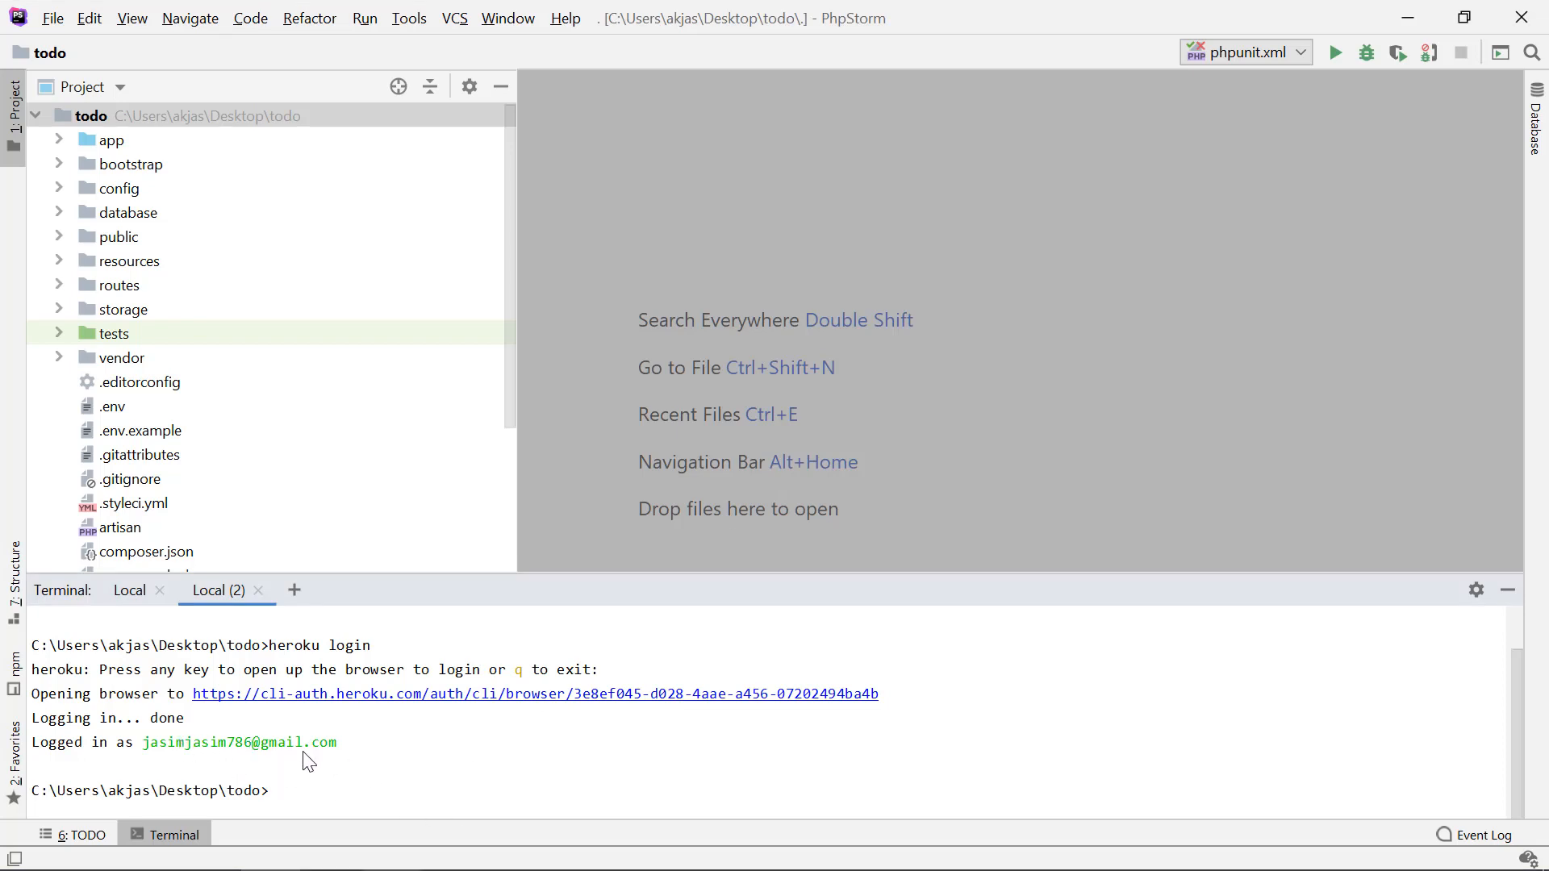
pyautogui.moveTo(305, 759); pyautogui.dragTo(81, 718)
pyautogui.click(168, 766)
# Step: Go back to the Laravel deployment article in the browser and read Step 3 on creating a Procfile
pyautogui.hotkey('alt', 'Tab')
pyautogui.click(322, 19)
pyautogui.scroll(-5, 676, 426)
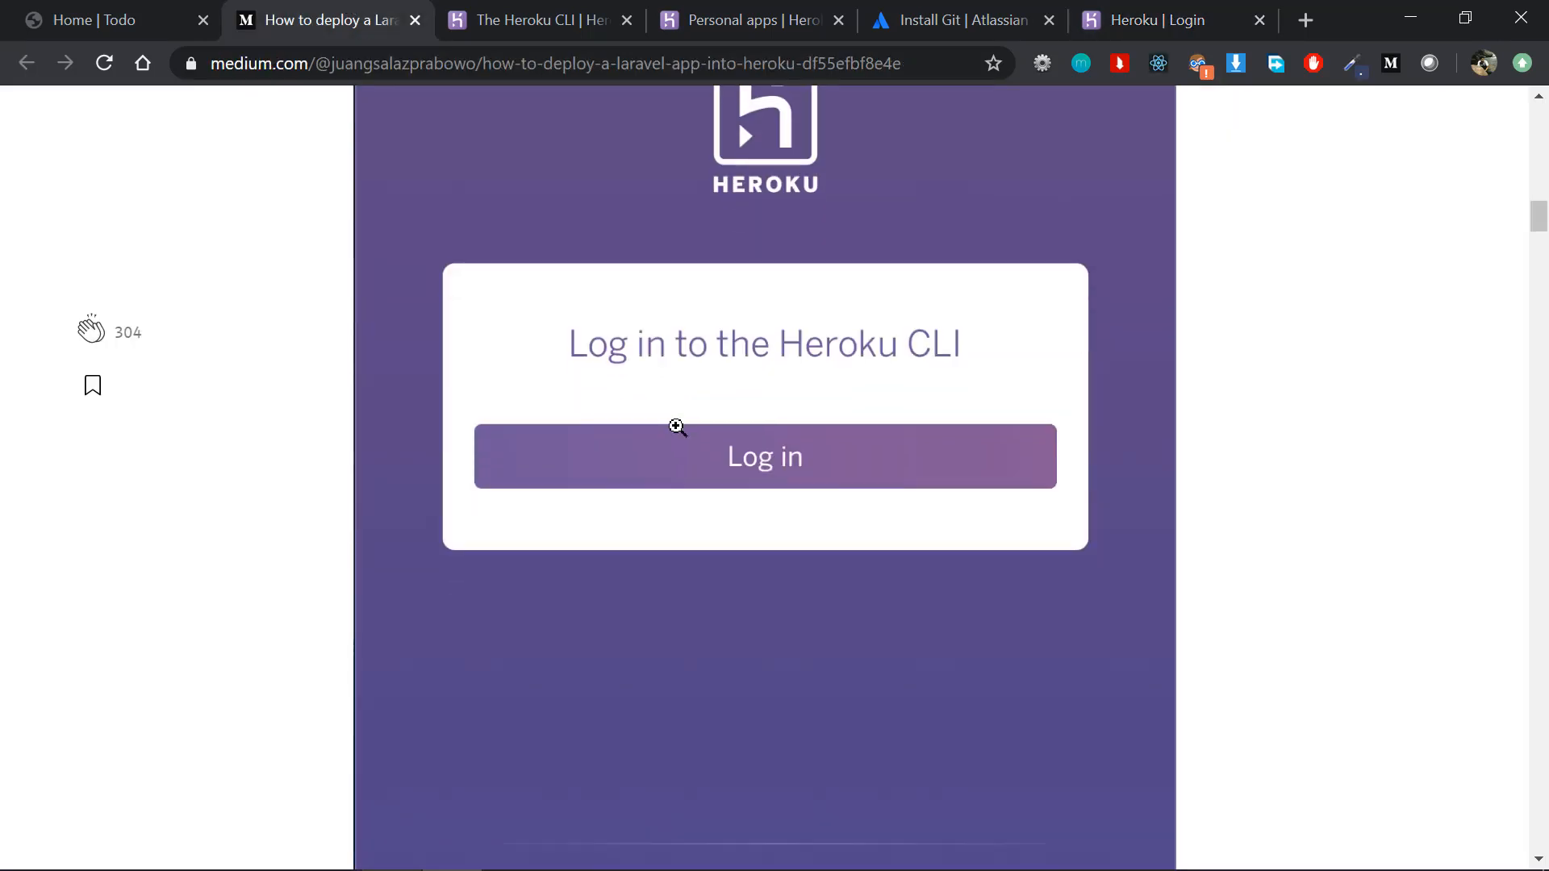
pyautogui.scroll(-10, 676, 426)
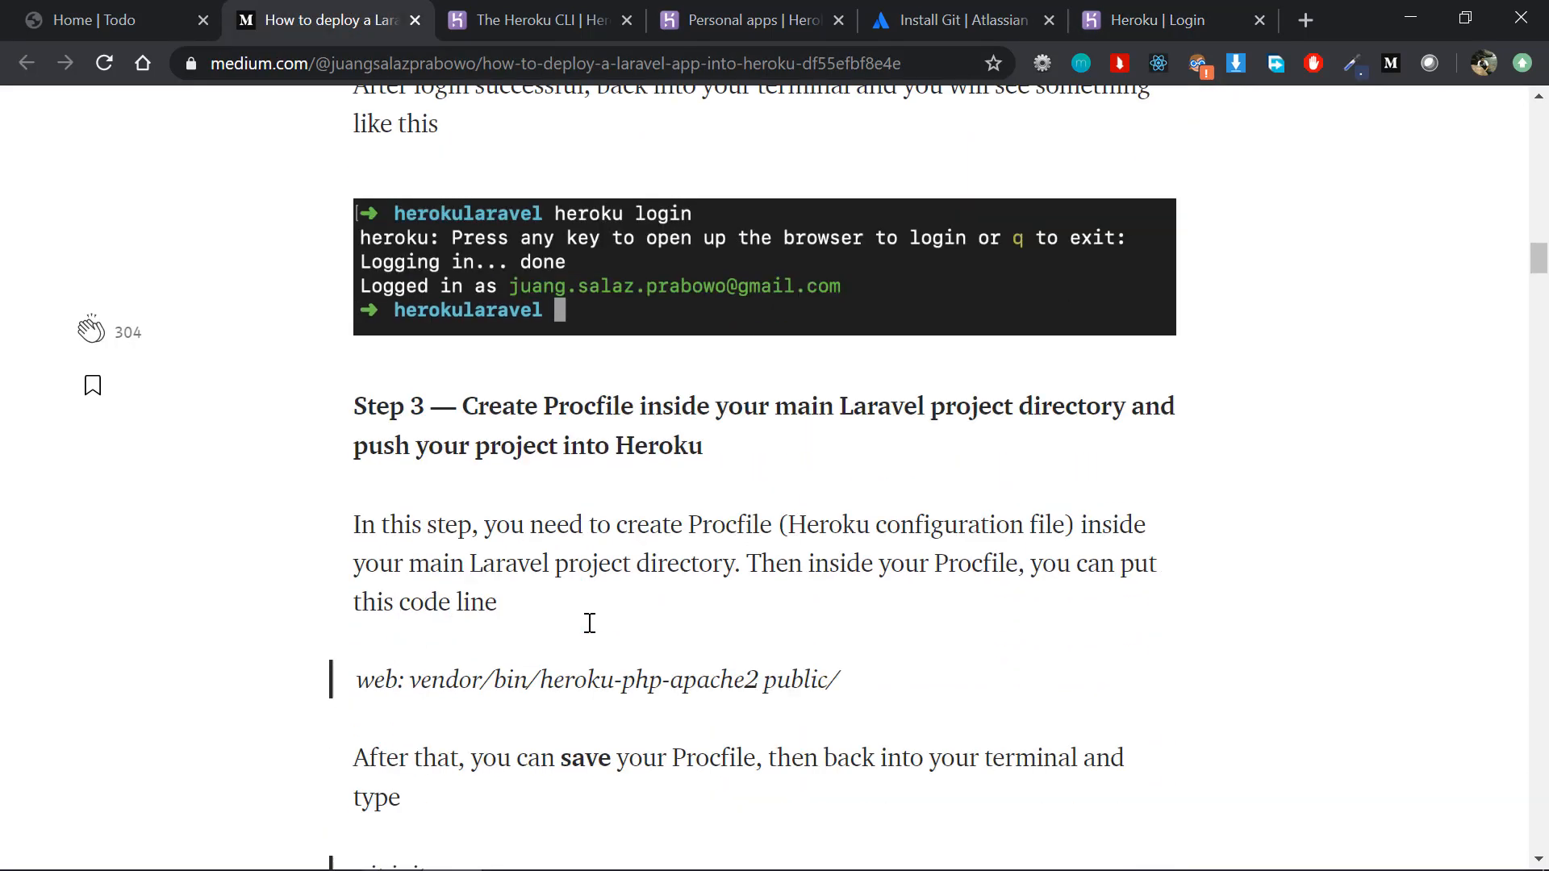
pyautogui.scroll(-2, 590, 623)
pyautogui.moveTo(464, 271); pyautogui.dragTo(635, 270)
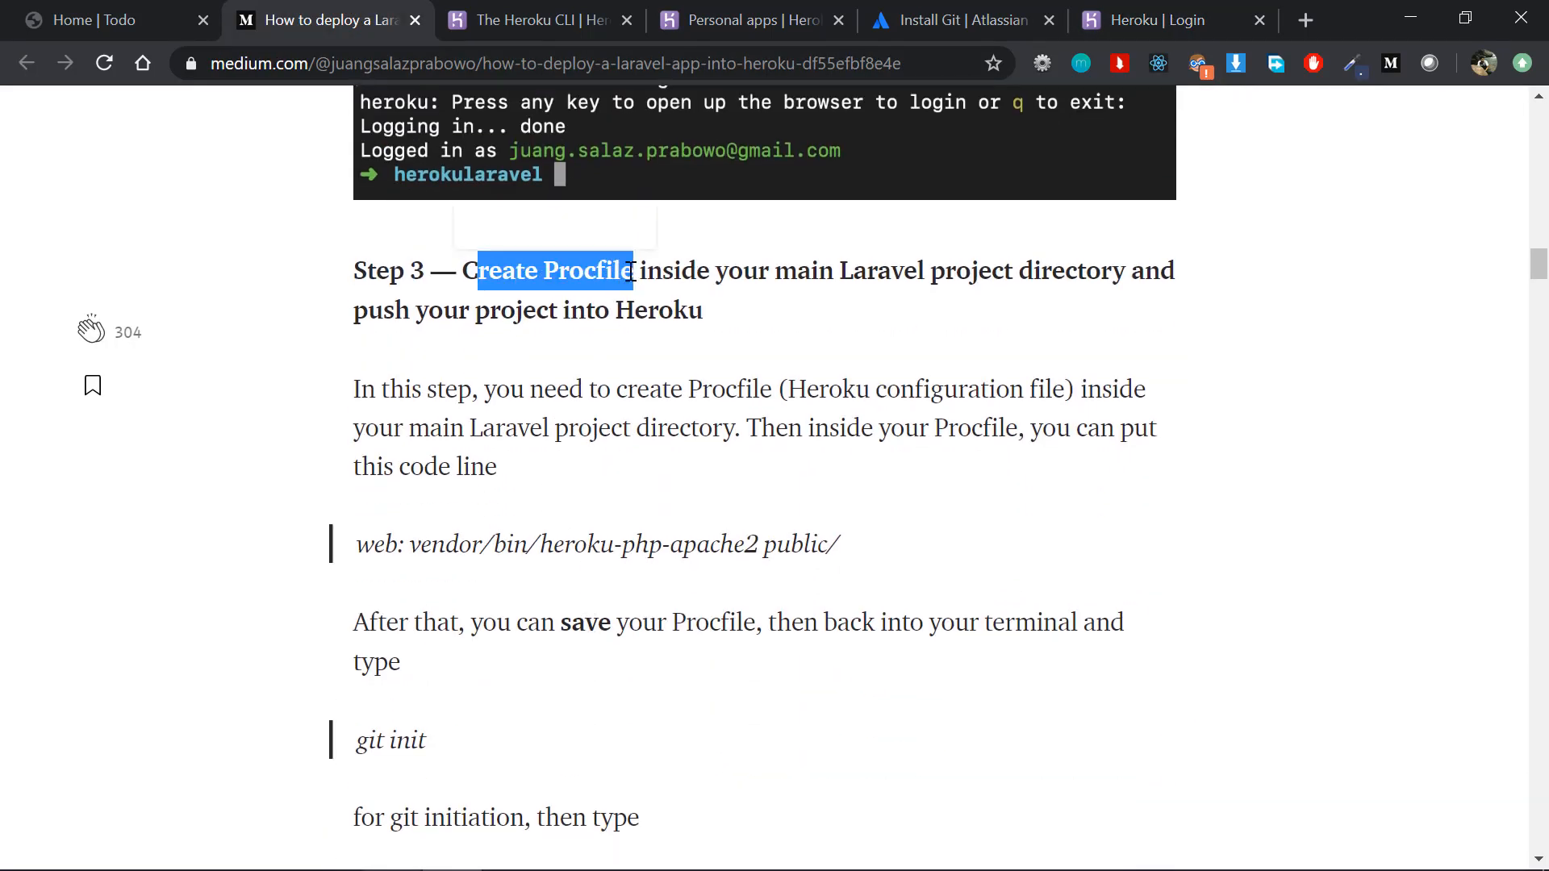
pyautogui.click(633, 269)
pyautogui.tripleClick(634, 269)
pyautogui.click(744, 380)
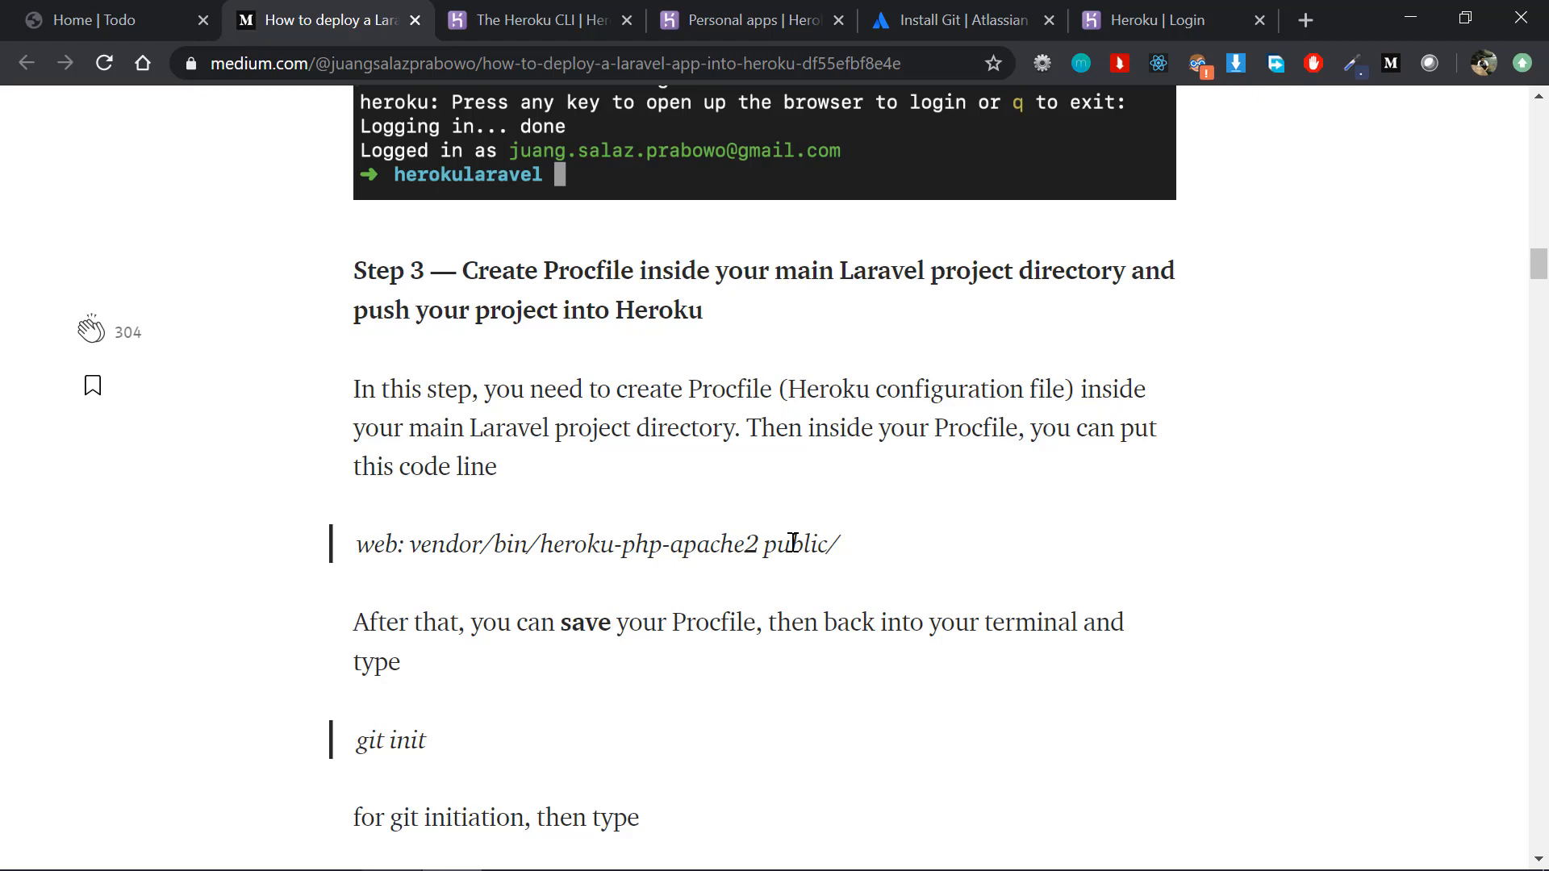
pyautogui.doubleClick(735, 387)
# Step: Create a new file named Procfile in the root of the todo project in PhpStorm
pyautogui.hotkey('alt', 'Tab')
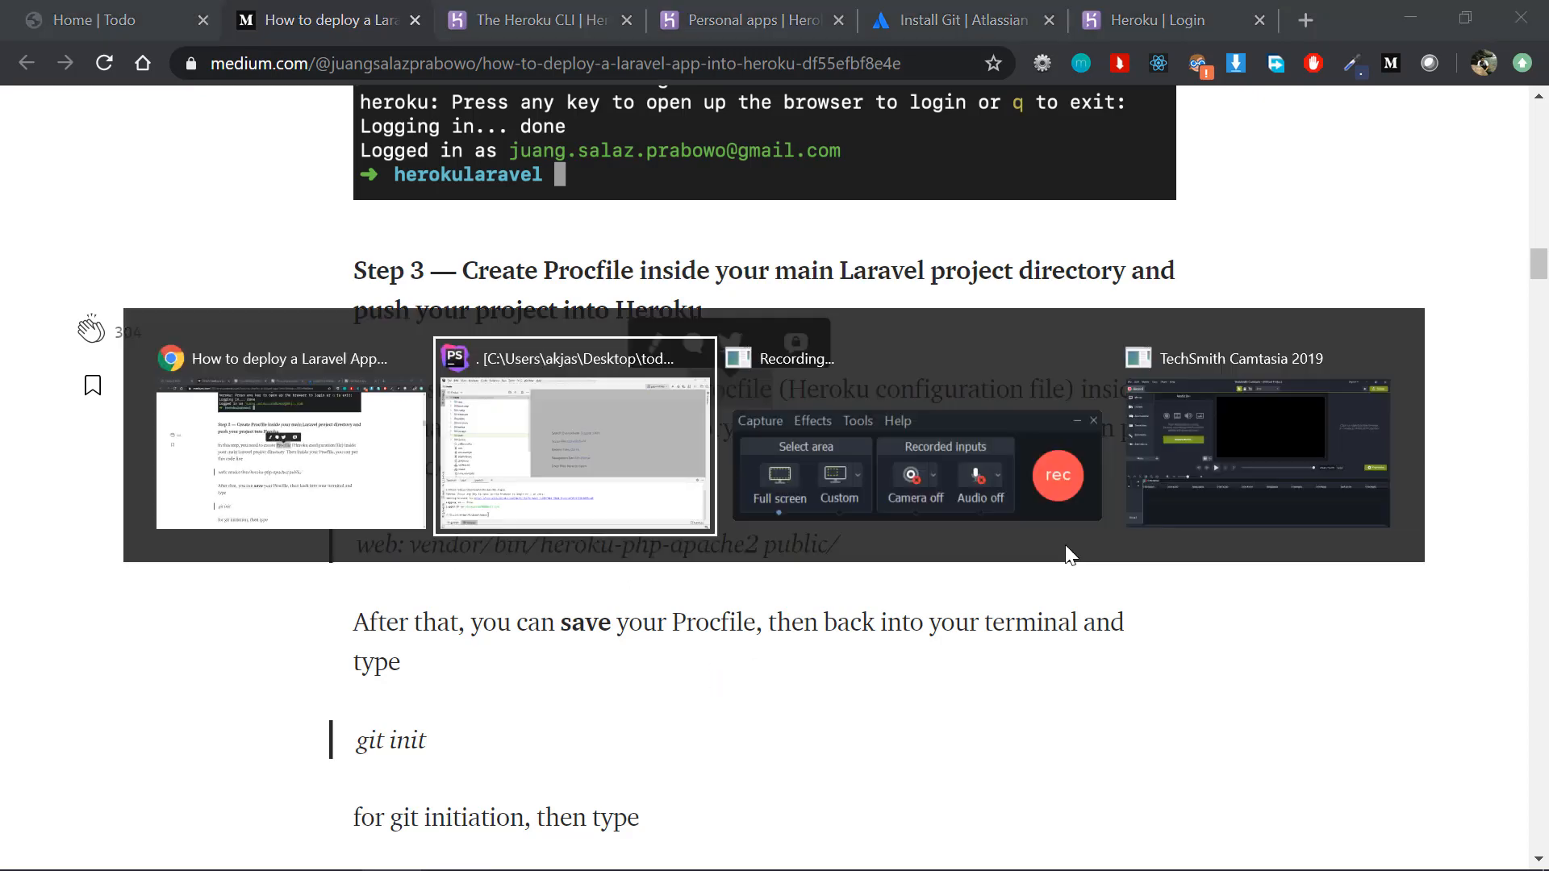
pyautogui.click(210, 121)
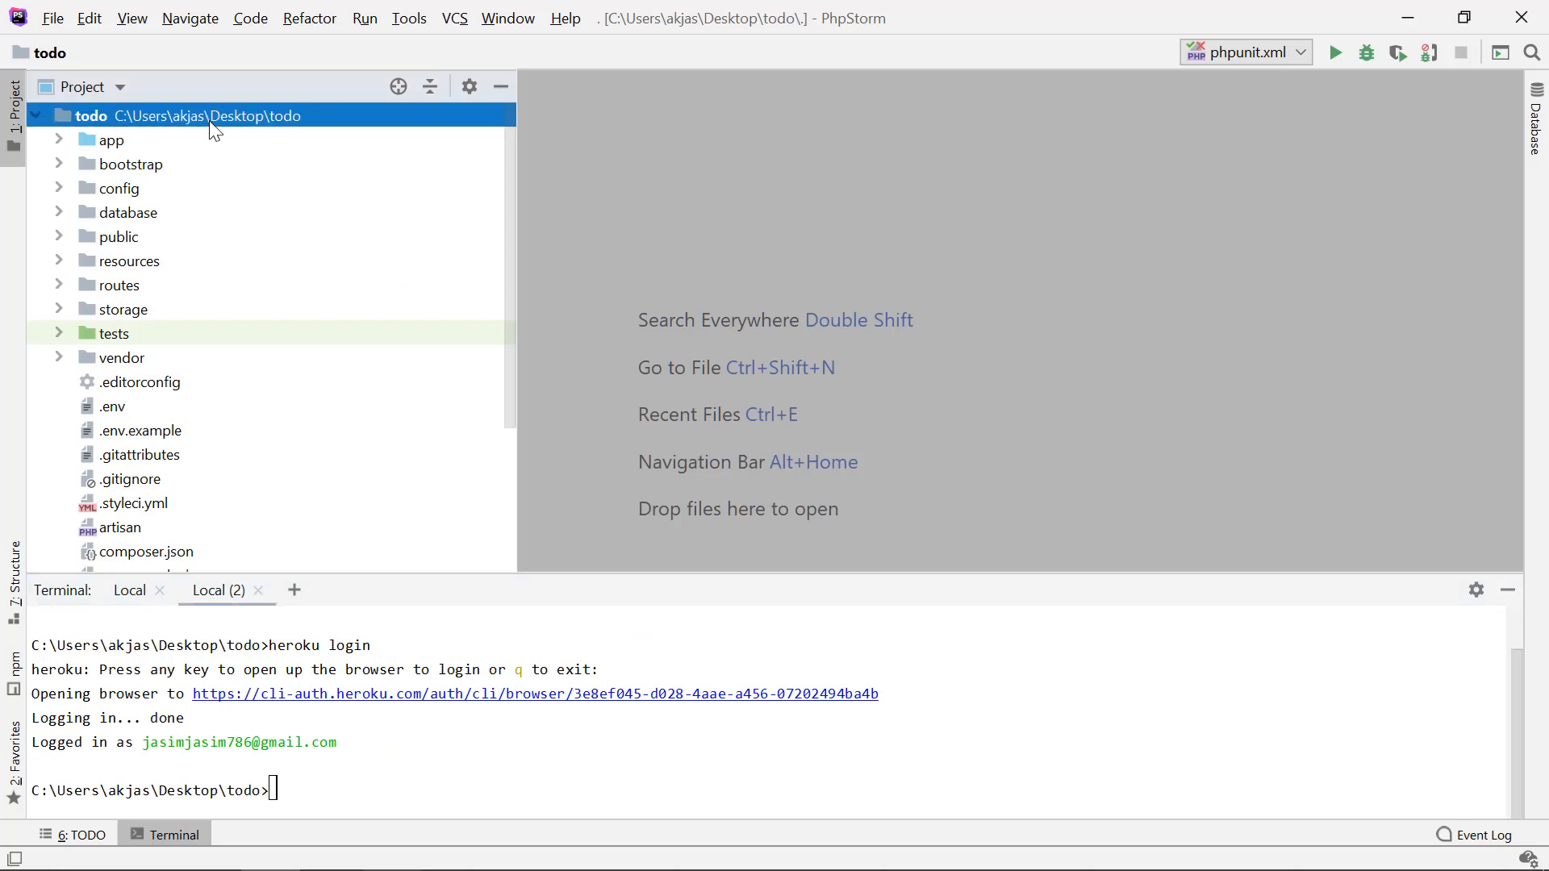
pyautogui.rightClick(211, 123)
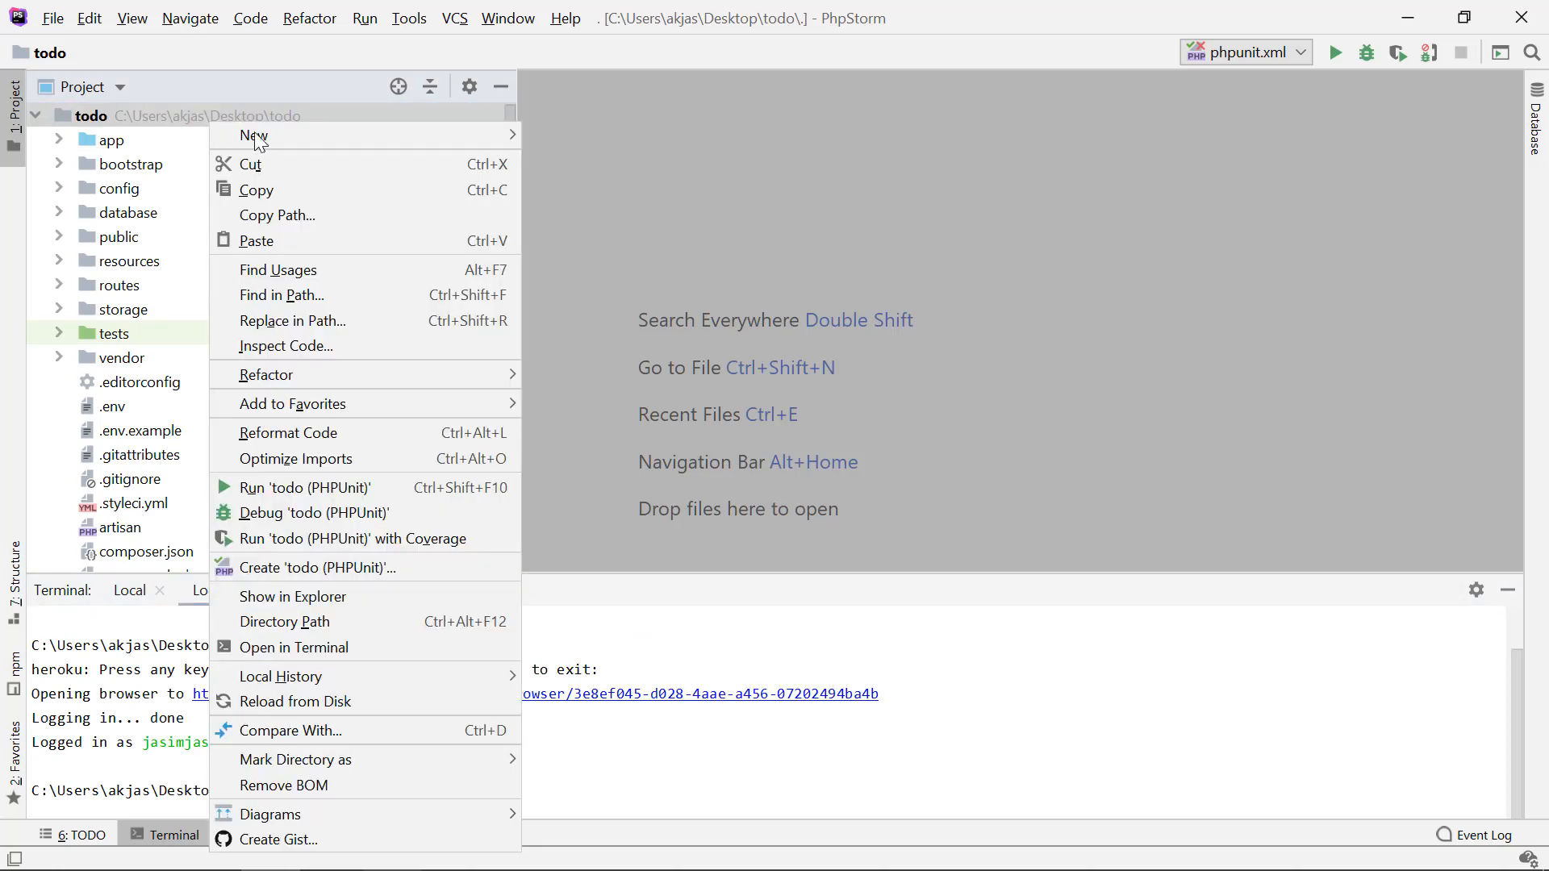
pyautogui.moveTo(281, 139)
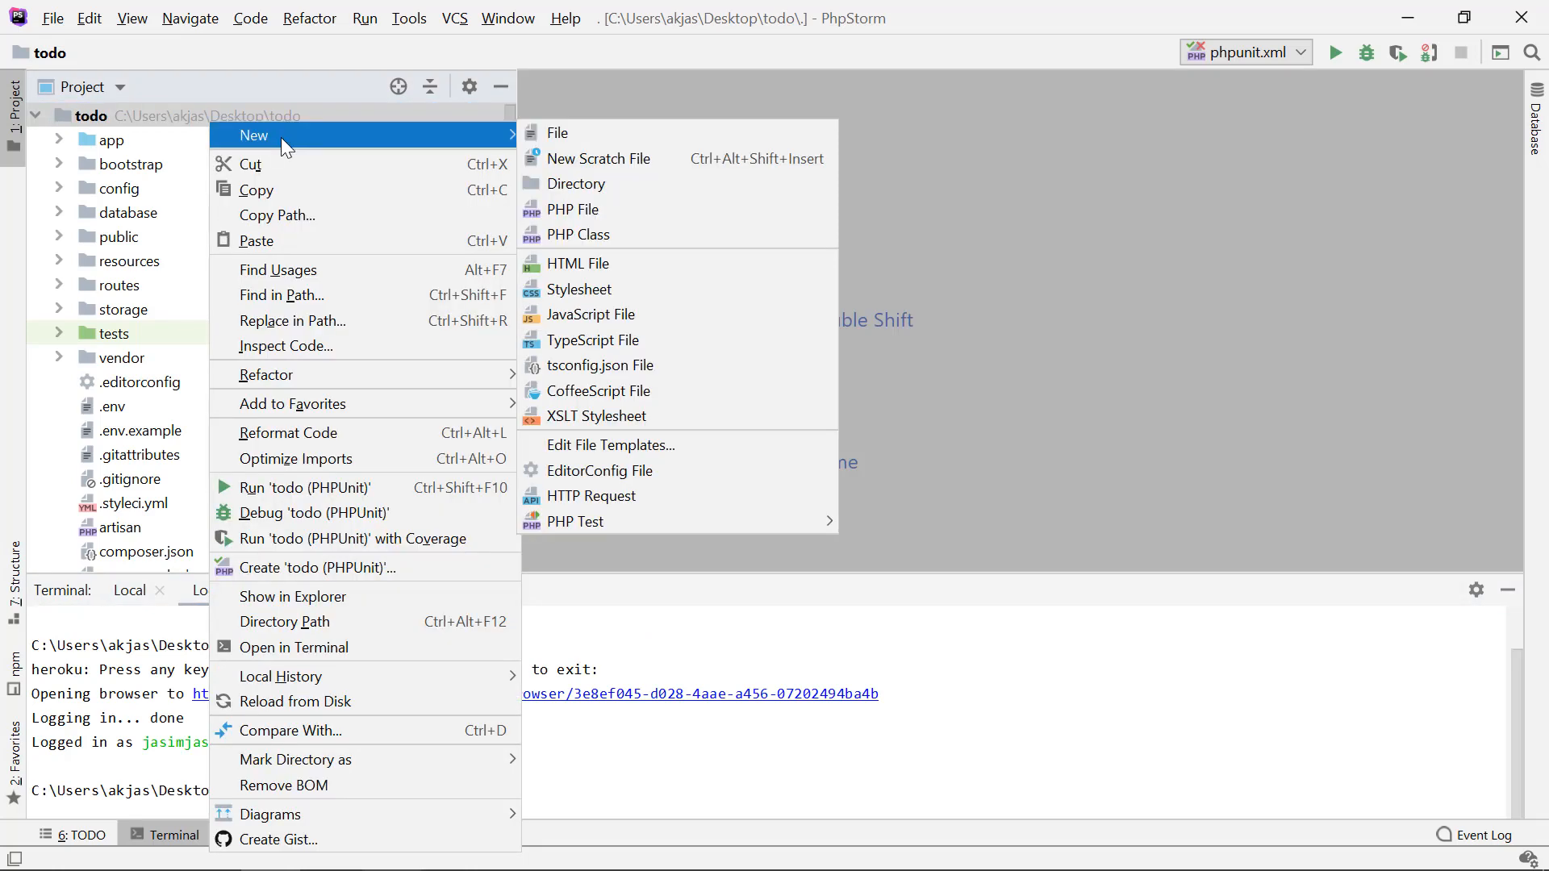
pyautogui.click(574, 134)
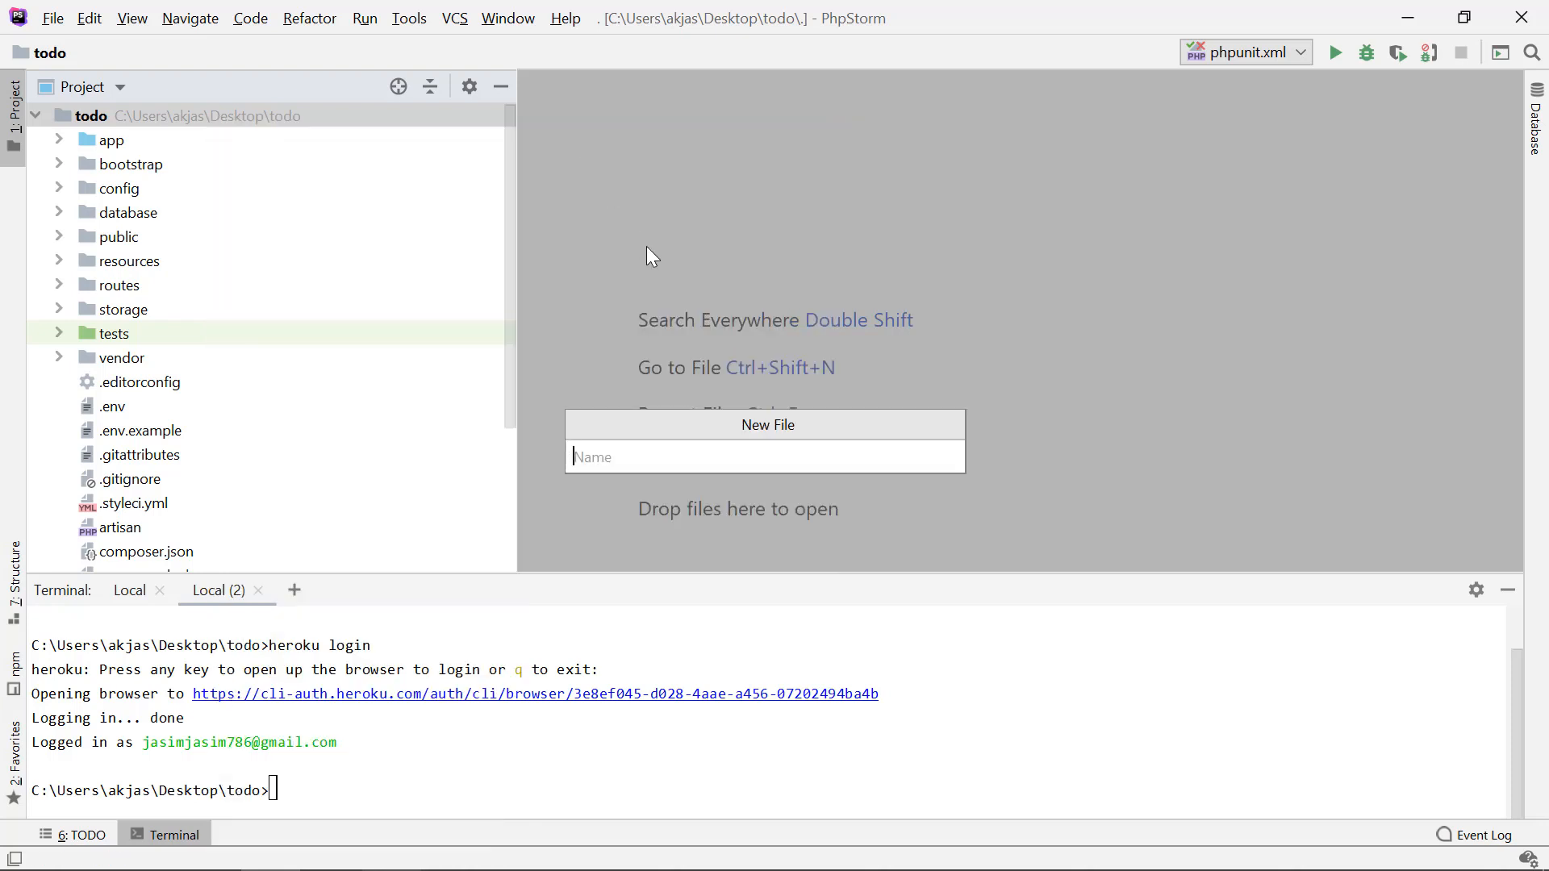
pyautogui.write('Procfile')
pyautogui.press('Return')
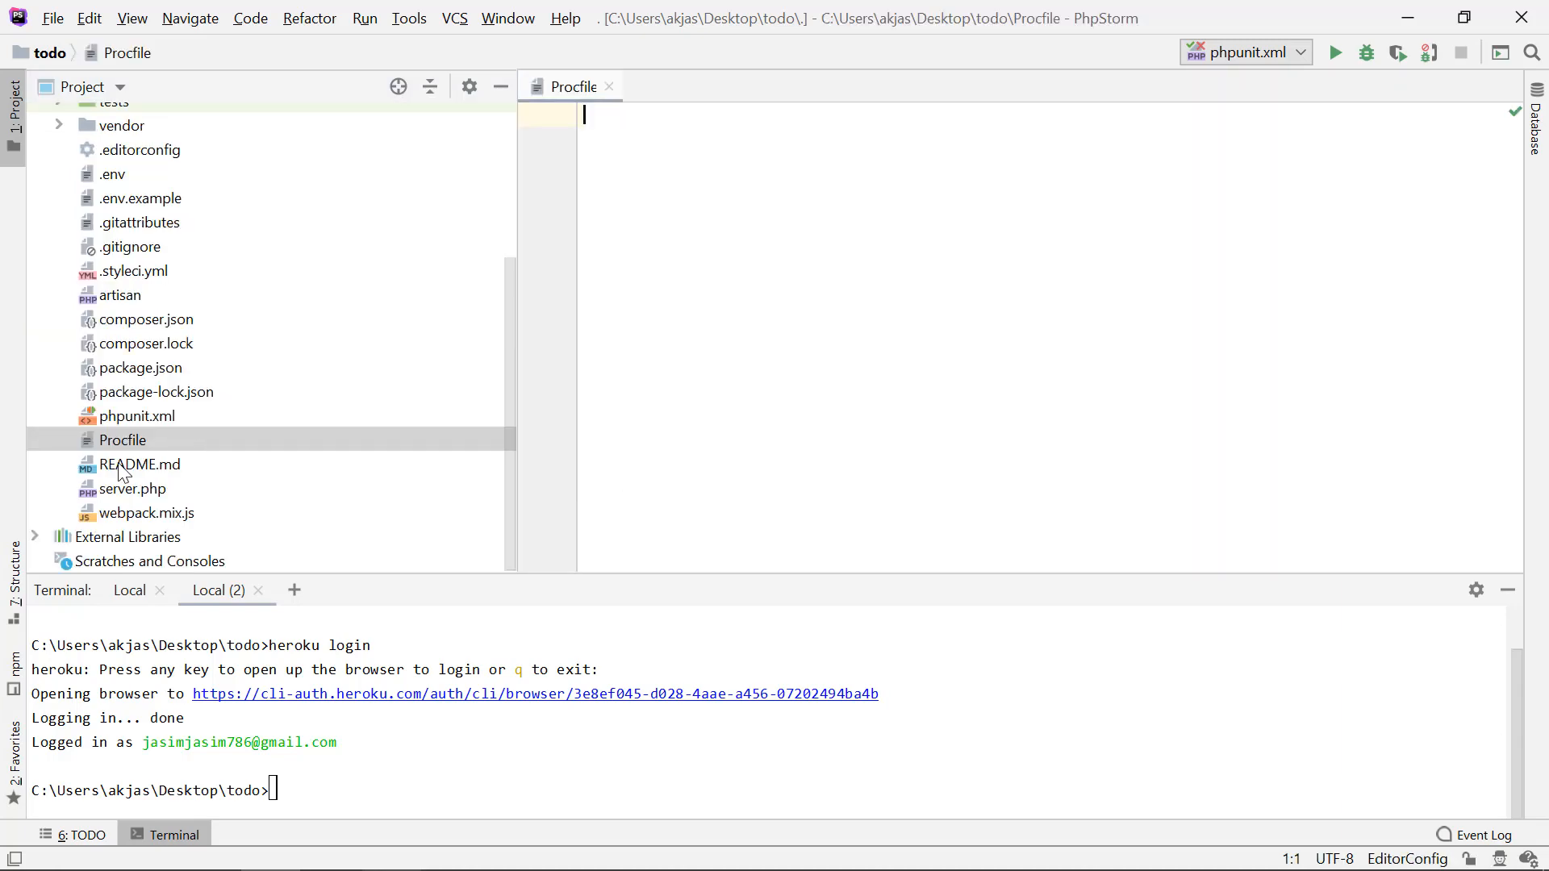
# Step: Copy the article's line "web: vendor/bin/heroku-php-apache2 public/" into the empty Procfile in PhpStorm
pyautogui.hotkey('alt', 'Tab')
pyautogui.doubleClick(520, 545)
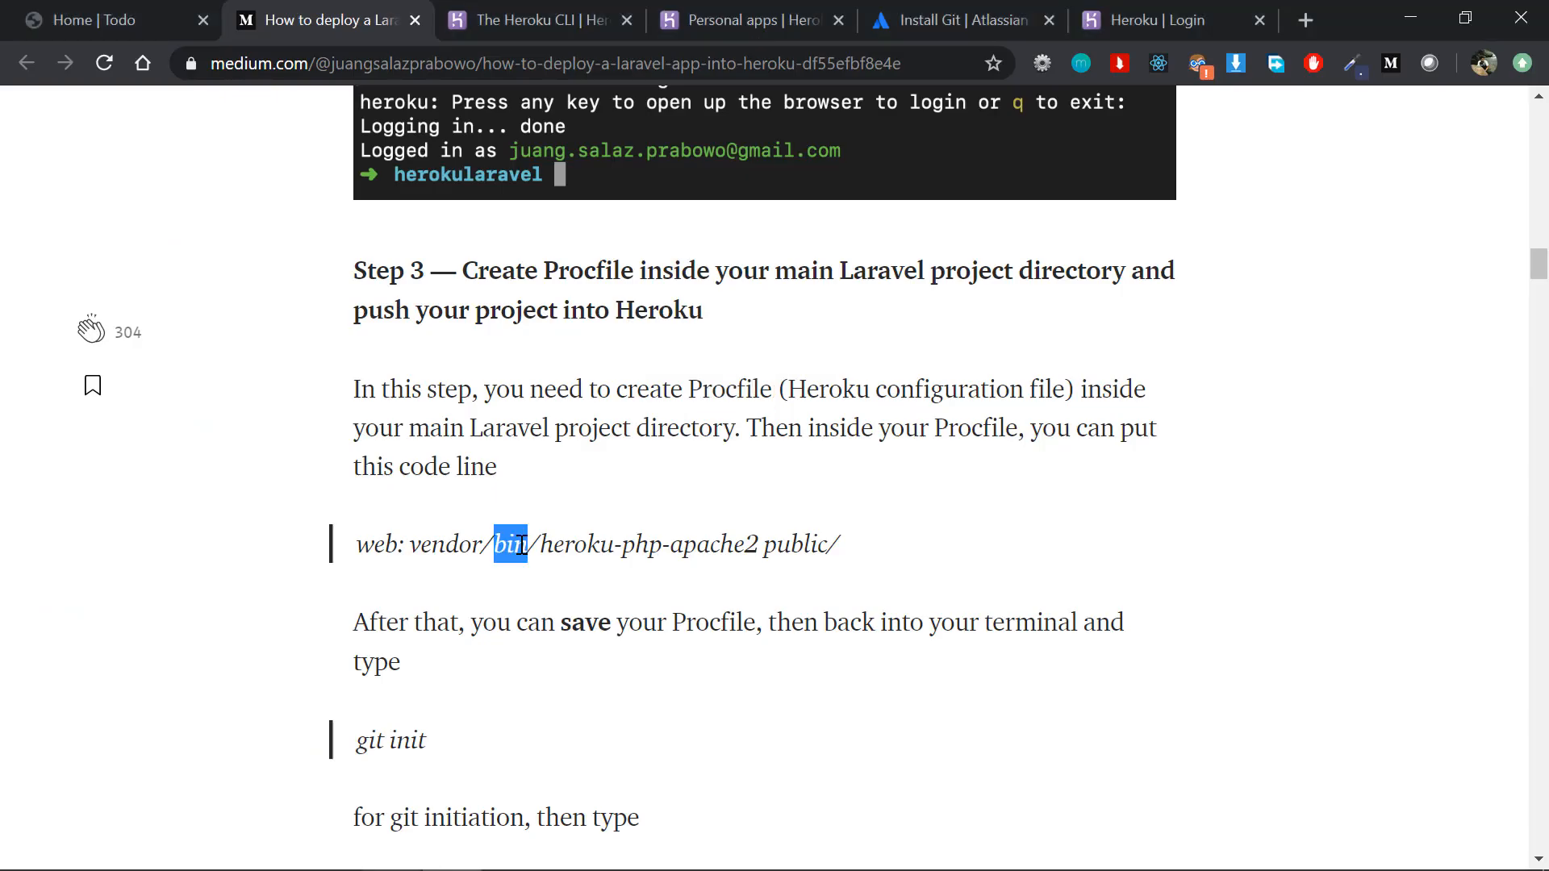
pyautogui.tripleClick(520, 545)
pyautogui.hotkey('ctrl', 'c')
pyautogui.hotkey('alt', 'Tab')
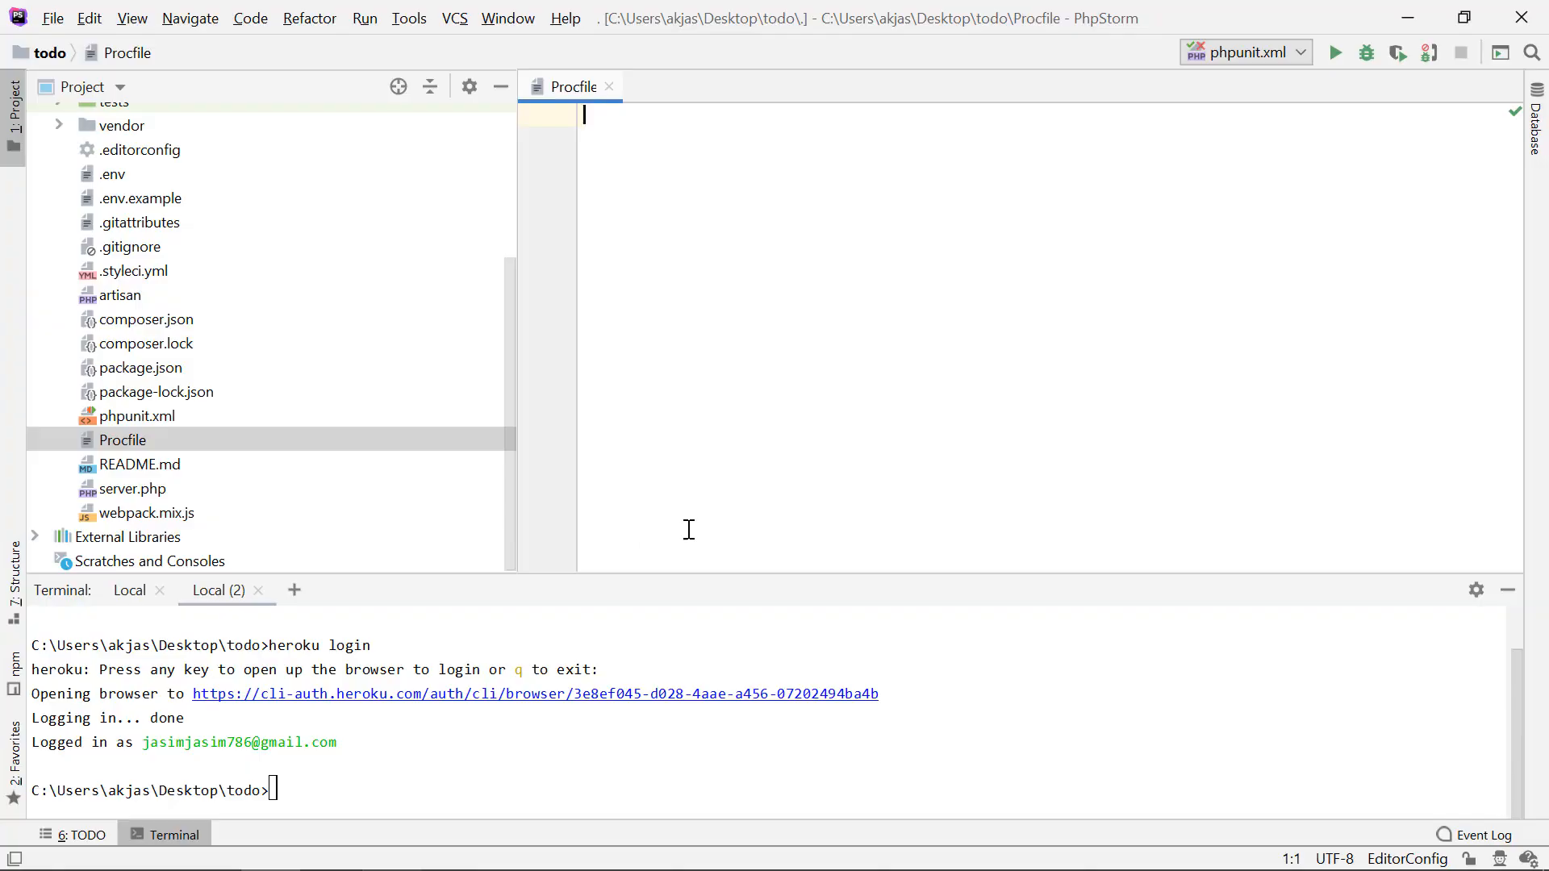
pyautogui.hotkey('ctrl', 'v')
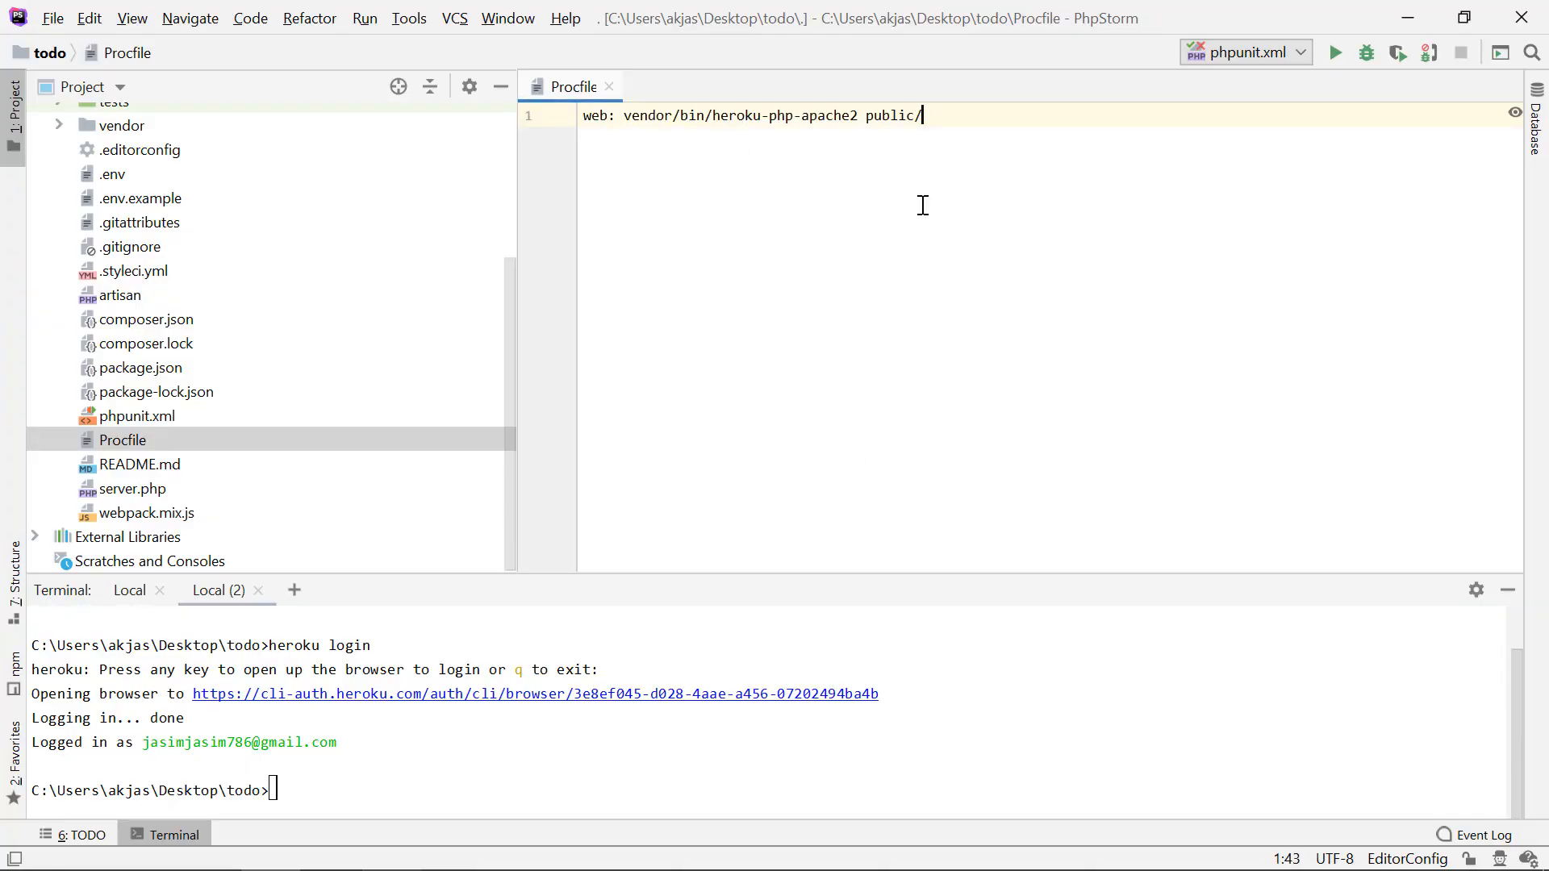
# Step: Check the article's next command, then run git init in the PhpStorm terminal for the todo project
pyautogui.hotkey('alt', 'Tab')
pyautogui.scroll(-5, 647, 375)
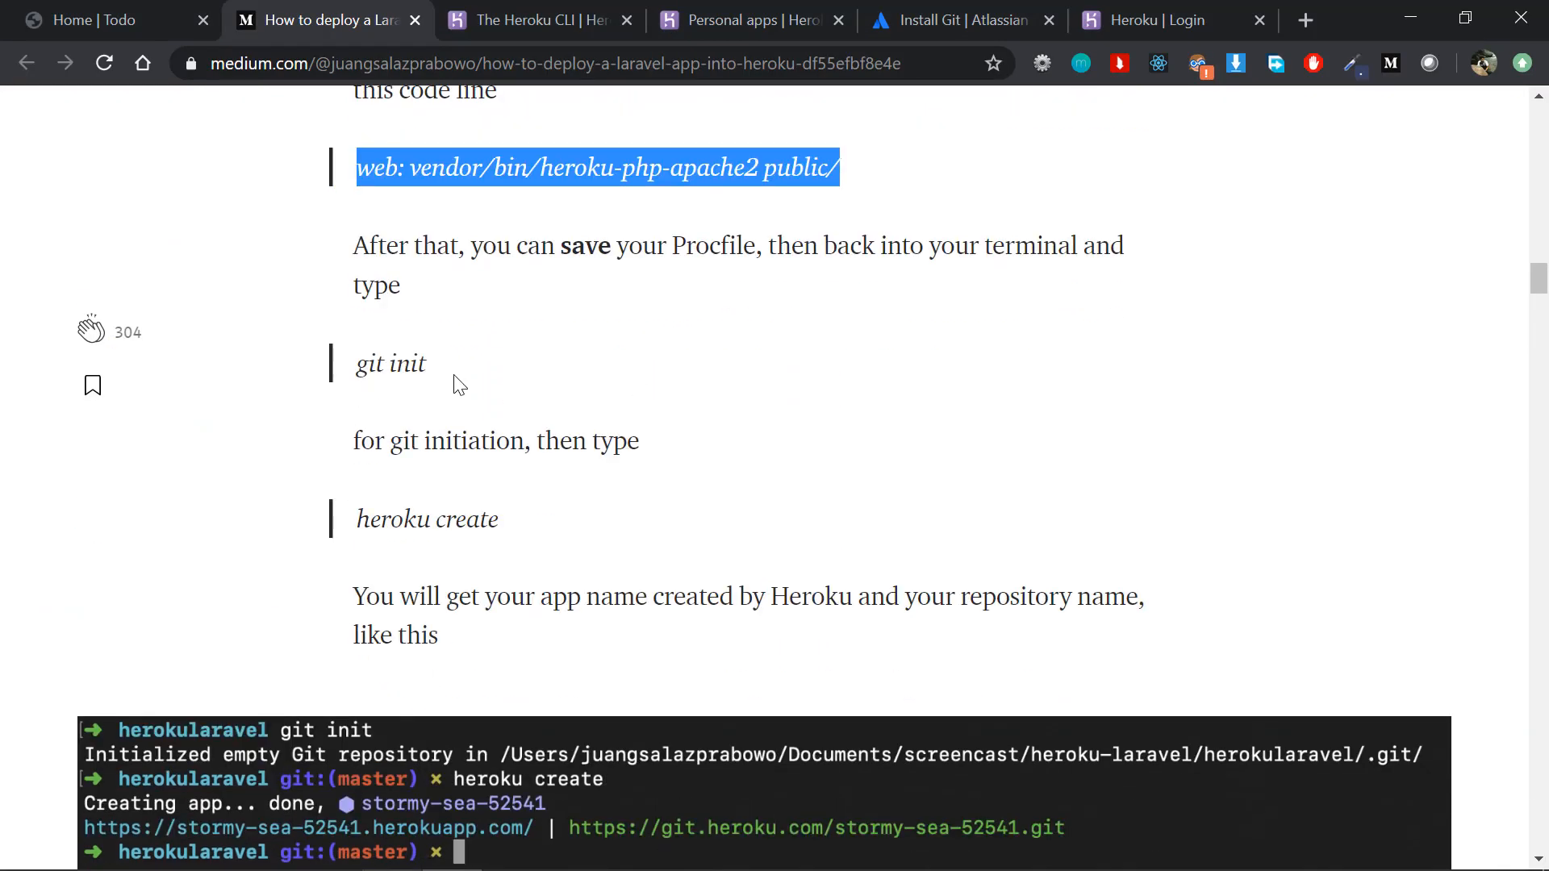
pyautogui.click(454, 384)
pyautogui.moveTo(438, 369); pyautogui.dragTo(351, 358)
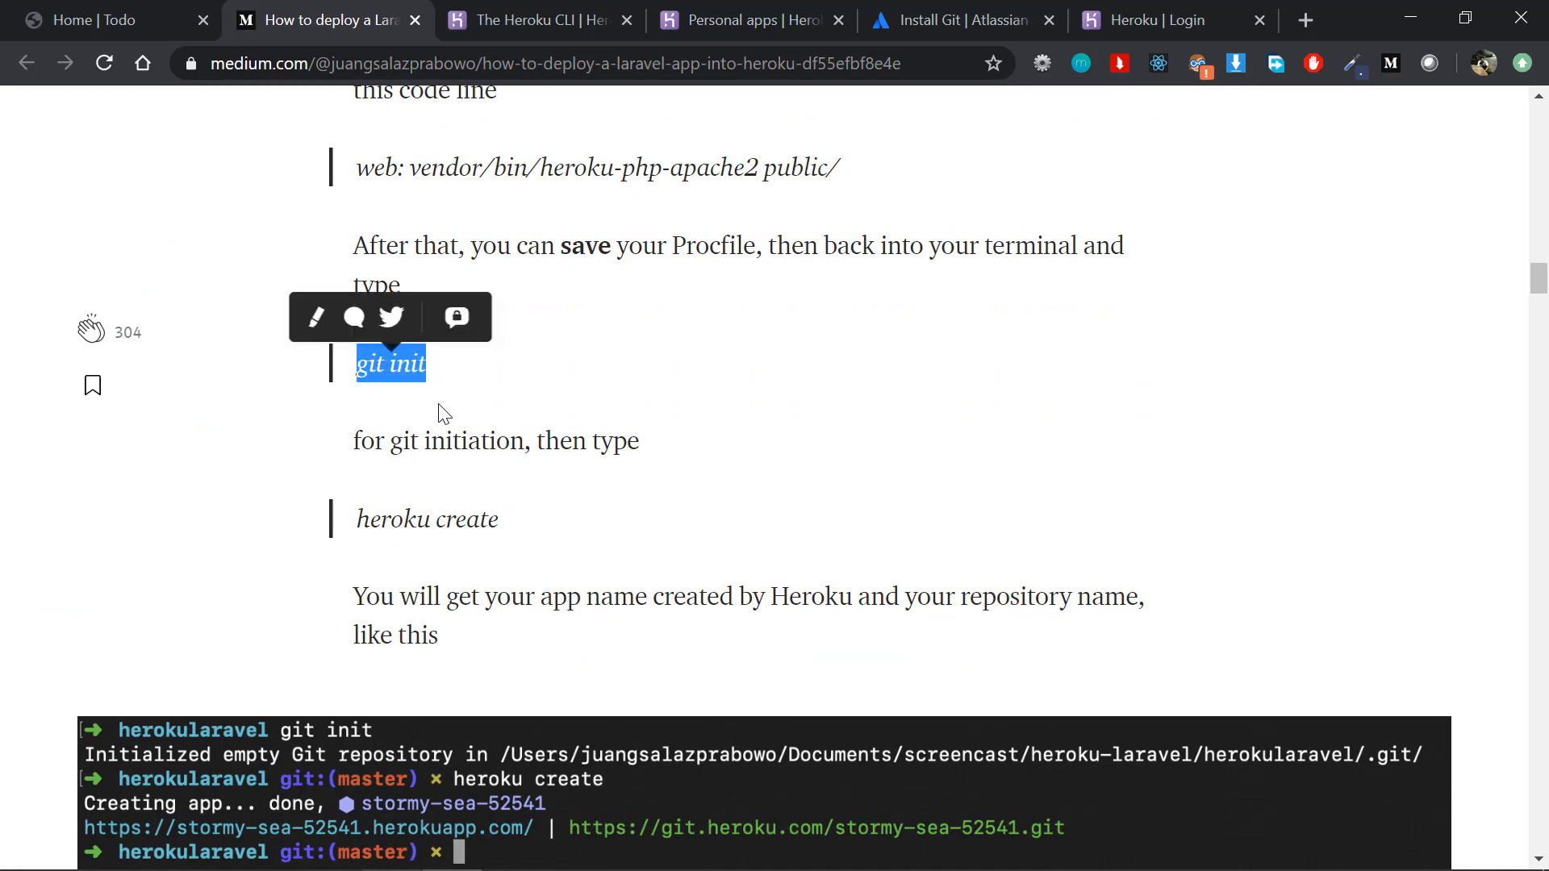
pyautogui.hotkey('alt', 'Tab')
pyautogui.click(351, 760)
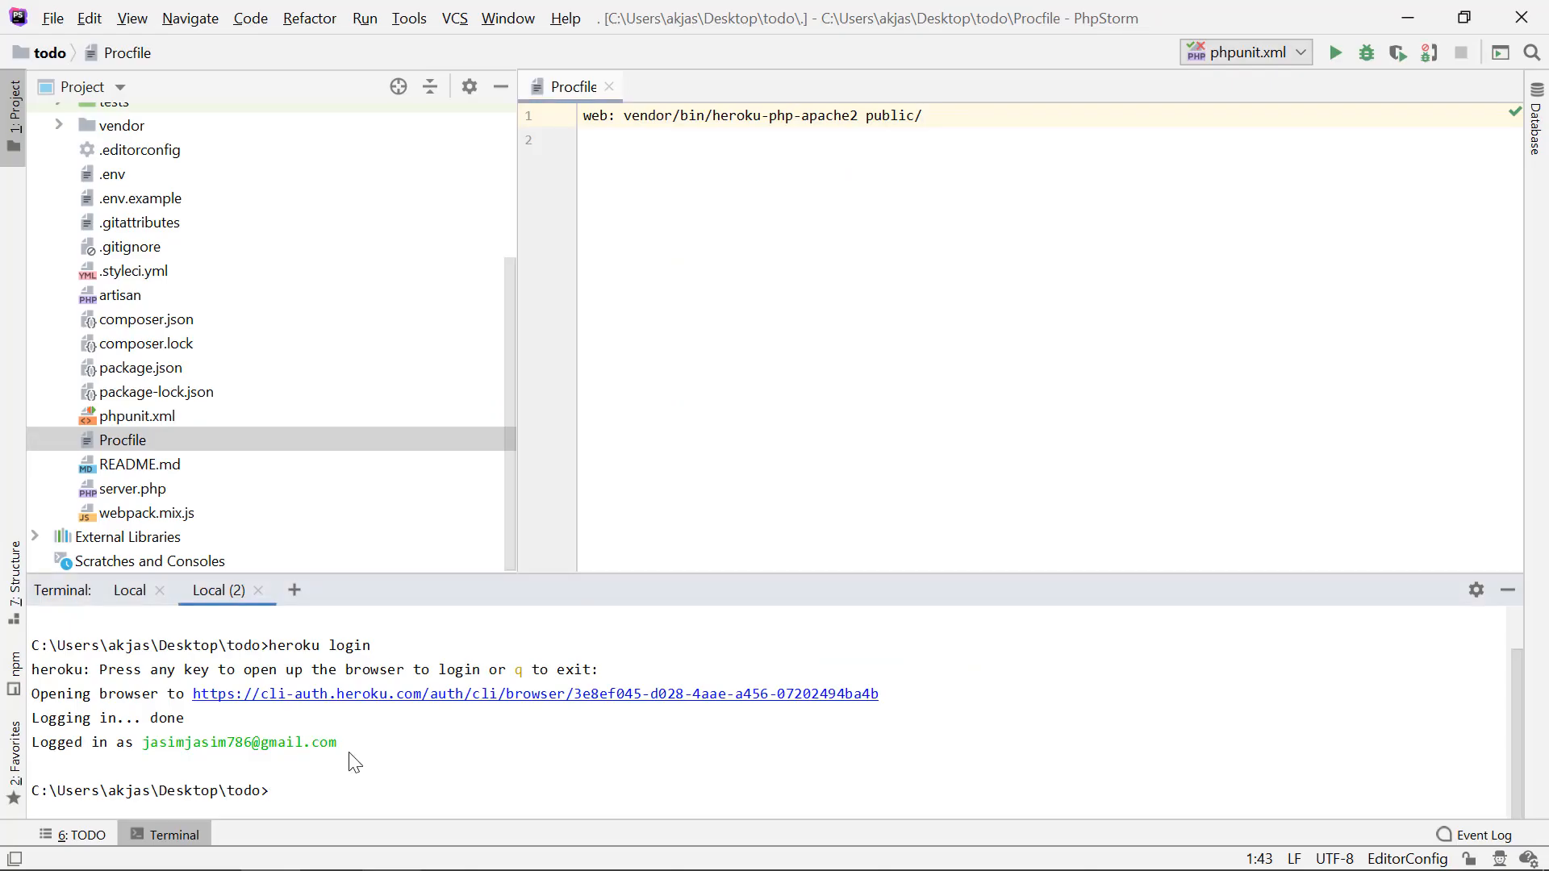
pyautogui.scroll(3, 277, 389)
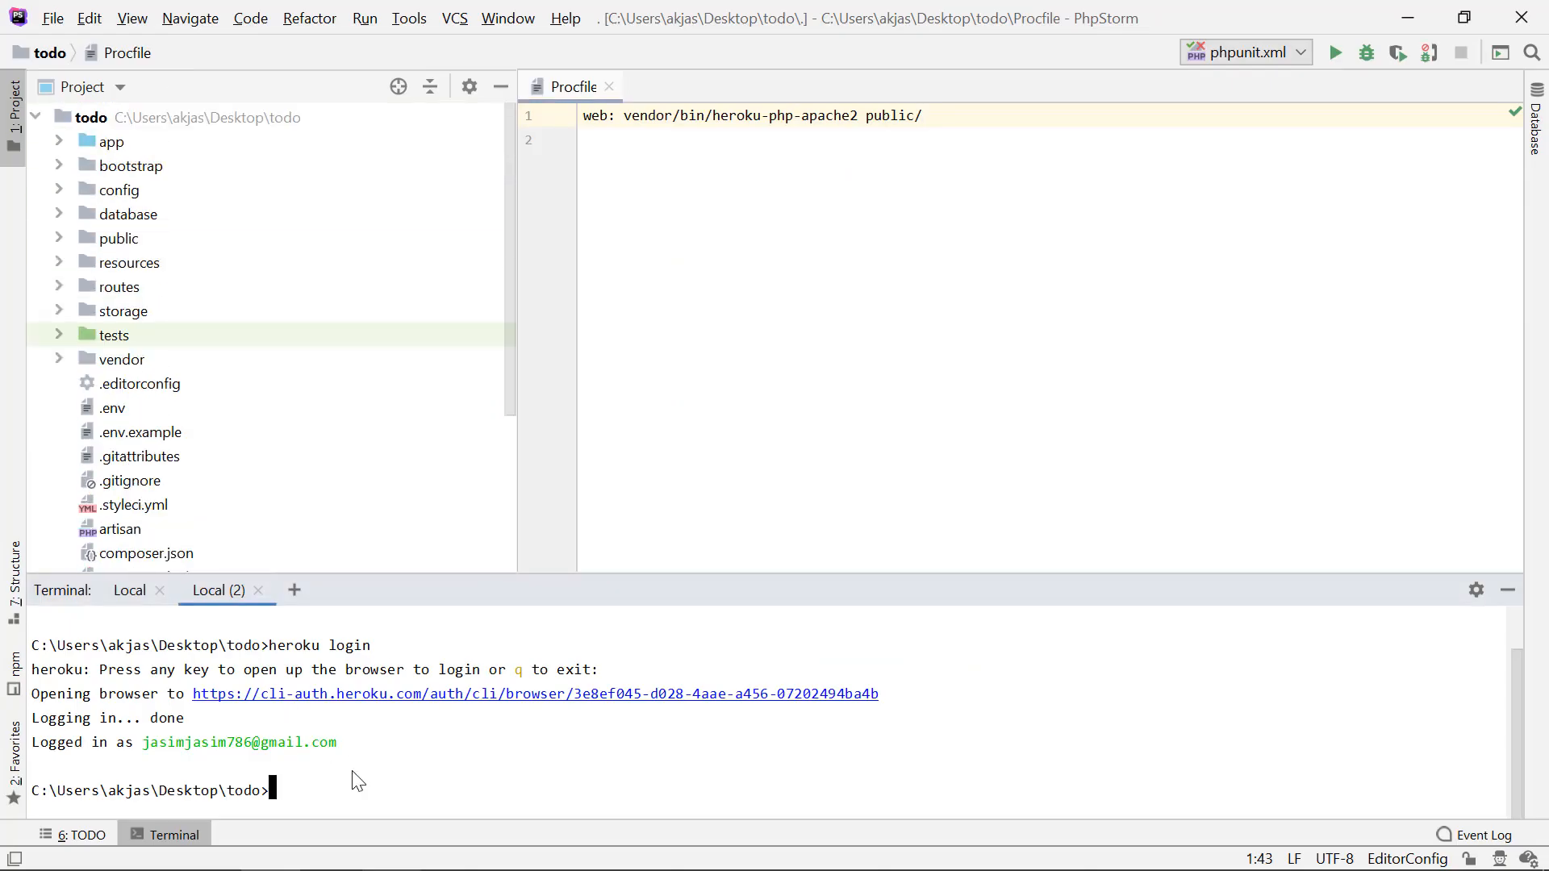
pyautogui.write('git init')
pyautogui.press('Return')
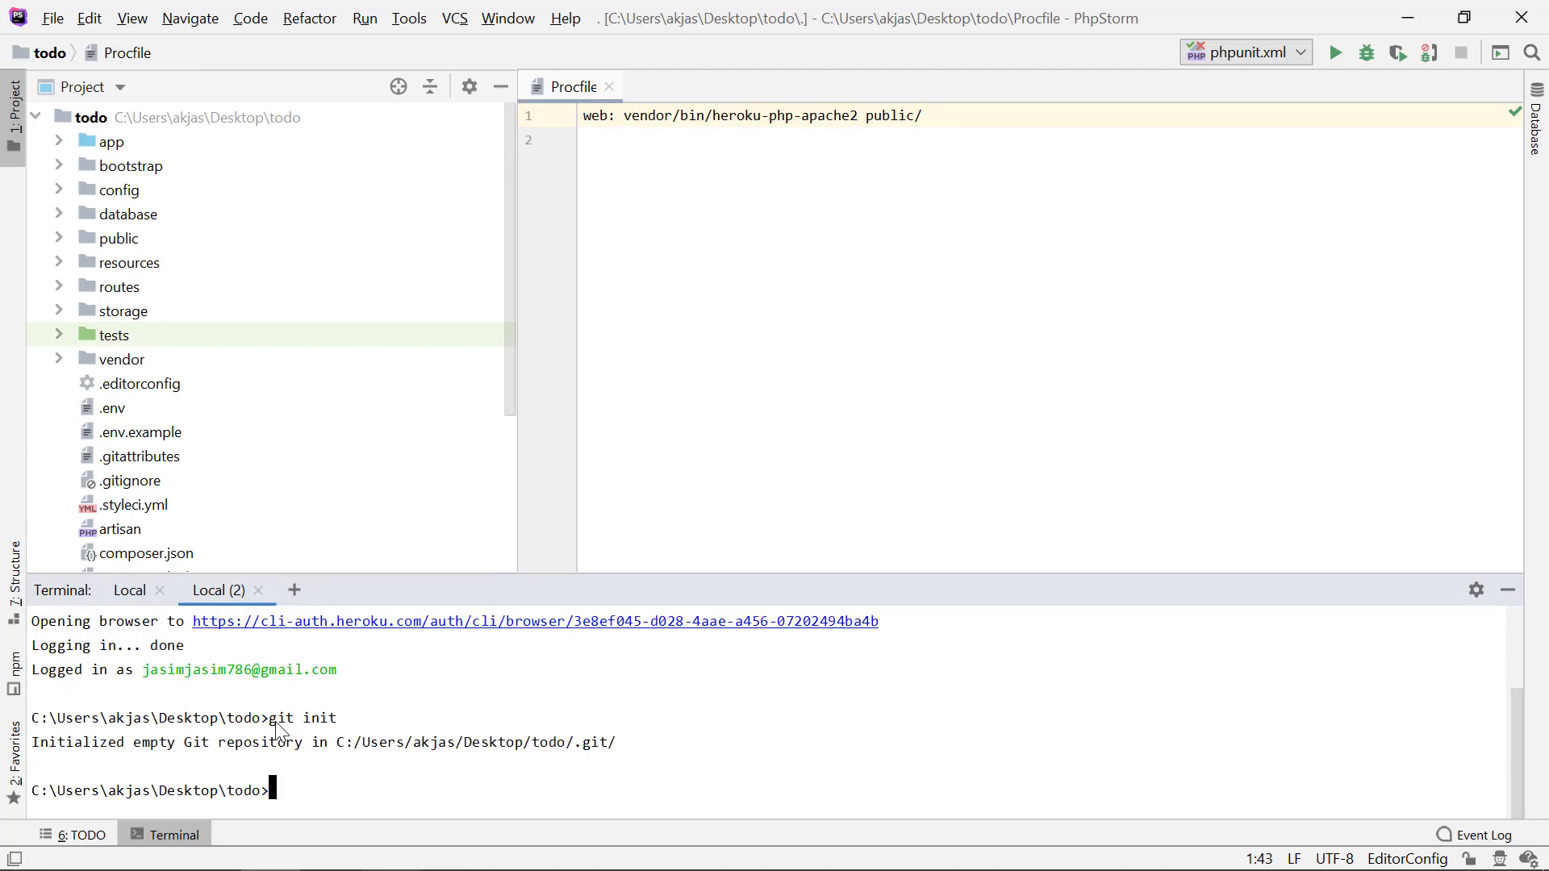
pyautogui.click(296, 758)
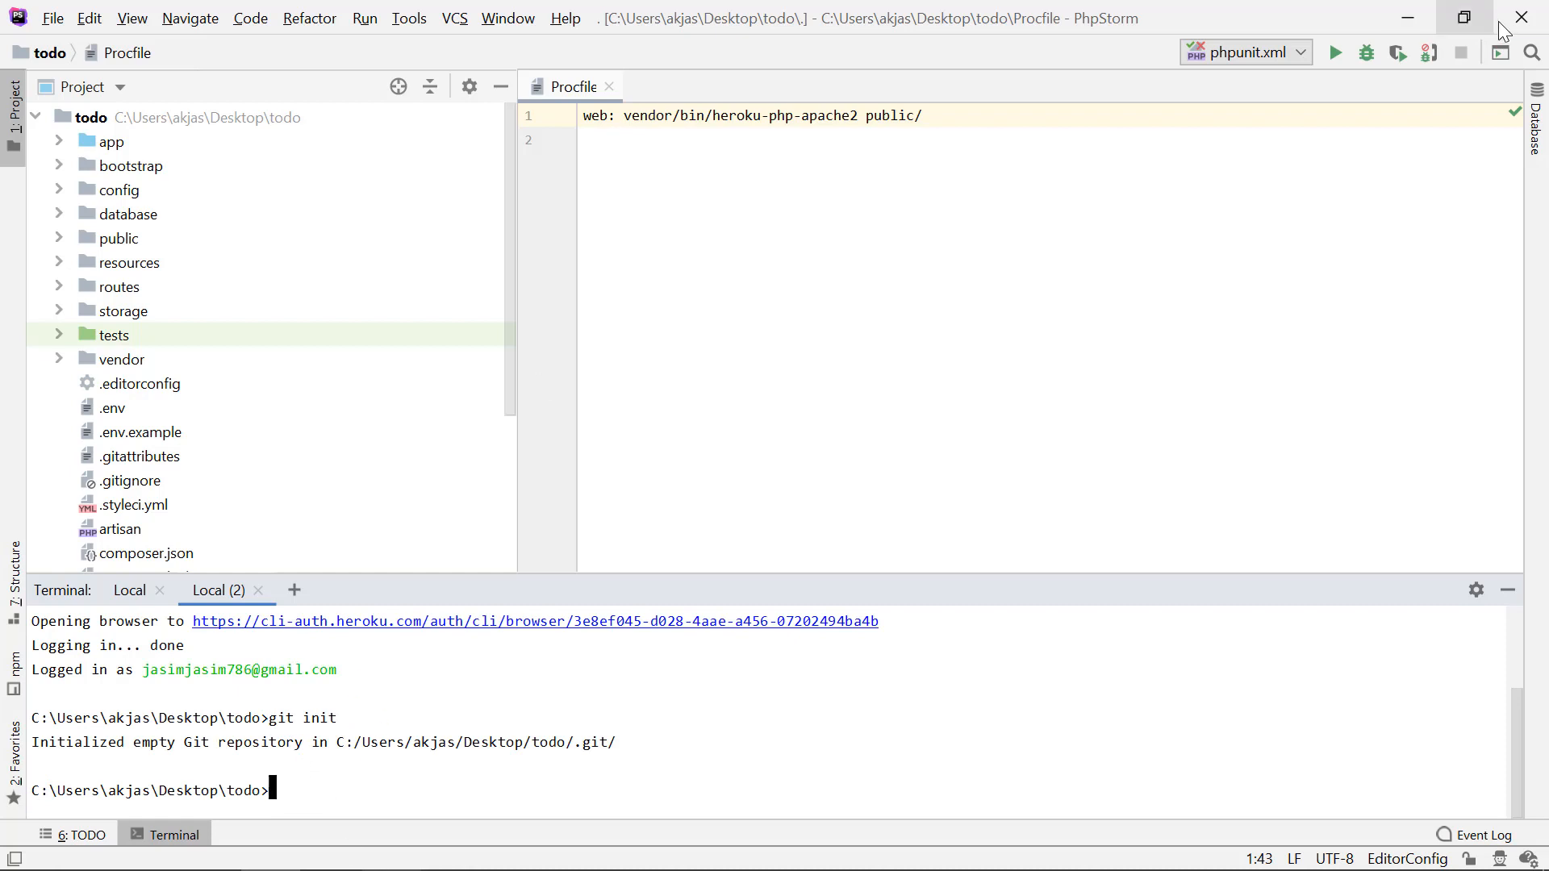
pyautogui.doubleClick(282, 715)
pyautogui.click(362, 795)
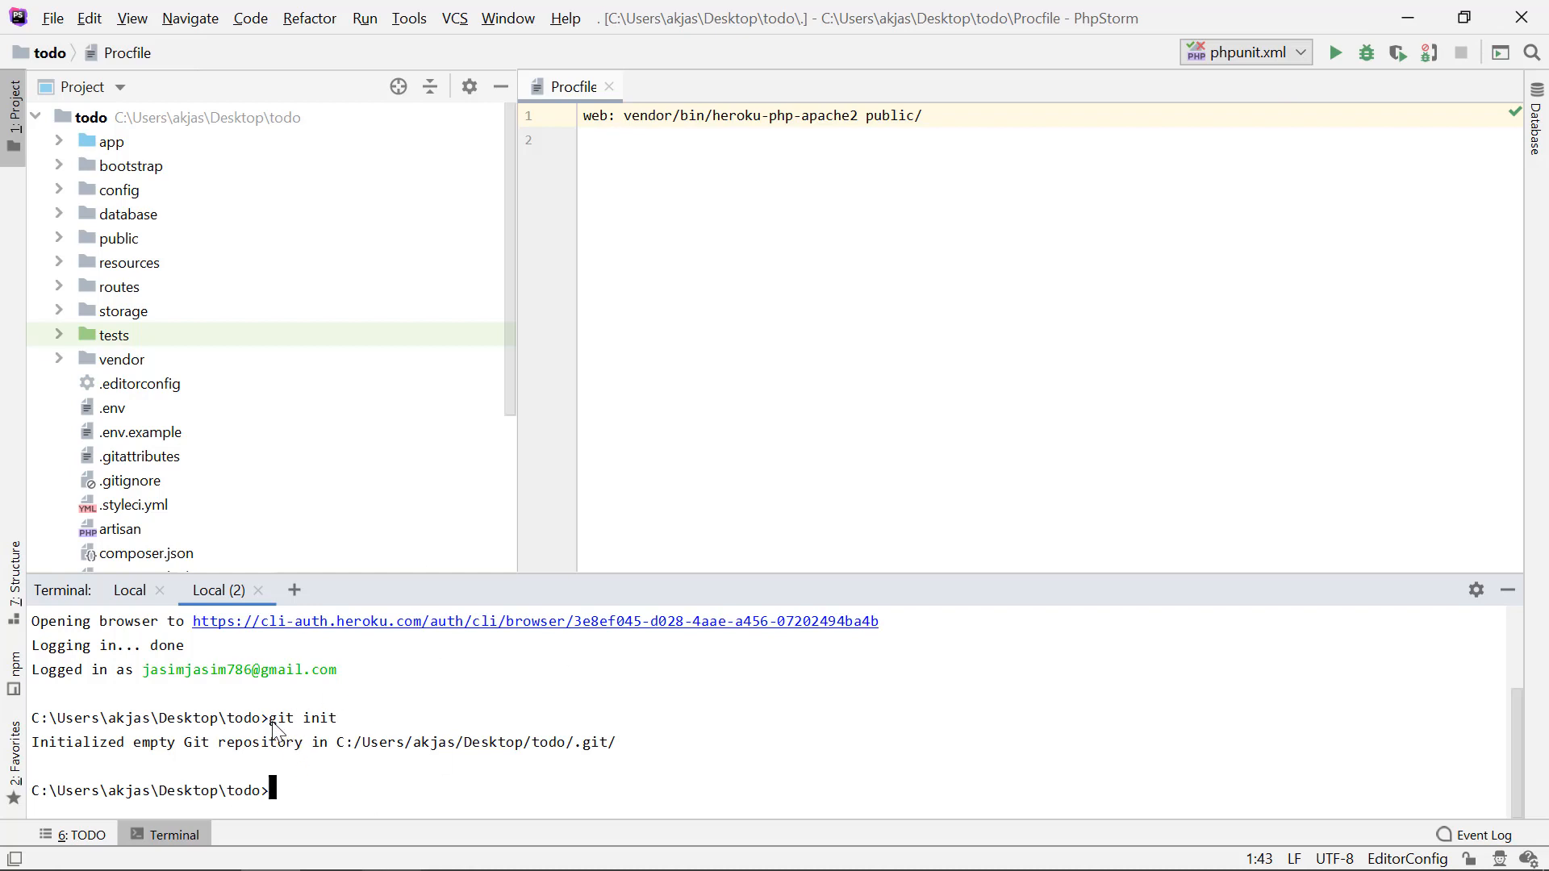
pyautogui.moveTo(273, 718); pyautogui.dragTo(362, 719)
pyautogui.click(356, 757)
# Step: Switch to the Medium article in the browser and look up its command for creating the Heroku app
pyautogui.hotkey('alt', 'Tab')
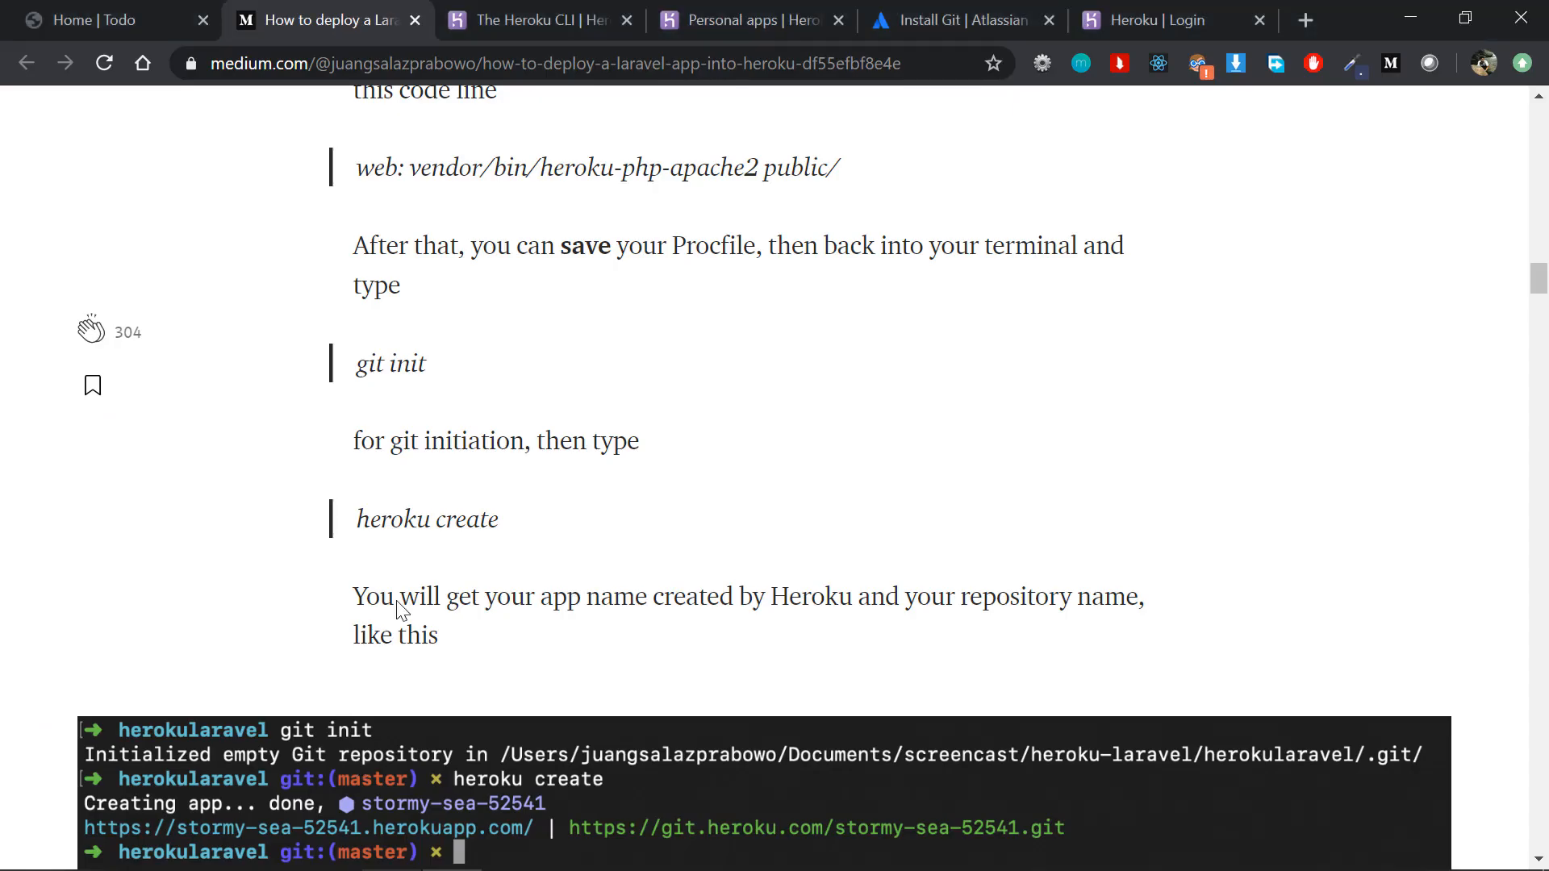
pyautogui.scroll(-1, 401, 611)
pyautogui.moveTo(502, 449); pyautogui.dragTo(353, 456)
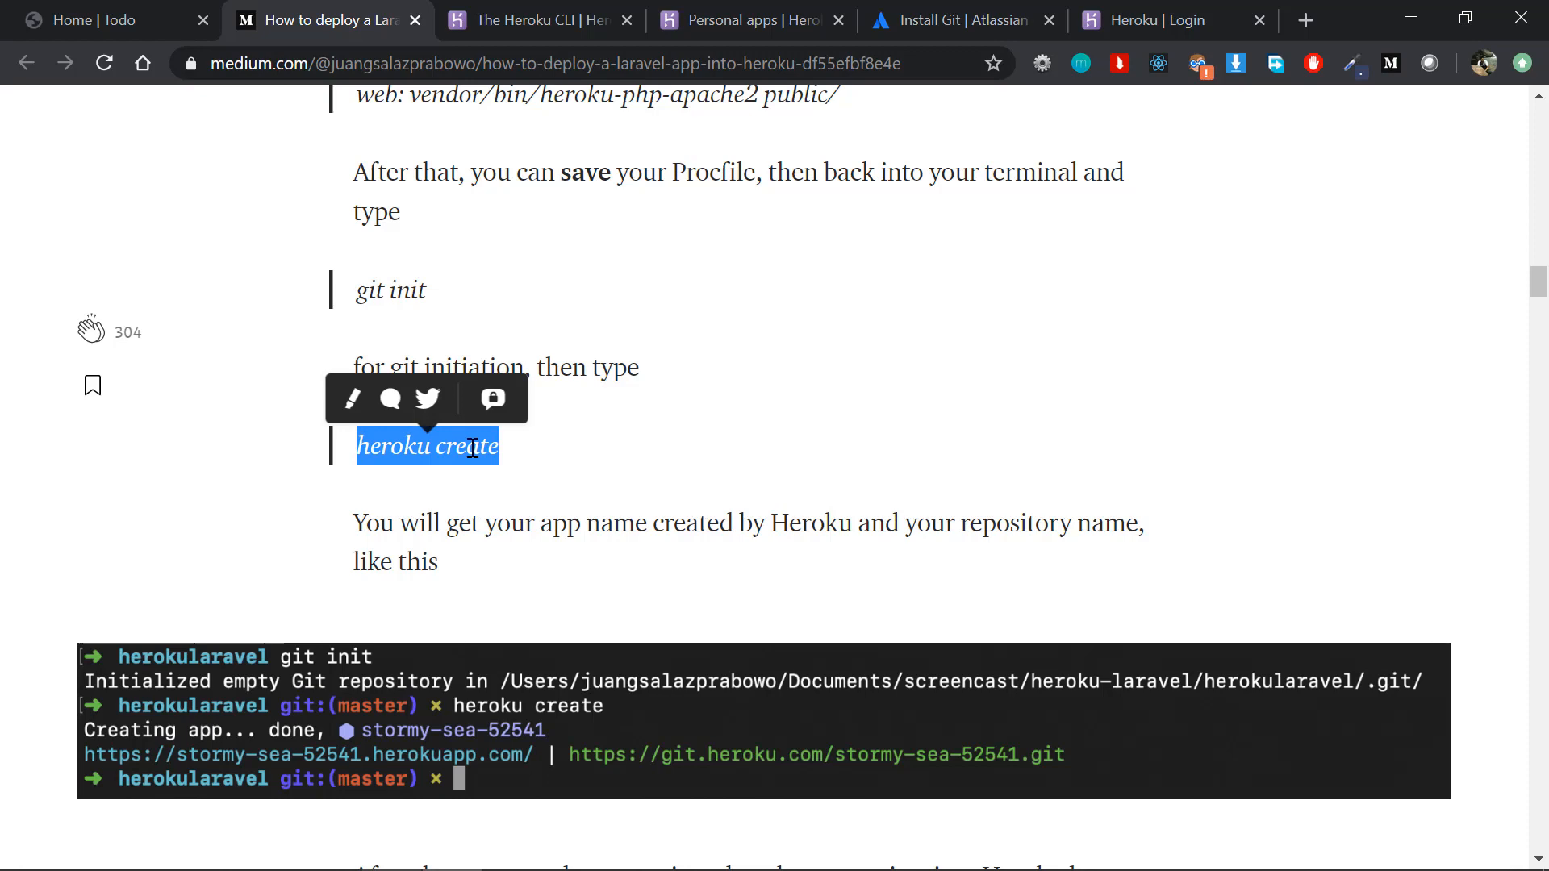
pyautogui.hotkey('alt', 'Tab')
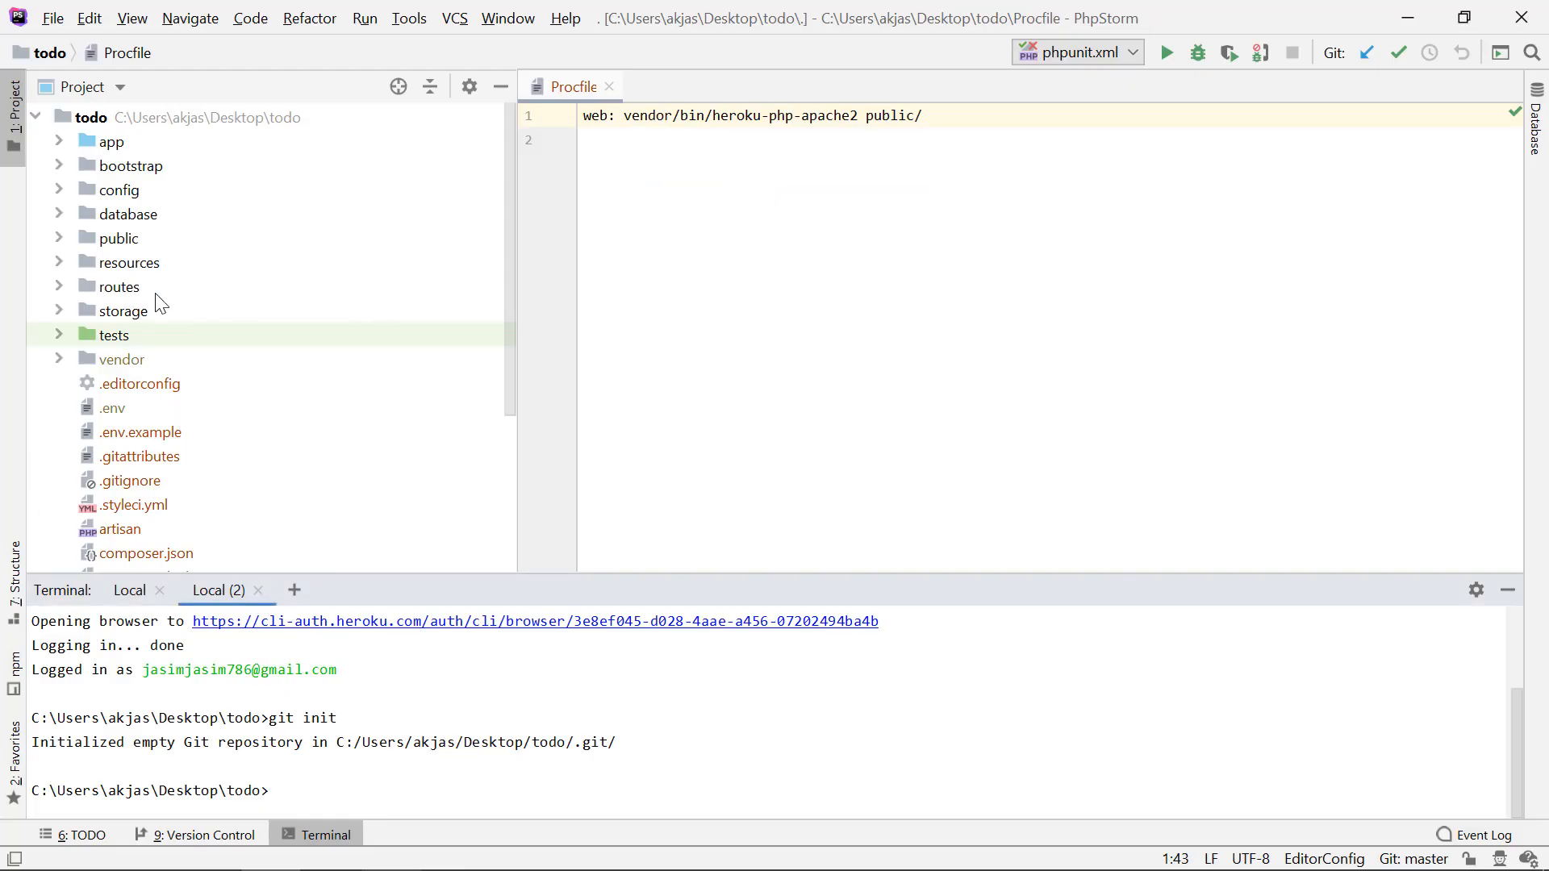
# Step: Try to create a Heroku app named laraveltodo with heroku create in the PhpStorm terminal
pyautogui.click(145, 213)
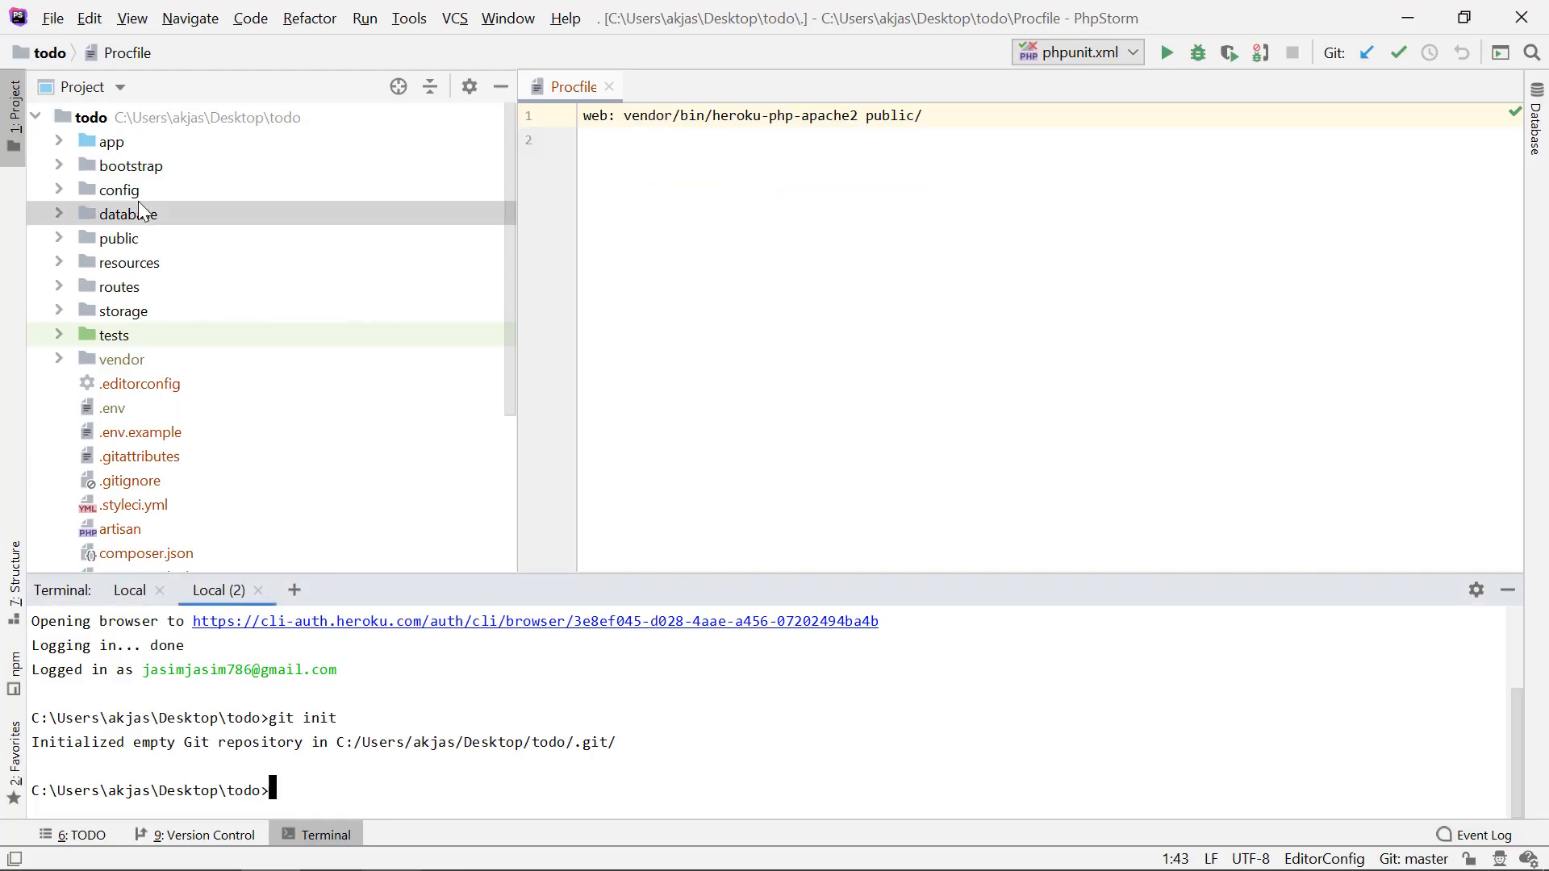
pyautogui.click(426, 719)
pyautogui.write('heroku create')
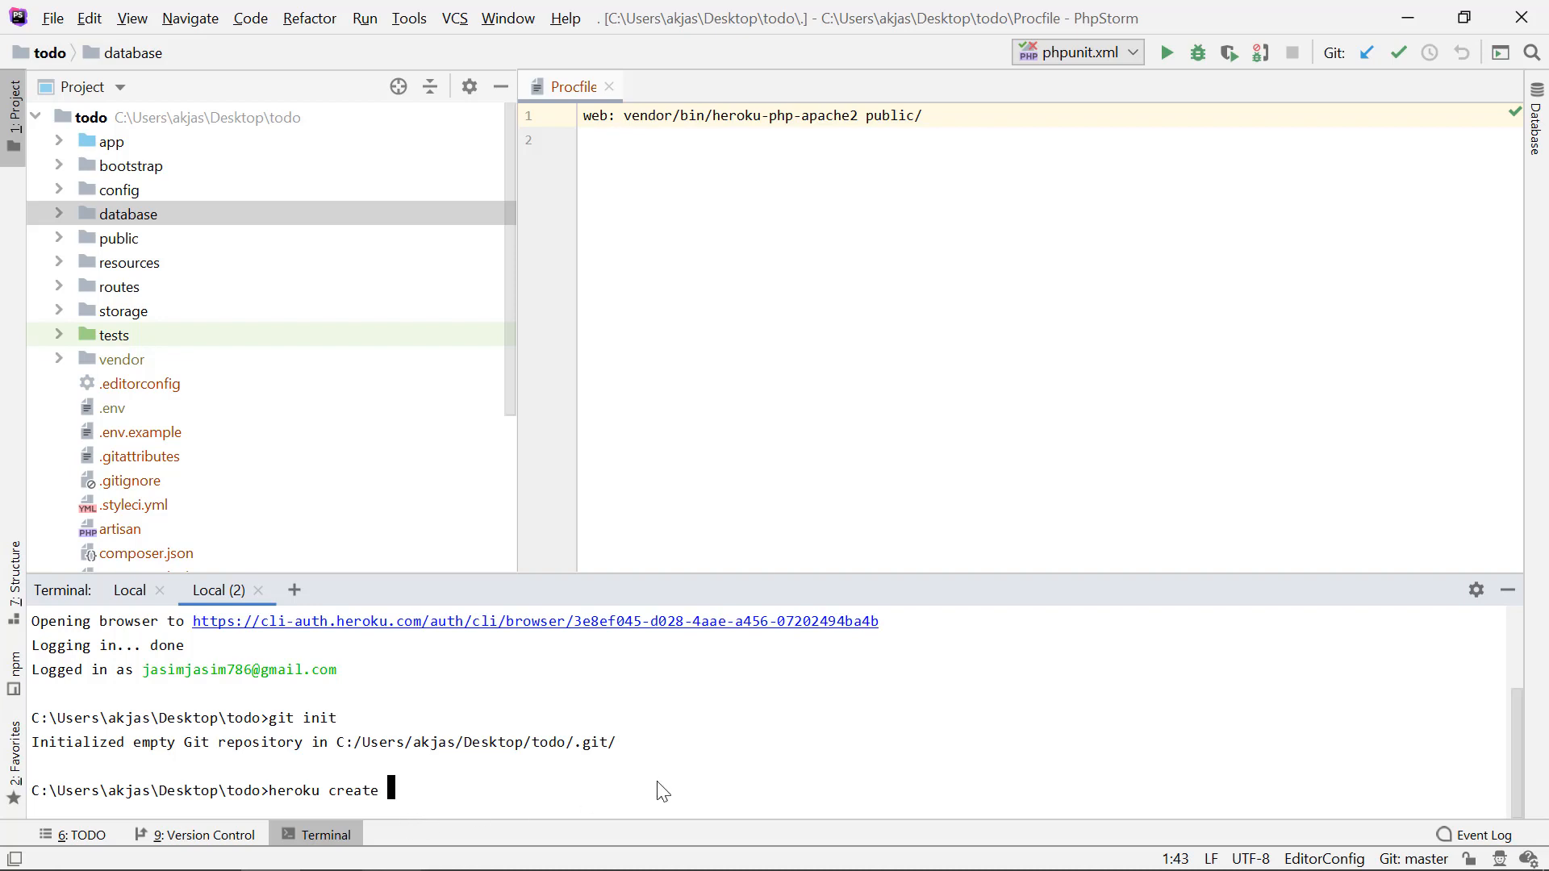
pyautogui.write('laraveltodo')
pyautogui.moveTo(388, 793); pyautogui.dragTo(487, 792)
pyautogui.click(487, 792)
pyautogui.write('.heroku')
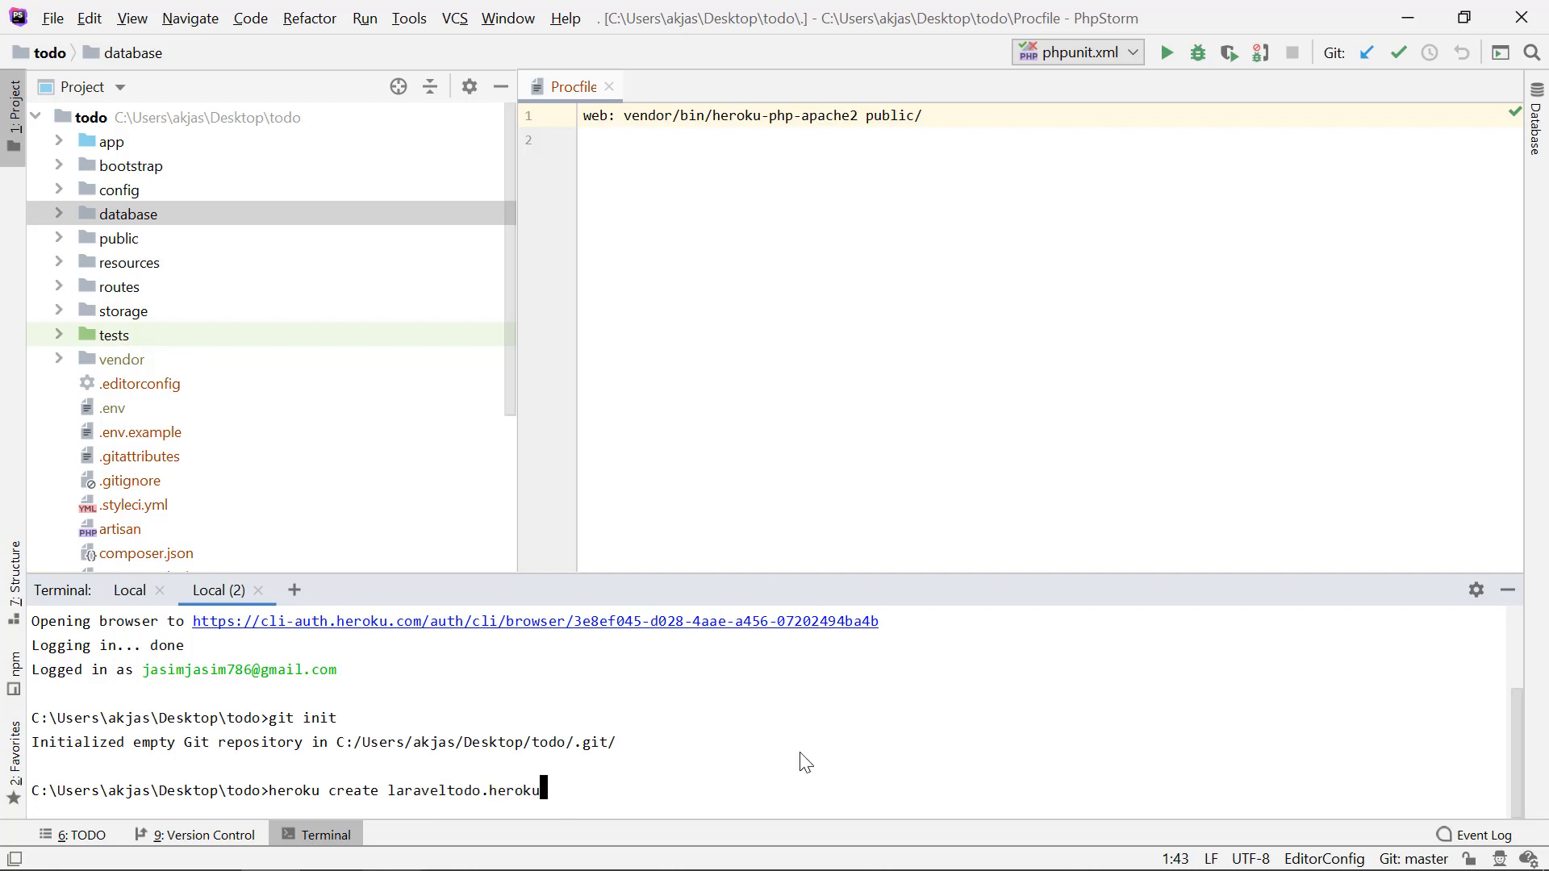
pyautogui.write('app.com')
pyautogui.press('BackSpace')
pyautogui.press('BackSpace')
pyautogui.press('BackSpace')
pyautogui.press('BackSpace')
pyautogui.press('BackSpace')
pyautogui.press('BackSpace')
pyautogui.press('BackSpace')
pyautogui.press('BackSpace')
pyautogui.press('BackSpace')
pyautogui.press('BackSpace')
pyautogui.press('BackSpace')
pyautogui.press('BackSpace')
pyautogui.press('BackSpace')
pyautogui.press('BackSpace')
pyautogui.doubleClick(433, 793)
pyautogui.click(529, 797)
pyautogui.press('Return')
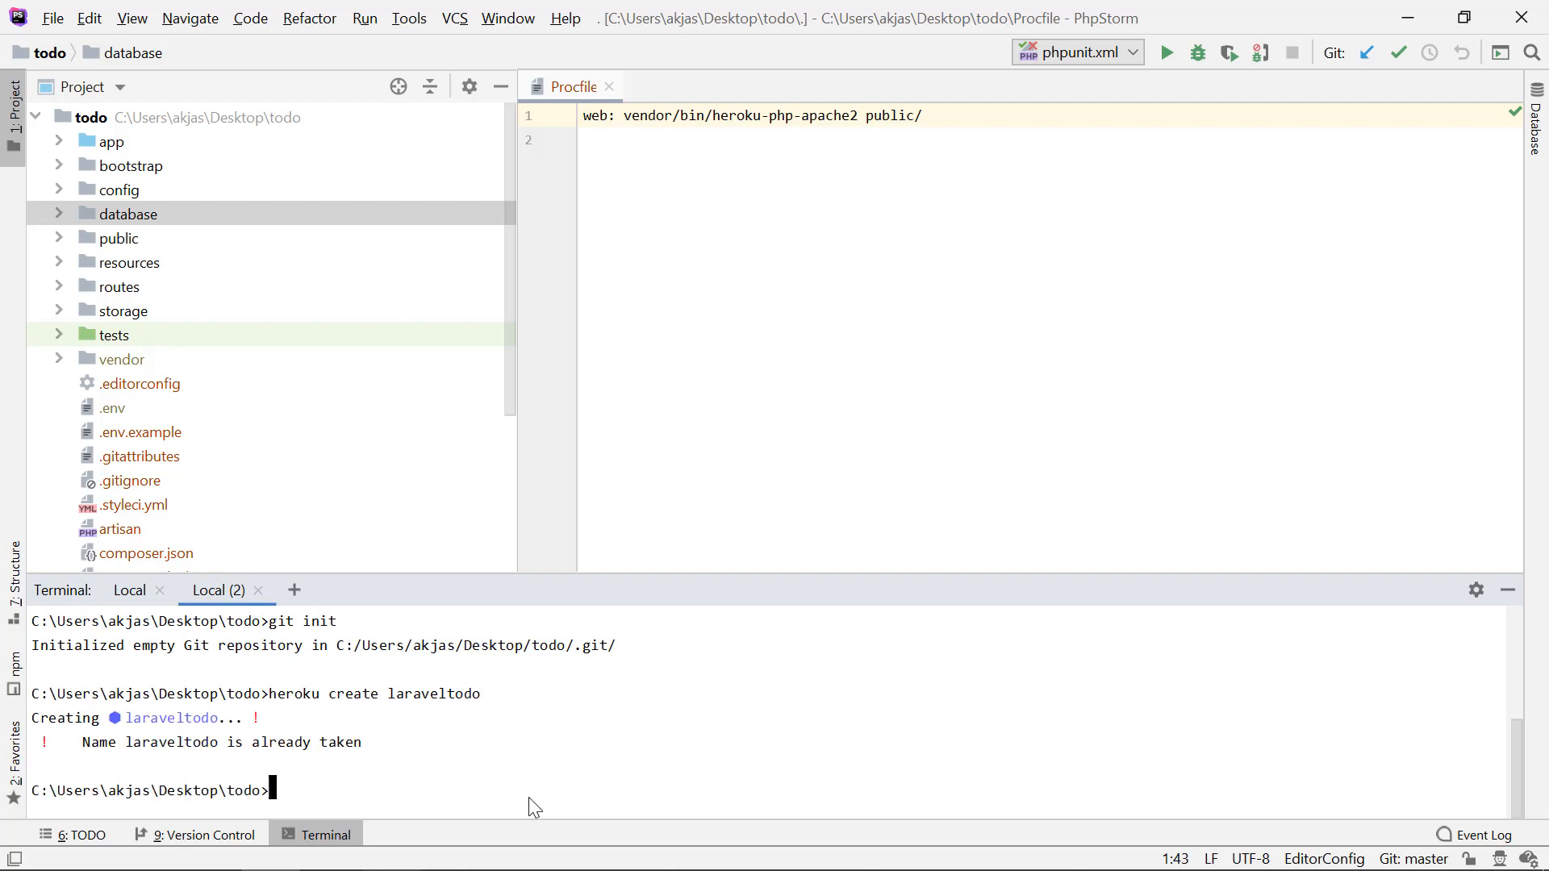
# Step: Rerun heroku create with the shortened app name laravtodo
pyautogui.doubleClick(195, 745)
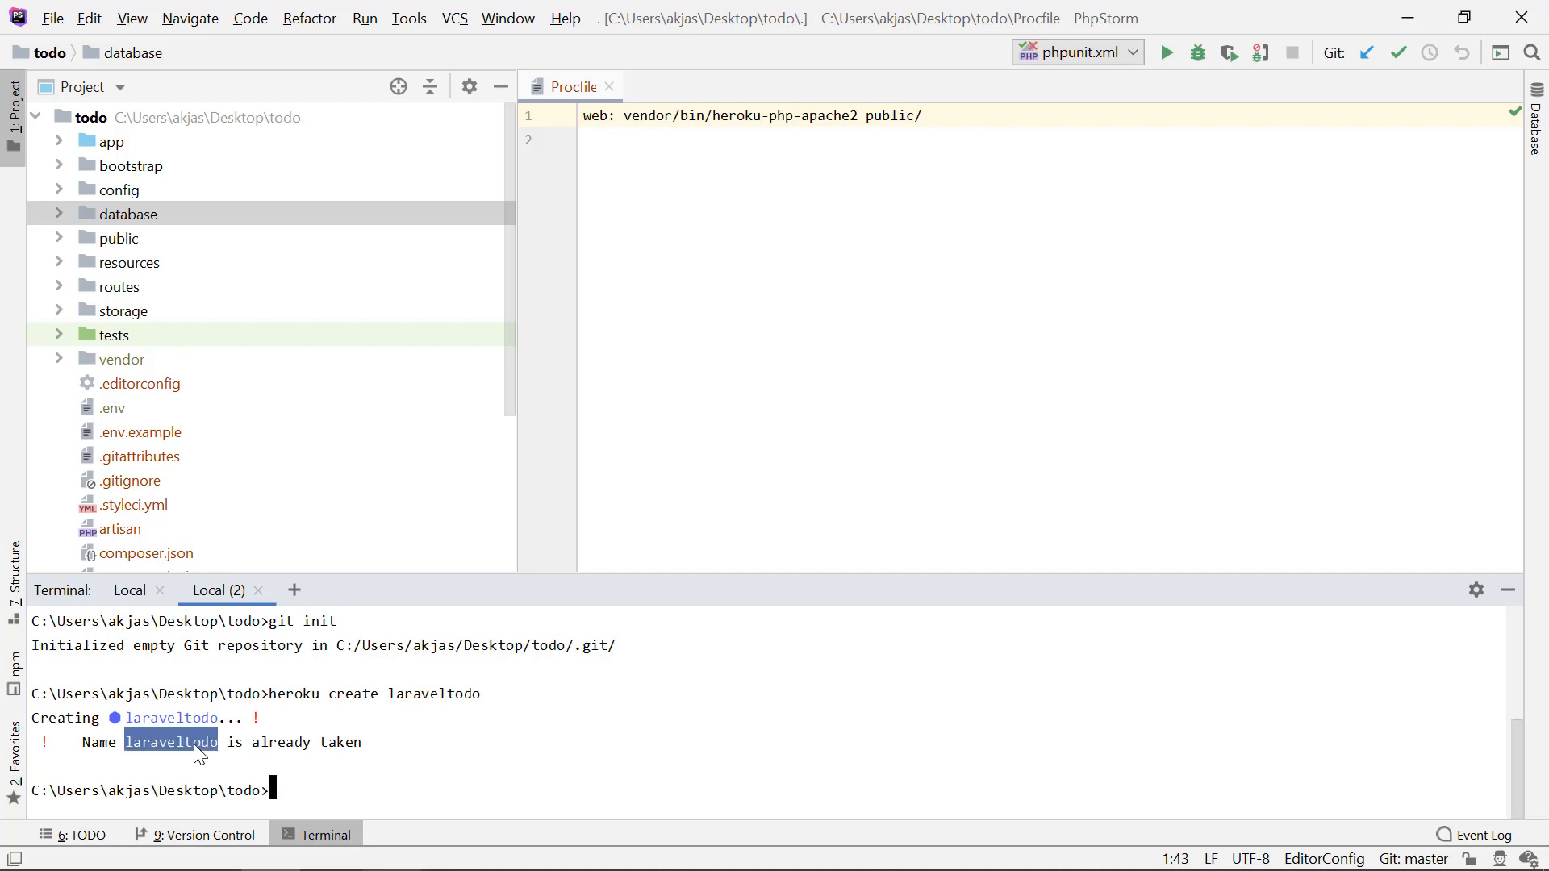
pyautogui.click(393, 816)
pyautogui.press('Up')
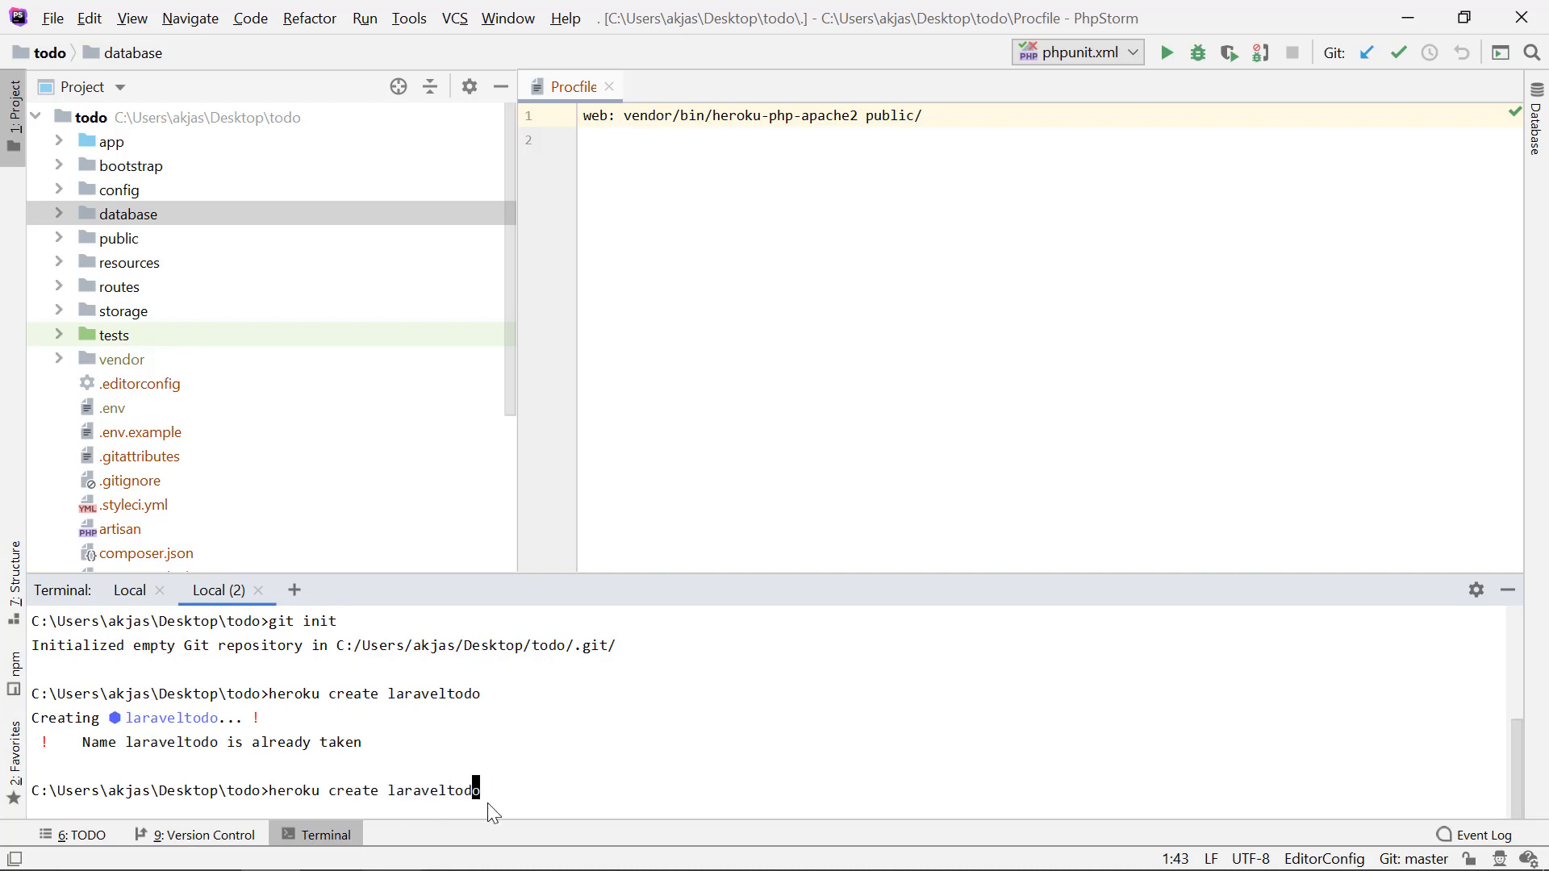
pyautogui.press('Left')
pyautogui.press('Left')
pyautogui.press('Left')
pyautogui.press('Left')
pyautogui.press('BackSpace')
pyautogui.press('BackSpace')
pyautogui.press('BackSpace')
pyautogui.write('v')
pyautogui.press('Return')
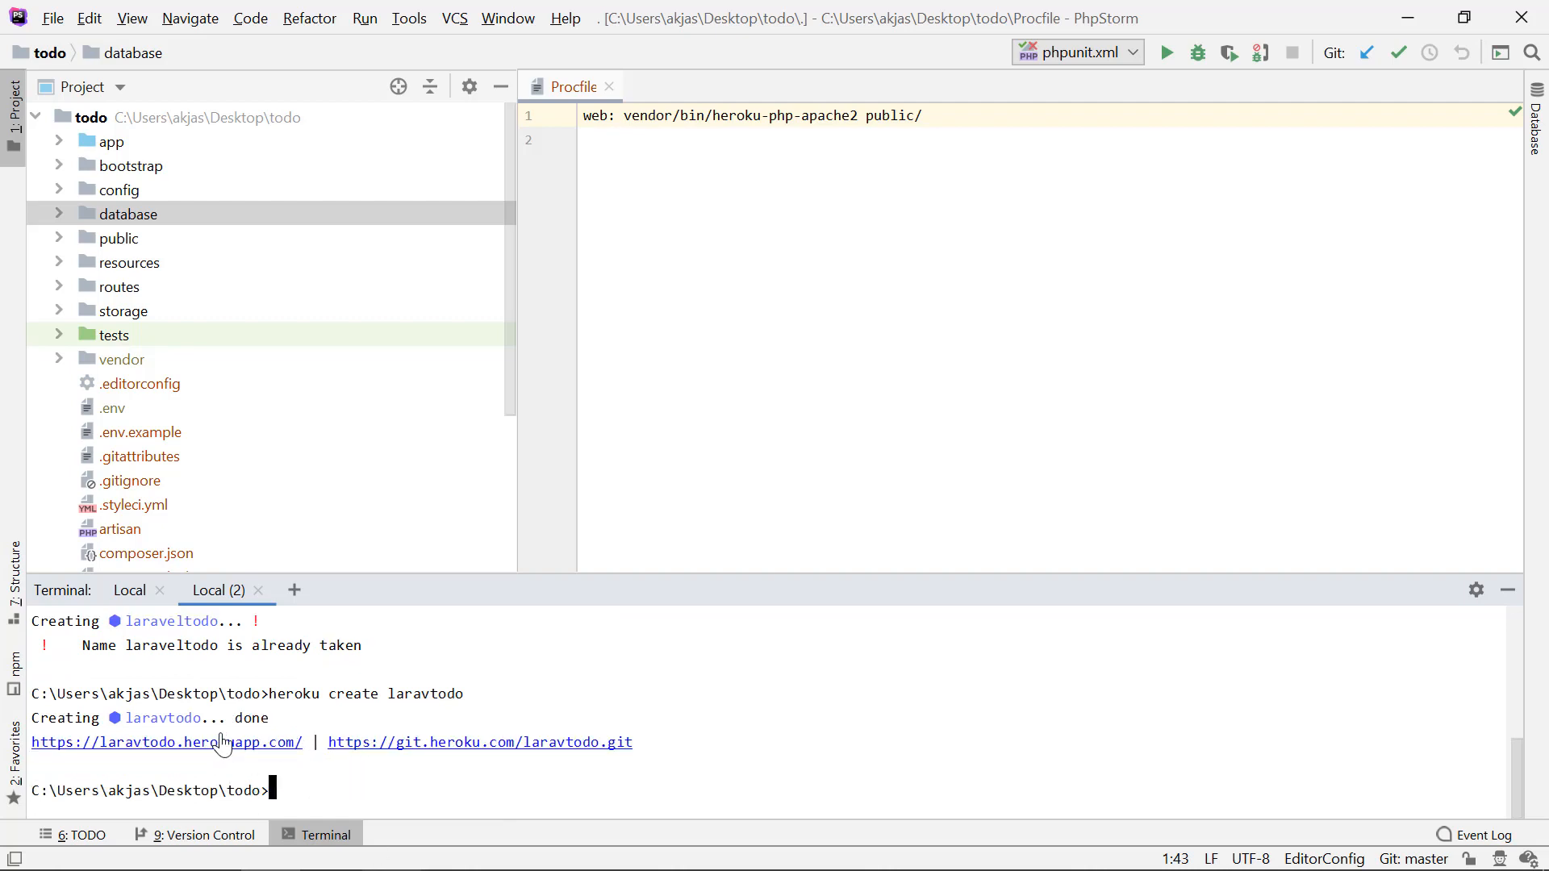
# Step: Check in the browser article which commands follow heroku create, and return to PhpStorm
pyautogui.hotkey('alt', 'Tab')
pyautogui.scroll(-4, 773, 534)
pyautogui.scroll(-5, 773, 533)
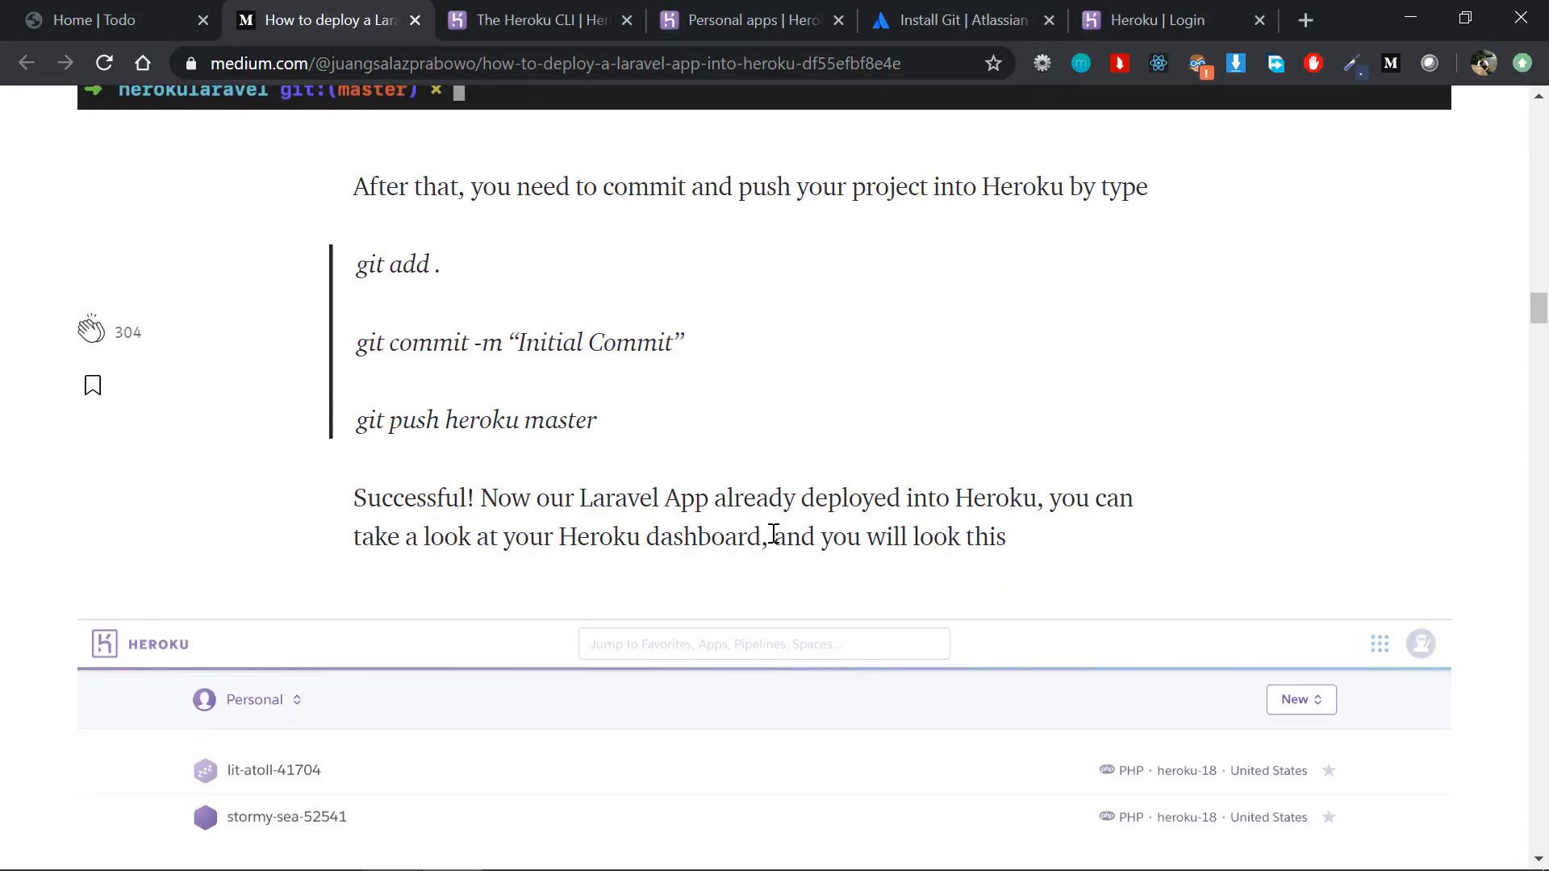
pyautogui.scroll(1, 771, 535)
pyautogui.hotkey('alt', 'Tab')
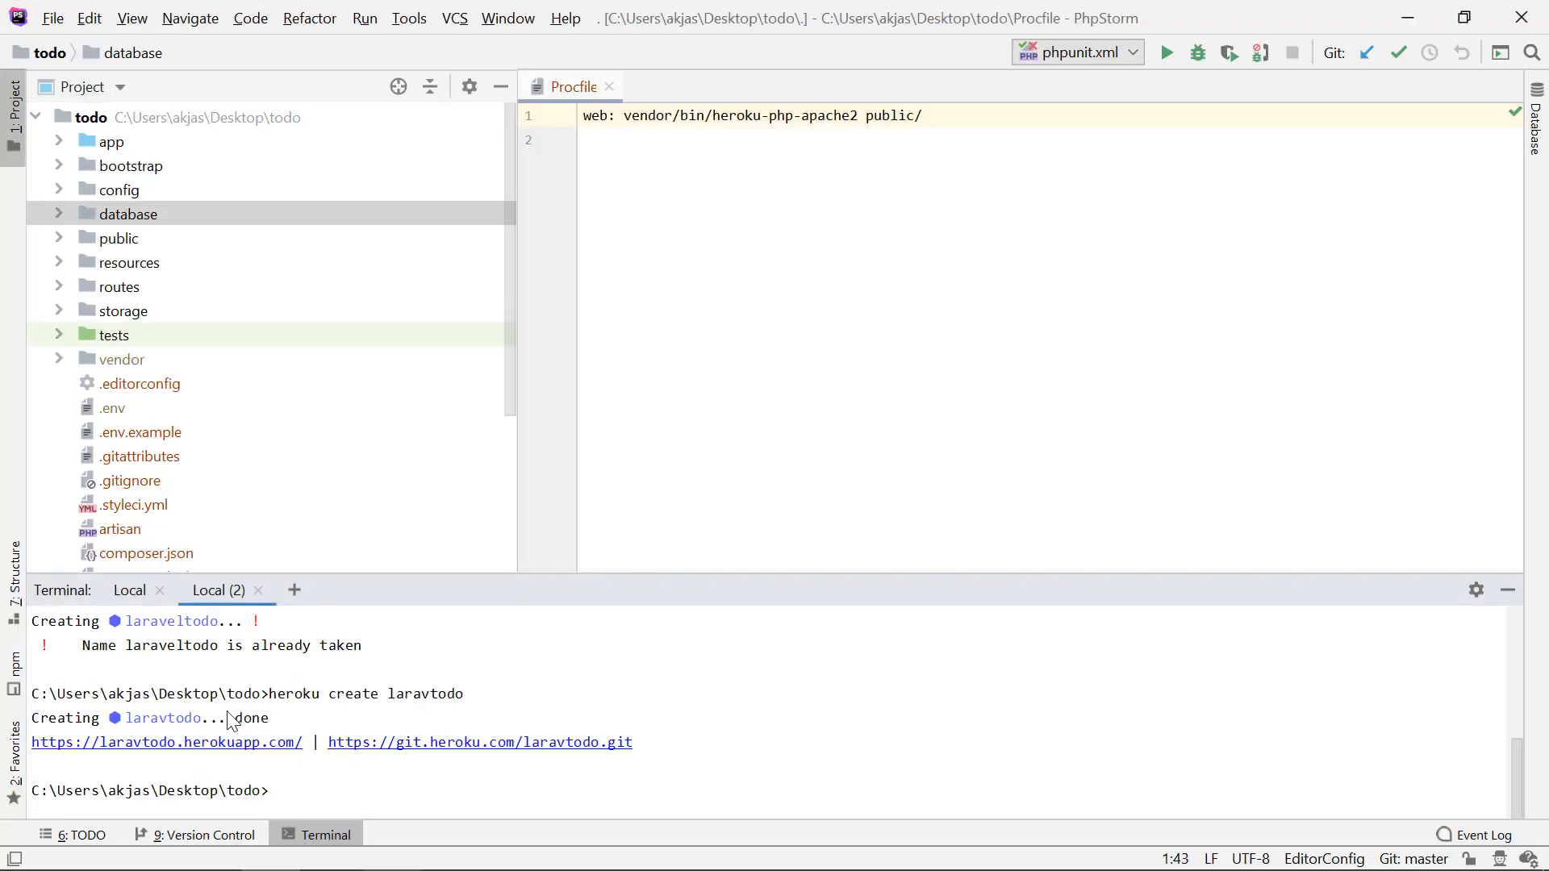
# Step: Open the new app's address laravtodo.herokuapp.com from the terminal output and view its page
pyautogui.click(177, 744)
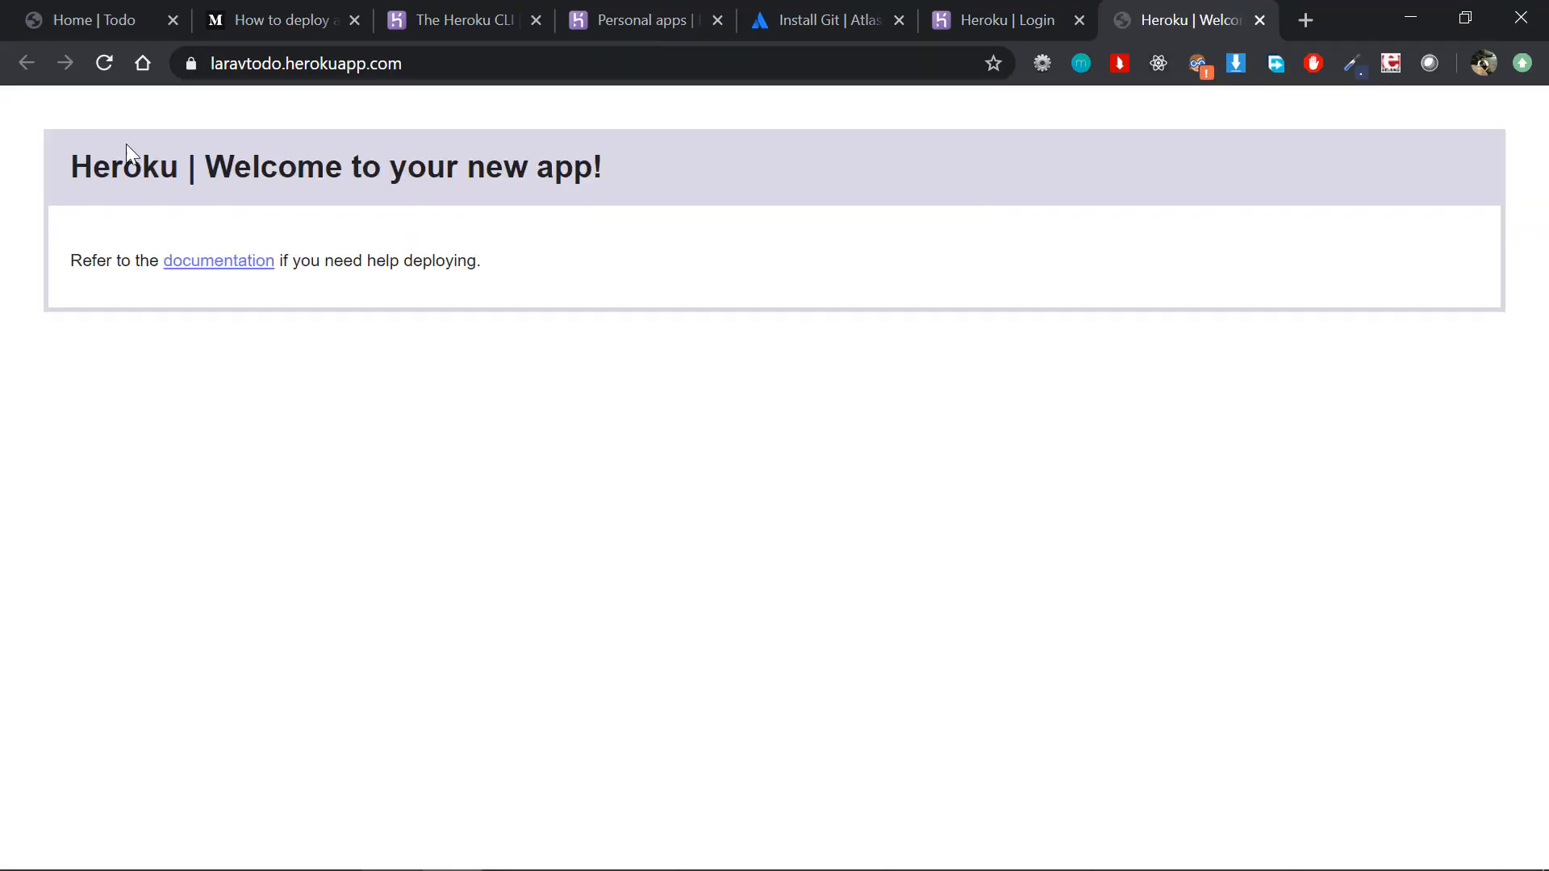
pyautogui.moveTo(91, 167); pyautogui.dragTo(591, 215)
pyautogui.click(591, 214)
pyautogui.hotkey('alt', 'Tab')
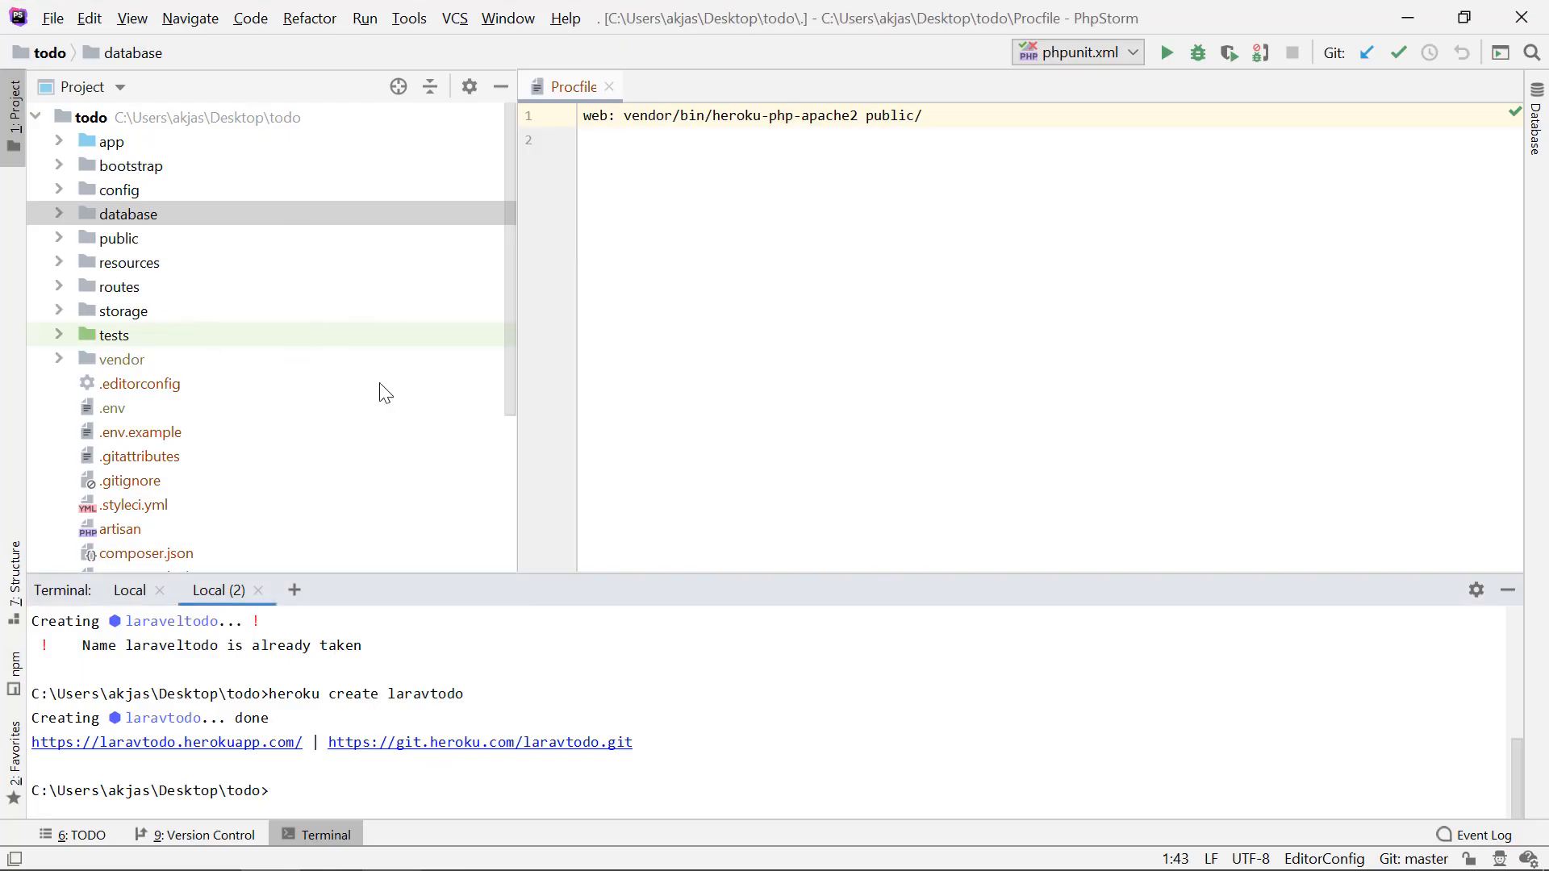
# Step: Study the article's git add, git commit and git push heroku master commands in the browser
pyautogui.hotkey('alt', 'Tab')
pyautogui.click(307, 18)
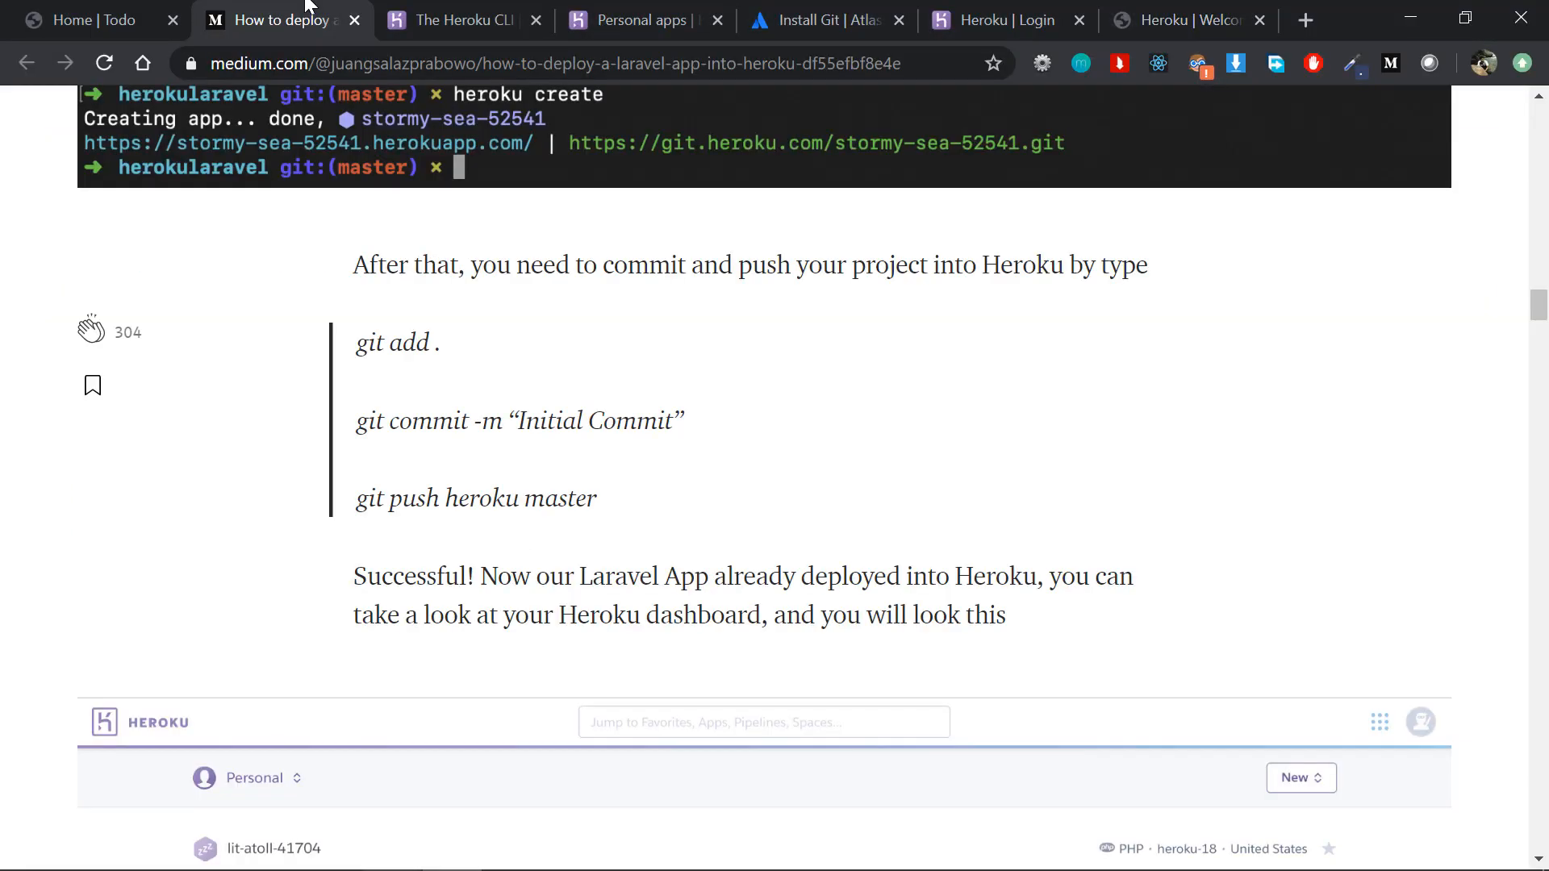
pyautogui.scroll(2, 484, 573)
pyautogui.moveTo(347, 494); pyautogui.dragTo(481, 552)
pyautogui.click(595, 625)
pyautogui.moveTo(599, 666); pyautogui.dragTo(352, 523)
pyautogui.click(353, 522)
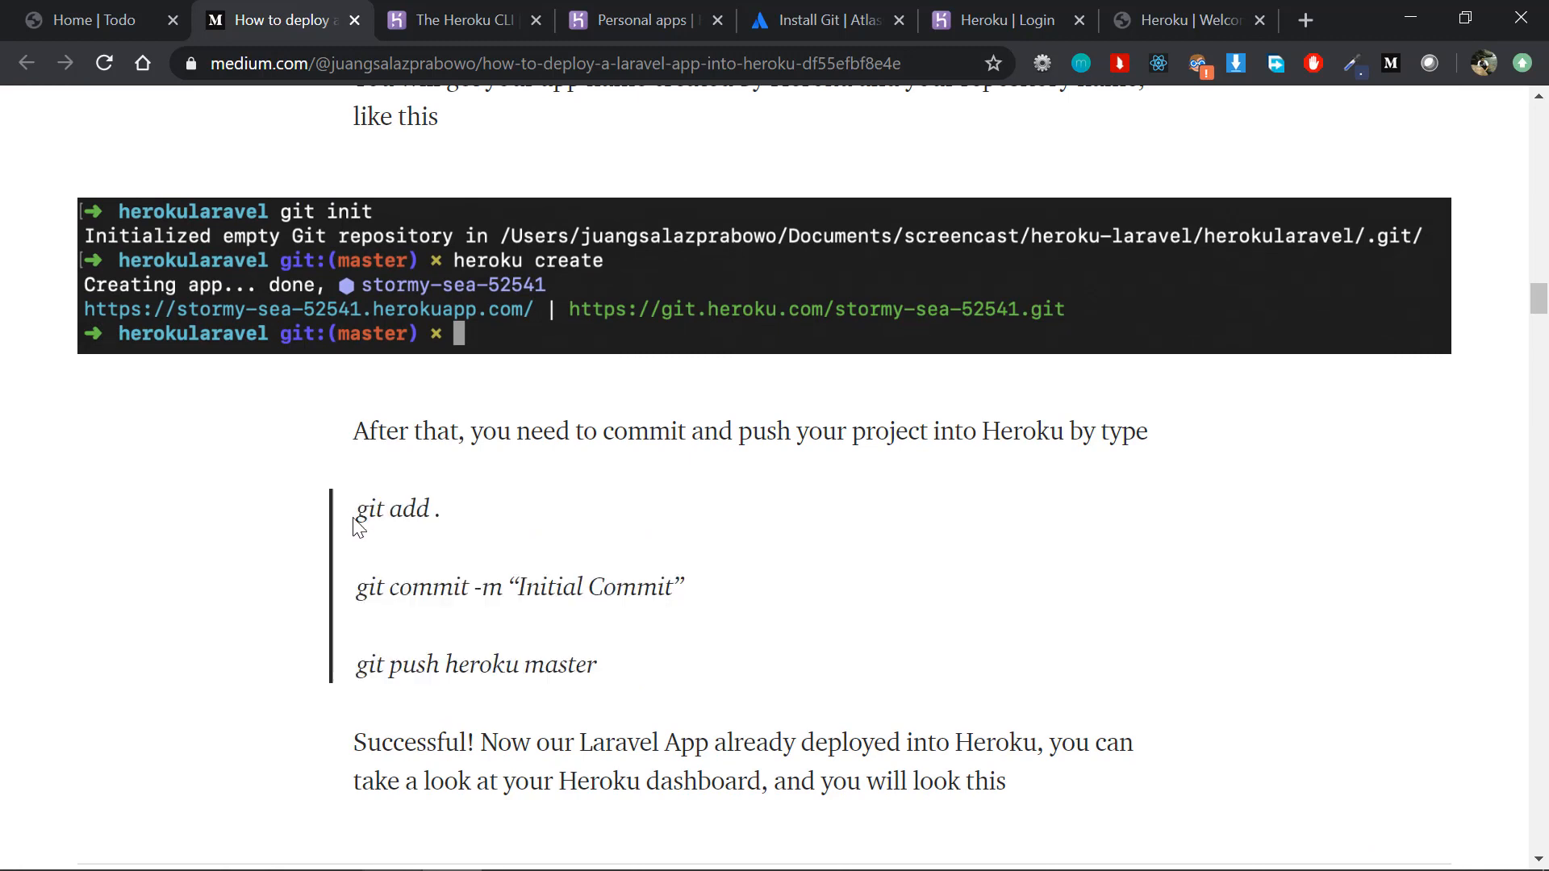
pyautogui.moveTo(361, 514); pyautogui.dragTo(656, 671)
pyautogui.click(617, 673)
pyautogui.click(347, 510)
pyautogui.moveTo(356, 511); pyautogui.dragTo(692, 657)
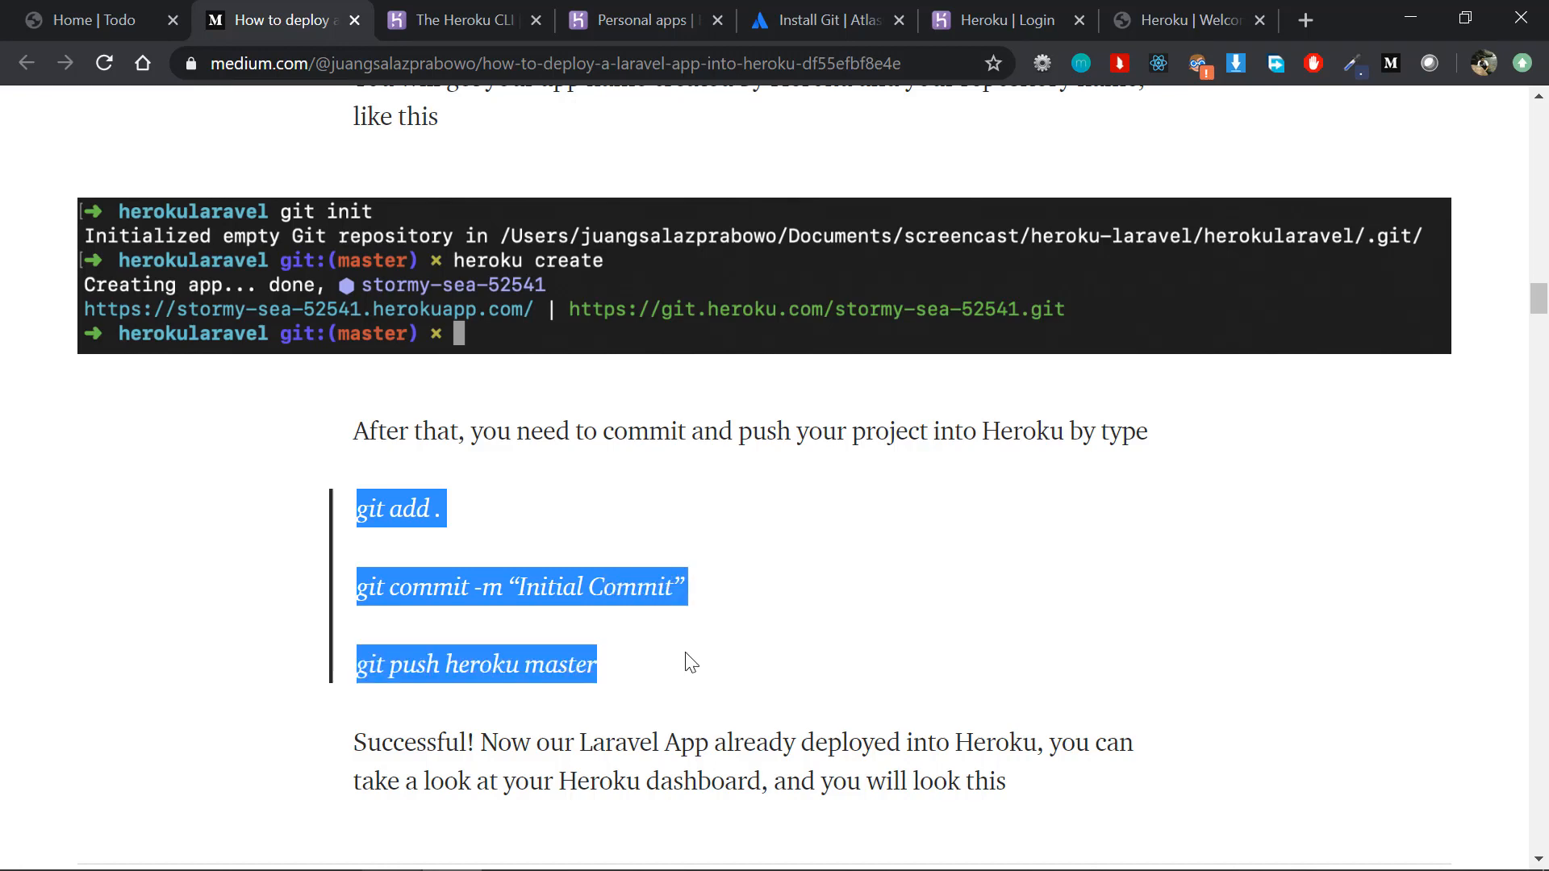
pyautogui.hotkey('alt', 'Tab')
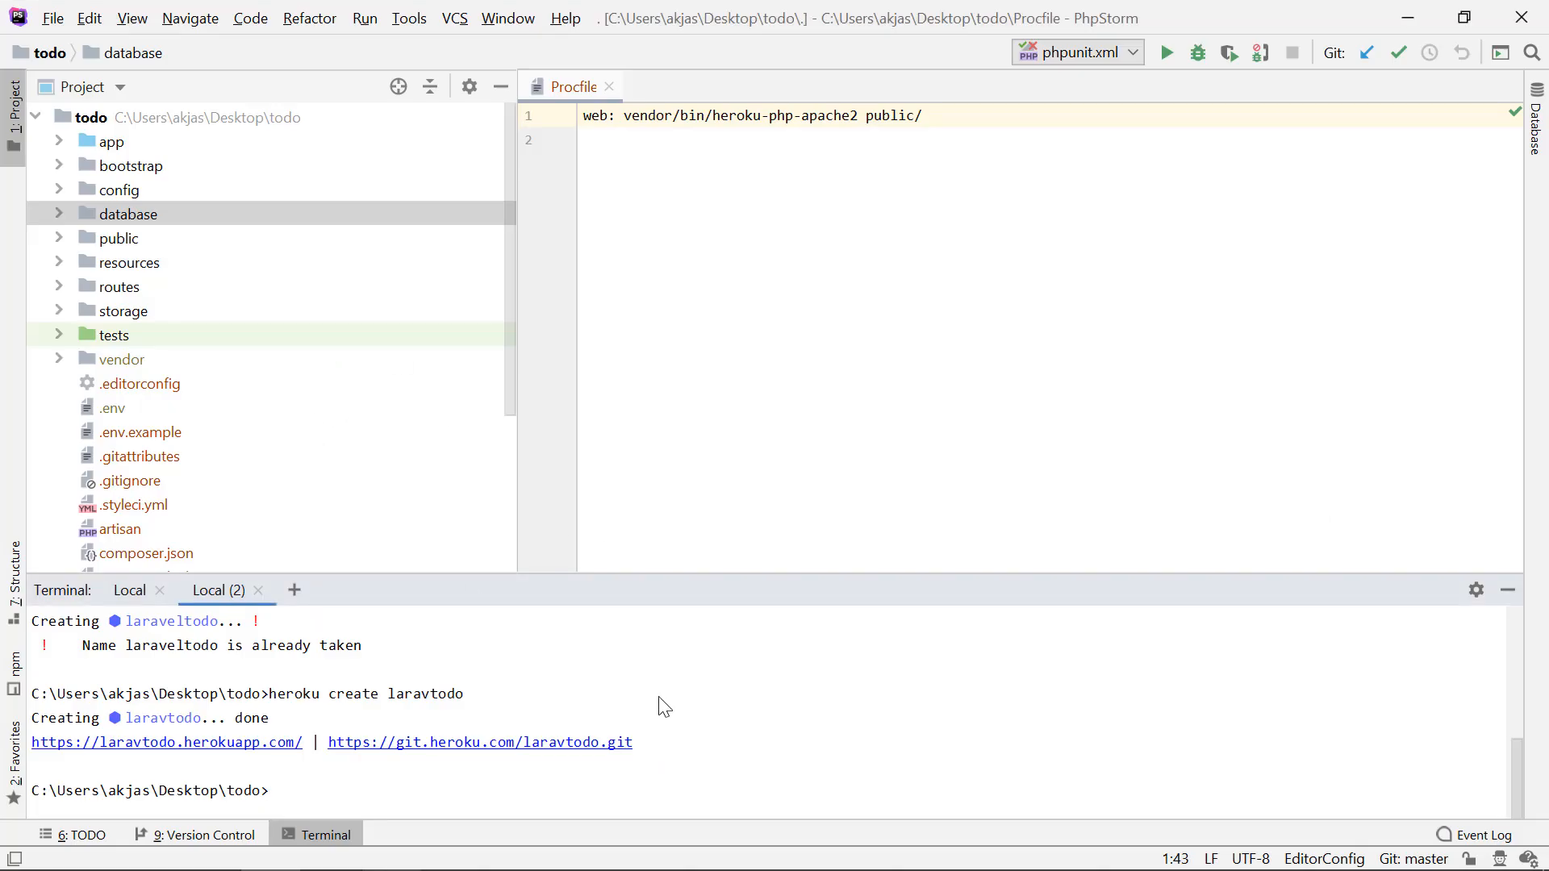
# Step: Stage all project files and commit them with the message "first commit" in the PhpStorm terminal
pyautogui.write('git add .')
pyautogui.press('Return')
pyautogui.write('git com')
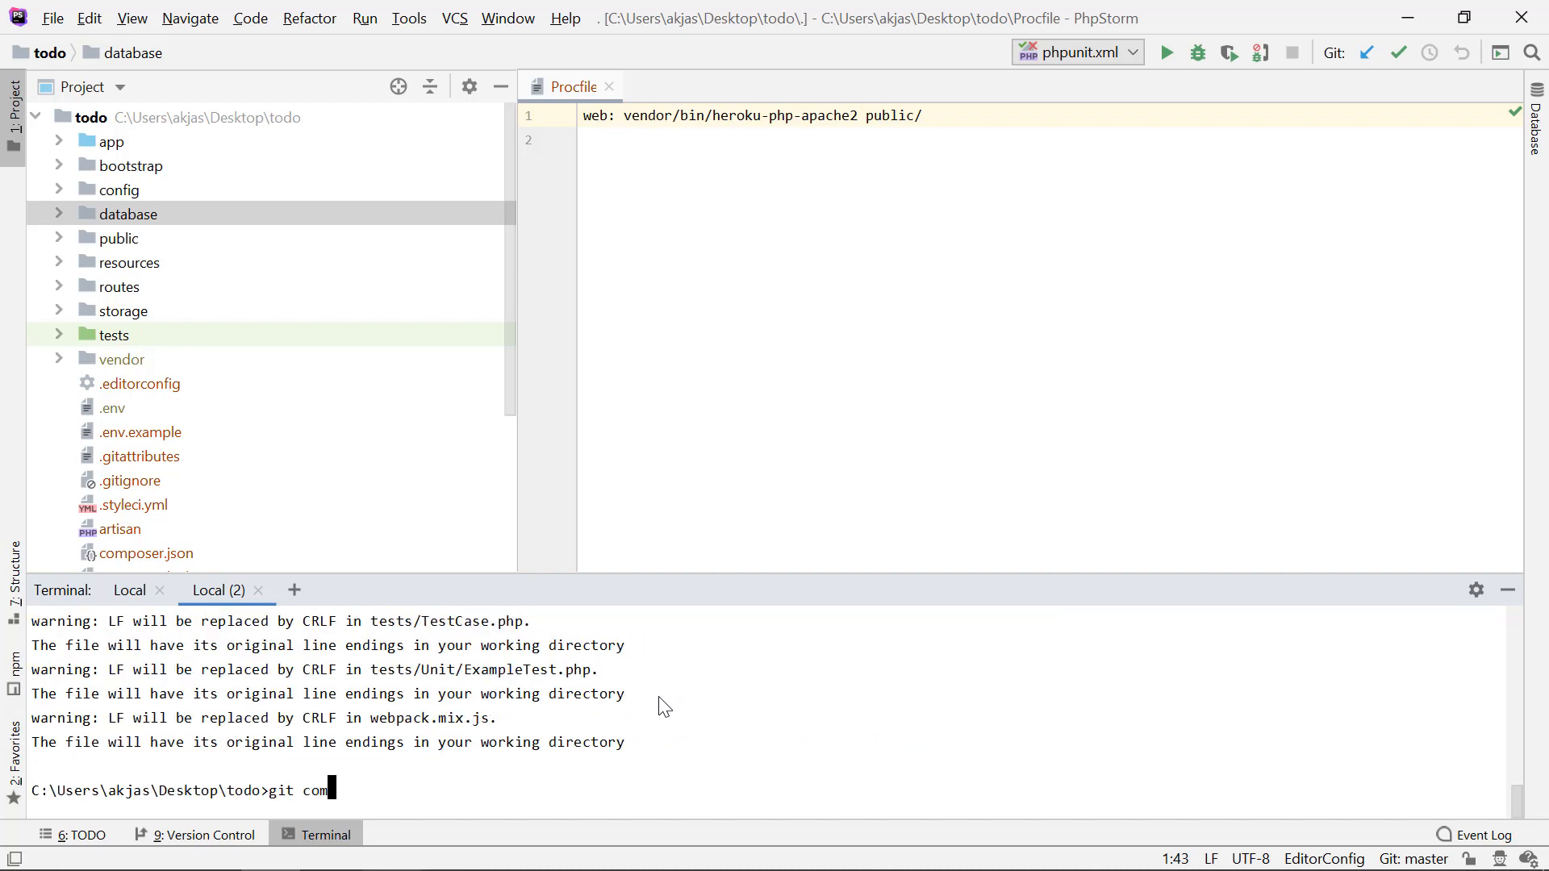
pyautogui.write('mit -m')
pyautogui.write('first co')
pyautogui.write('mit')
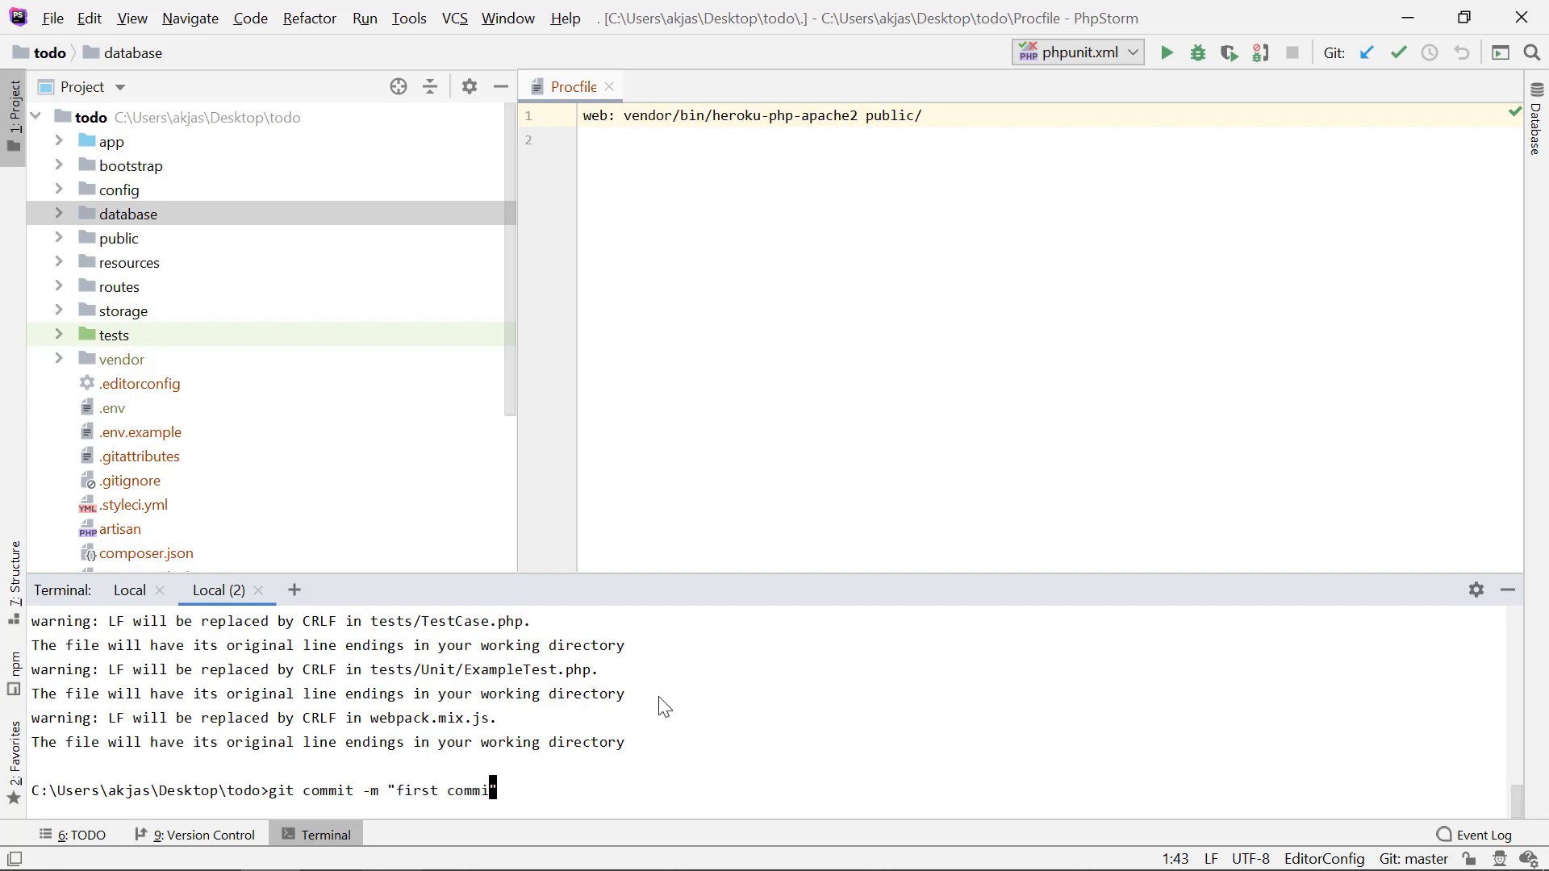
pyautogui.press('Return')
# Step: Push the committed project to Heroku with git push heroku master
pyautogui.write('git')
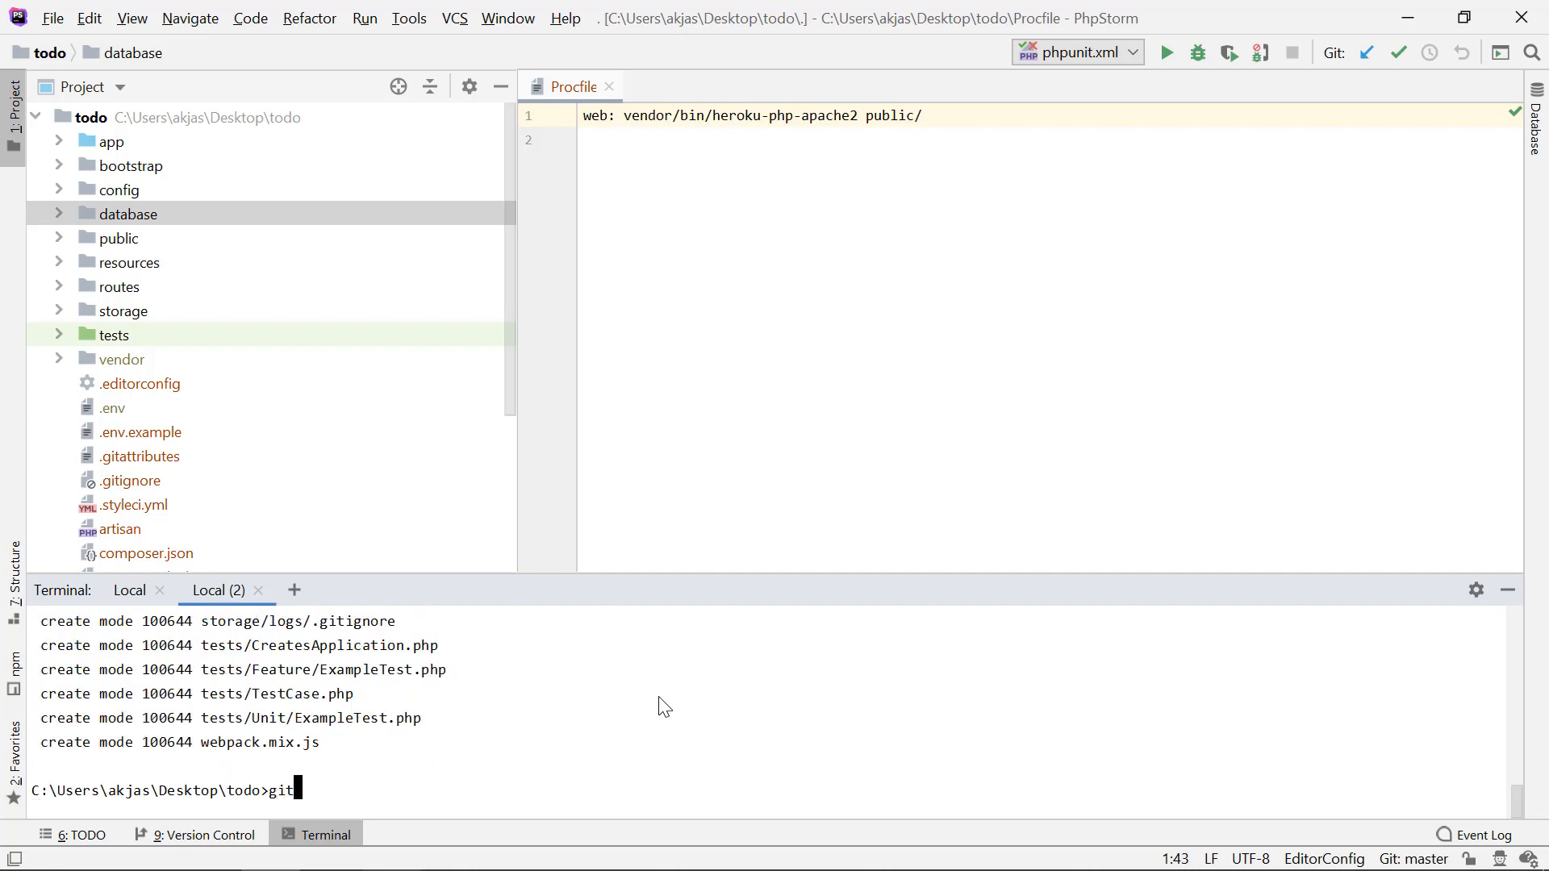
pyautogui.write(' push heroku master')
pyautogui.press('Return')
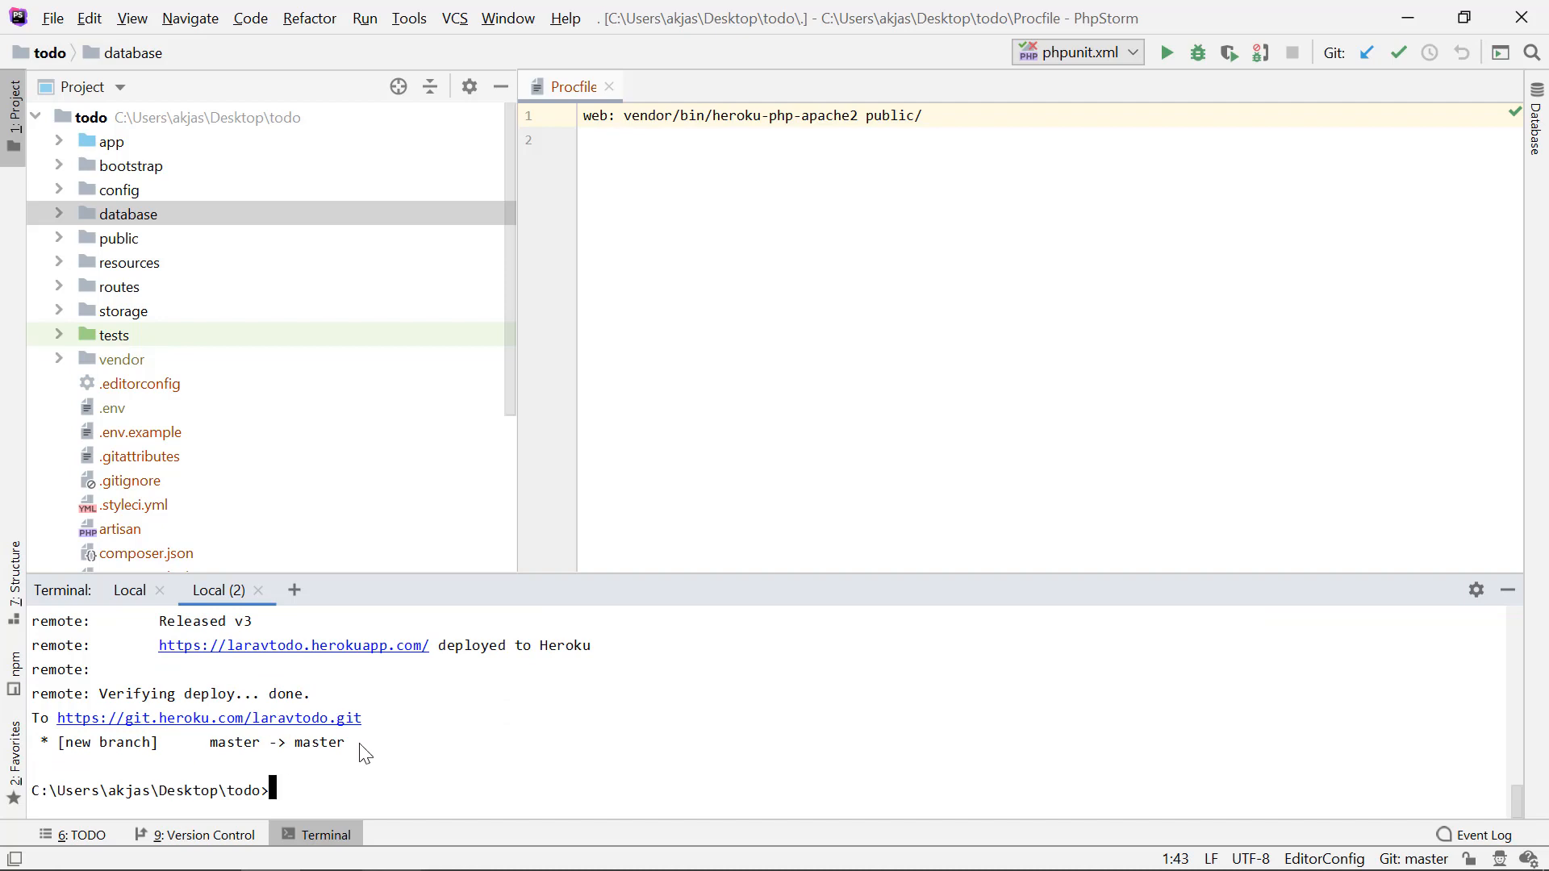
pyautogui.moveTo(316, 720); pyautogui.dragTo(514, 723)
pyautogui.click(513, 721)
# Step: Open the deployed laravtodo.herokuapp.com from the push output, close its older browser tab, and inspect the page
pyautogui.hotkey('alt', 'Tab')
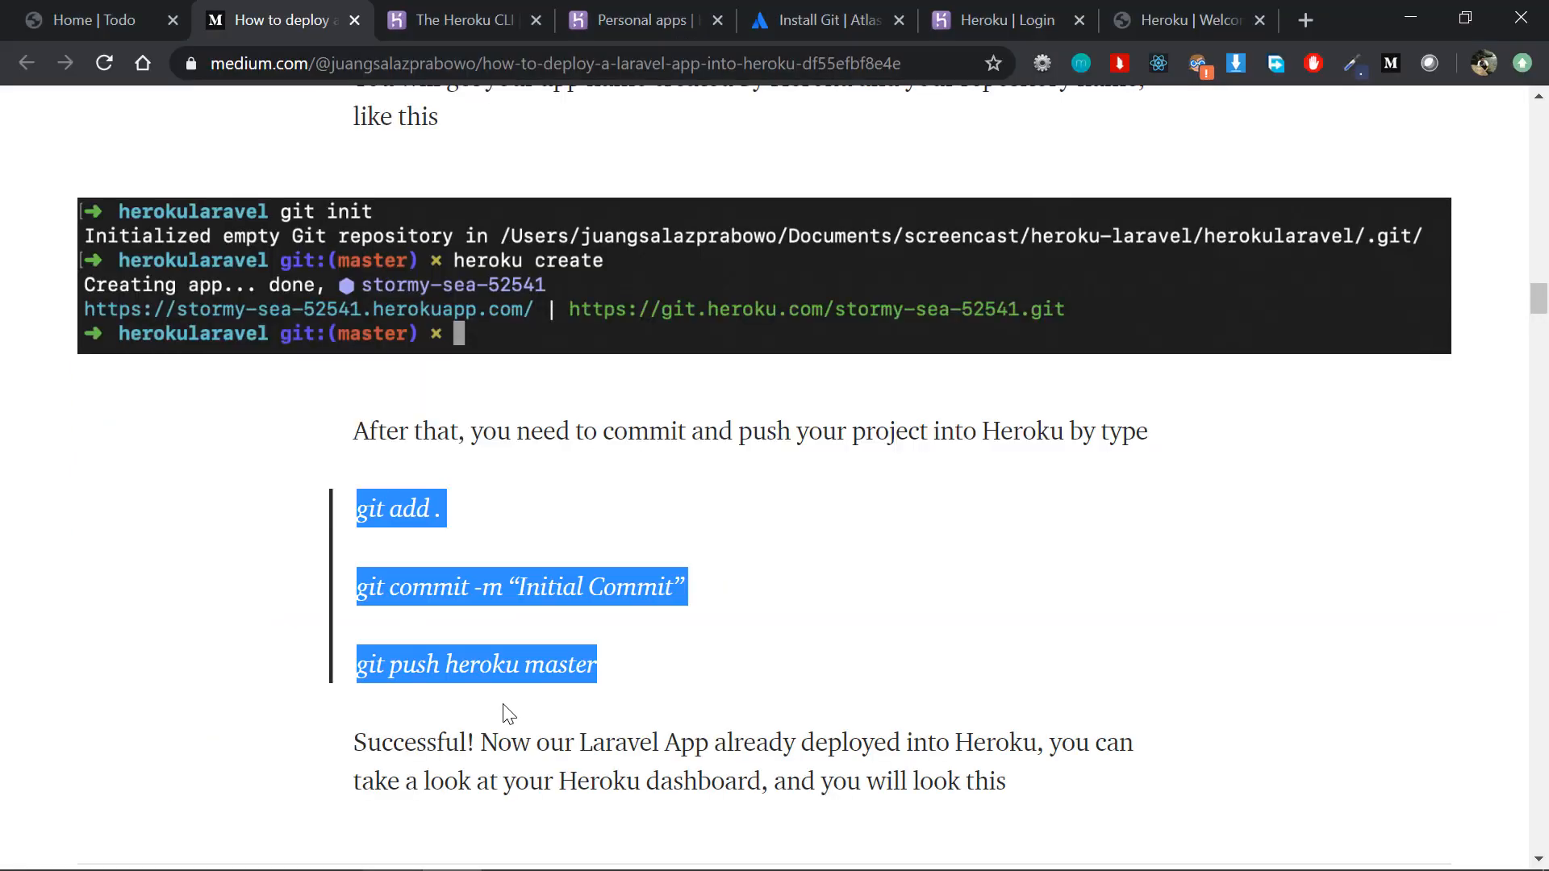
pyautogui.click(460, 667)
pyautogui.hotkey('alt', 'Tab')
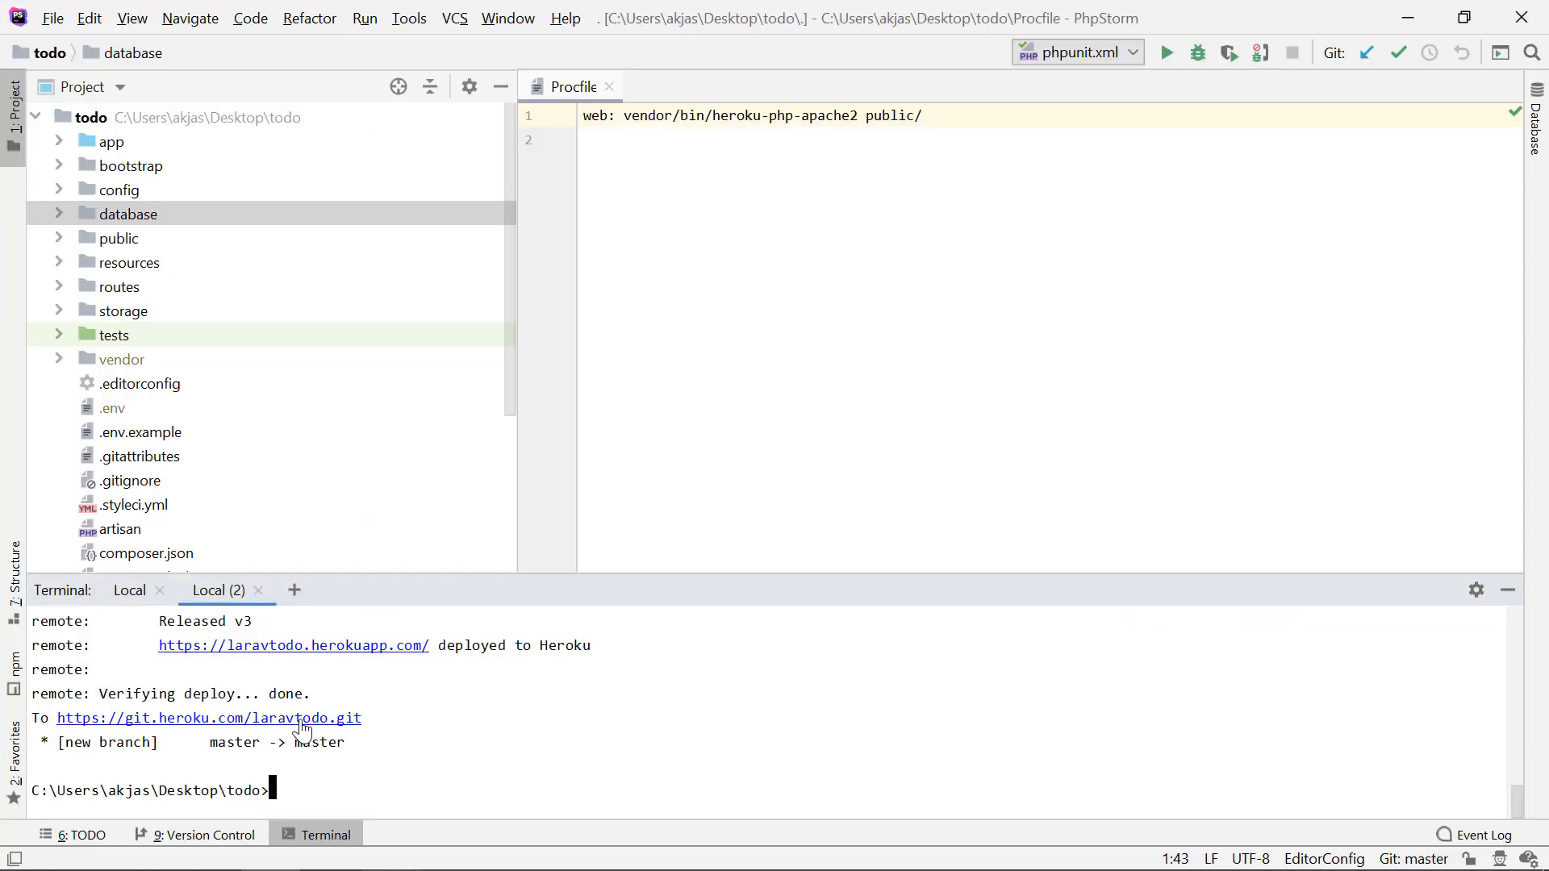
pyautogui.hotkey('alt', 'Tab')
pyautogui.hotkey('alt', 'Tab')
pyautogui.click(395, 646)
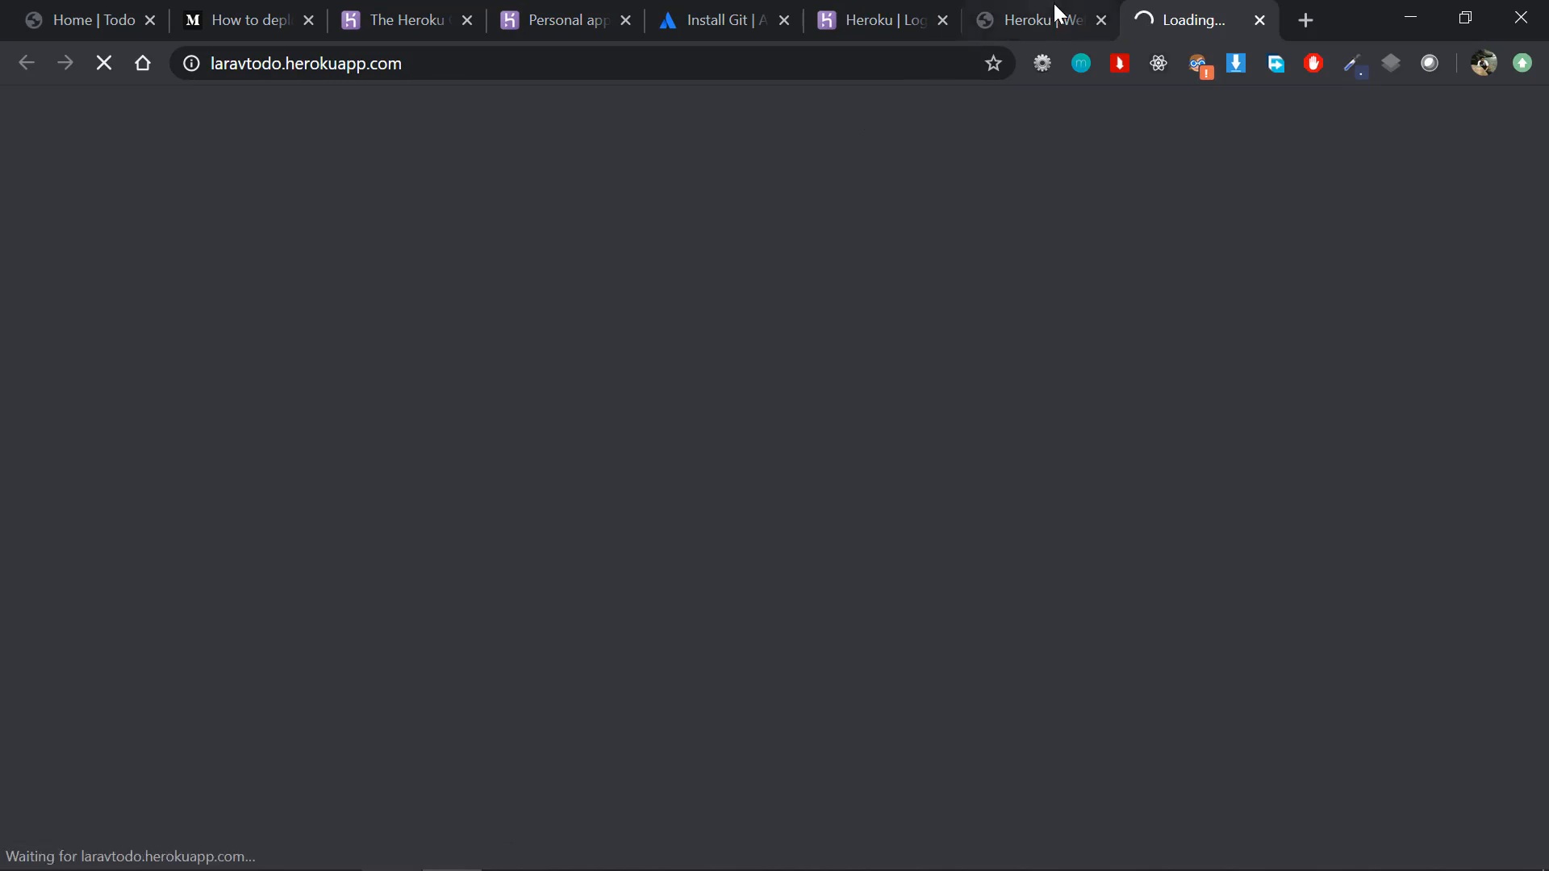
pyautogui.click(1102, 21)
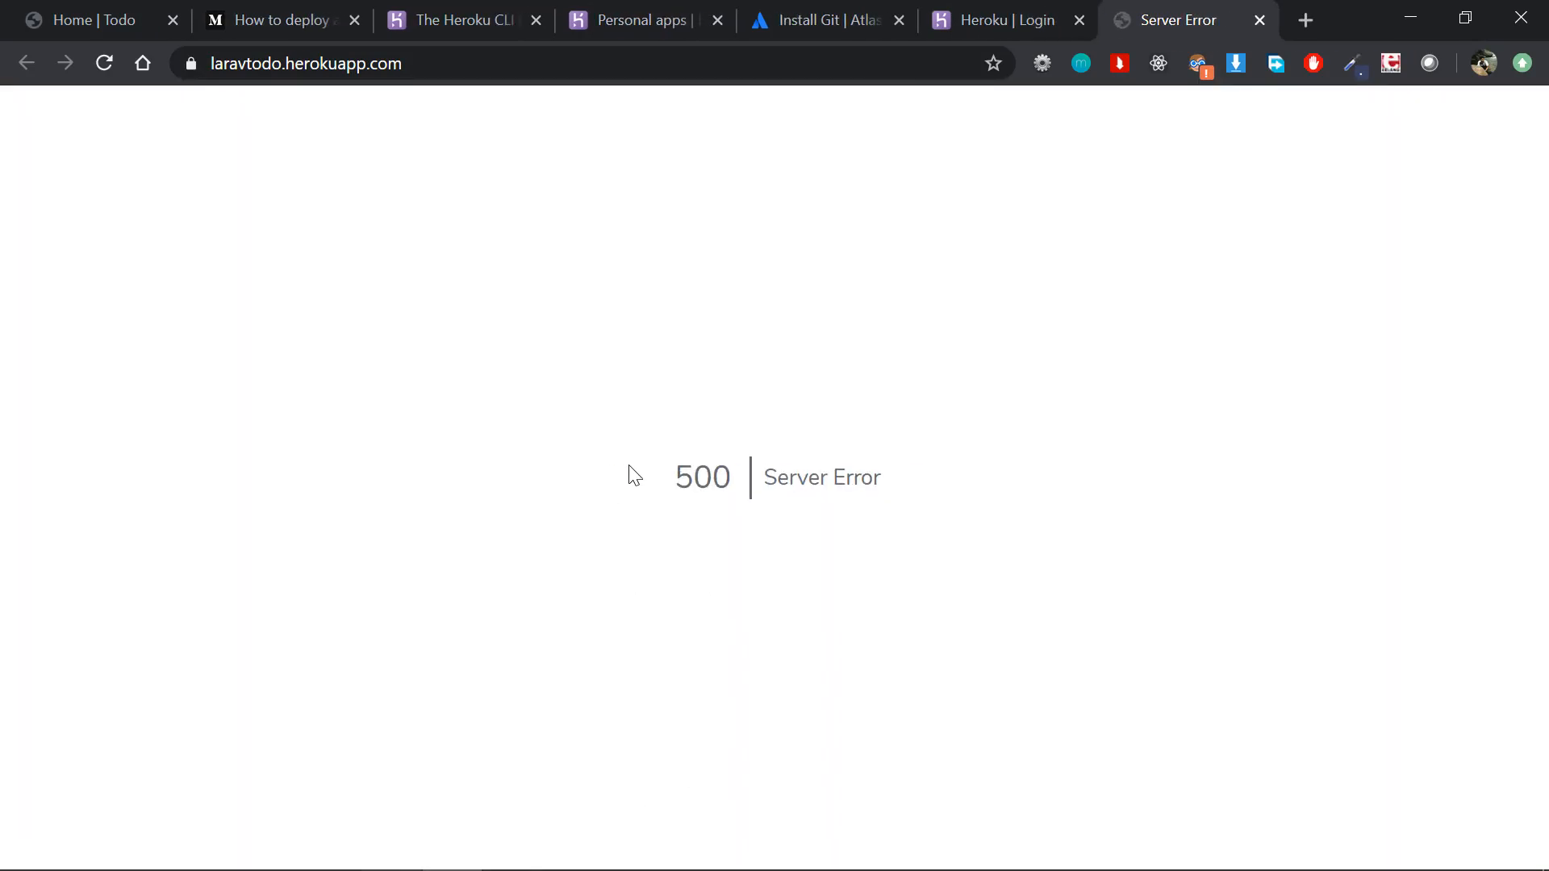
pyautogui.tripleClick(819, 484)
pyautogui.click(894, 506)
# Step: Return to the article and read about the 500 error and Step 4 on adding .env configuration to Heroku
pyautogui.click(317, 23)
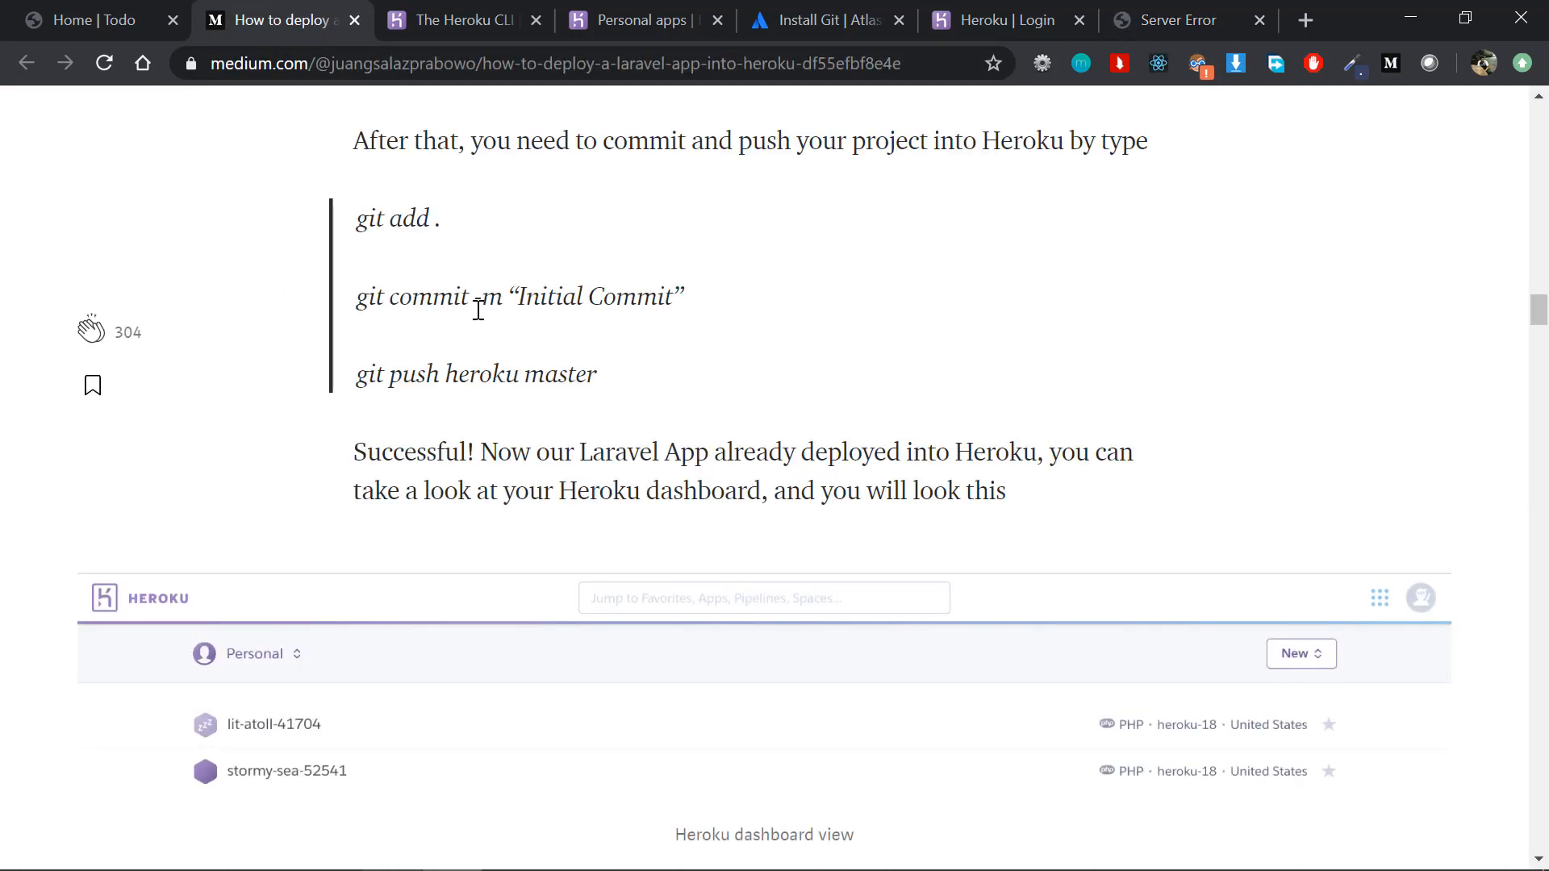
pyautogui.scroll(-15, 450, 396)
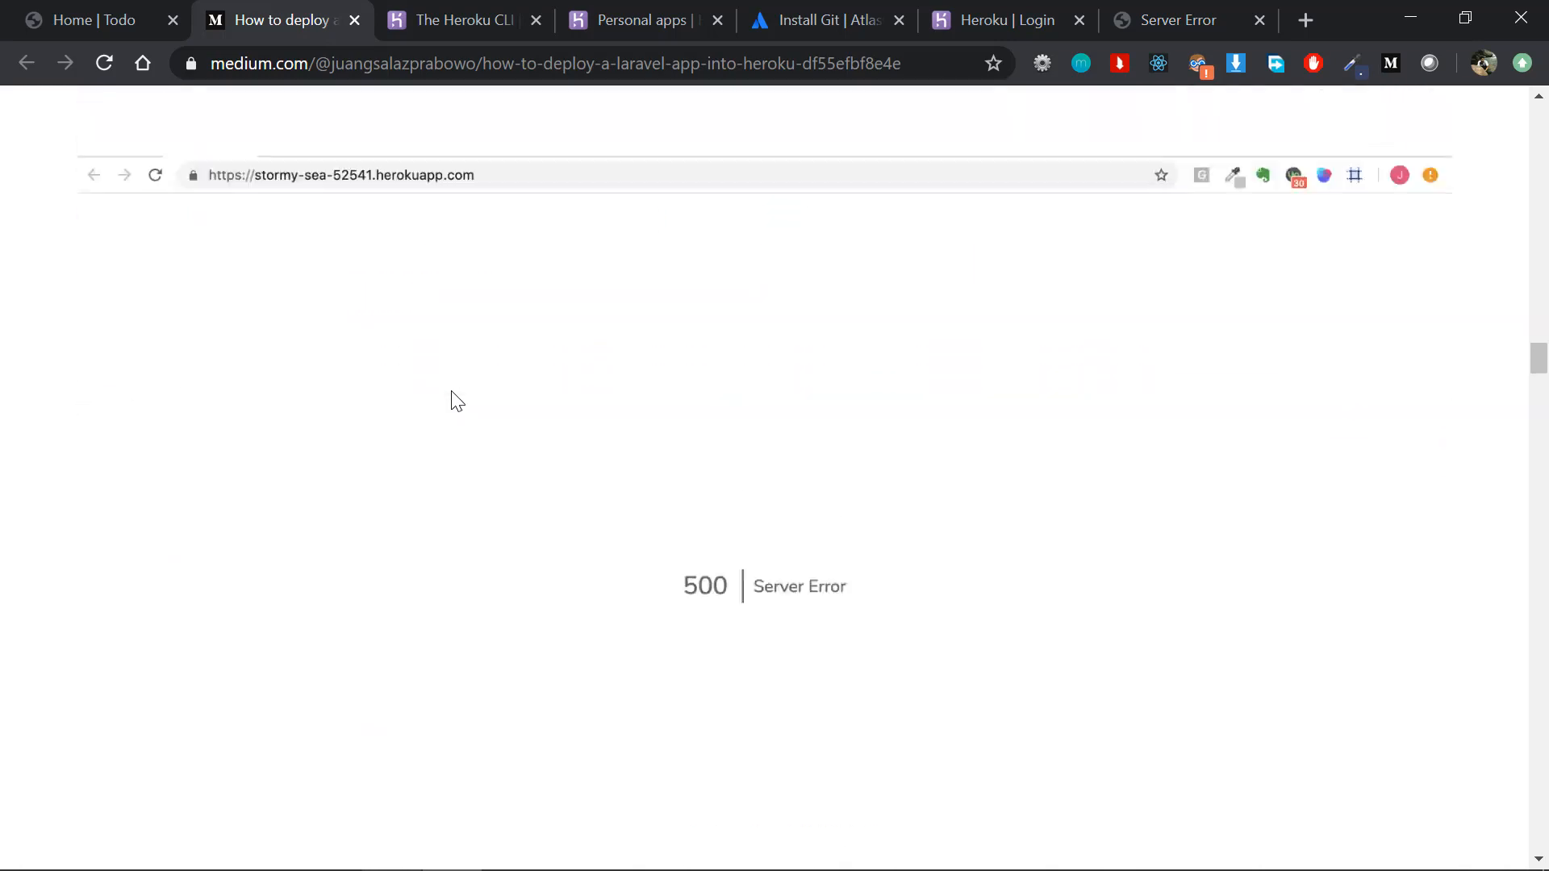
pyautogui.scroll(-5, 664, 626)
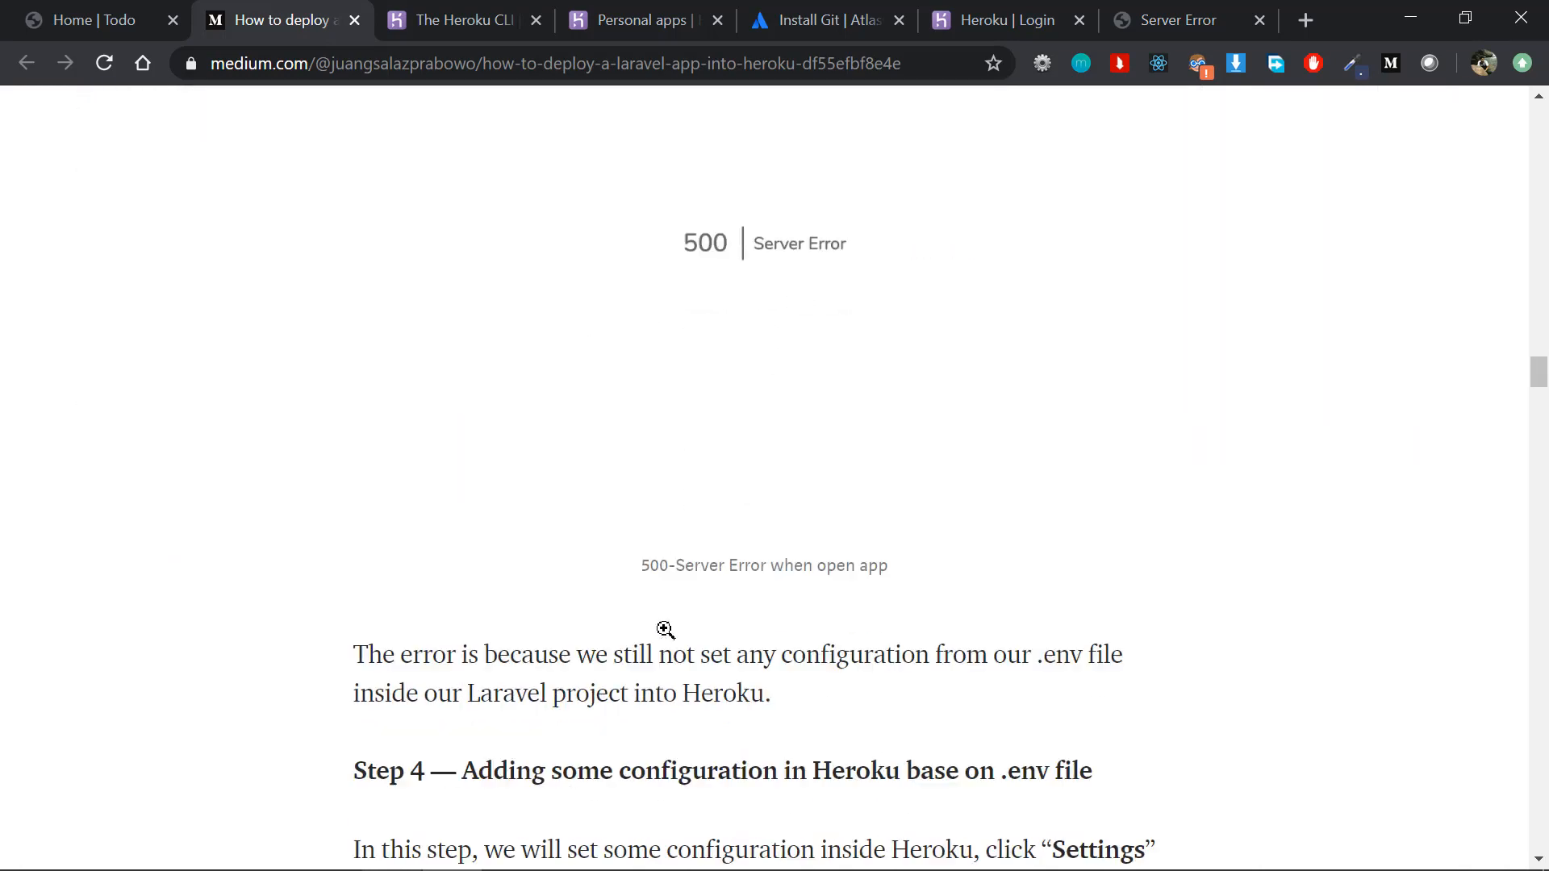
pyautogui.scroll(4, 664, 629)
pyautogui.scroll(-10, 695, 687)
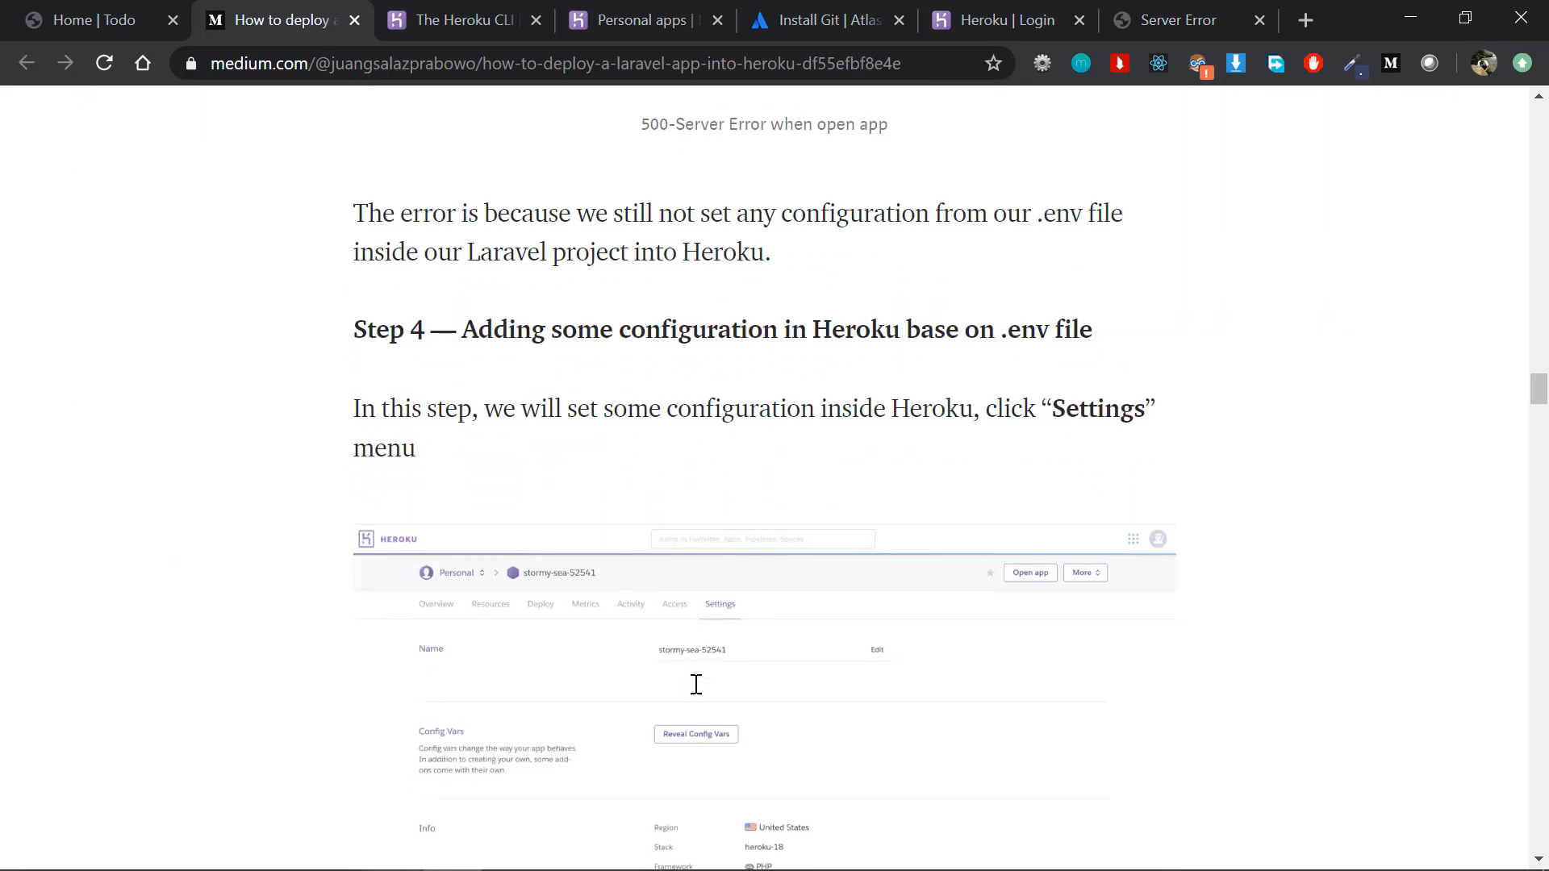
pyautogui.scroll(-8, 695, 683)
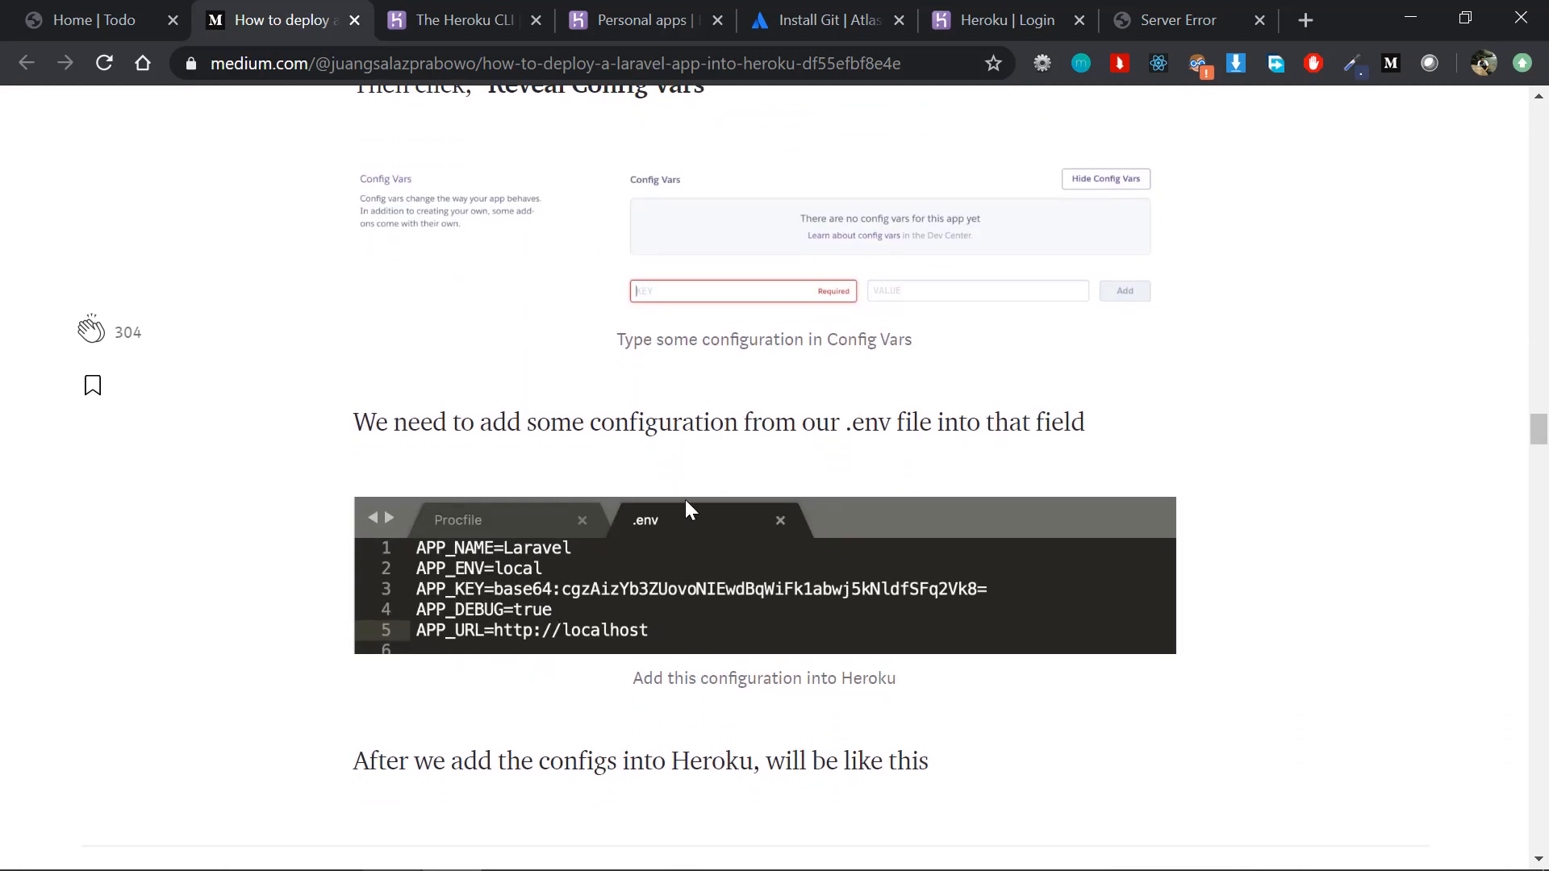
# Step: Open the todo project's .env file in PhpStorm and review the APP_NAME through APP_URL entries
pyautogui.hotkey('alt', 'Tab')
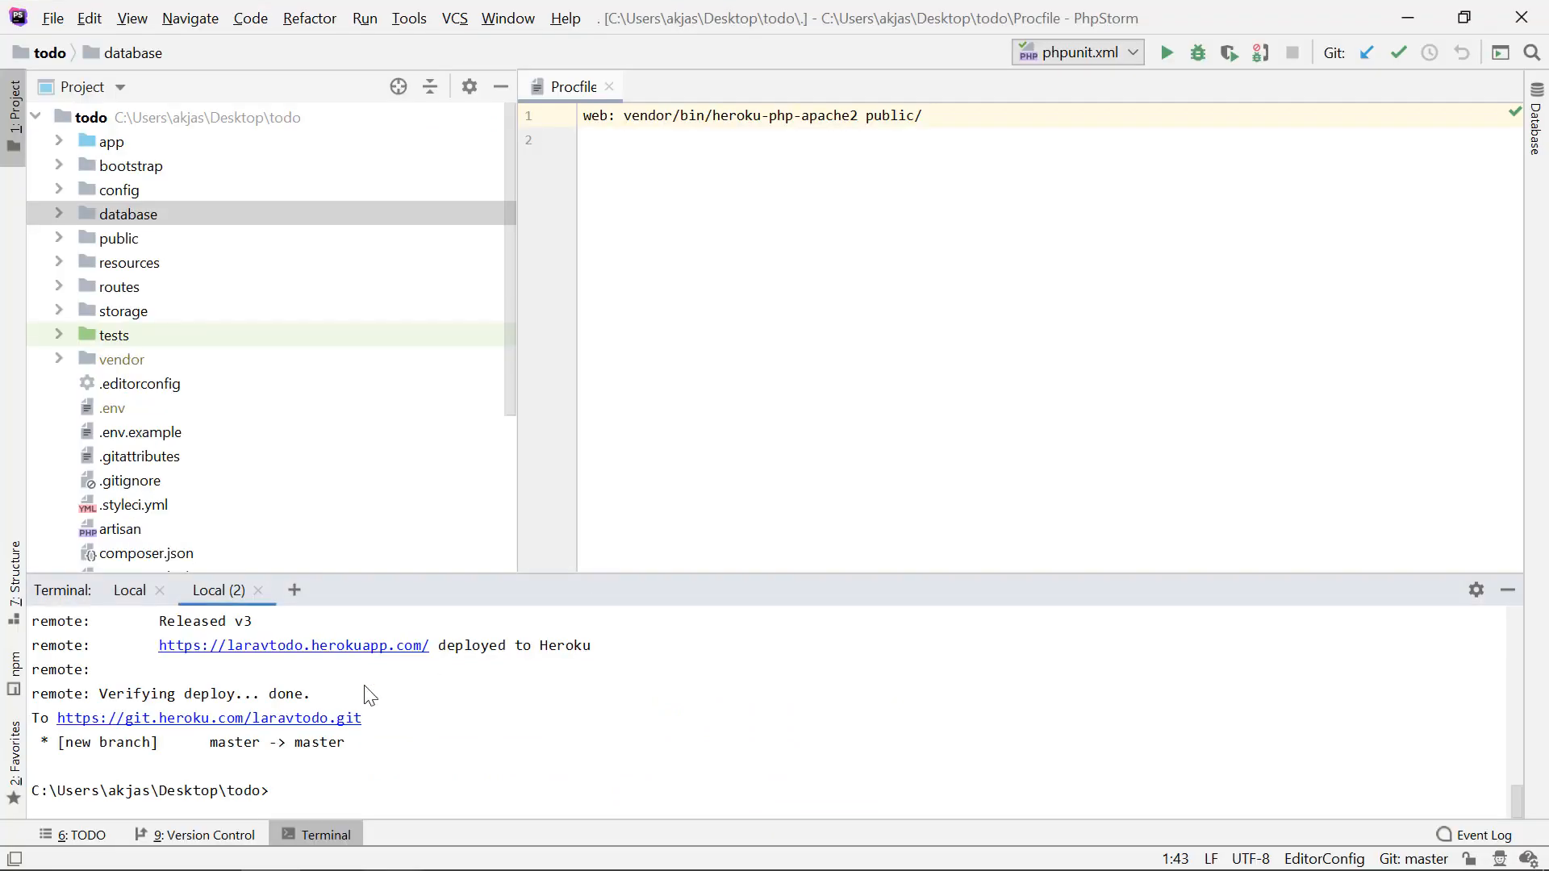
pyautogui.doubleClick(129, 407)
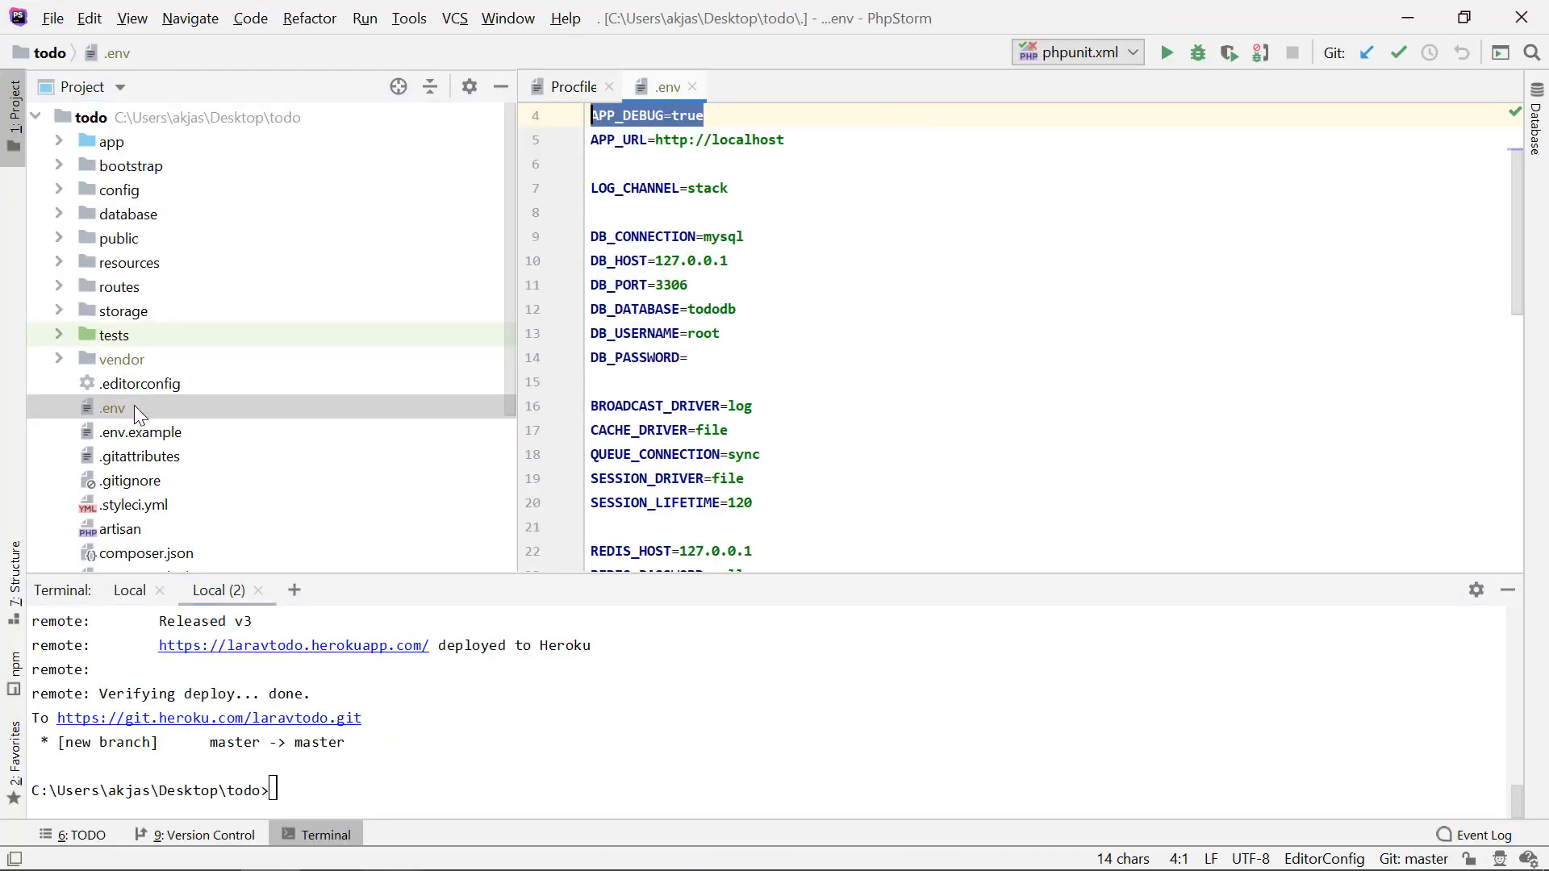
pyautogui.click(769, 163)
pyautogui.scroll(1, 750, 242)
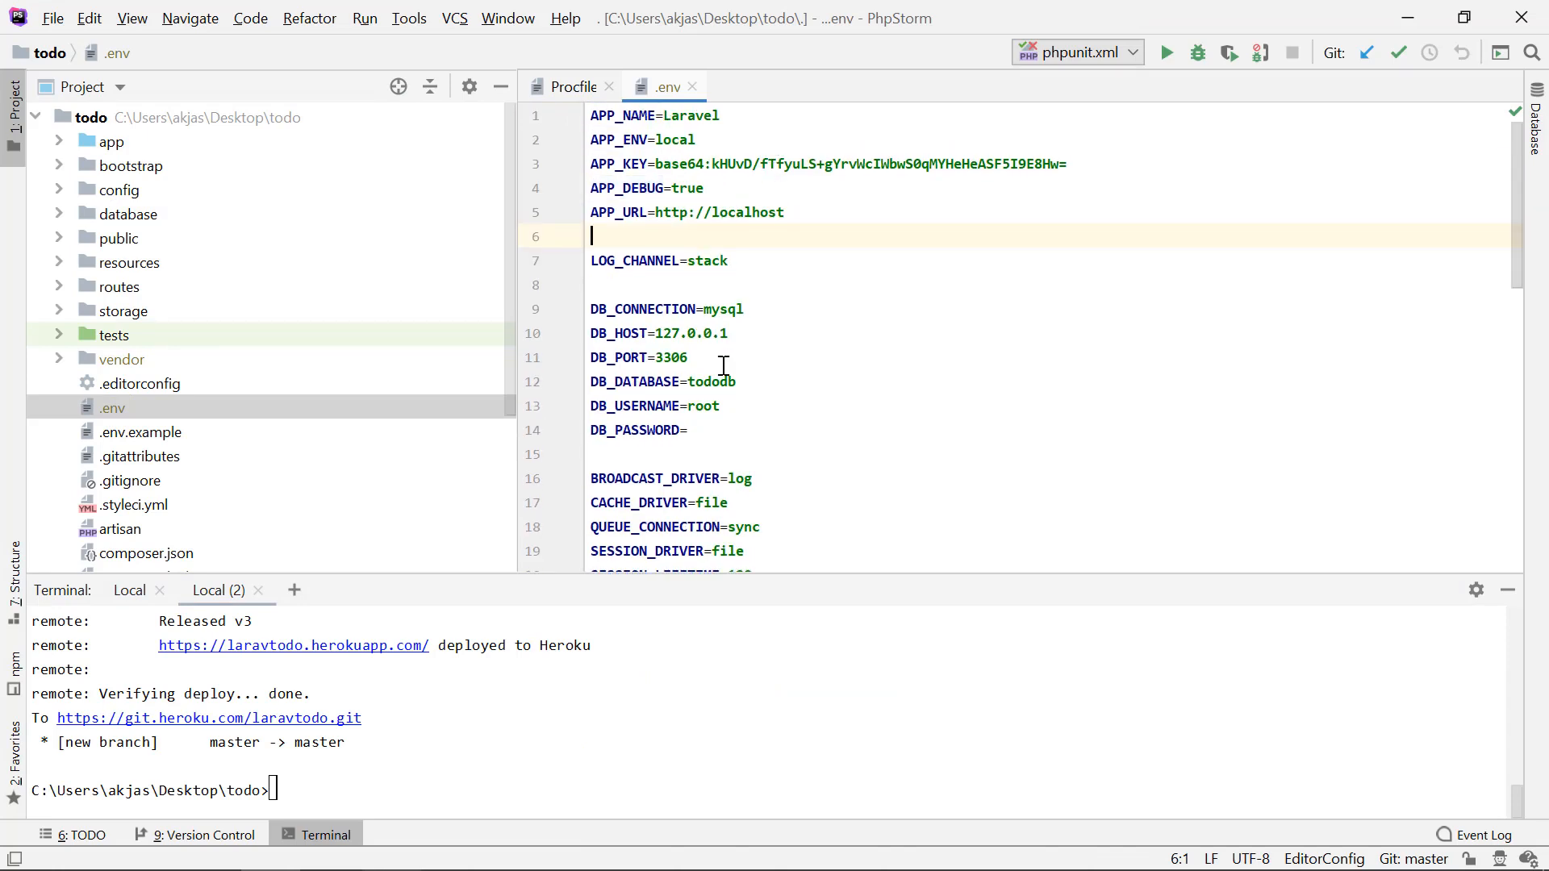
pyautogui.moveTo(852, 218); pyautogui.dragTo(530, 113)
pyautogui.click(857, 259)
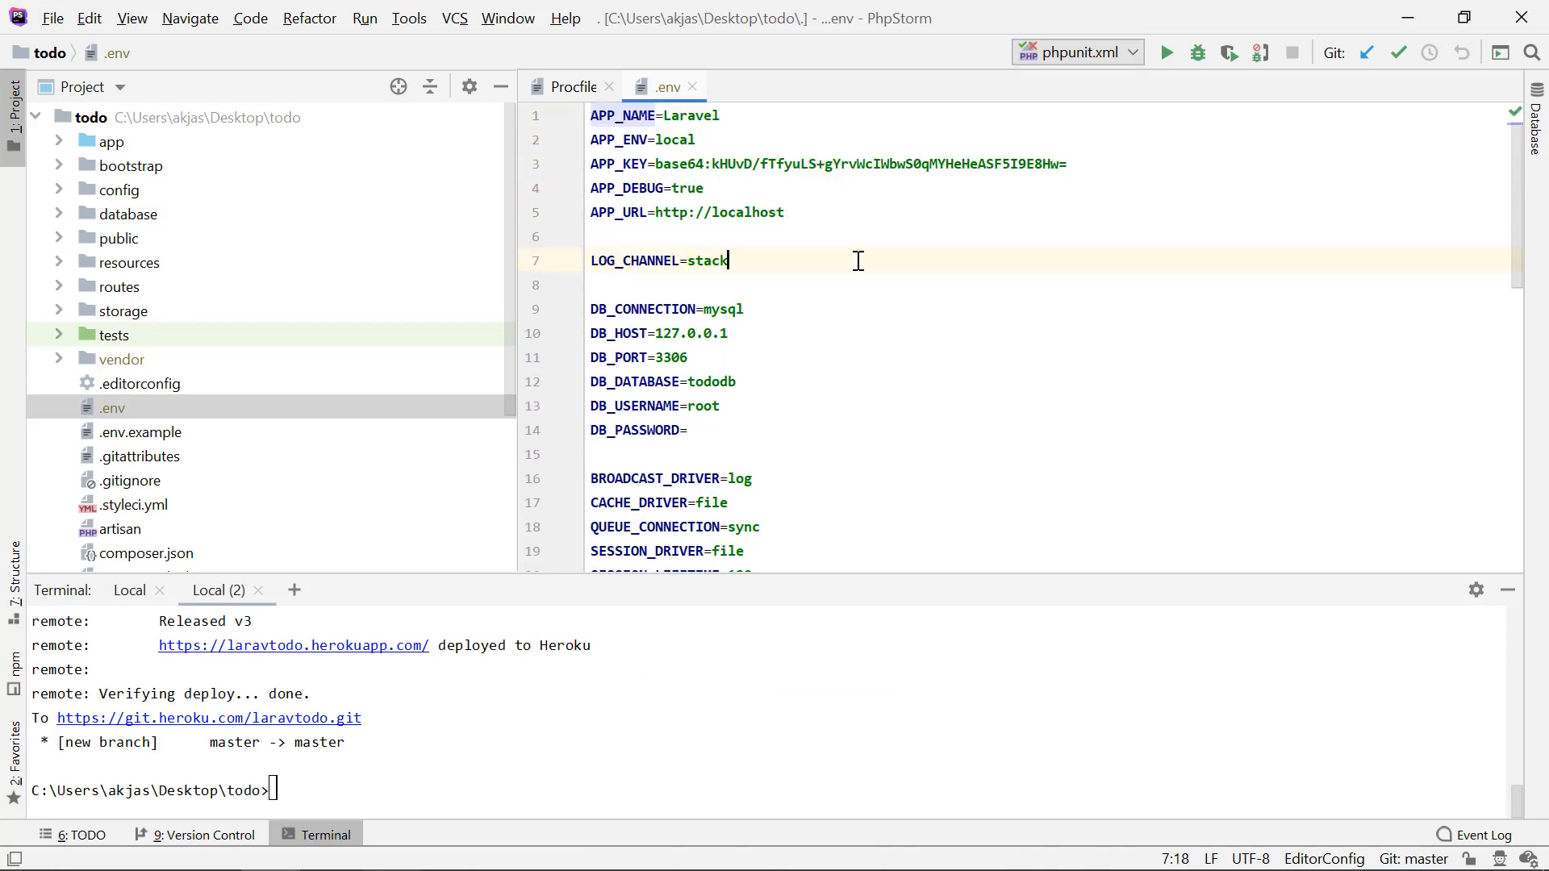
# Step: Switch from the .env file to the browser and load heroku.com in the Heroku login page's tab
pyautogui.moveTo(804, 204); pyautogui.dragTo(589, 116)
pyautogui.hotkey('alt', 'Tab')
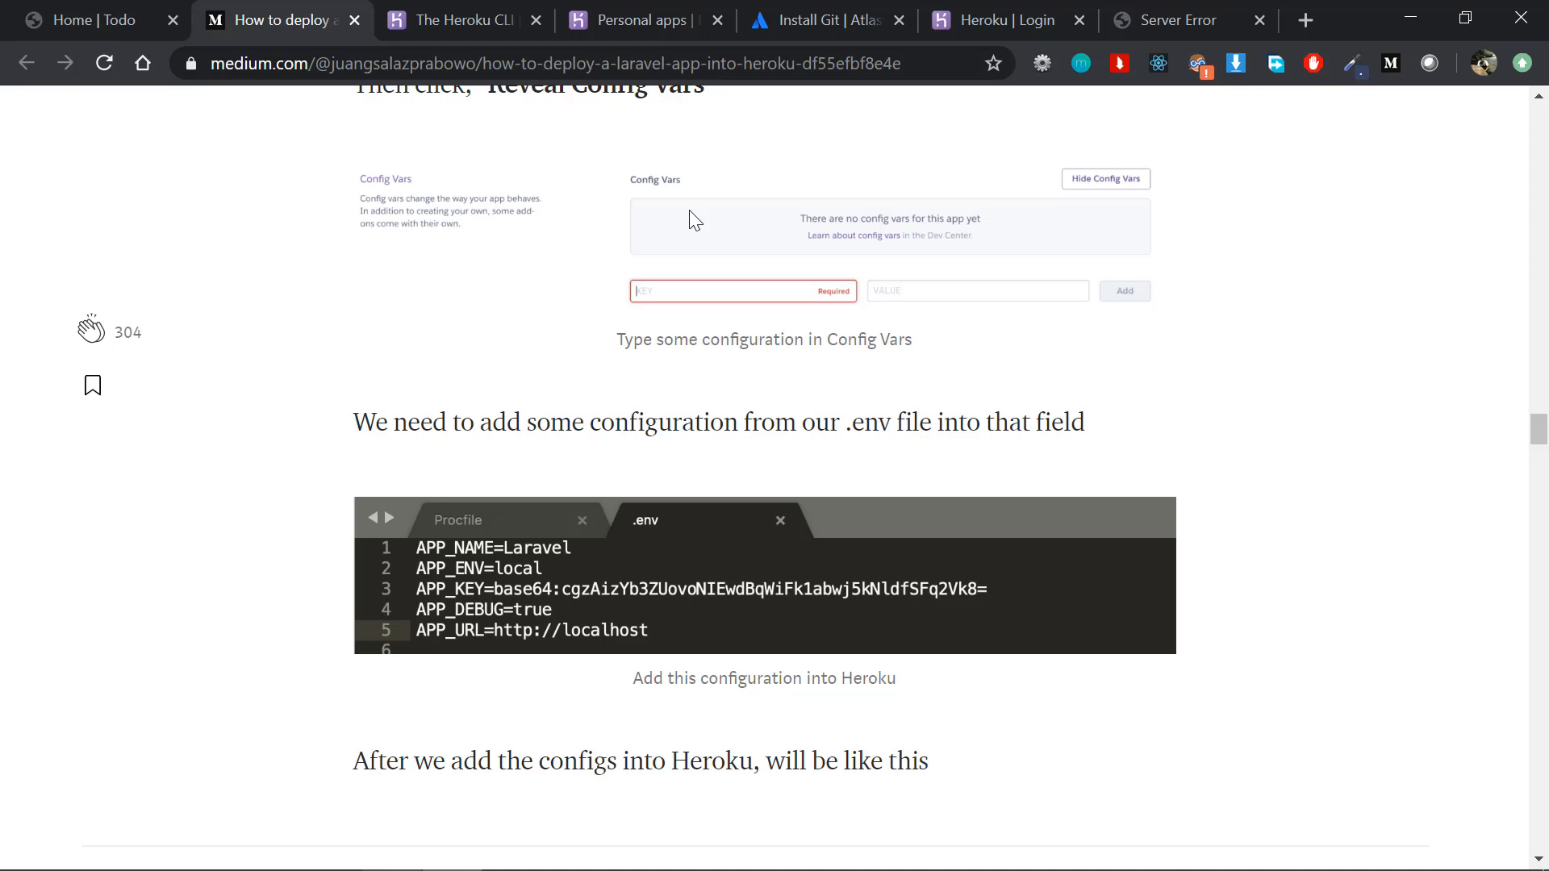
pyautogui.click(964, 38)
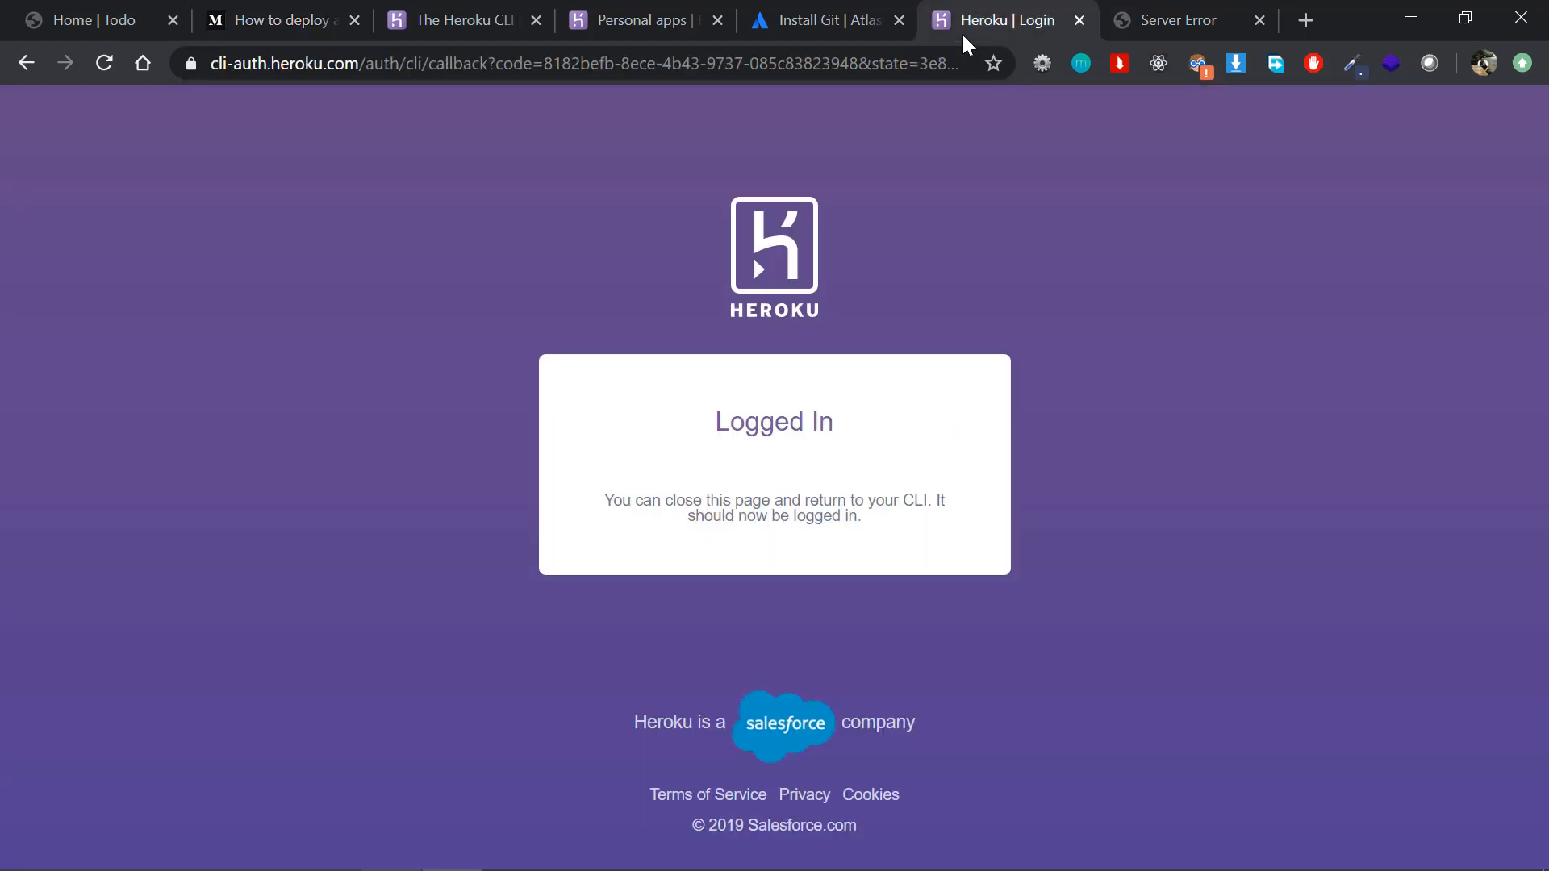
pyautogui.click(911, 75)
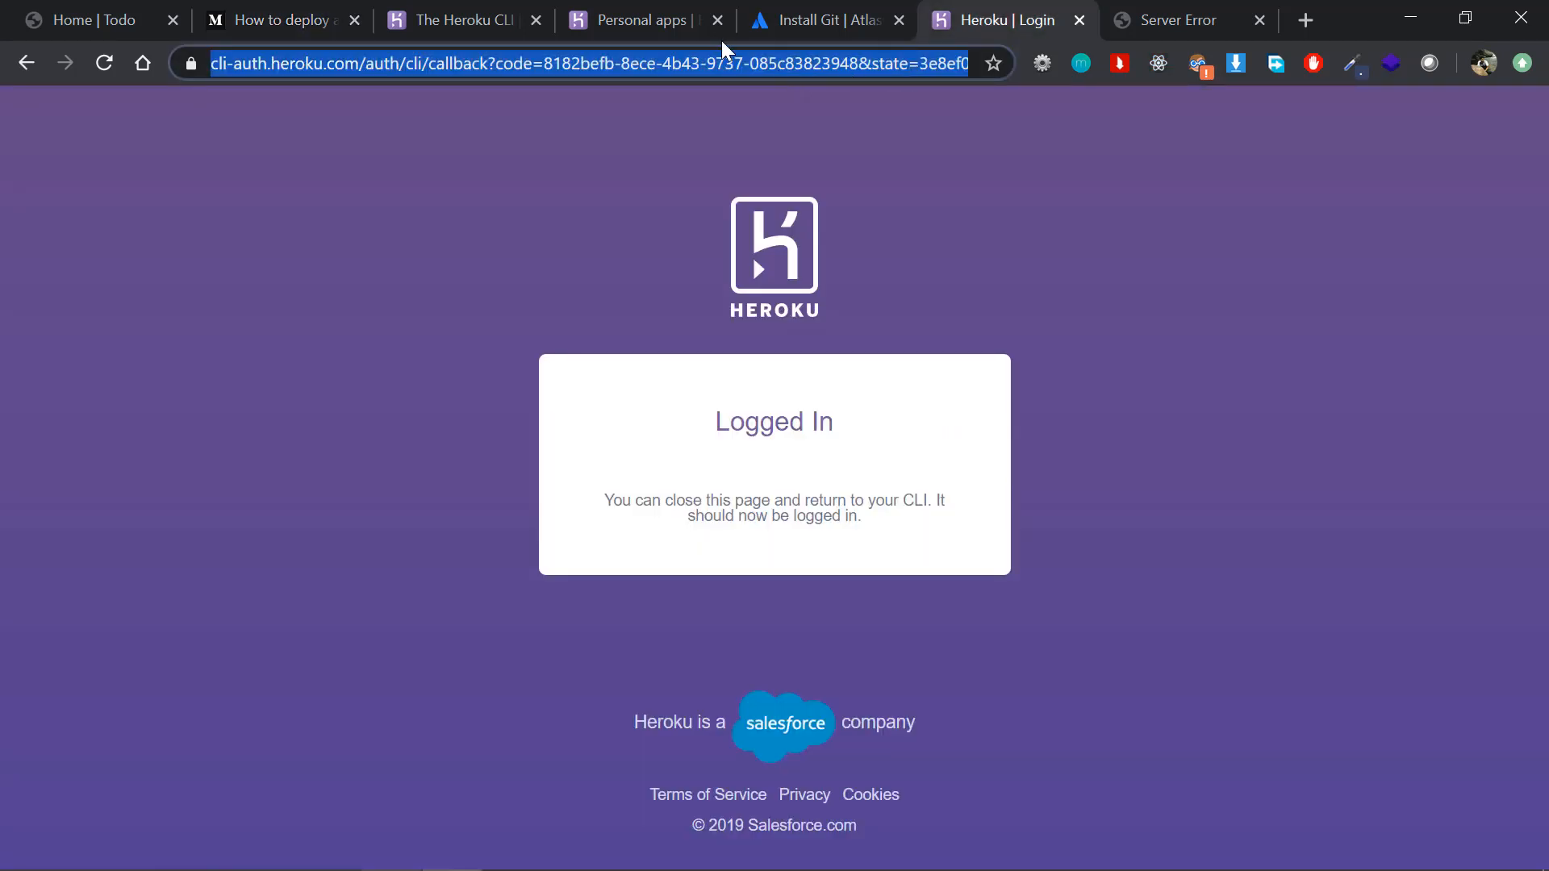
pyautogui.click(669, 26)
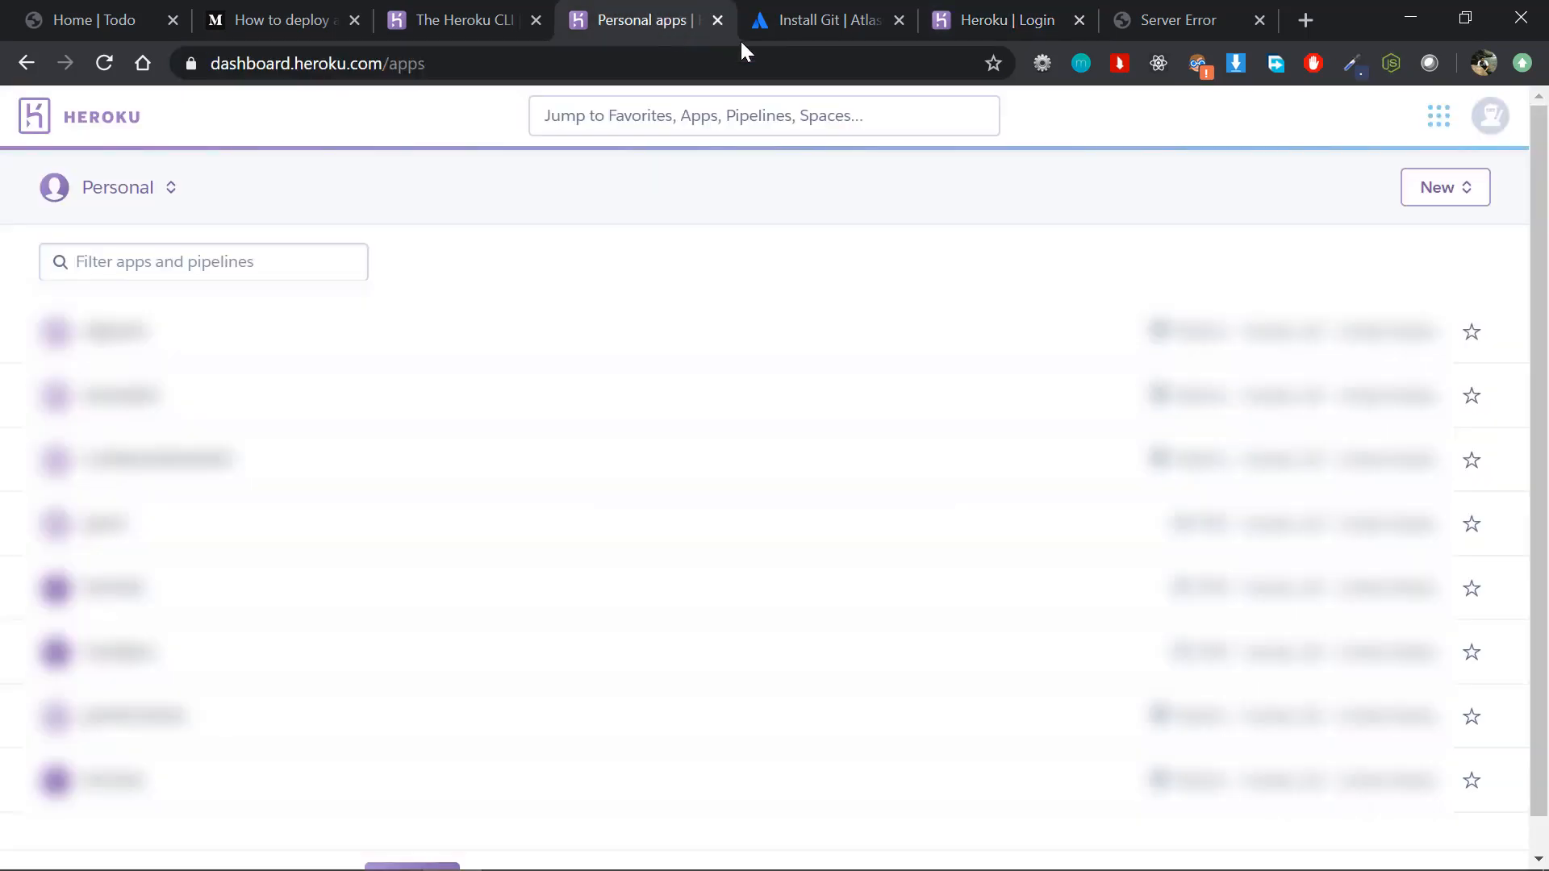
pyautogui.click(961, 31)
pyautogui.write('heroku')
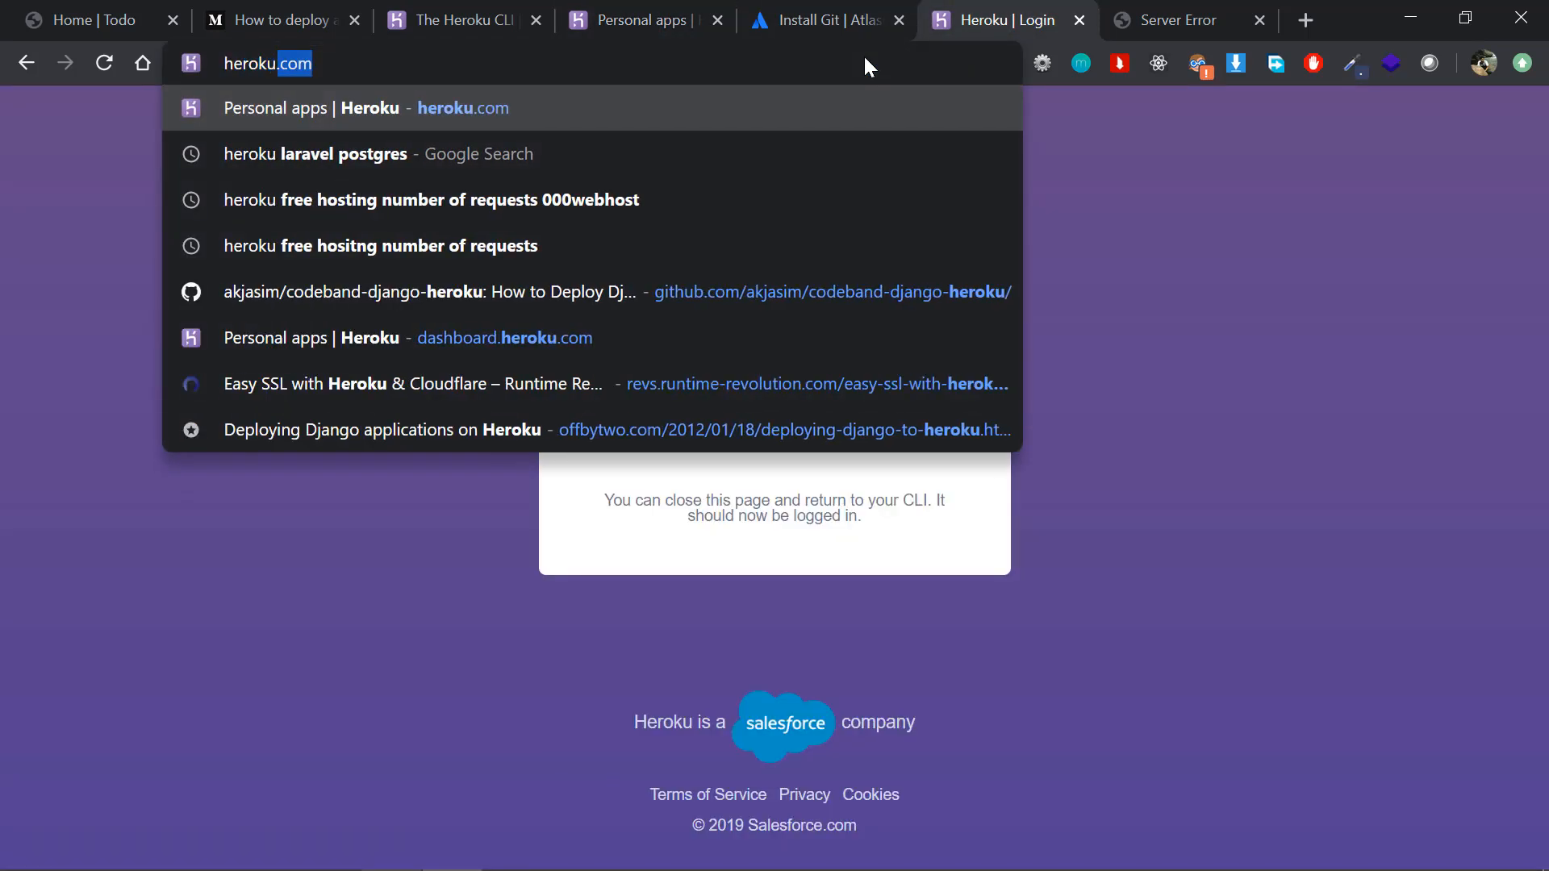
pyautogui.press('Return')
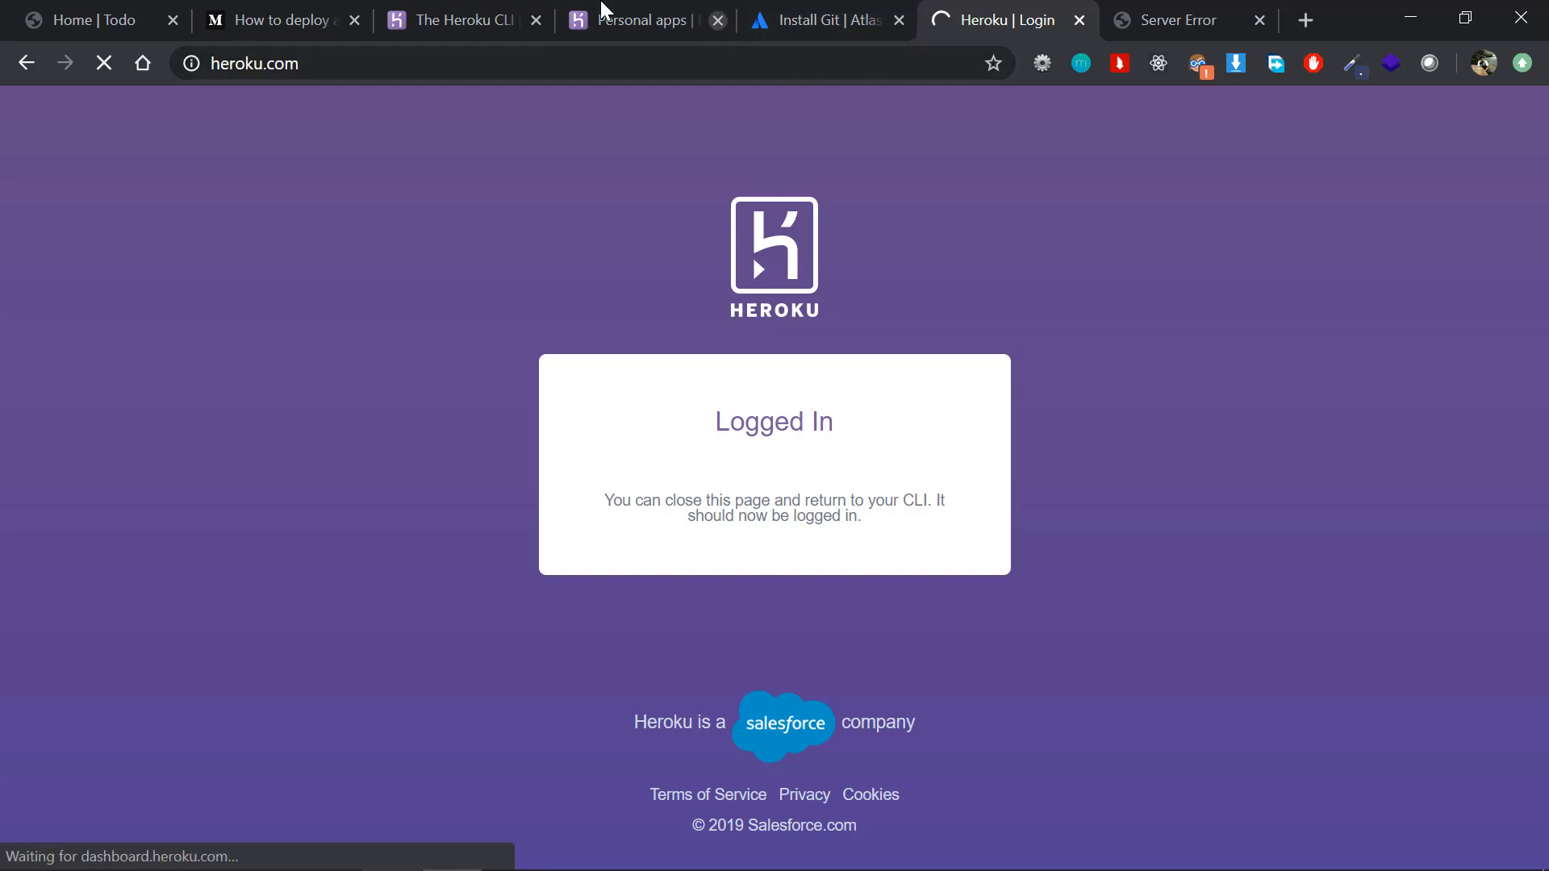
# Step: Reload the existing Personal apps dashboard page and open the laravtodo app
pyautogui.click(604, 15)
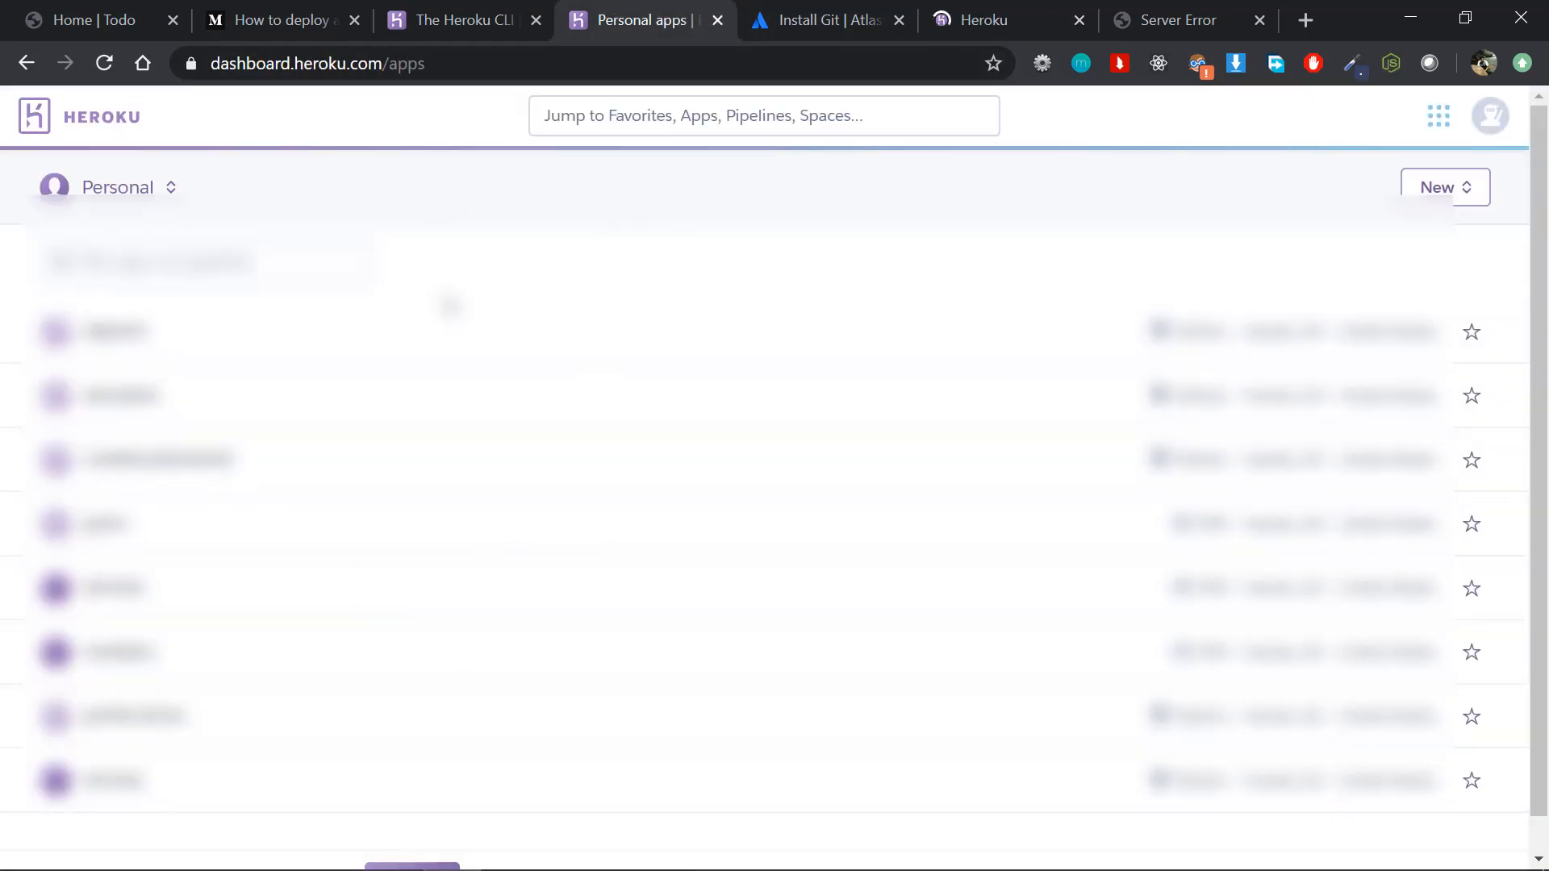
pyautogui.scroll(-1, 174, 492)
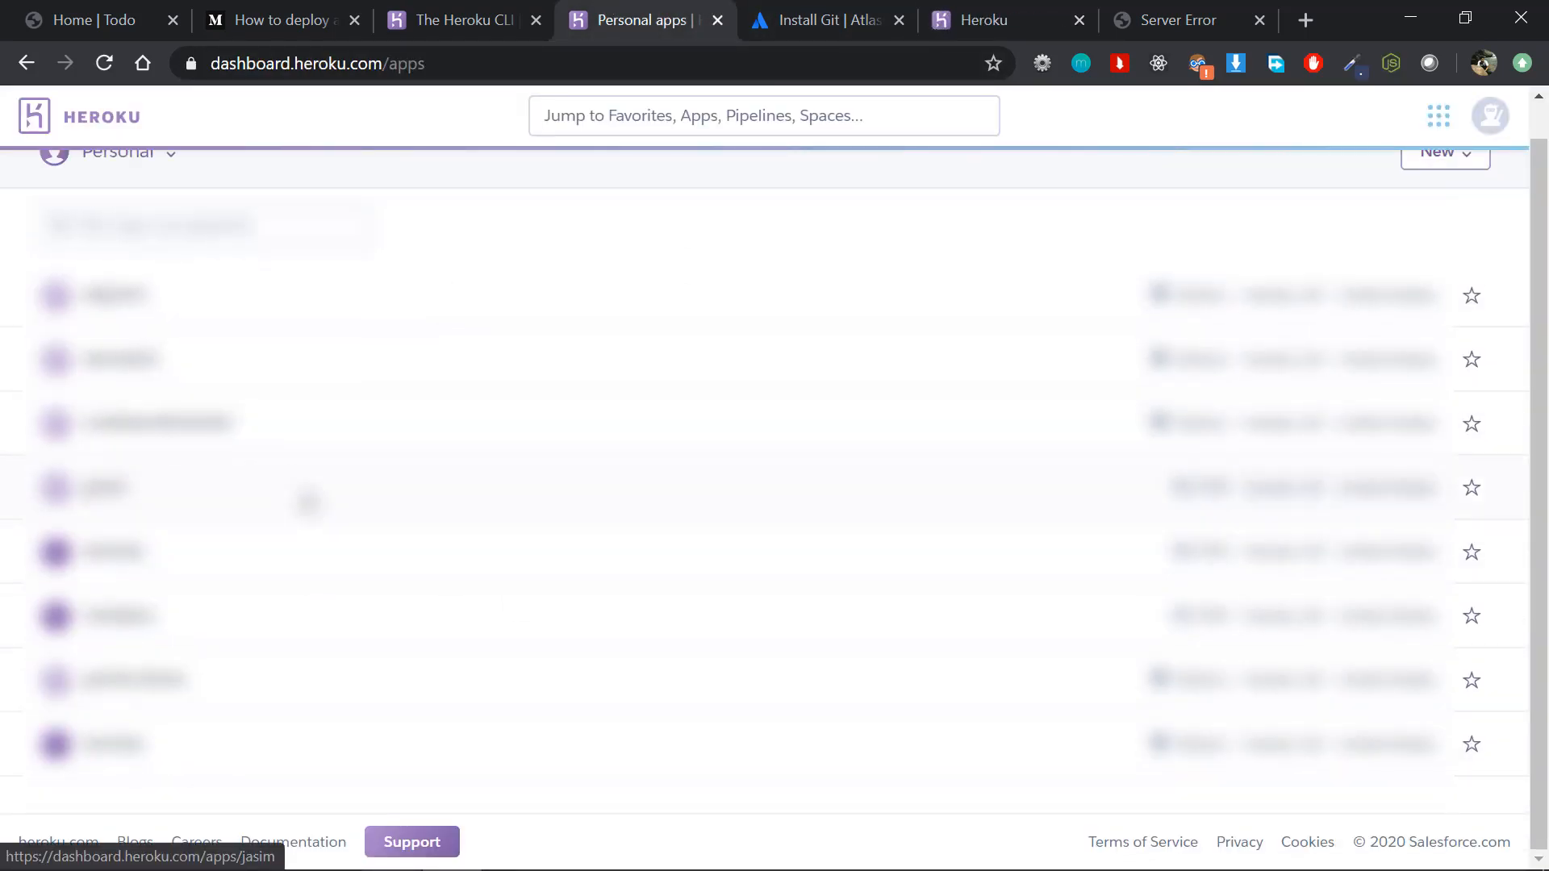
pyautogui.click(105, 64)
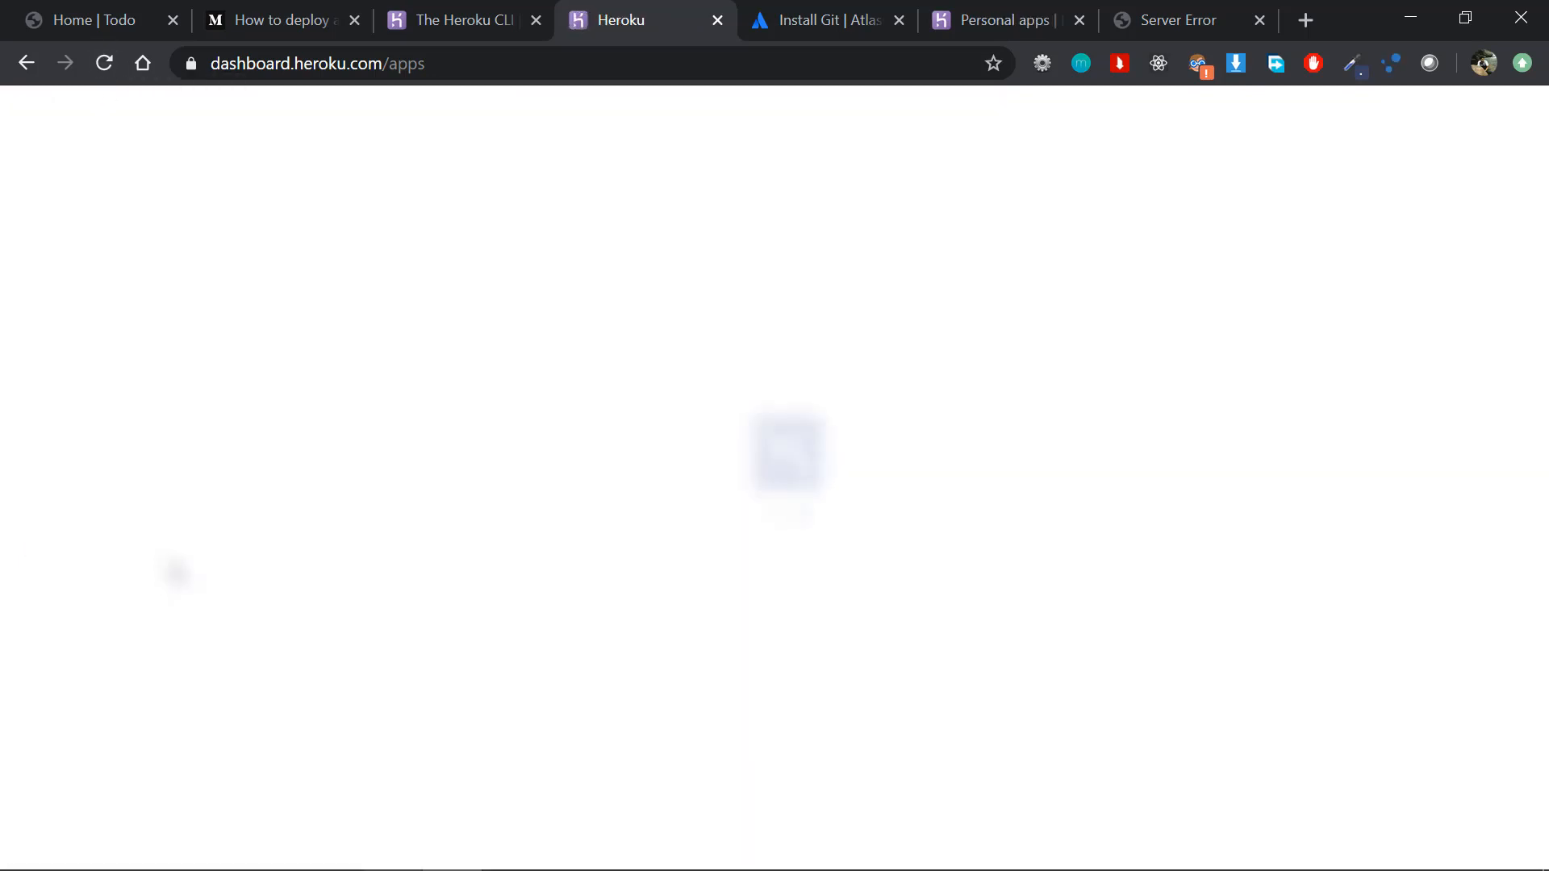
pyautogui.scroll(-2, 176, 571)
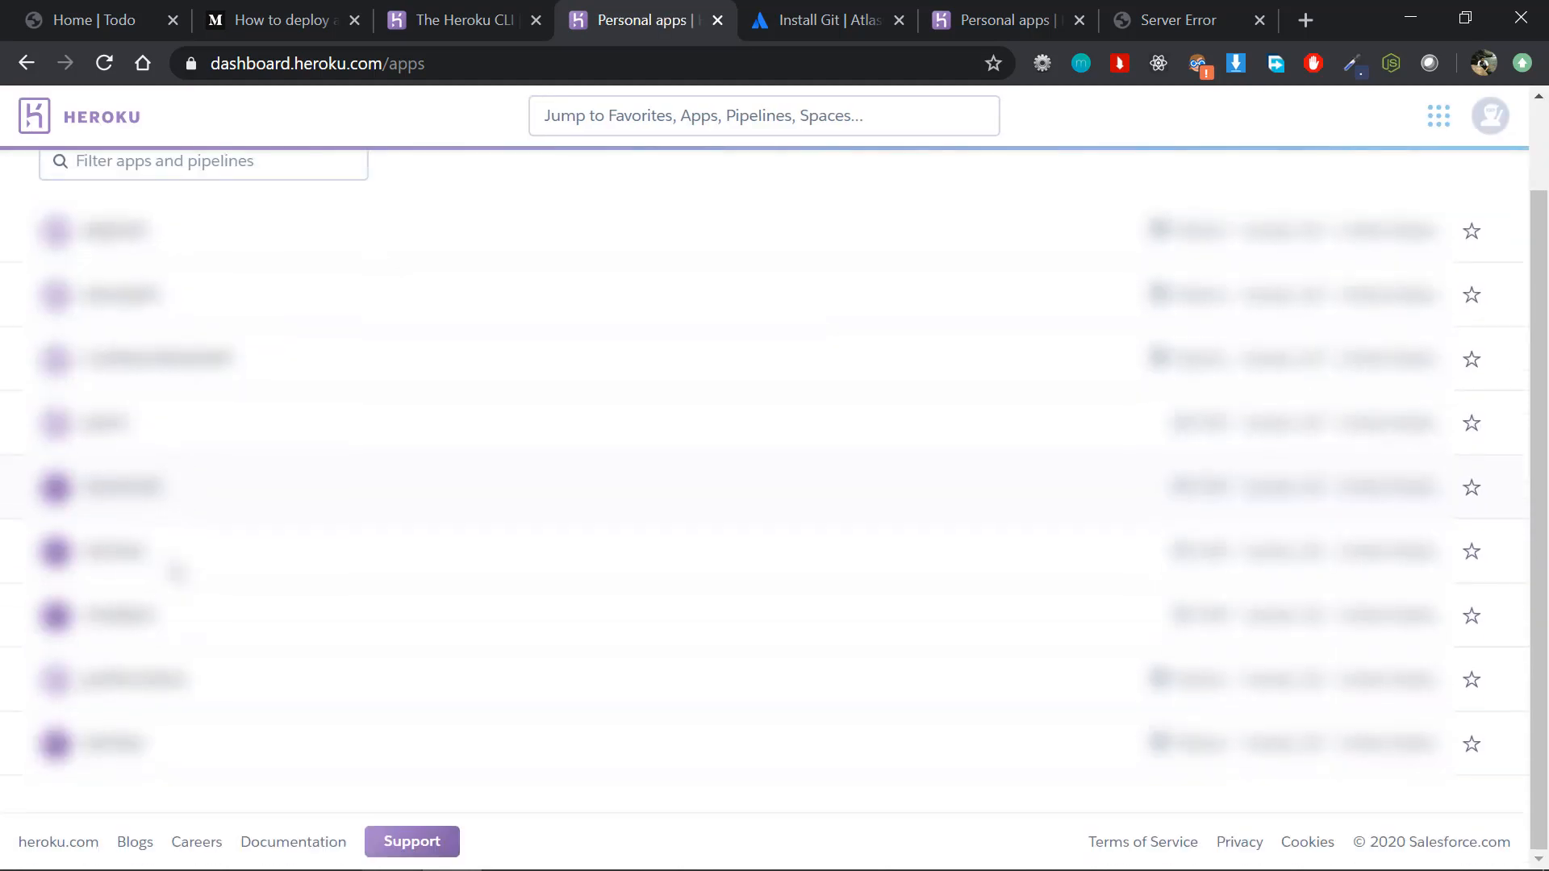
pyautogui.click(122, 492)
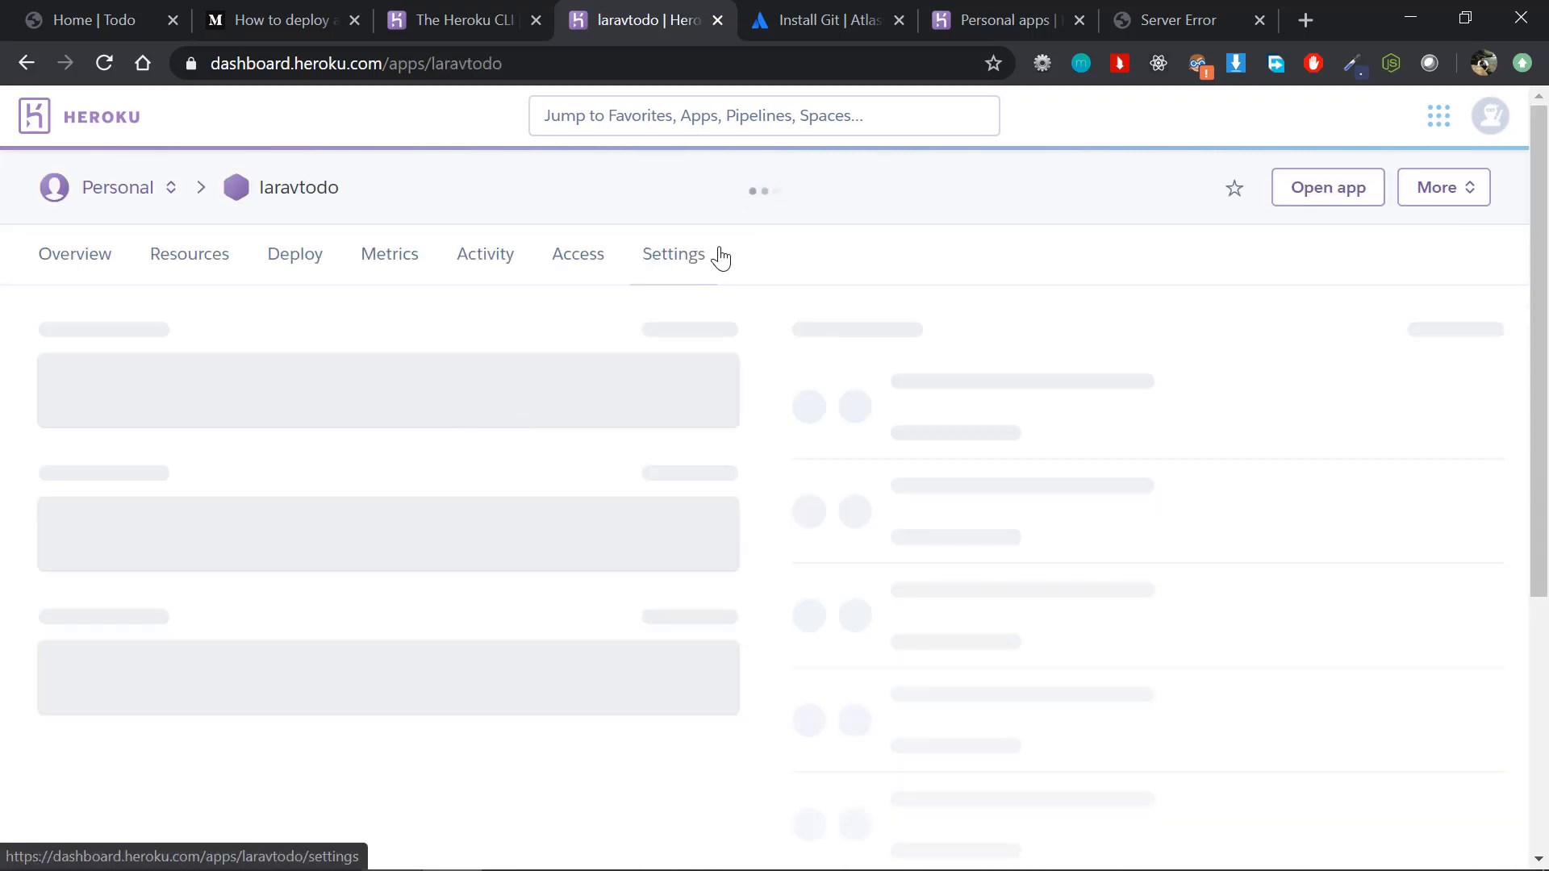
# Step: Open the laravtodo app's settings and reveal its config vars
pyautogui.click(690, 259)
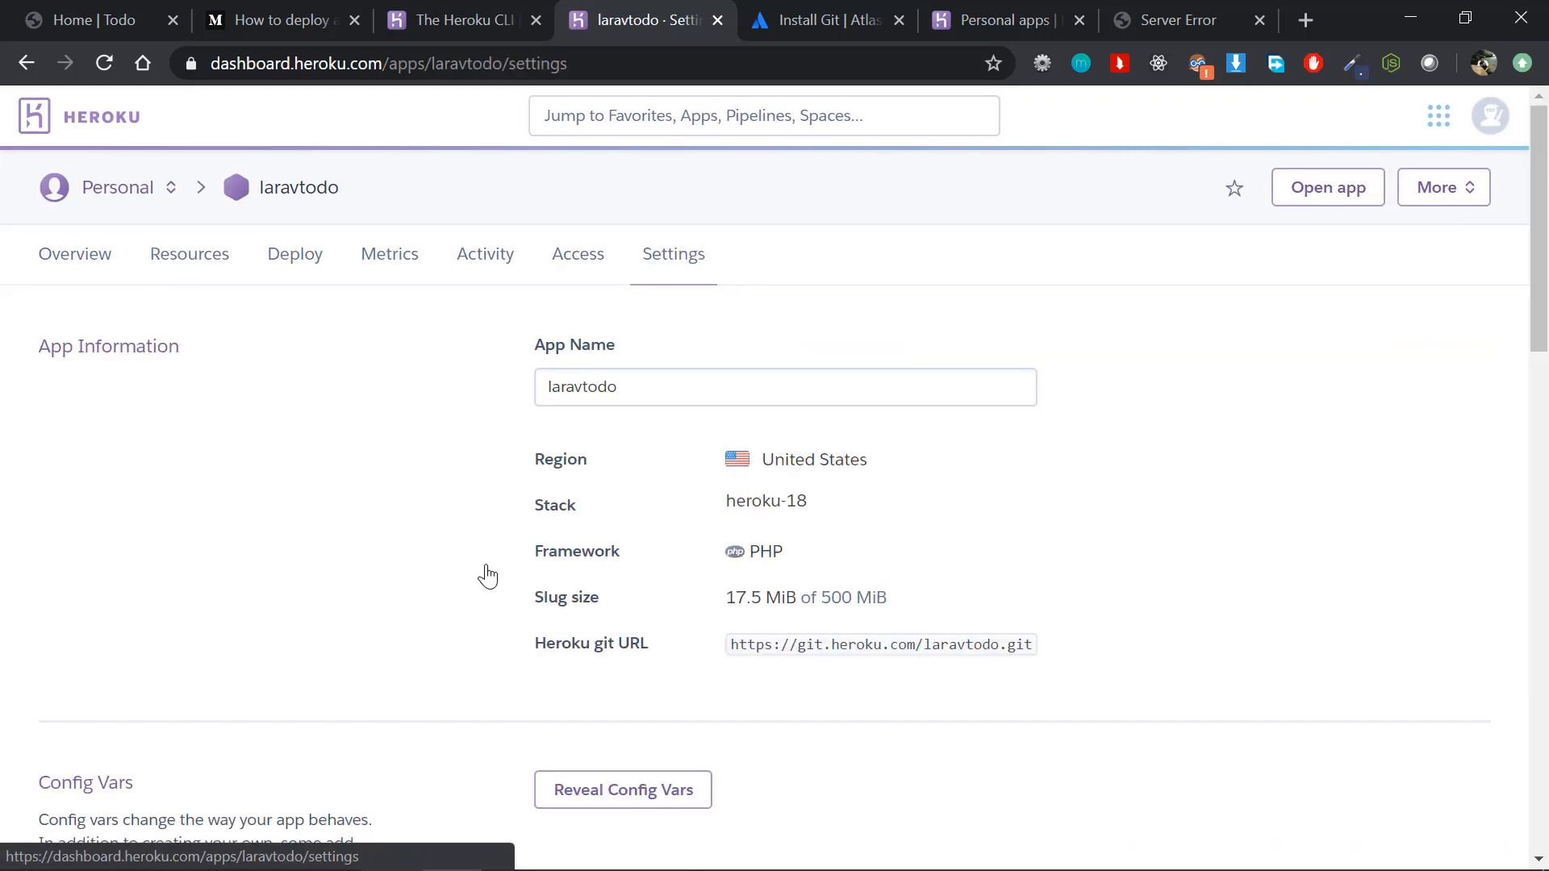
pyautogui.scroll(-6, 484, 574)
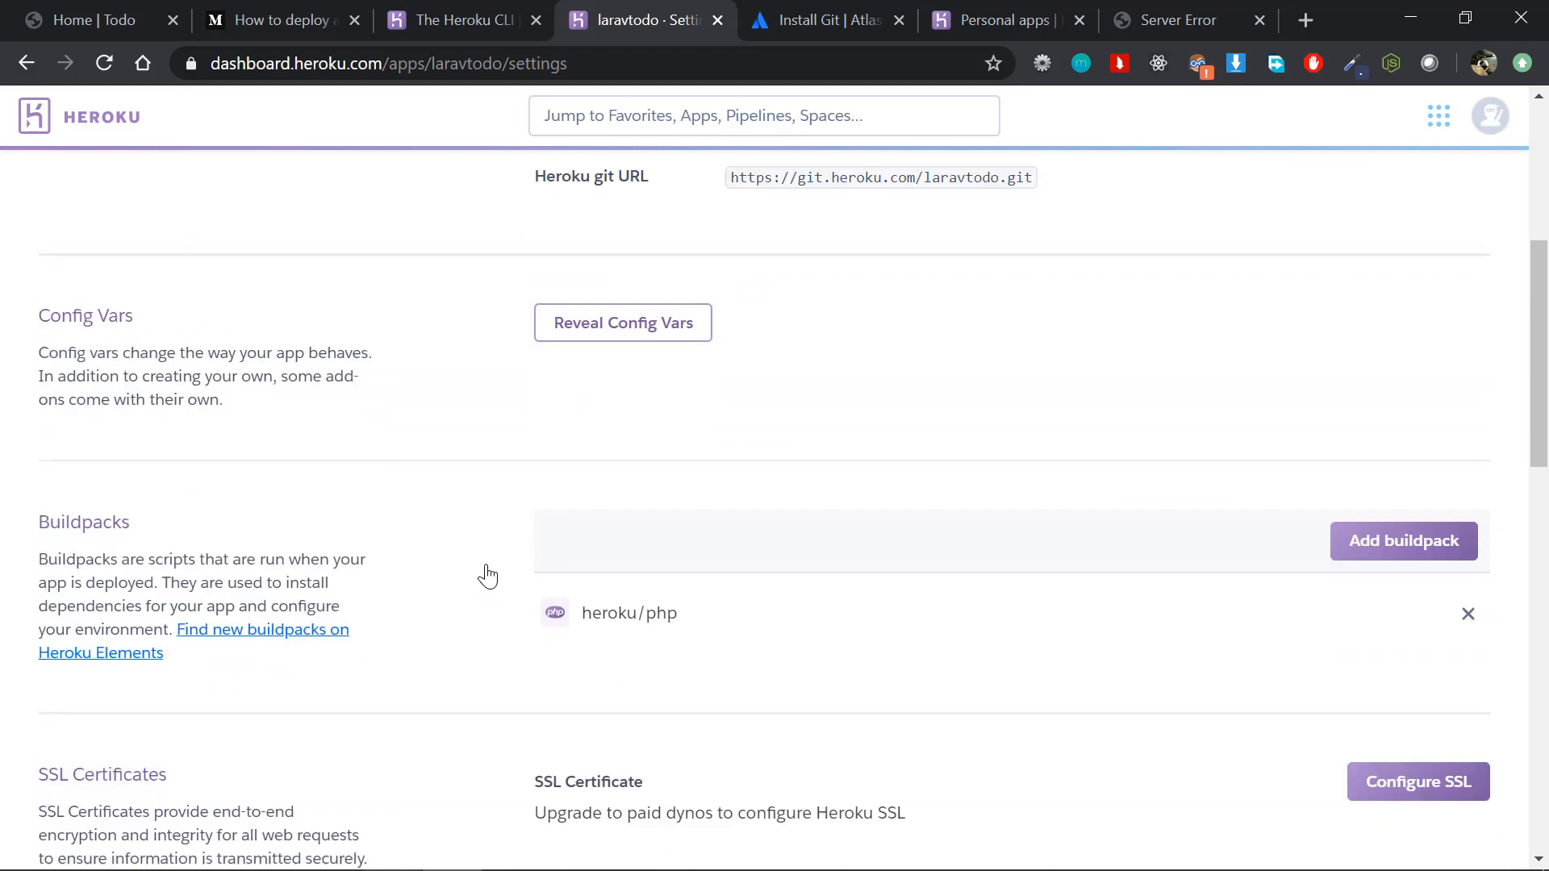
pyautogui.click(609, 327)
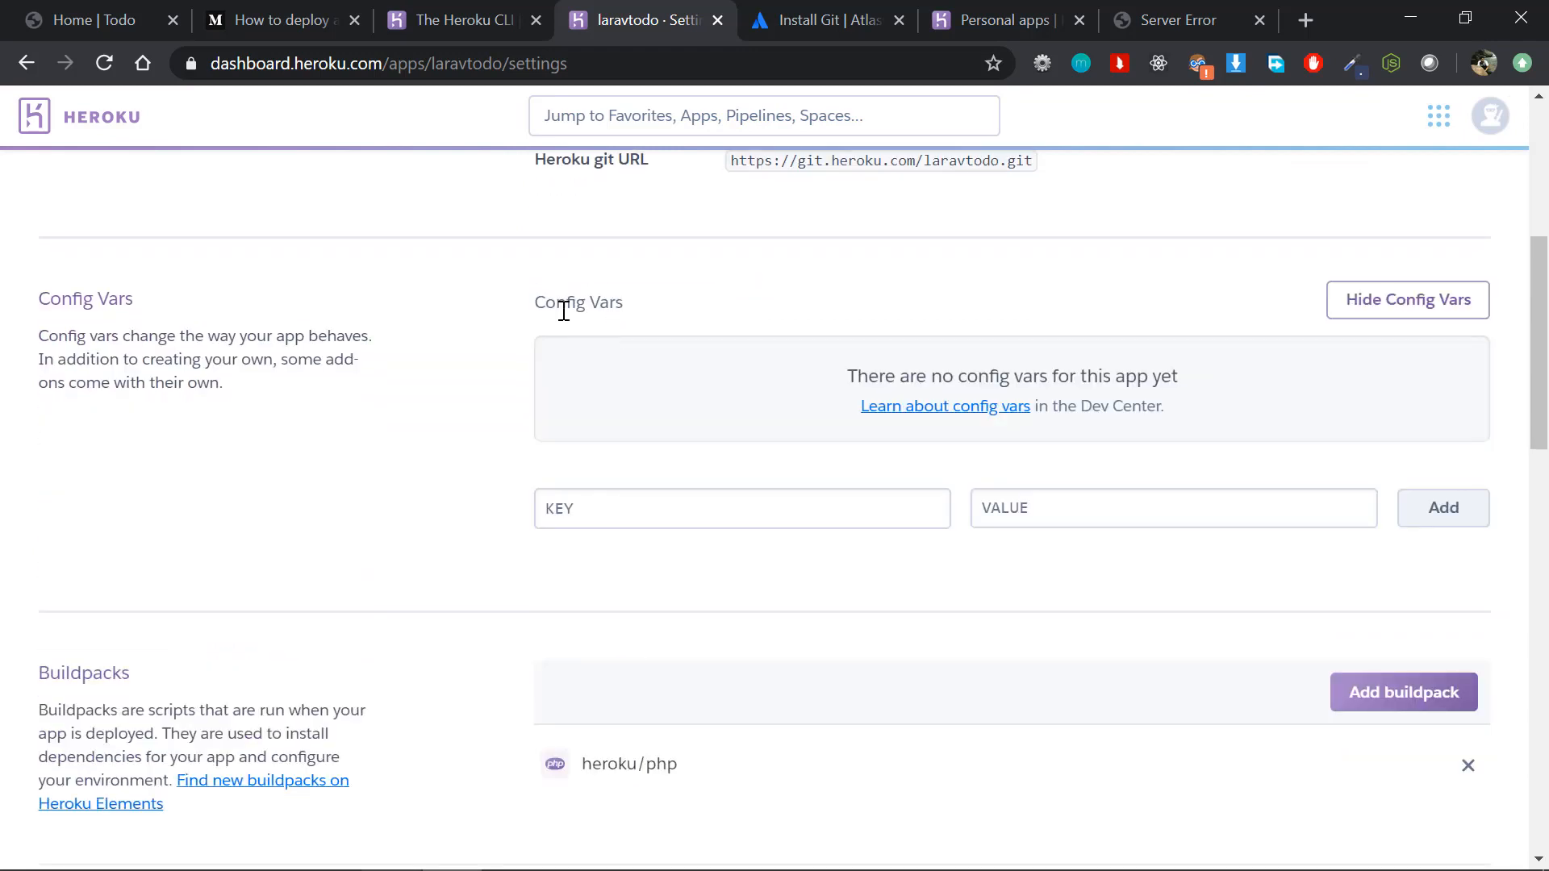
# Step: Copy the APP_KEY name from the .env file in PhpStorm into the key field of a new Heroku config var
pyautogui.click(602, 526)
pyautogui.hotkey('alt', 'Tab')
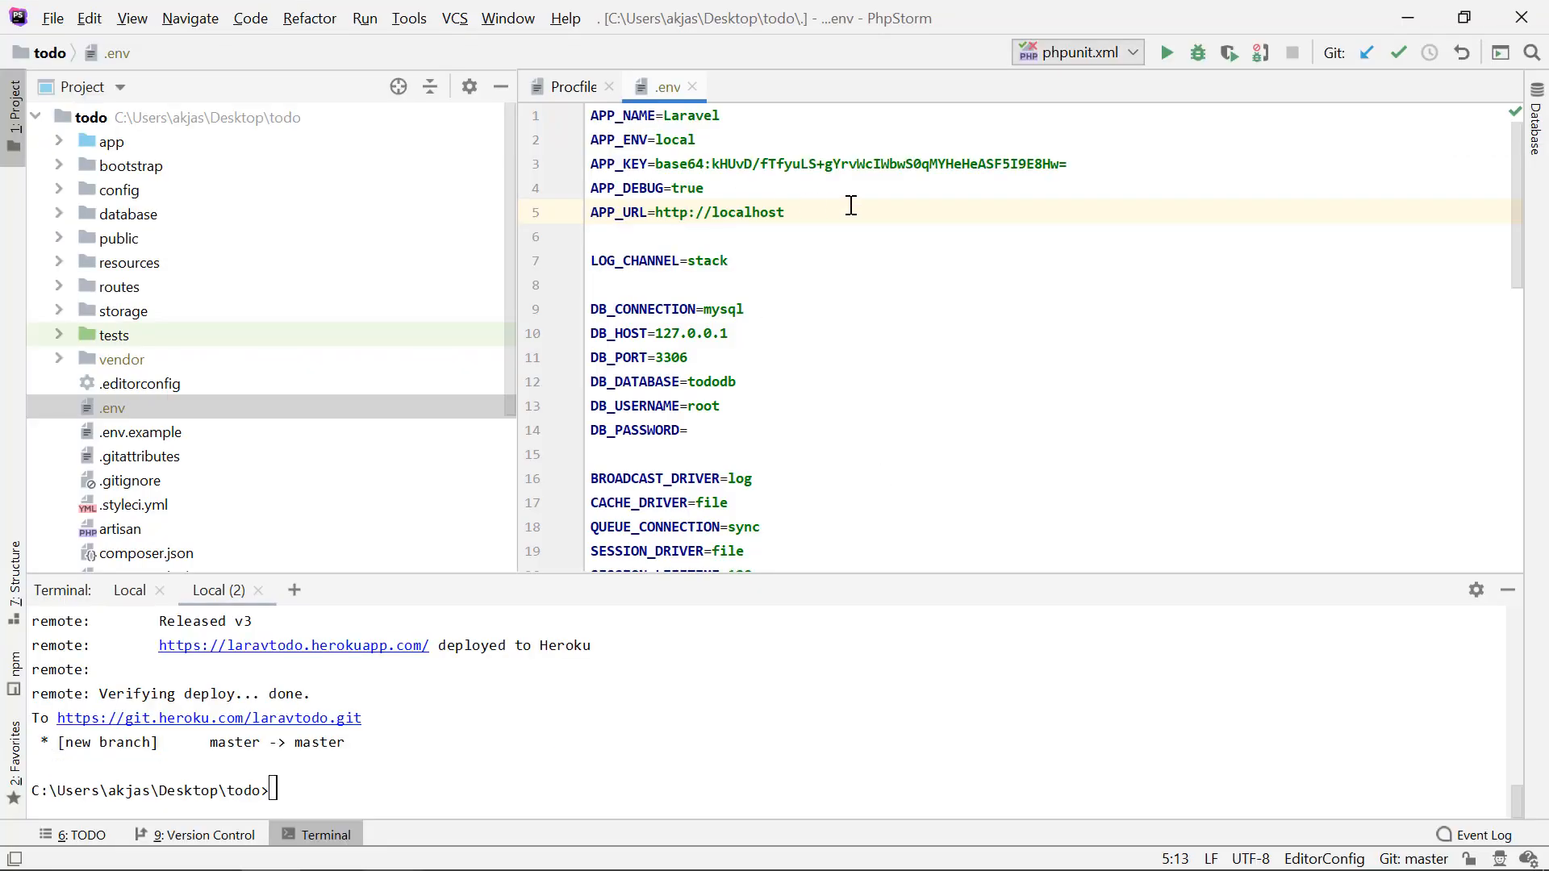
pyautogui.hotkey('alt', 'Tab')
pyautogui.hotkey('alt', 'Tab')
pyautogui.doubleClick(642, 163)
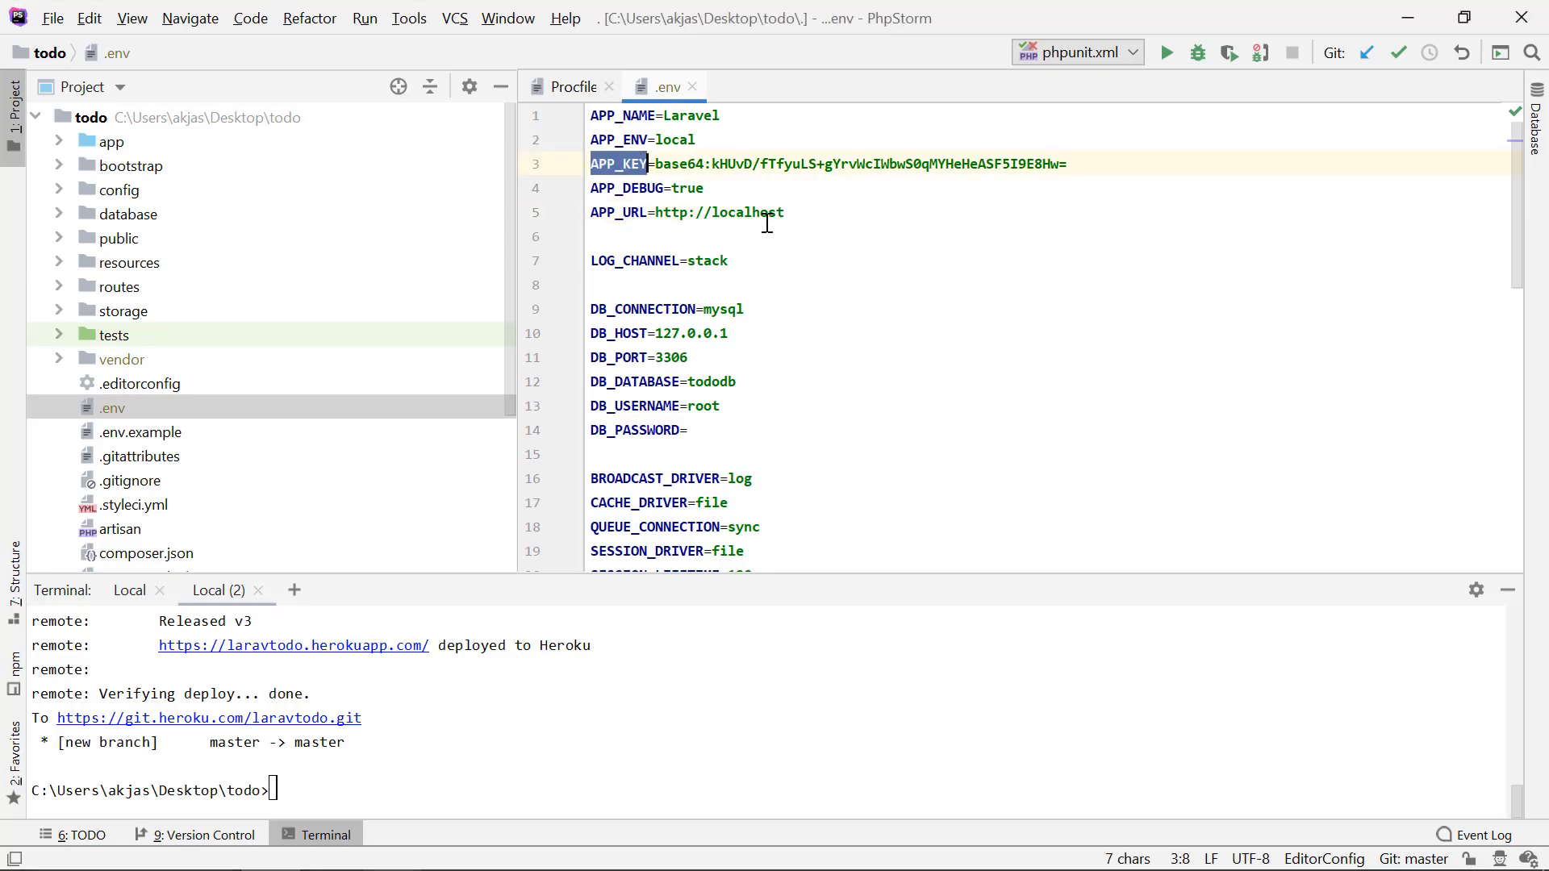
pyautogui.hotkey('ctrl', 'c')
pyautogui.hotkey('alt', 'Tab')
pyautogui.click(646, 516)
pyautogui.hotkey('ctrl', 'v')
pyautogui.click(1014, 515)
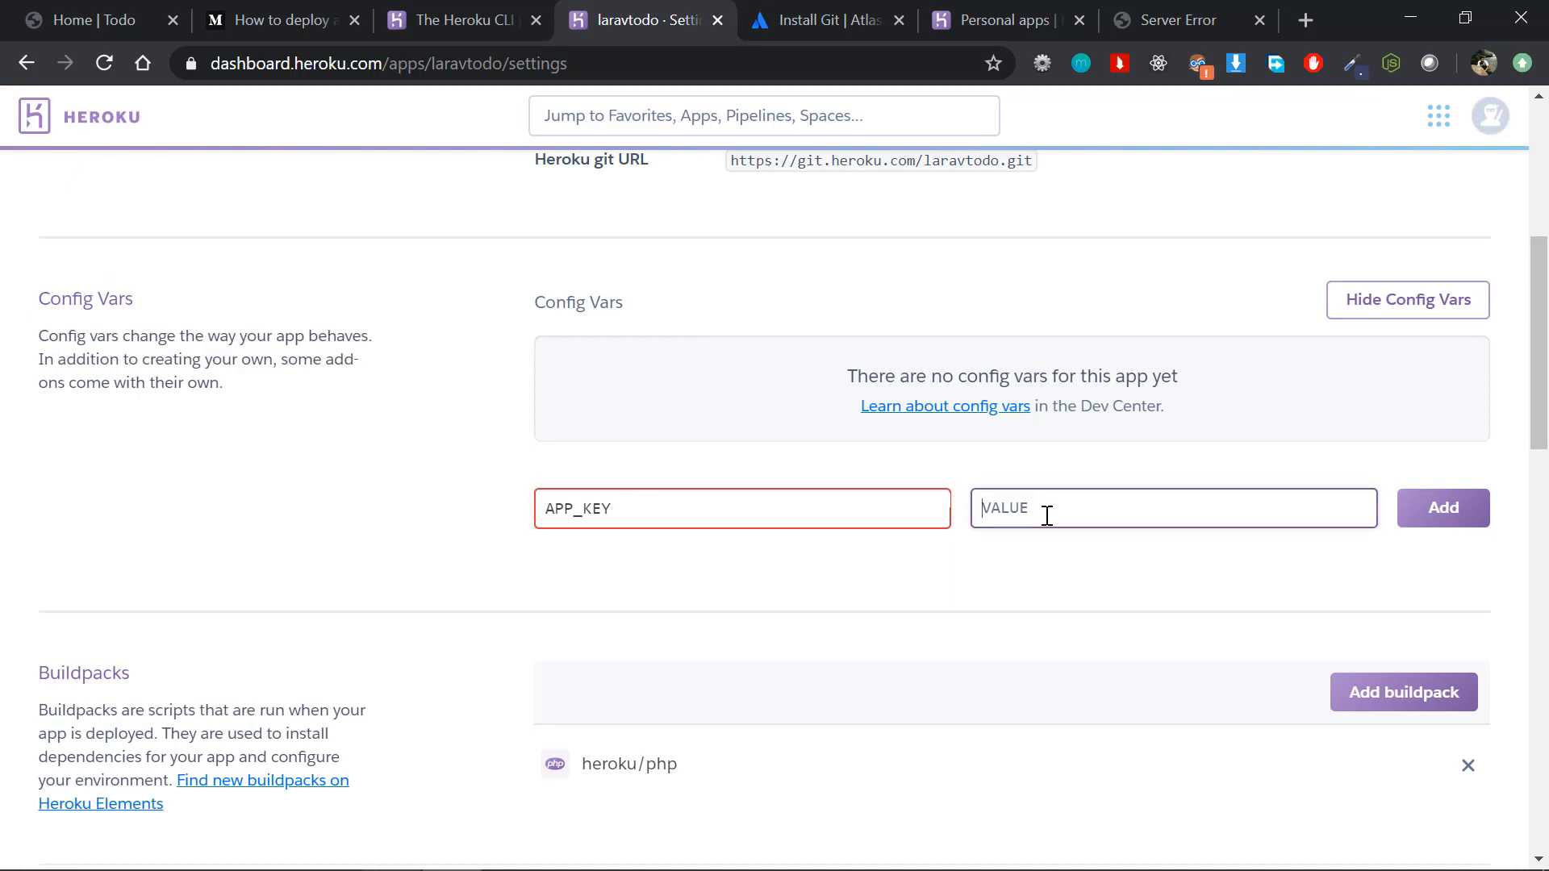
# Step: Return to PhpStorm and examine the APP_KEY value in the .env file
pyautogui.hotkey('alt', 'Tab')
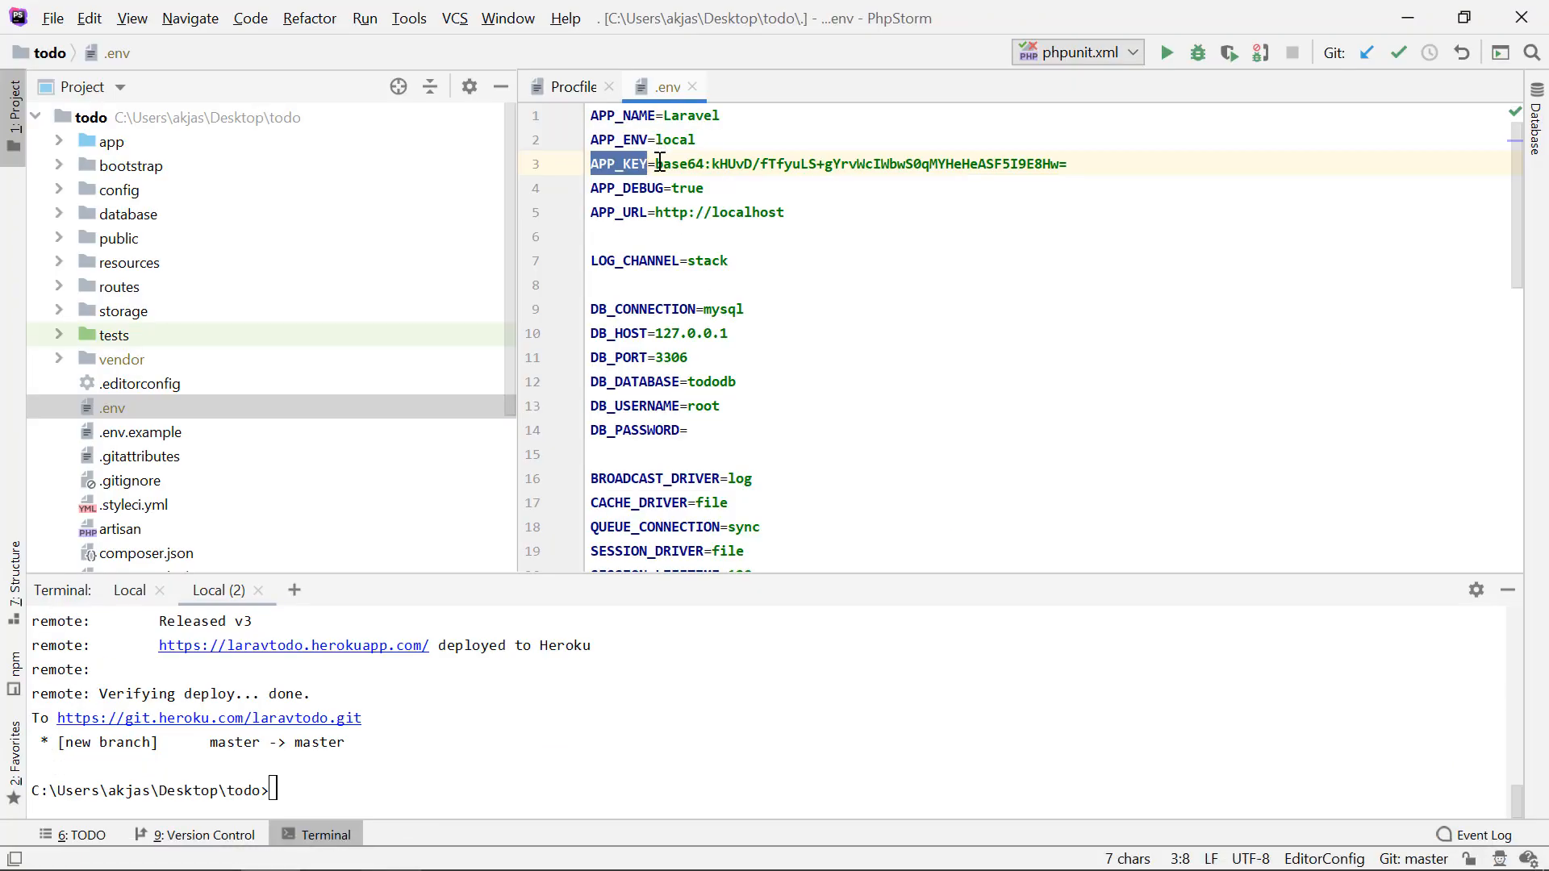
pyautogui.press('Right')
pyautogui.keyDown('shift'); pyautogui.click(1063, 161); pyautogui.keyUp('shift')
pyautogui.press('Right')
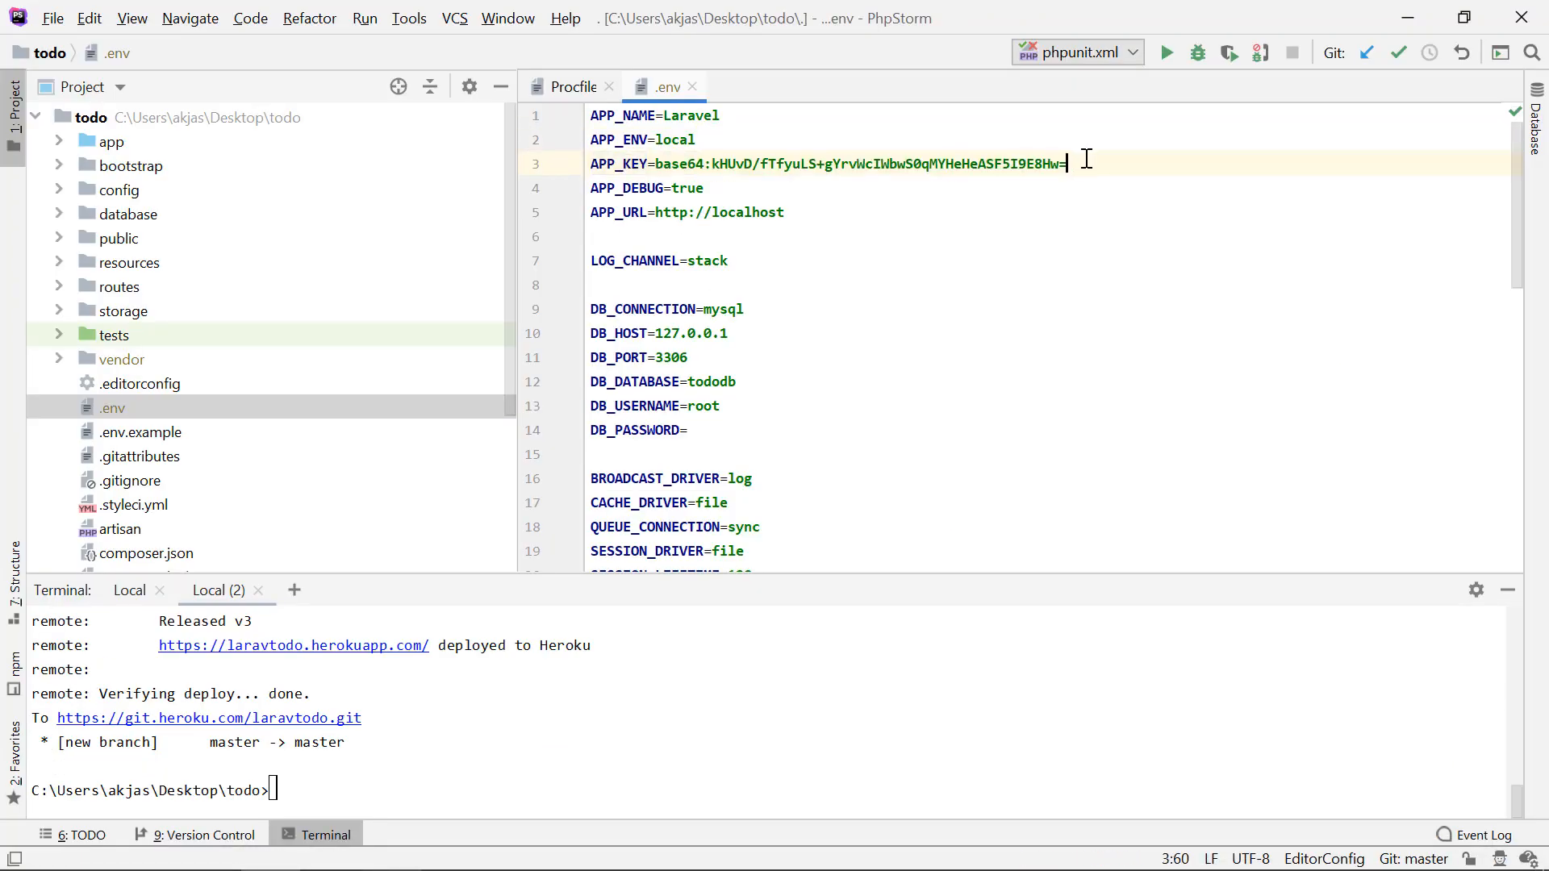
pyautogui.click(791, 781)
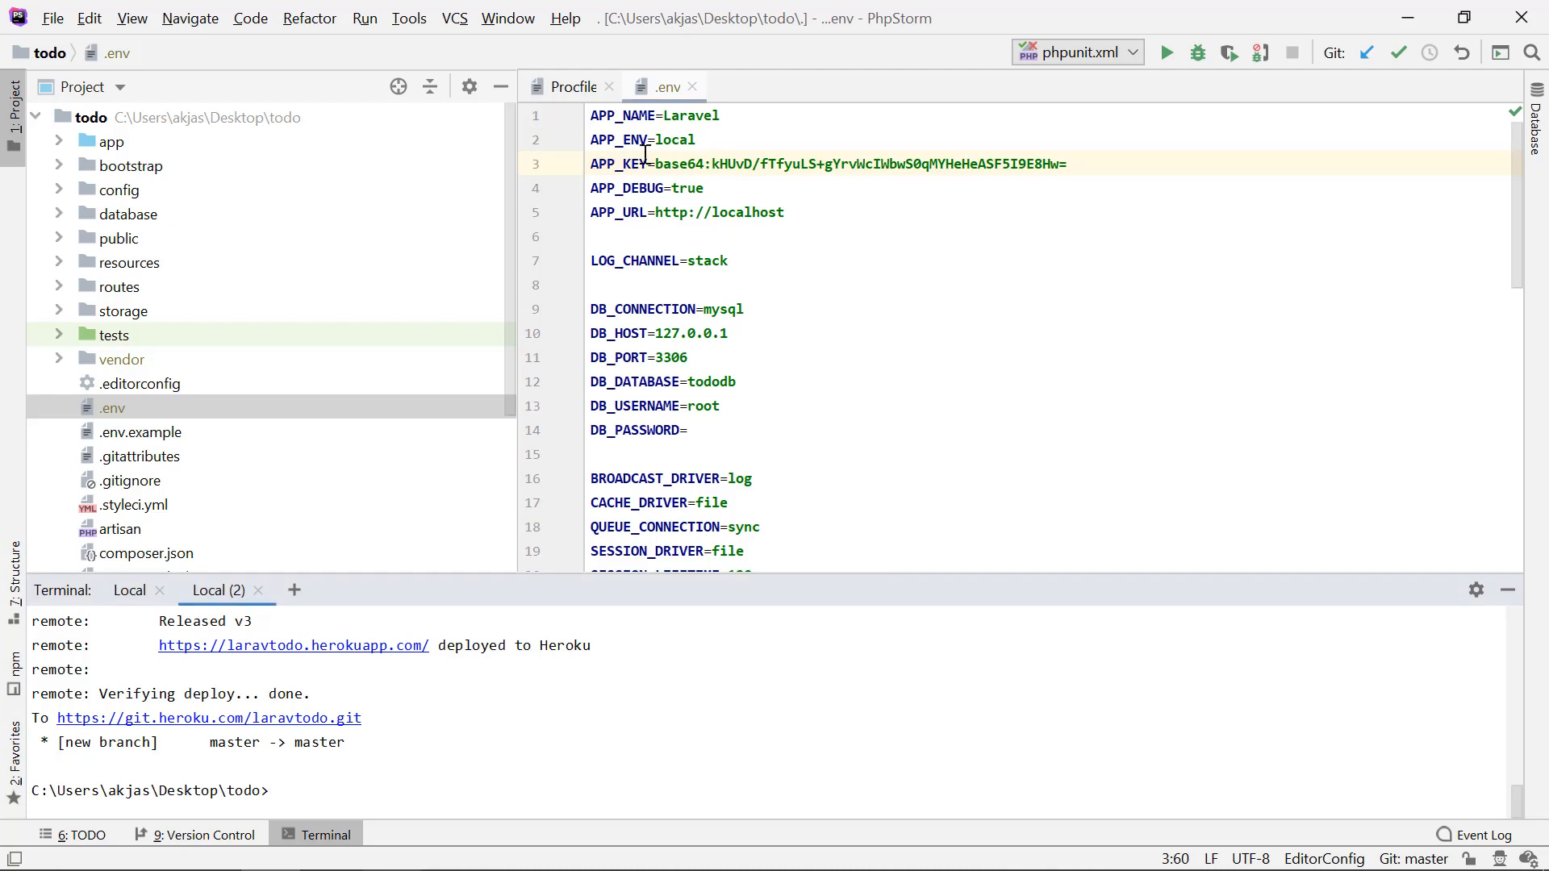
pyautogui.click(706, 184)
pyautogui.doubleClick(769, 164)
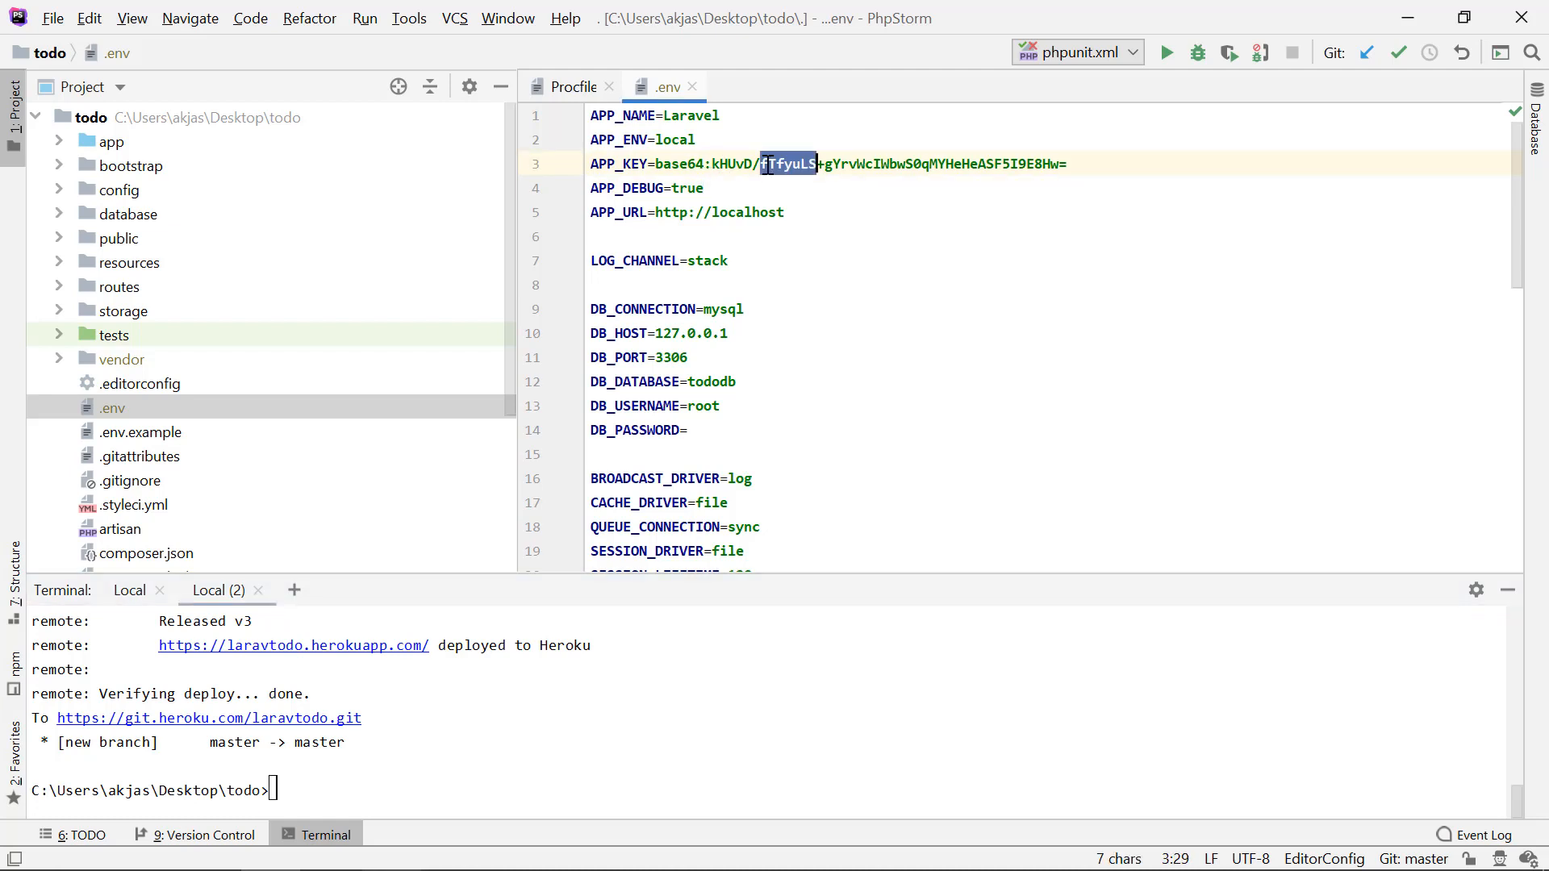
pyautogui.moveTo(659, 167); pyautogui.dragTo(1082, 174)
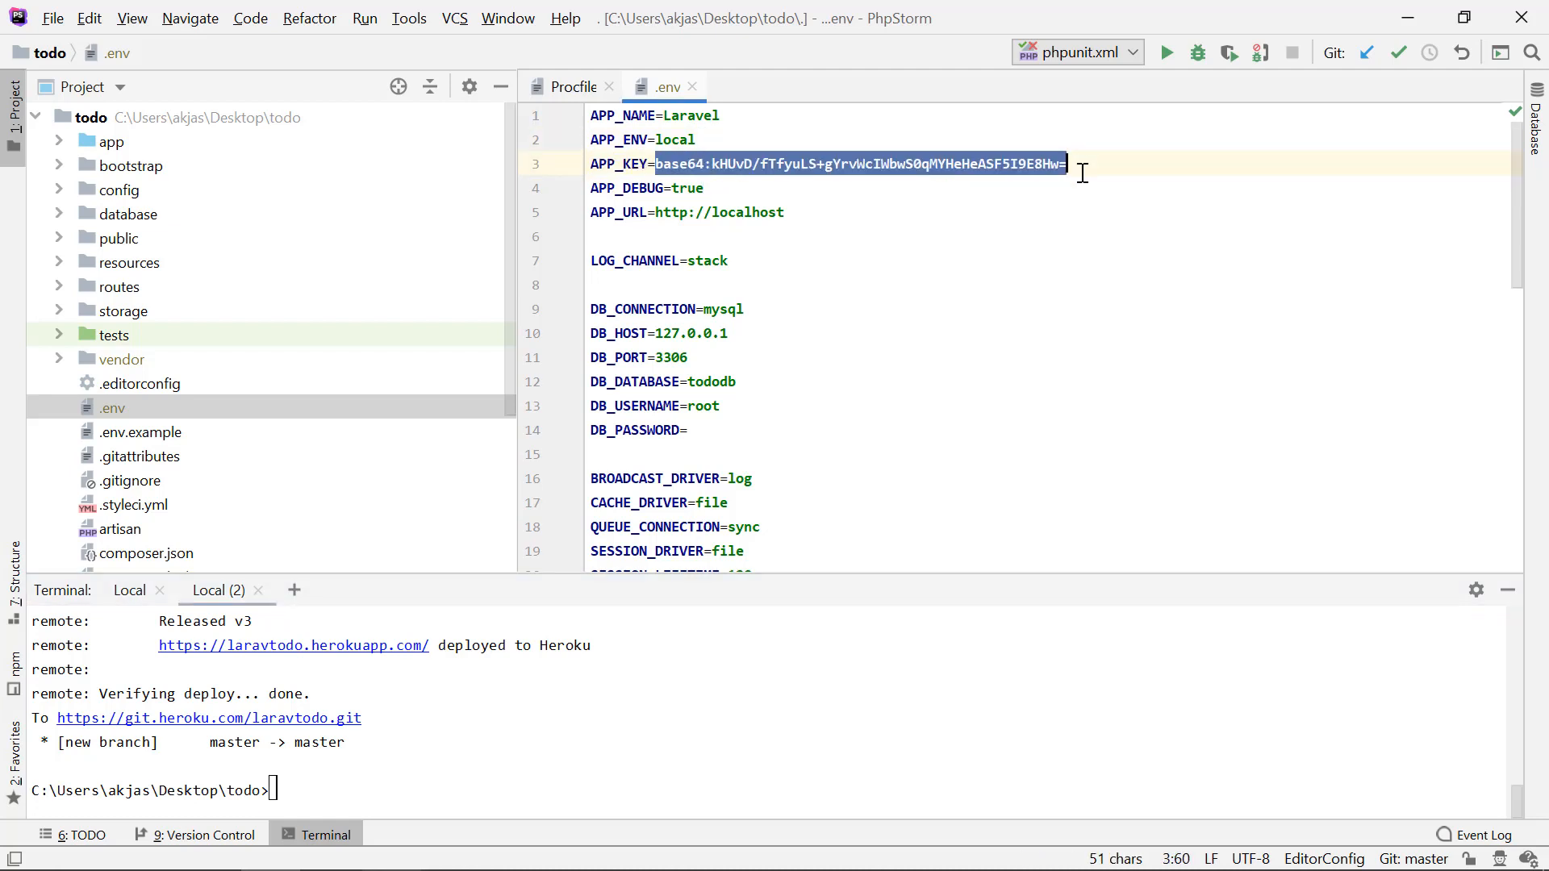
pyautogui.click(1082, 173)
# Step: Generate a new application key in the terminal with php artisan key:generate --show
pyautogui.click(786, 709)
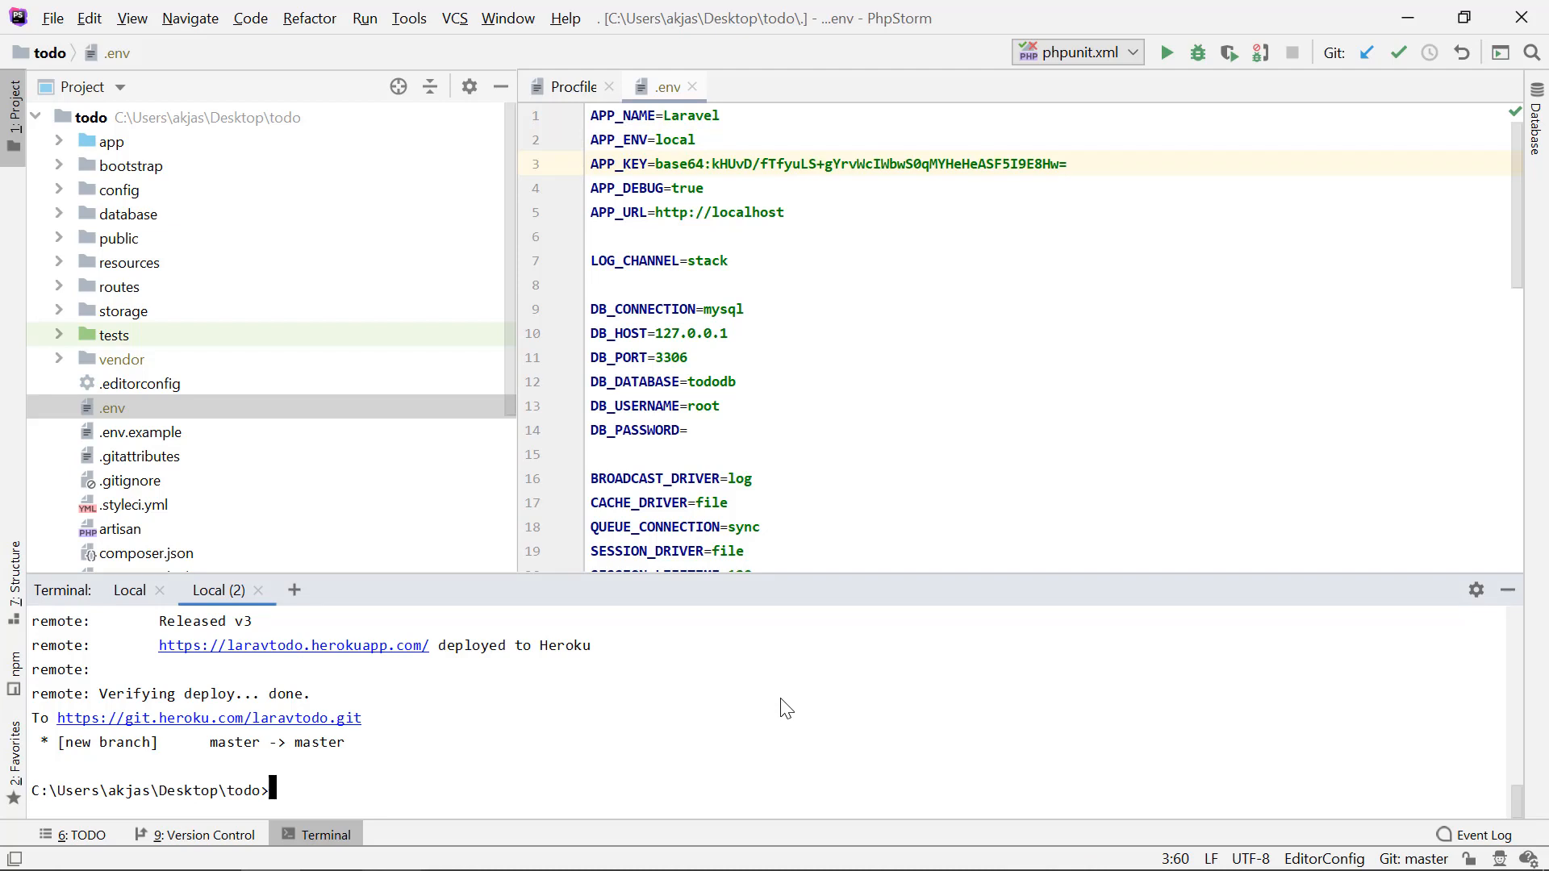
pyautogui.write('php artisan key:generea')
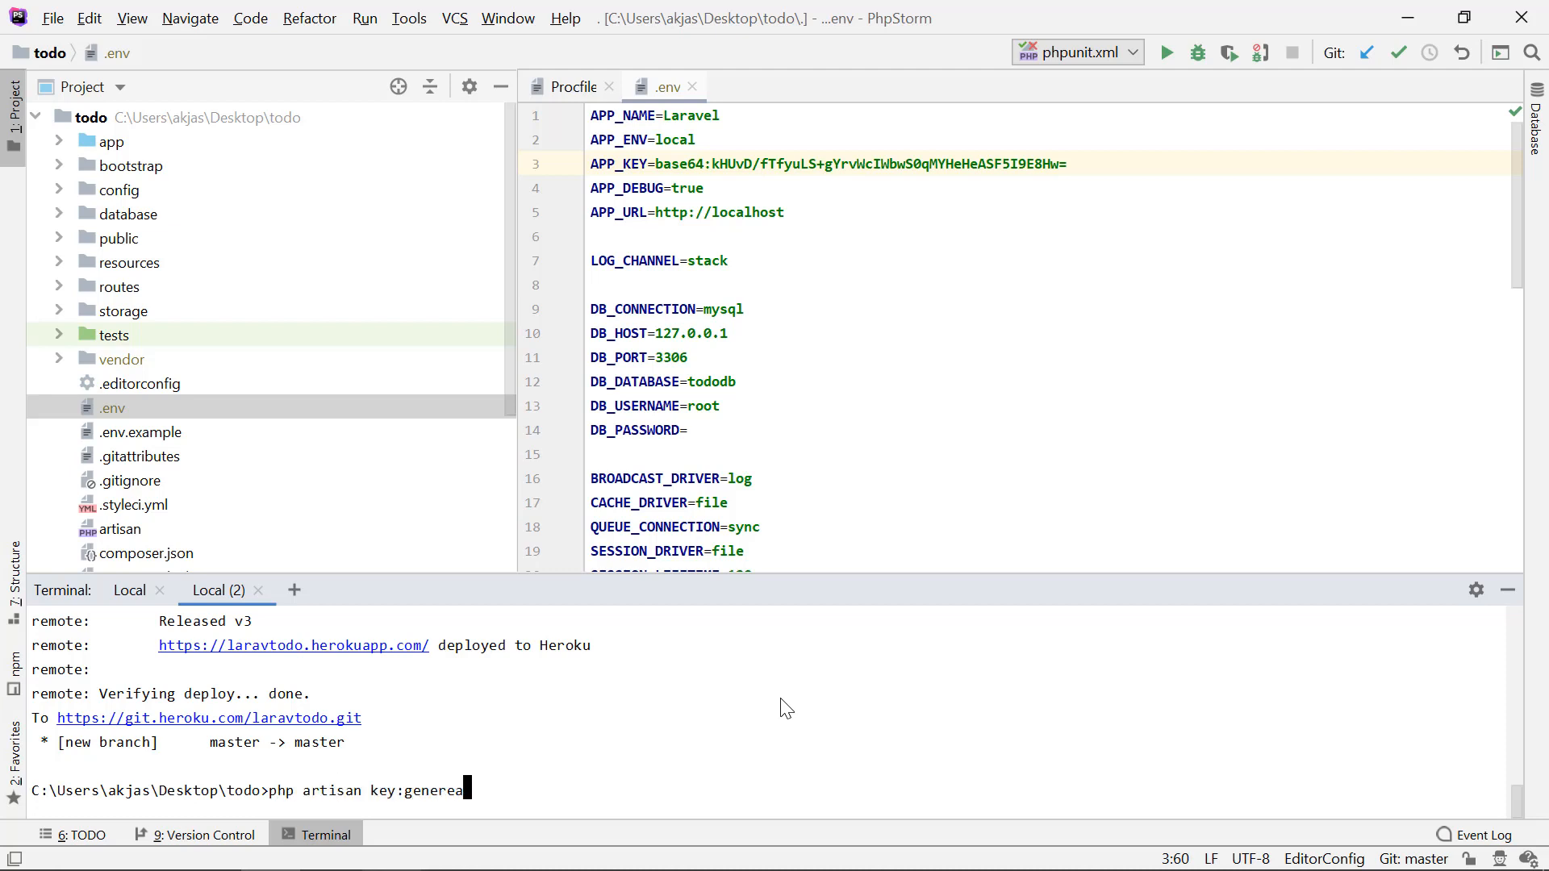
pyautogui.press('BackSpace')
pyautogui.press('BackSpace')
pyautogui.write('ate --show')
pyautogui.press('Return')
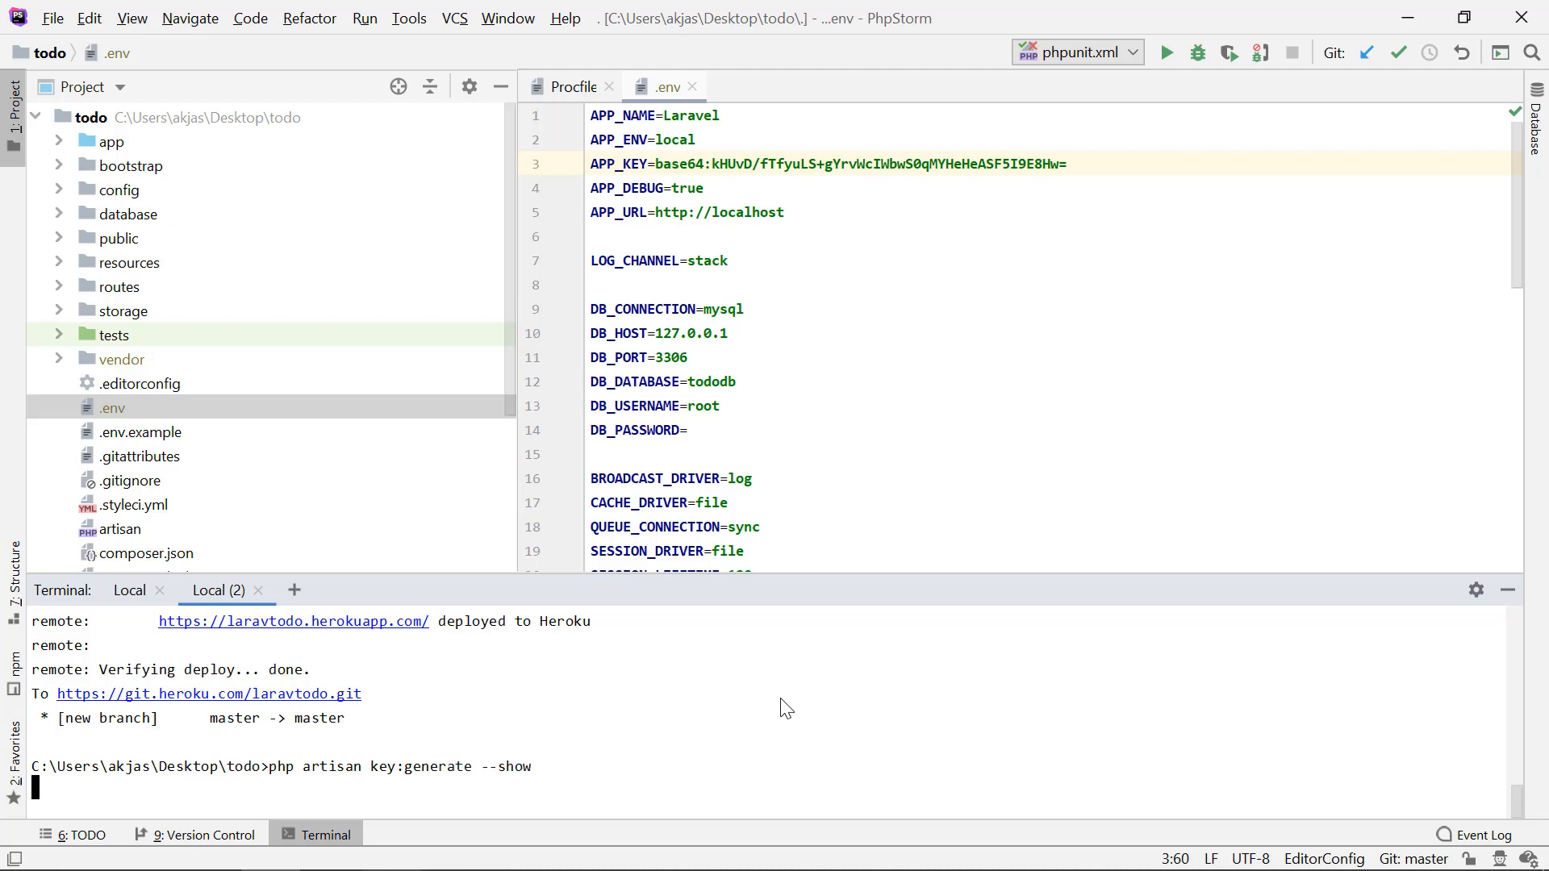
# Step: Copy the generated application key into the APP_KEY config var's value on Heroku and add the variable
pyautogui.doubleClick(458, 743)
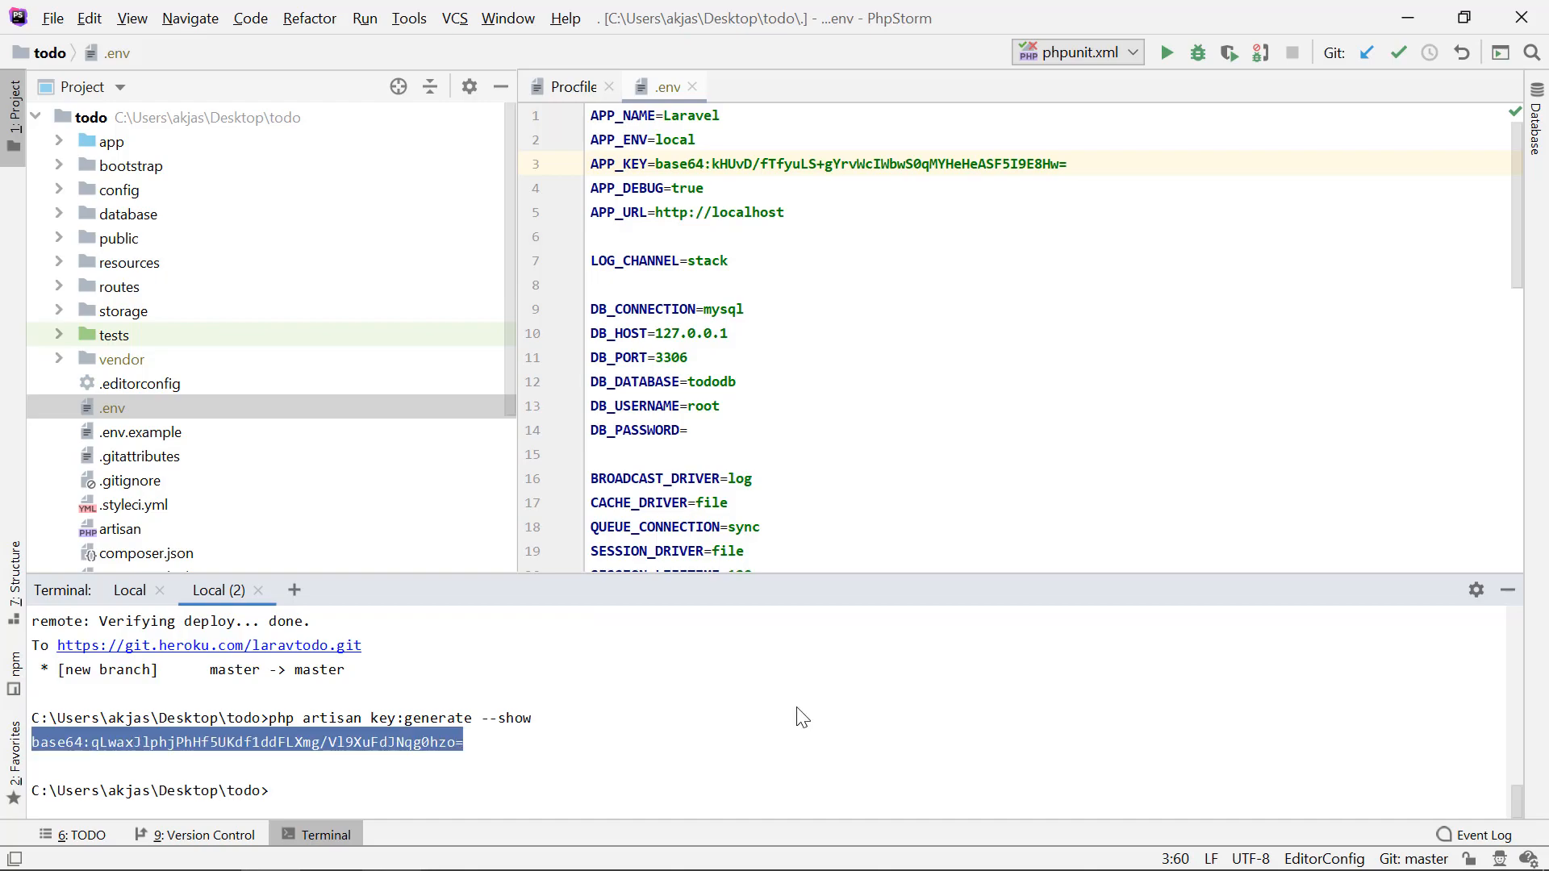
pyautogui.hotkey('ctrl', 'c')
pyautogui.hotkey('alt', 'Tab')
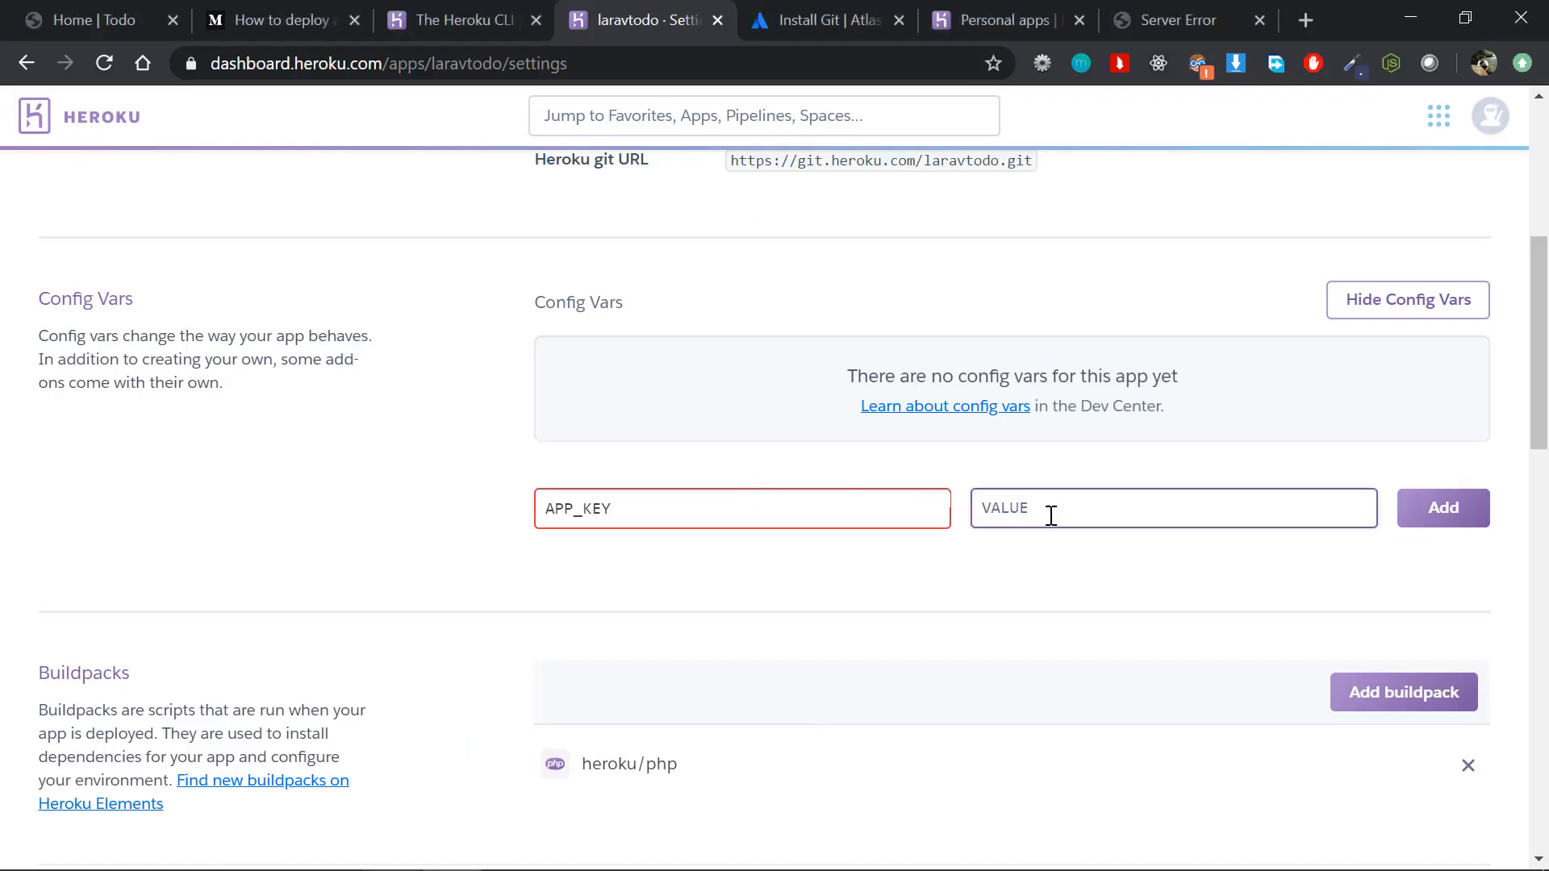
pyautogui.hotkey('ctrl', 'v')
pyautogui.click(1446, 524)
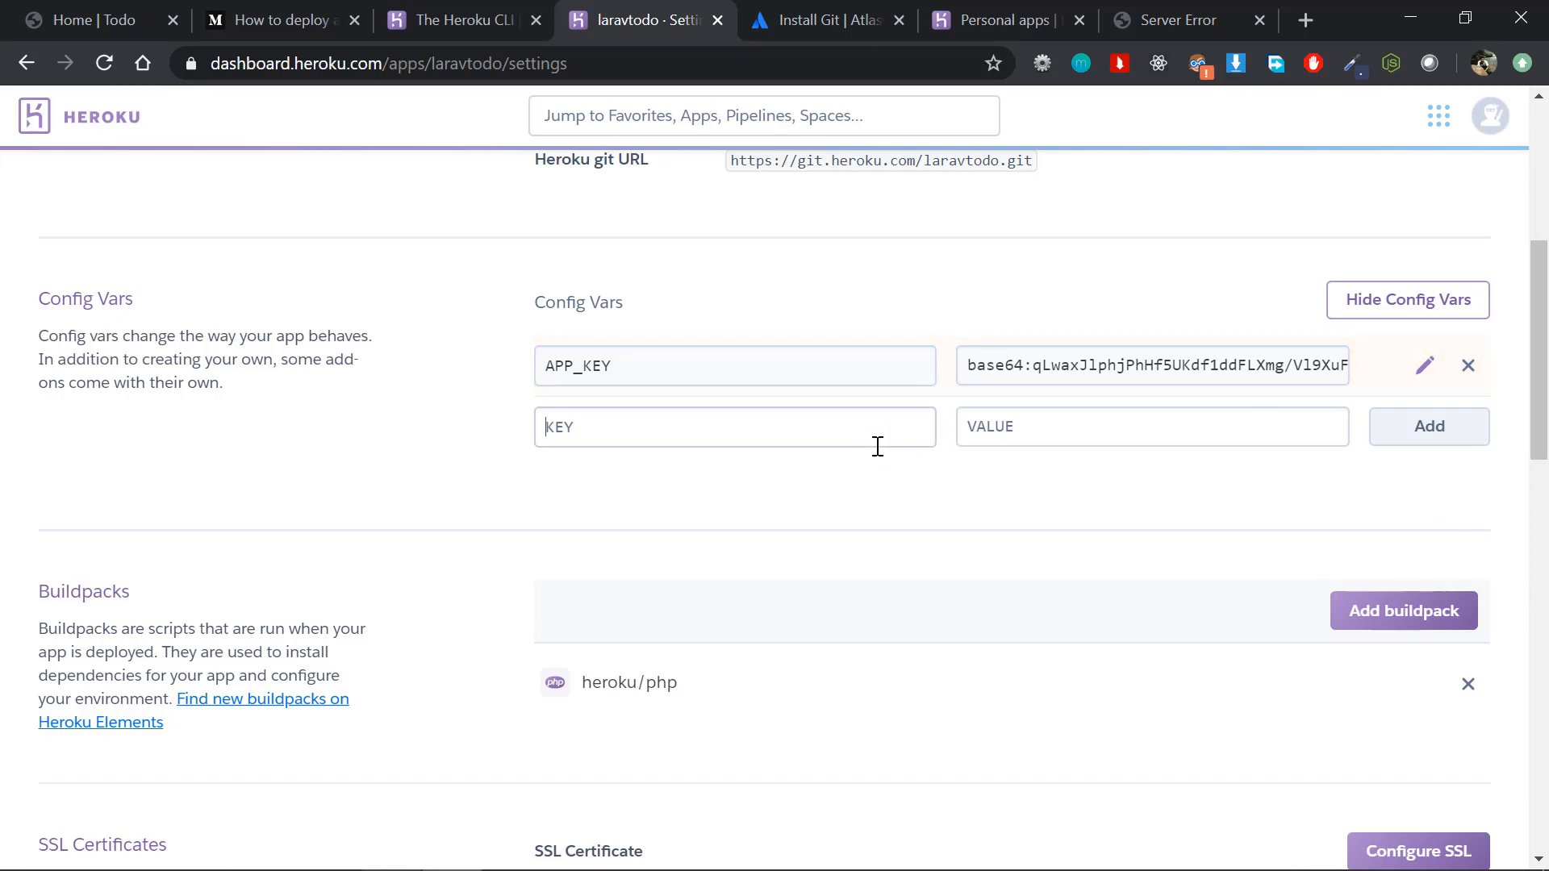
# Step: Fill in a new config var with the name APP_DEBUG from the .env file and the value true
pyautogui.write('A')
pyautogui.hotkey('alt', 'Tab')
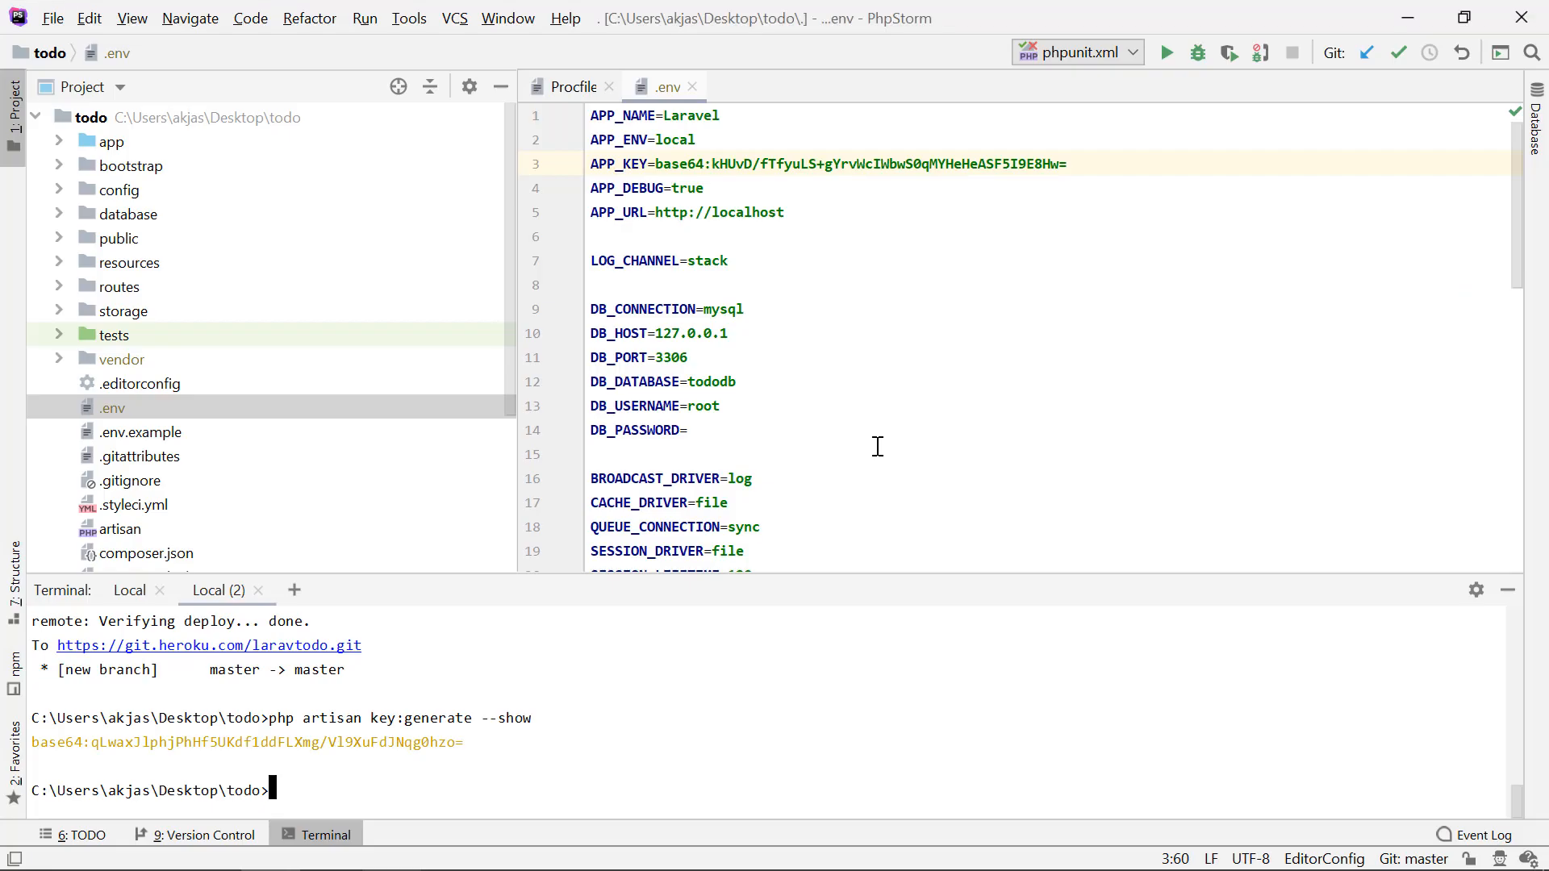
pyautogui.doubleClick(626, 187)
pyautogui.hotkey('alt', 'Tab')
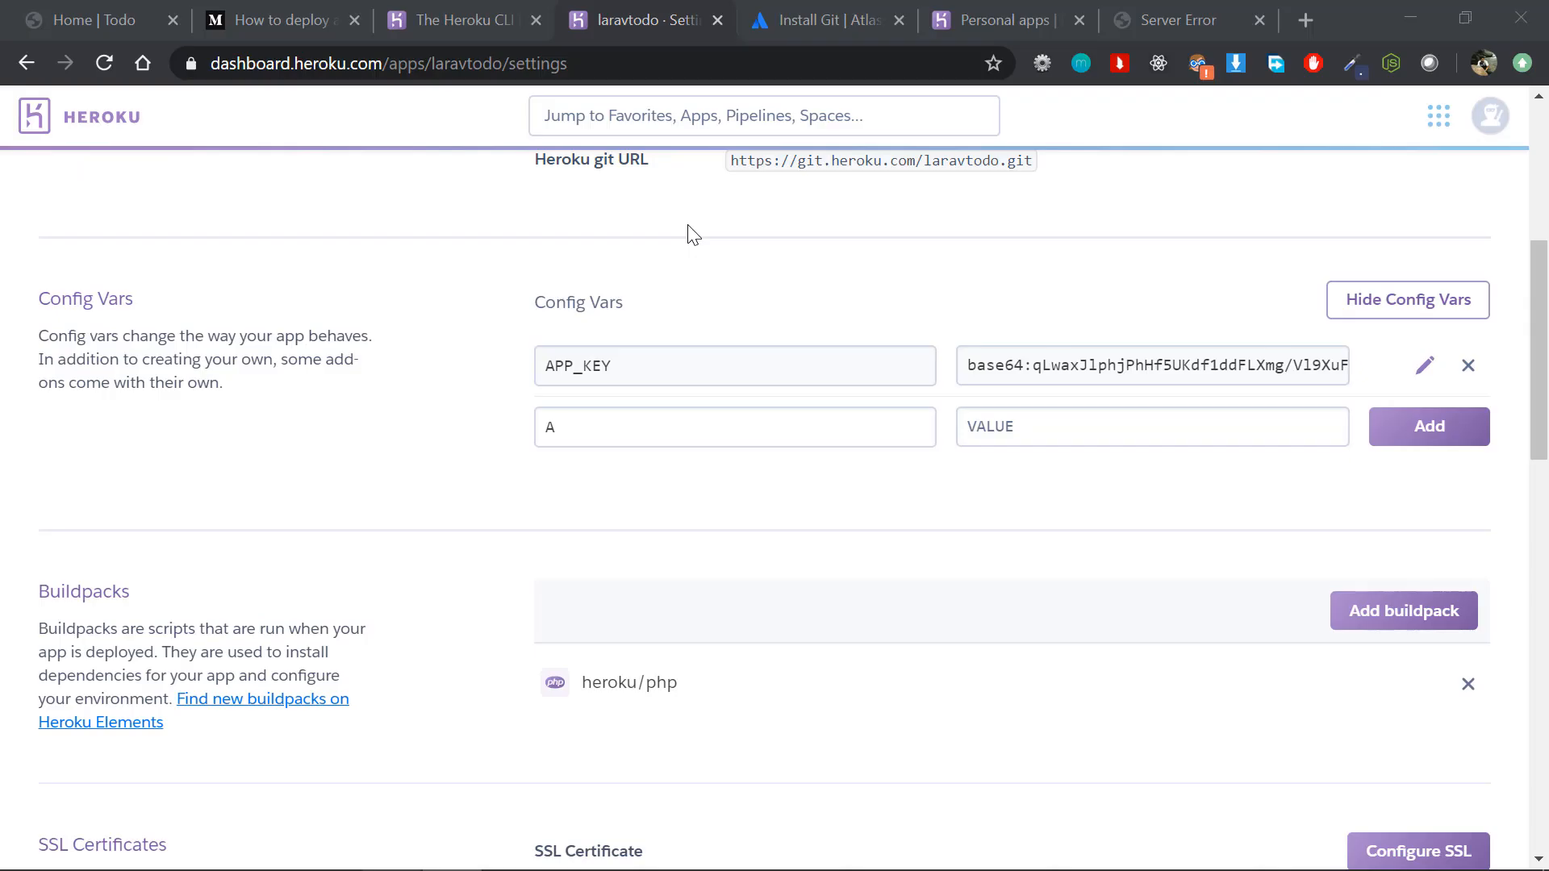
pyautogui.hotkey('ctrl', 'v')
pyautogui.click(991, 434)
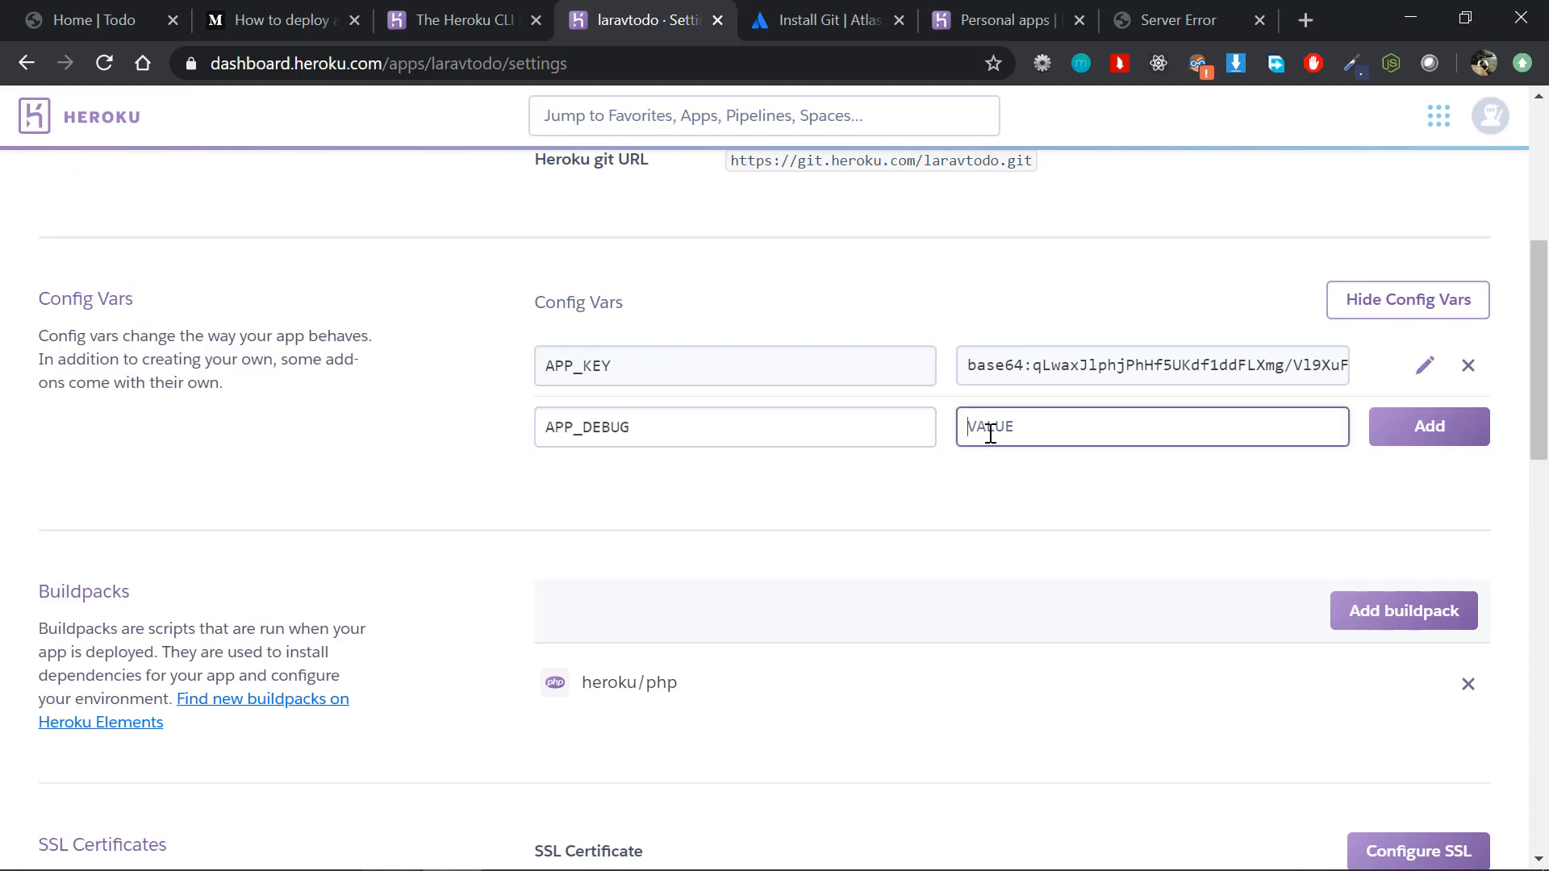
pyautogui.write('true')
pyautogui.doubleClick(1001, 434)
pyautogui.click(1031, 439)
pyautogui.doubleClick(1003, 422)
# Step: Check the deployed app's error page, return to the Heroku settings, and add the APP_DEBUG config var
pyautogui.click(1149, 15)
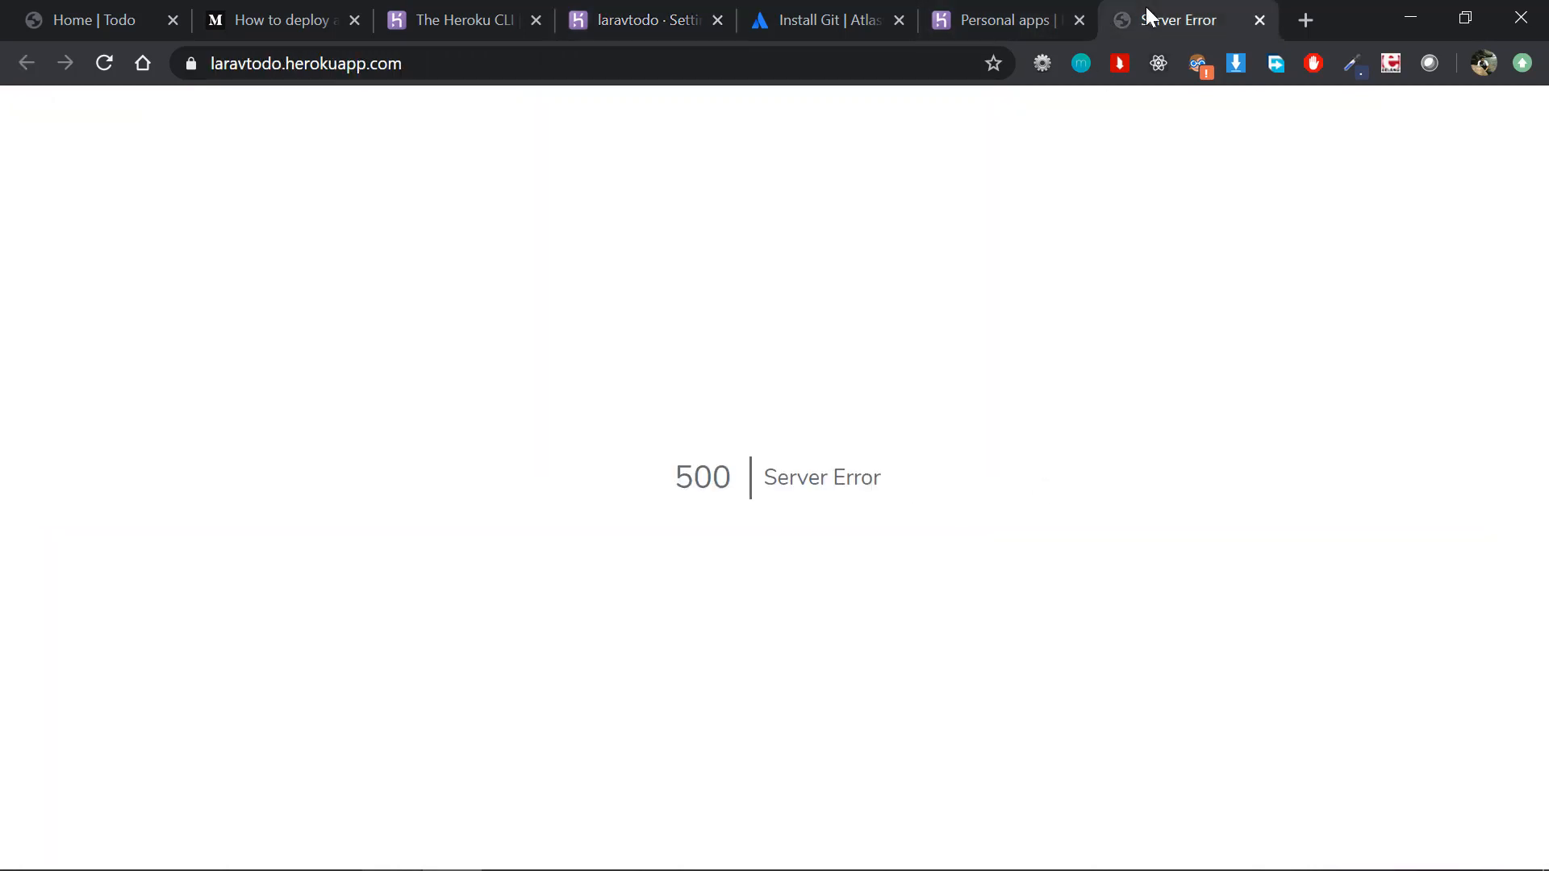
pyautogui.click(628, 11)
pyautogui.click(1107, 316)
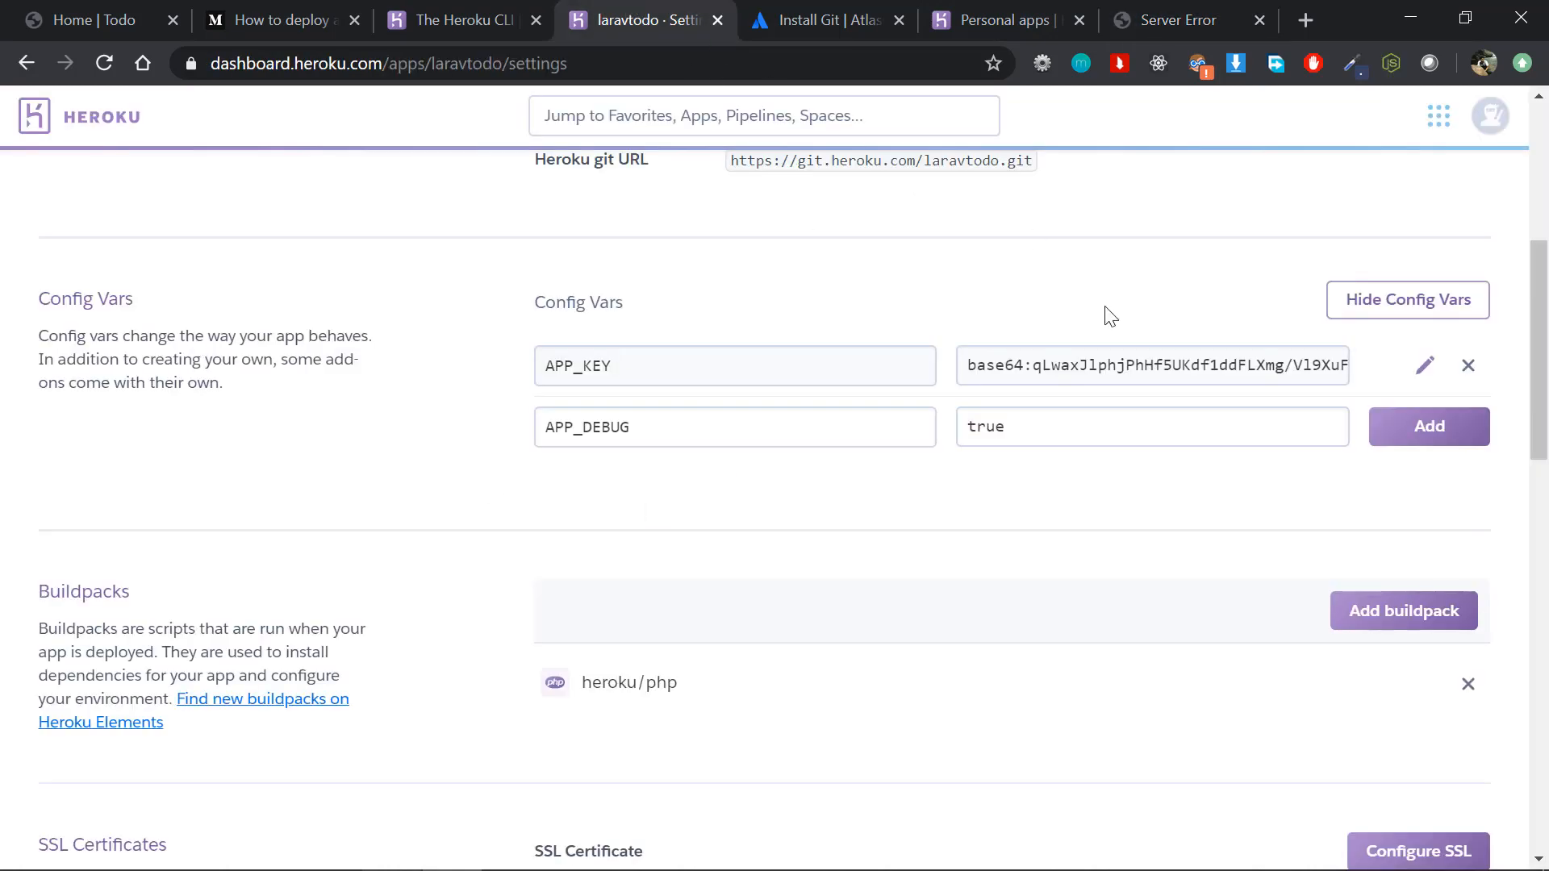
pyautogui.click(1059, 435)
pyautogui.doubleClick(998, 426)
pyautogui.click(998, 426)
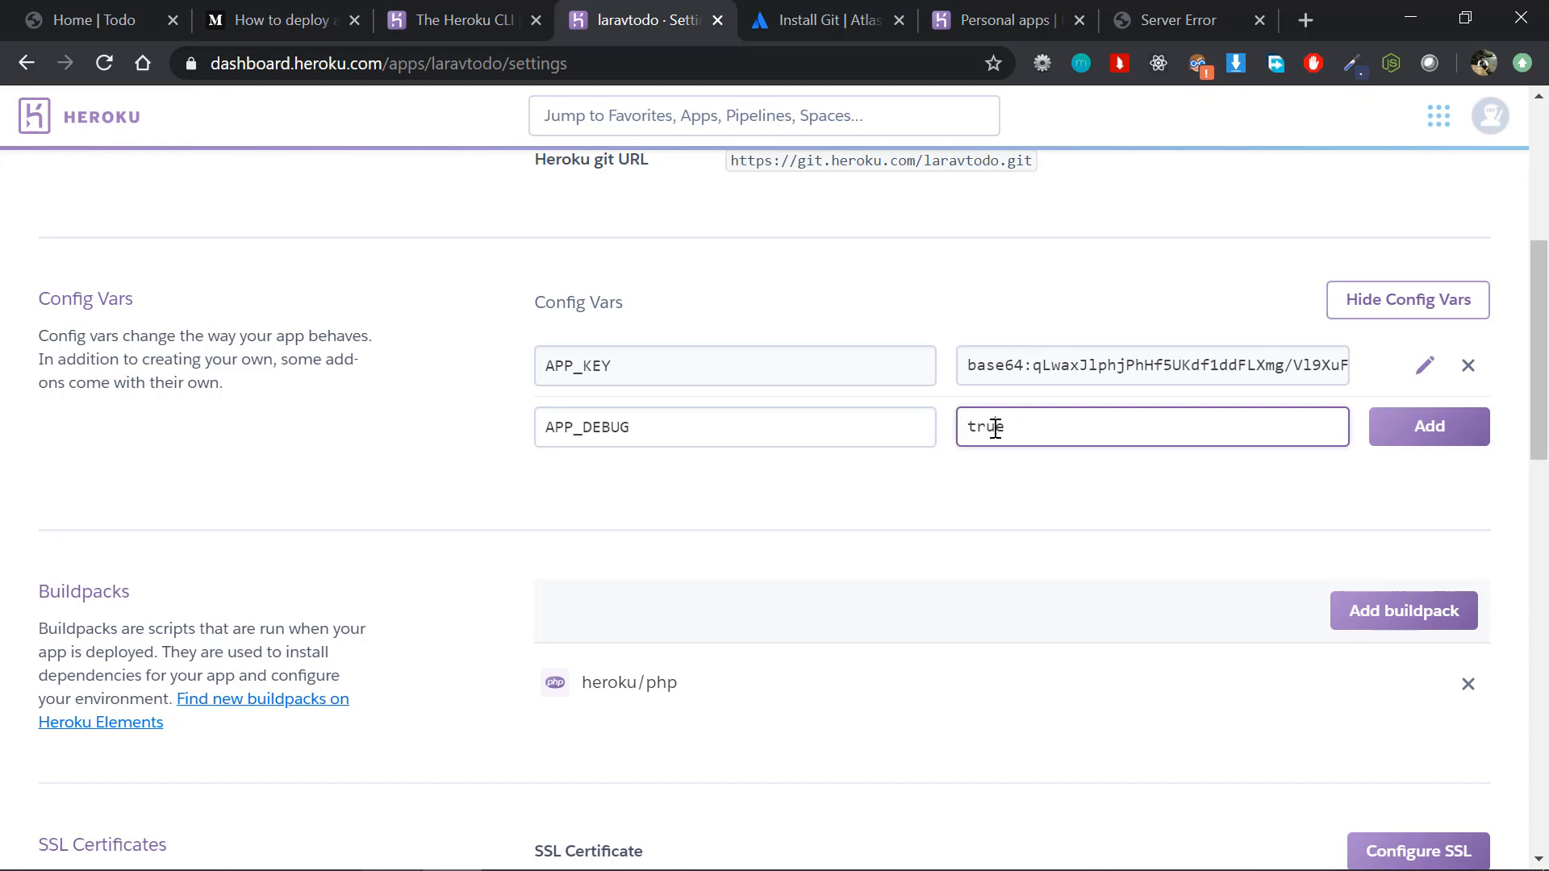
pyautogui.click(1425, 446)
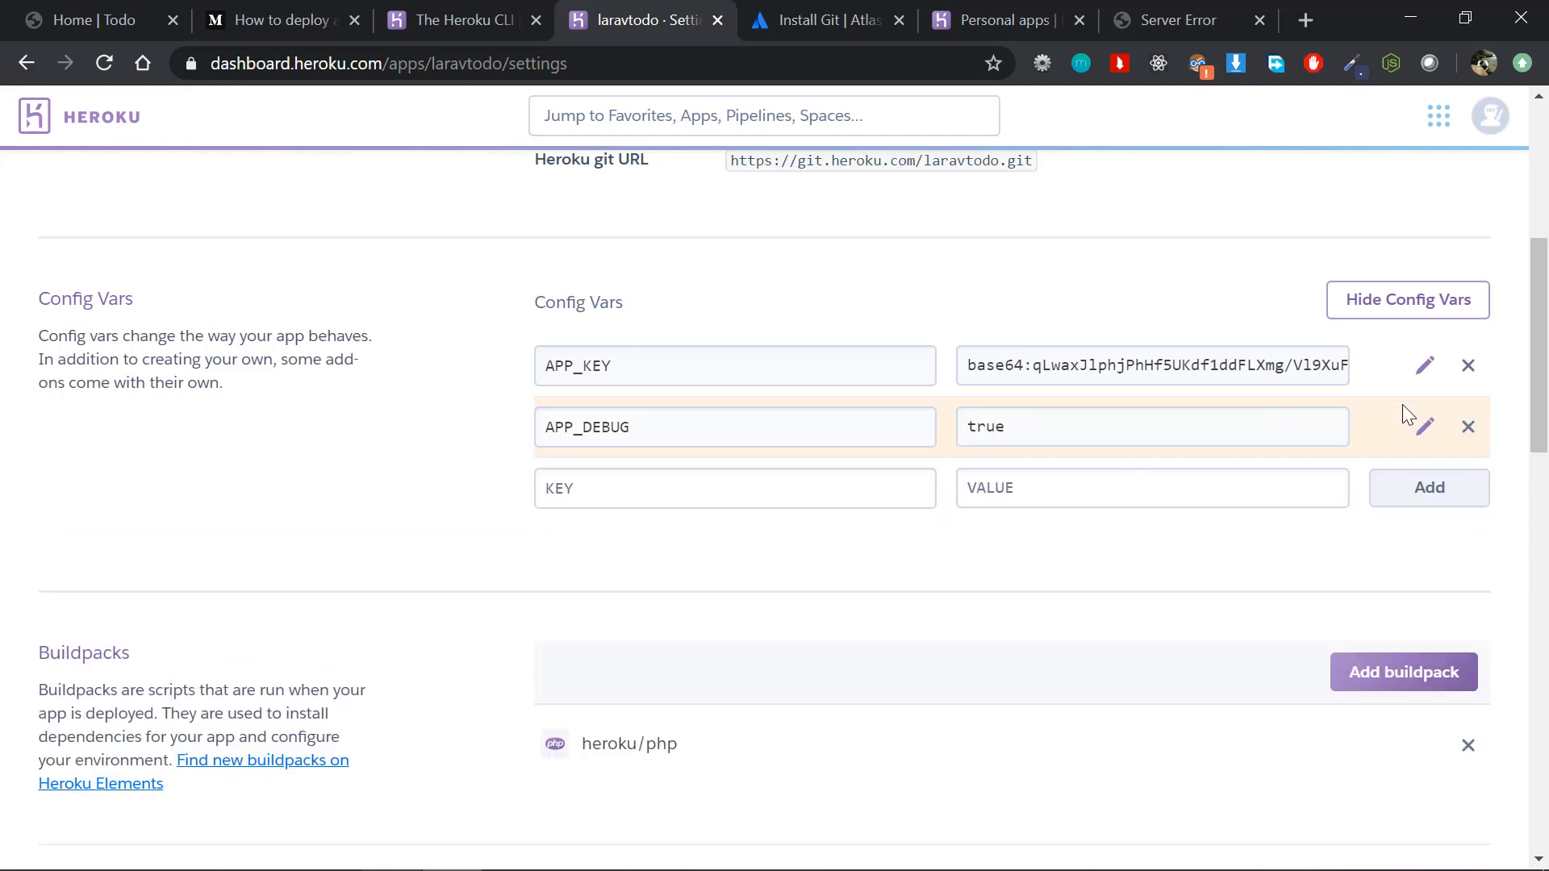
# Step: Reload the deployed laravtodo app and examine the exception page with debugging enabled
pyautogui.click(1176, 21)
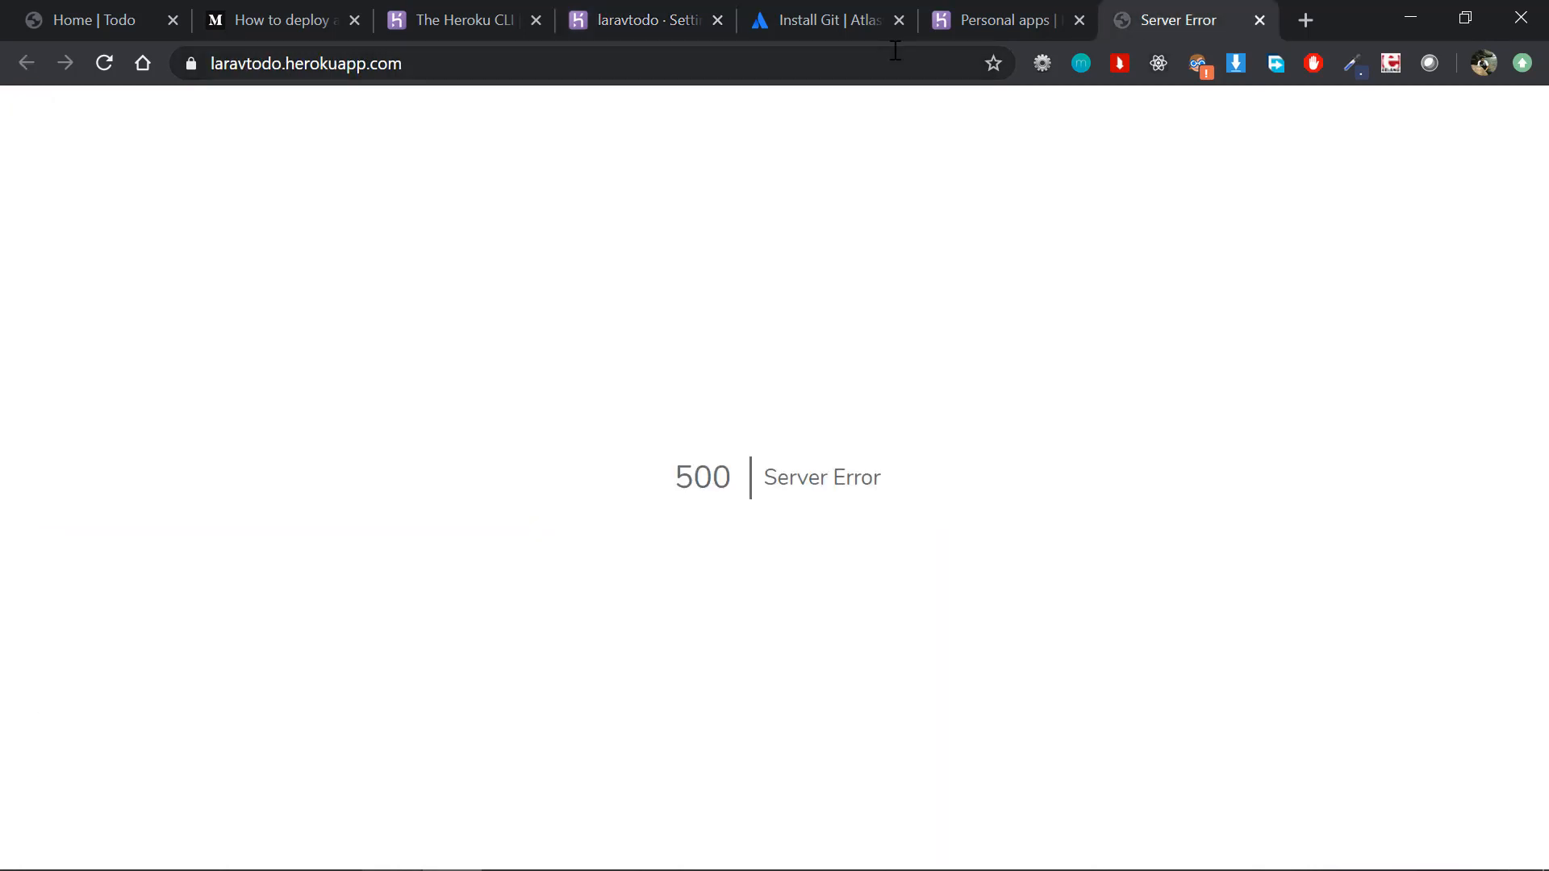
pyautogui.click(895, 55)
pyautogui.press('Return')
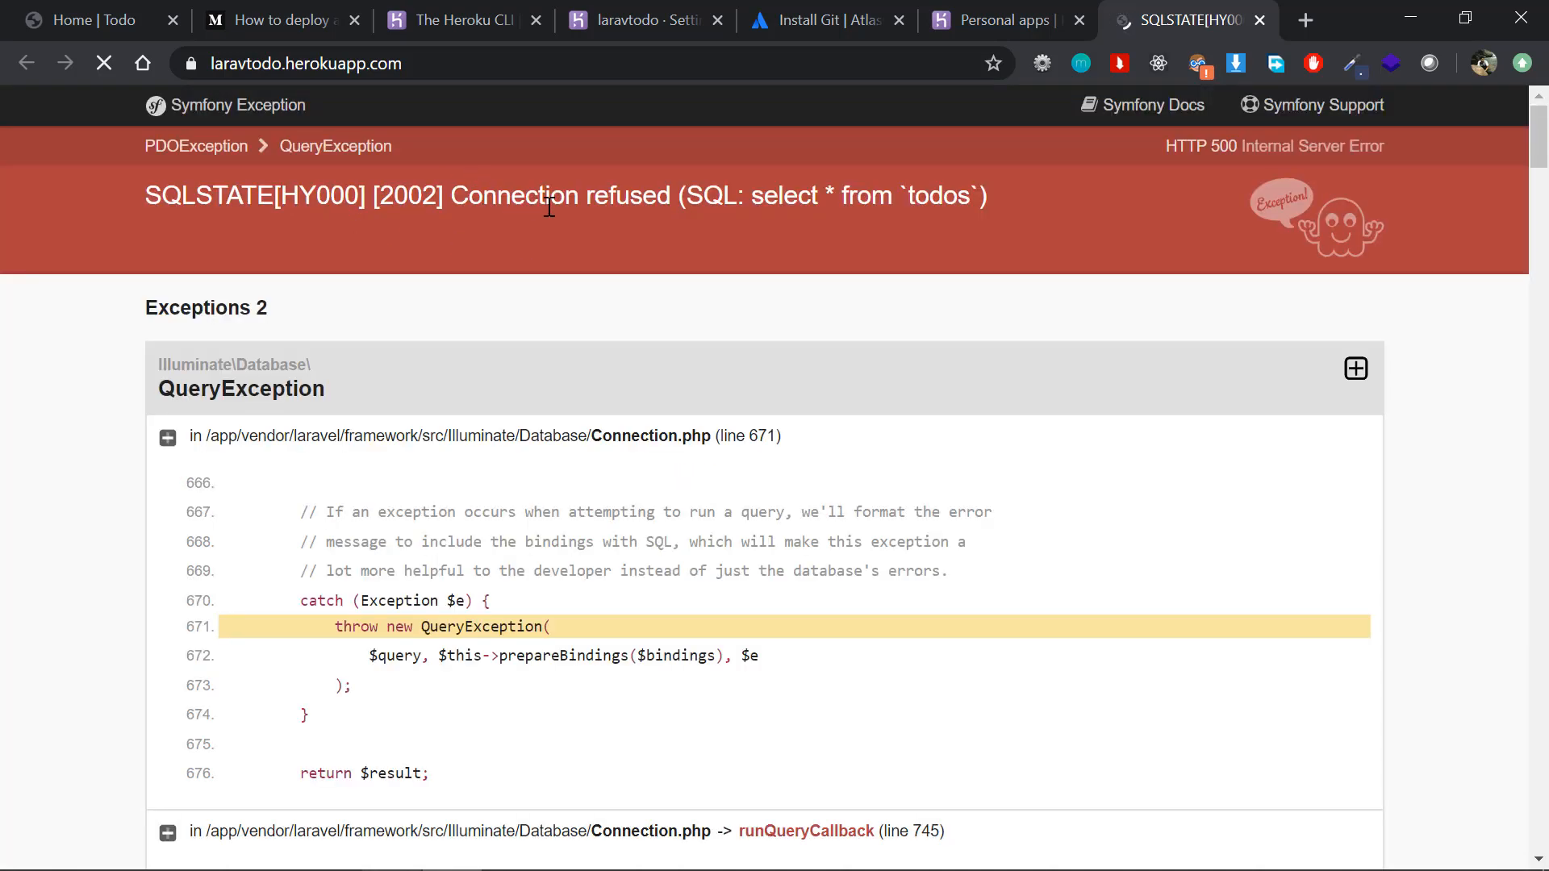
pyautogui.scroll(-1, 548, 204)
pyautogui.scroll(-1, 609, 169)
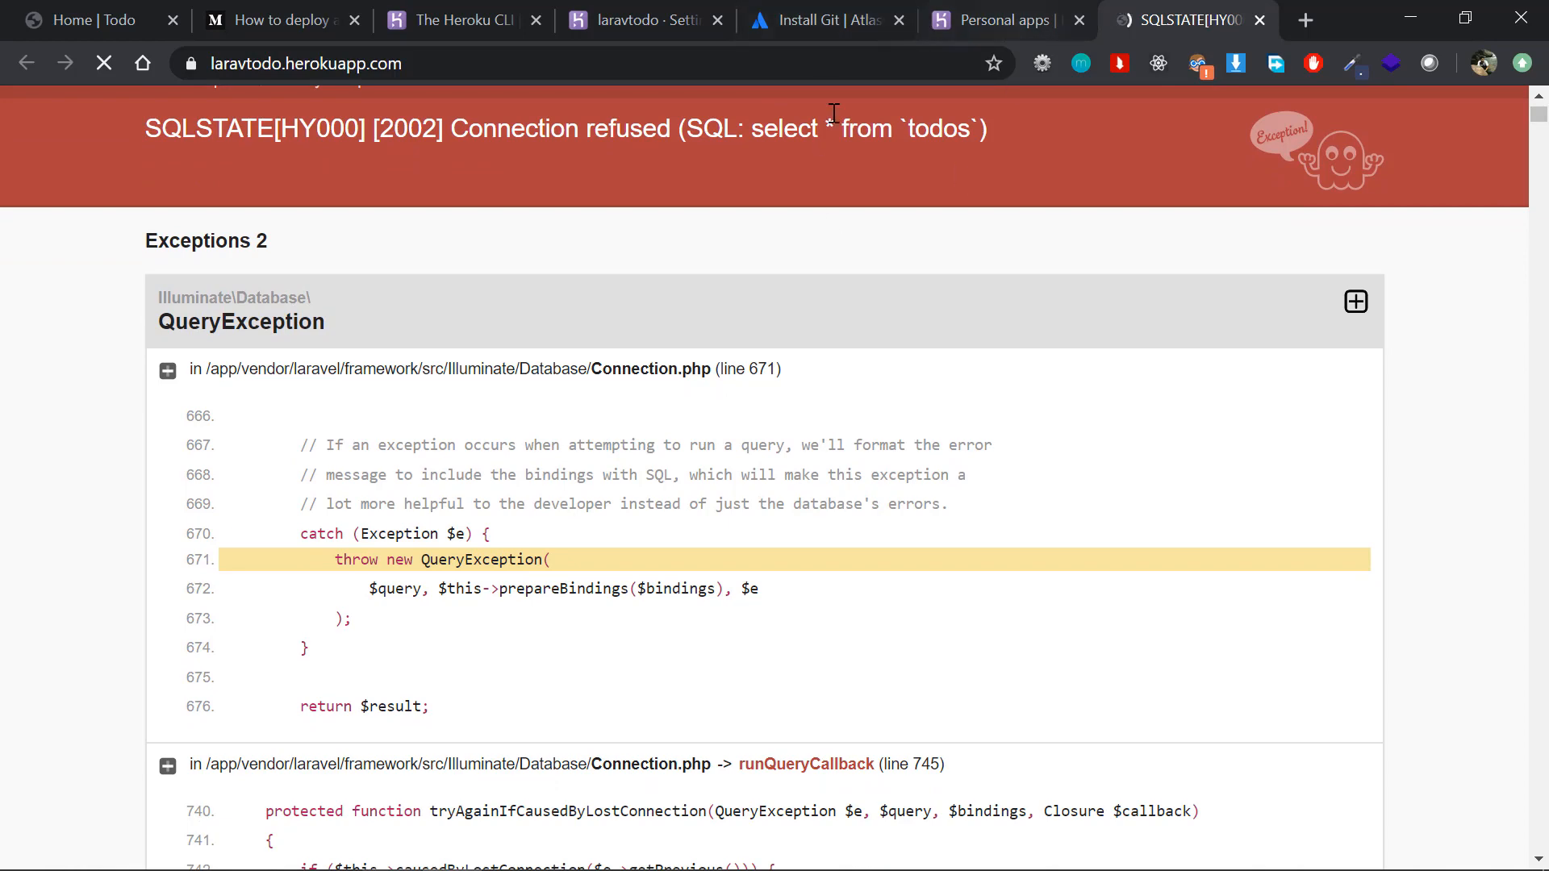
pyautogui.click(988, 15)
pyautogui.click(1109, 16)
# Step: Go to the laravtodo app's resources on Heroku, browse the add-ons marketplace and open the Heroku Postgres page
pyautogui.click(638, 17)
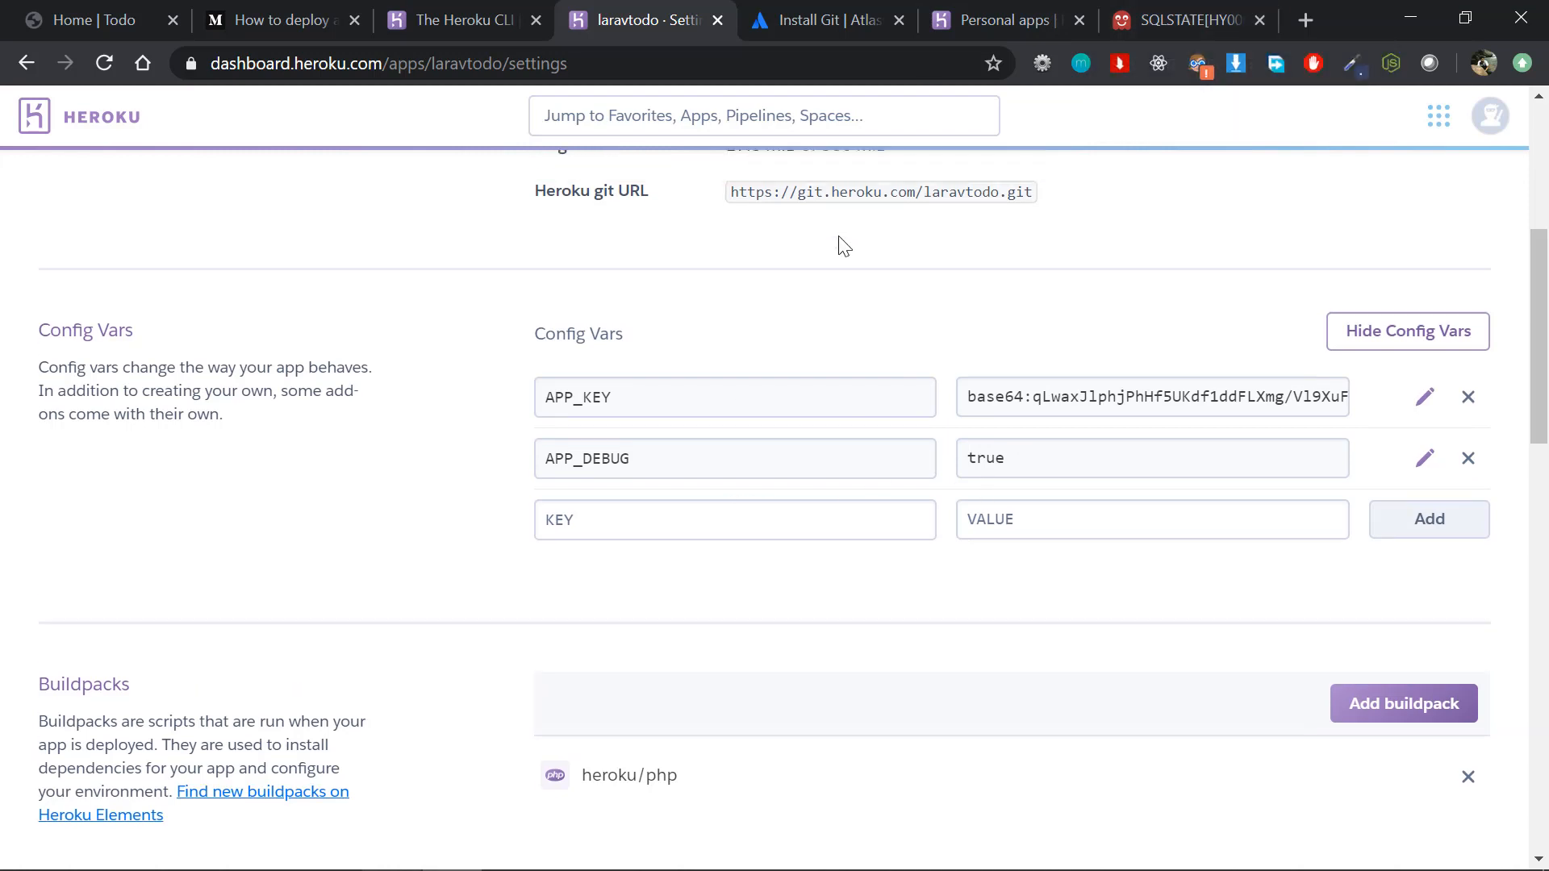
pyautogui.scroll(6, 831, 226)
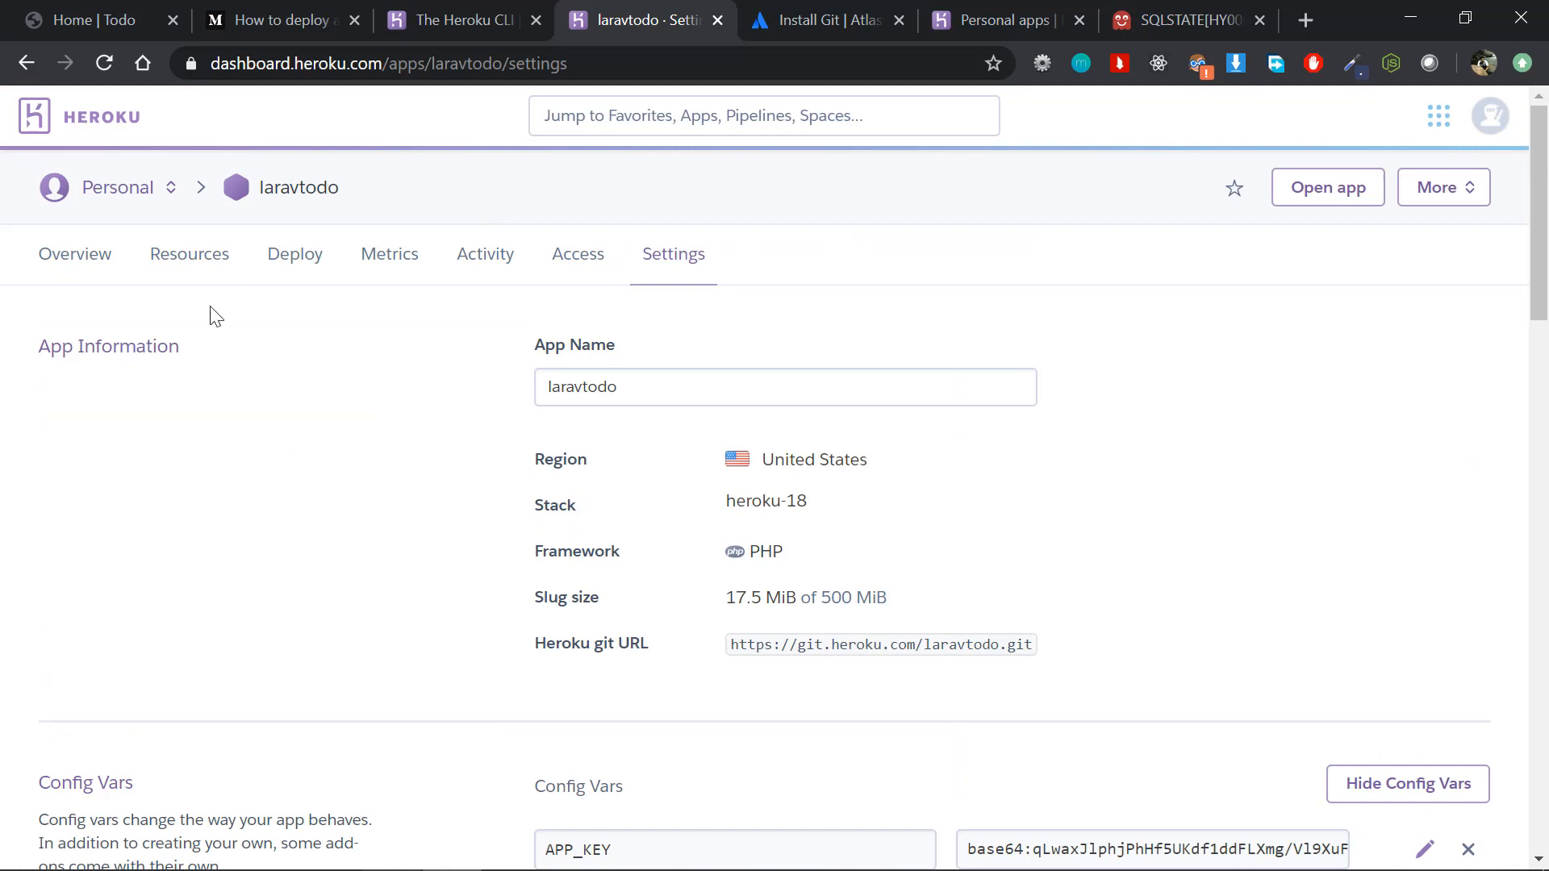
pyautogui.click(180, 270)
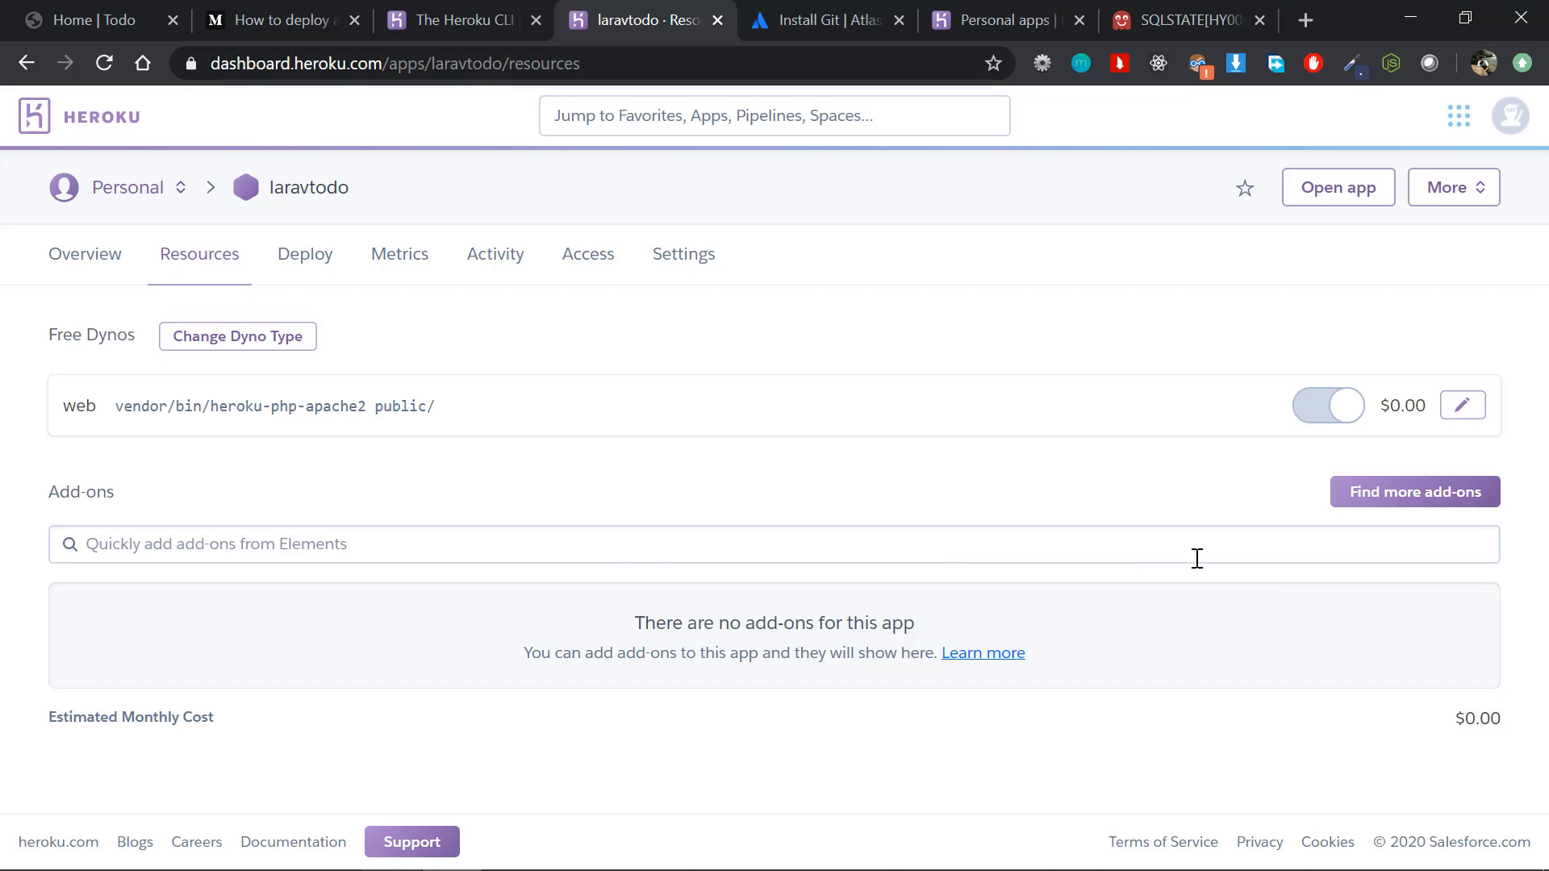
pyautogui.click(1381, 497)
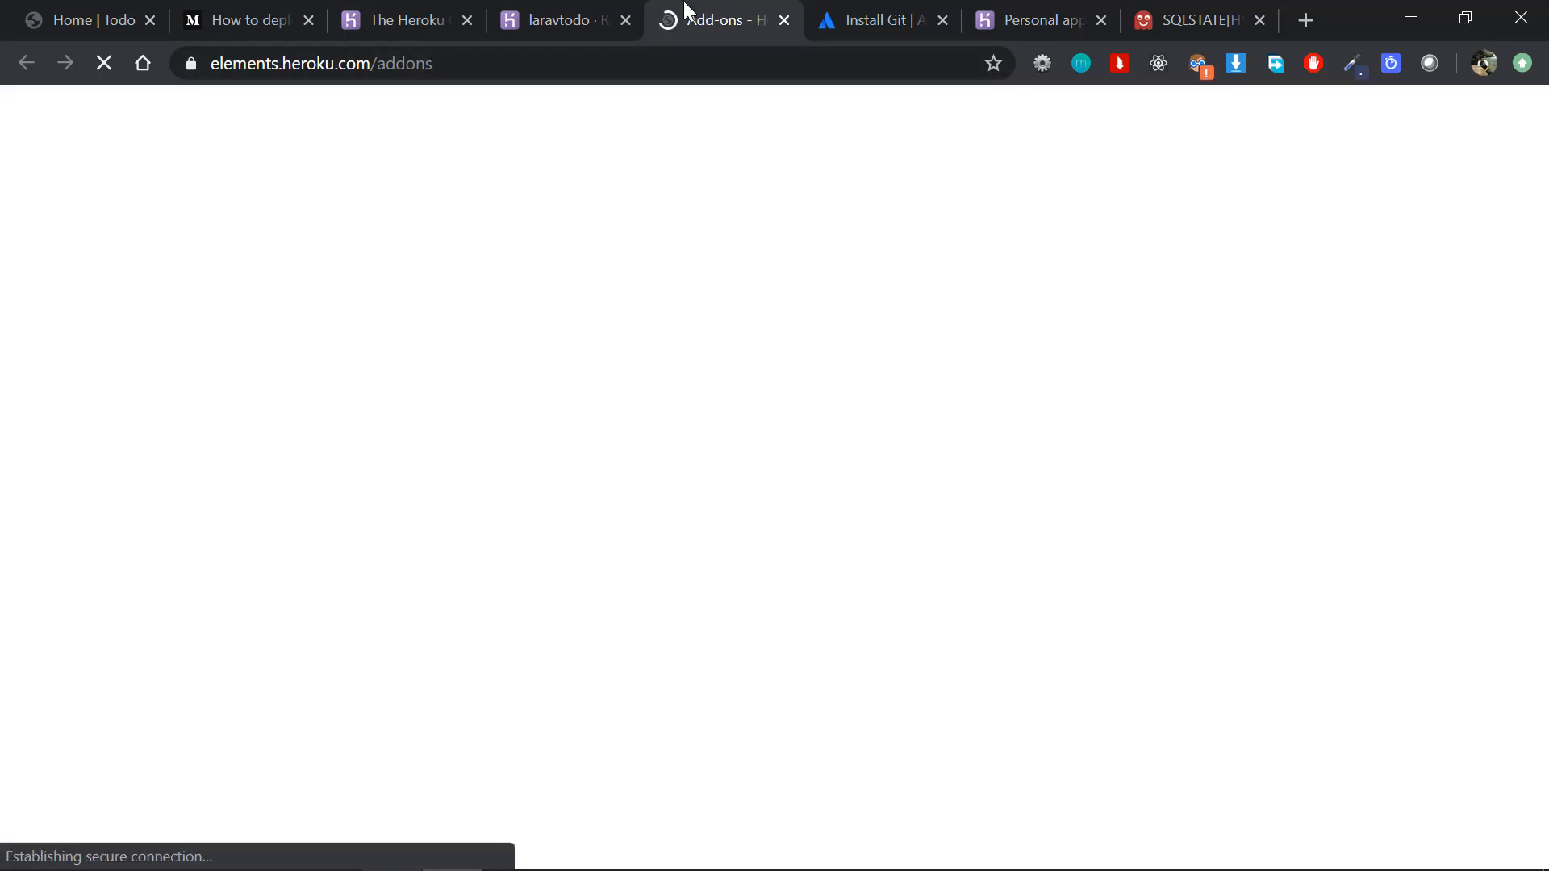
pyautogui.click(597, 16)
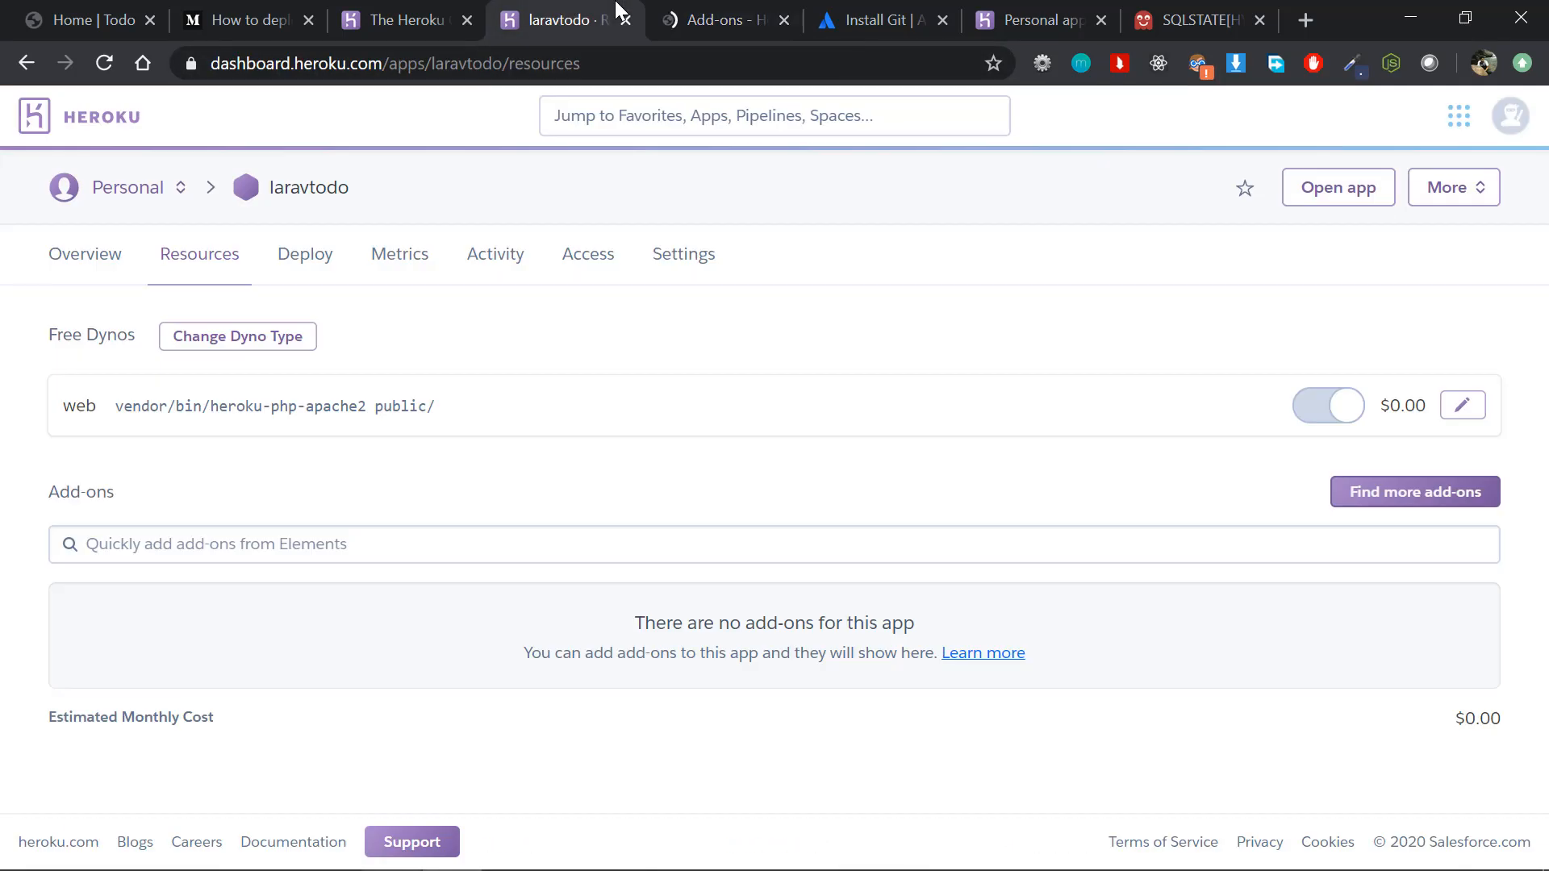
pyautogui.click(1421, 494)
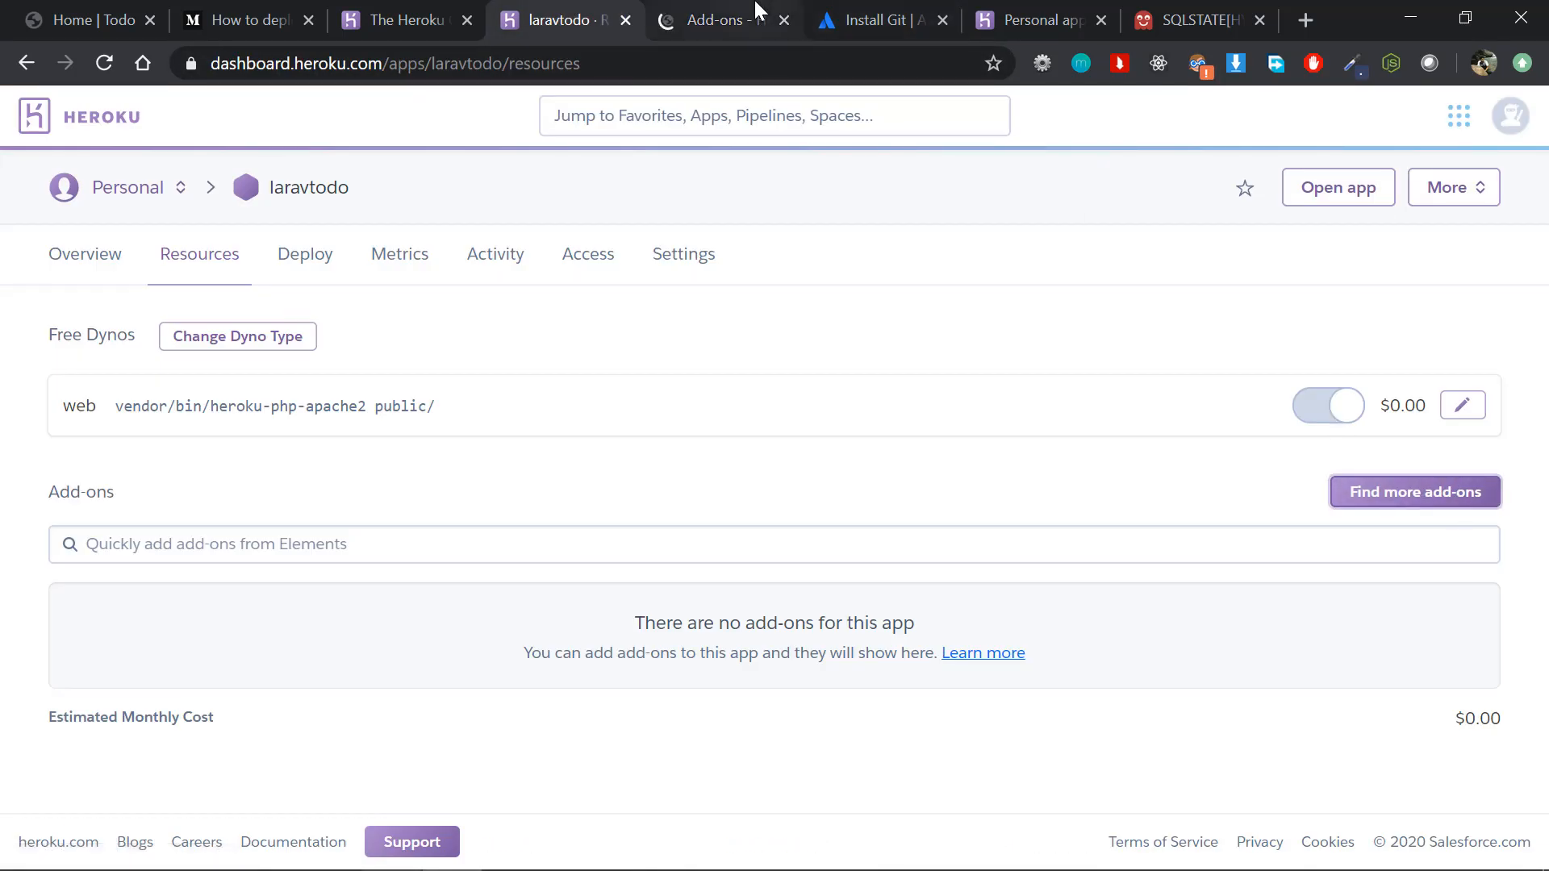
pyautogui.scroll(-15, 748, 494)
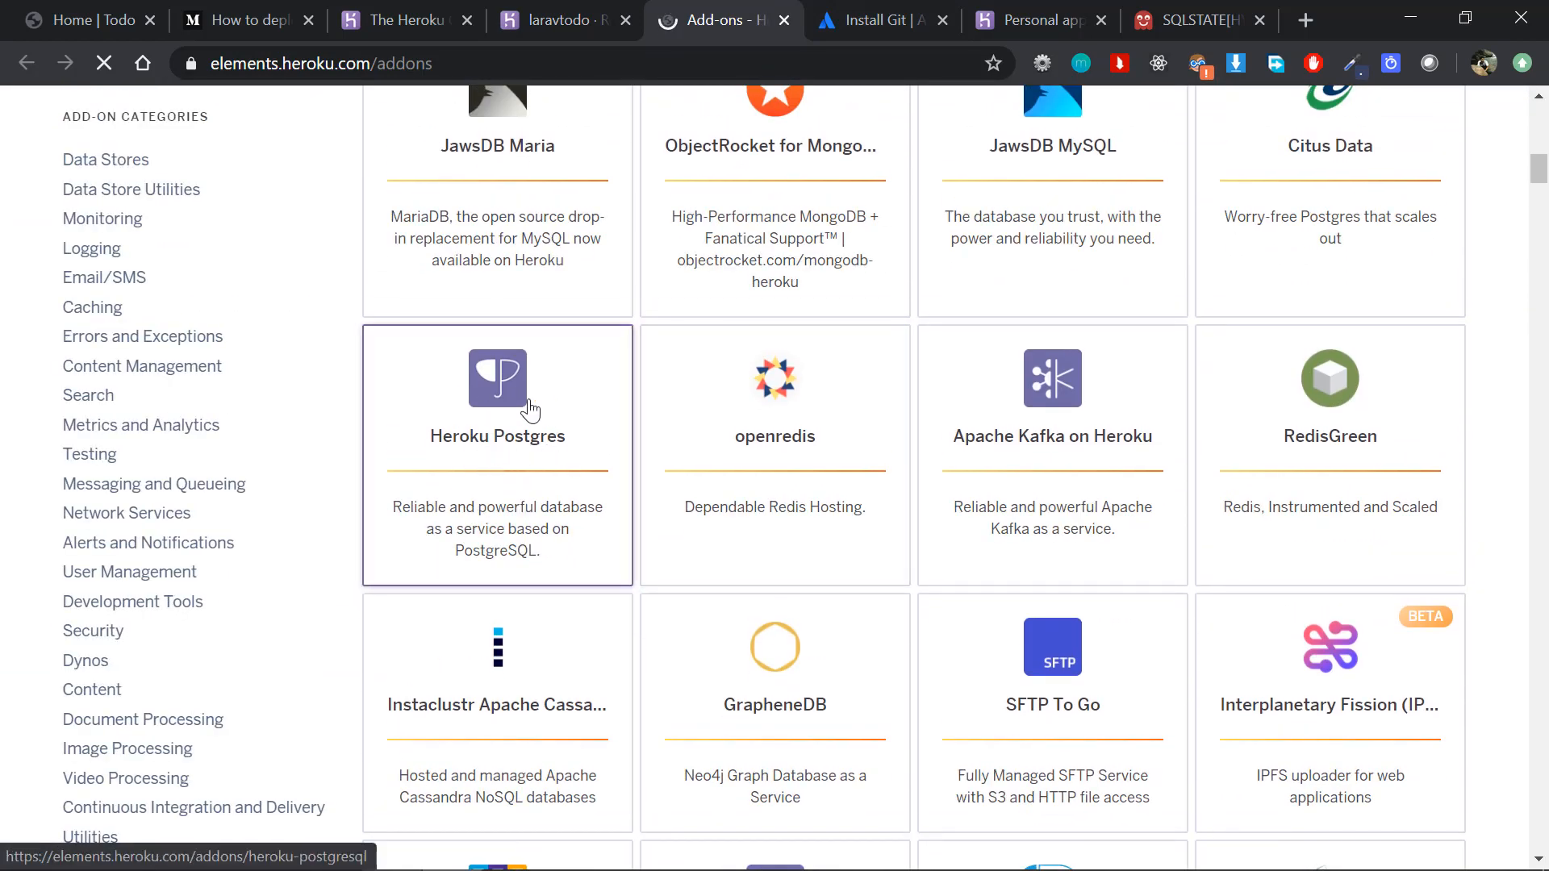
pyautogui.click(530, 411)
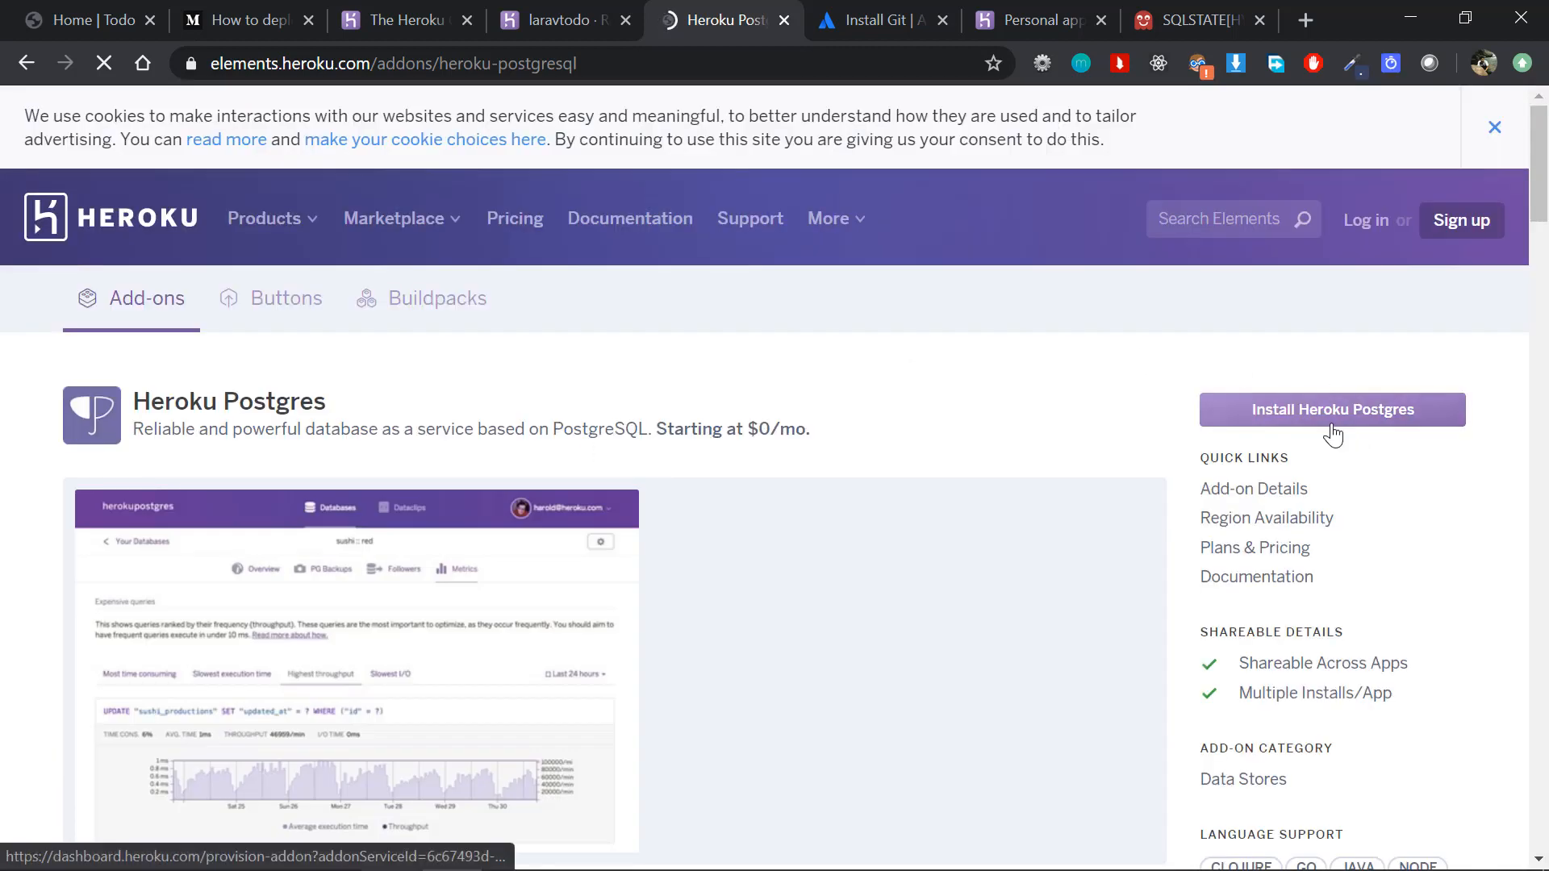
# Step: Install Heroku Postgres on the Hobby Dev - Free plan and provision it to the laravtodo app
pyautogui.click(1330, 425)
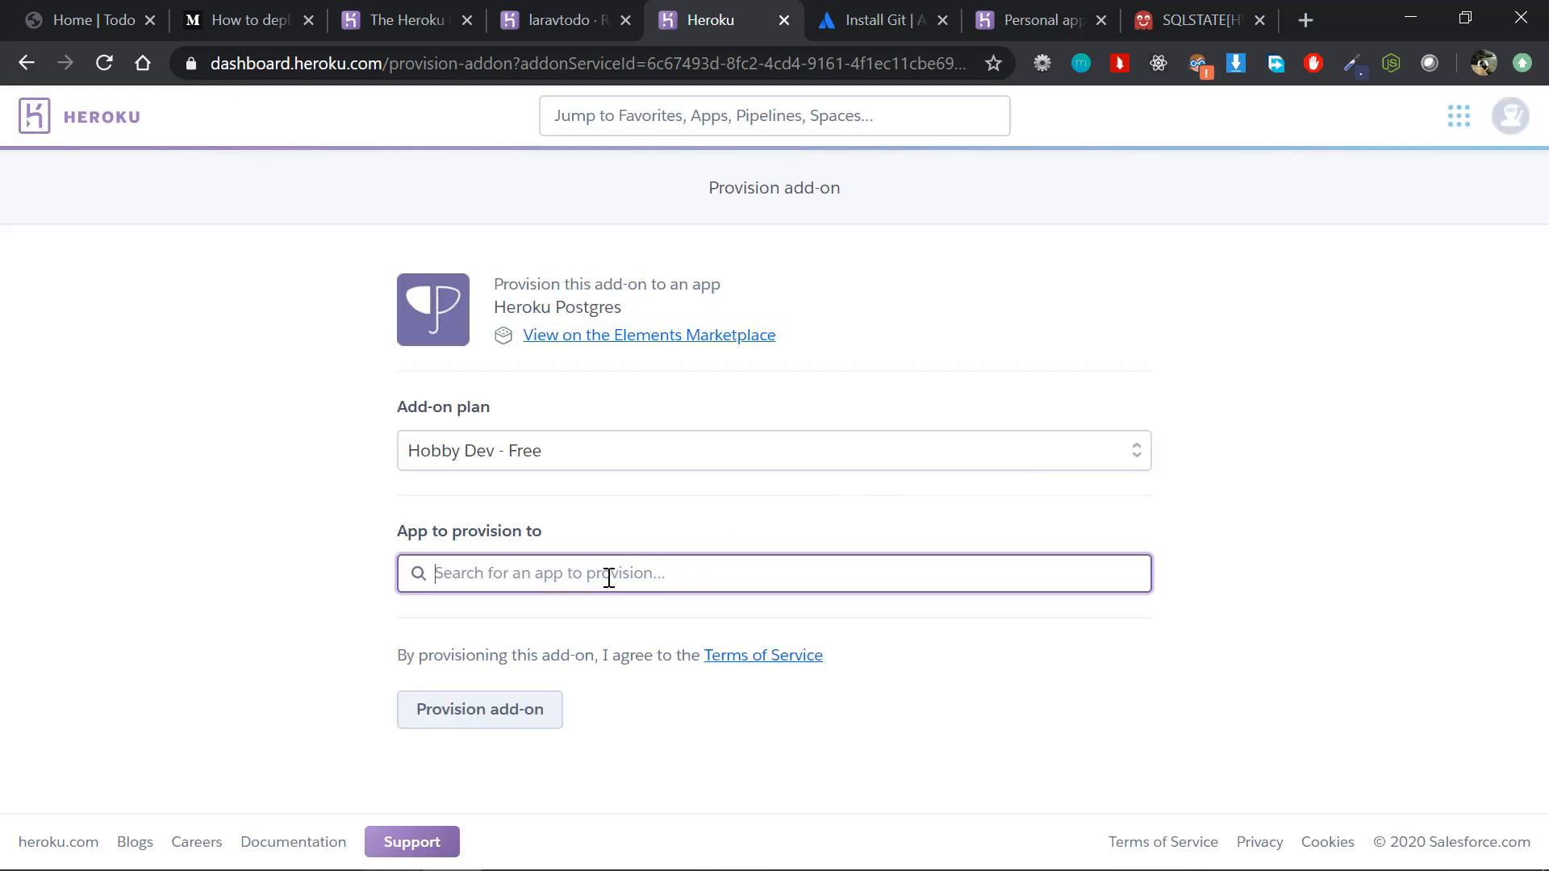
pyautogui.write('lara')
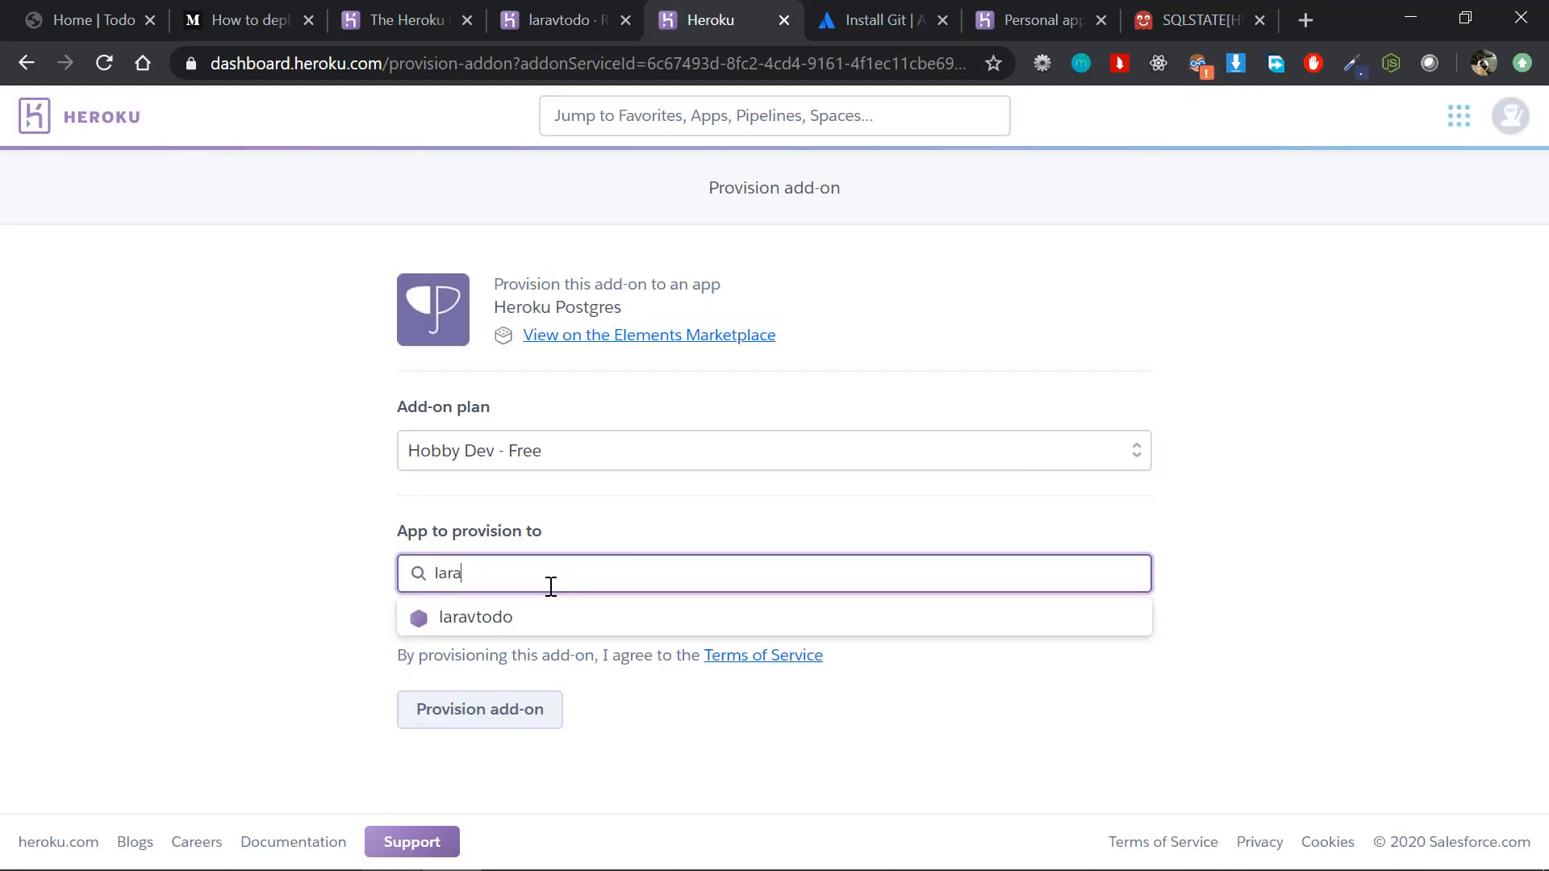
pyautogui.click(502, 641)
pyautogui.scroll(-1, 504, 775)
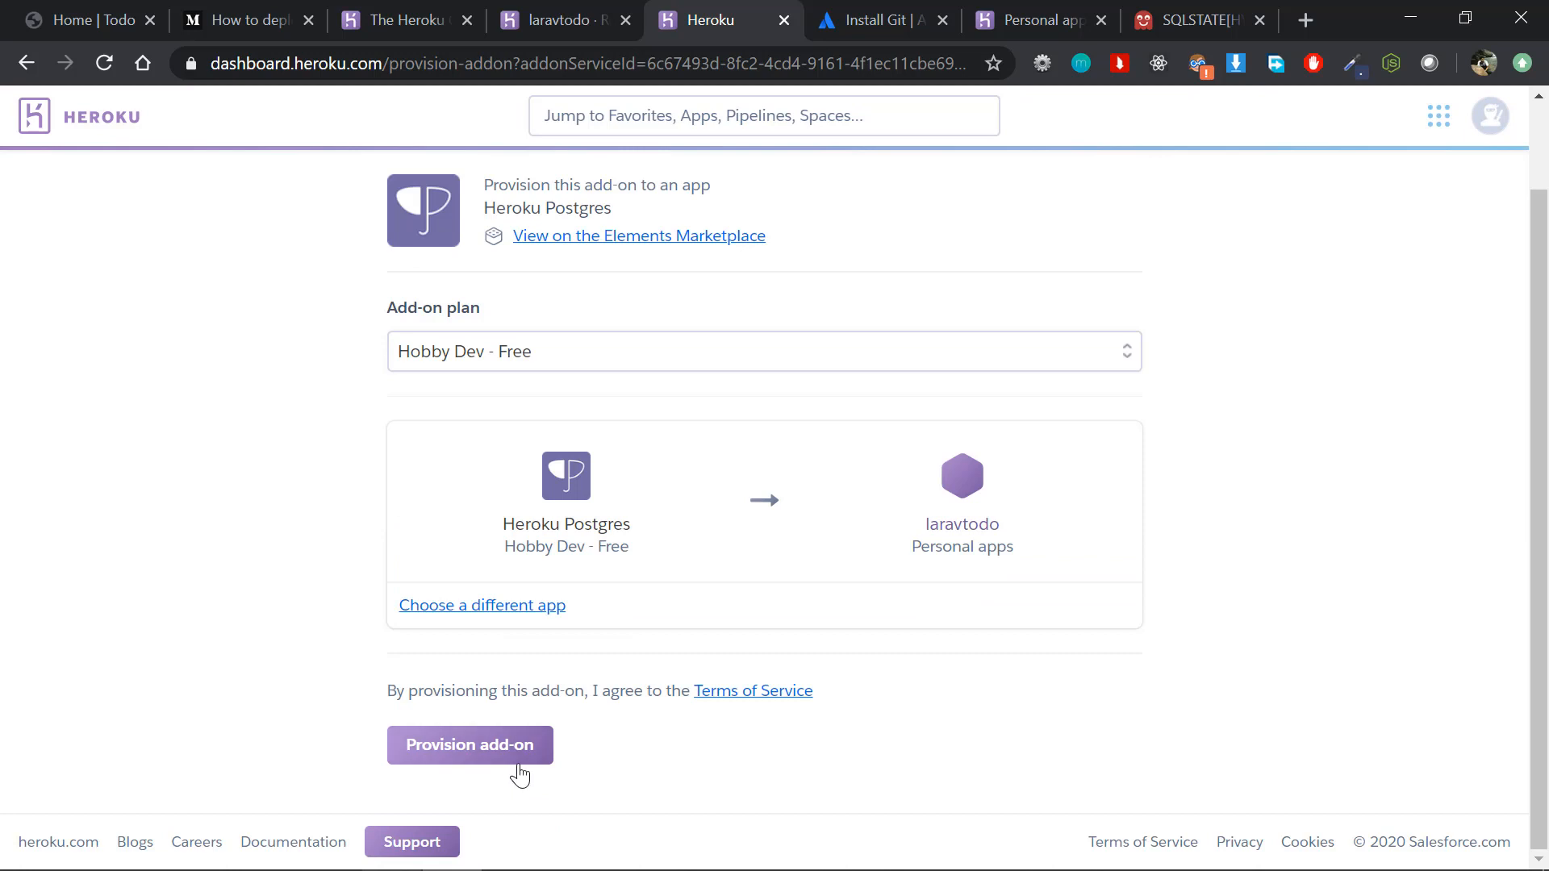
pyautogui.click(518, 763)
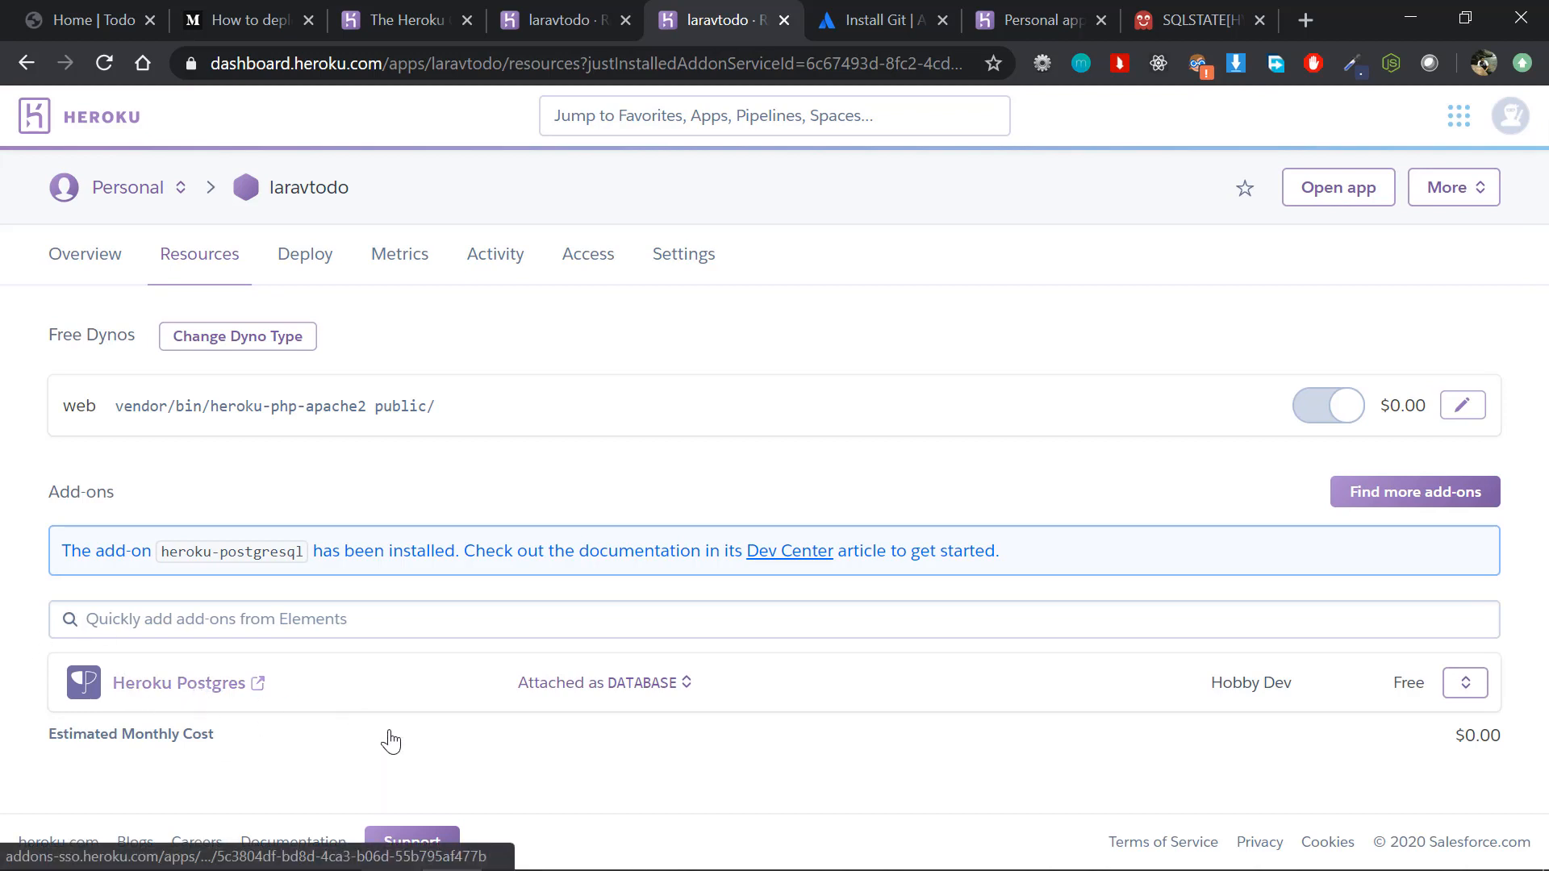
# Step: Reveal the config vars in the laravtodo settings and inspect the DATABASE_URL entry and its value
pyautogui.click(710, 257)
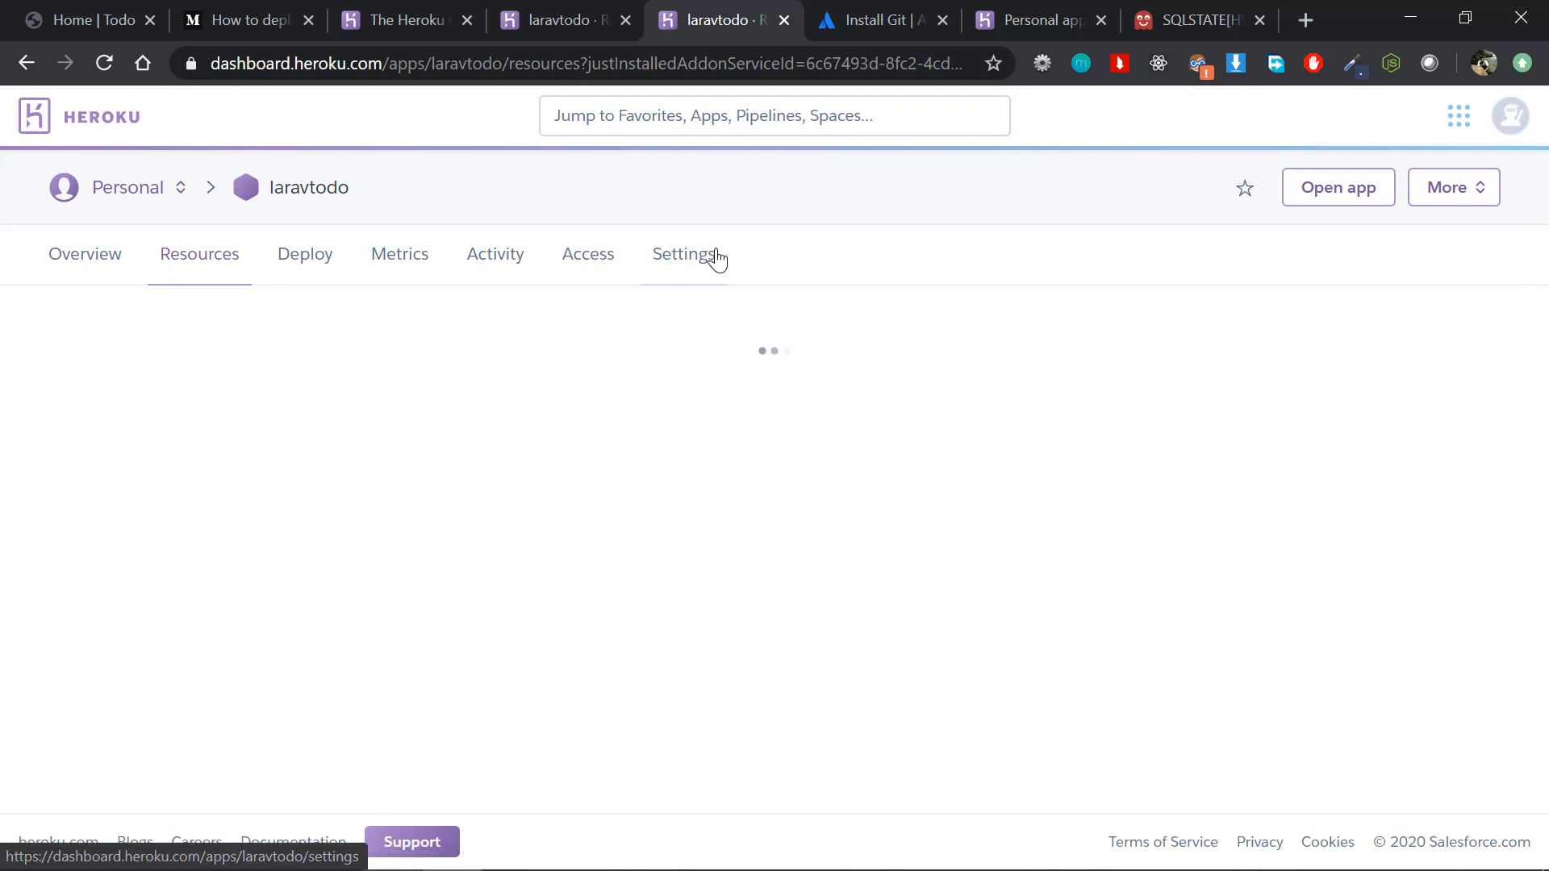
pyautogui.scroll(-3, 693, 595)
pyautogui.click(667, 518)
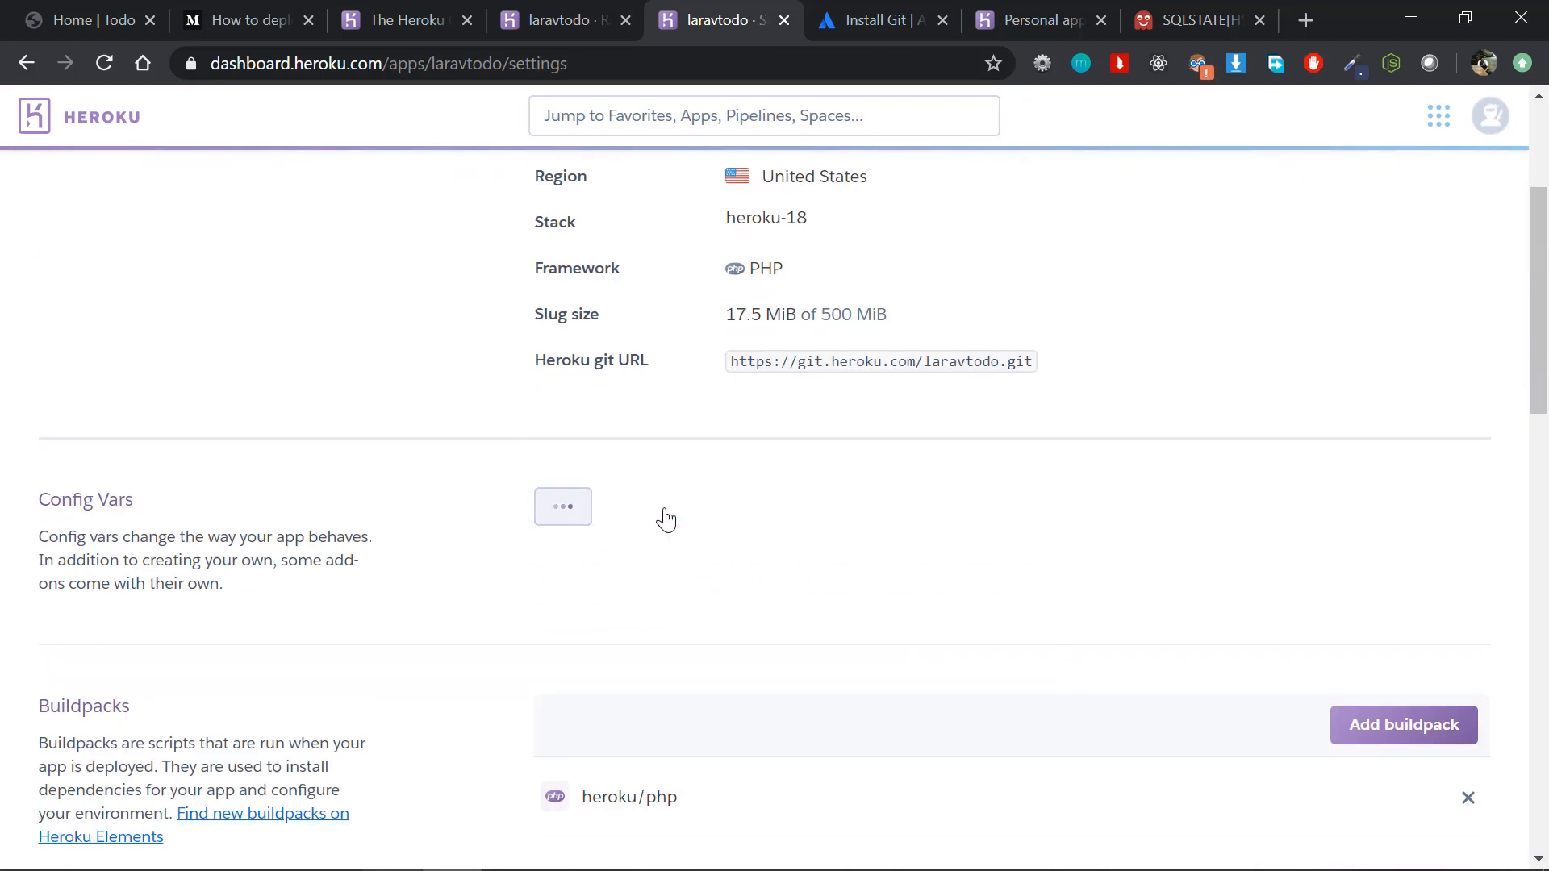
pyautogui.scroll(-2, 660, 519)
pyautogui.click(606, 496)
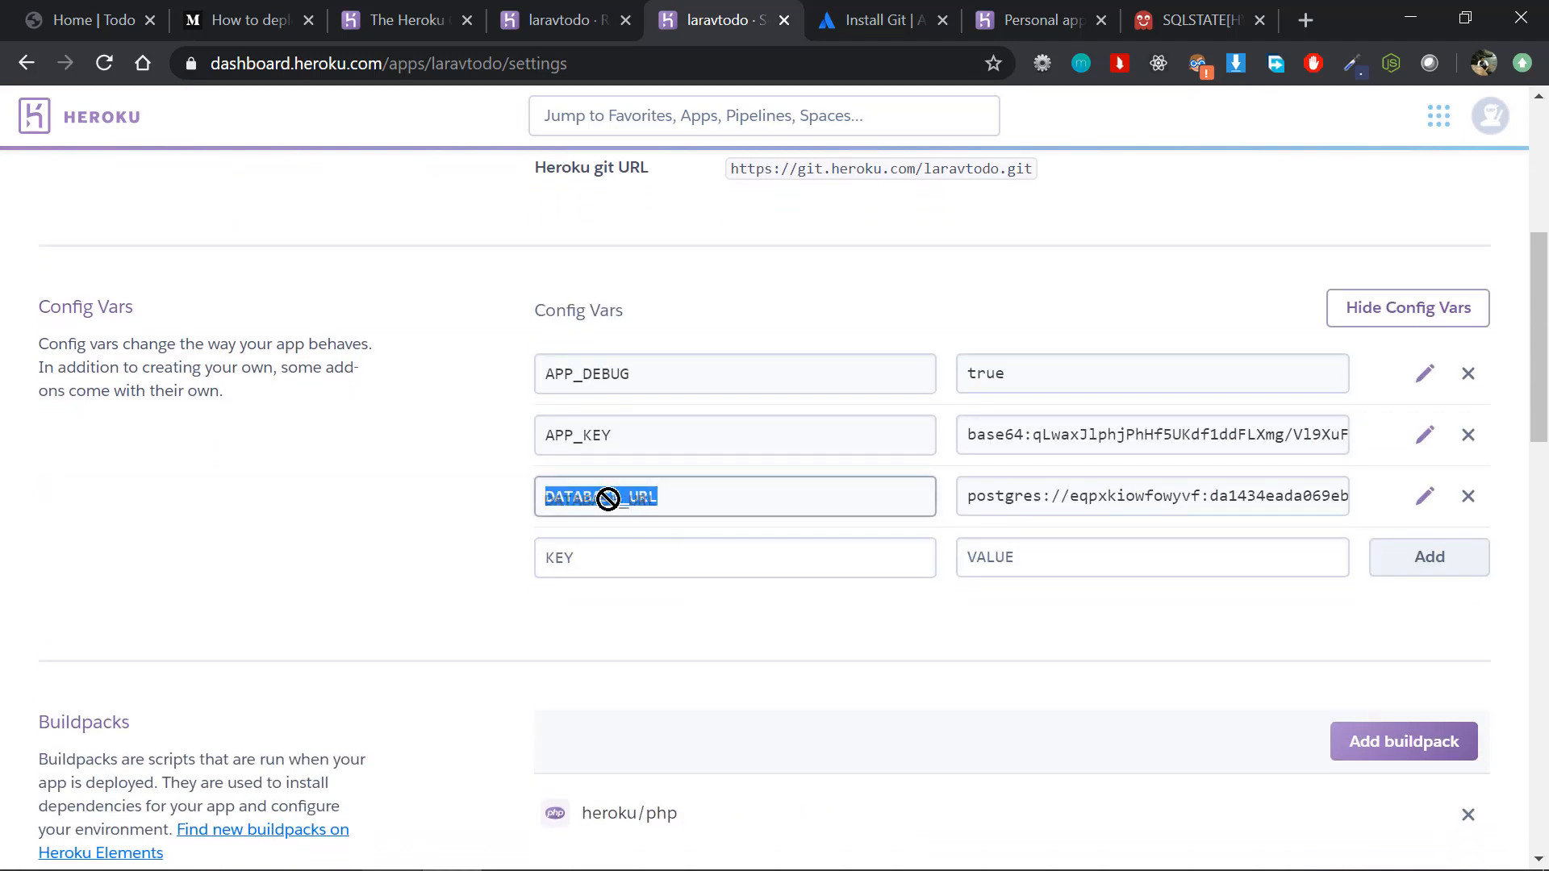
pyautogui.click(1025, 506)
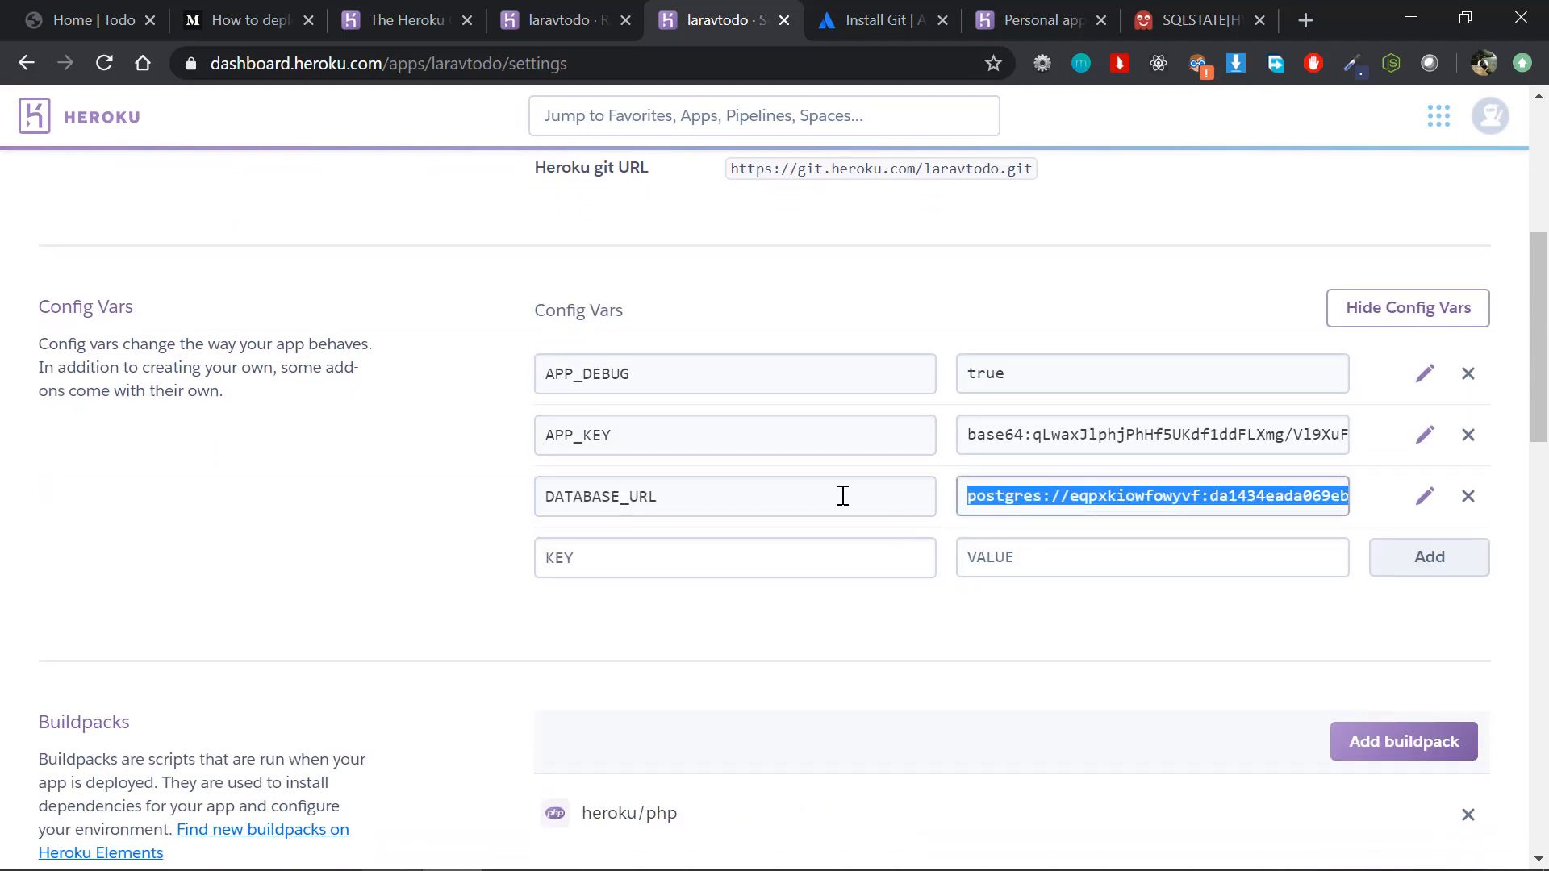
pyautogui.click(1009, 514)
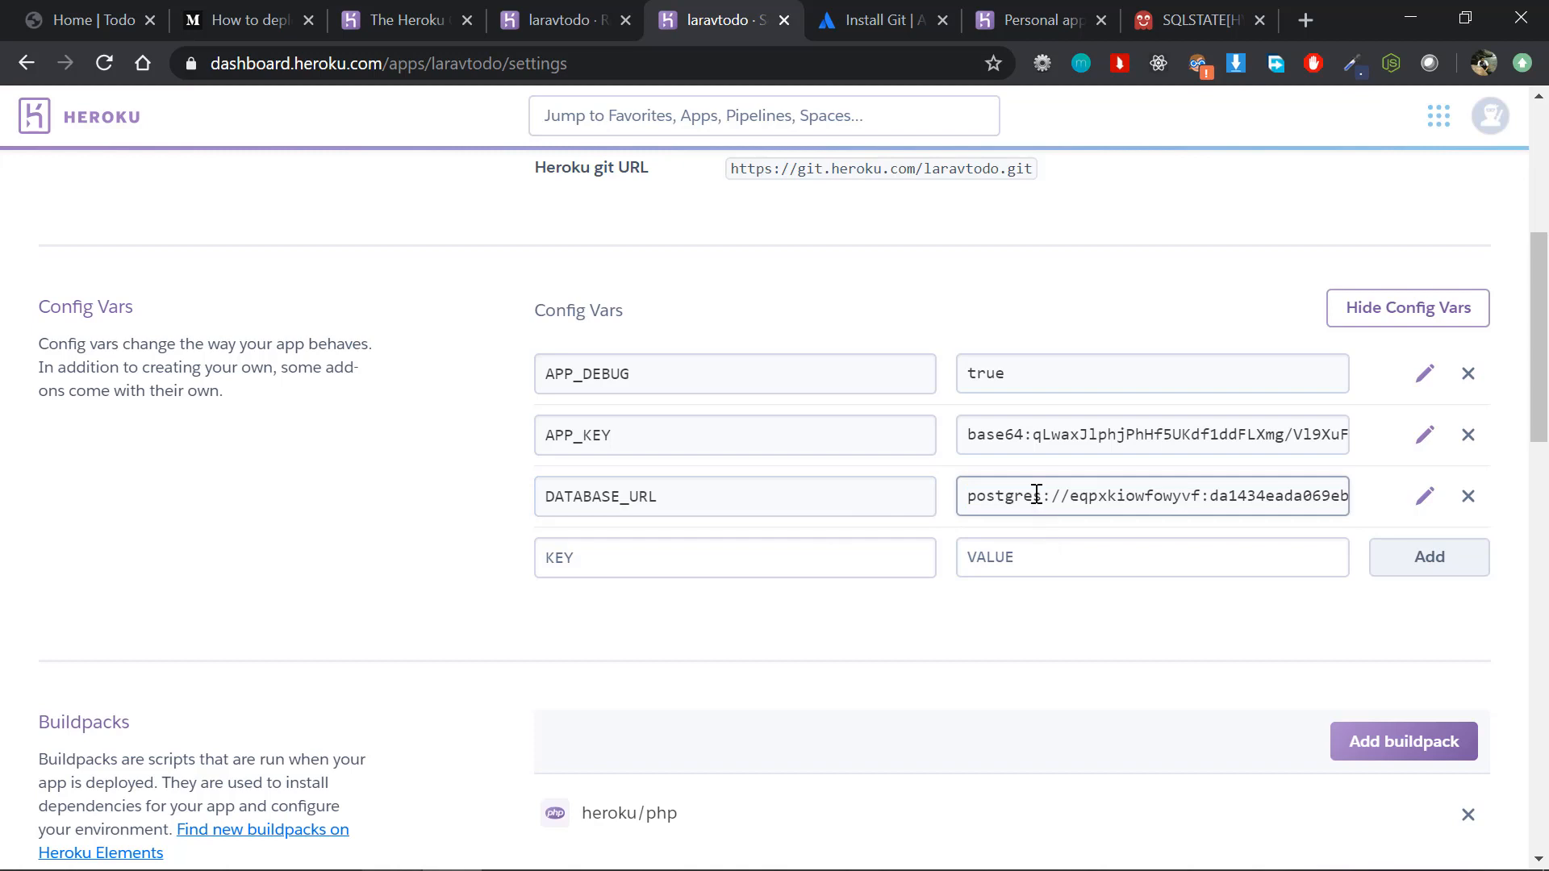
# Step: Read the Medium article's database section, from adding Heroku Postgres to the instructions for editing config/database.php
pyautogui.hotkey('alt', 'Tab')
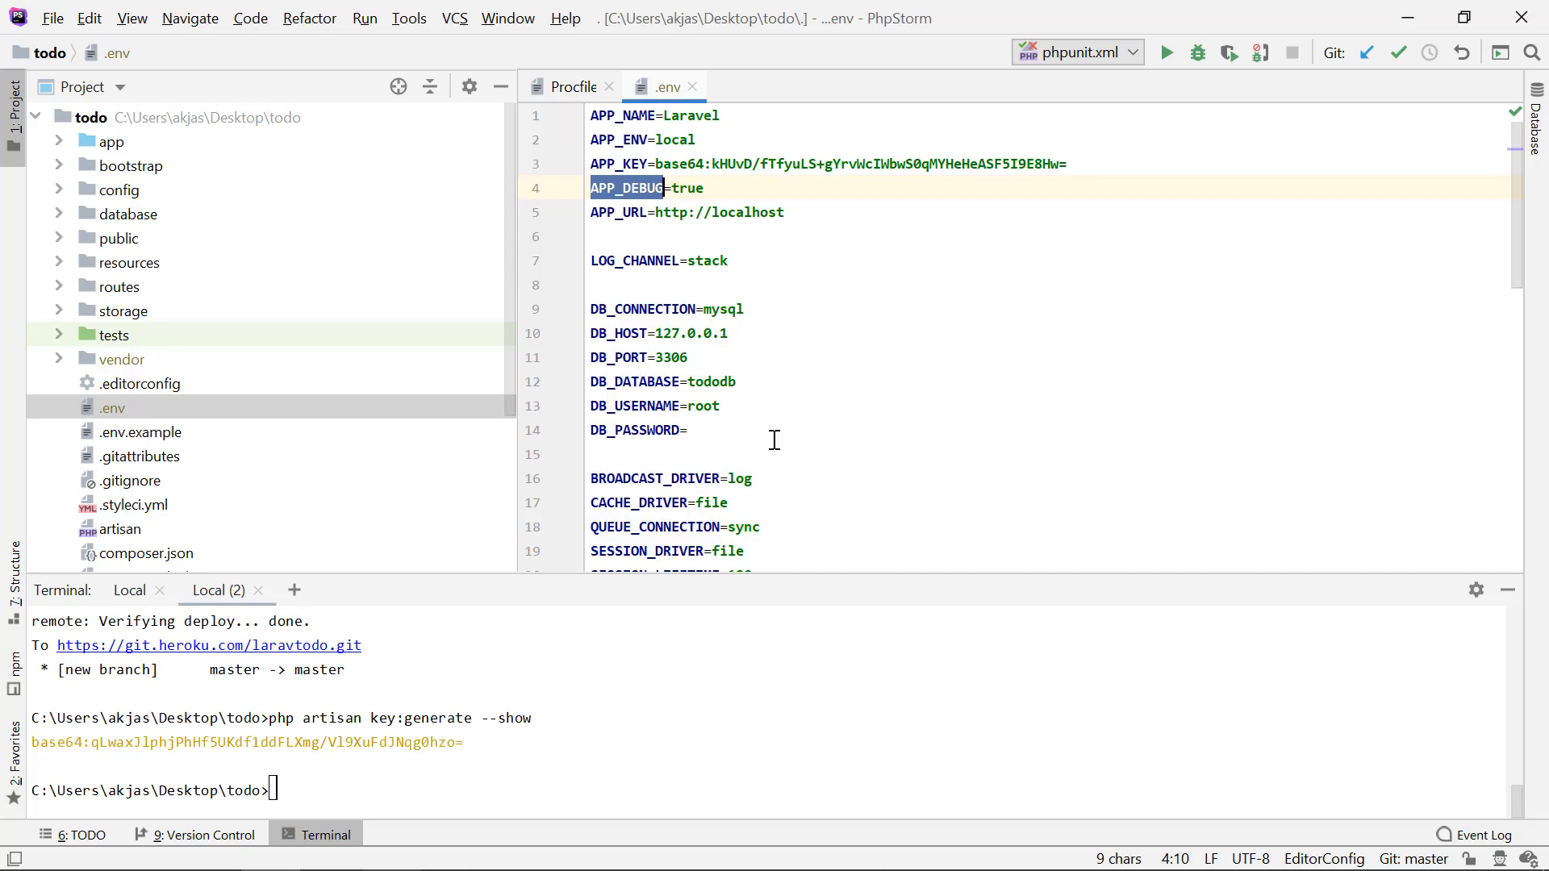
pyautogui.hotkey('alt', 'Tab')
pyautogui.click(246, 16)
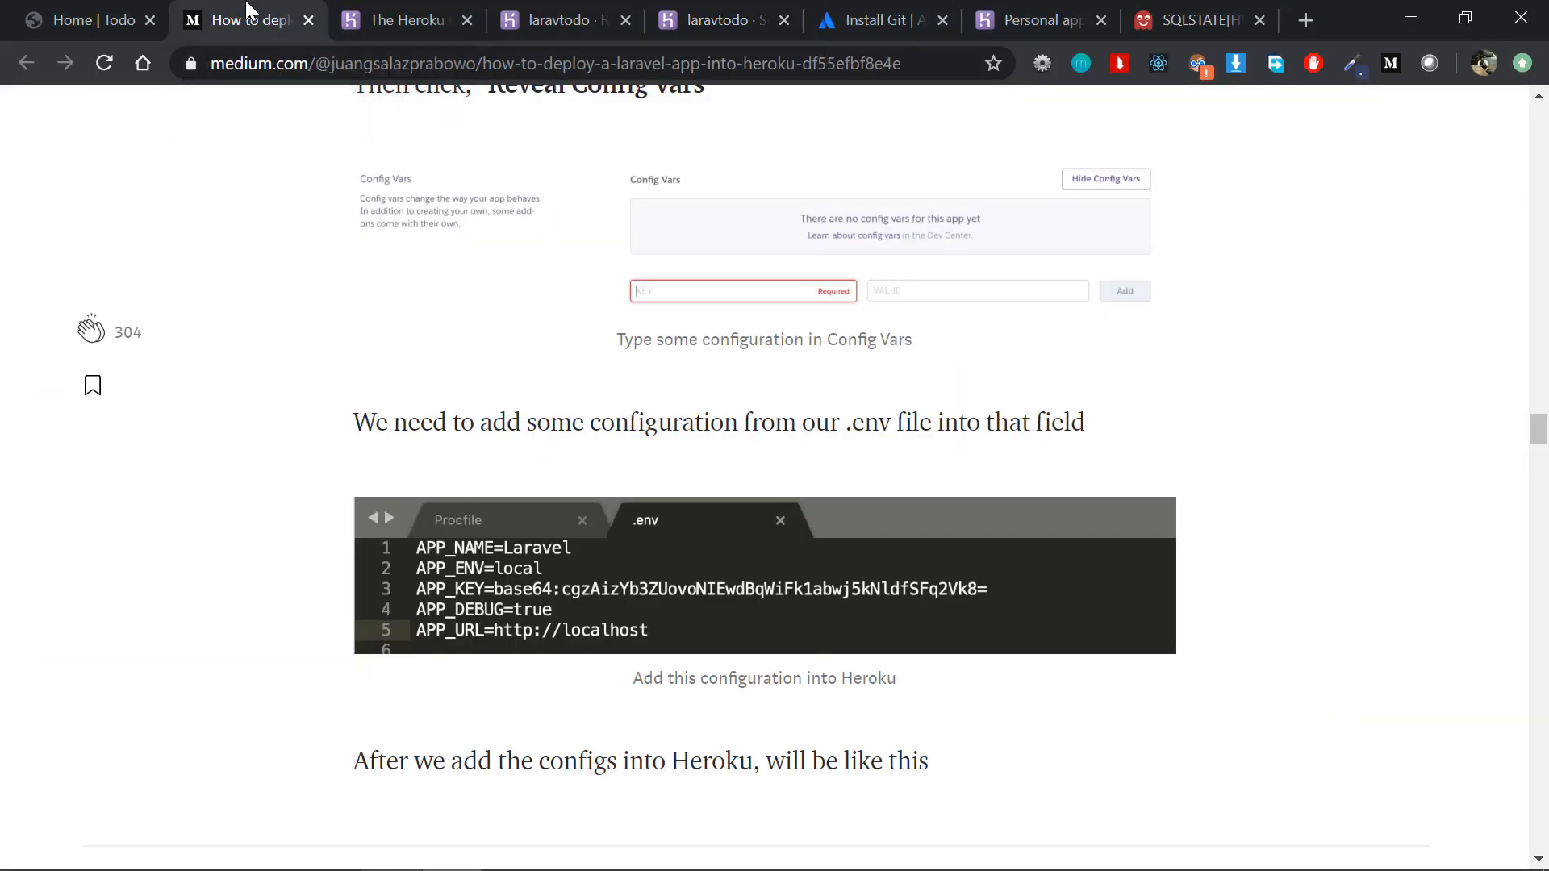
pyautogui.scroll(-15, 472, 438)
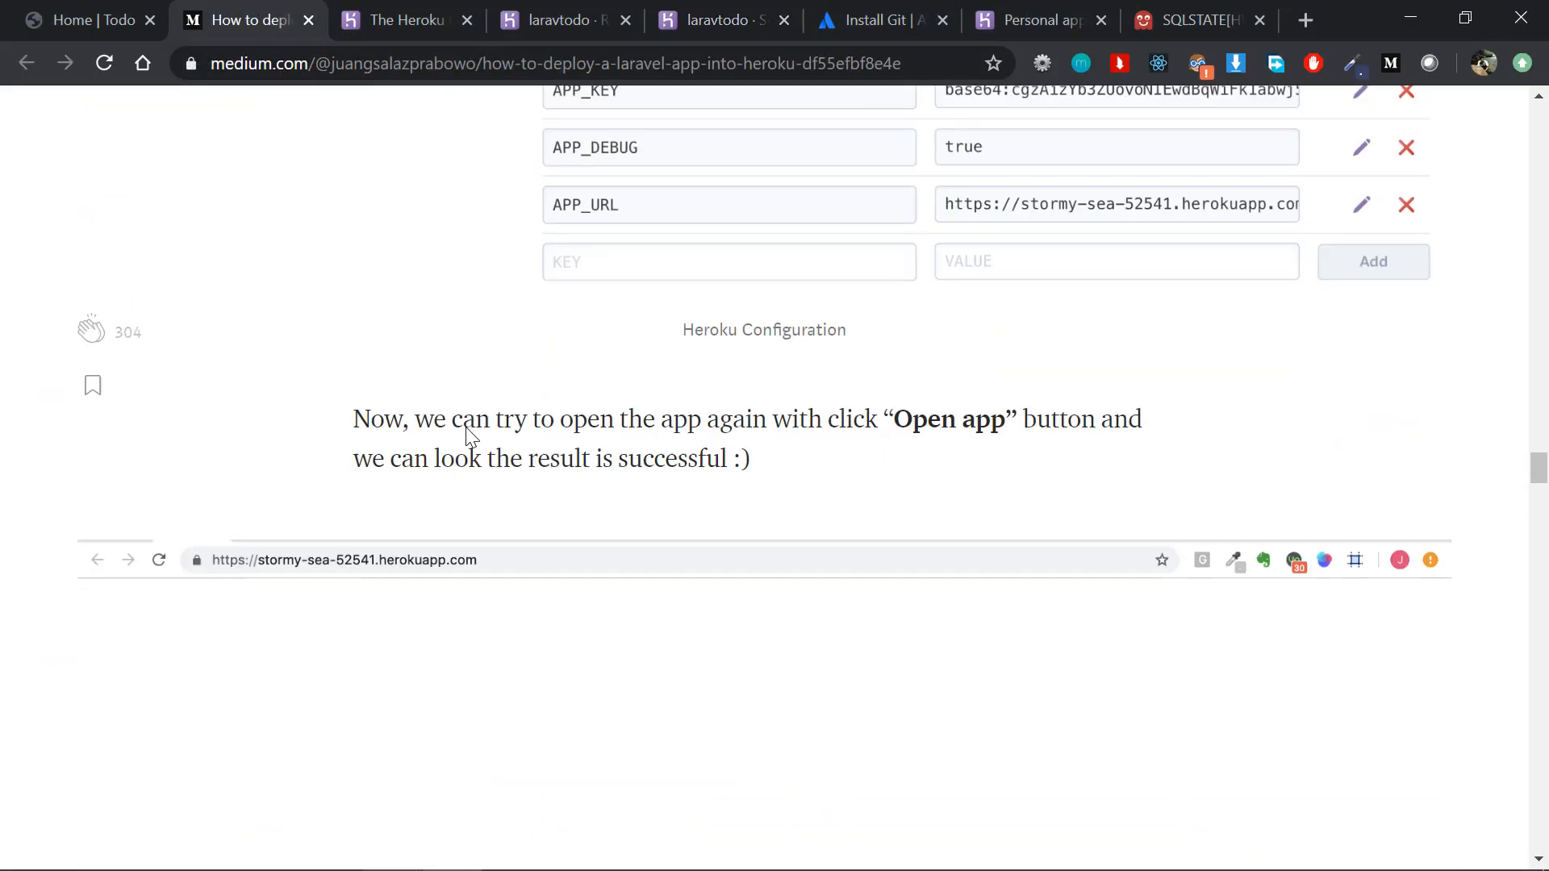
pyautogui.scroll(-18, 472, 437)
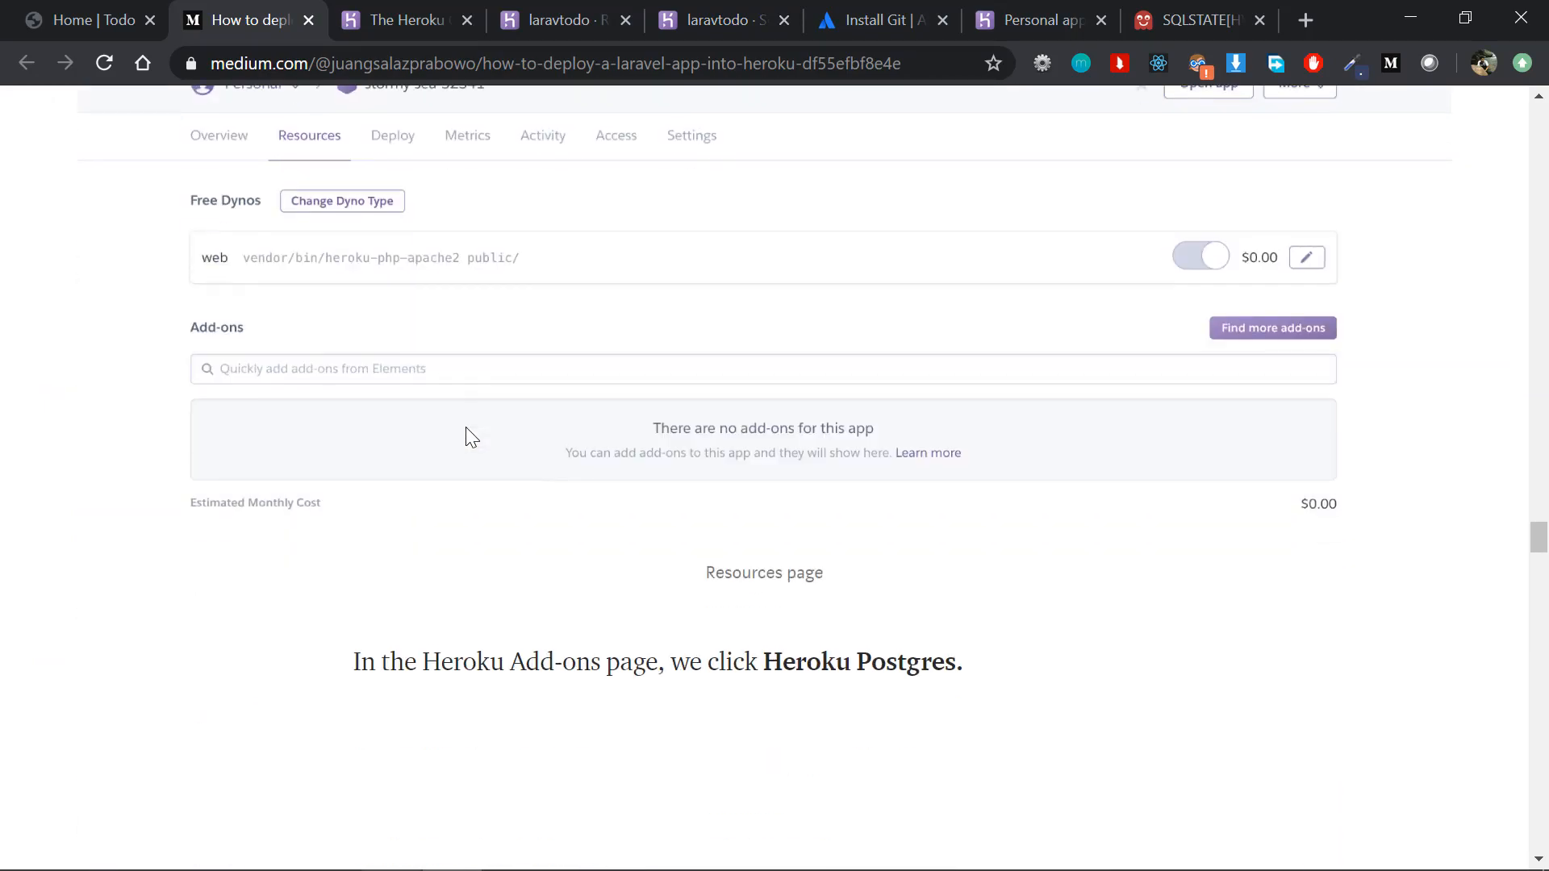
pyautogui.scroll(-18, 472, 438)
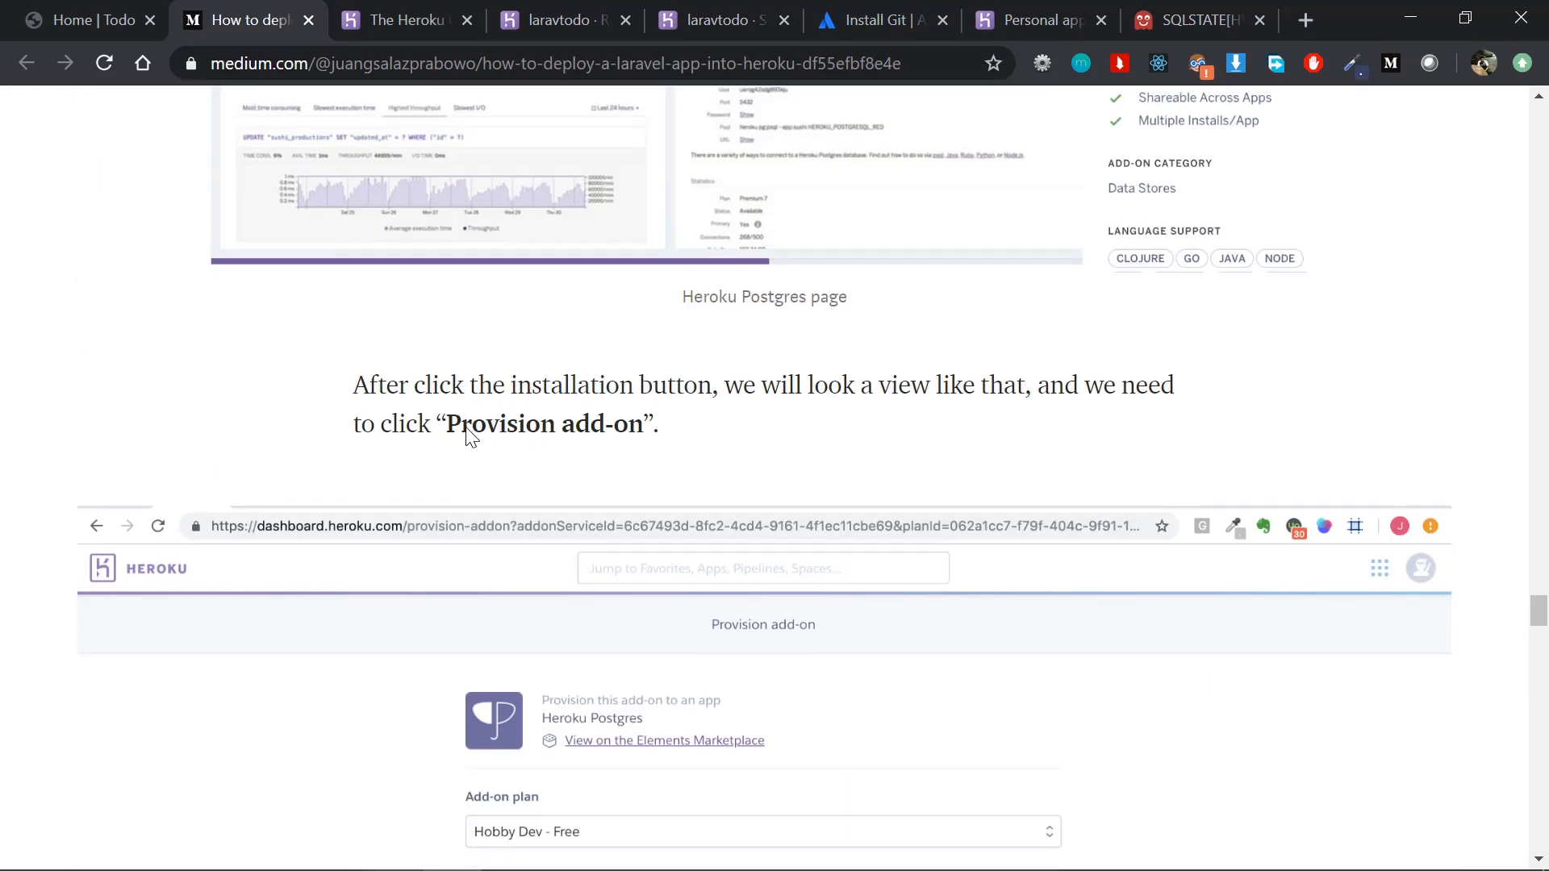
pyautogui.scroll(-18, 472, 438)
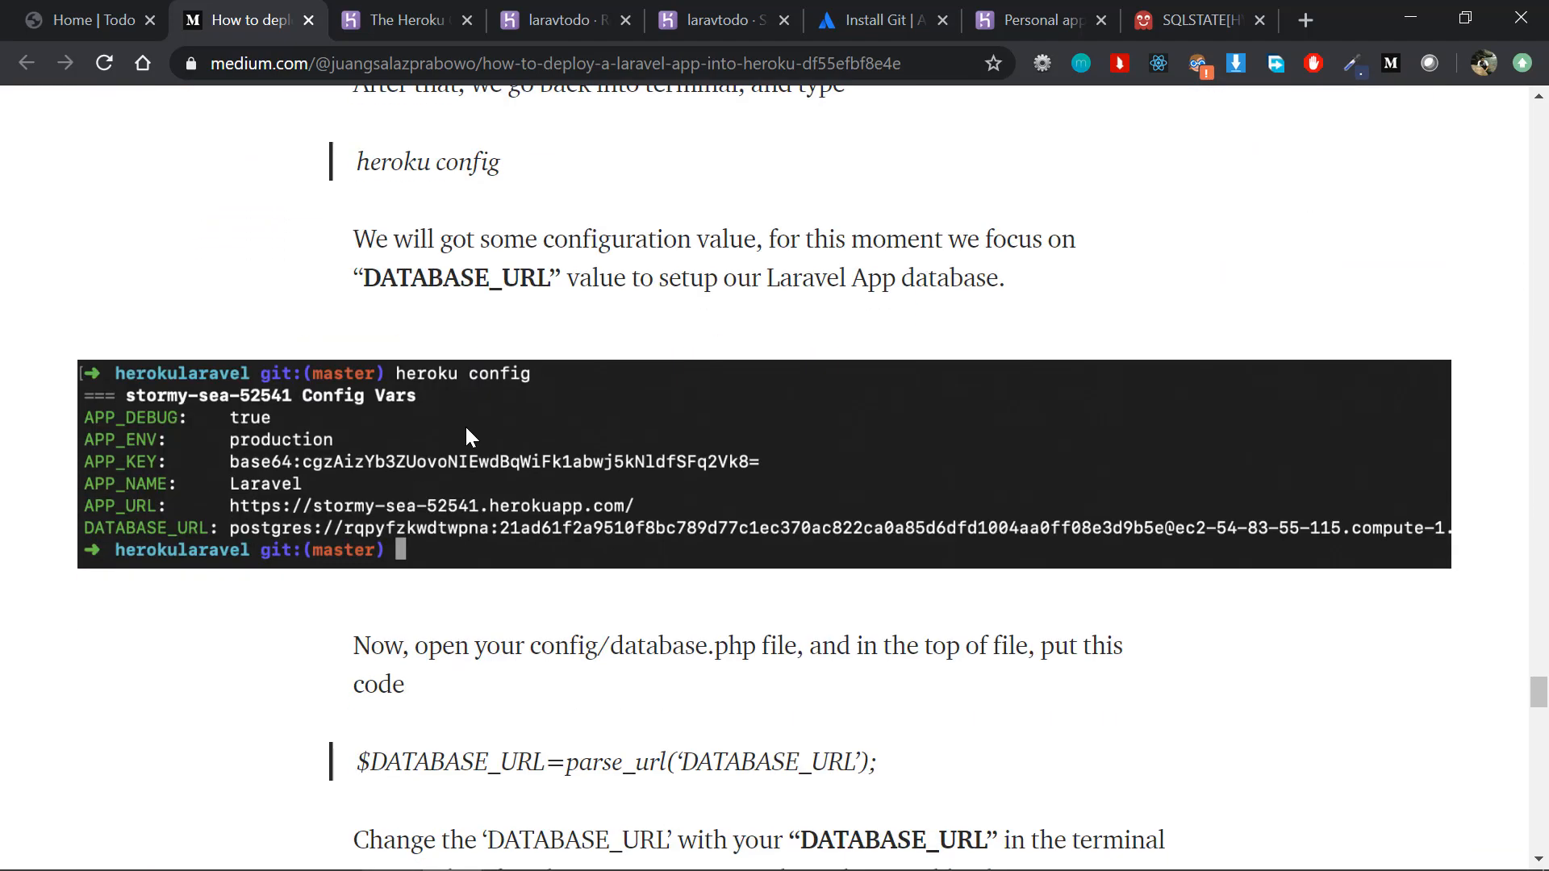
pyautogui.scroll(1, 466, 435)
pyautogui.scroll(-5, 488, 630)
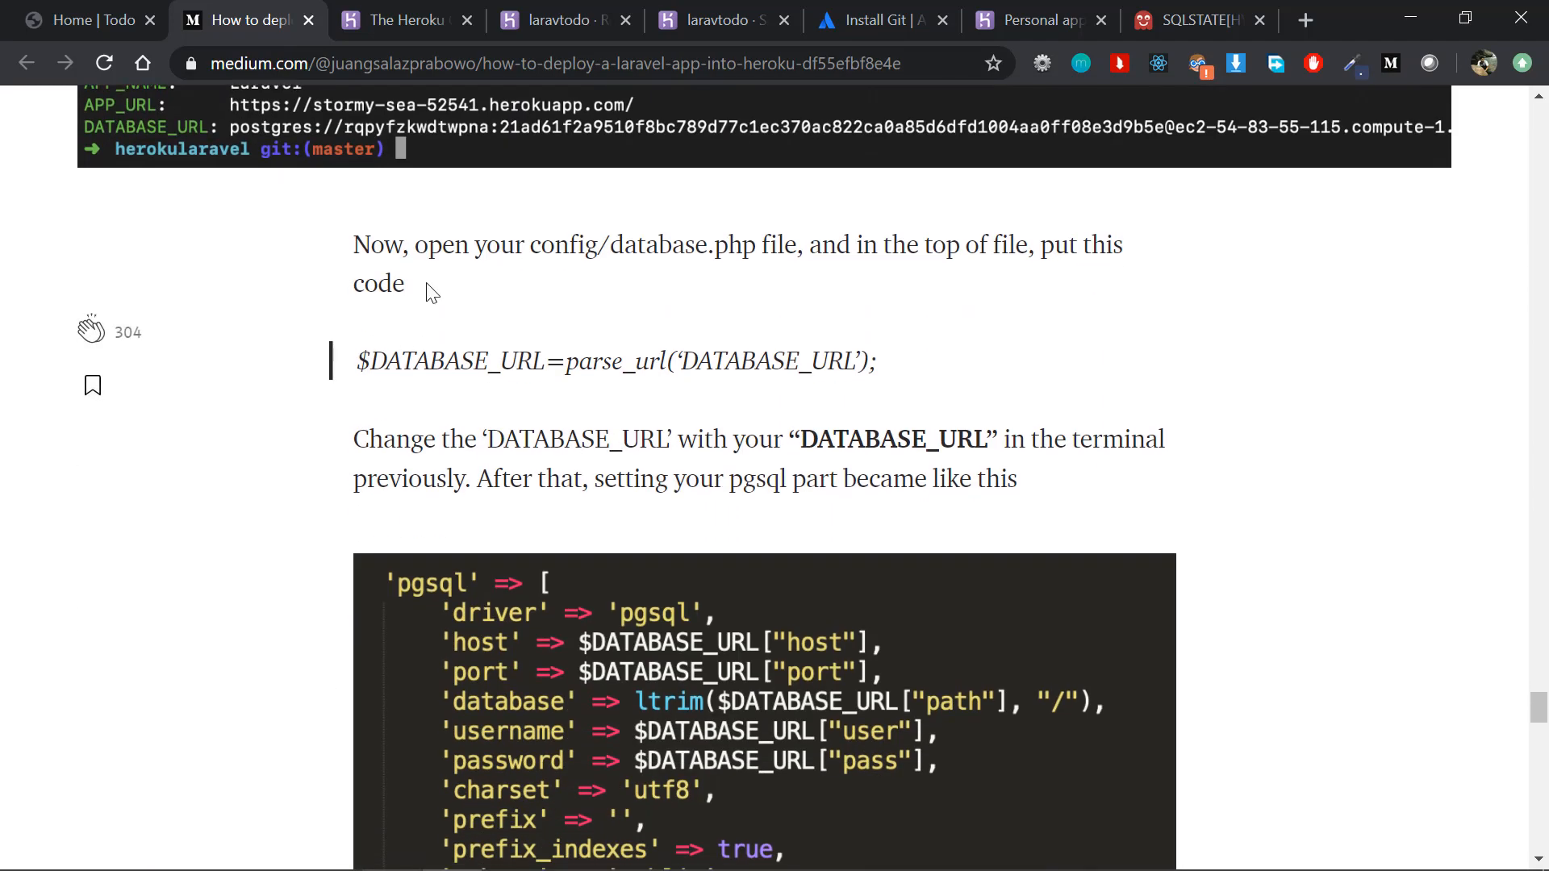
pyautogui.moveTo(525, 246); pyautogui.dragTo(744, 247)
# Step: Switch to PhpStorm and open database.php from the project's config folder
pyautogui.hotkey('alt', 'Tab')
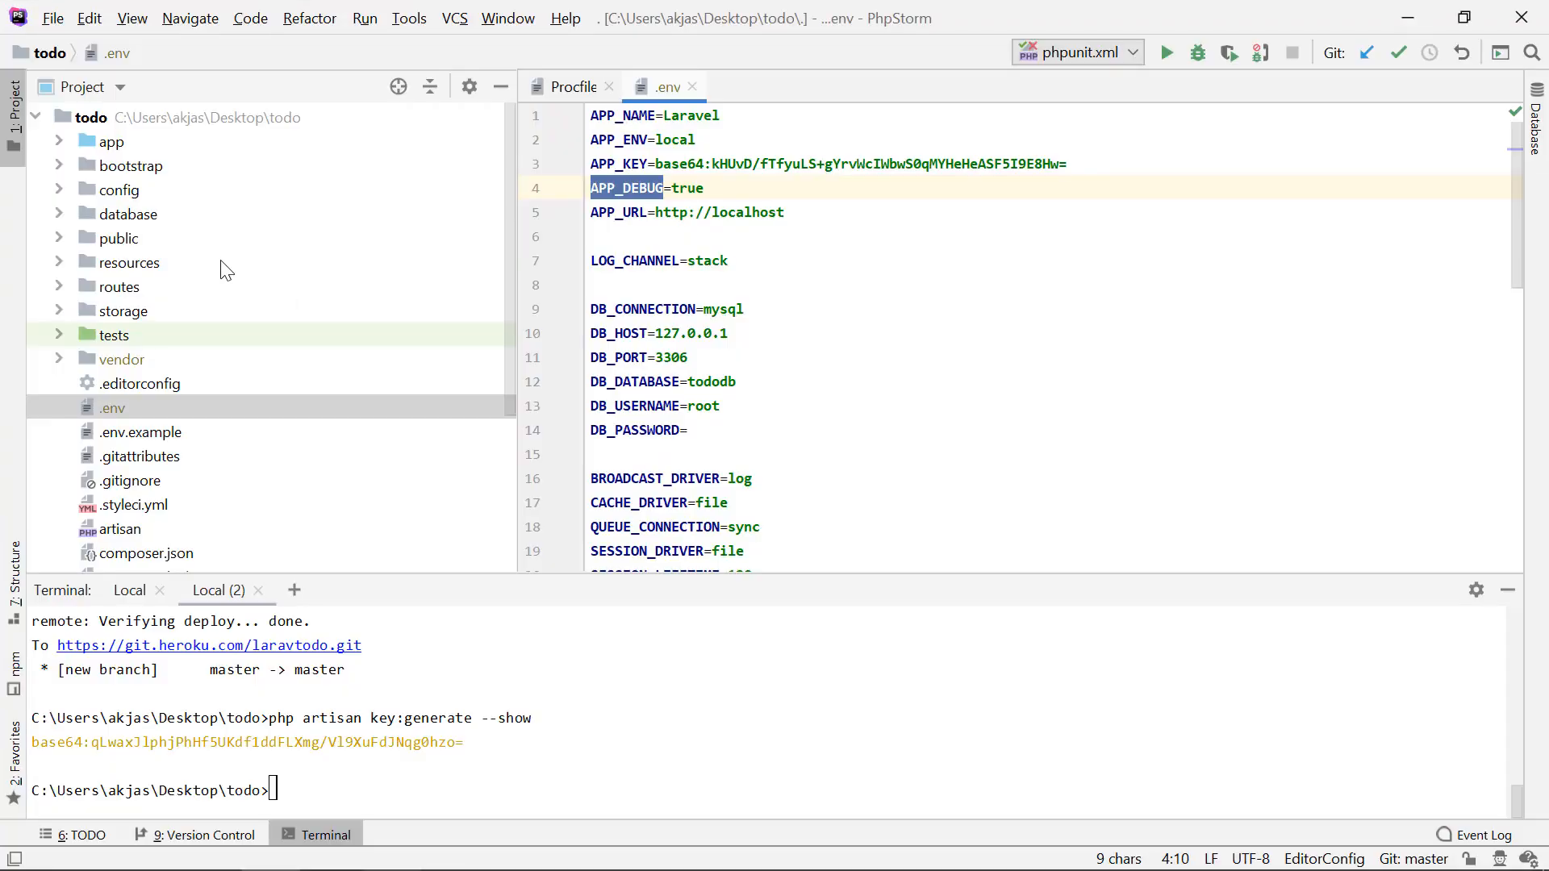
pyautogui.doubleClick(128, 187)
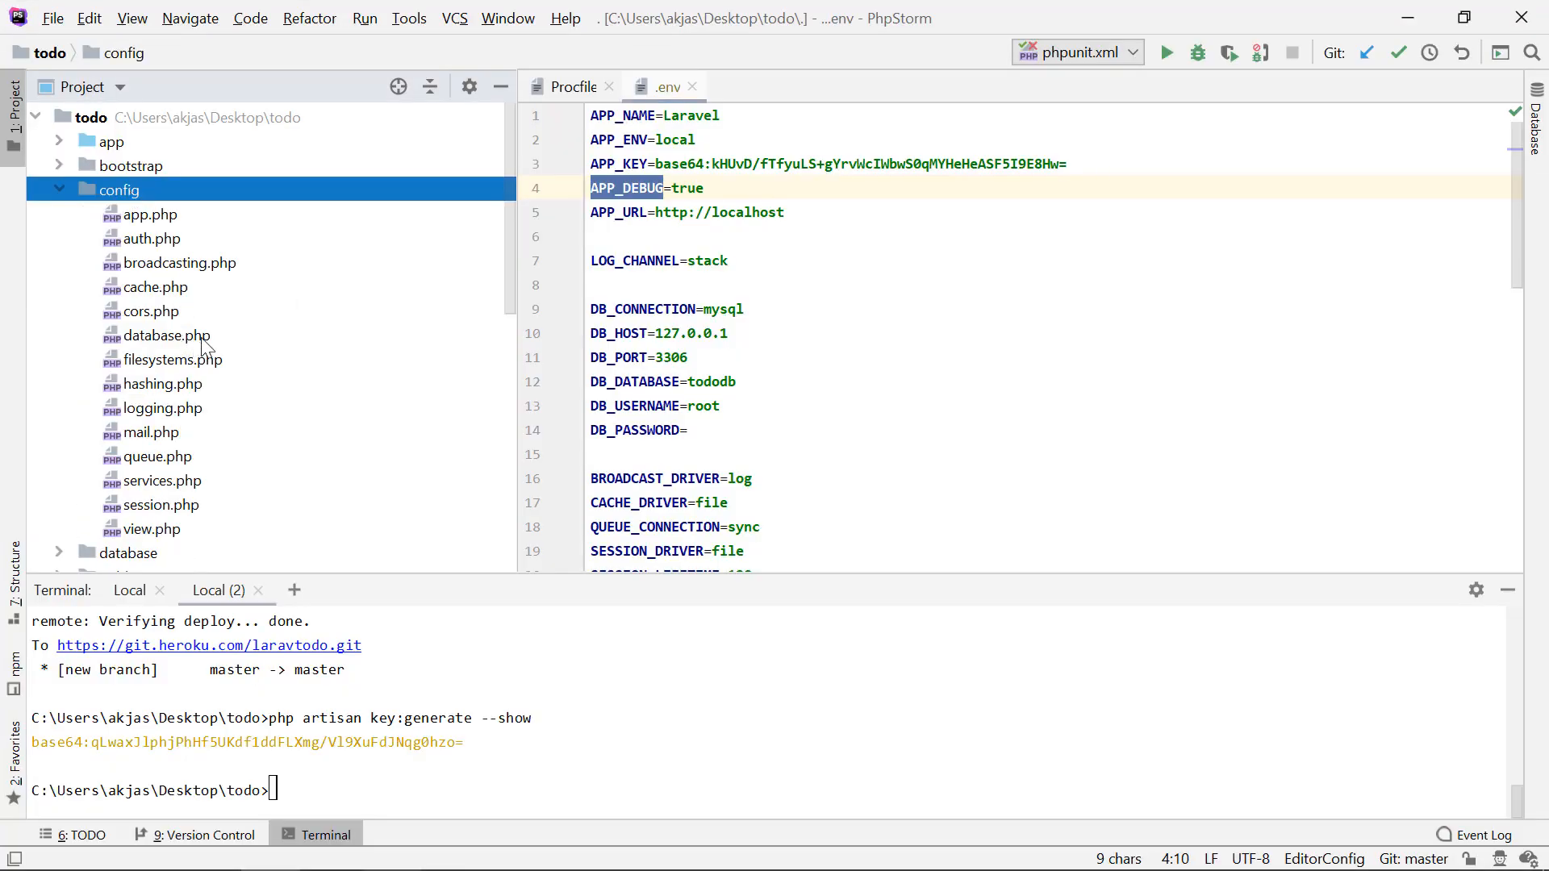
pyautogui.doubleClick(166, 336)
pyautogui.scroll(15, 692, 282)
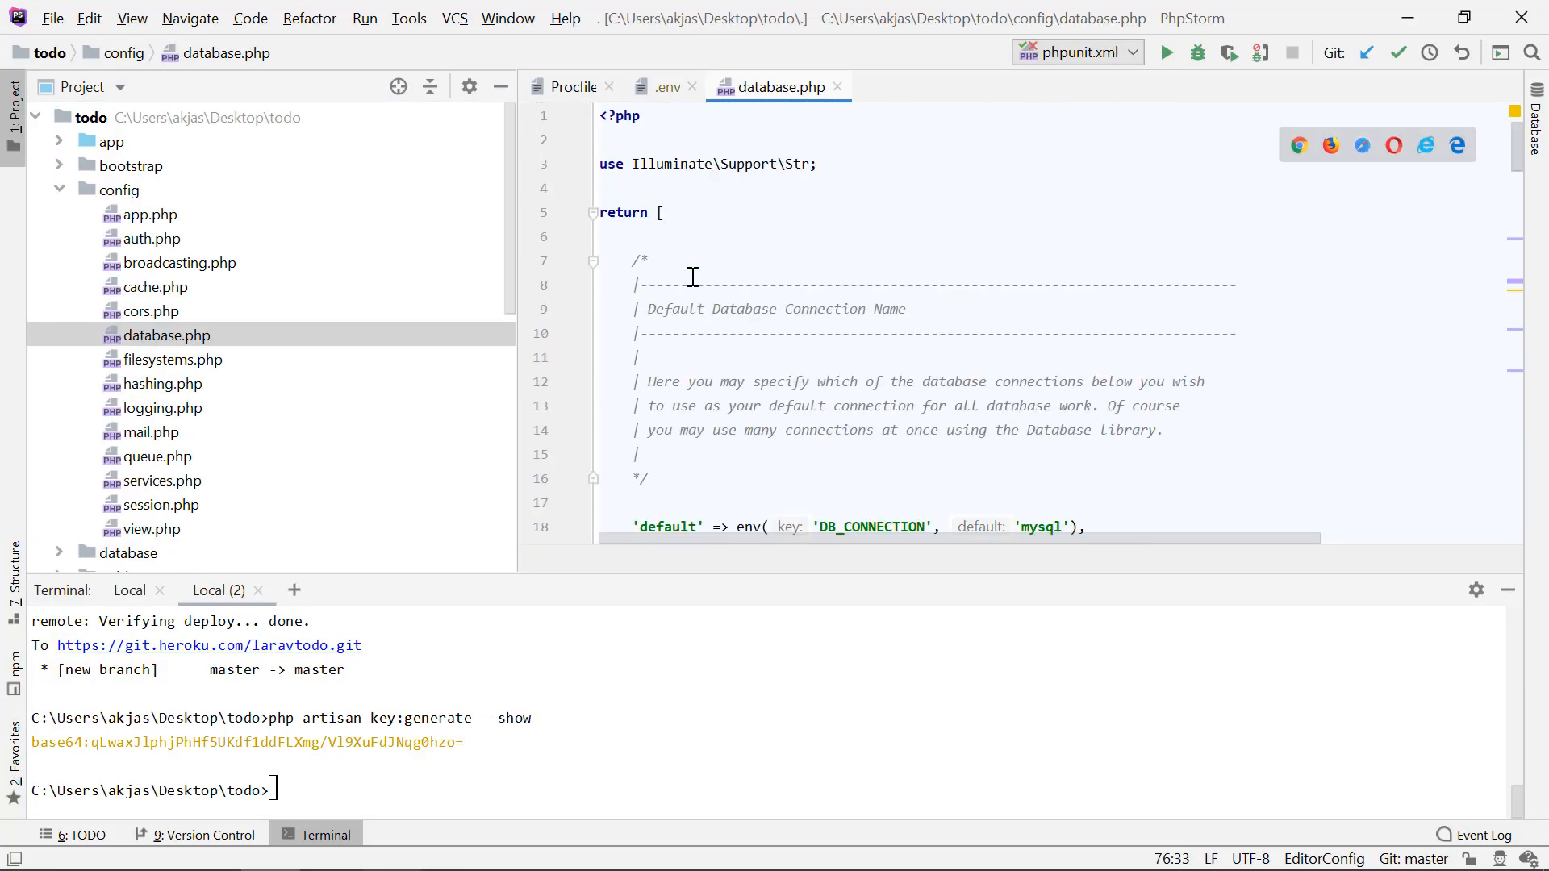
# Step: Switch to the Medium article in Chrome and copy the line $DATABASE_URL=parse_url('DATABASE_URL');
pyautogui.hotkey('alt', 'Tab')
pyautogui.click(421, 367)
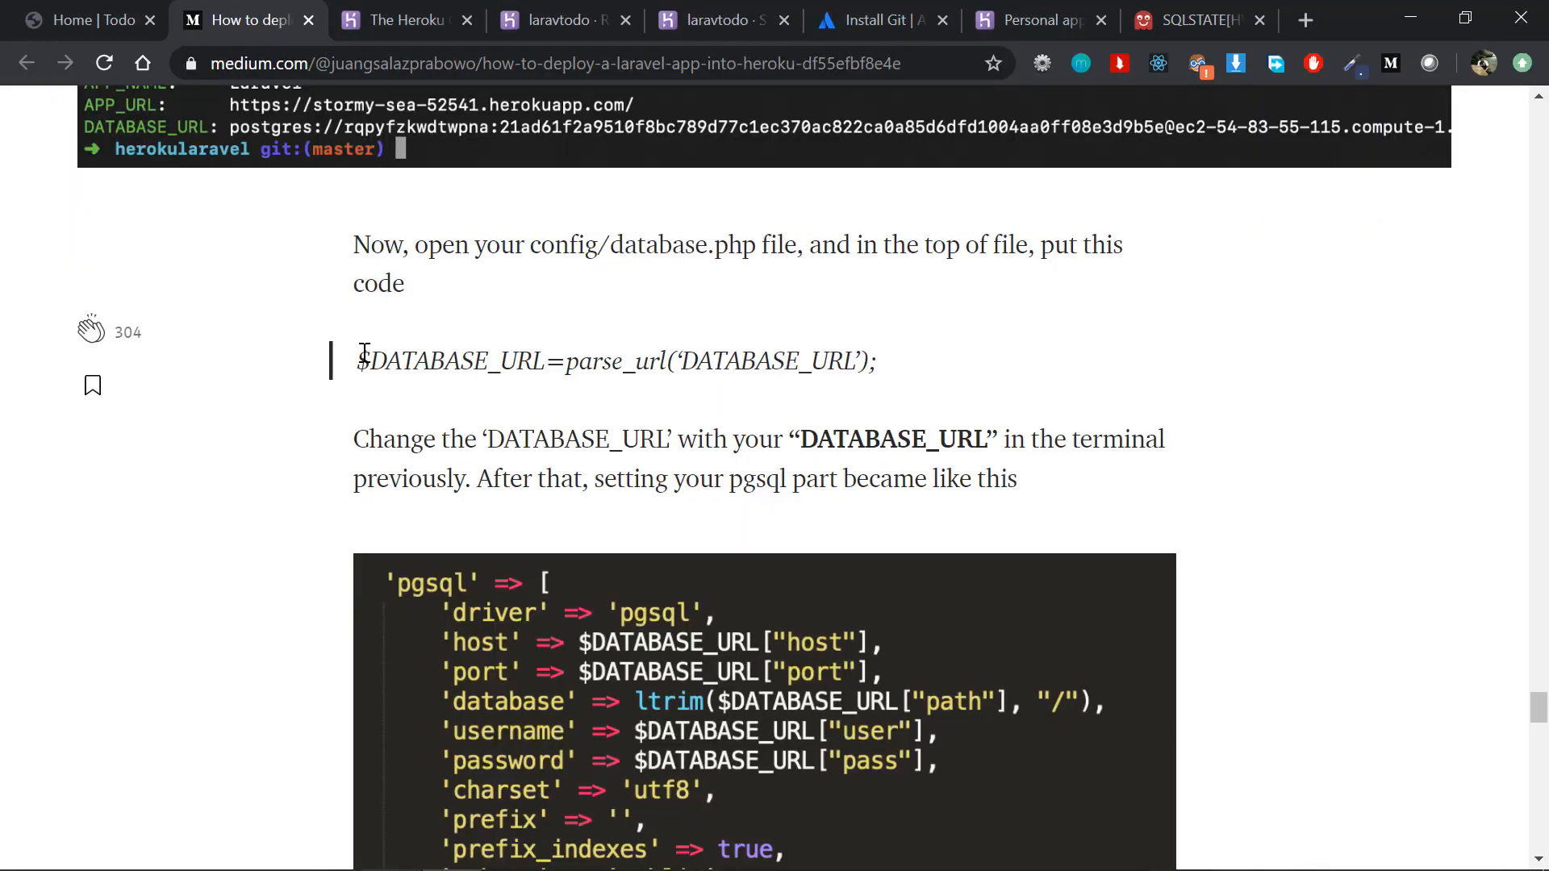
pyautogui.moveTo(364, 355); pyautogui.dragTo(917, 360)
pyautogui.hotkey('ctrl', 'c')
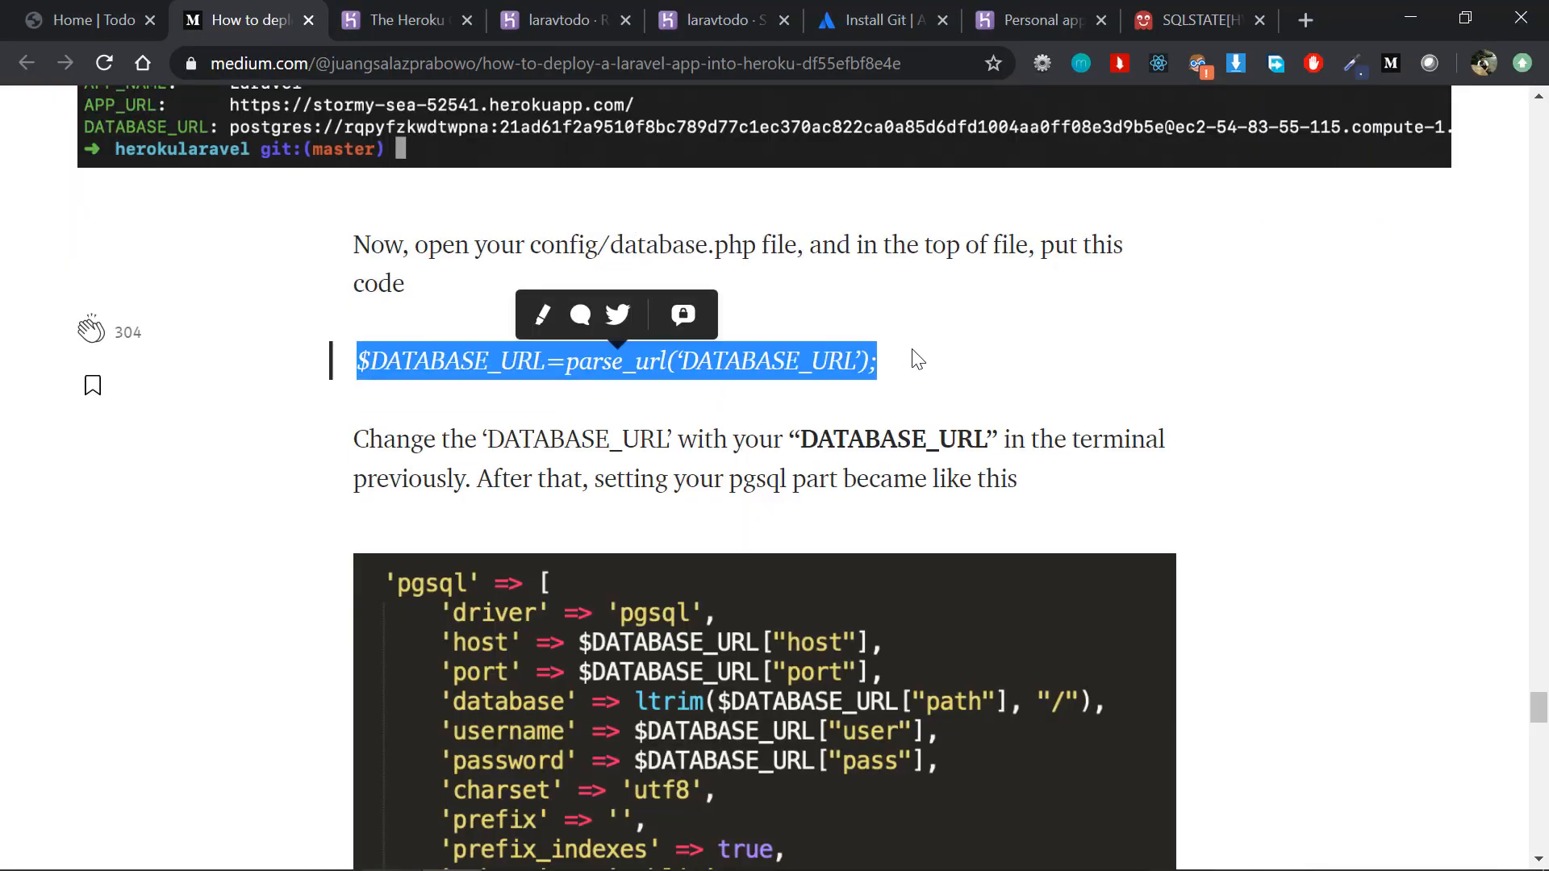
# Step: Check the DATABASE_URL config var in the laravtodo Heroku settings, then return to the Medium article
pyautogui.click(726, 9)
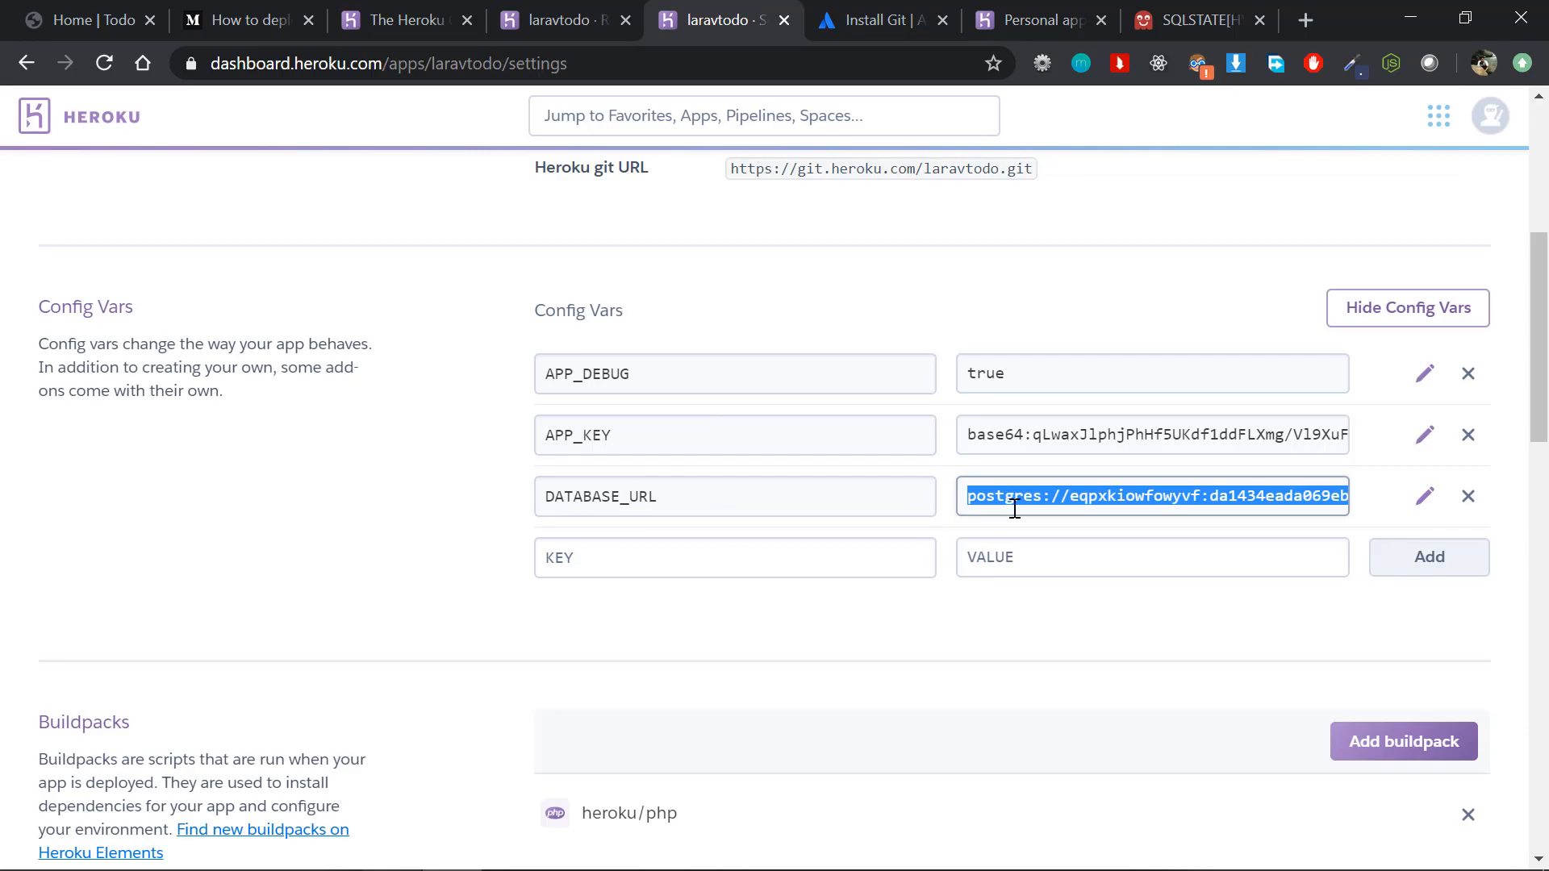
pyautogui.hotkey('alt', 'Tab')
pyautogui.hotkey('alt', 'Tab')
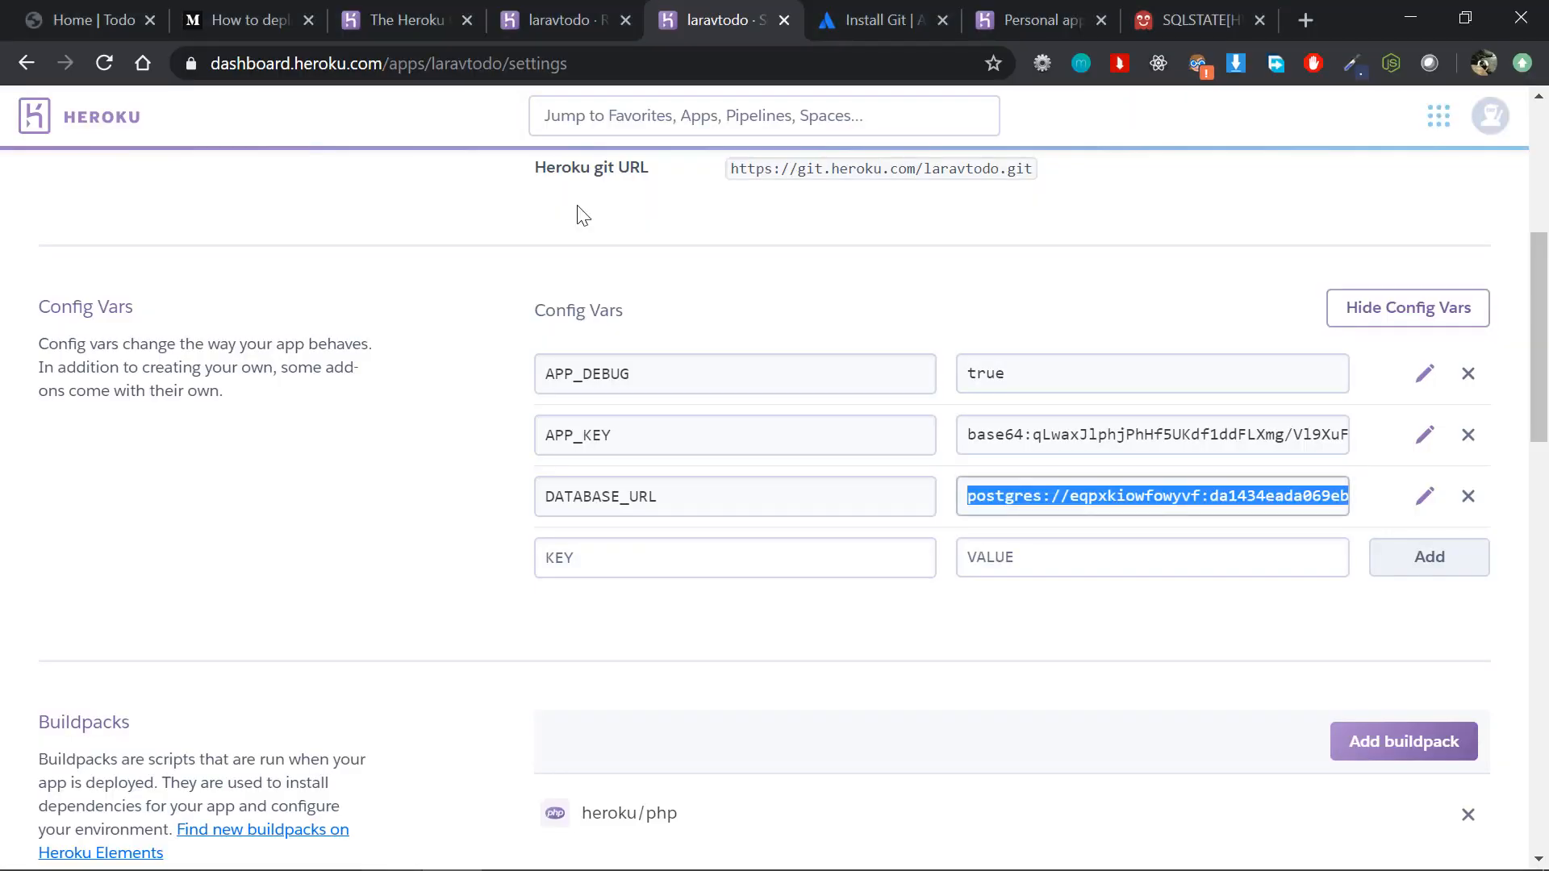
pyautogui.click(544, 10)
pyautogui.click(823, 10)
pyautogui.click(186, 10)
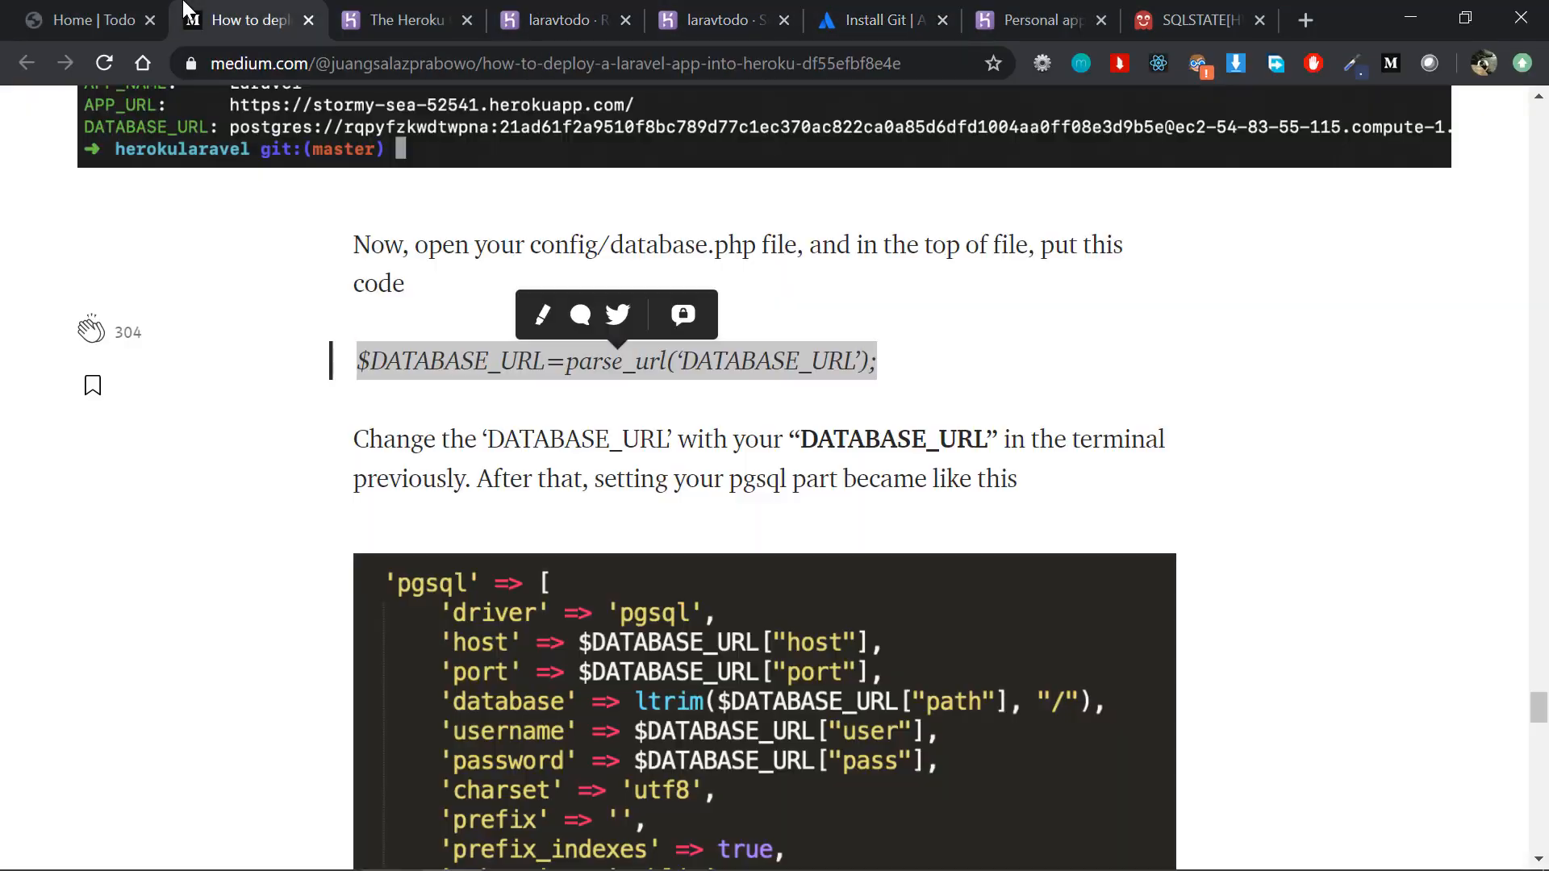
# Step: Switch to PhpStorm and insert the copied parse_url line between the use statement and the return array in database.php
pyautogui.hotkey('alt', 'Tab')
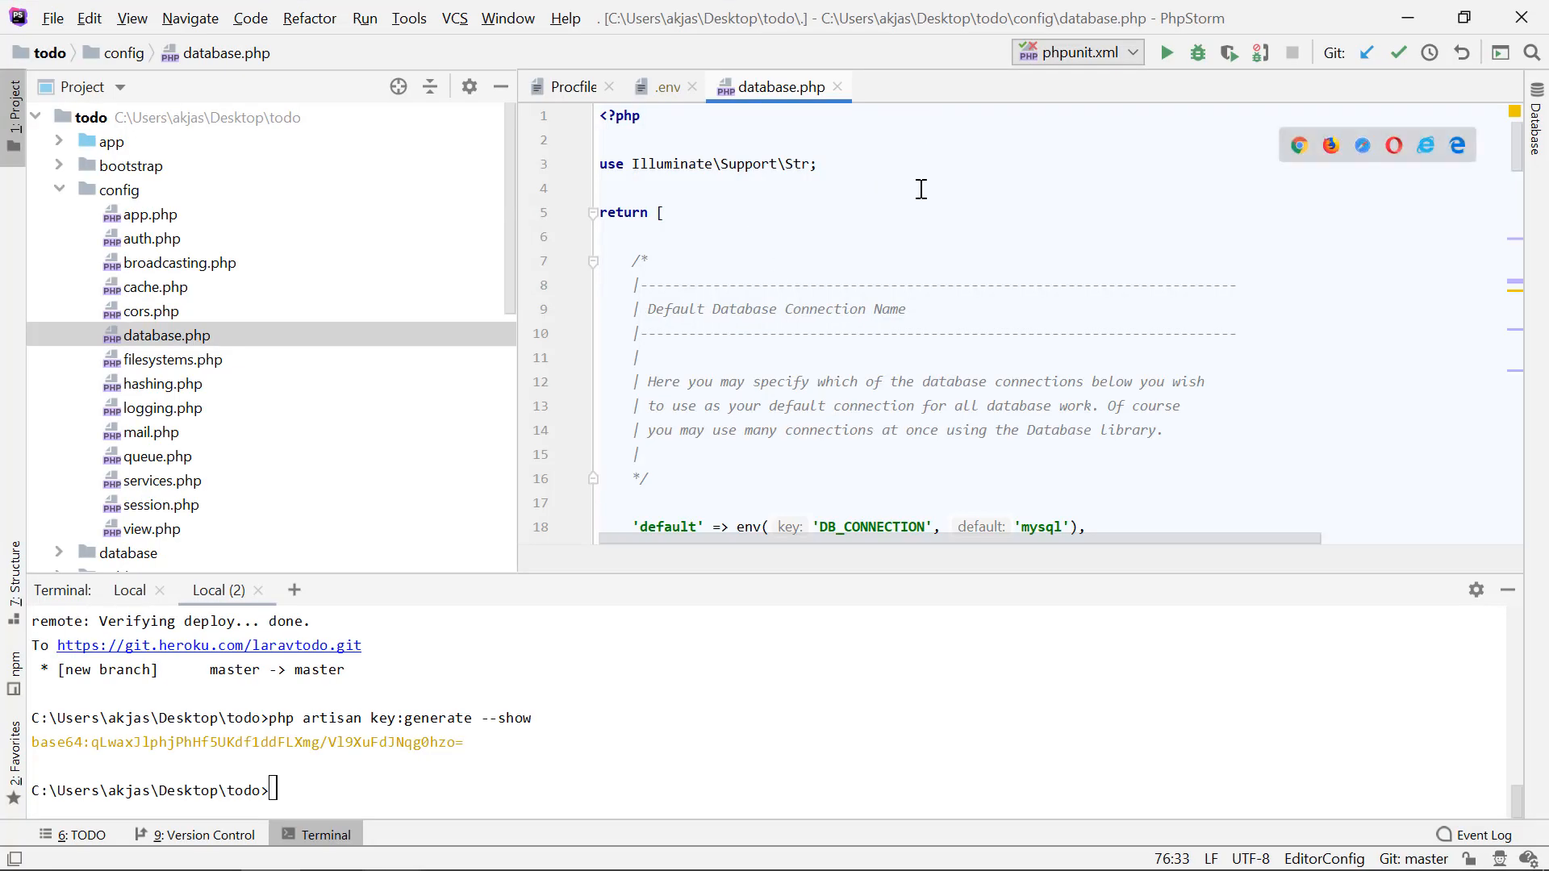
pyautogui.click(983, 177)
pyautogui.press('Return')
pyautogui.press('Return')
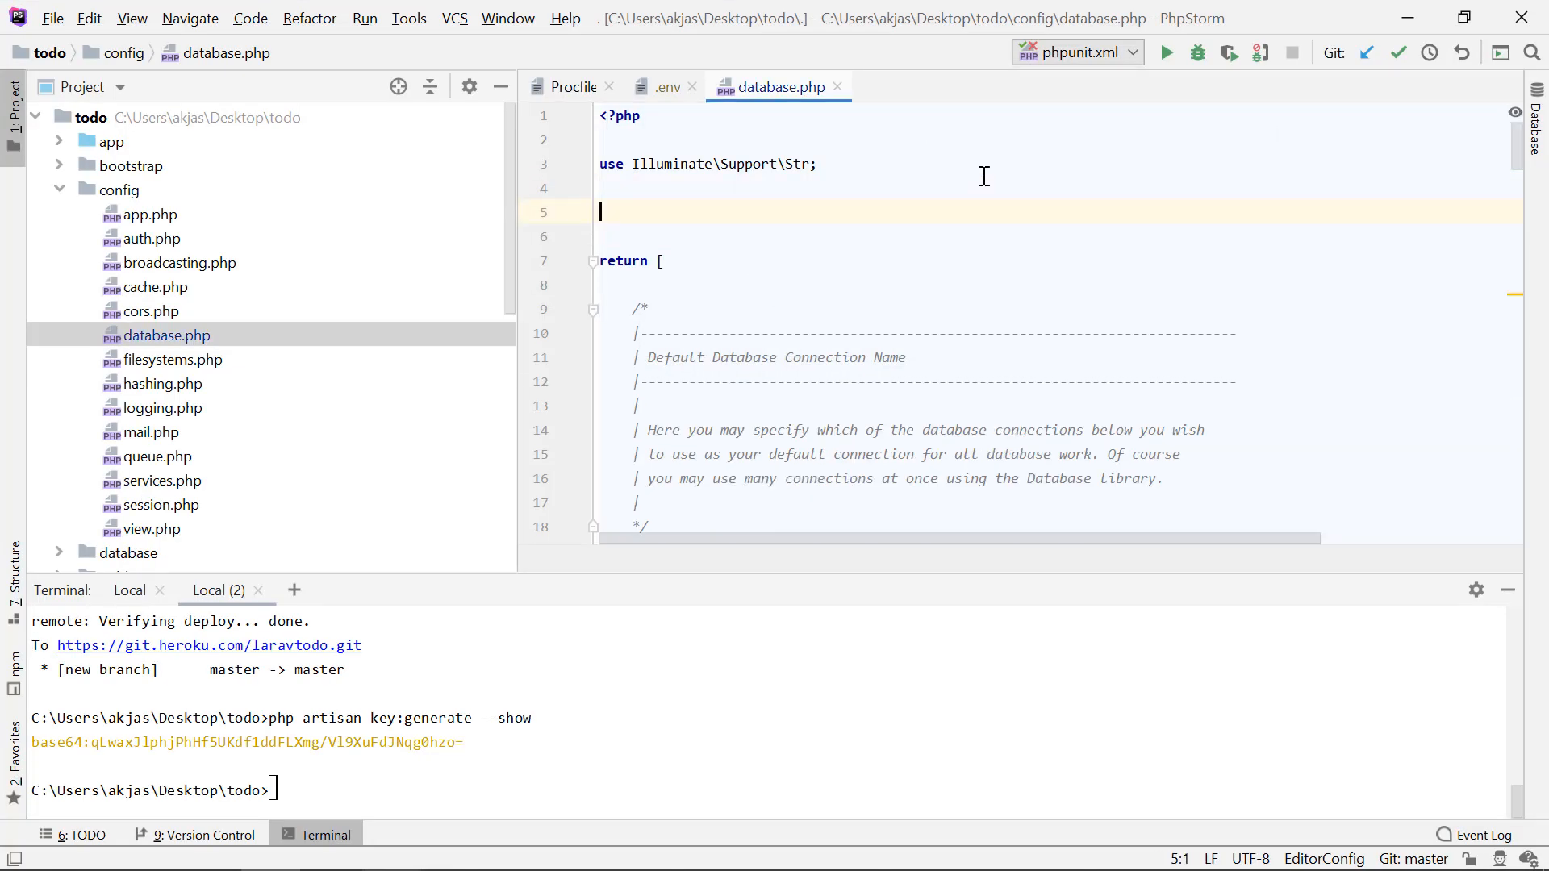
pyautogui.hotkey('ctrl', 'v')
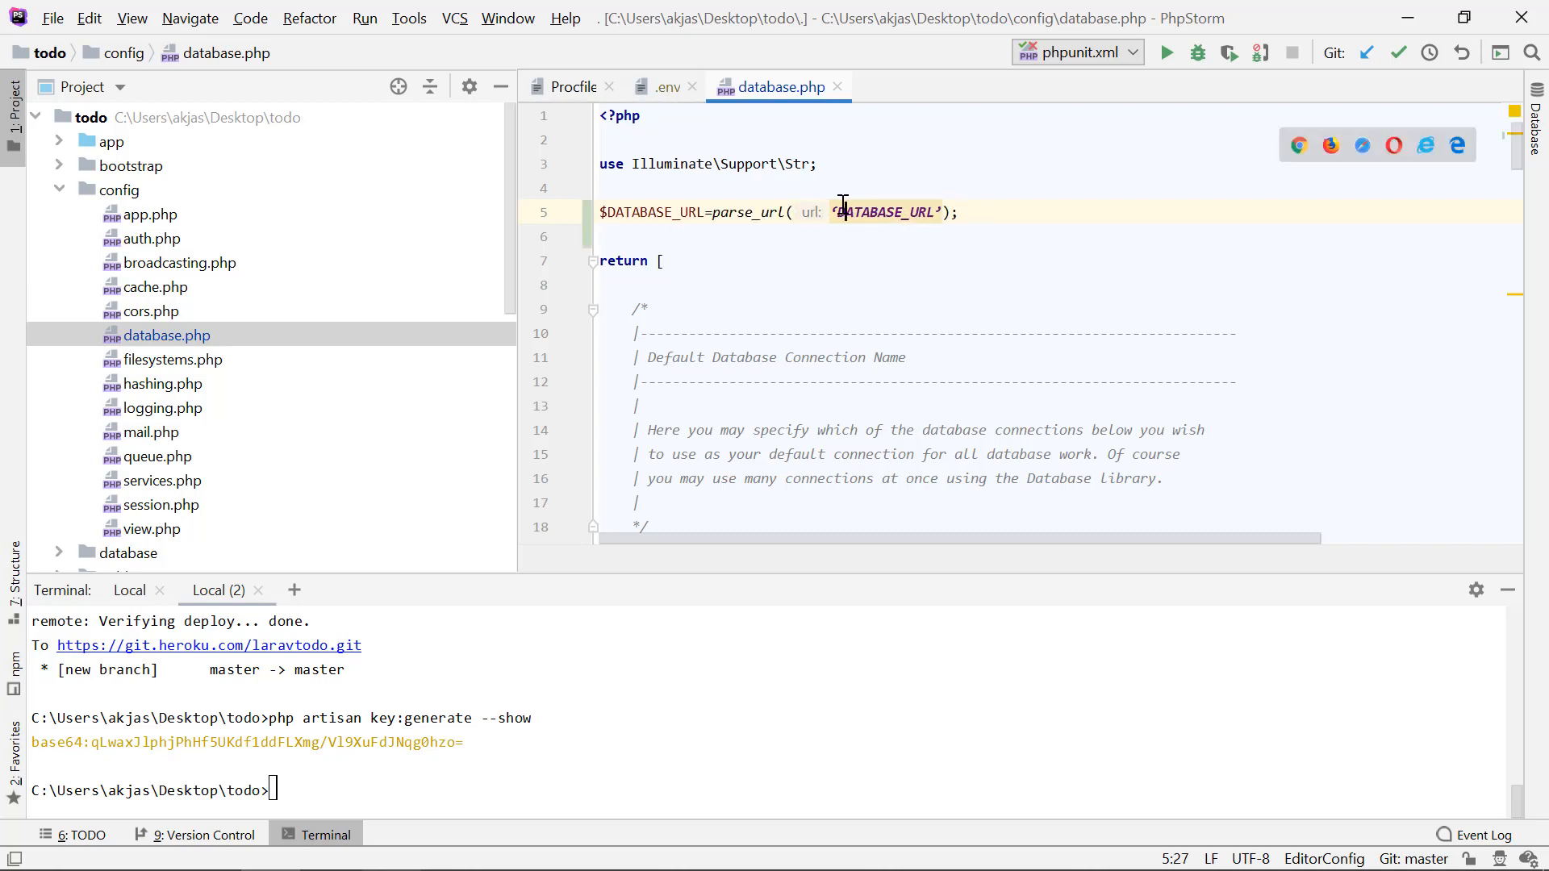
# Step: Replace the curly quotes around DATABASE_URL in the parse_url call with straight single quotes
pyautogui.press('BackSpace')
pyautogui.write("'")
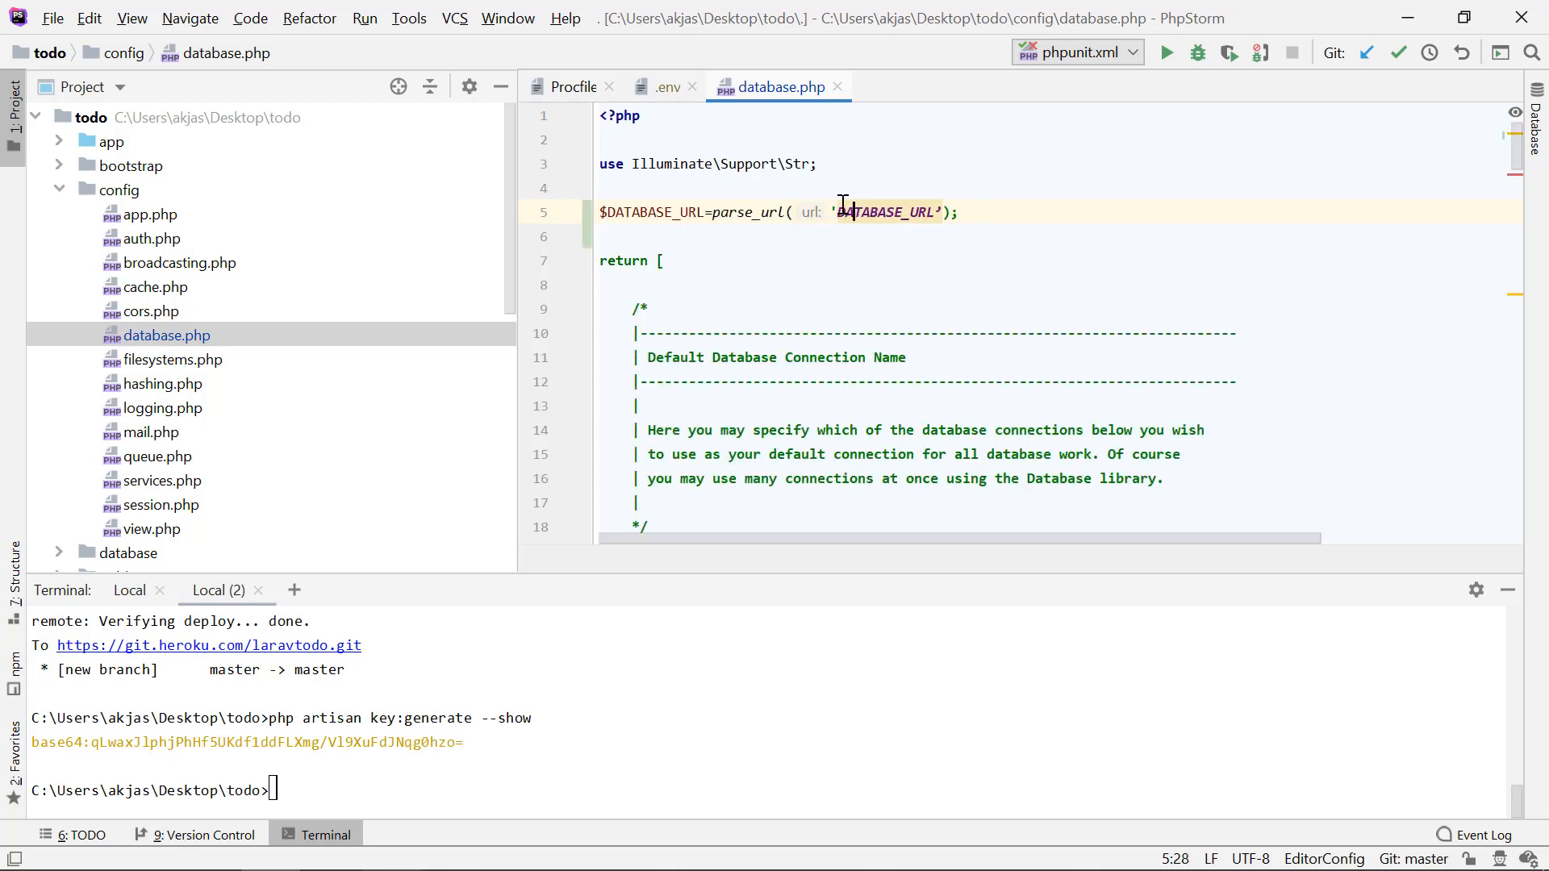
pyautogui.press('Right')
pyautogui.press('Right')
pyautogui.press('Right')
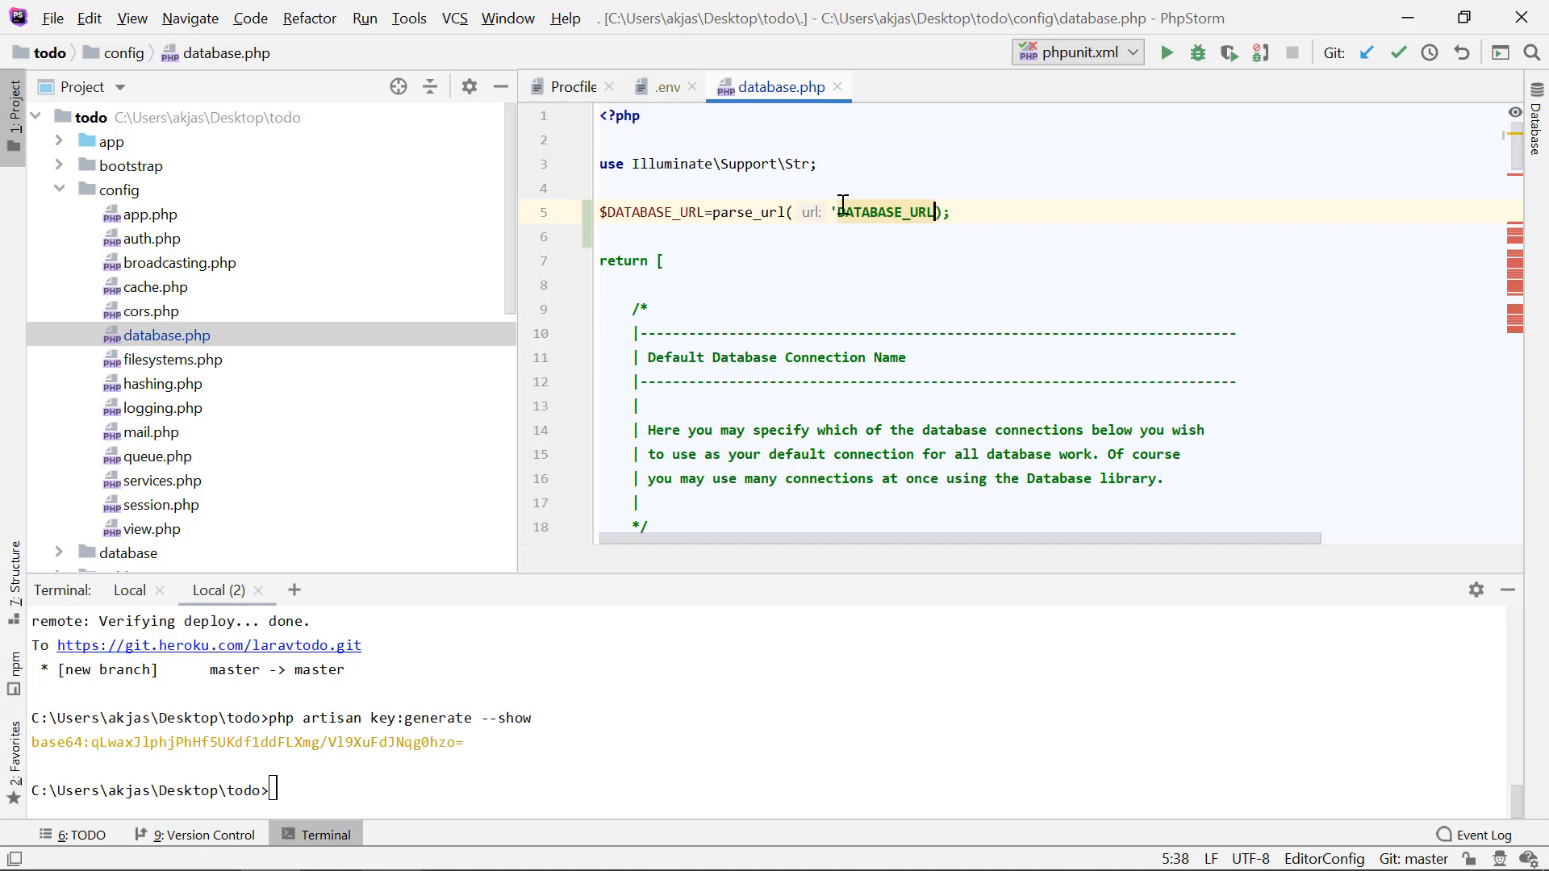
pyautogui.click(860, 316)
# Step: Switch to the Medium article, read its pgsql connection settings, and return to database.php in PhpStorm
pyautogui.scroll(-3, 861, 318)
pyautogui.hotkey('alt', 'Tab')
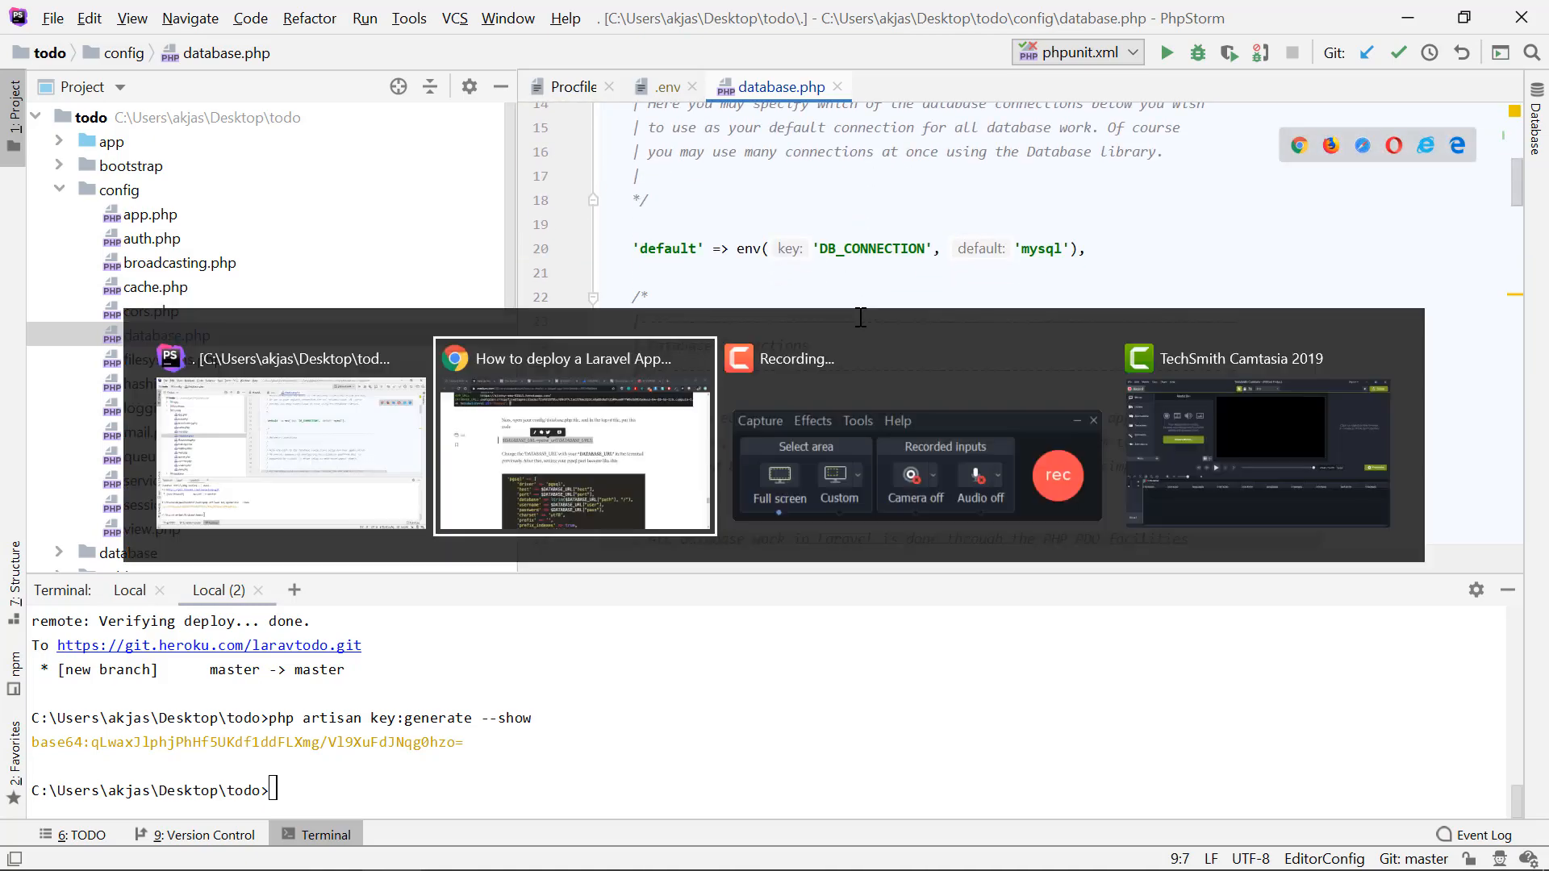
pyautogui.scroll(-3, 473, 311)
pyautogui.click(288, 421)
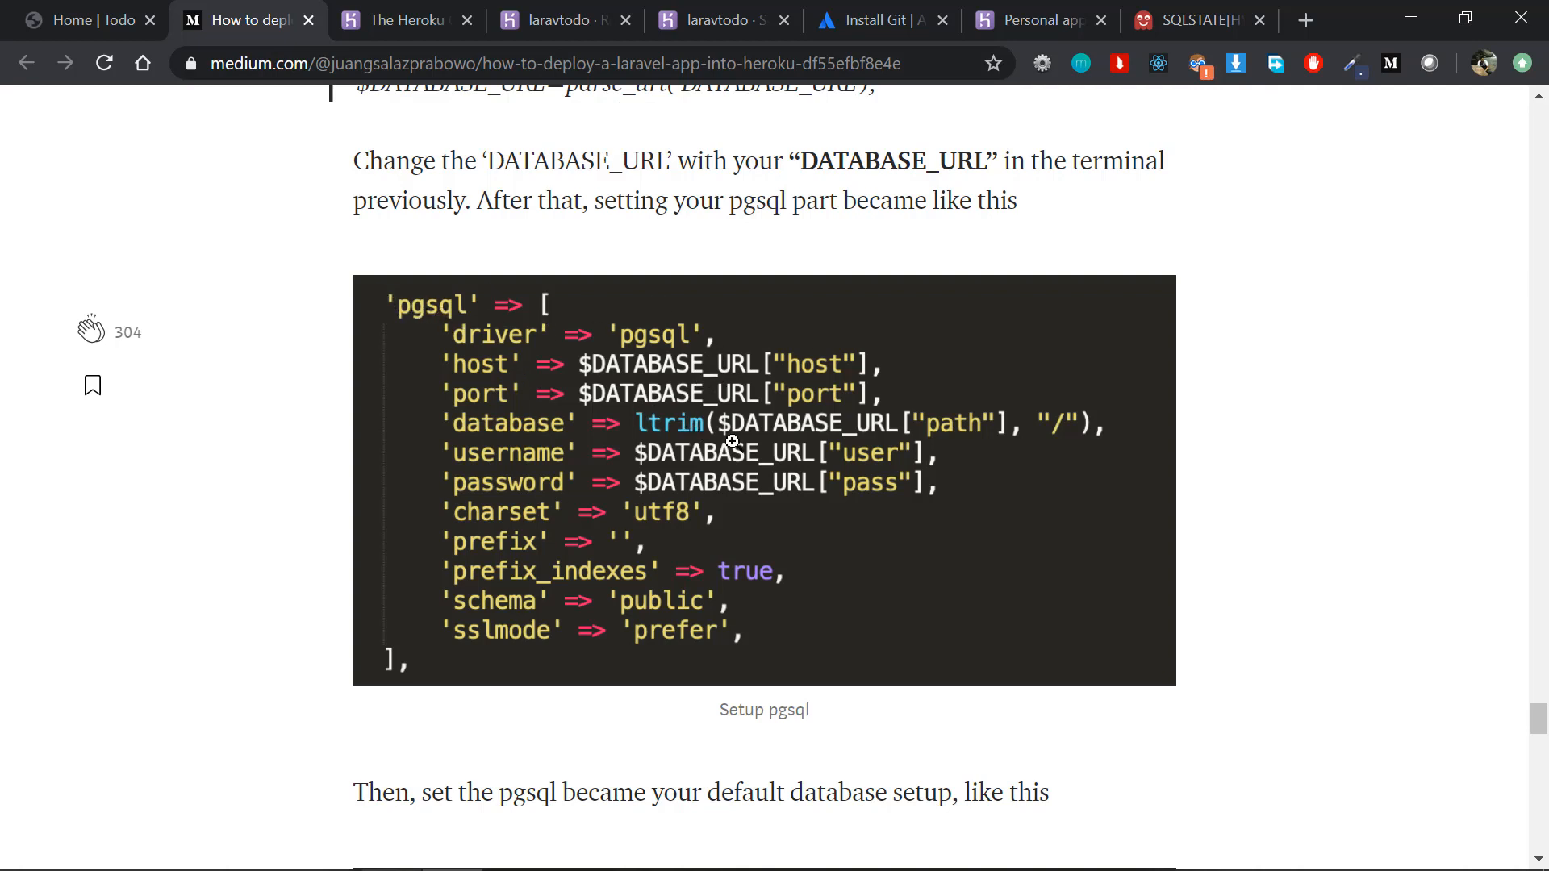
pyautogui.hotkey('alt', 'Tab')
# Step: Review the $DATABASE_URL line at the start of database.php and examine the pgsql connection array
pyautogui.scroll(4, 926, 187)
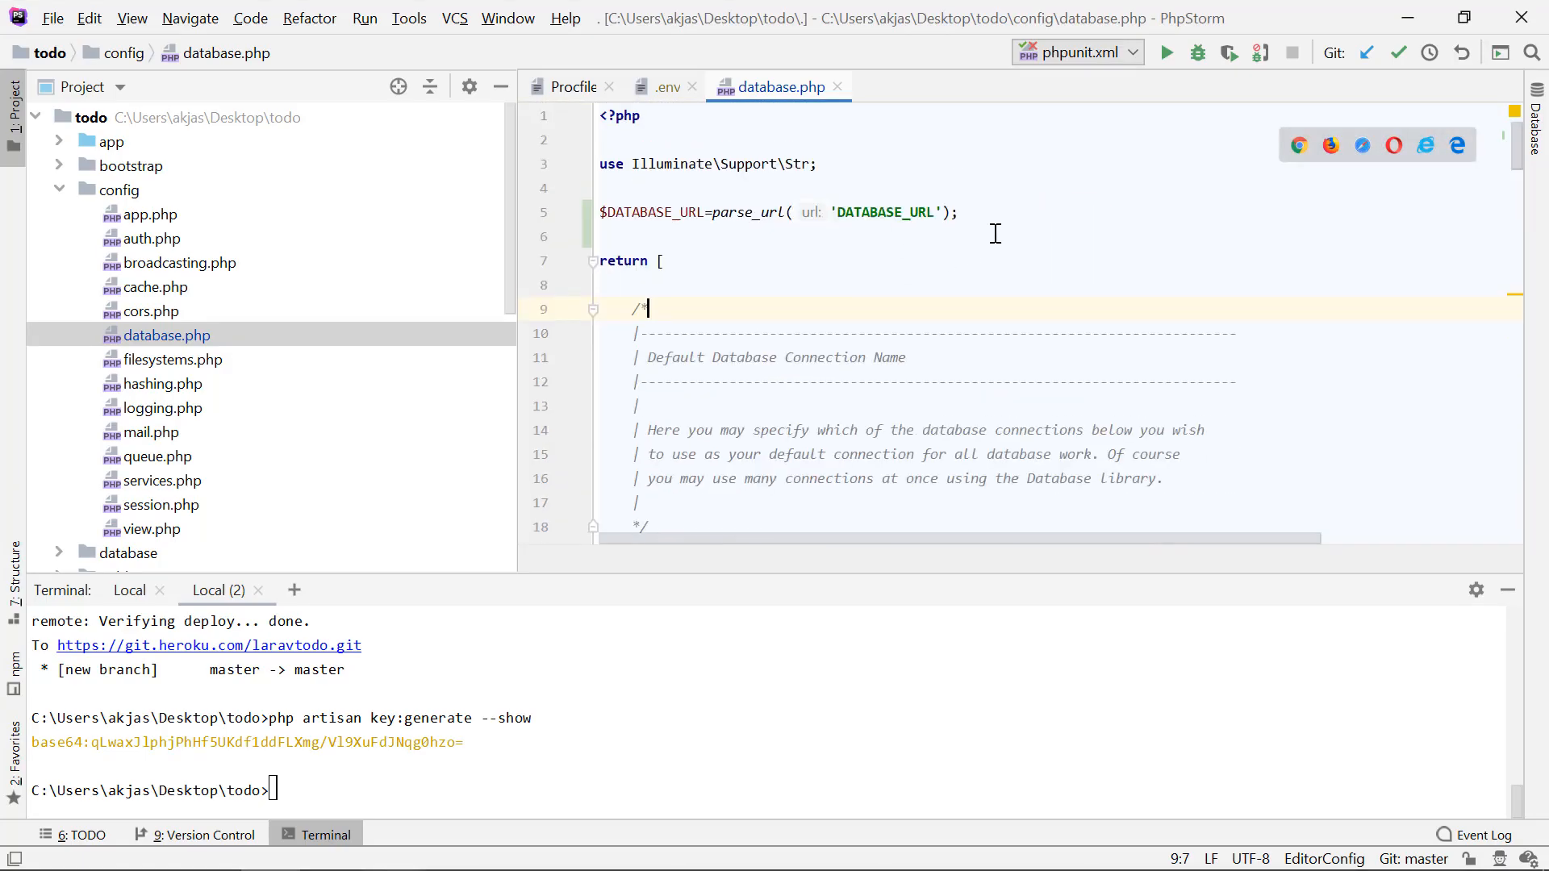
pyautogui.click(1007, 225)
pyautogui.moveTo(1028, 214); pyautogui.dragTo(601, 231)
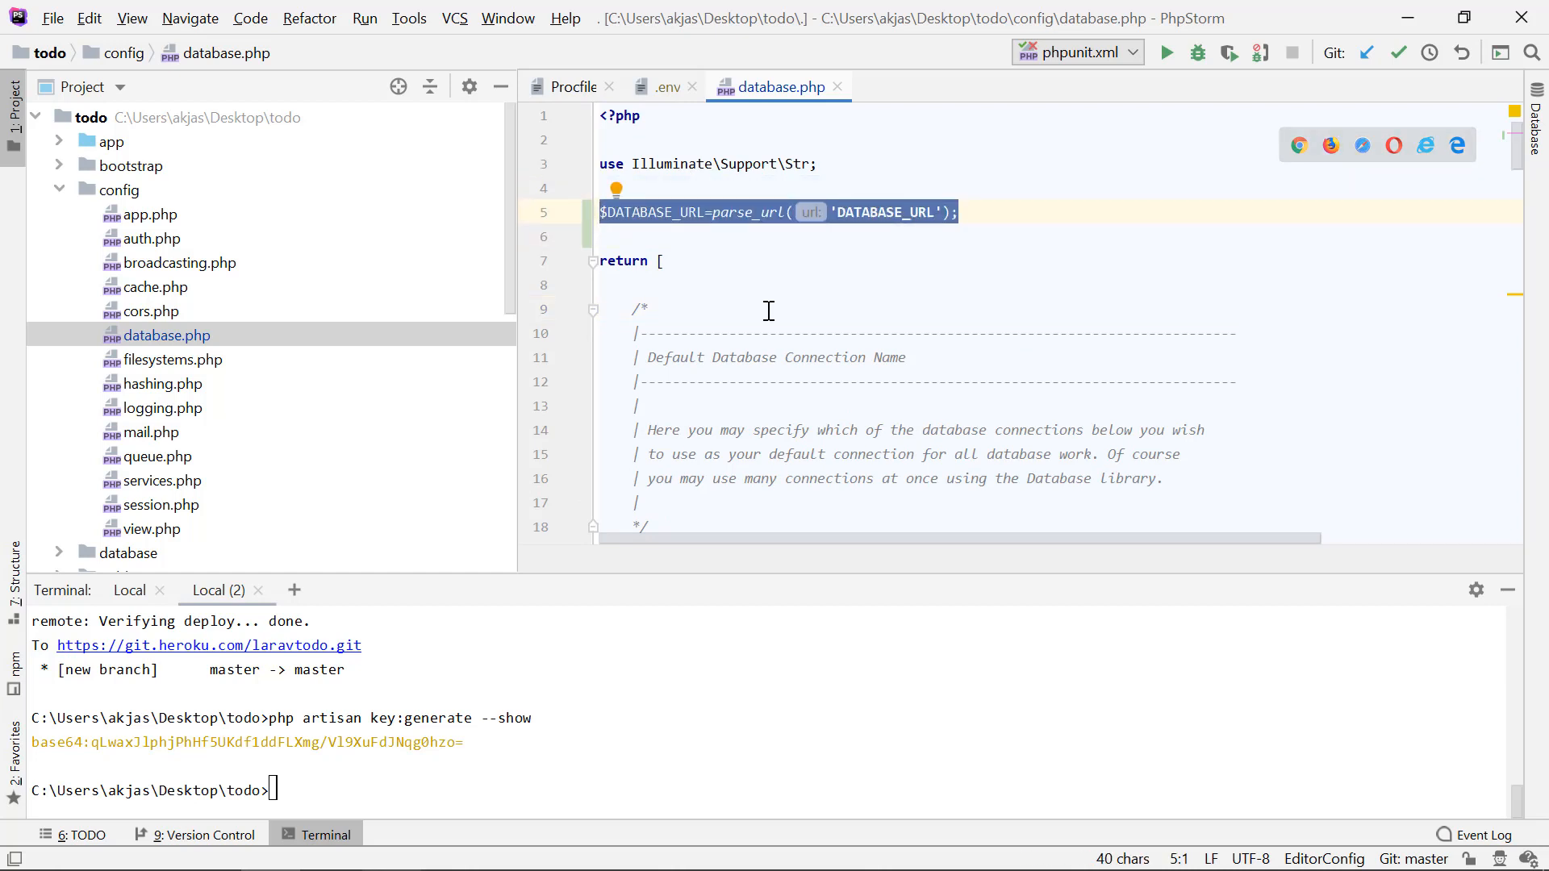
pyautogui.scroll(-2, 768, 312)
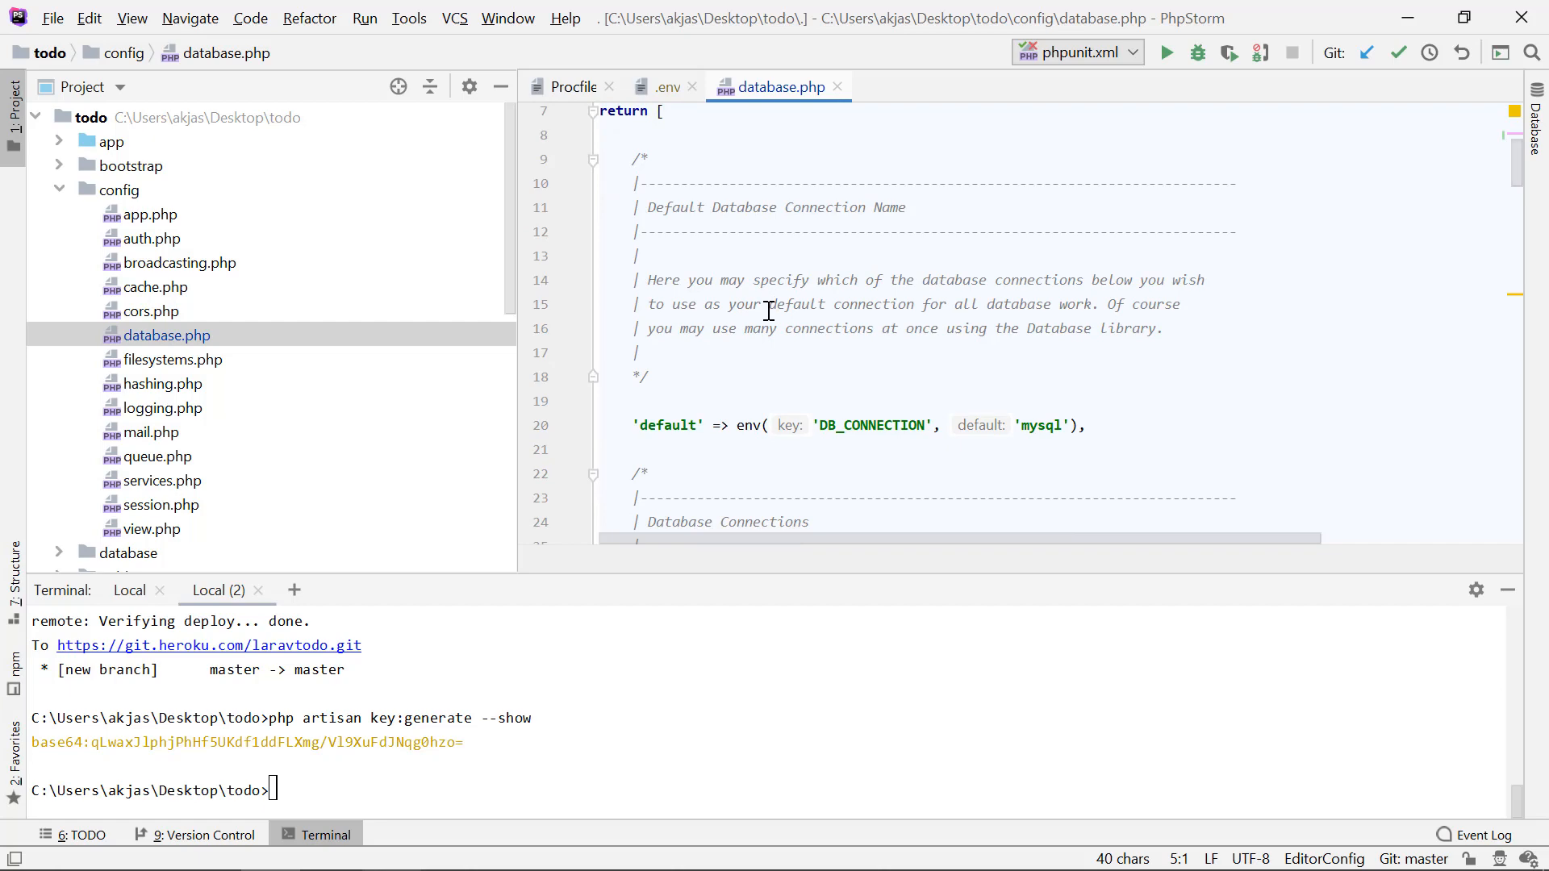
pyautogui.scroll(2, 768, 311)
pyautogui.hotkey('ctrl', 'a')
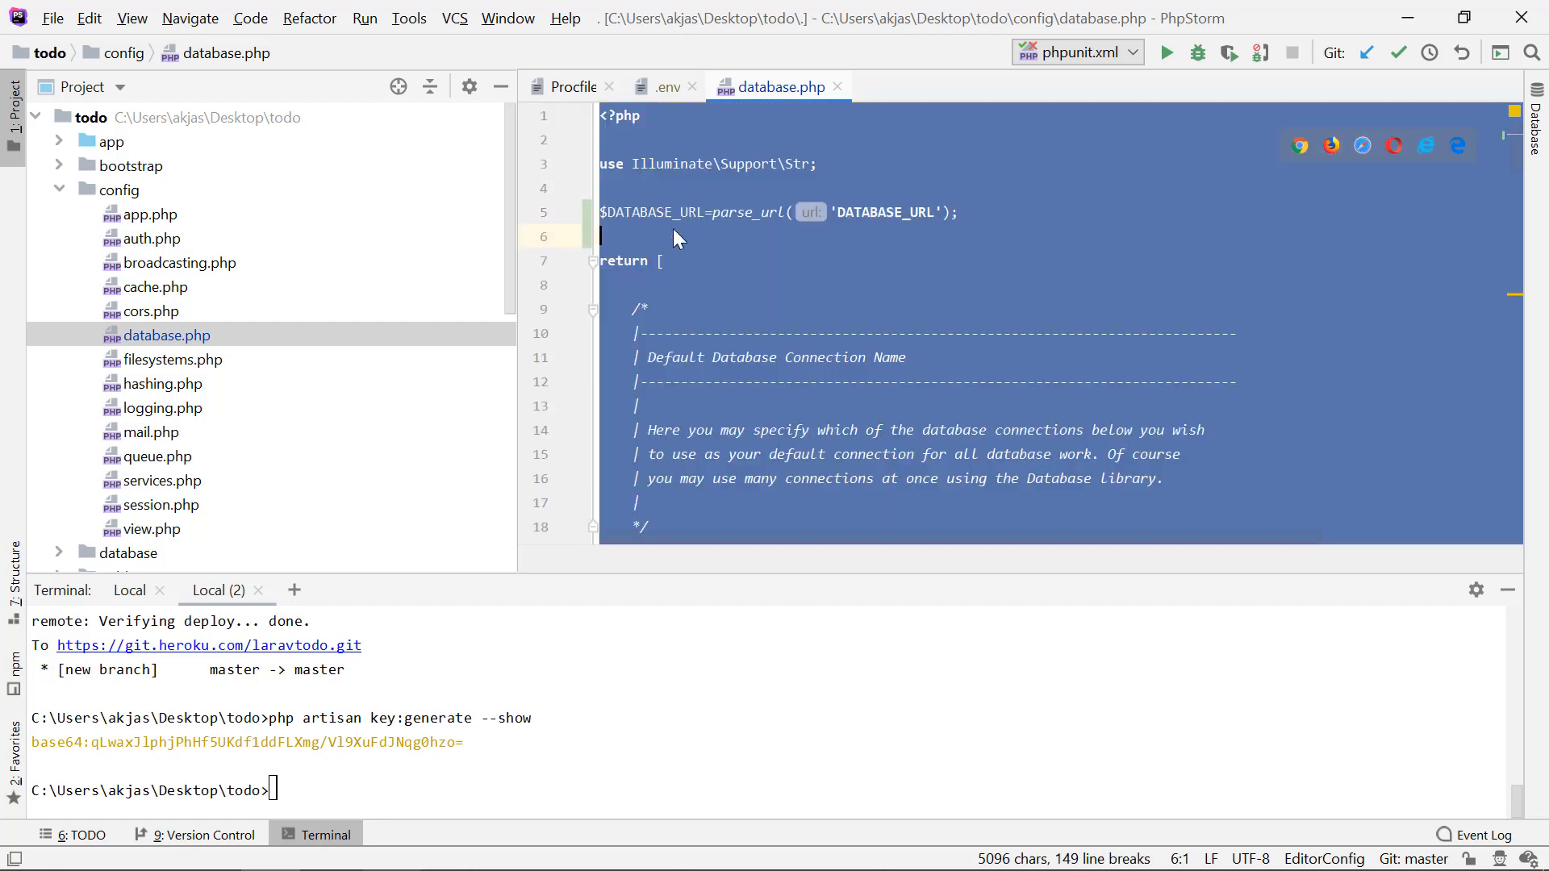
pyautogui.click(673, 229)
pyautogui.scroll(-3, 773, 331)
pyautogui.scroll(-10, 773, 331)
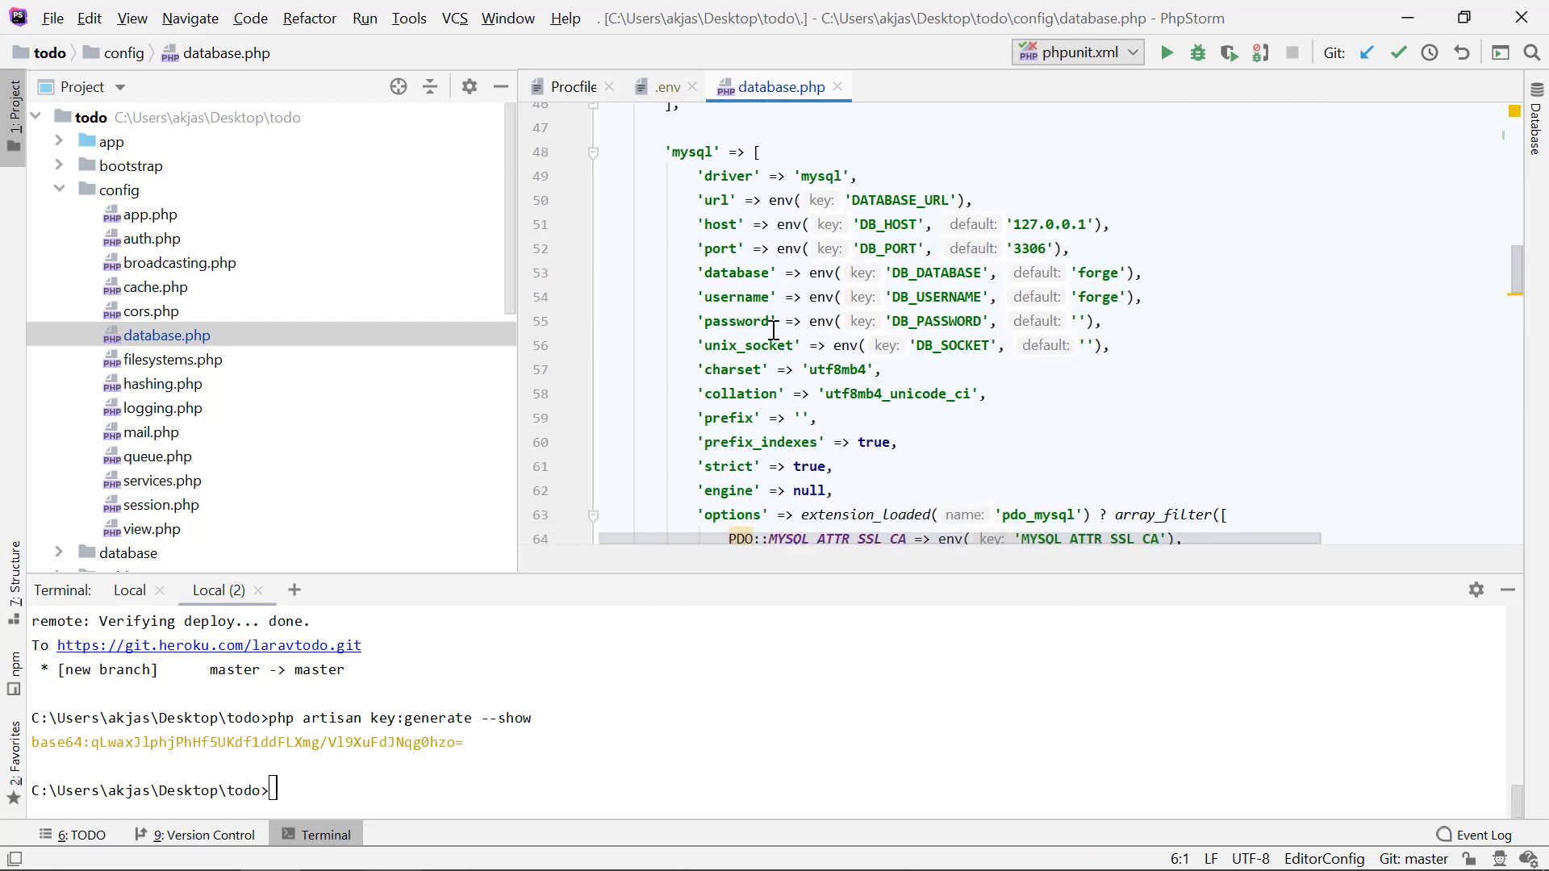
pyautogui.scroll(1, 773, 331)
pyautogui.scroll(-5, 773, 331)
pyautogui.scroll(-2, 773, 331)
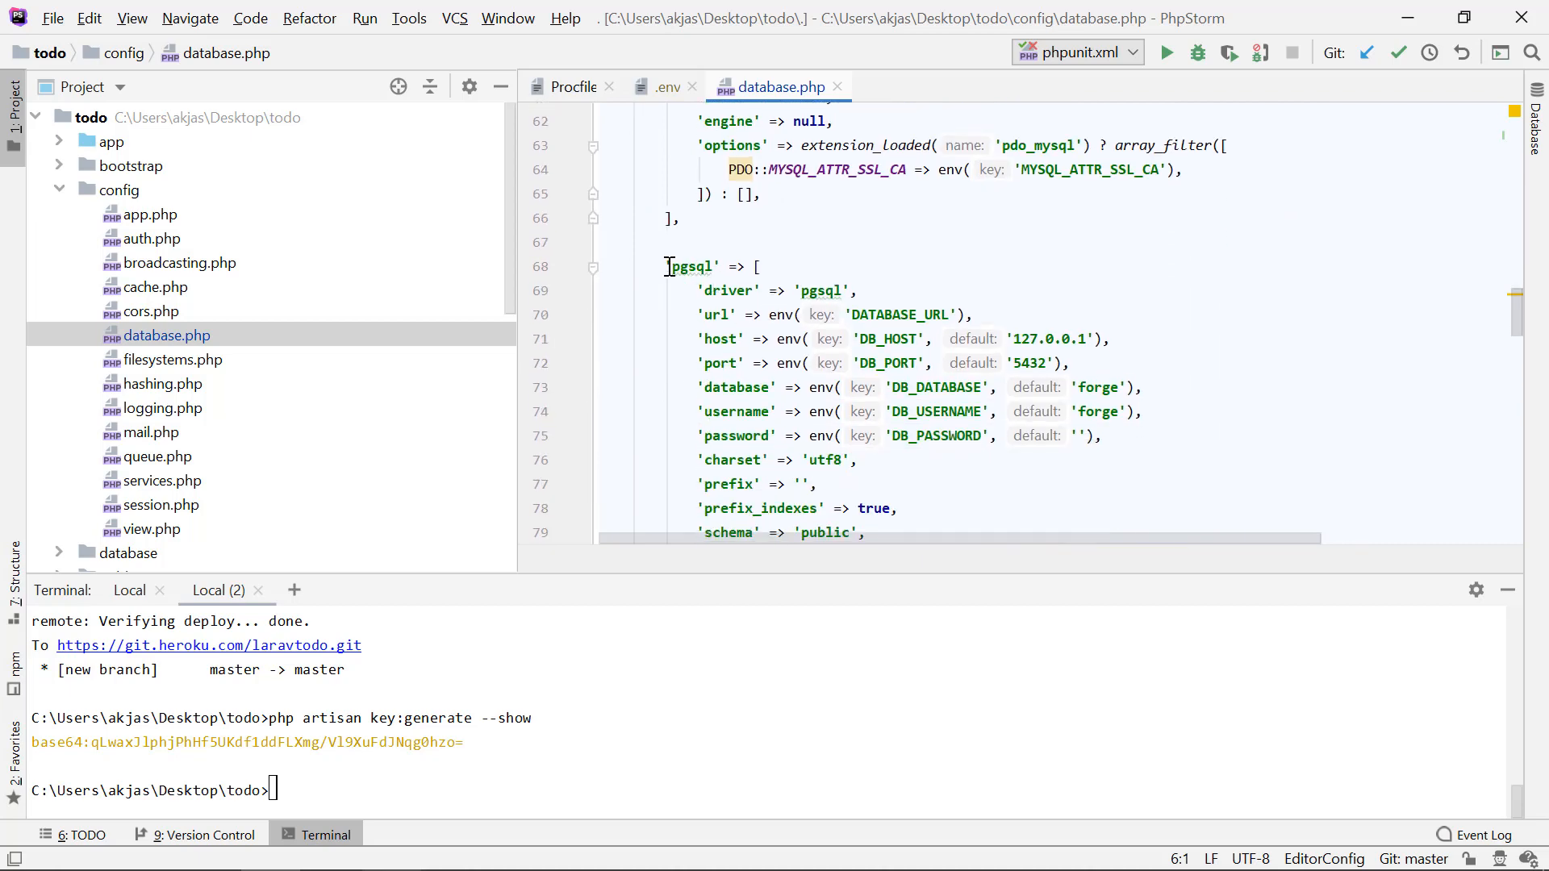
pyautogui.moveTo(672, 266); pyautogui.dragTo(736, 460)
pyautogui.scroll(-2, 862, 379)
pyautogui.click(897, 343)
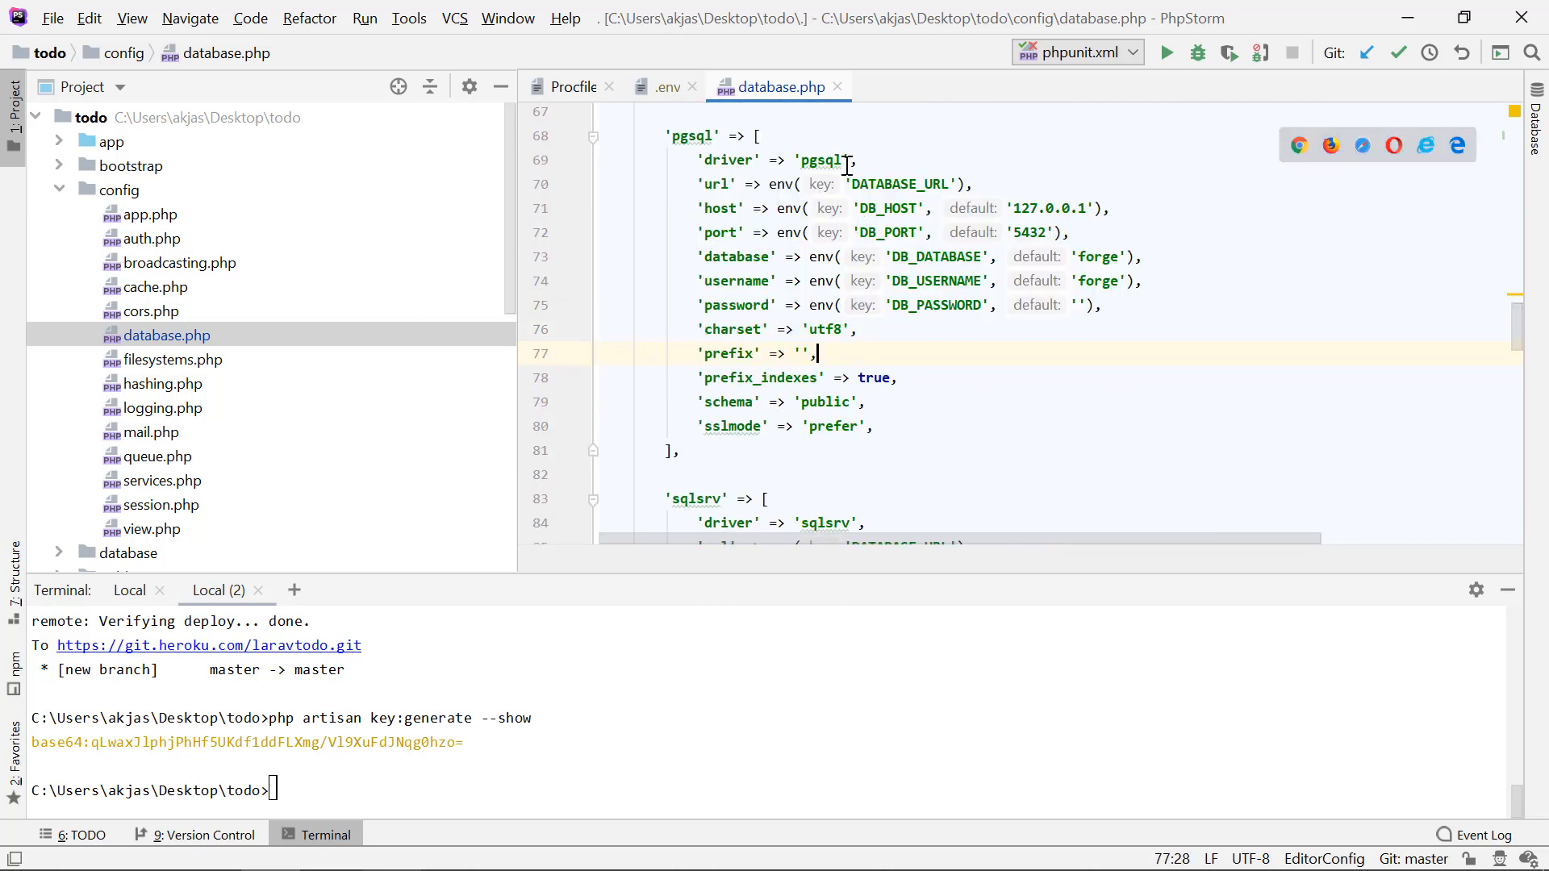
# Step: Following the article, set the pgsql connection's 'host' value to $DATABASE_URL['host']
pyautogui.hotkey('alt', 'Tab')
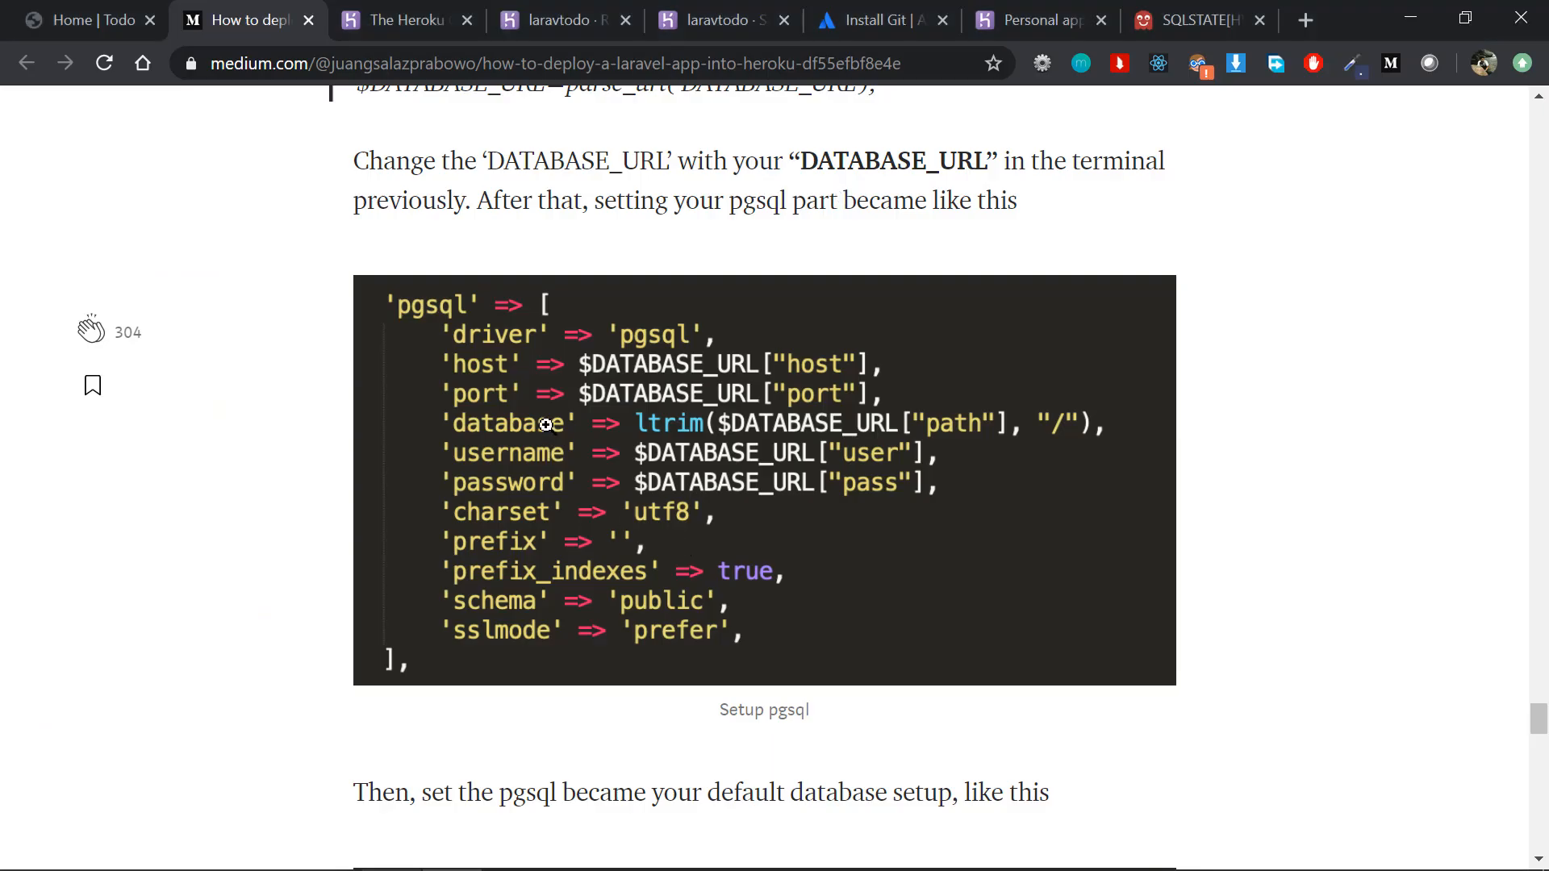
pyautogui.hotkey('alt', 'Tab')
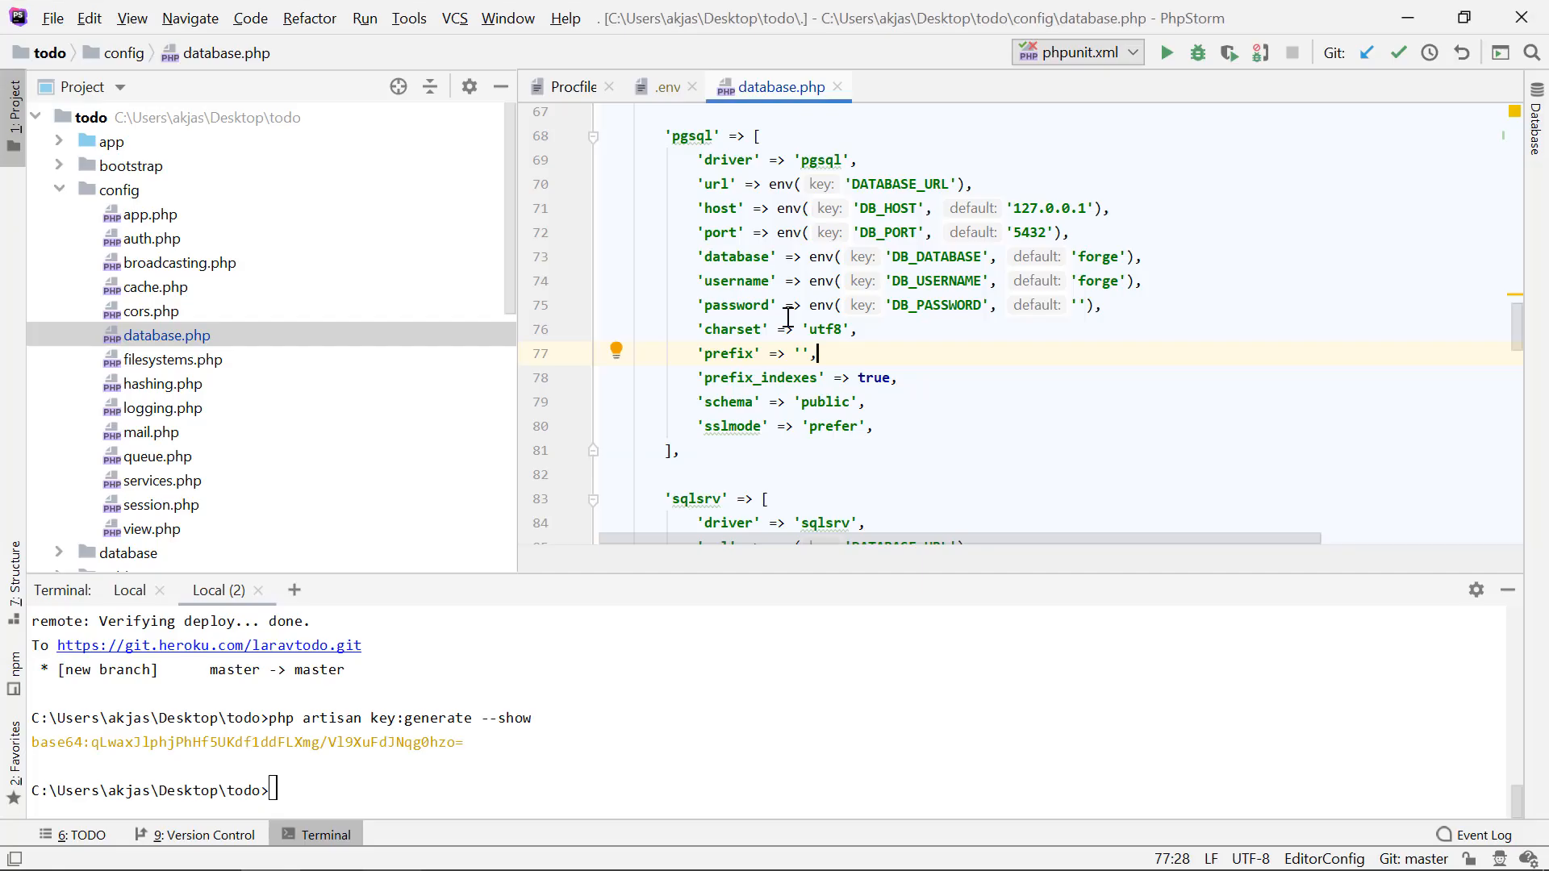
pyautogui.click(777, 209)
pyautogui.moveTo(777, 209); pyautogui.dragTo(1139, 201)
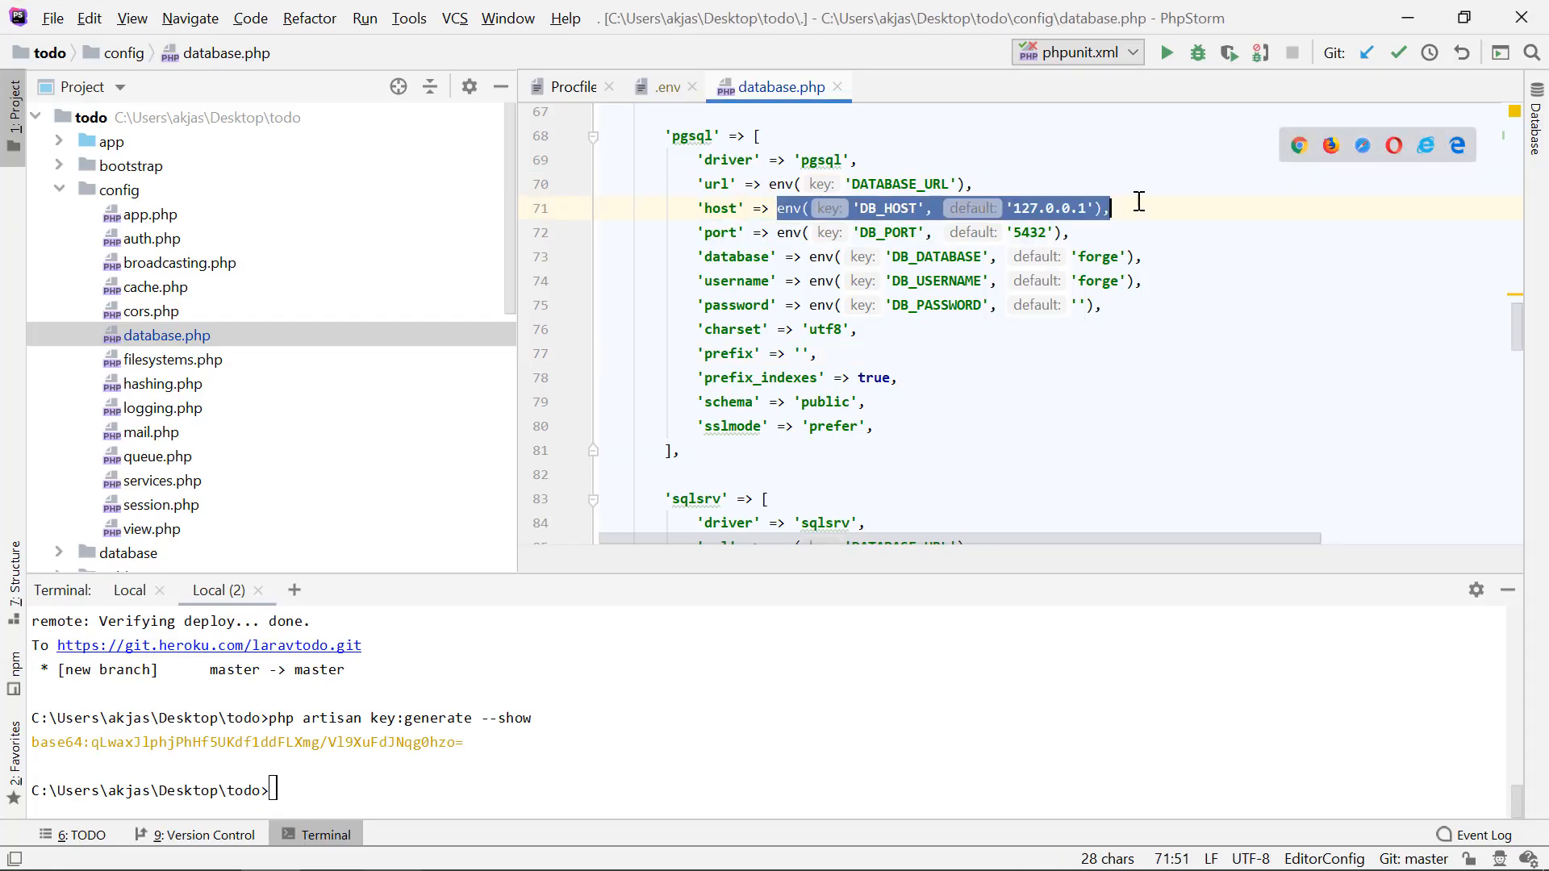
pyautogui.press('BackSpace')
pyautogui.write('$')
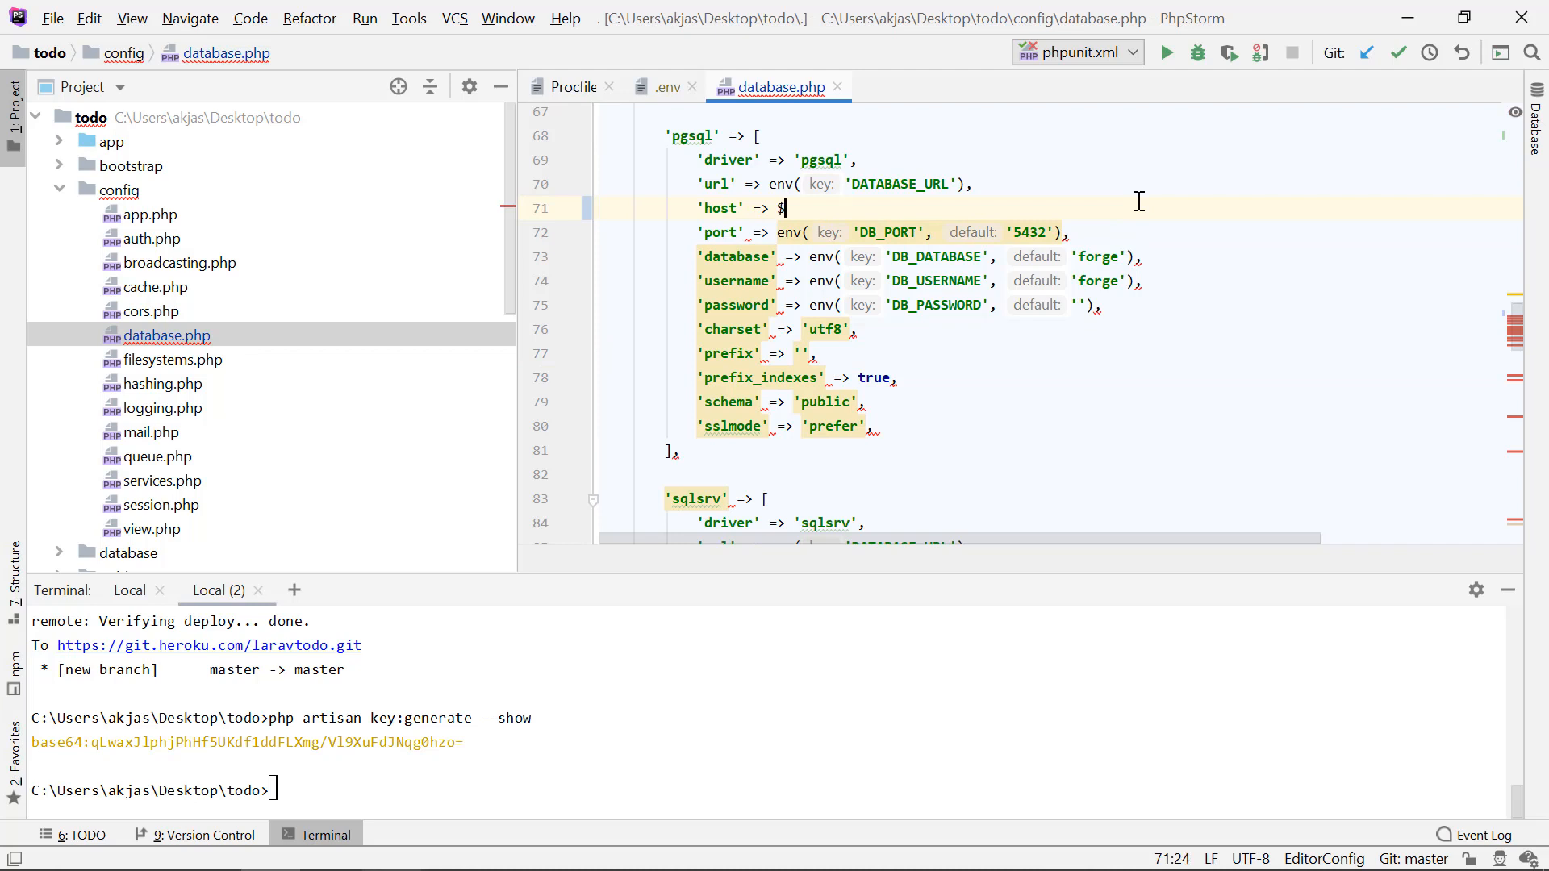
pyautogui.write('DATABASE_URL')
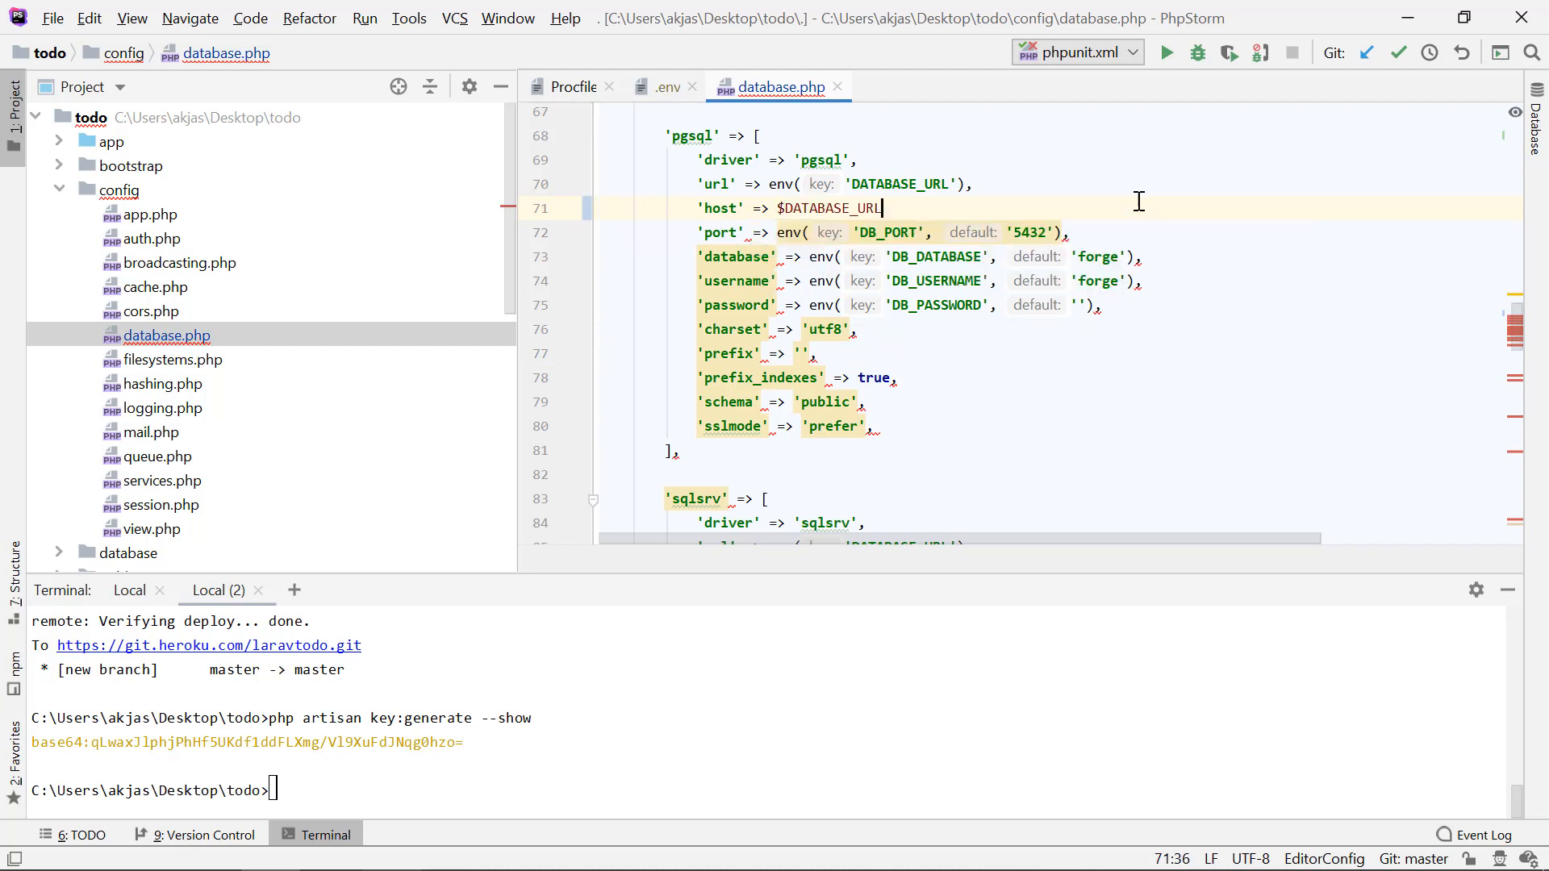
pyautogui.write("['host")
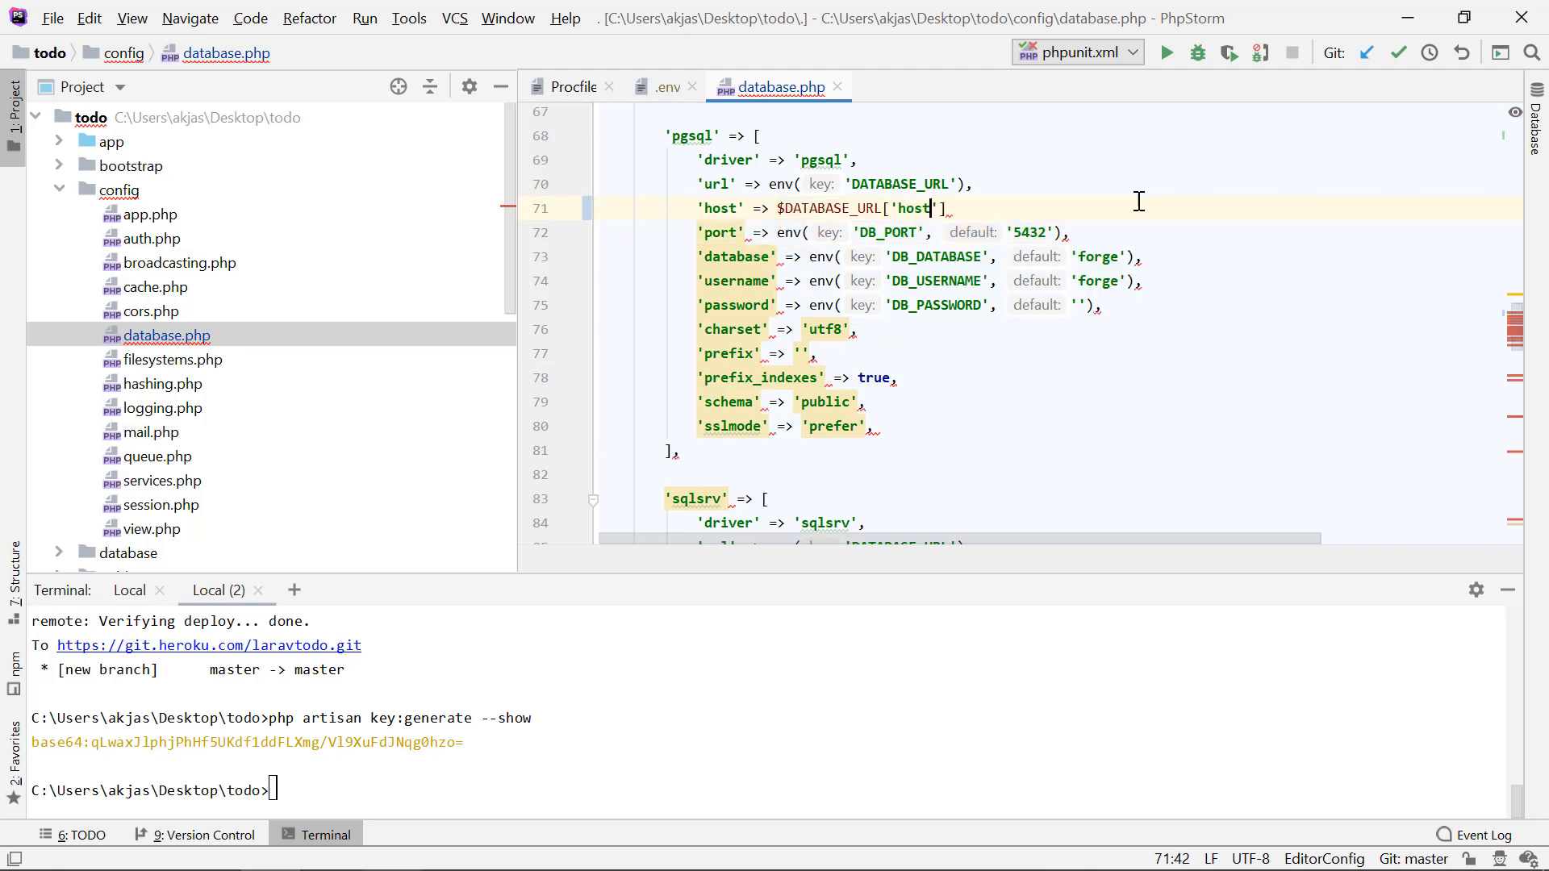
pyautogui.write("'],")
# Step: Reuse the host expression for the pgsql 'port' entry, setting its value to $DATABASE_URL['port']
pyautogui.hotkey('alt', 'Tab')
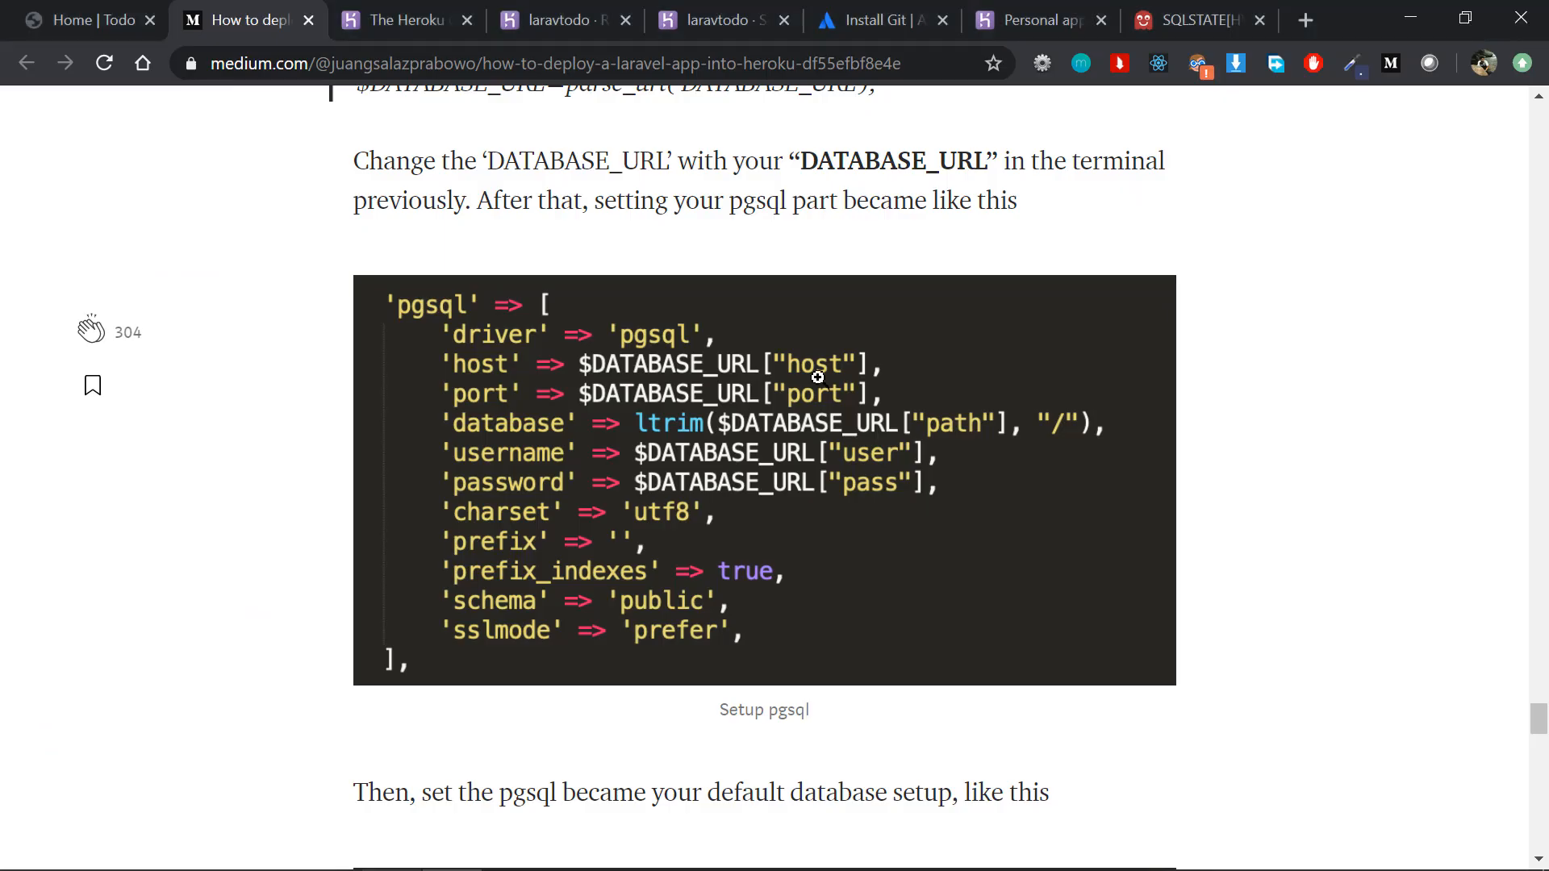
pyautogui.hotkey('alt', 'Tab')
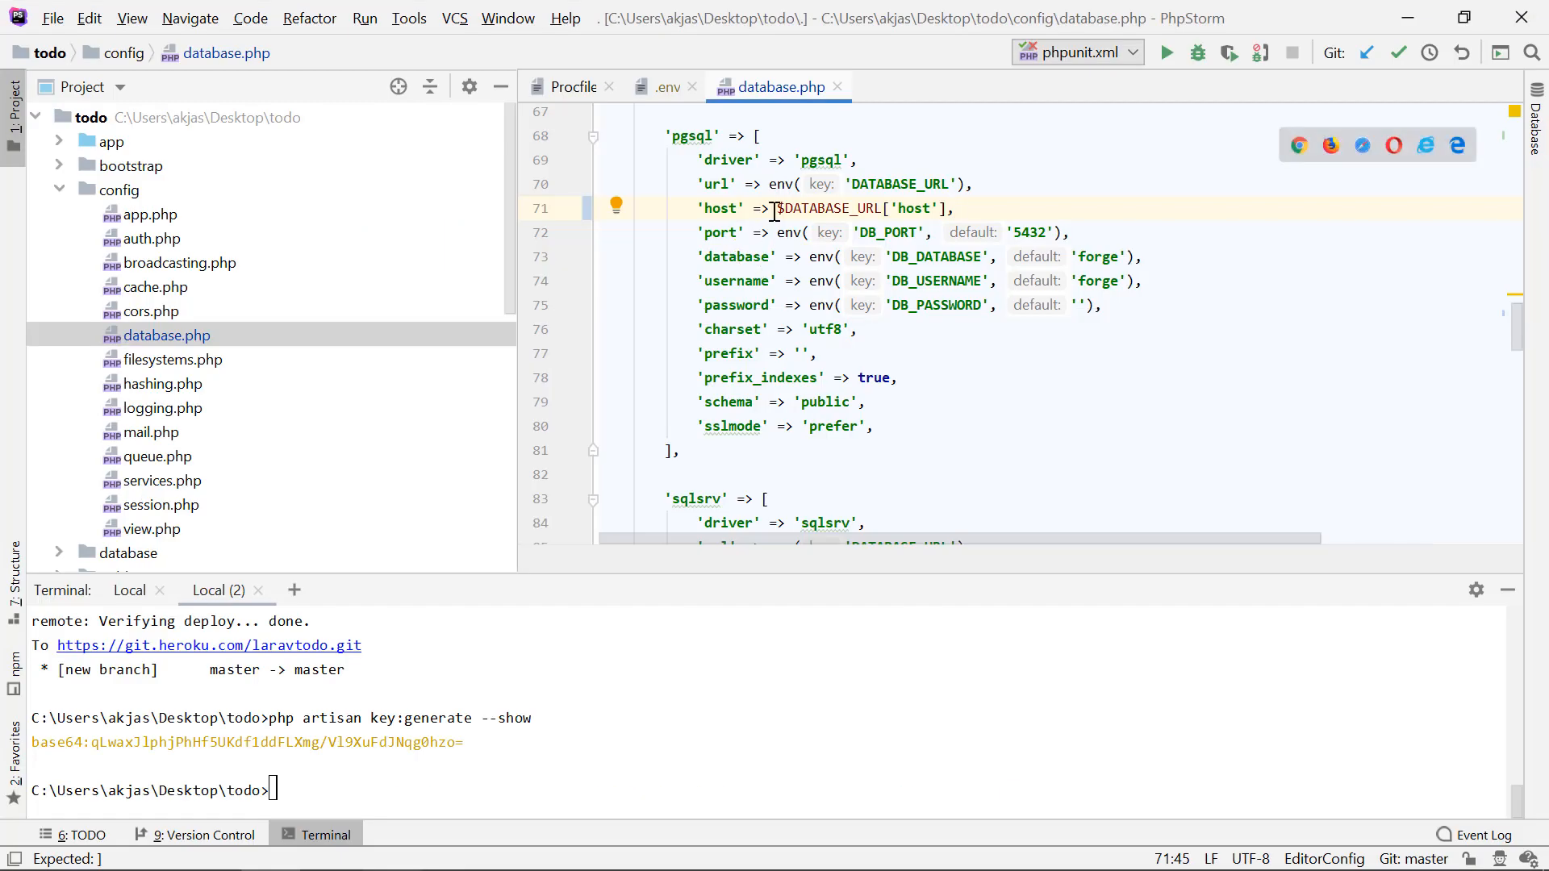
pyautogui.moveTo(769, 209); pyautogui.dragTo(958, 210)
pyautogui.hotkey('ctrl', 'c')
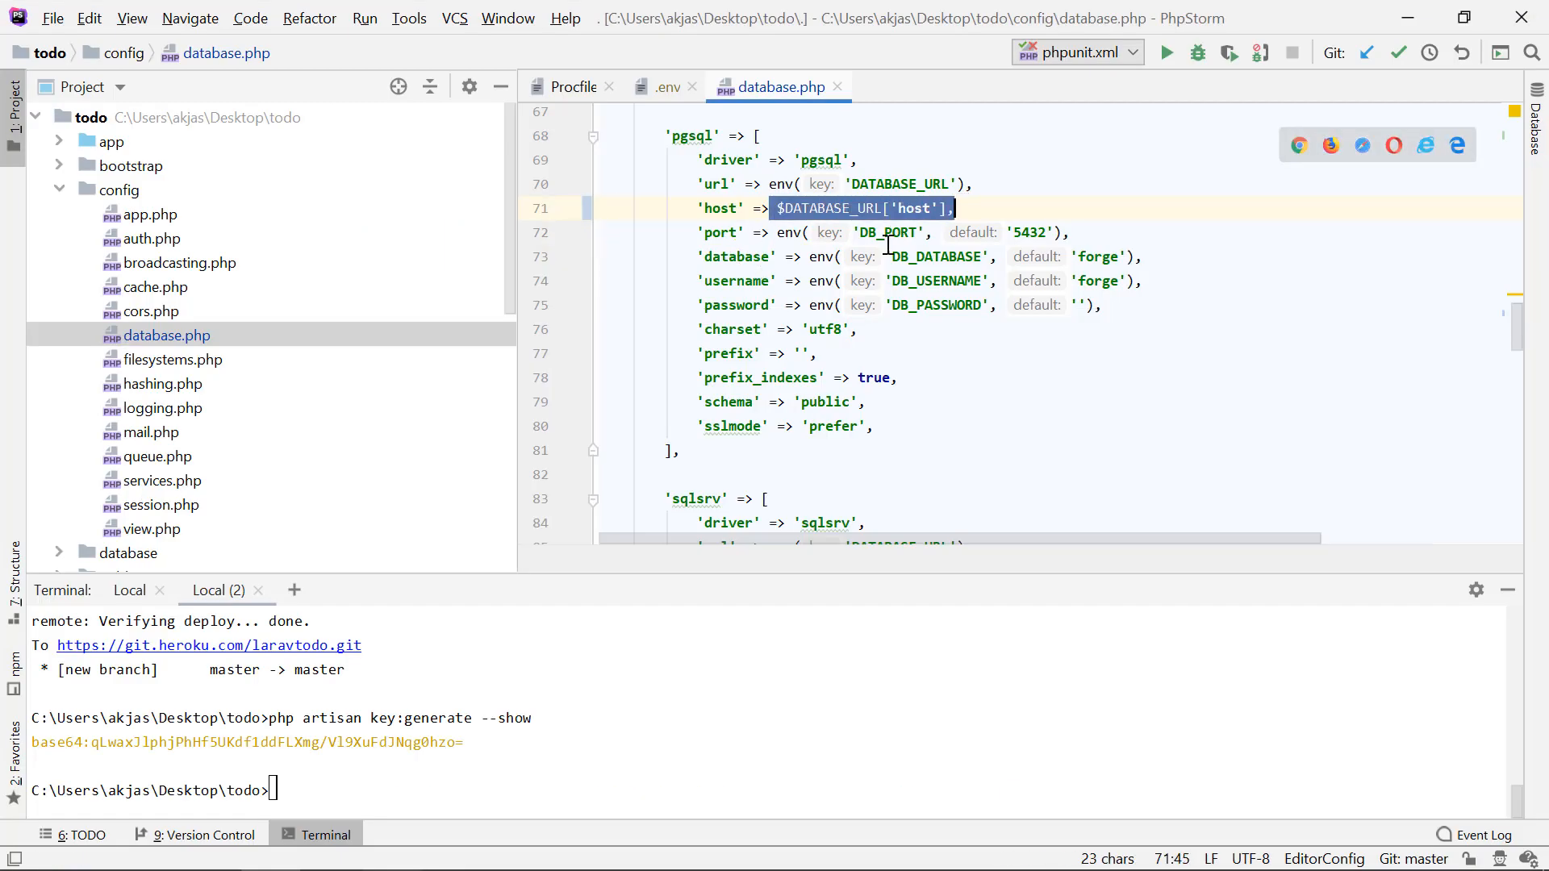
pyautogui.moveTo(775, 233); pyautogui.dragTo(1075, 226)
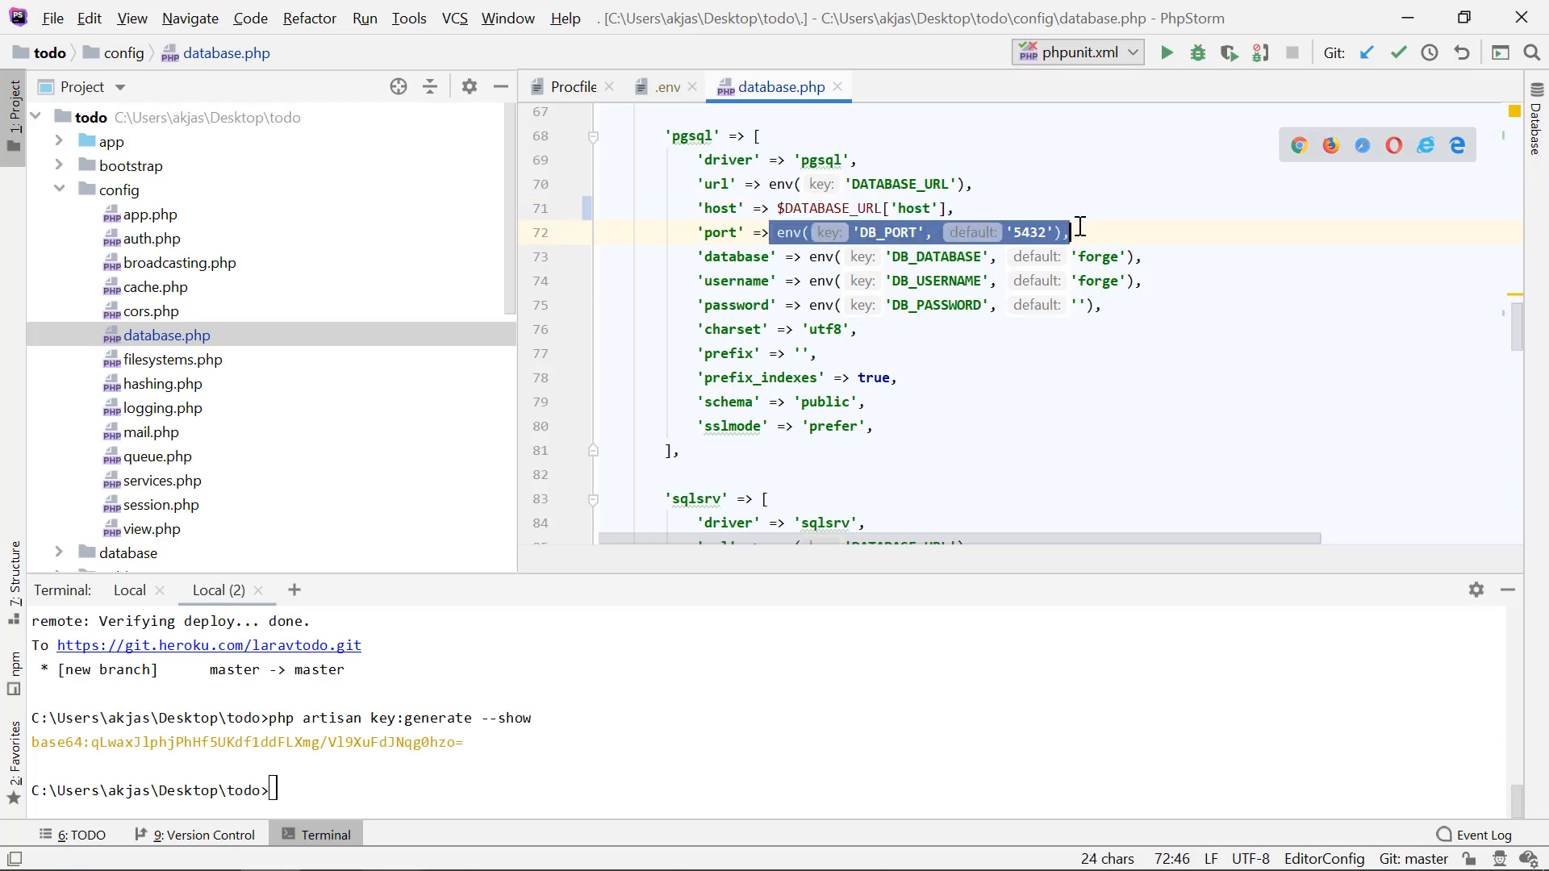
pyautogui.hotkey('ctrl', 'v')
pyautogui.click(902, 247)
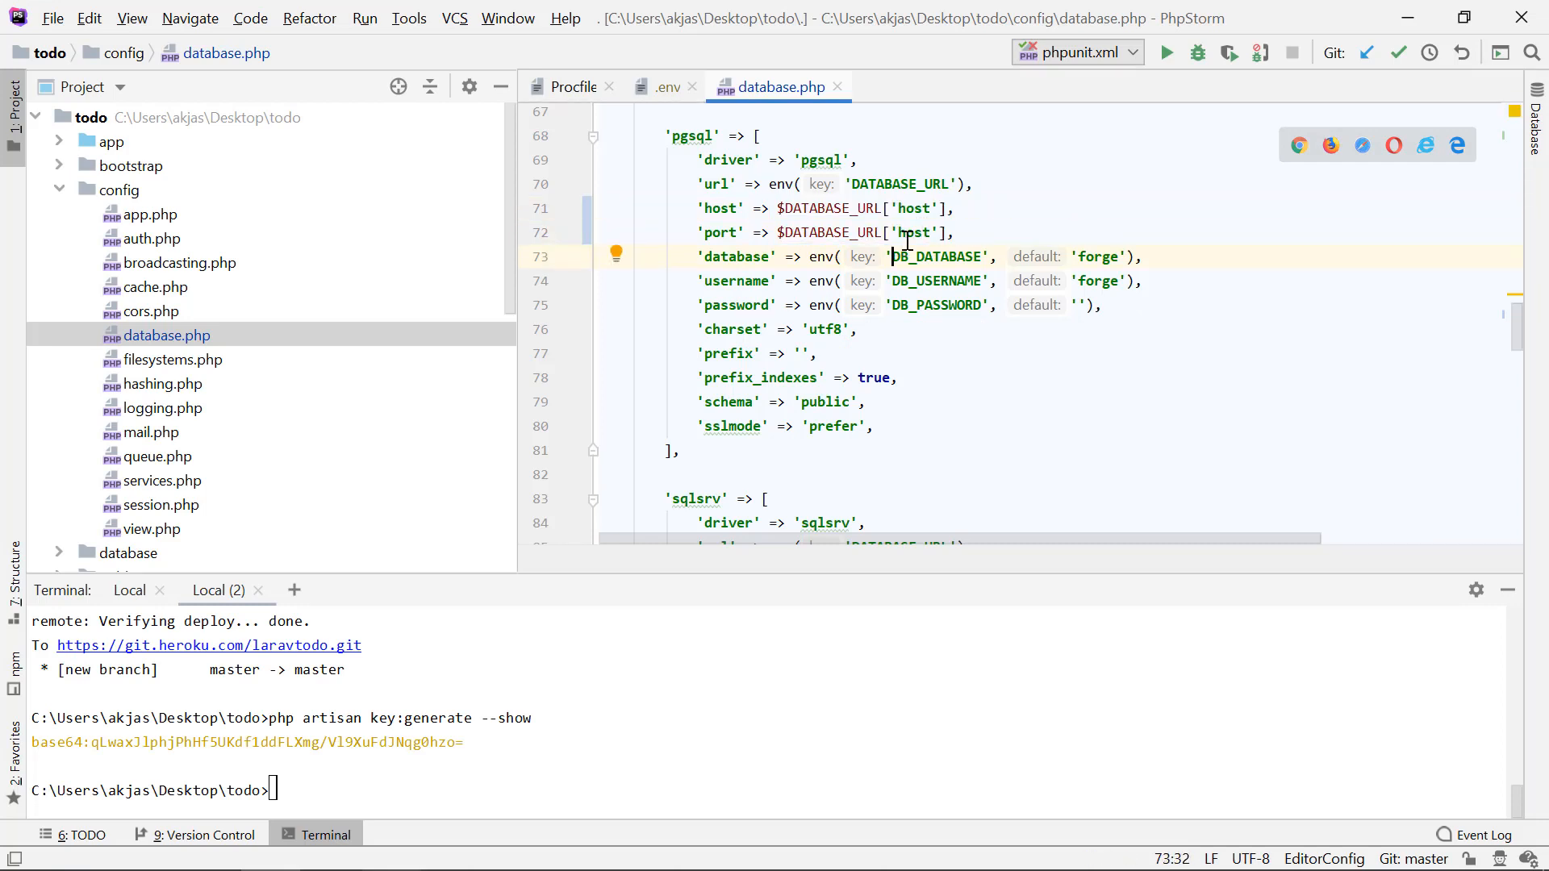
pyautogui.doubleClick(907, 235)
pyautogui.write('port')
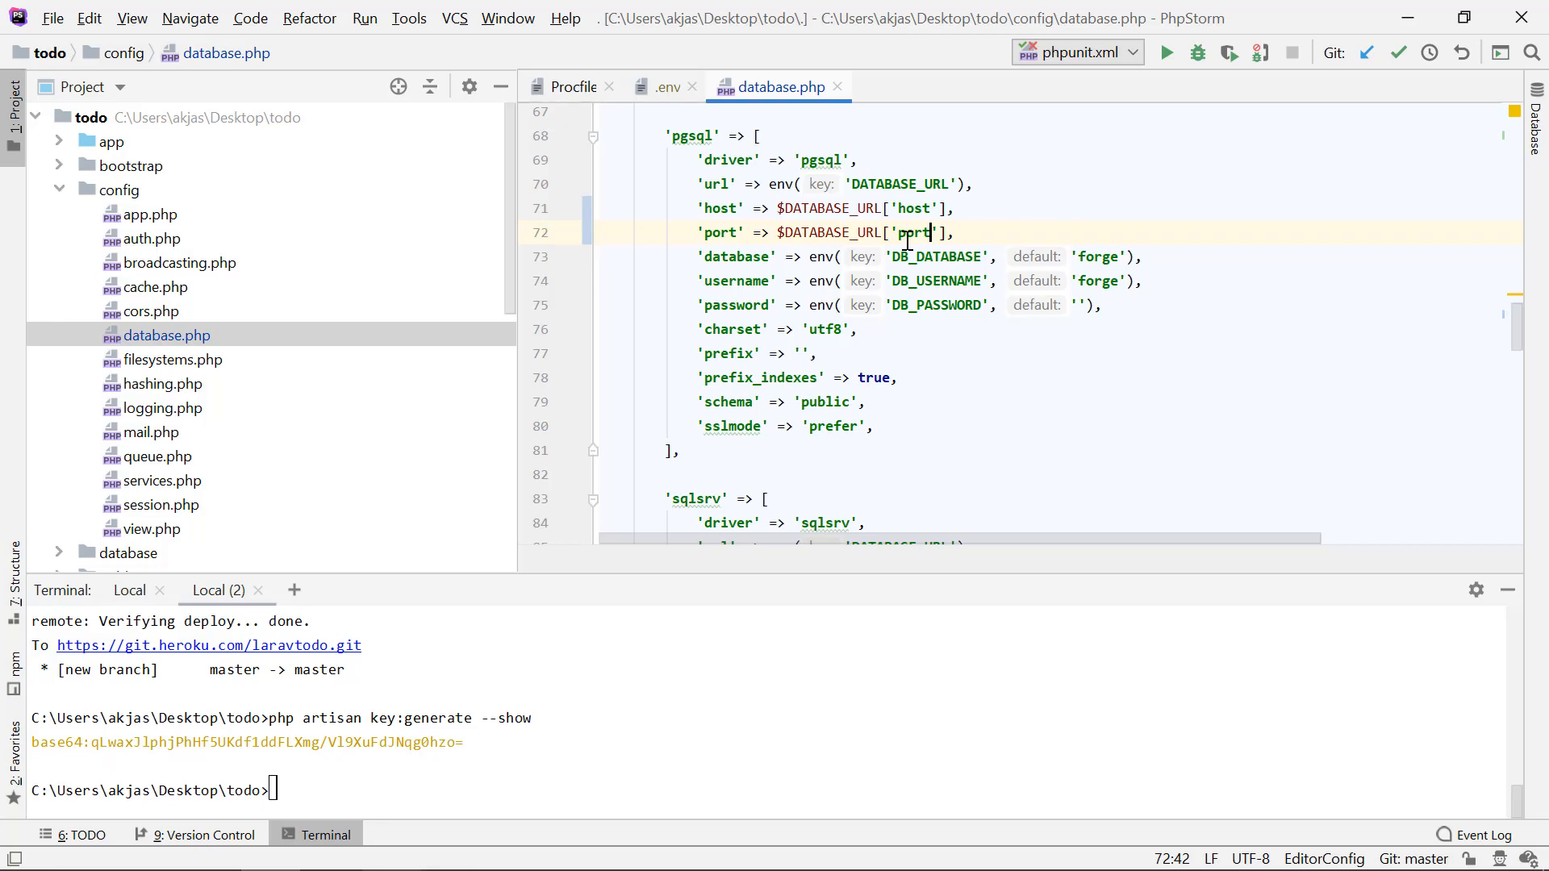
# Step: Following the article, replace the pgsql connection's 'database' value with an ltrim() call on $DATABASE_URL['path']
pyautogui.hotkey('alt', 'Tab')
pyautogui.hotkey('alt', 'Tab')
pyautogui.moveTo(809, 257); pyautogui.dragTo(1151, 256)
pyautogui.press('BackSpace')
pyautogui.write('ltrim(')
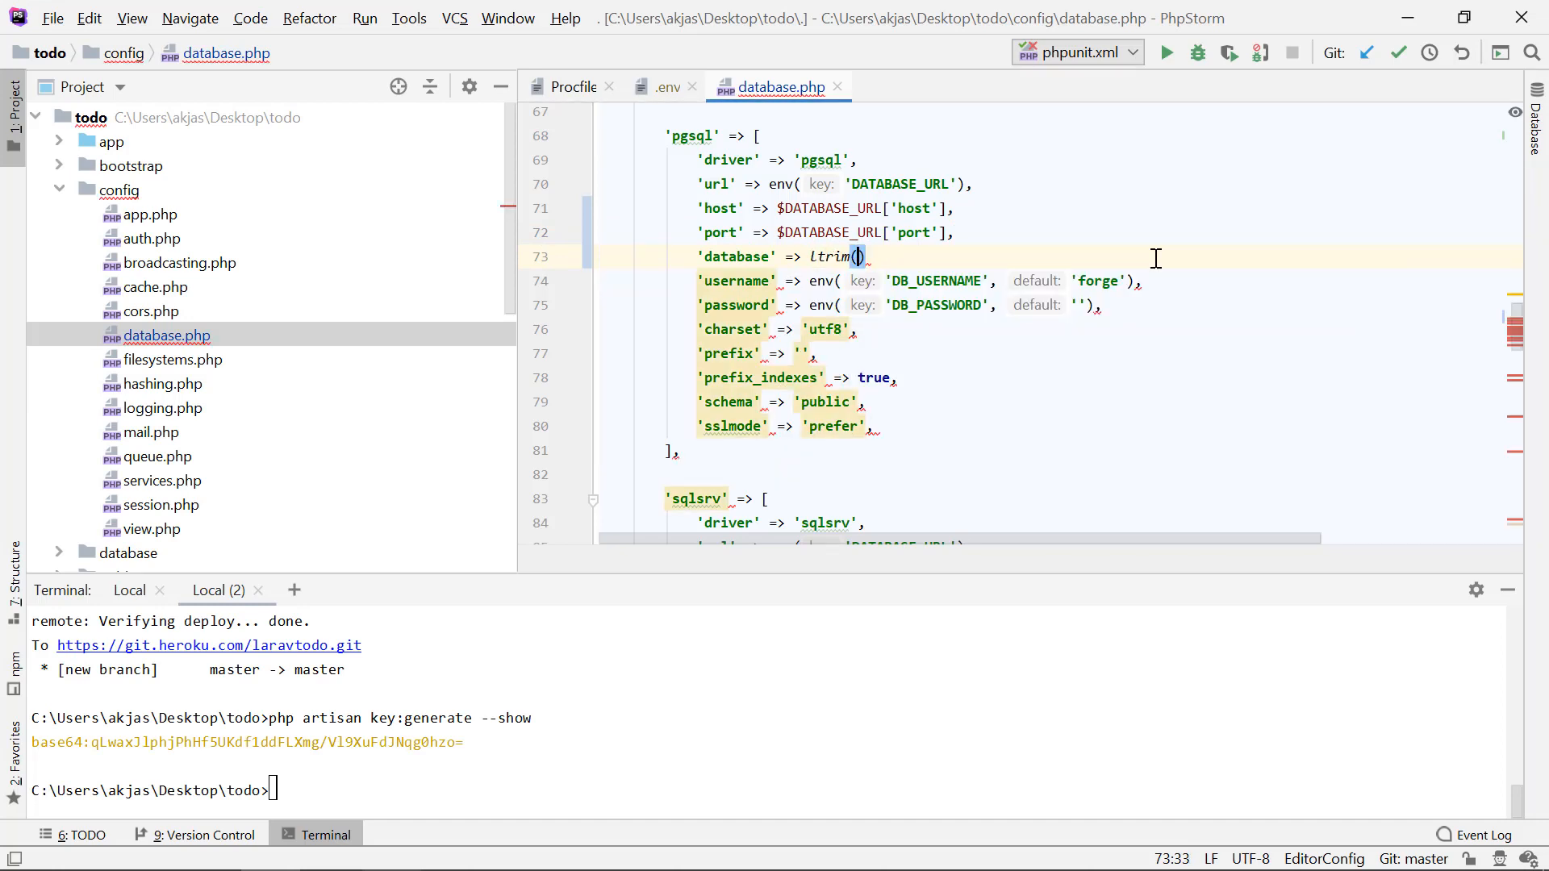
pyautogui.write("'")
pyautogui.hotkey('alt', 'Tab')
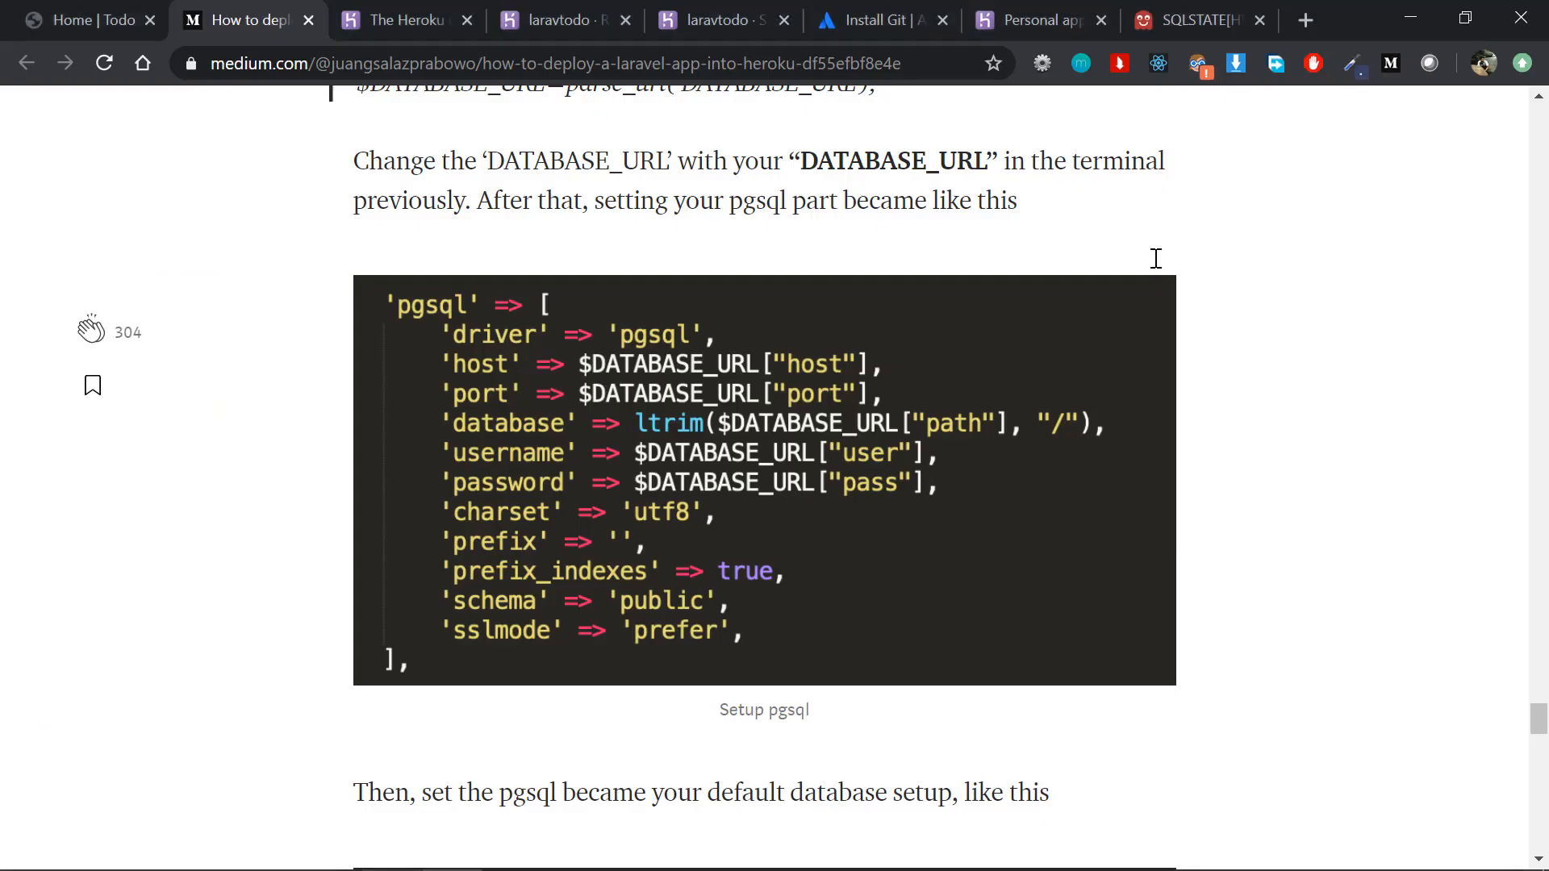
pyautogui.hotkey('alt', 'Tab')
pyautogui.press('BackSpace')
pyautogui.write('$DA')
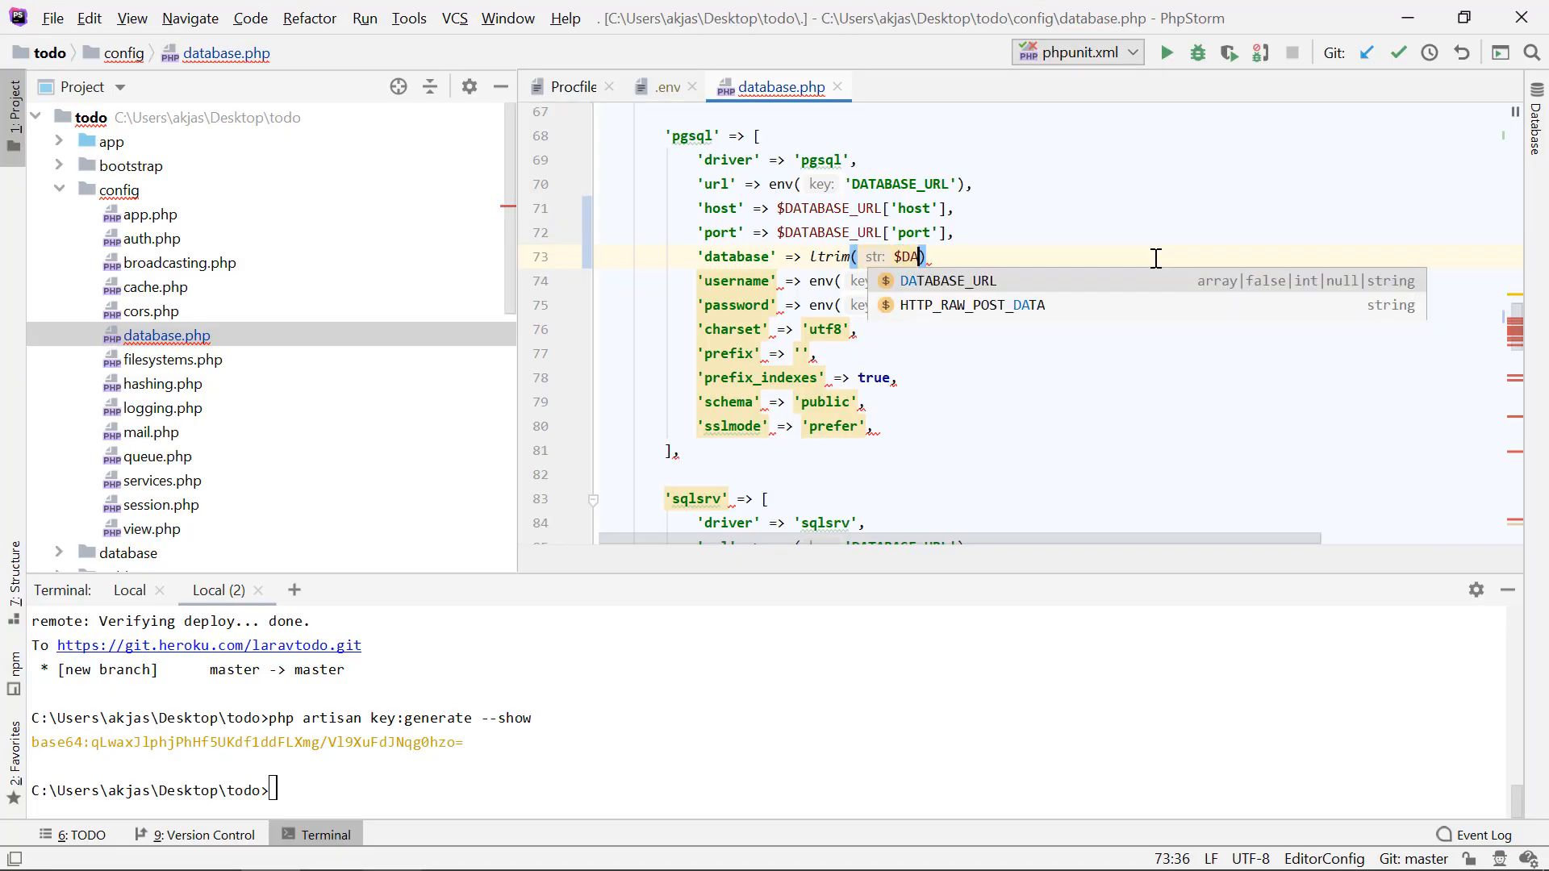
pyautogui.press('Escape')
pyautogui.hotkey('ctrl', 'space')
pyautogui.press('Return')
pyautogui.write('[')
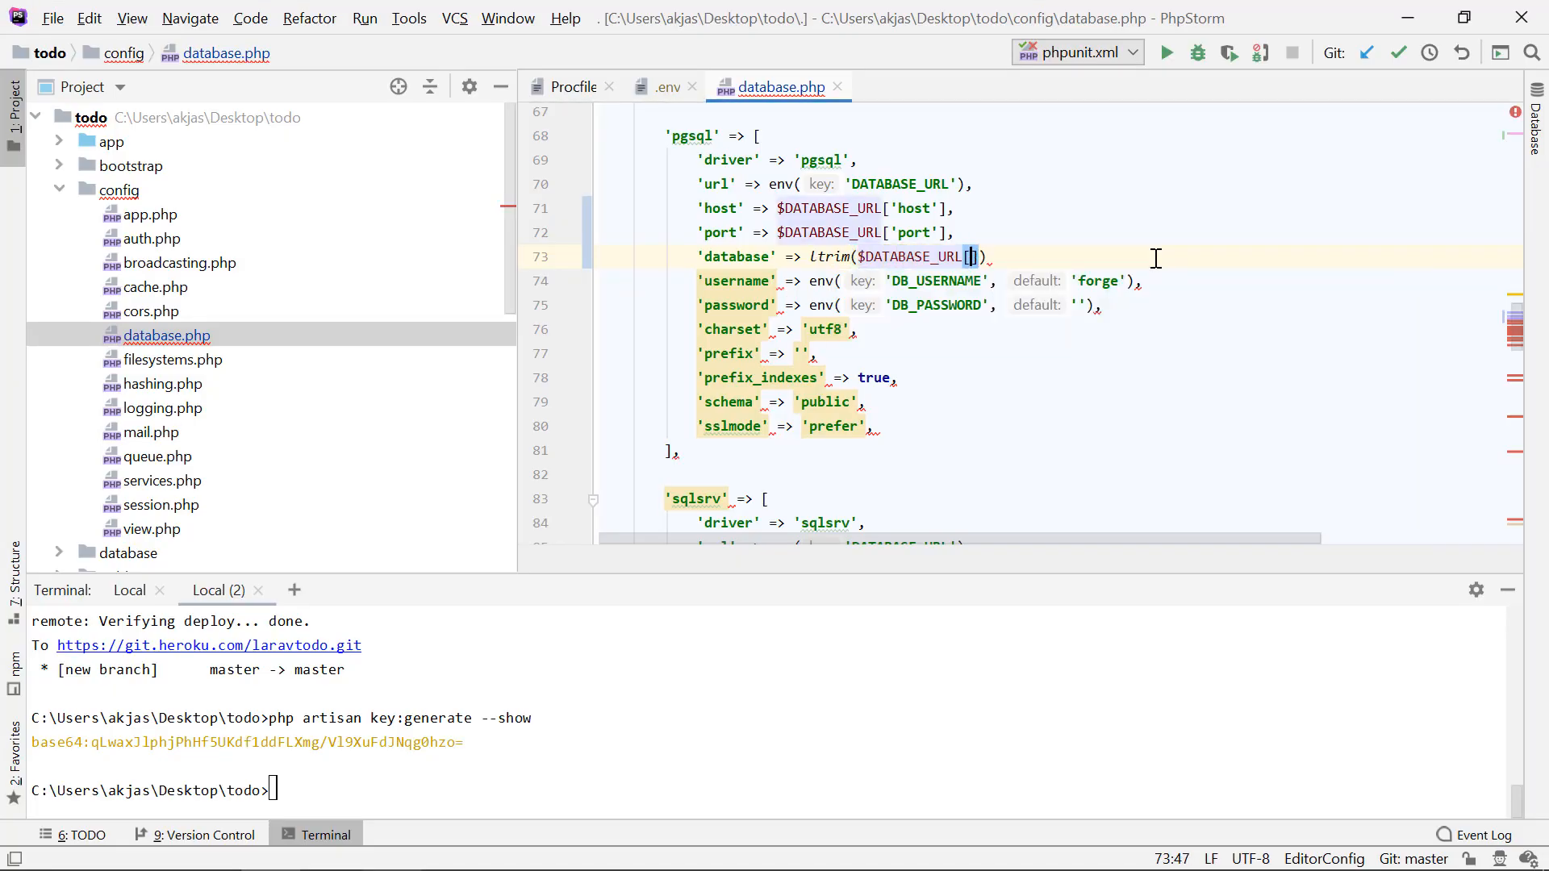
pyautogui.write("'path'],")
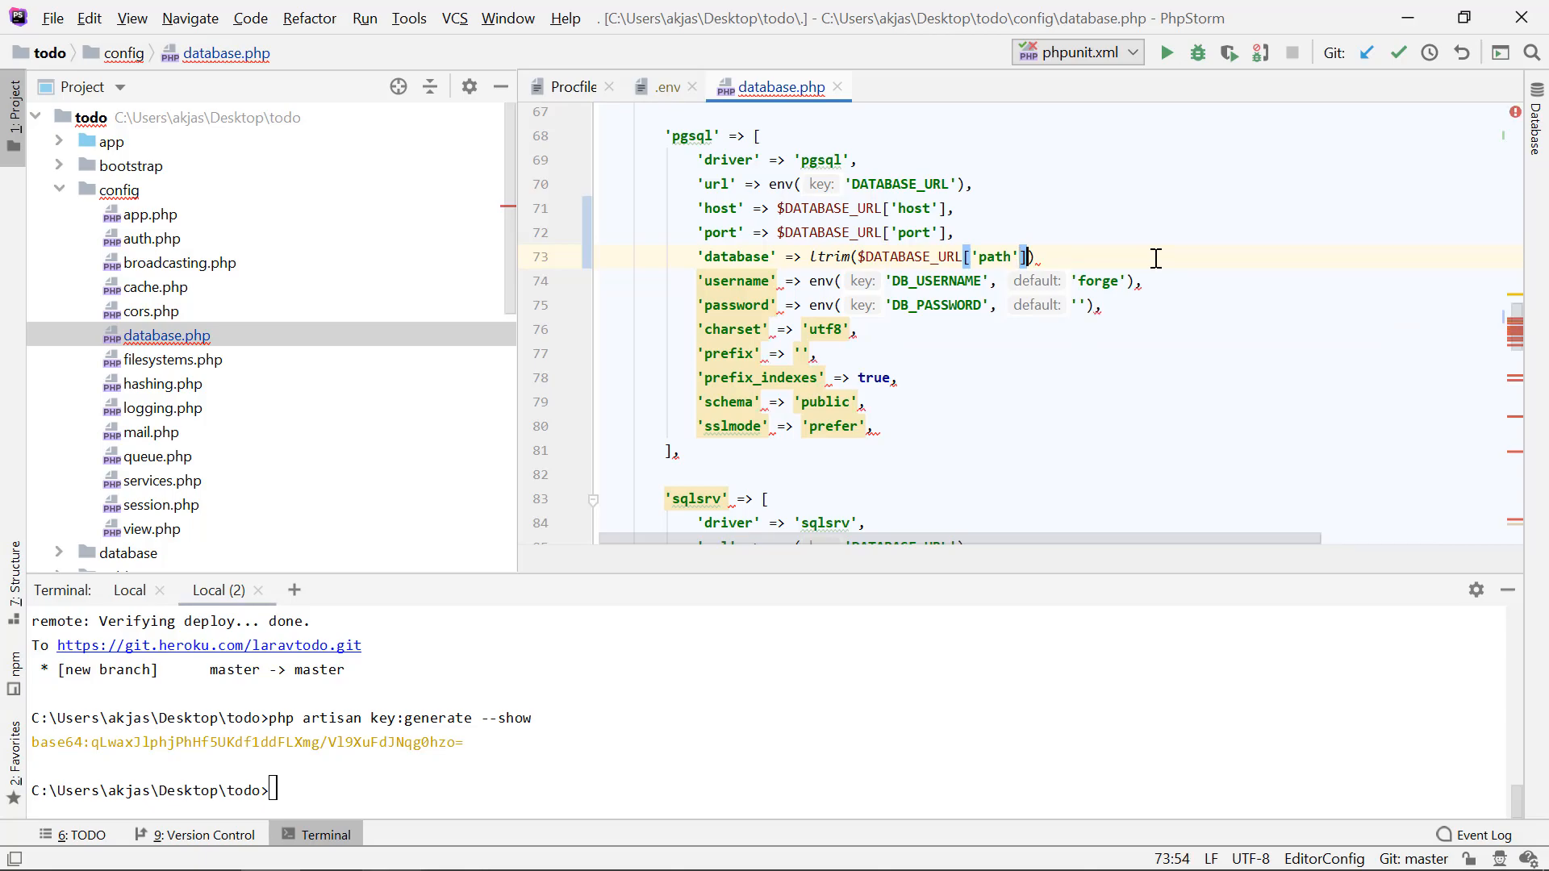
# Step: Check the article and add "/" as the second argument of the ltrim() call in the 'database' entry
pyautogui.hotkey('alt', 'Tab')
pyautogui.hotkey('alt', 'Tab')
pyautogui.write('"/"')
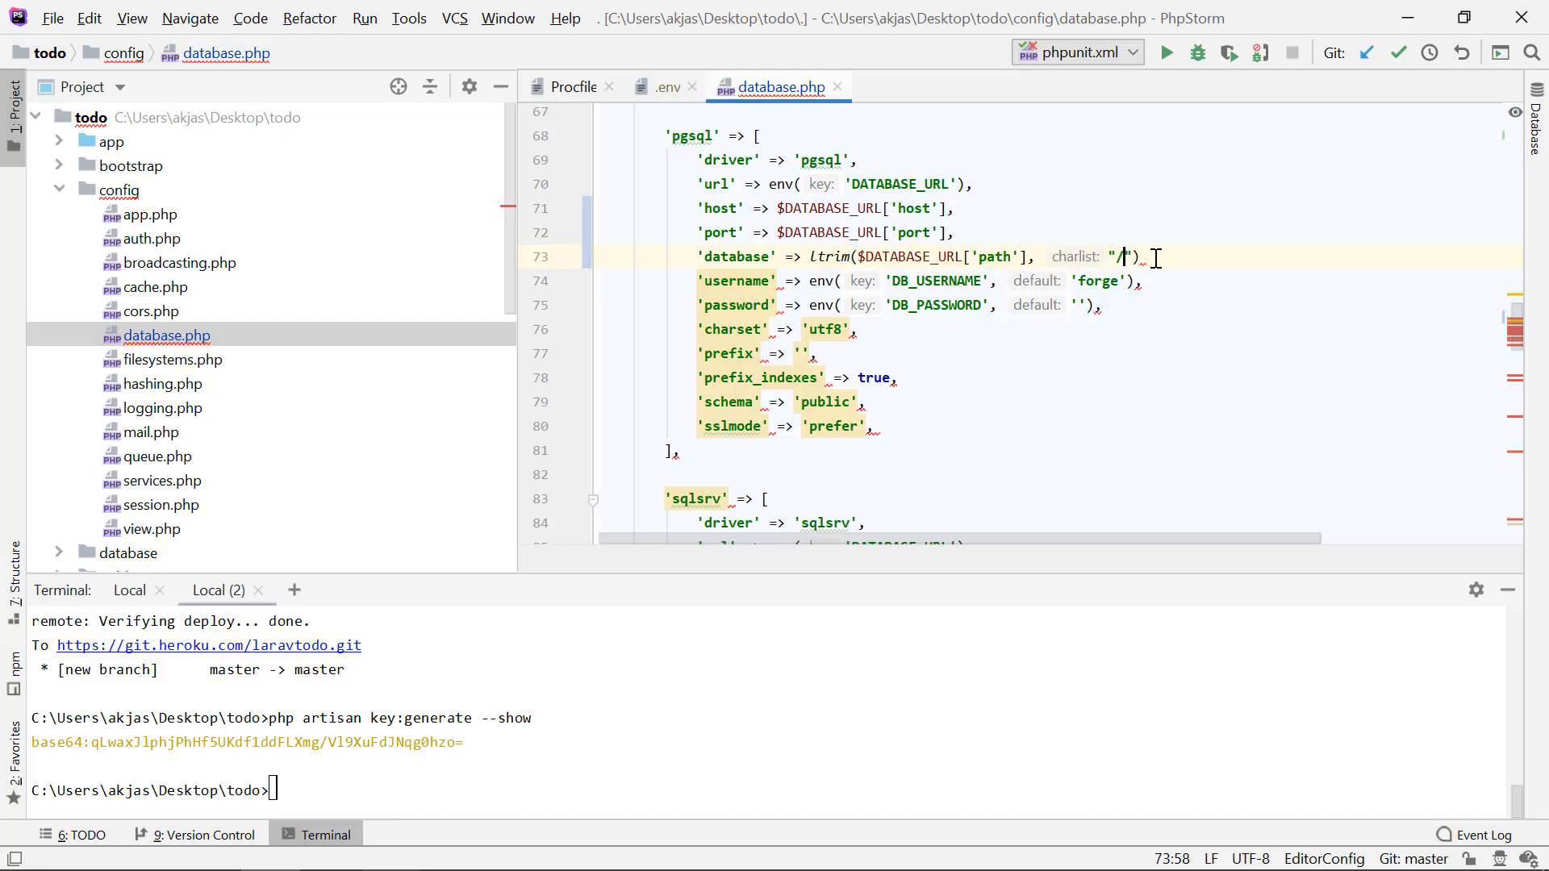
# Step: Check the article and reuse the host expression for the pgsql 'username' entry, setting its value to $DATABASE_URL['user']
pyautogui.click(994, 284)
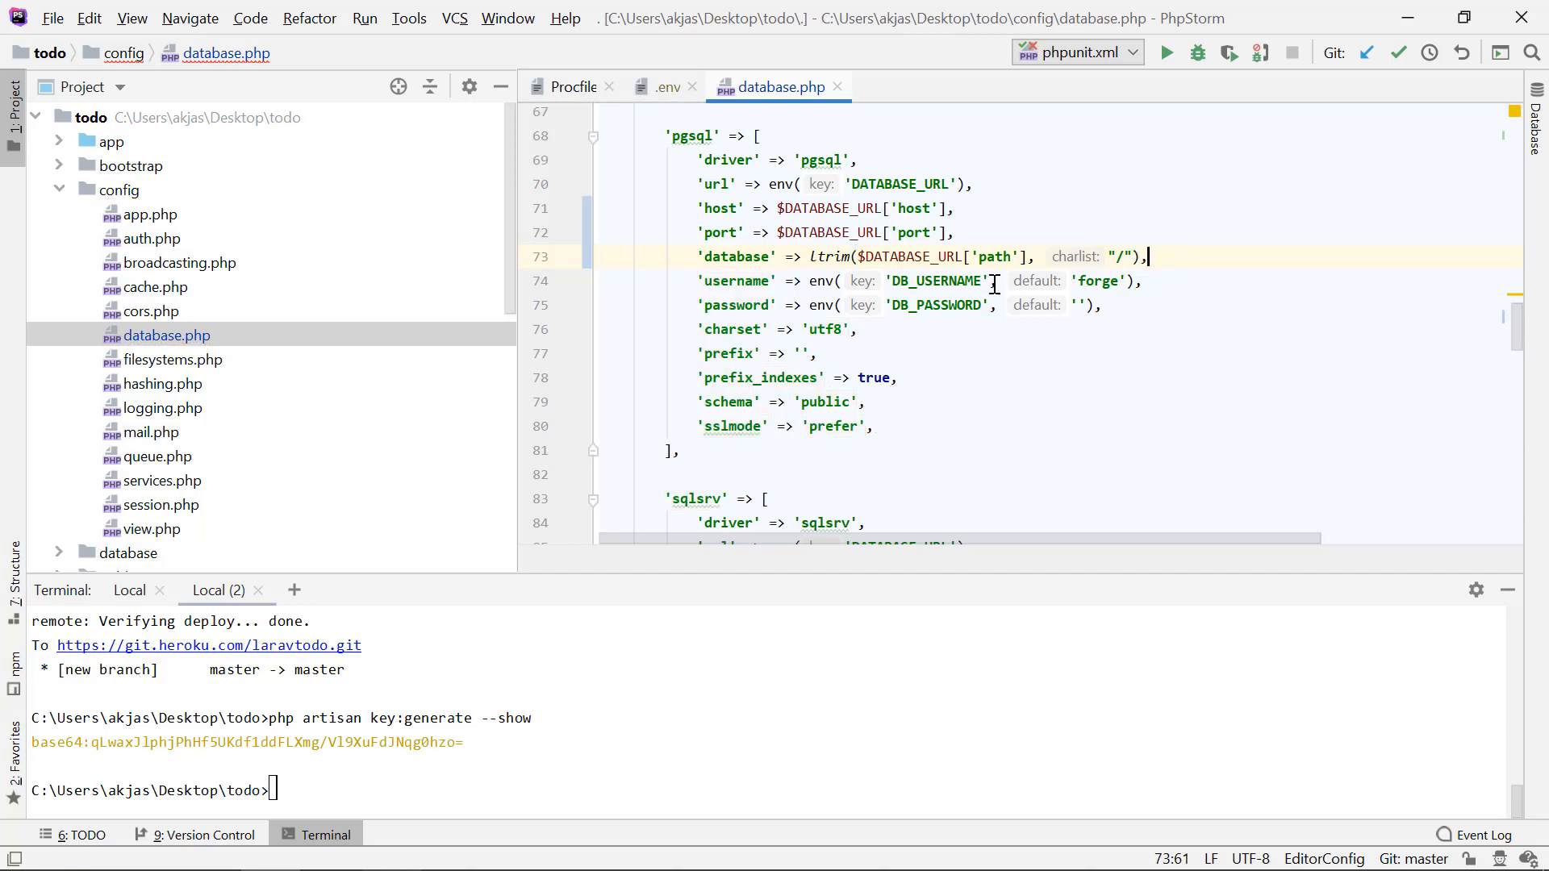
pyautogui.hotkey('alt', 'Tab')
pyautogui.hotkey('alt', 'Tab')
pyautogui.hotkey('alt', 'Tab')
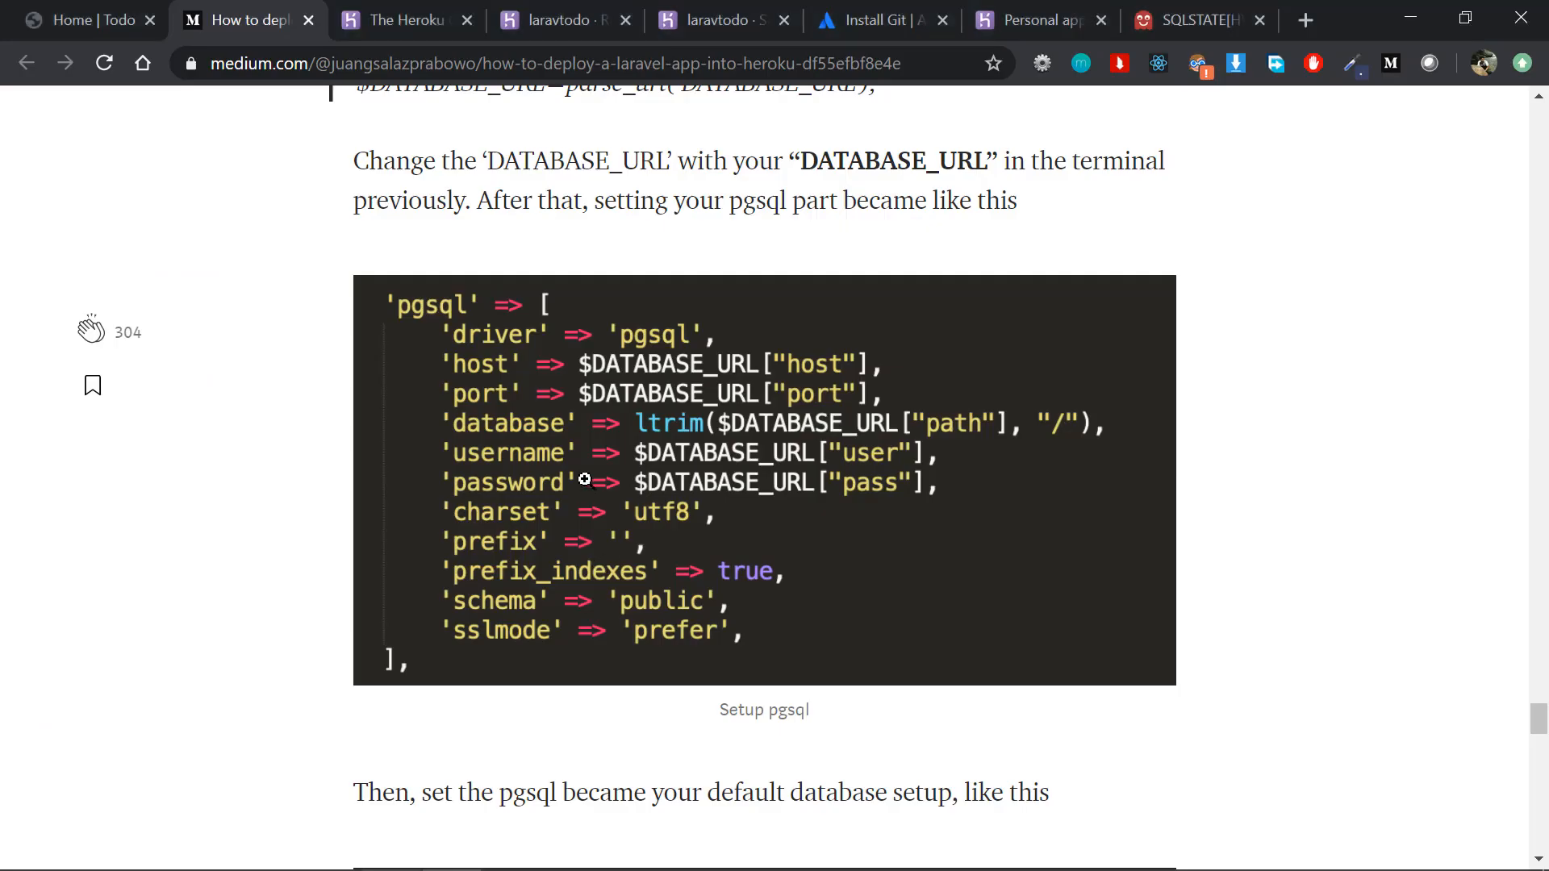
pyautogui.hotkey('alt', 'Tab')
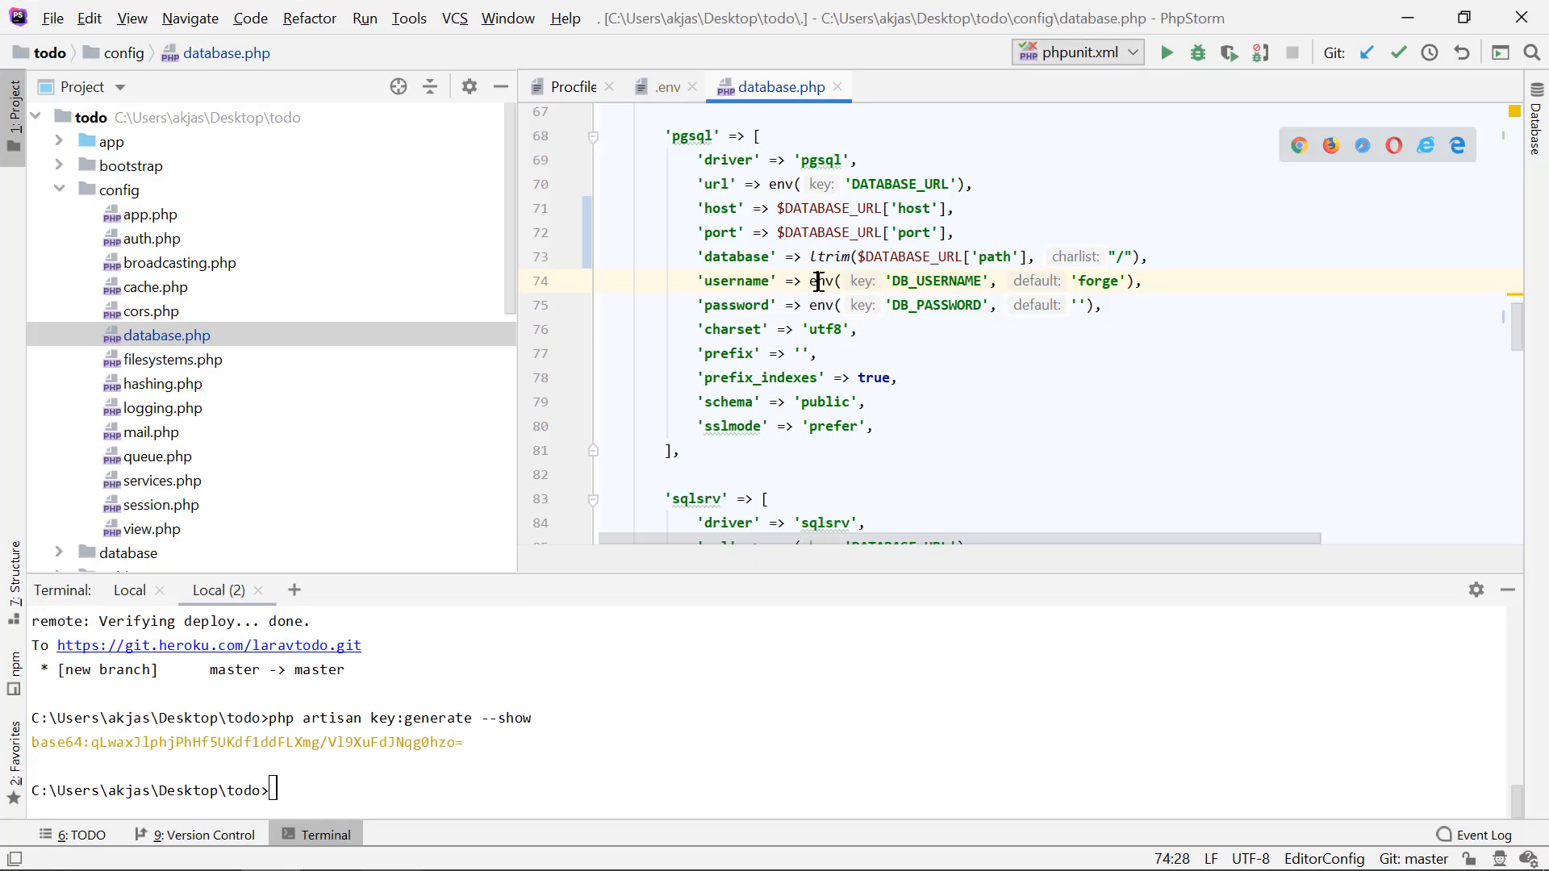
pyautogui.moveTo(818, 281); pyautogui.dragTo(1158, 274)
pyautogui.press('BackSpace')
pyautogui.hotkey('ctrl', 'v')
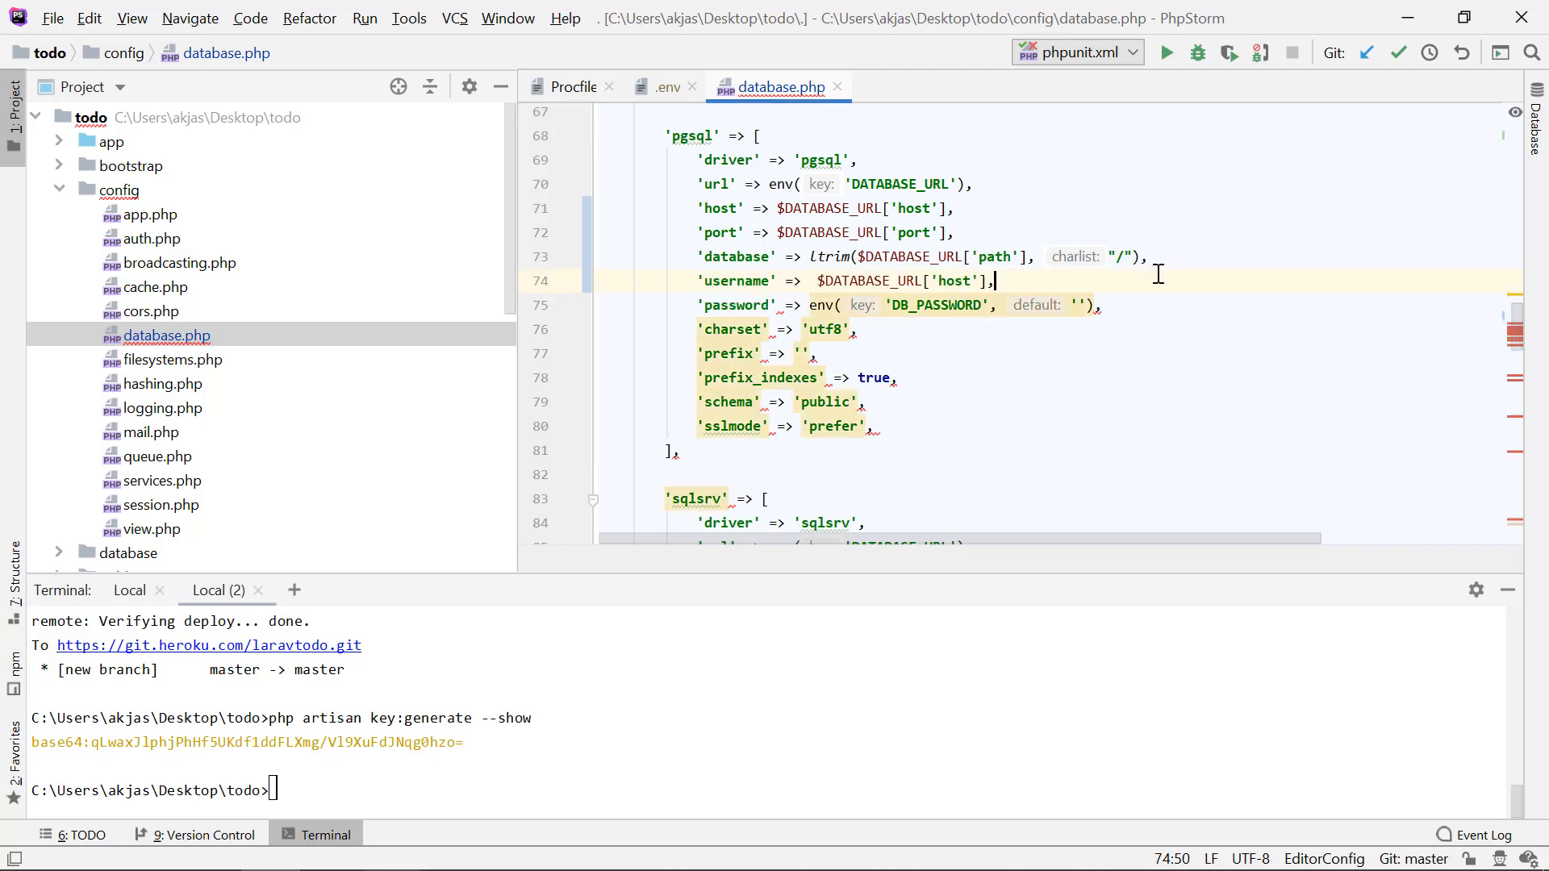
pyautogui.press('Left')
pyautogui.press('Left')
pyautogui.press('Left')
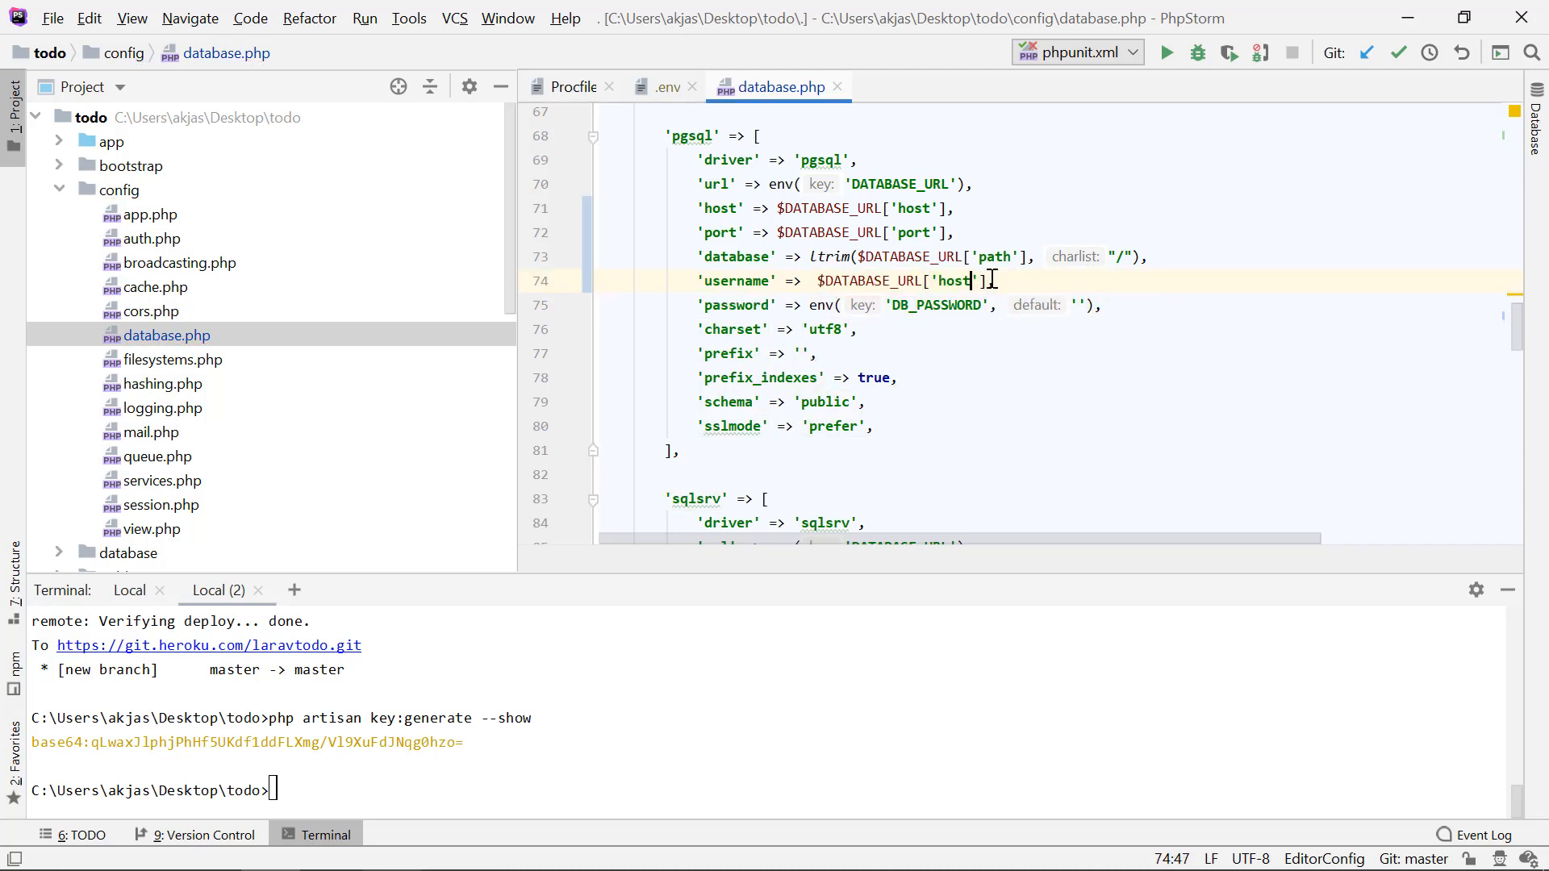
pyautogui.doubleClick(953, 282)
pyautogui.write('user')
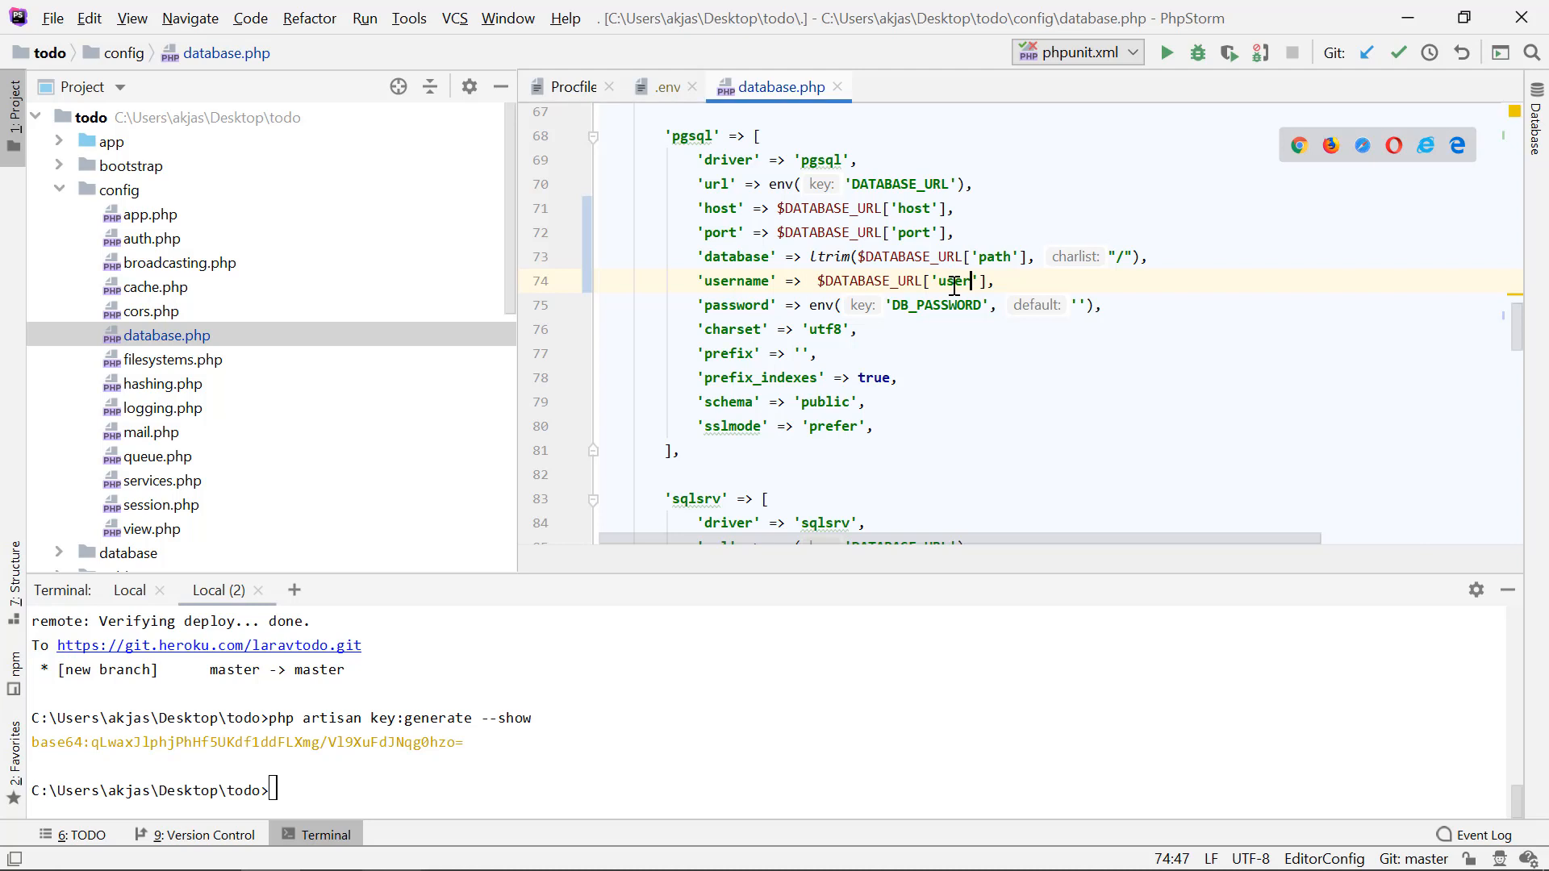
# Step: Reuse the host expression for the pgsql 'password' entry, set its value to $DATABASE_URL['pass'], and compare it with the article
pyautogui.moveTo(810, 304); pyautogui.dragTo(1131, 301)
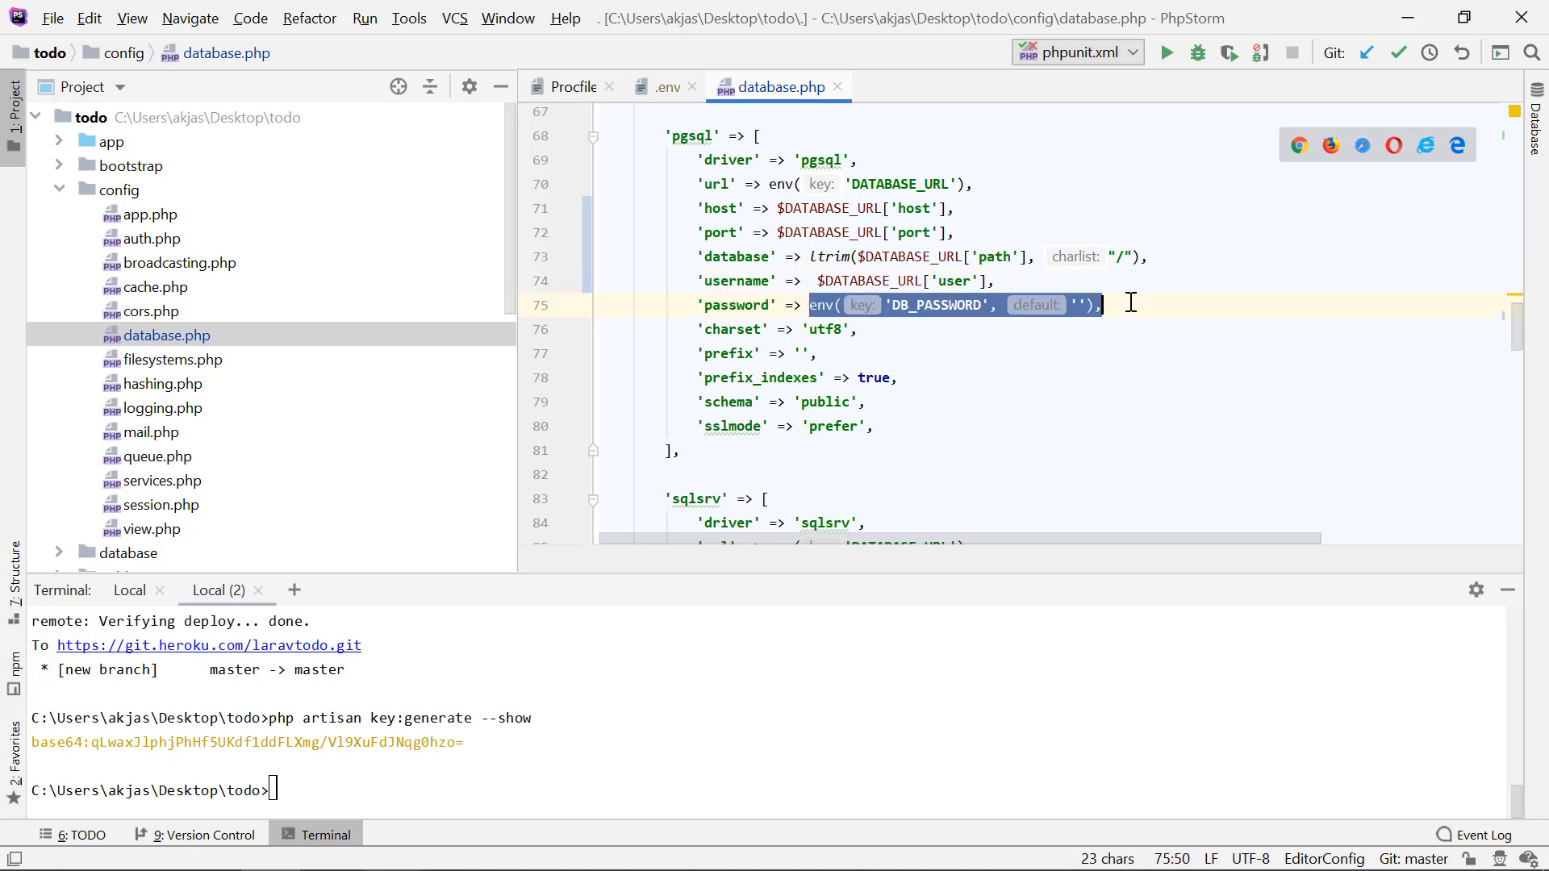
pyautogui.hotkey('ctrl', 'v')
pyautogui.doubleClick(954, 304)
pyautogui.write('pass')
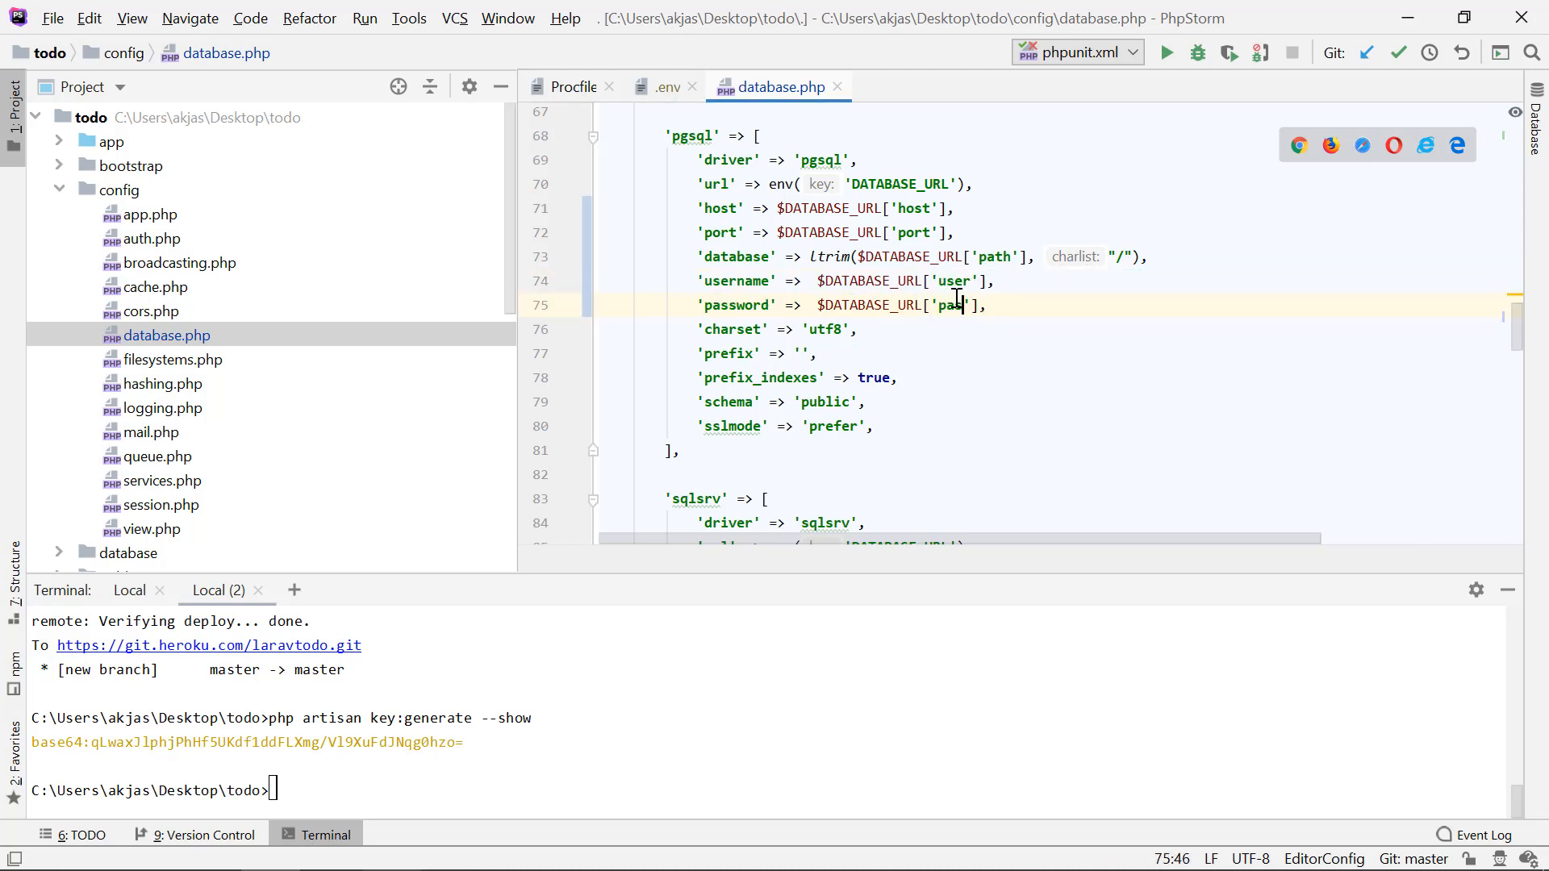
pyautogui.hotkey('alt', 'Tab')
# Step: Switch to the Medium article, read its default database connection setting, and return to database.php in PhpStorm
pyautogui.hotkey('alt', 'Tab')
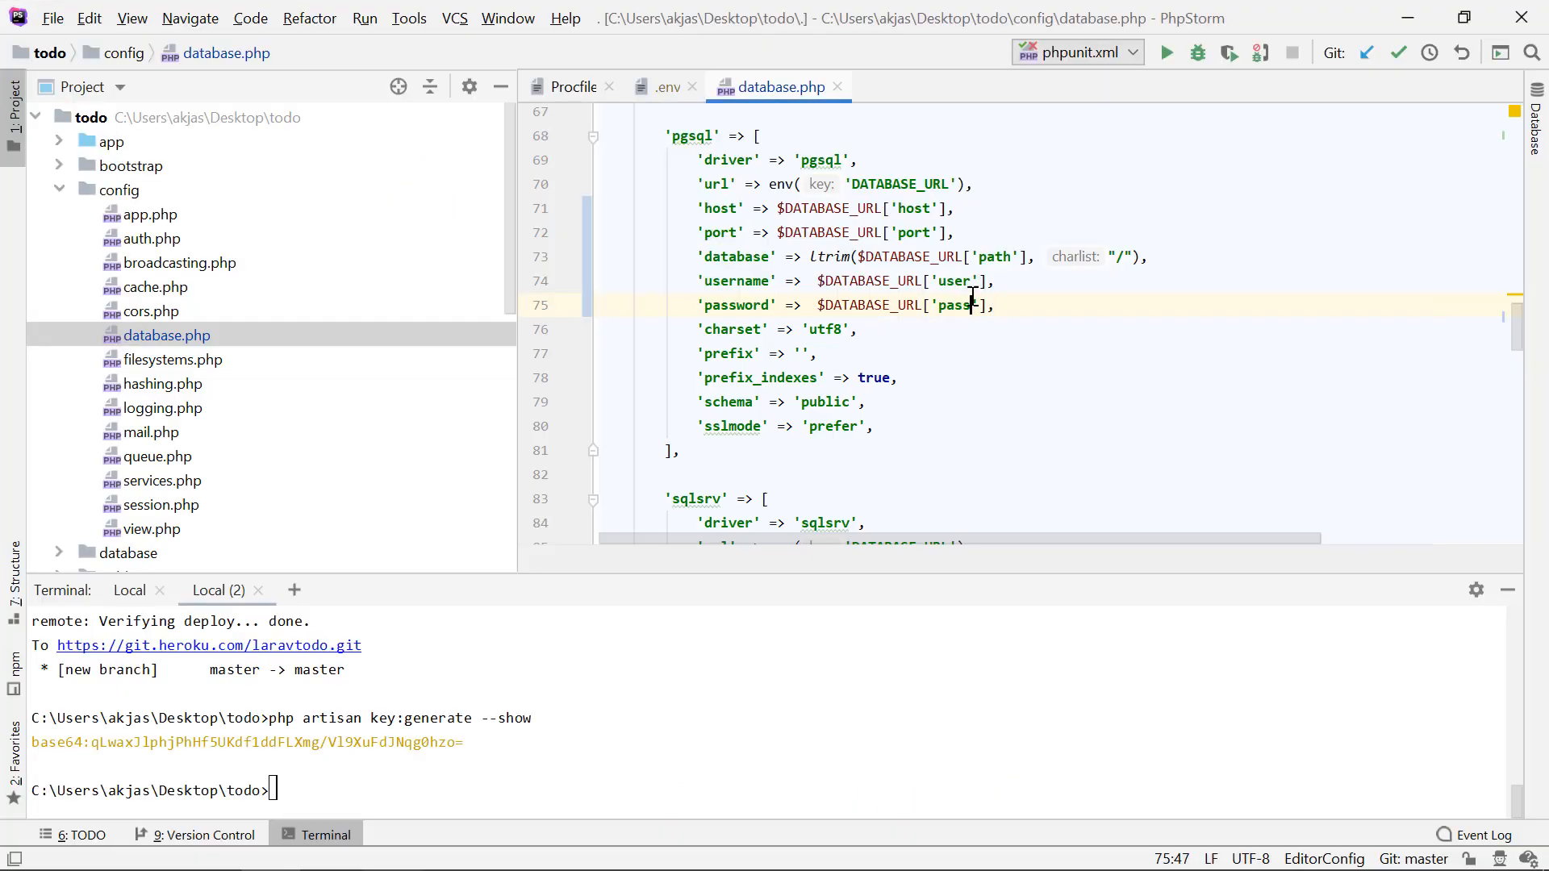
pyautogui.scroll(1, 1016, 302)
pyautogui.scroll(1, 1016, 303)
pyautogui.hotkey('alt', 'Tab')
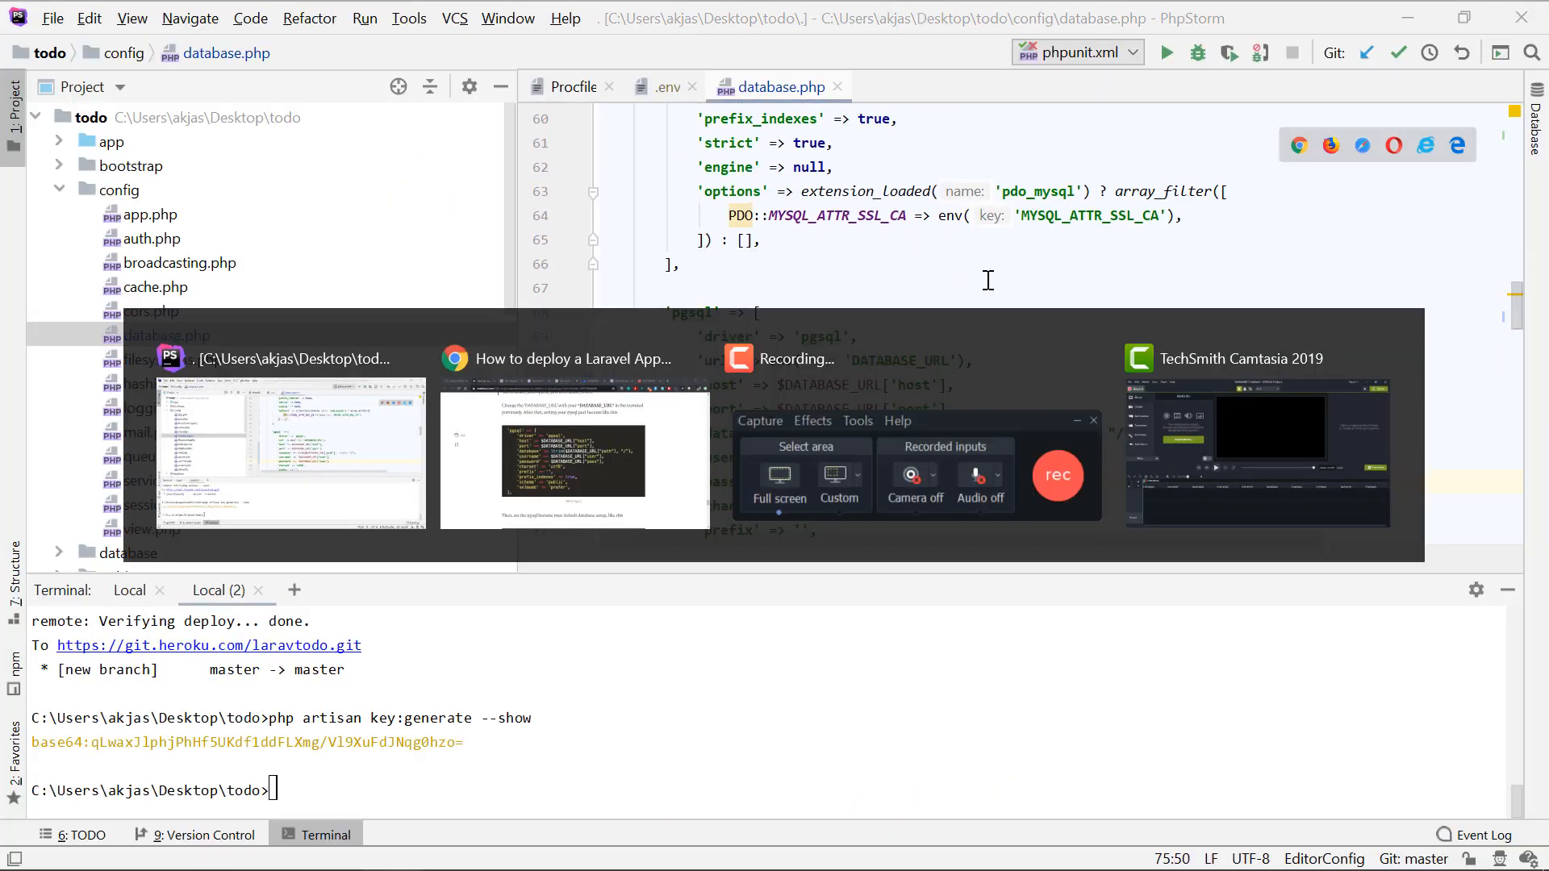
pyautogui.scroll(-5, 815, 621)
pyautogui.click(697, 380)
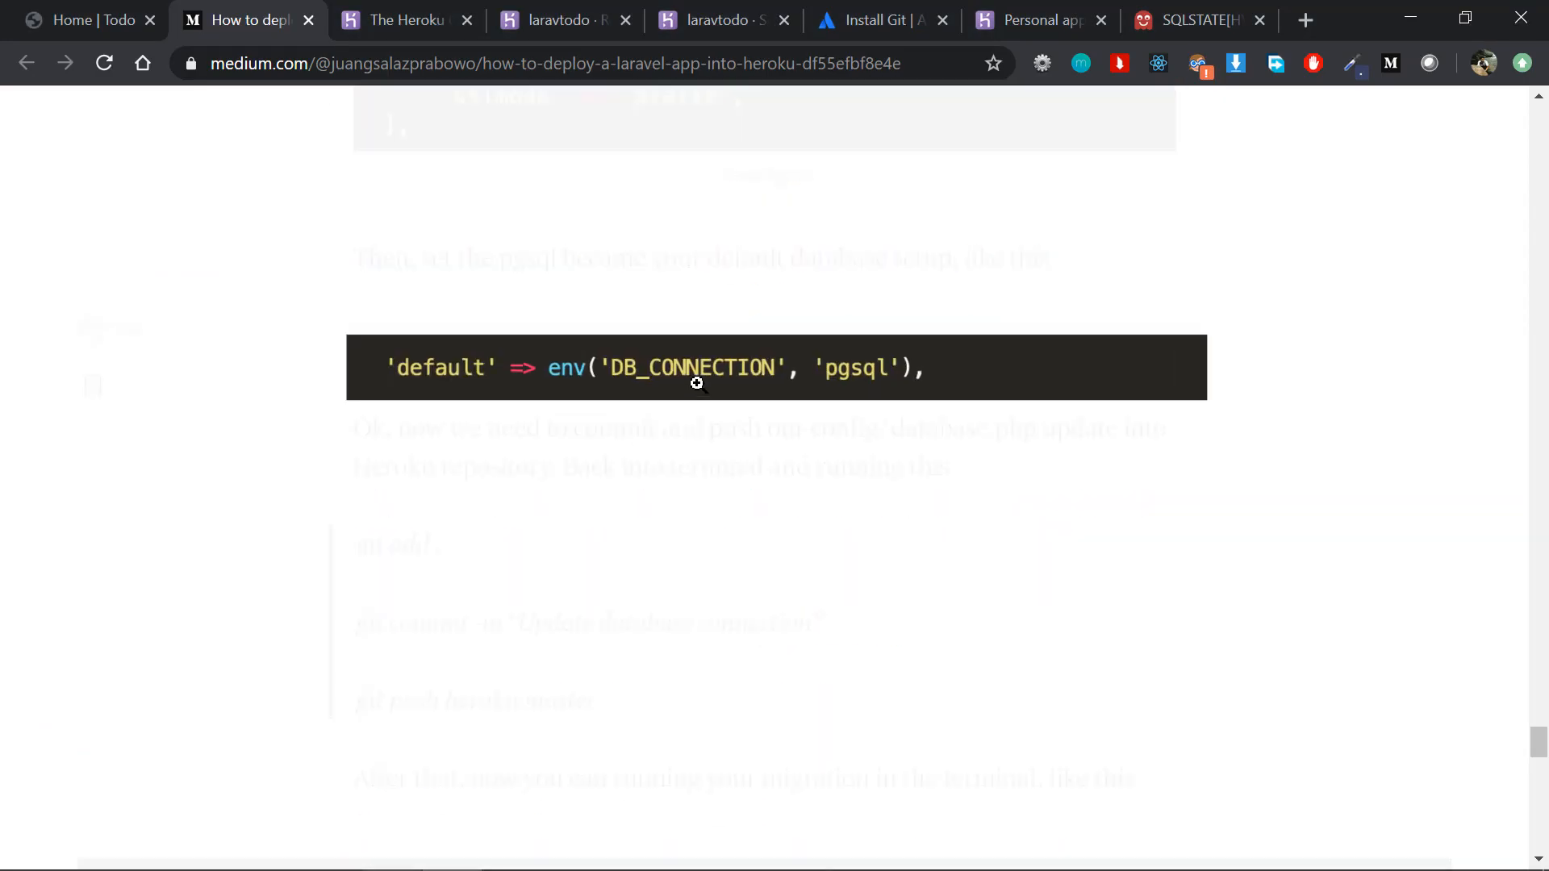
pyautogui.click(507, 376)
pyautogui.hotkey('alt', 'Tab')
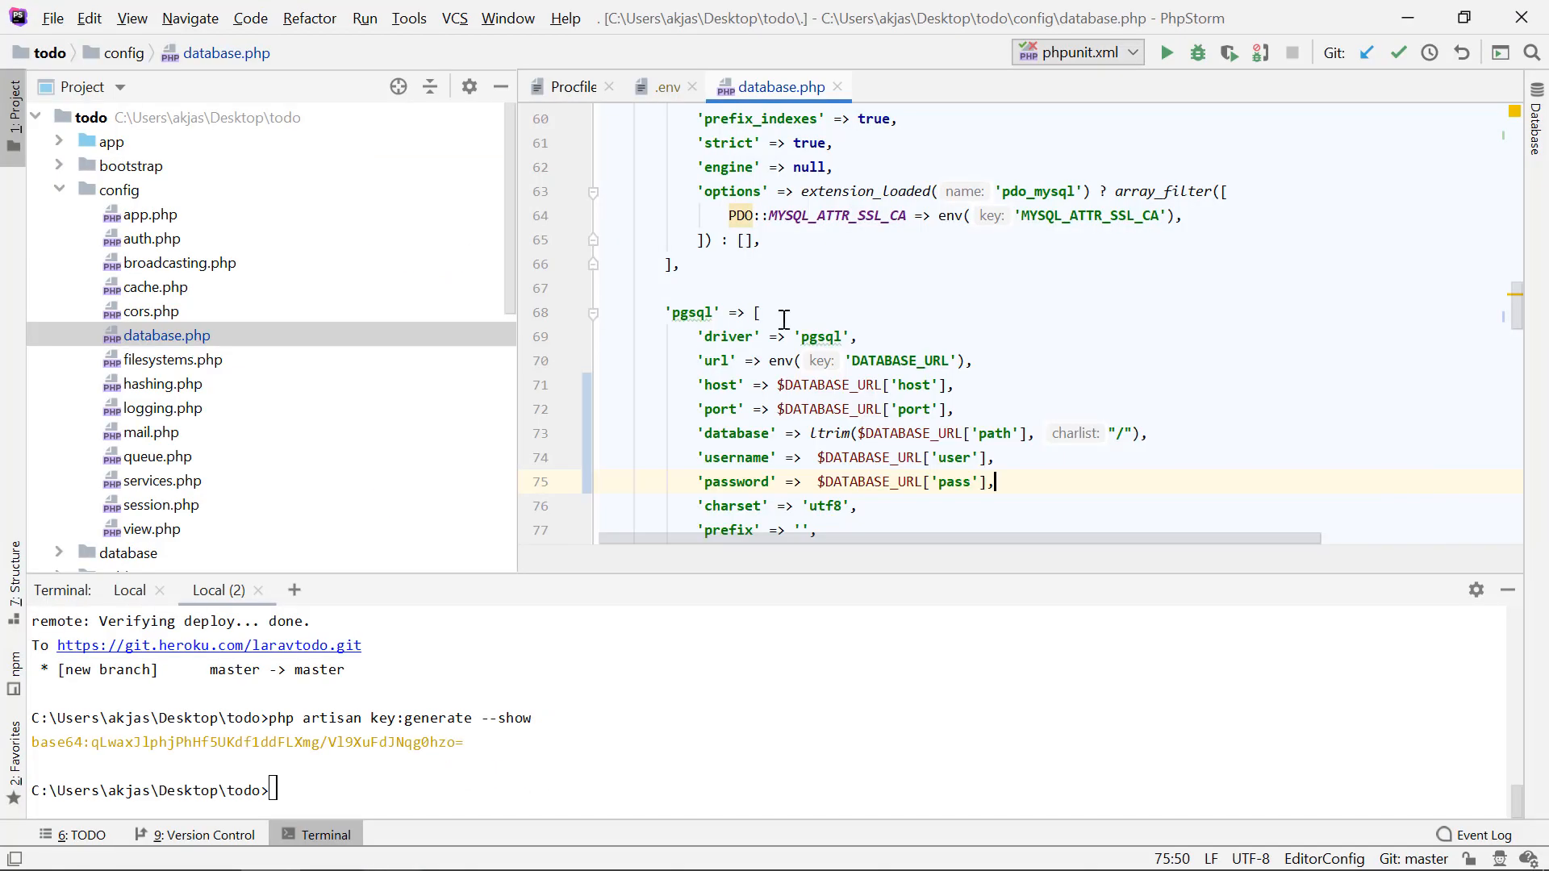
# Step: Set the fallback value of DB_CONNECTION in the 'default' entry of database.php to 'pgsql', checking it against the article
pyautogui.scroll(8, 783, 320)
pyautogui.scroll(6, 783, 321)
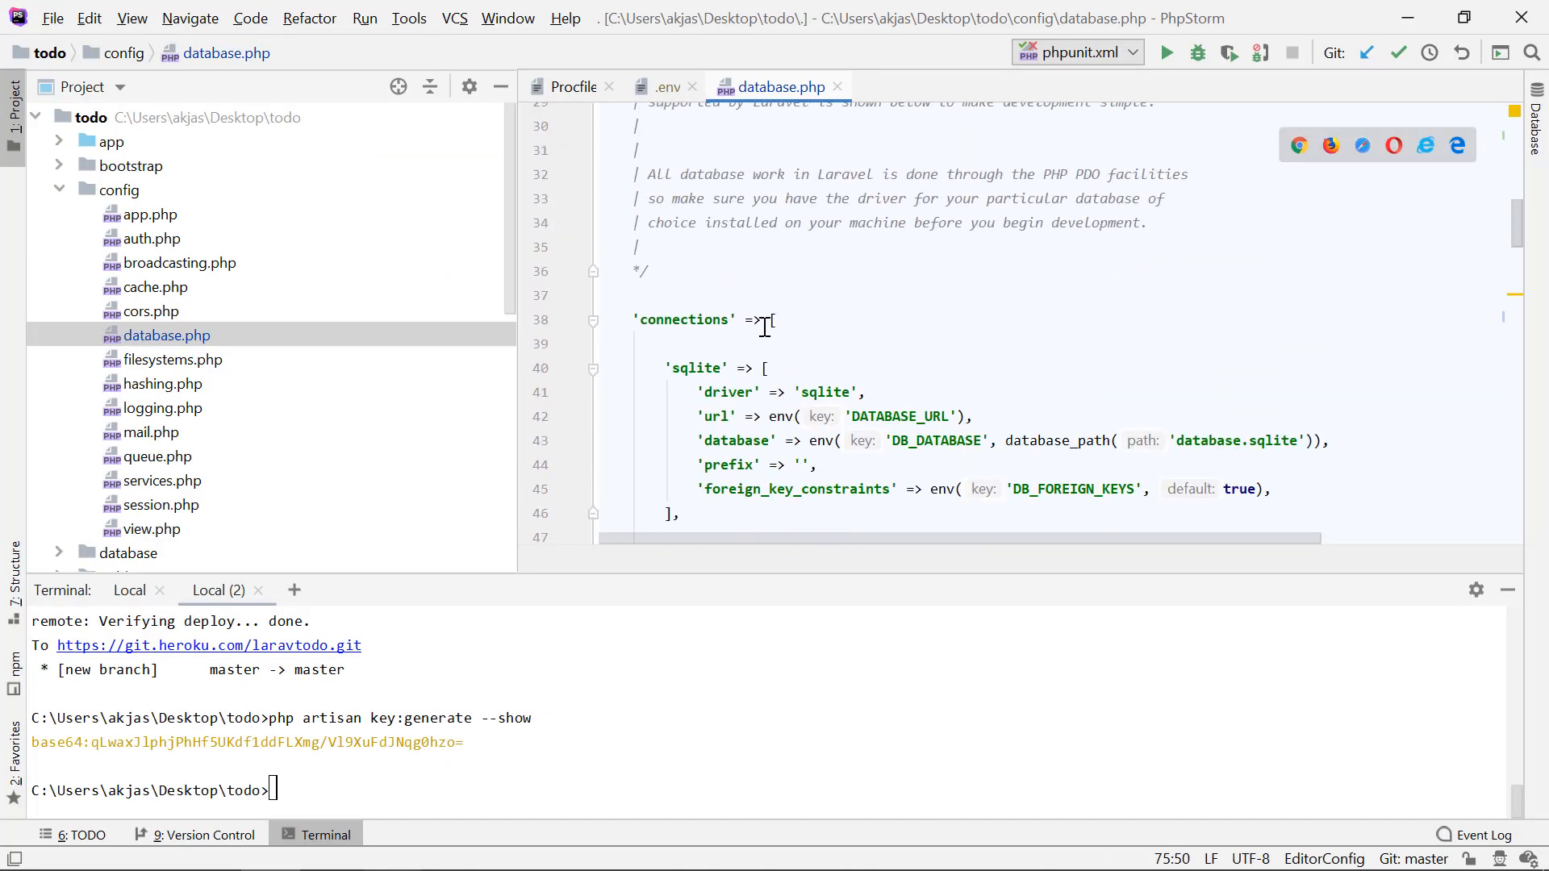
pyautogui.doubleClick(680, 258)
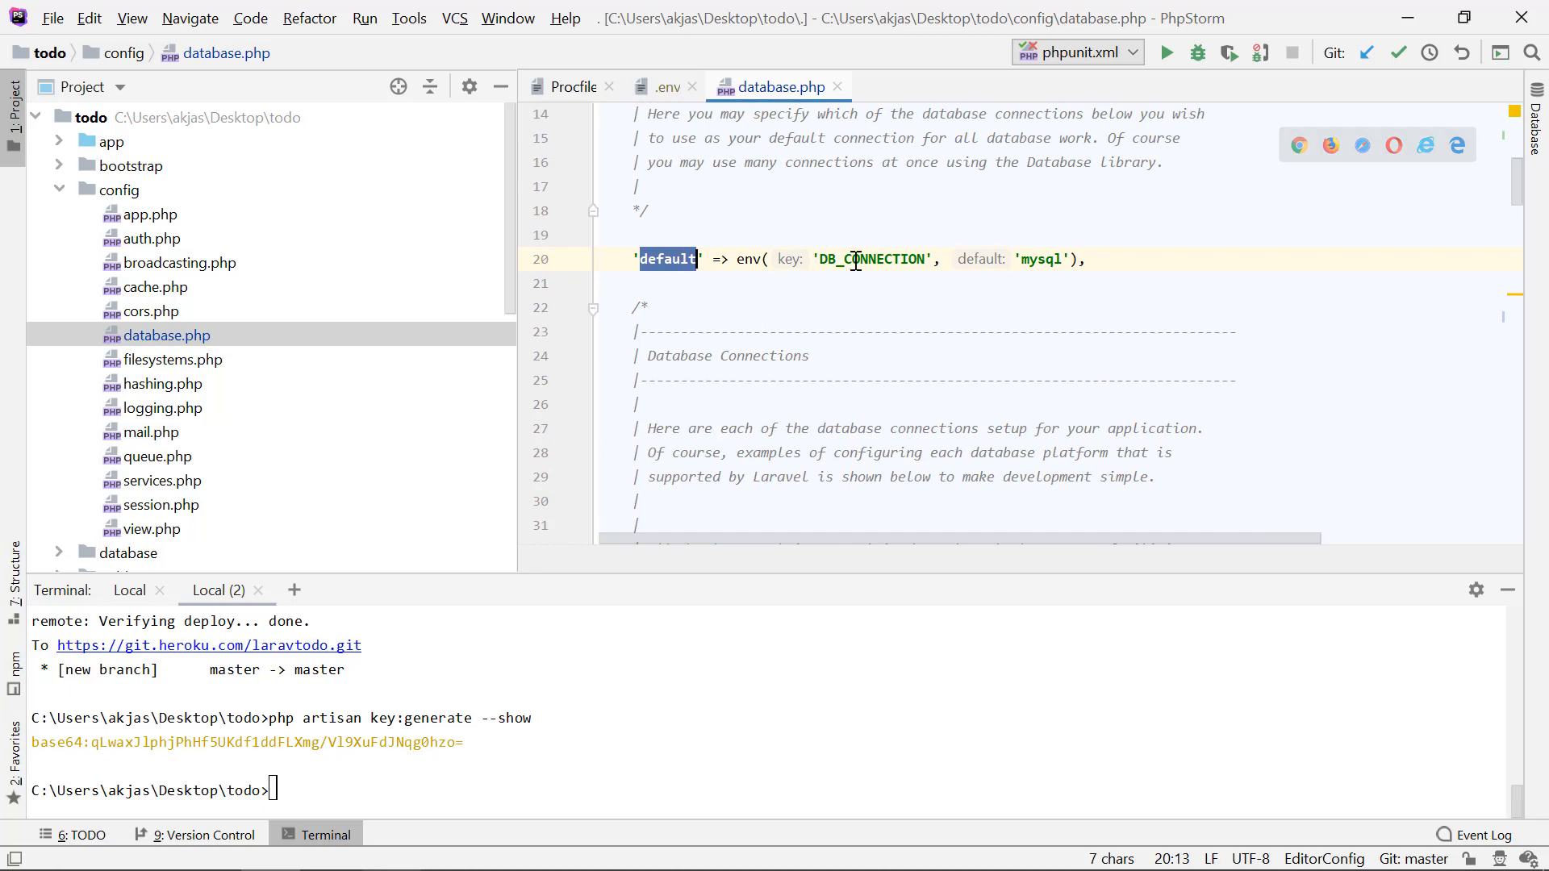
pyautogui.doubleClick(1041, 258)
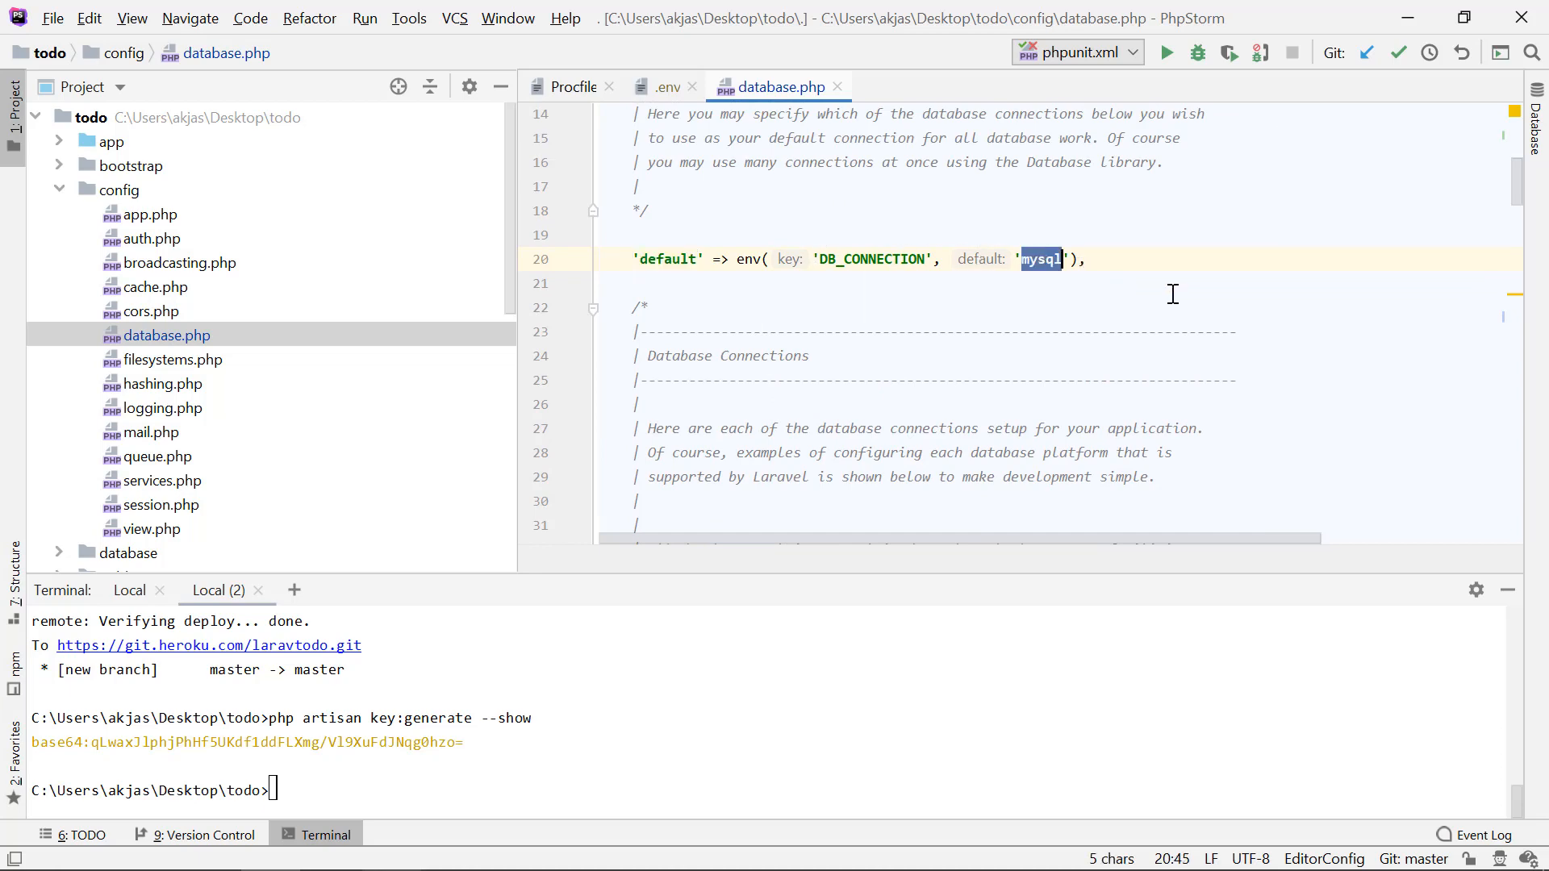
pyautogui.hotkey('alt', 'Tab')
pyautogui.hotkey('alt', 'Tab')
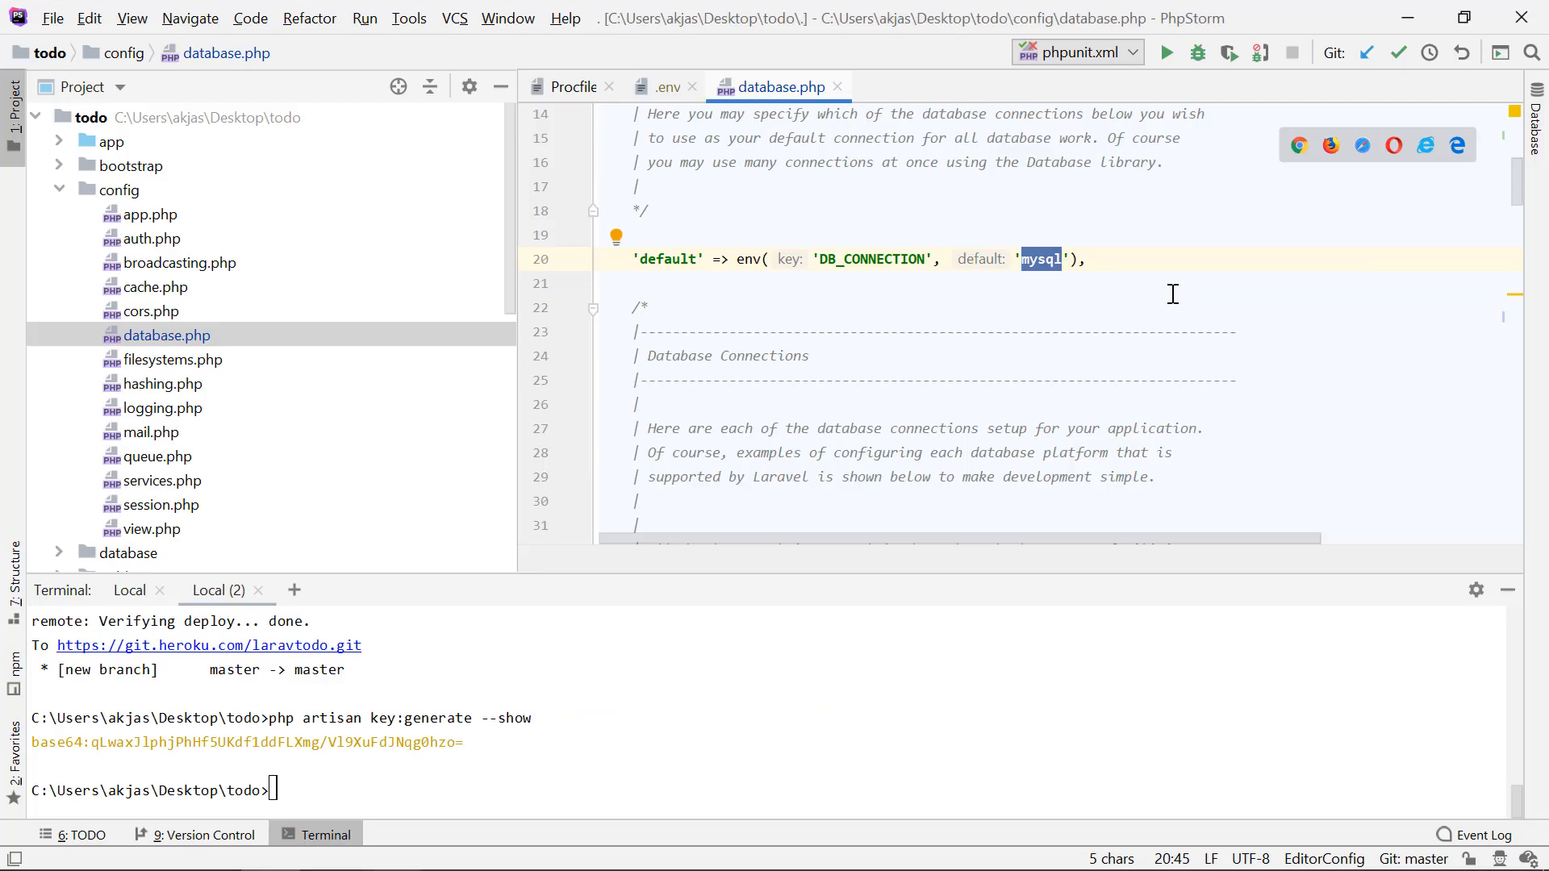
pyautogui.hotkey('alt', 'Tab')
pyautogui.hotkey('alt', 'Tab')
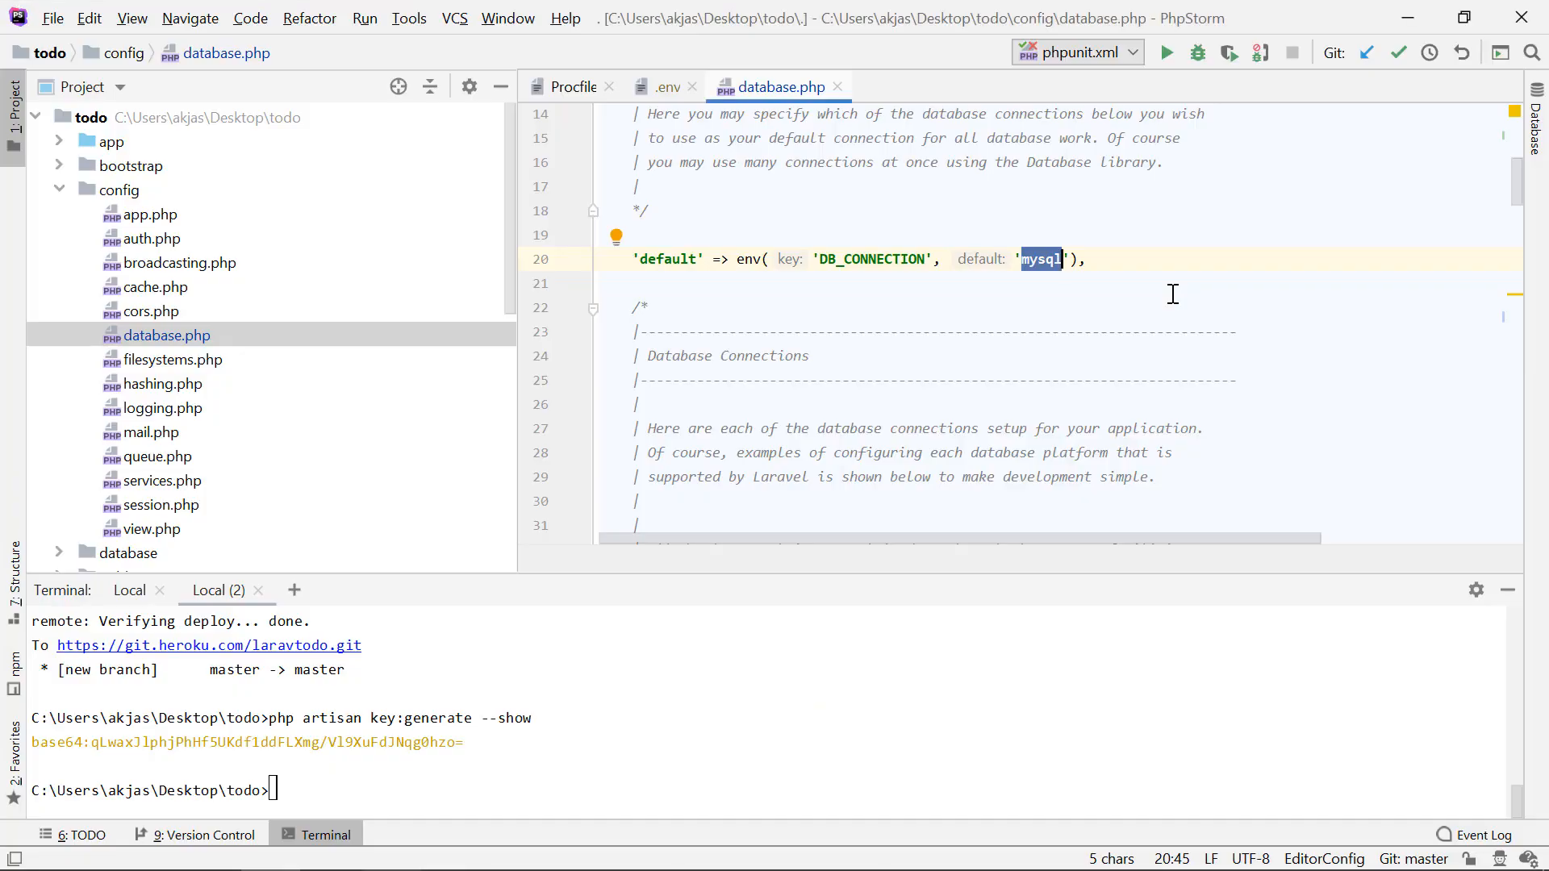
pyautogui.write('pgsql')
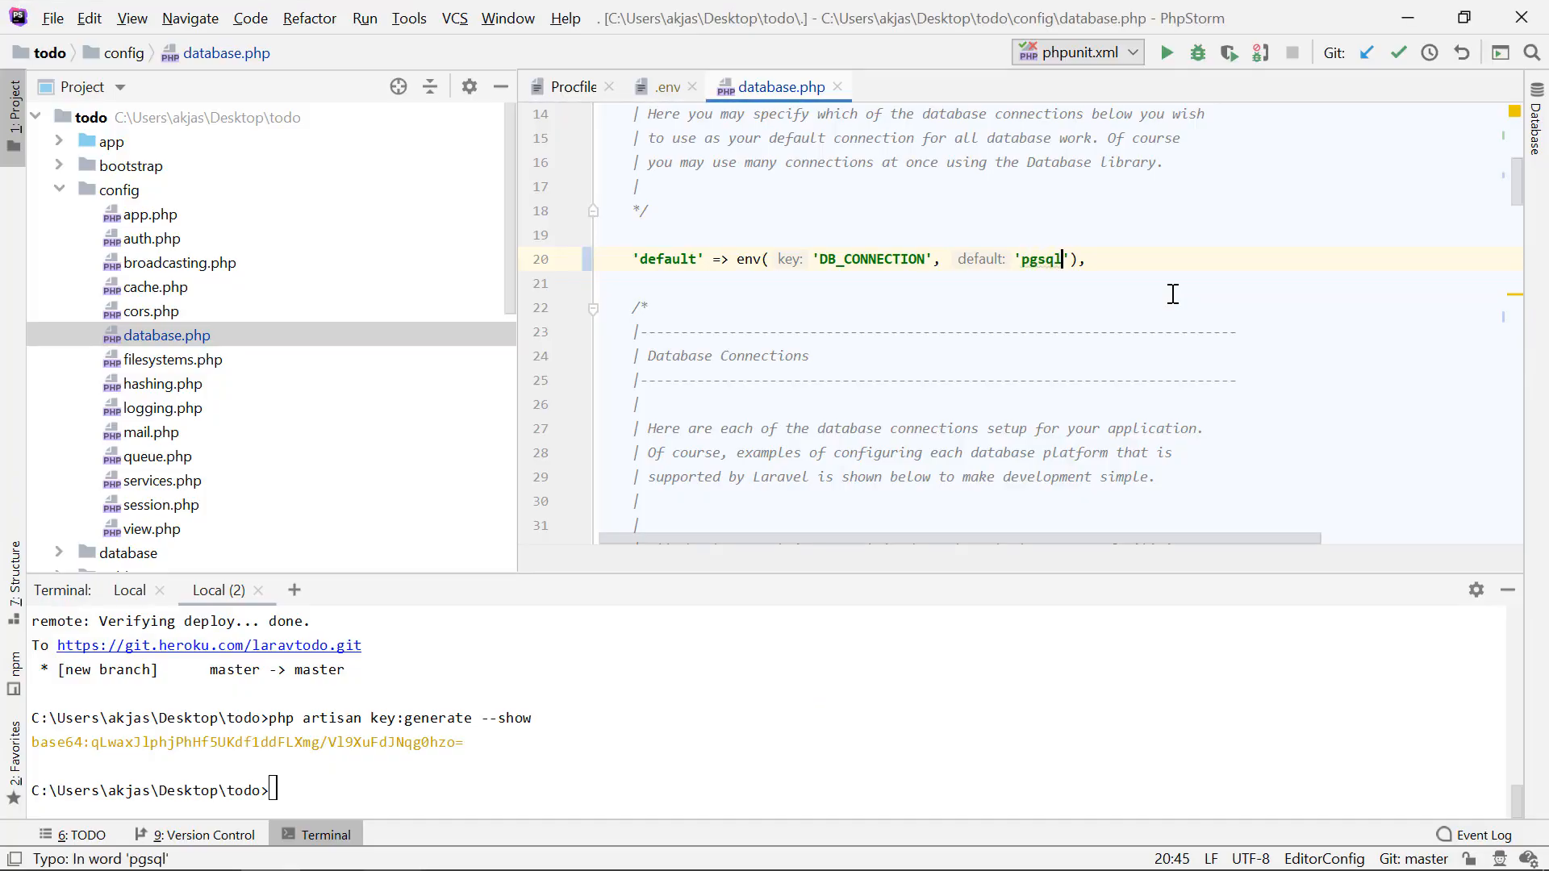
pyautogui.hotkey('alt', 'Tab')
# Step: Read the article's commit and push commands, return to PhpStorm, and stage all project changes with git add . in the terminal
pyautogui.hotkey('alt', 'Tab')
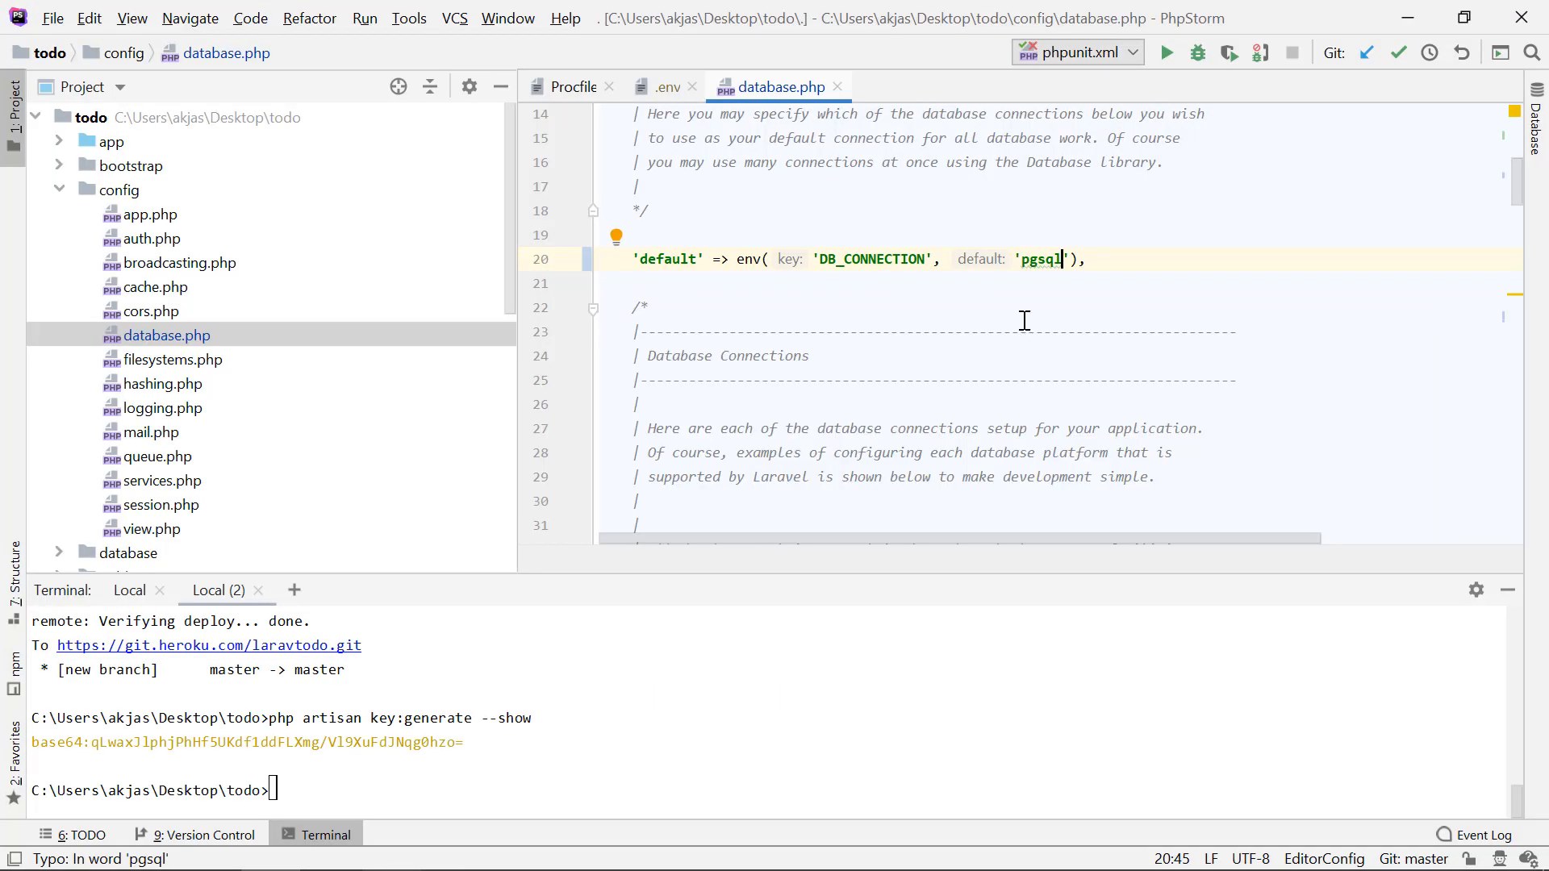
pyautogui.scroll(3, 1024, 321)
pyautogui.hotkey('alt', 'Tab')
pyautogui.scroll(-5, 775, 364)
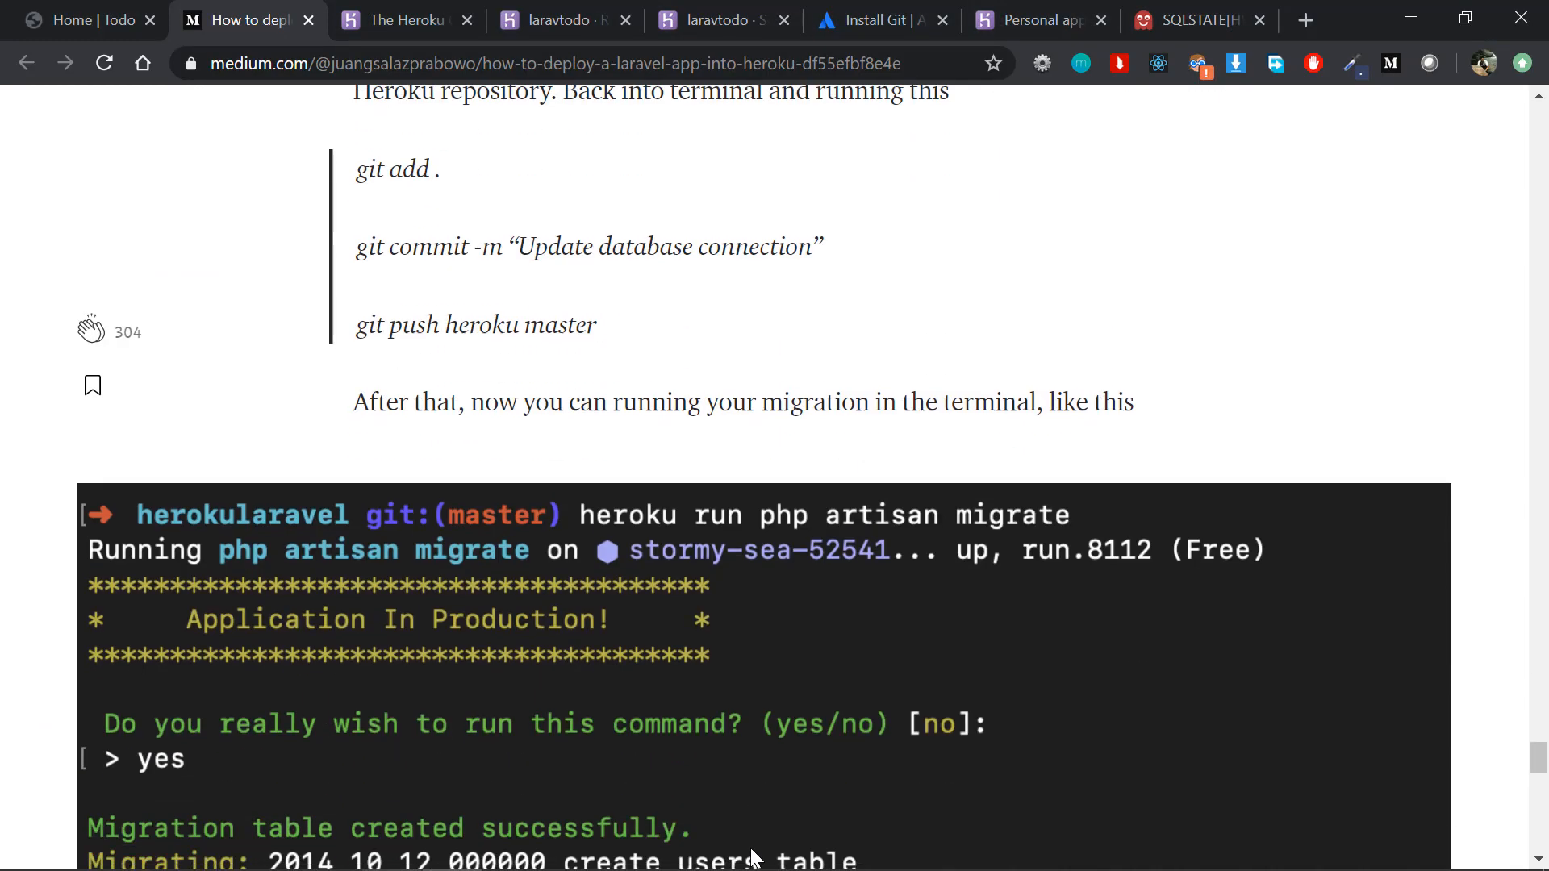
pyautogui.scroll(1, 775, 364)
pyautogui.hotkey('alt', 'Tab')
pyautogui.click(638, 710)
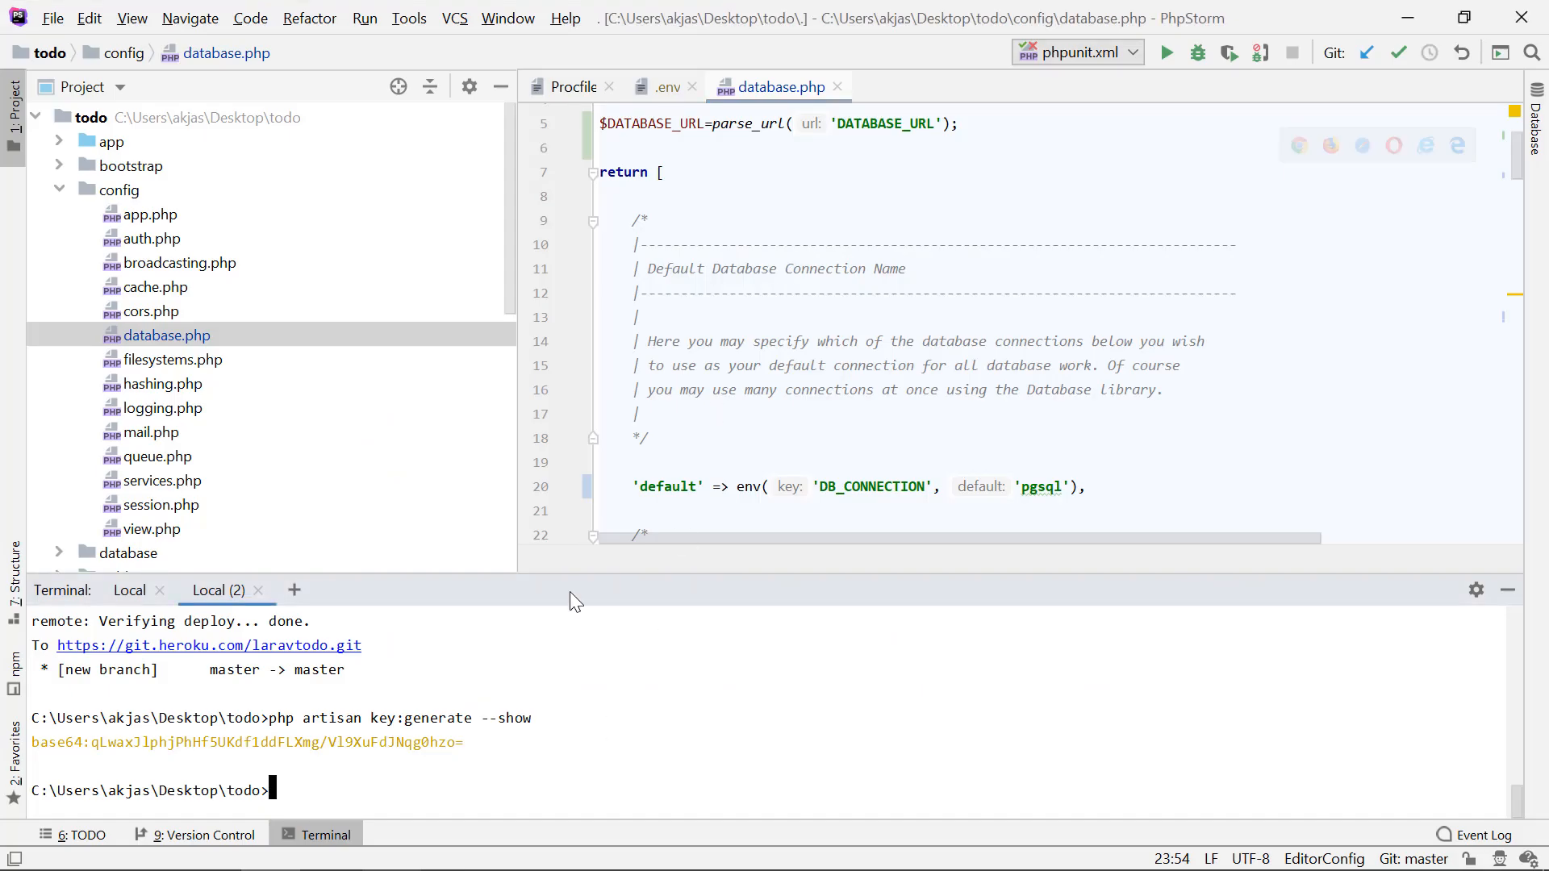
pyautogui.write('git add .')
pyautogui.press('Return')
# Step: Commit the staged changes with the message "updated db config"
pyautogui.write('git comm')
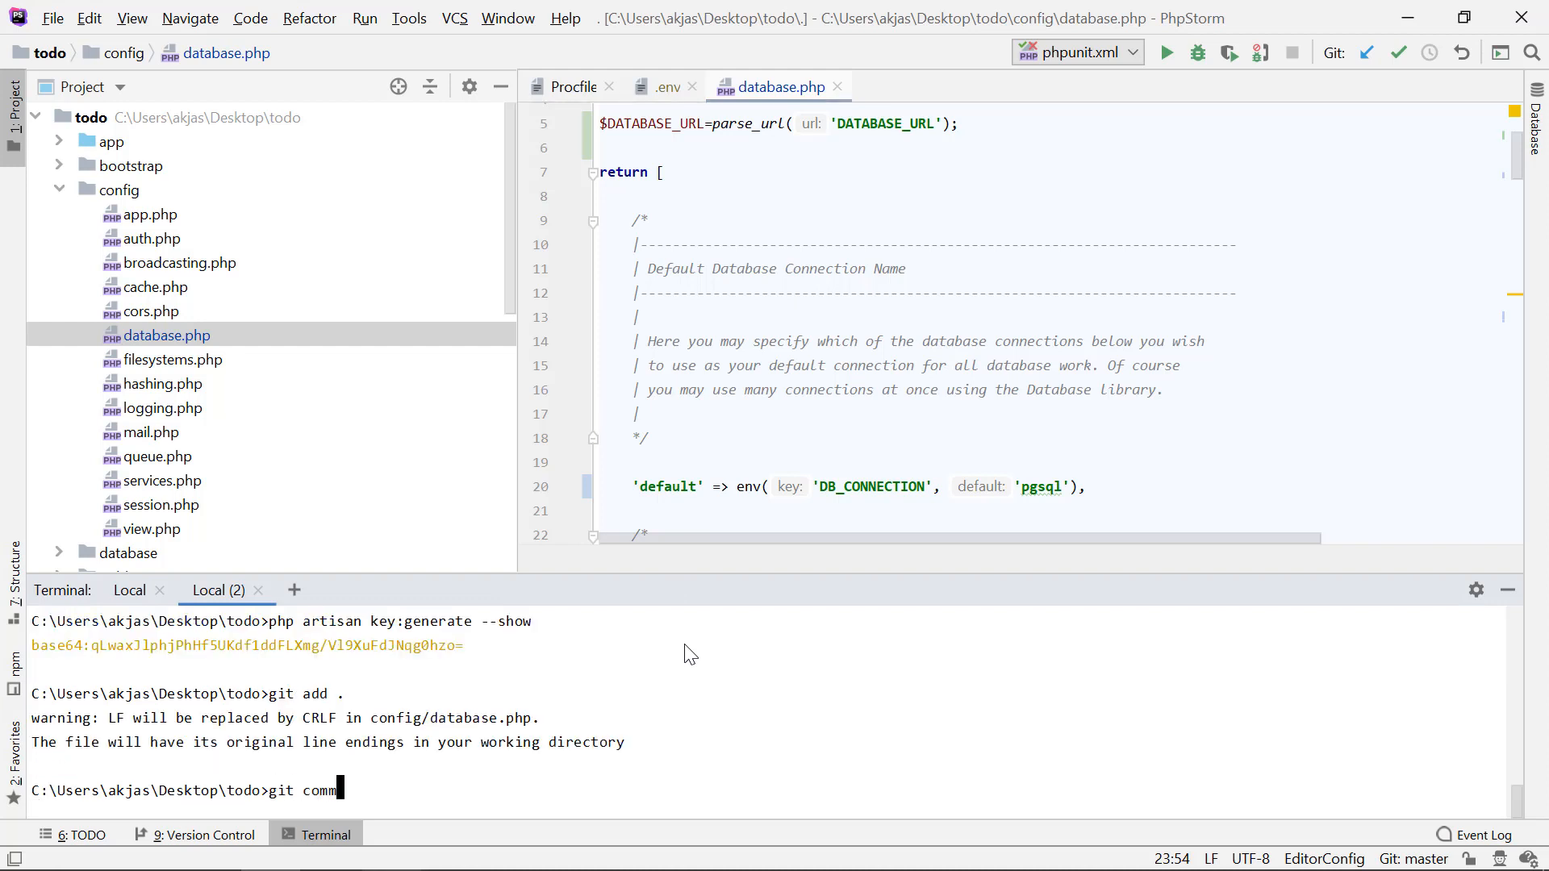
pyautogui.write('it -m "updatae')
pyautogui.press('BackSpace')
pyautogui.write('d db ')
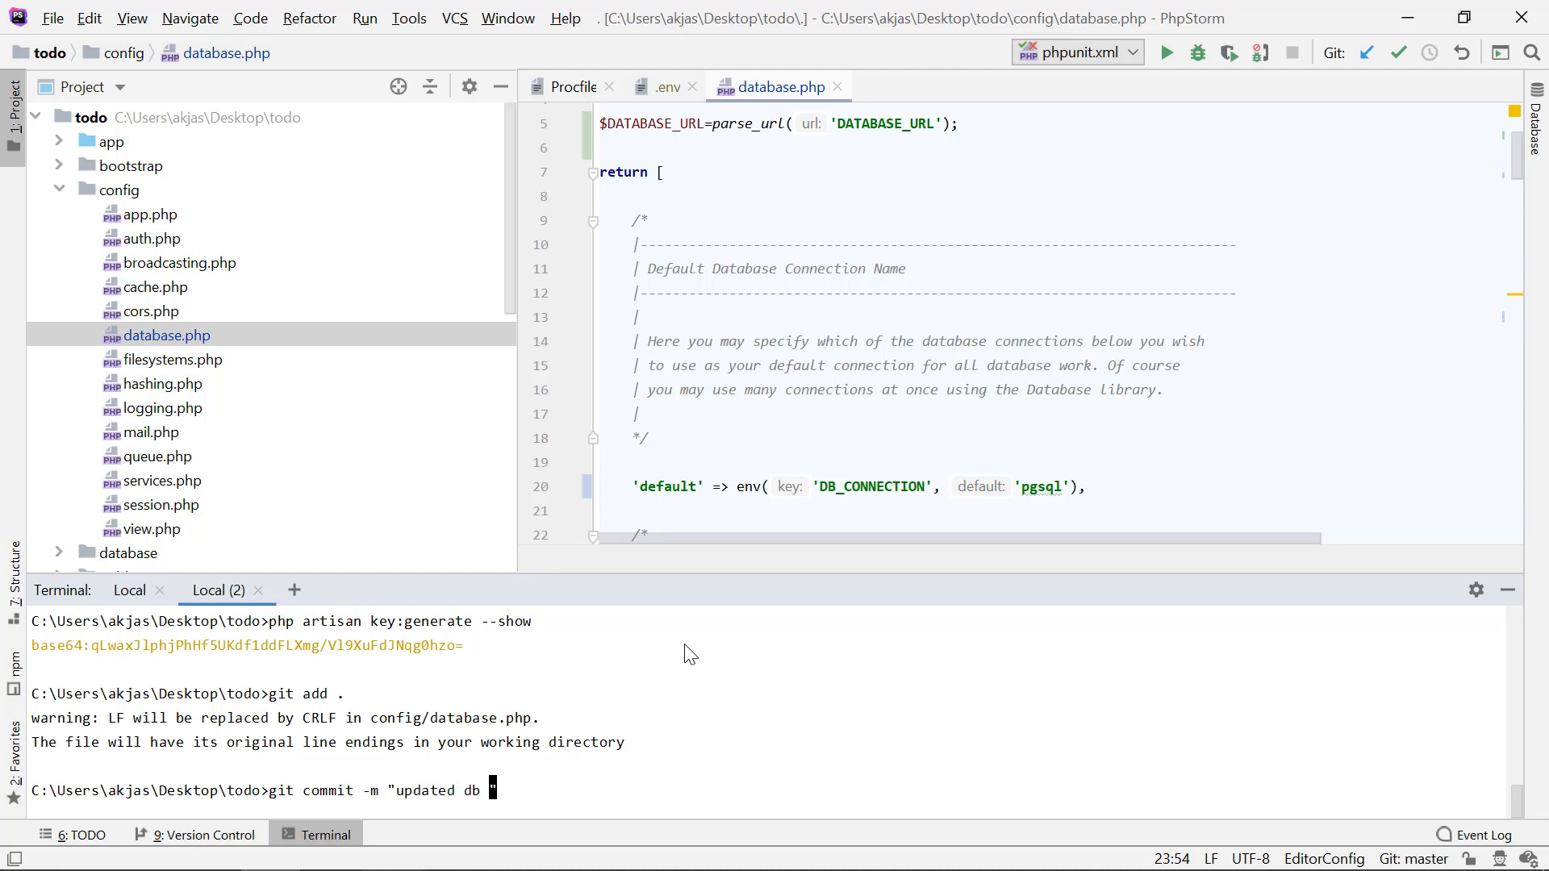
pyautogui.write('config')
pyautogui.press('Return')
# Step: Deploy the commit to Heroku by running git push heroku master
pyautogui.write('git push ')
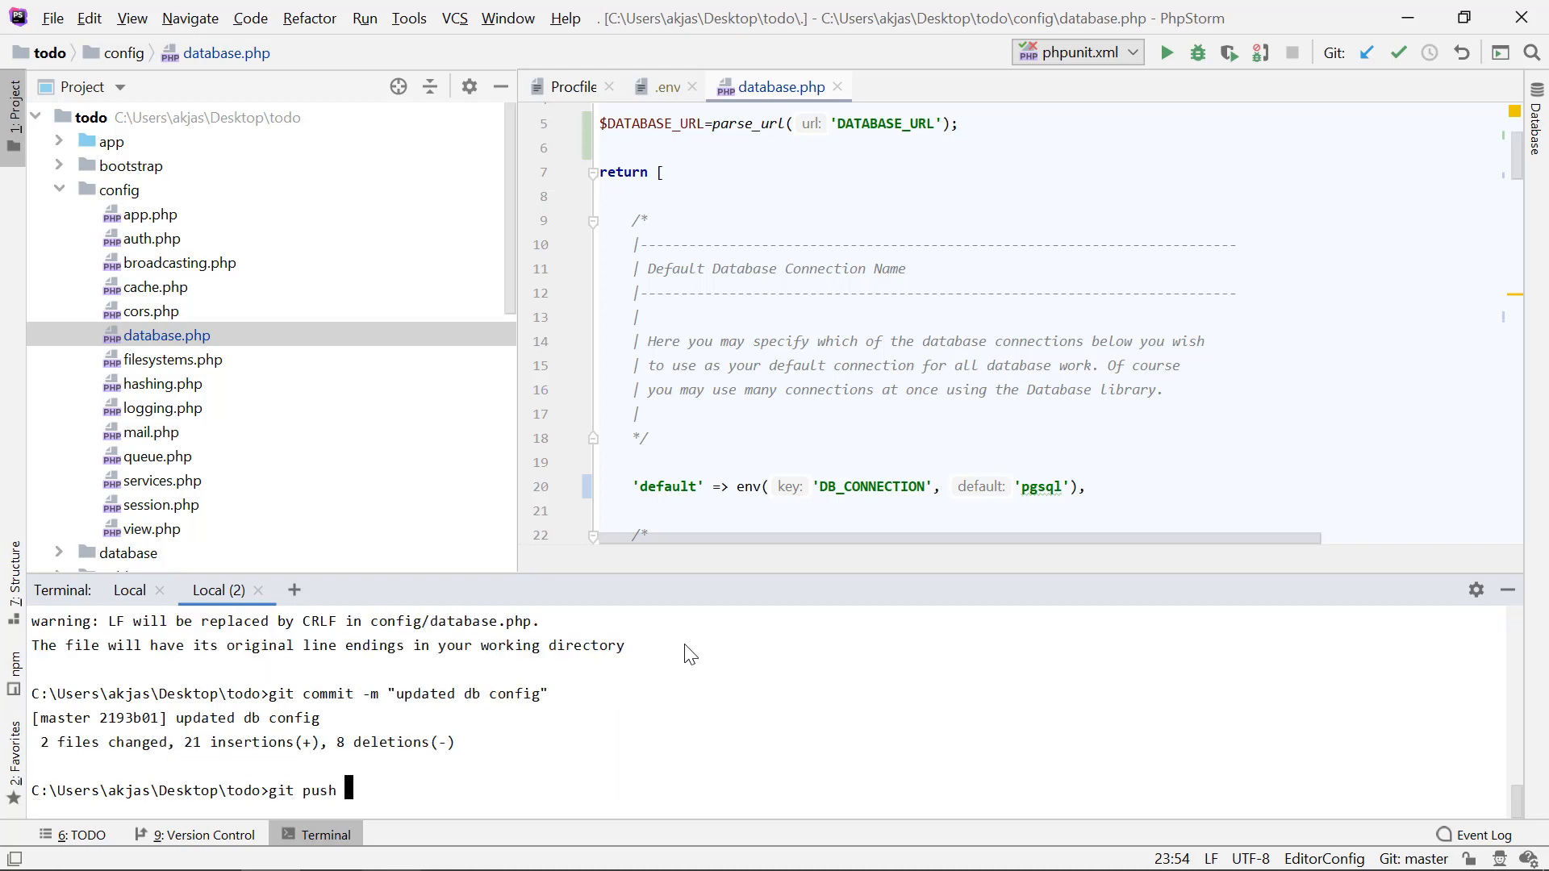
pyautogui.write('heroku master')
pyautogui.press('Return')
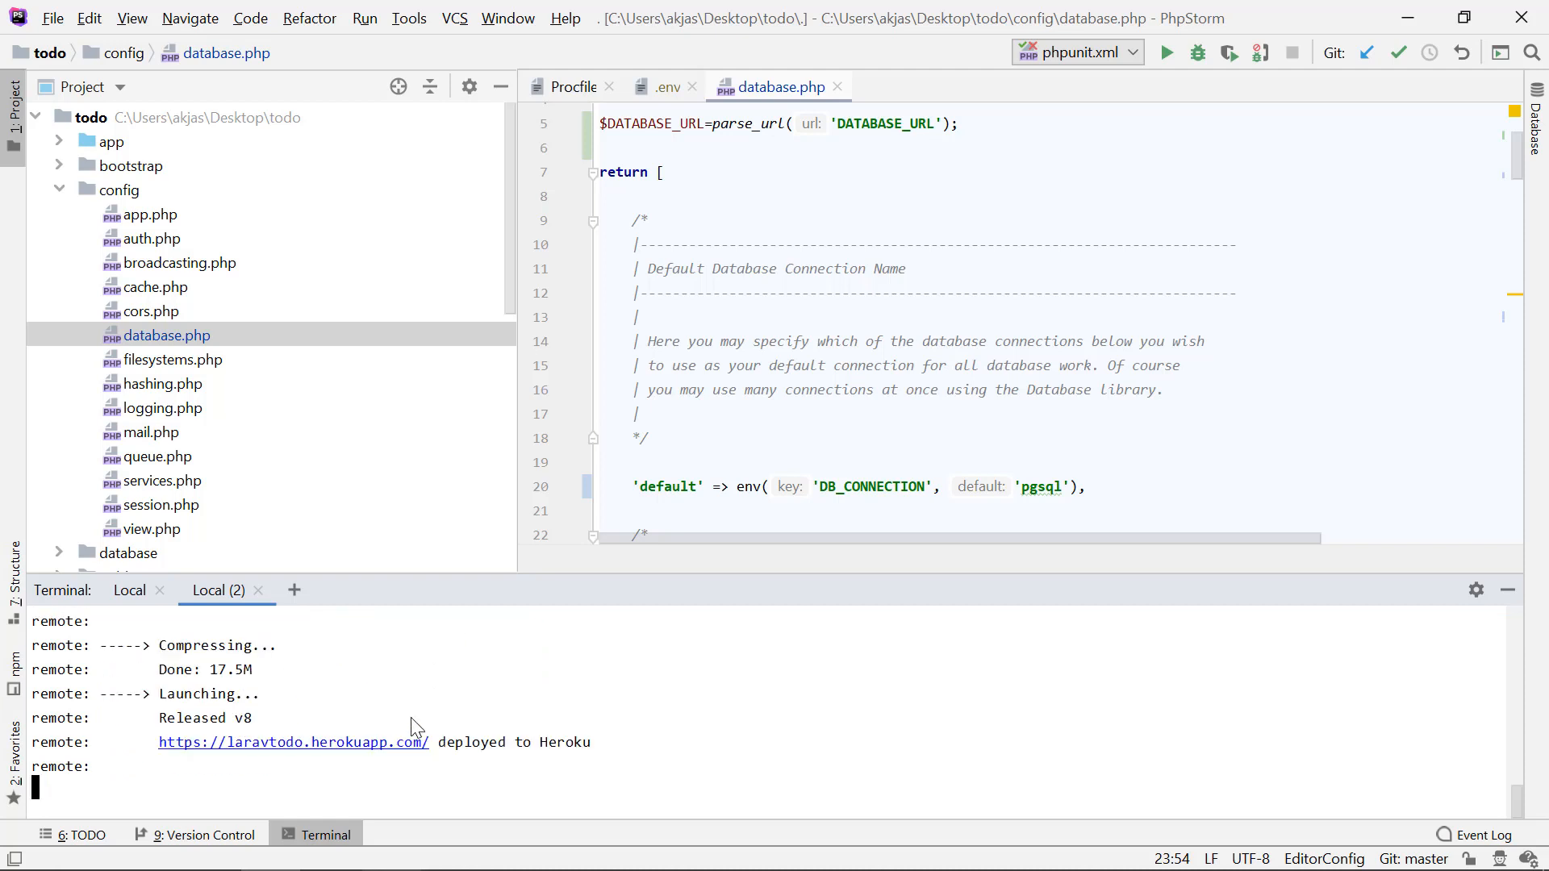
# Step: Switch to the browser, reload the deployed app at laravtodo.herokuapp.com, and examine the SQL error message at the start of the page
pyautogui.hotkey('alt', 'Tab')
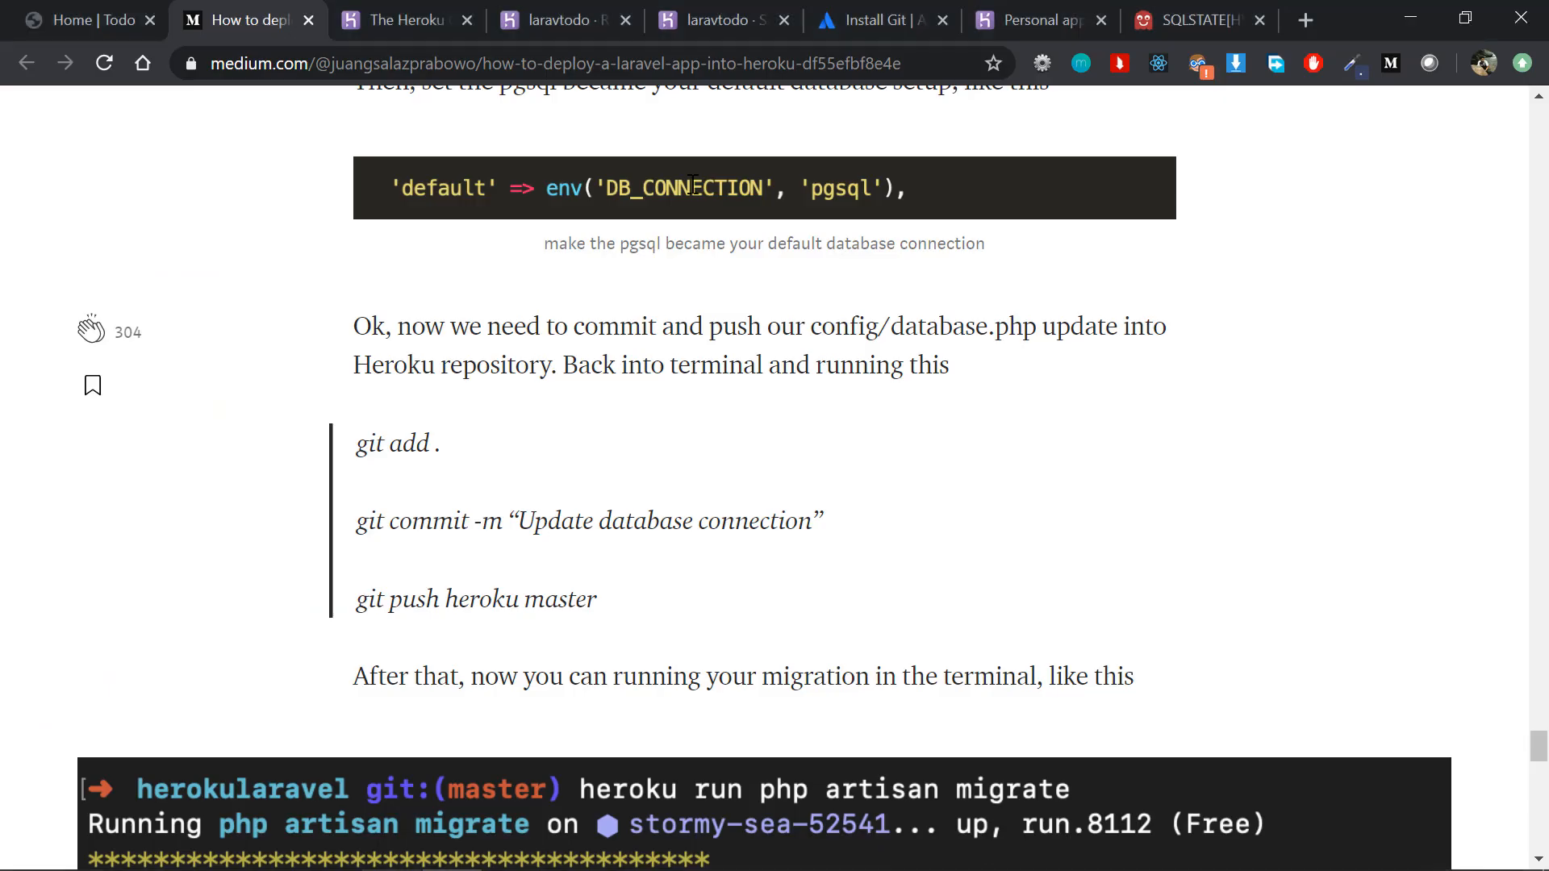
pyautogui.click(1235, 17)
pyautogui.click(1083, 10)
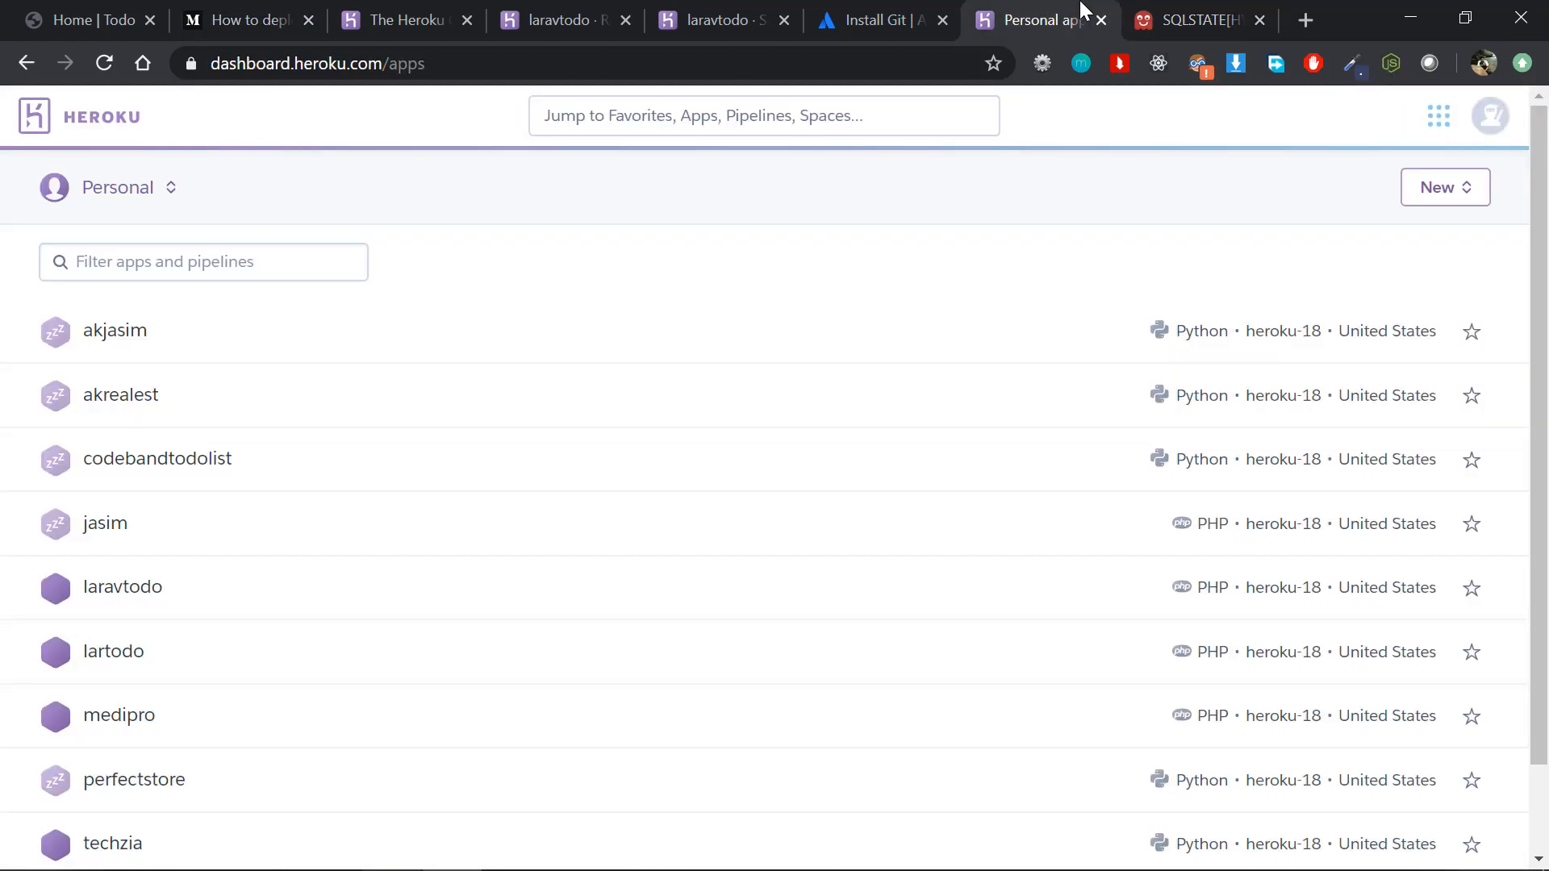
pyautogui.click(1193, 8)
pyautogui.press('F5')
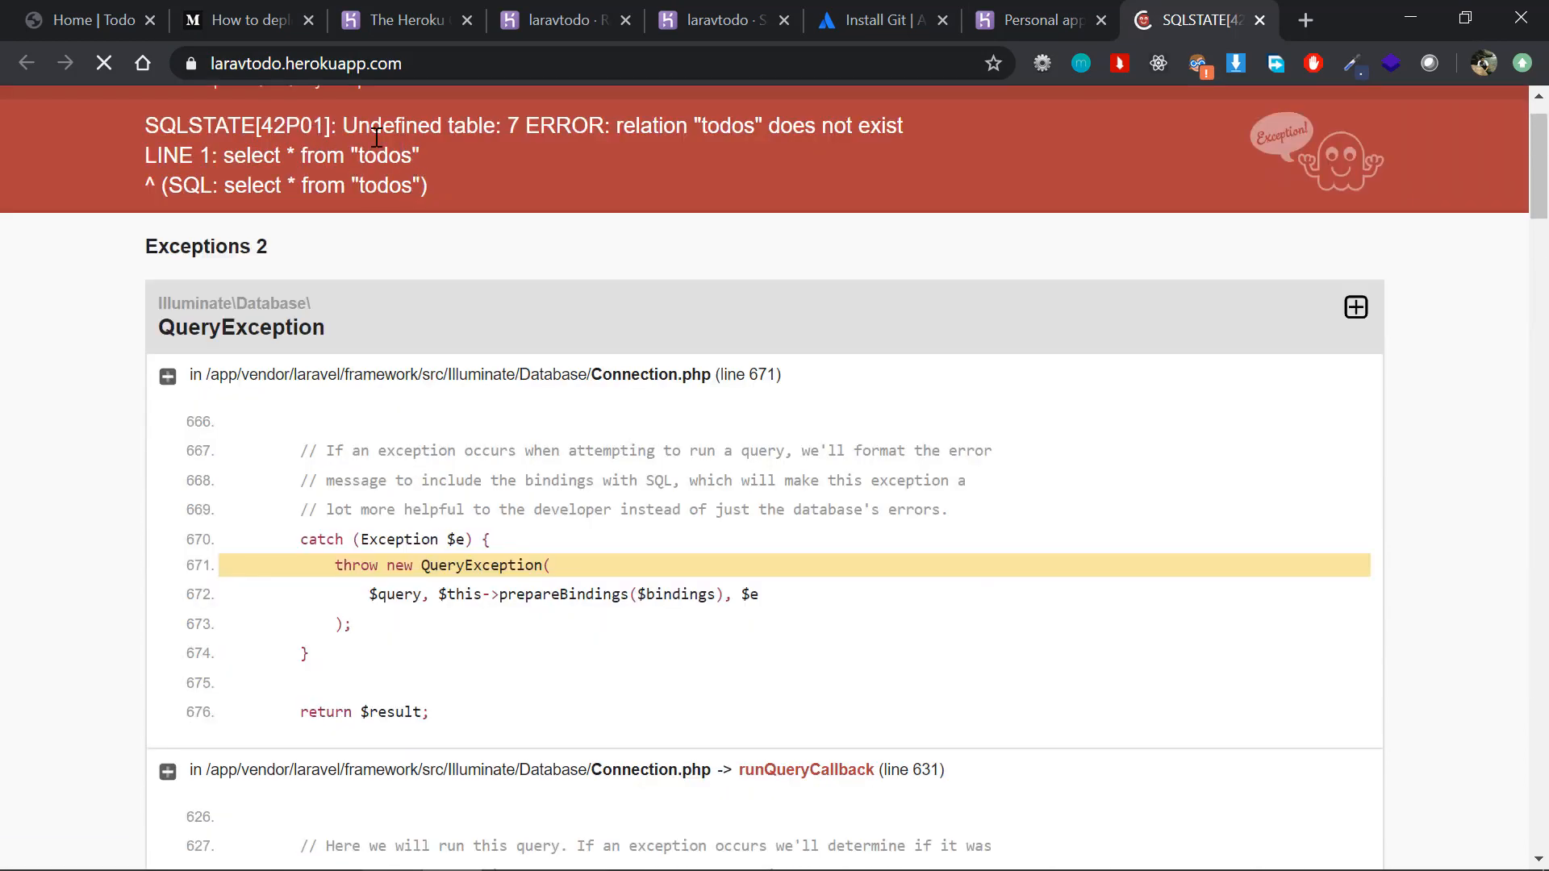
pyautogui.moveTo(357, 125); pyautogui.dragTo(570, 180)
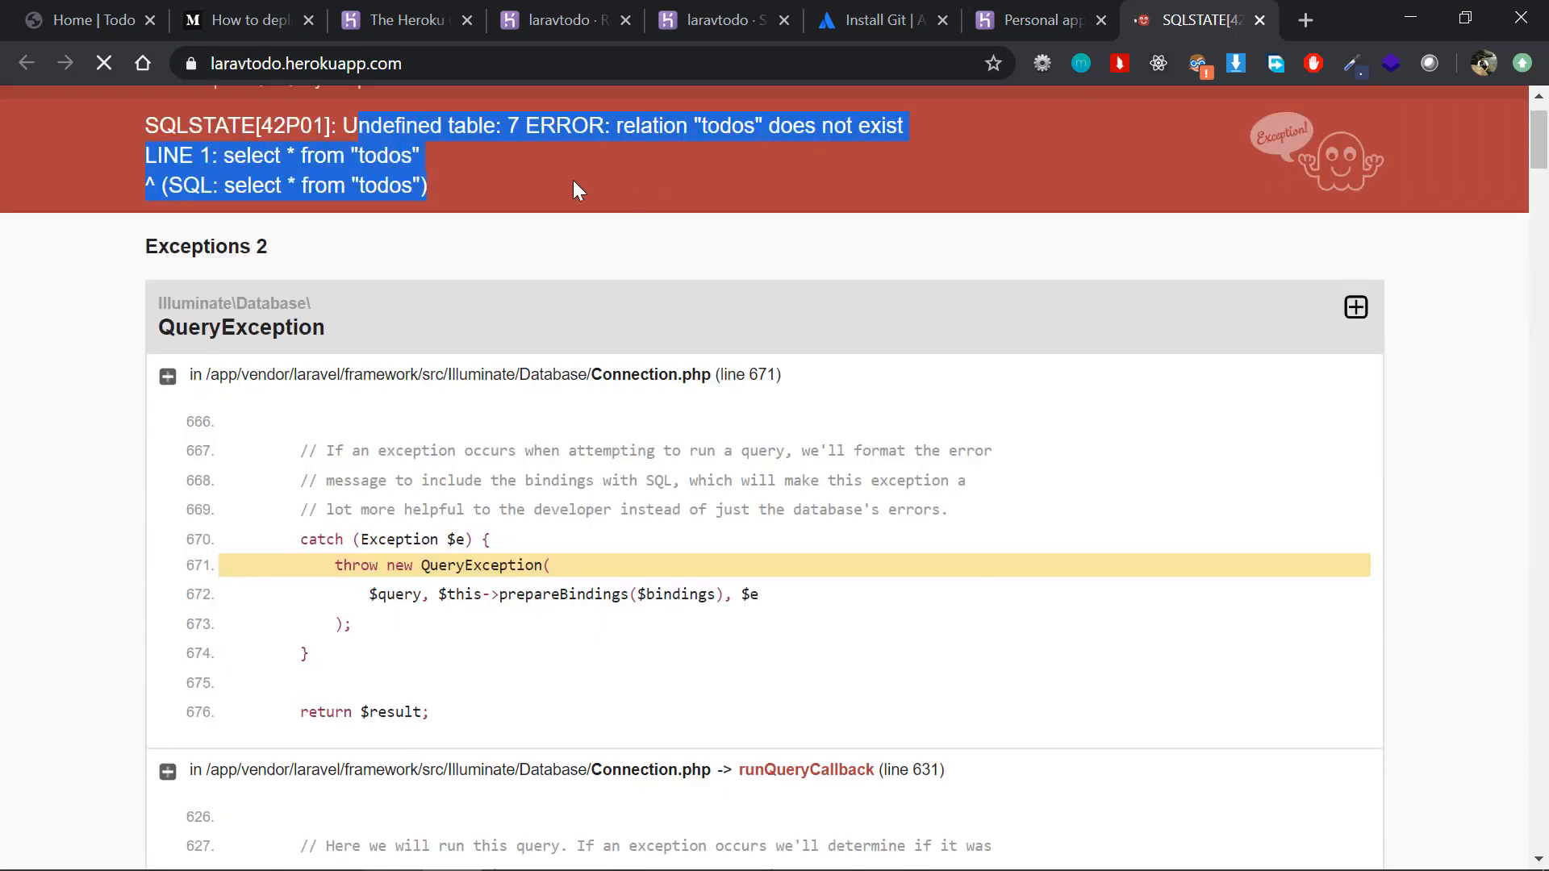
# Step: Return to PhpStorm, collapse the config folder, and expand database and its migrations folder to view the project's migration files
pyautogui.click(531, 169)
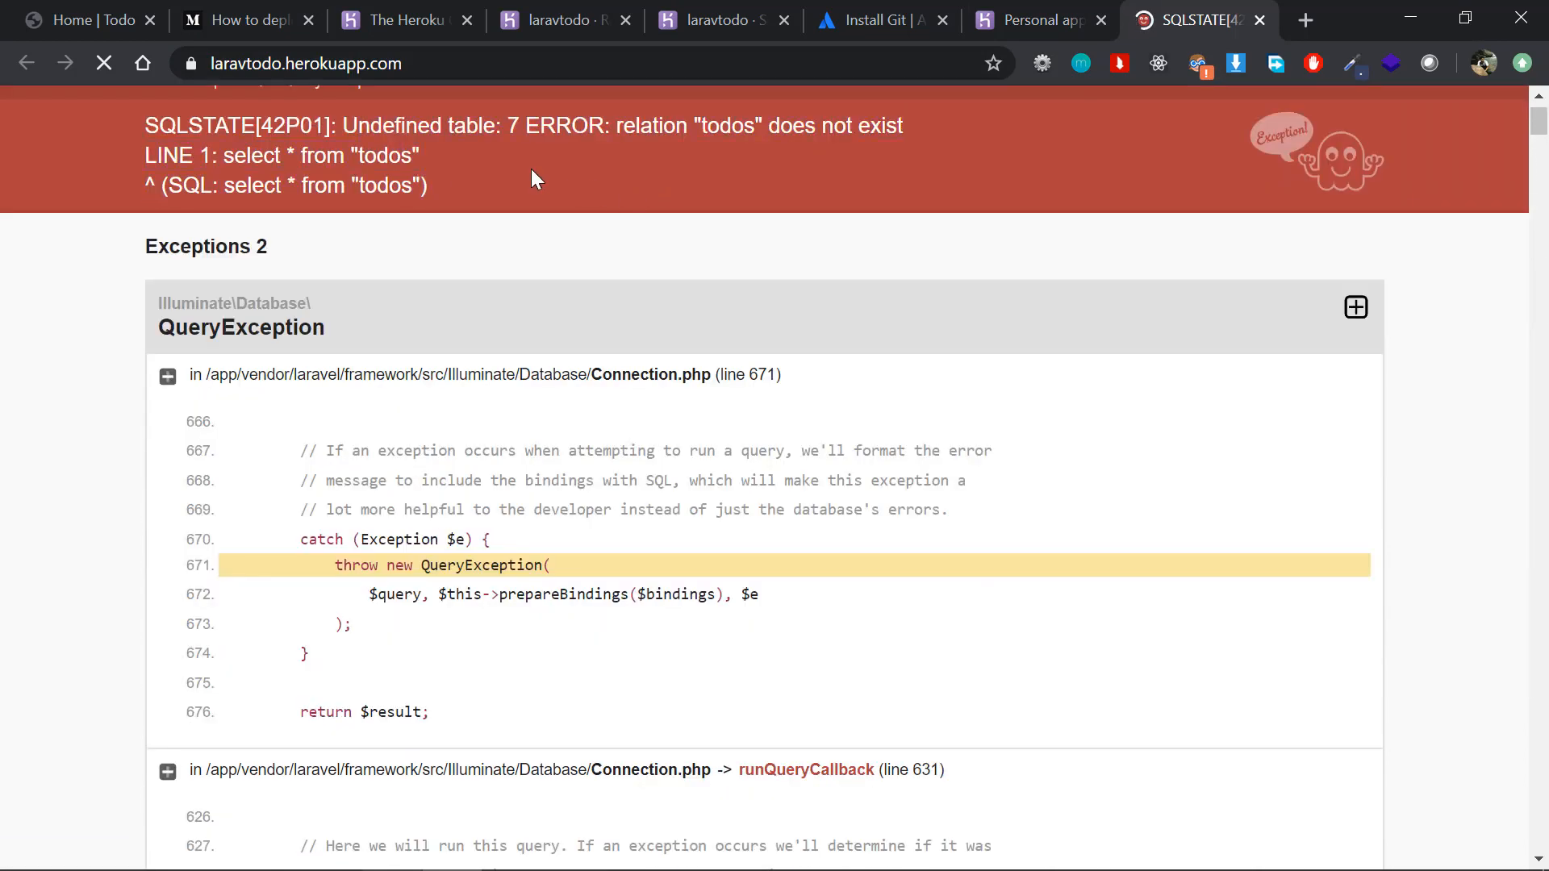
pyautogui.hotkey('alt', 'Tab')
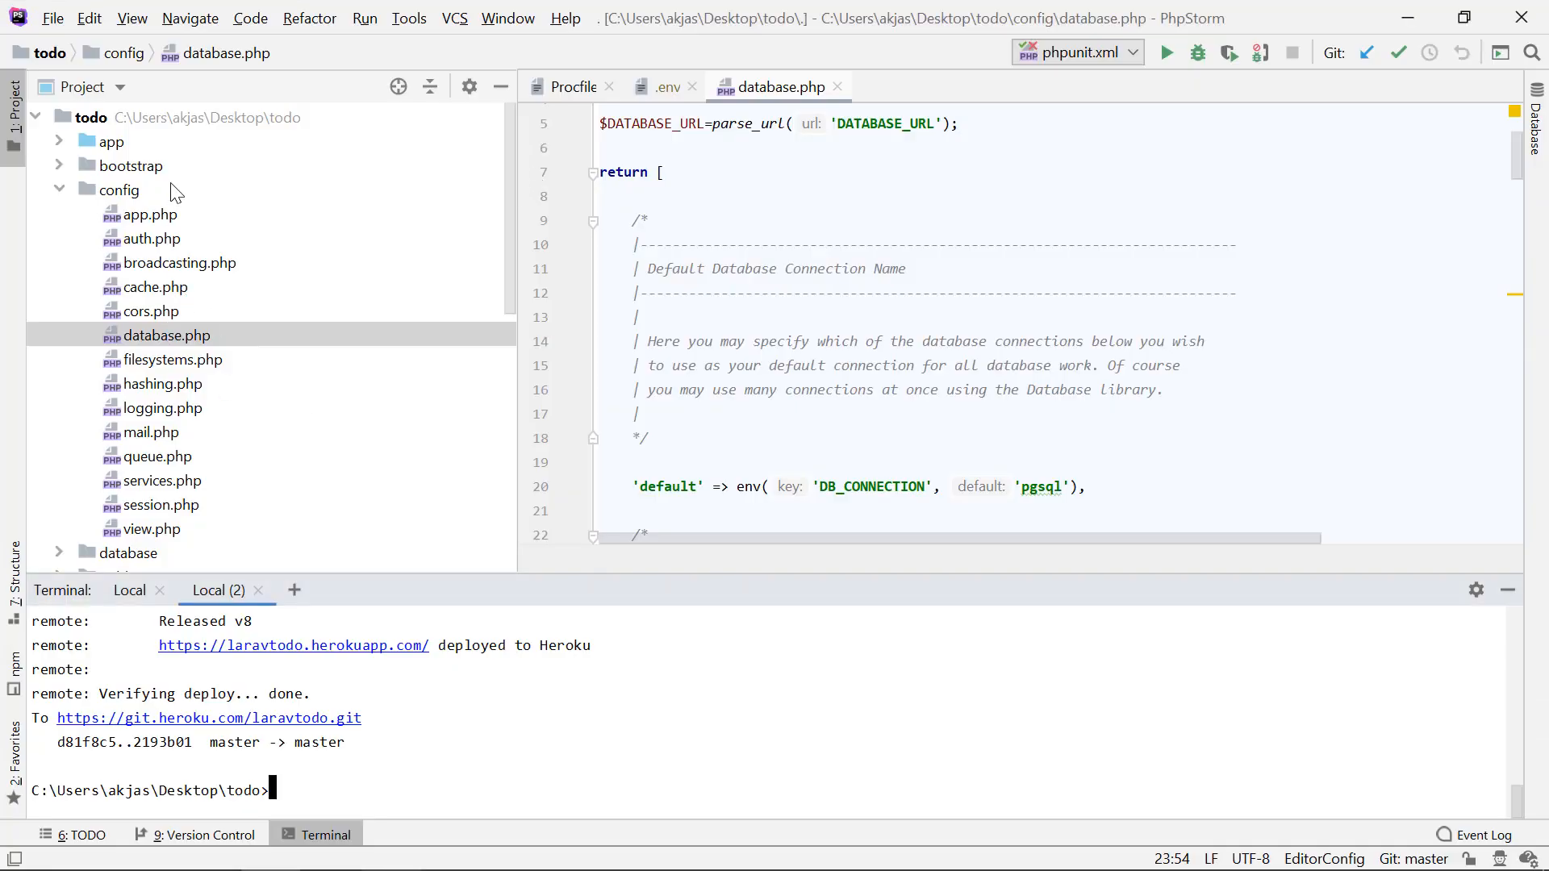
pyautogui.doubleClick(206, 190)
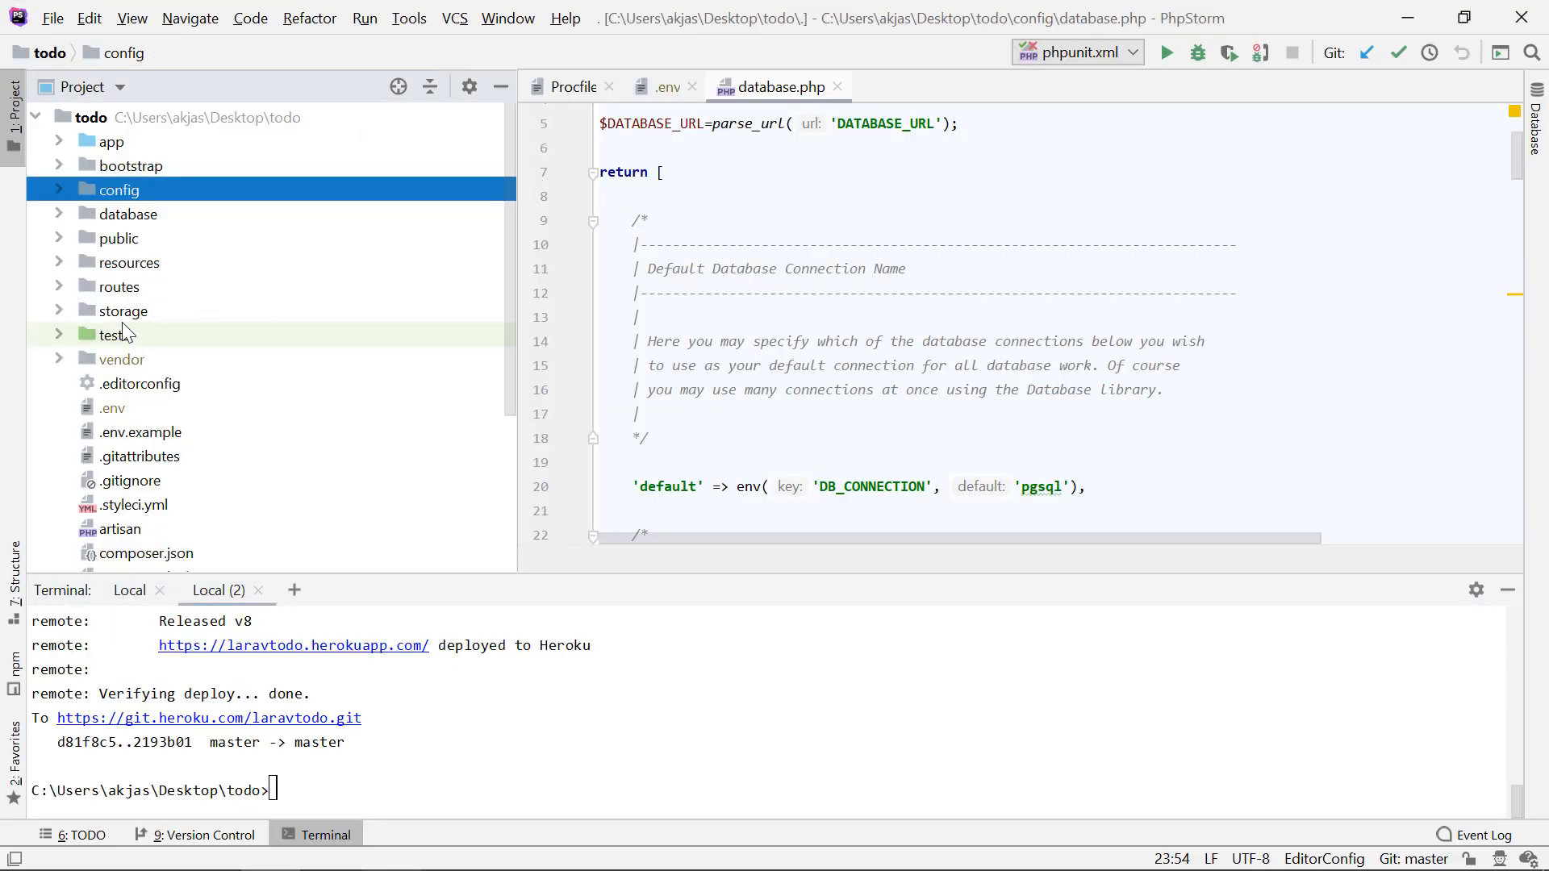
pyautogui.doubleClick(202, 213)
pyautogui.doubleClick(240, 260)
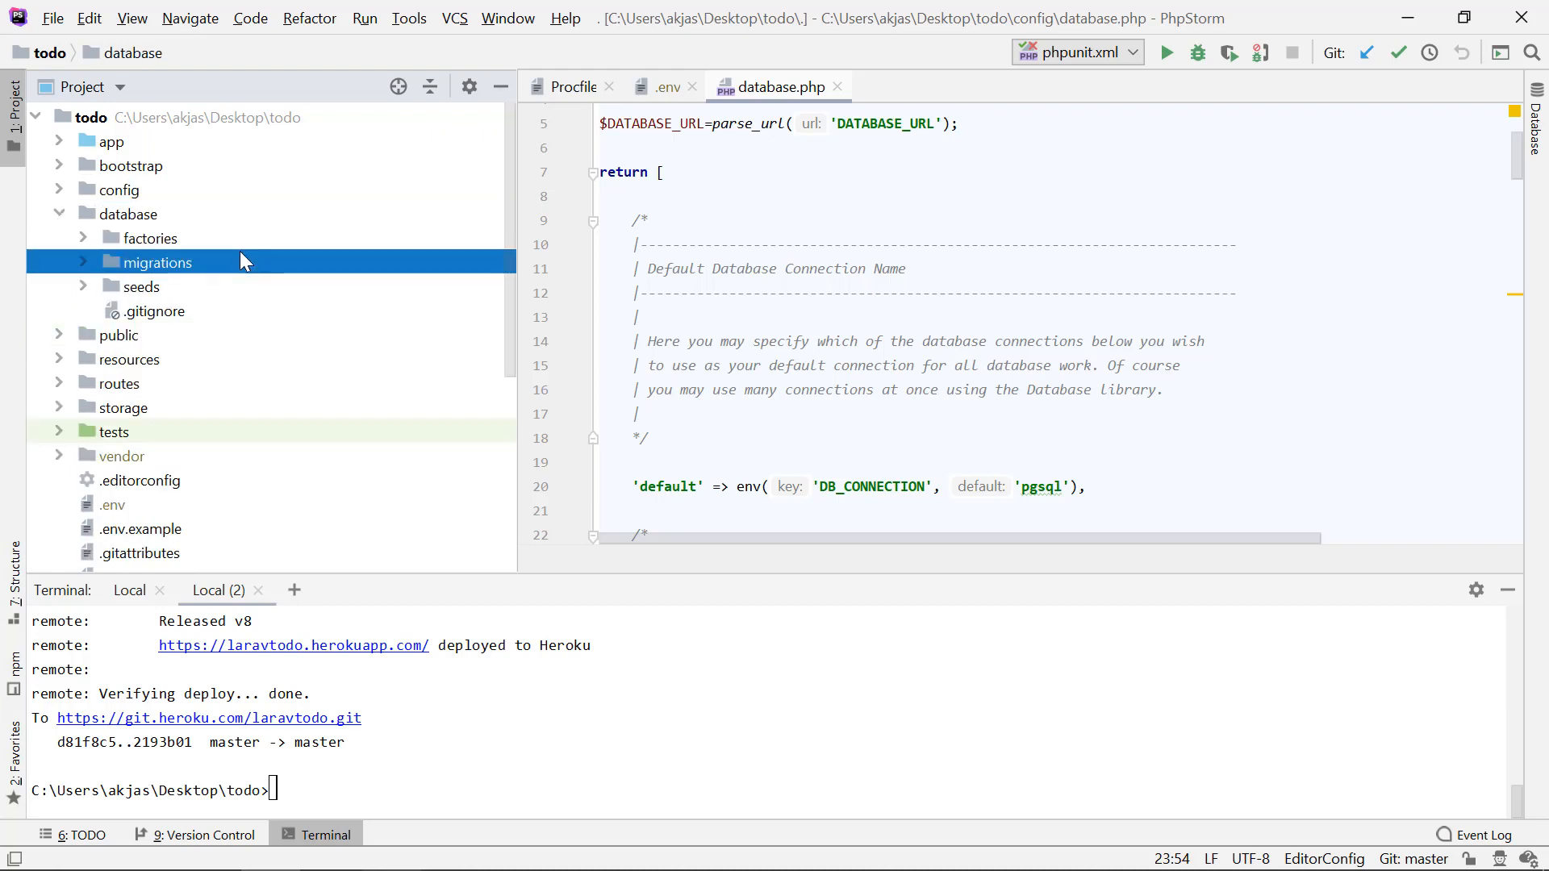
# Step: Run the database migrations on the Heroku app from the terminal with heroku run php artisan migrate
pyautogui.click(534, 674)
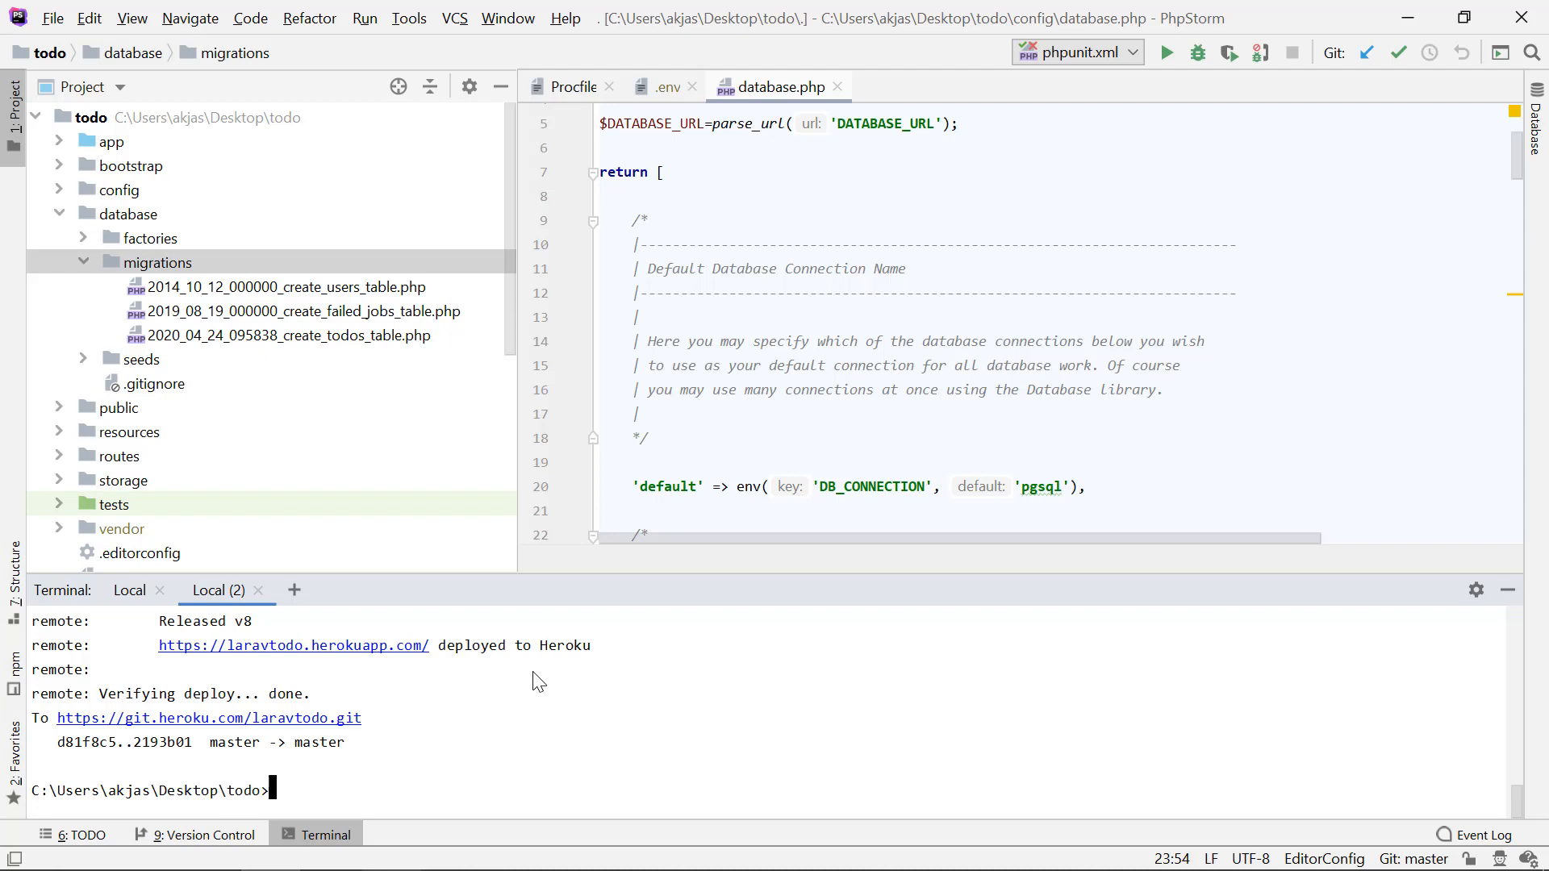
pyautogui.write('heroku run')
pyautogui.moveTo(269, 794); pyautogui.dragTo(373, 797)
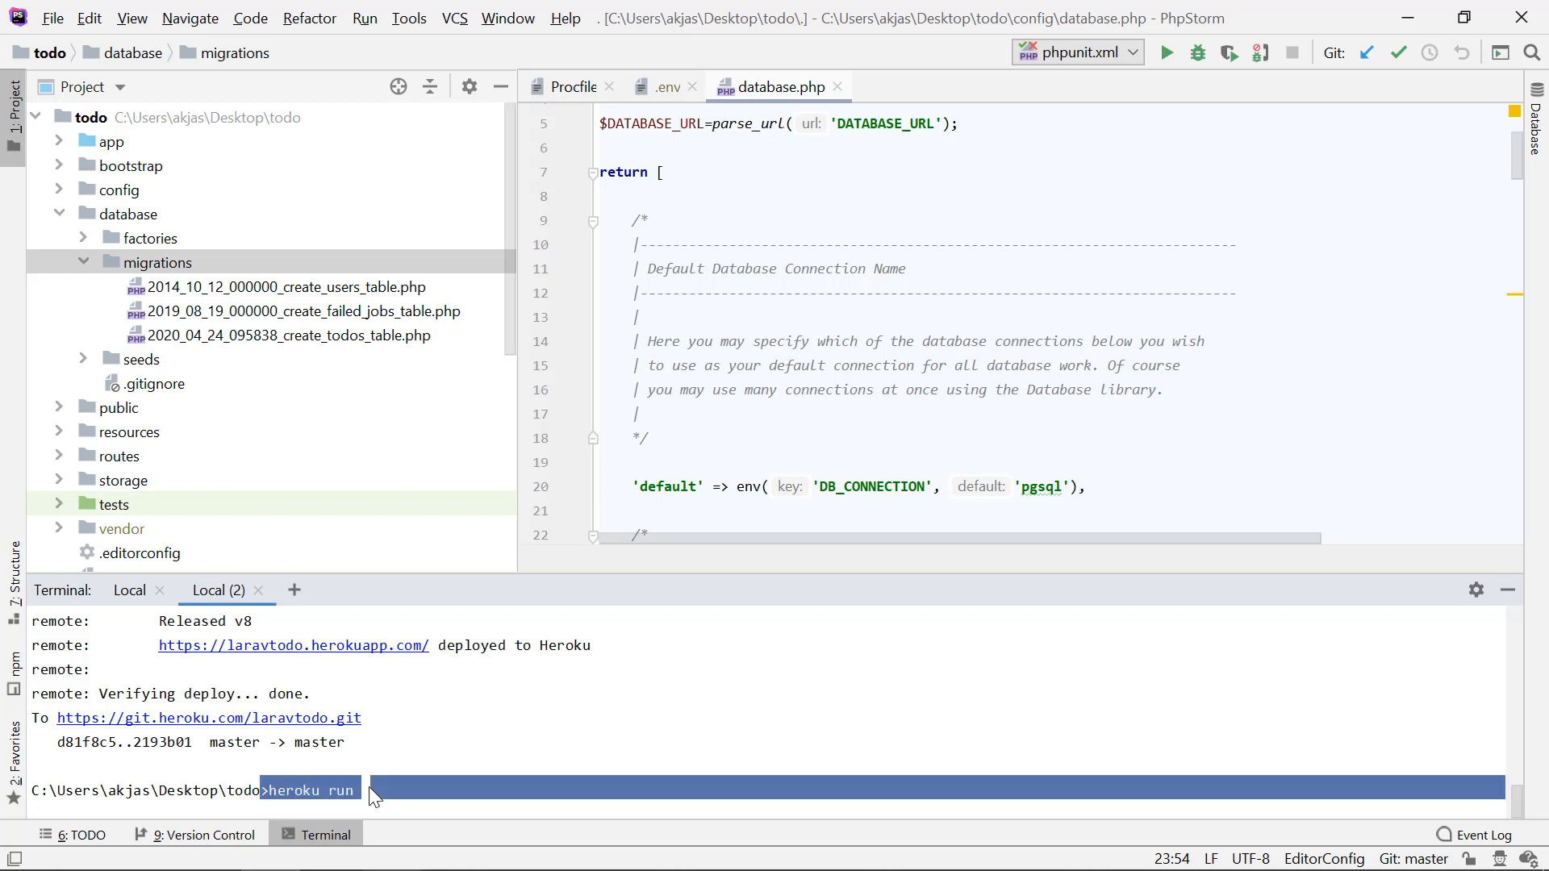
pyautogui.click(378, 798)
pyautogui.write('py')
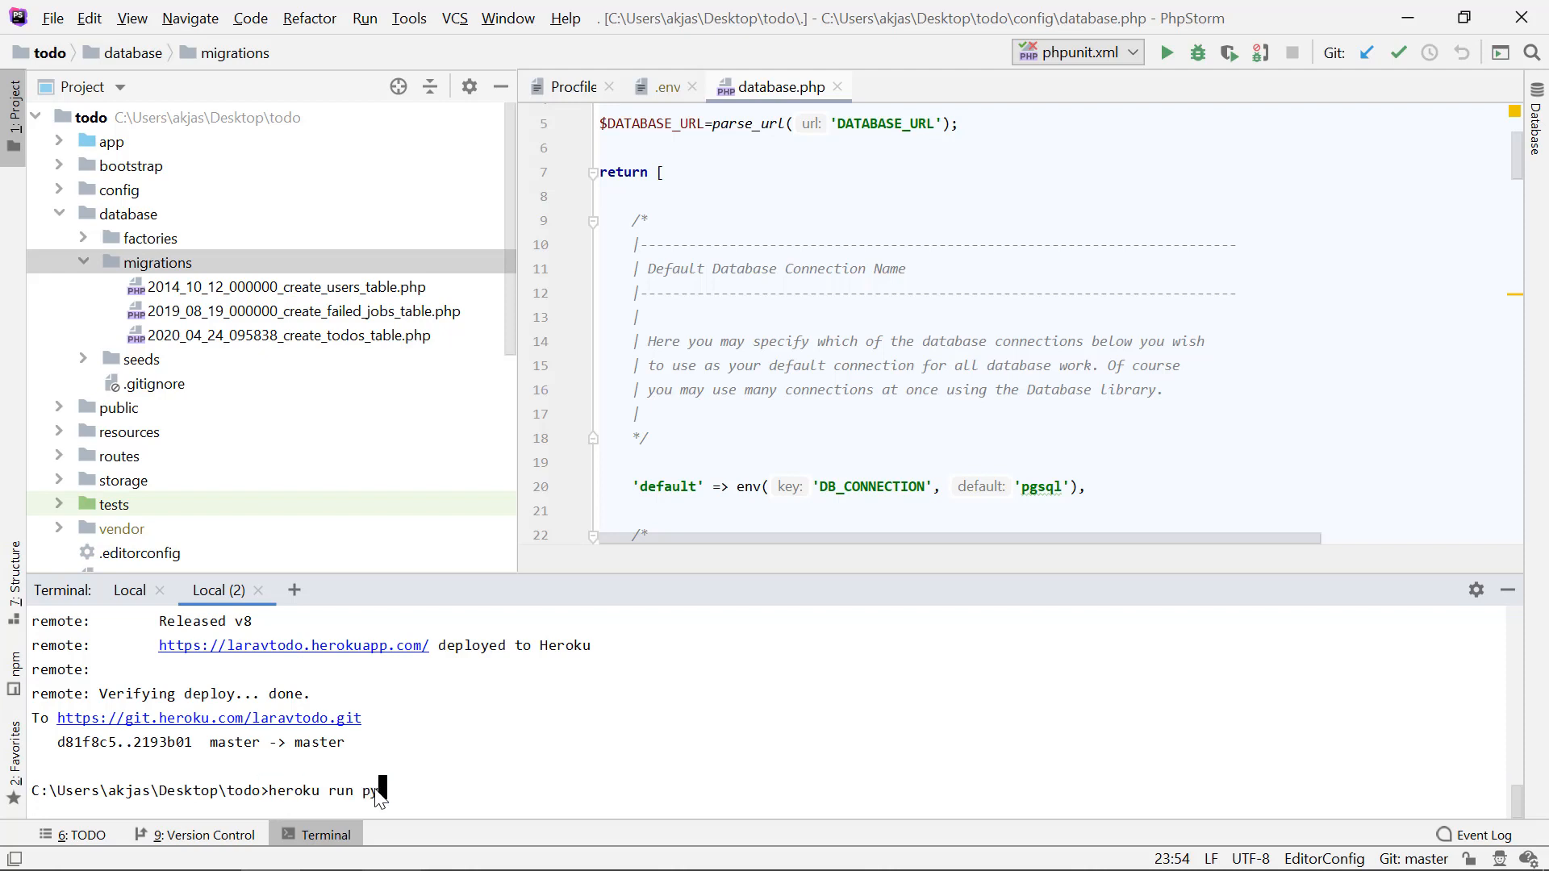
pyautogui.write('thon')
pyautogui.press('BackSpace')
pyautogui.press('BackSpace')
pyautogui.press('BackSpace')
pyautogui.press('BackSpace')
pyautogui.press('BackSpace')
pyautogui.press('BackSpace')
pyautogui.press('BackSpace')
pyautogui.write('php artisan migrate')
pyautogui.moveTo(365, 791); pyautogui.dragTo(542, 787)
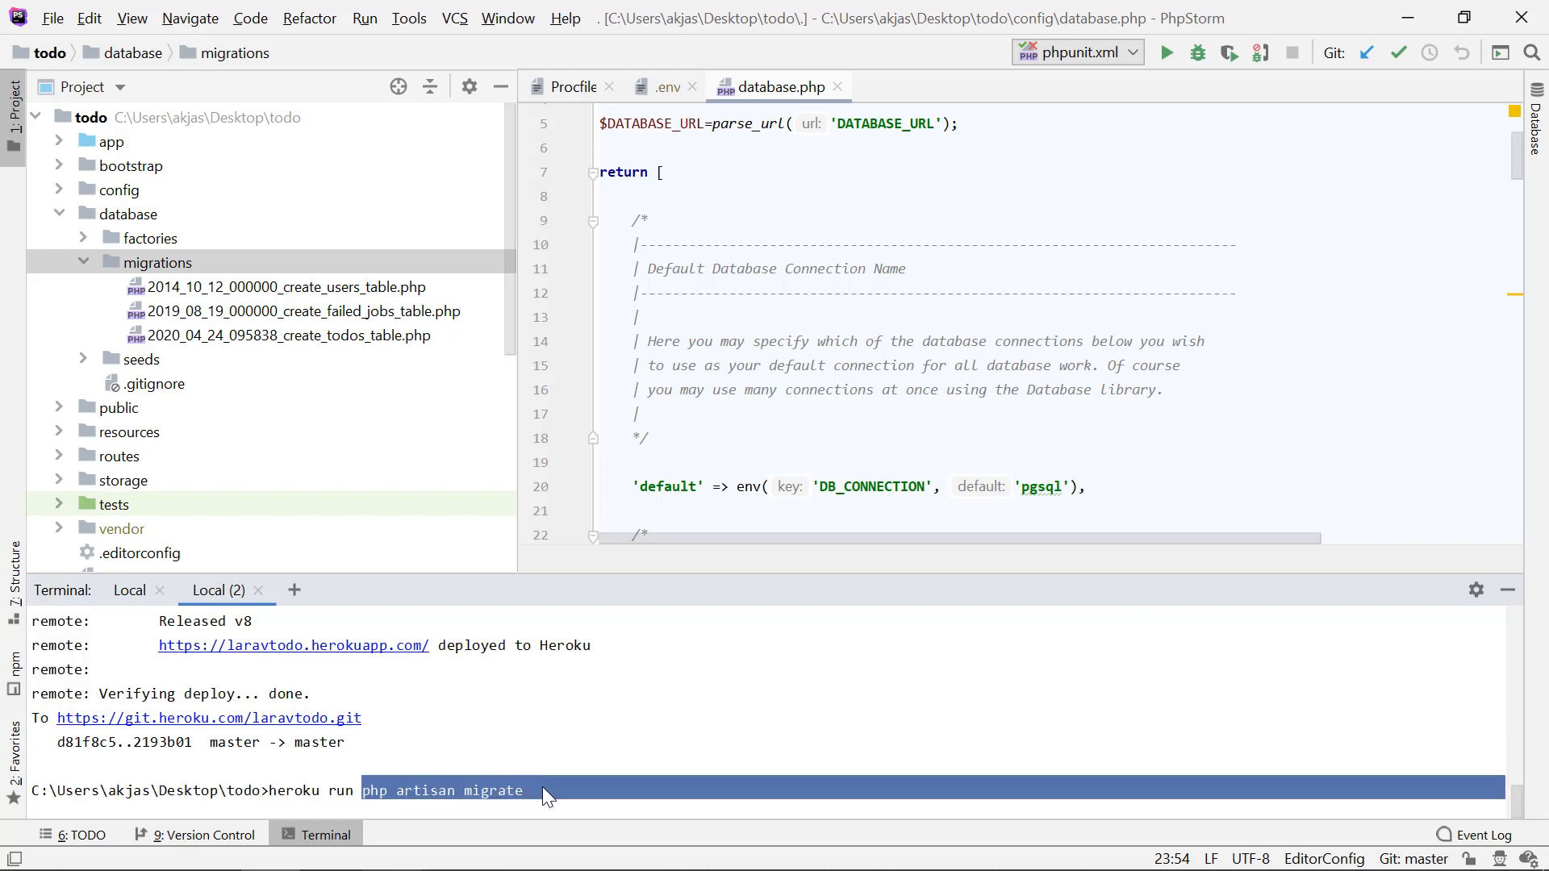
pyautogui.click(270, 791)
pyautogui.moveTo(270, 791); pyautogui.dragTo(363, 791)
pyautogui.click(478, 811)
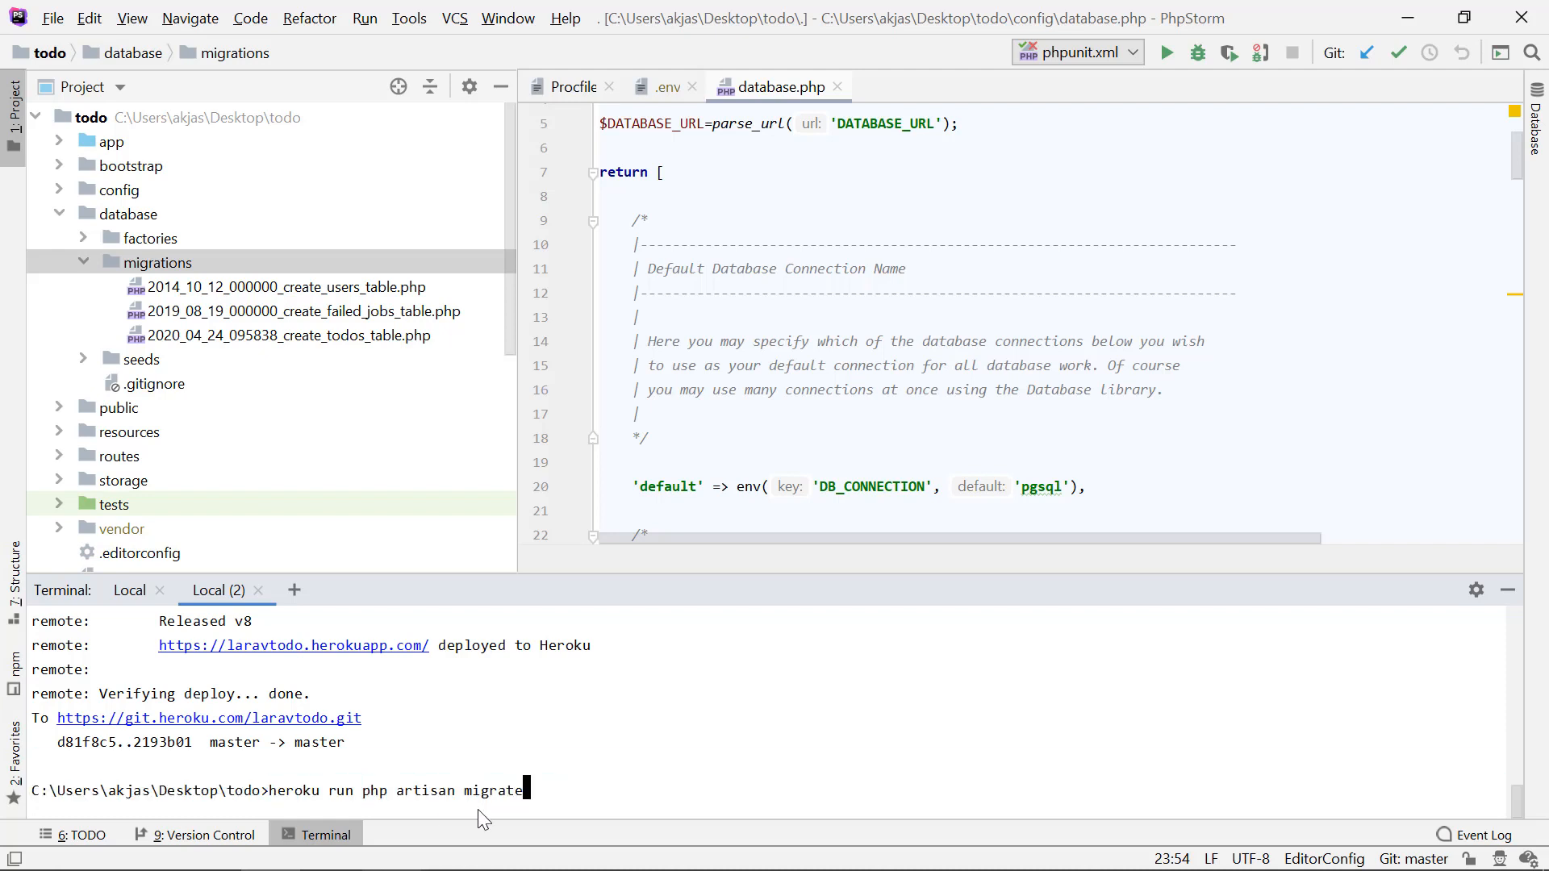
pyautogui.press('Return')
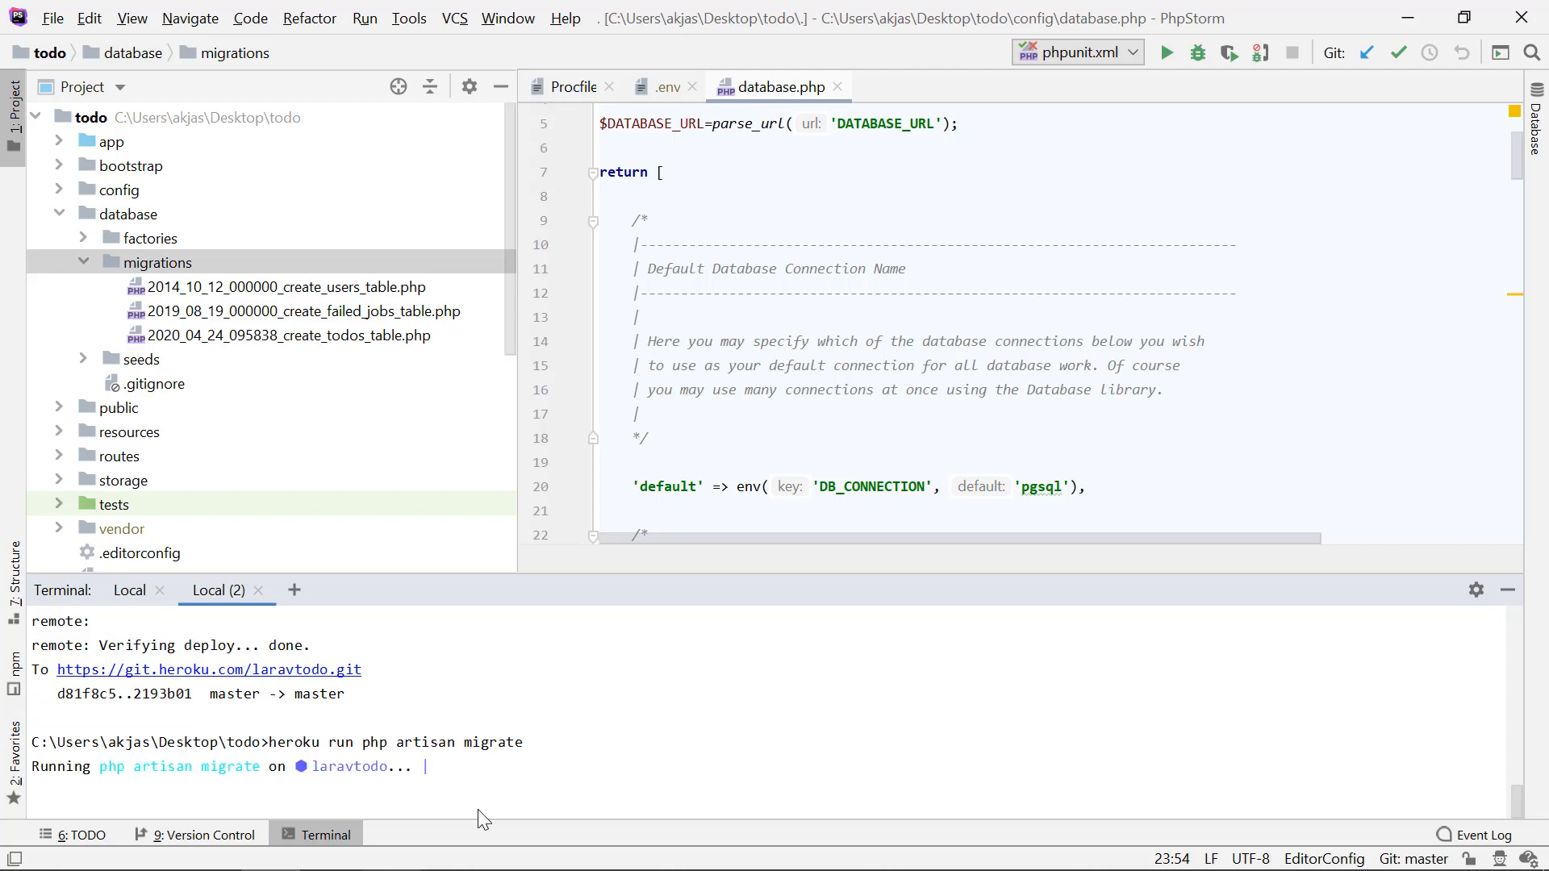
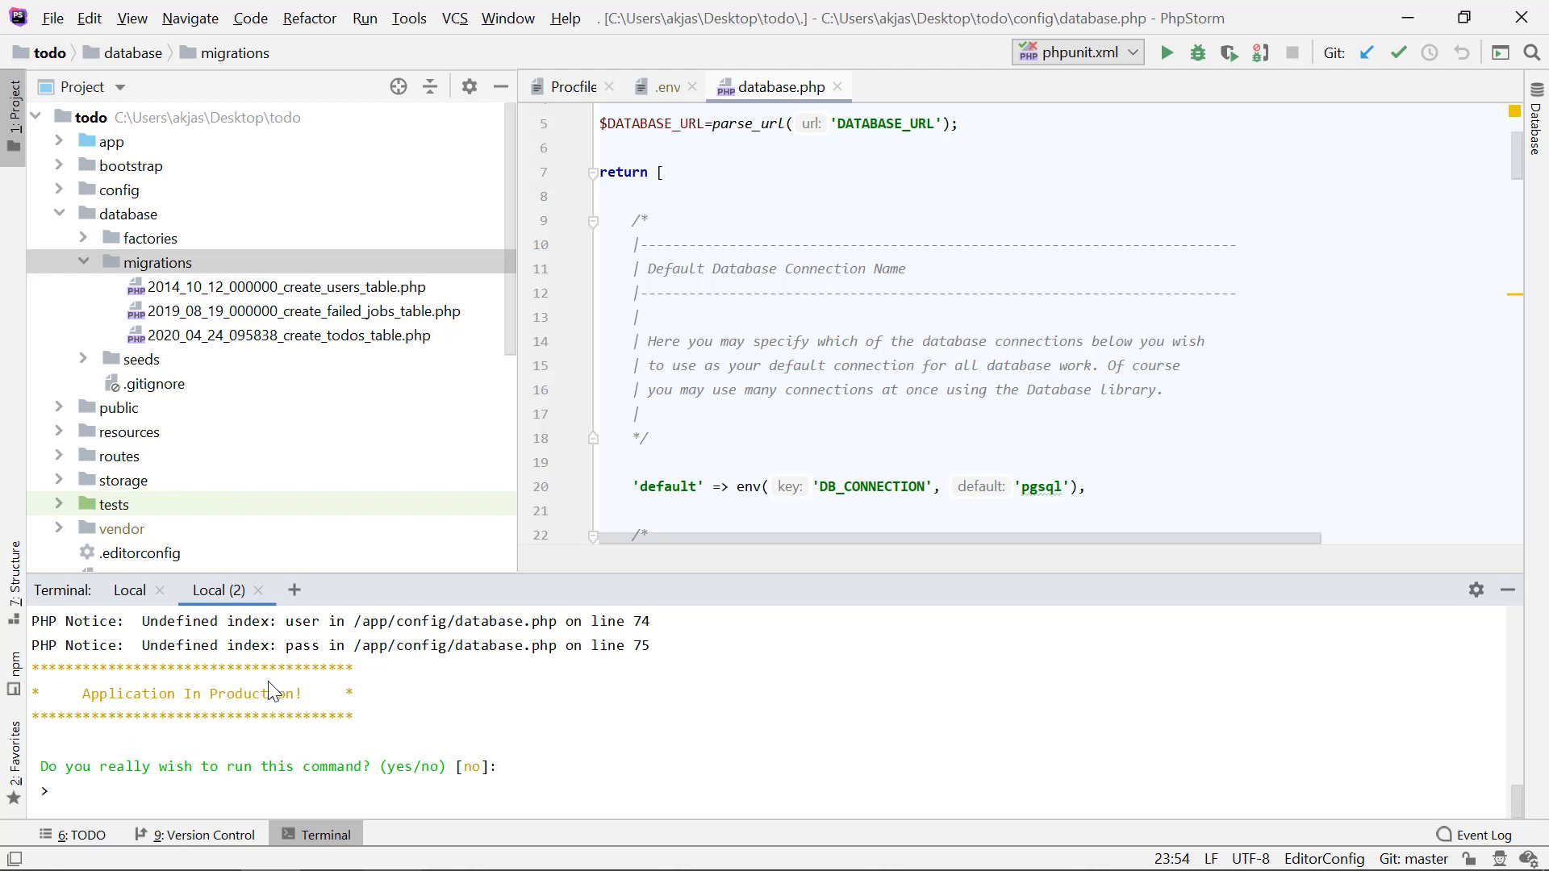
# Step: Confirm running the migrations in production with yes, and switch to the browser to reload the deployed app at laravtodo.herokuapp.com
pyautogui.write('yes')
pyautogui.press('Return')
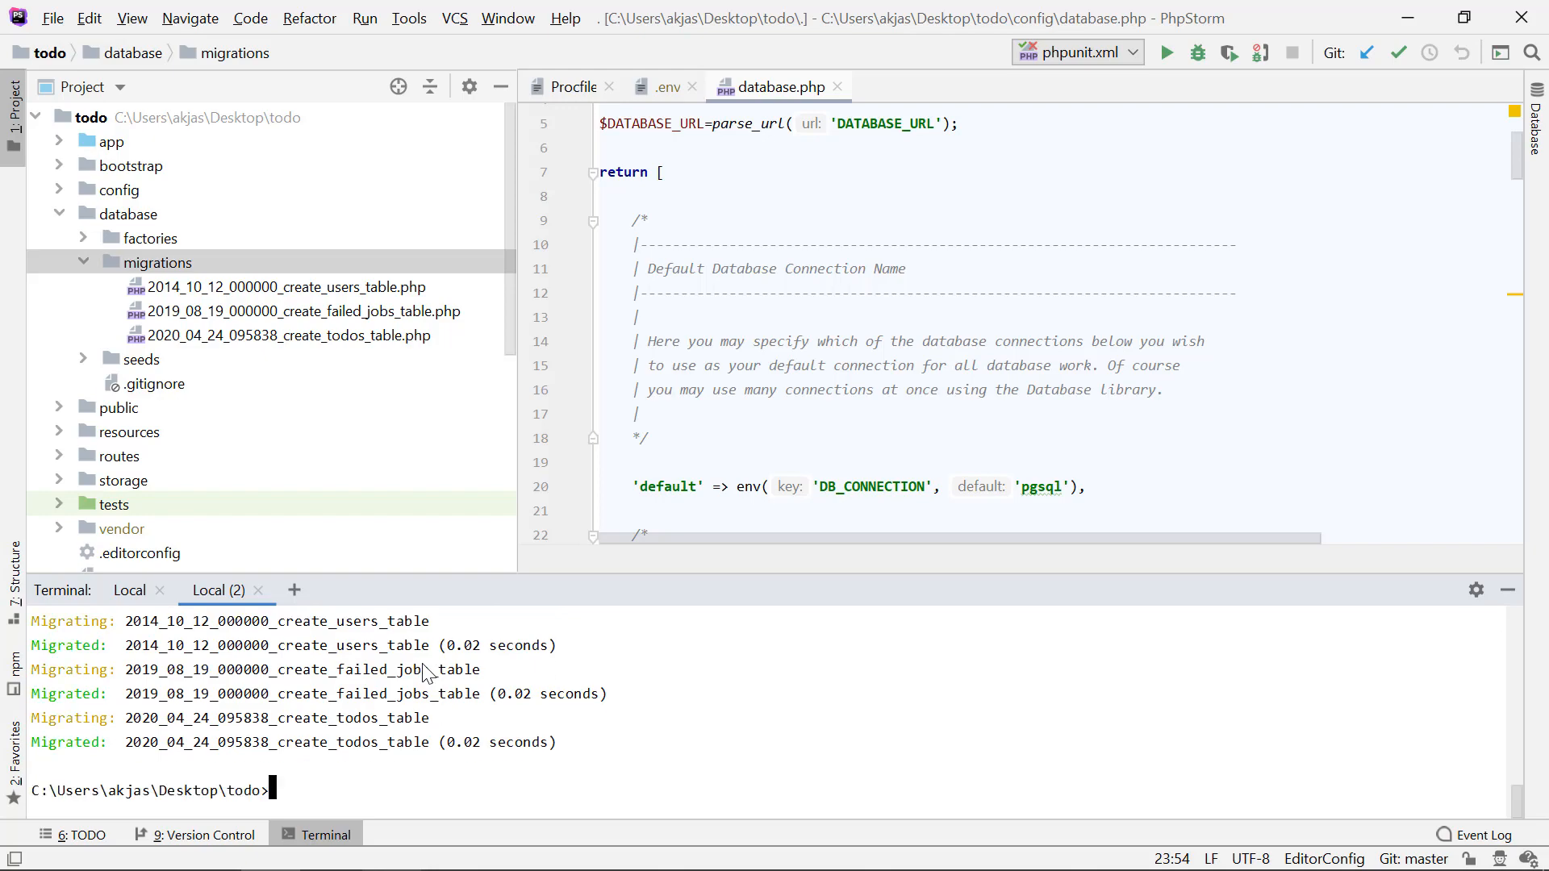
pyautogui.hotkey('alt', 'Tab')
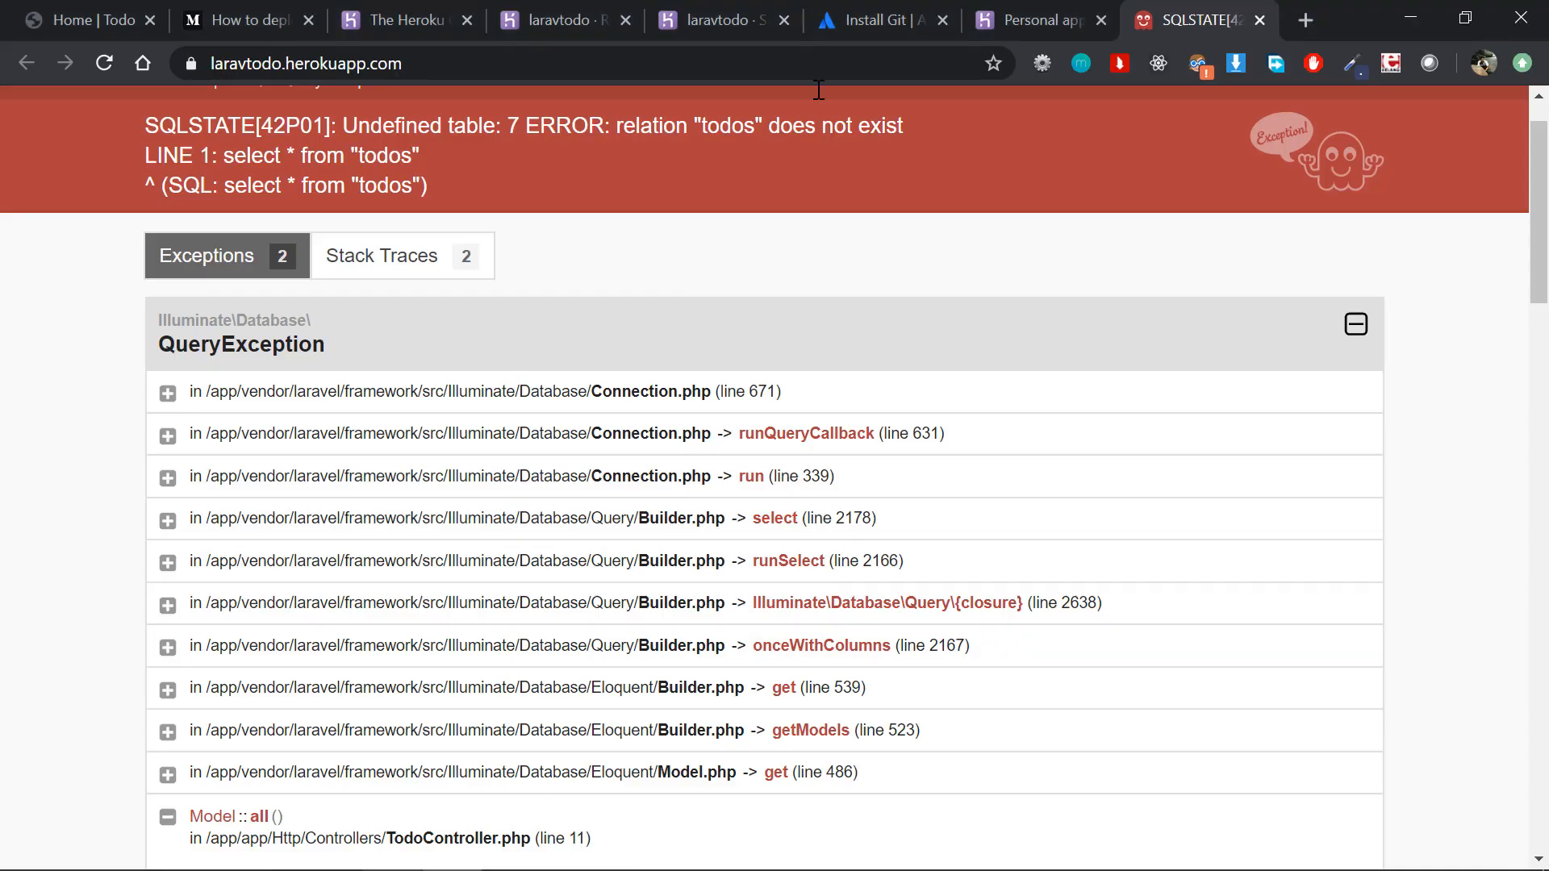
pyautogui.press('F5')
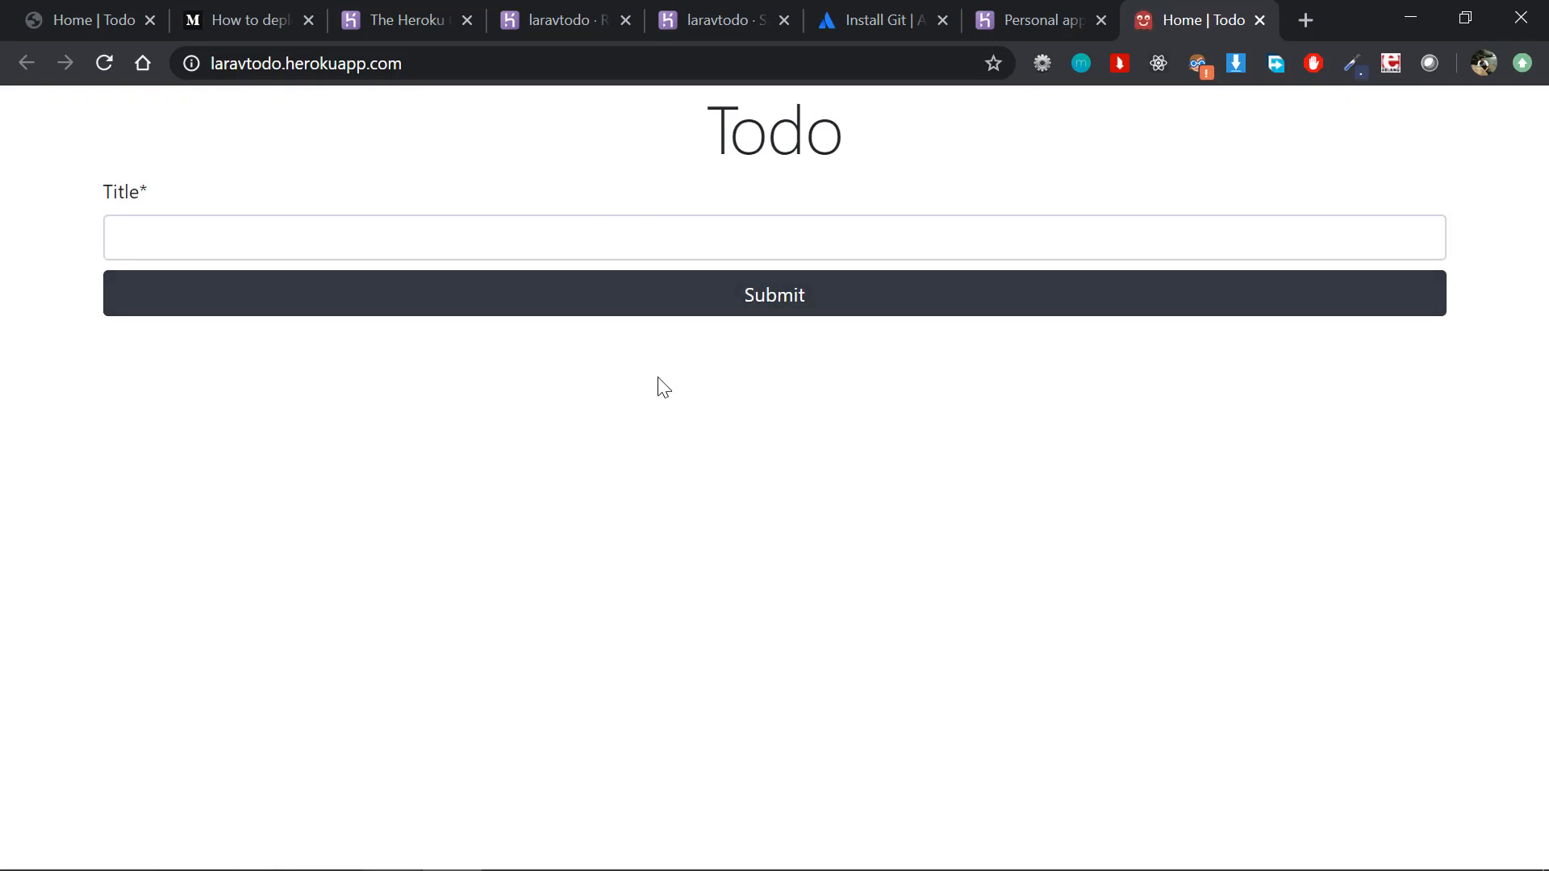
pyautogui.press('F5')
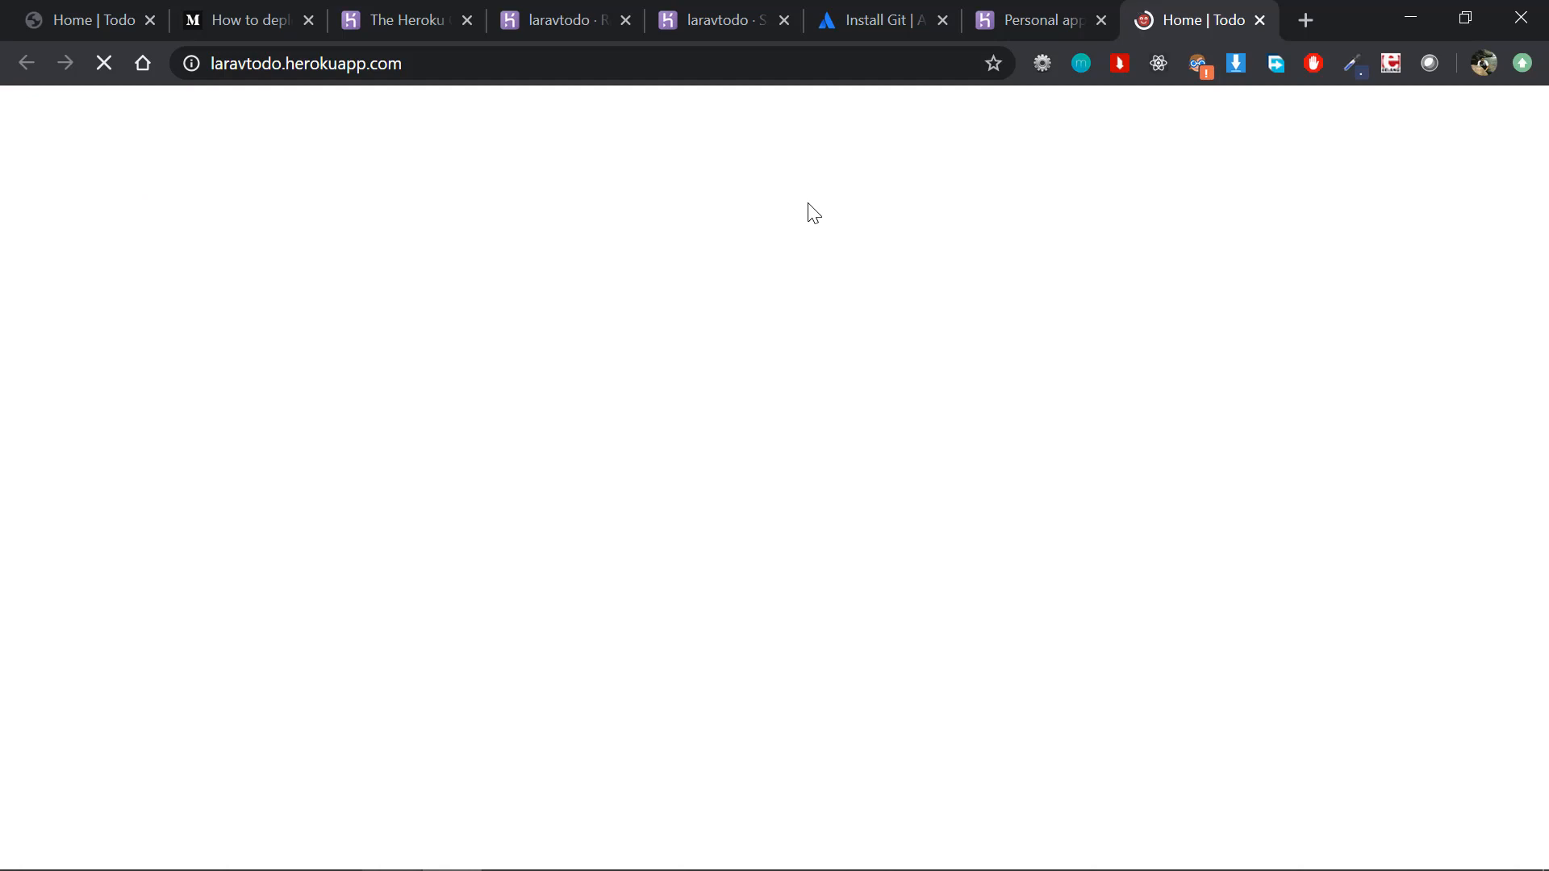
# Step: Add two todos titled "Hi" and "Heloo" in the deployed app
pyautogui.click(738, 228)
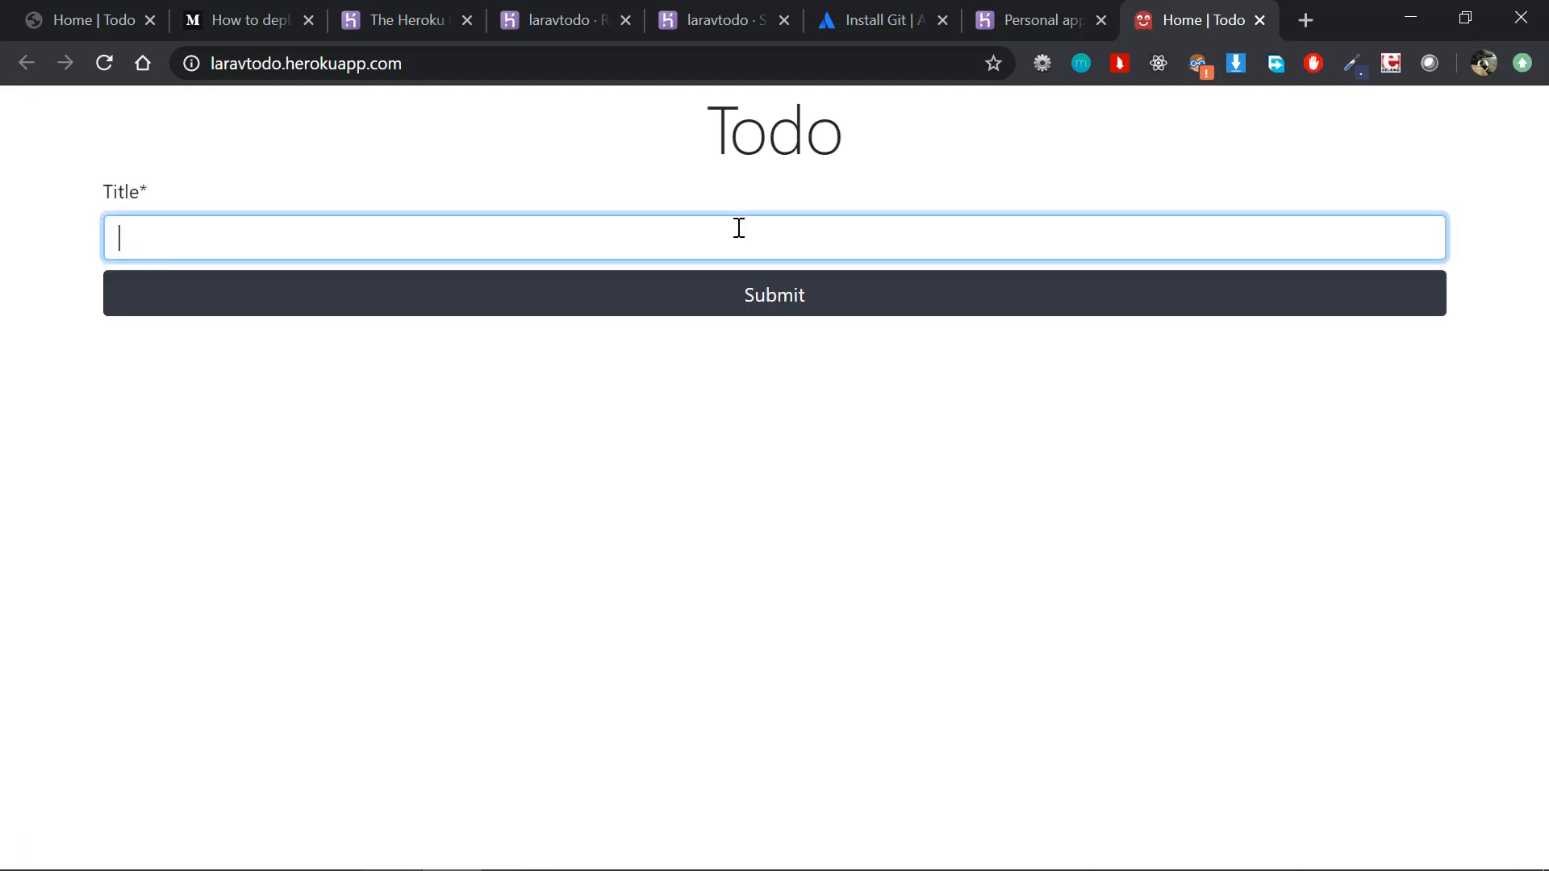
pyautogui.write('Hi')
pyautogui.press('Return')
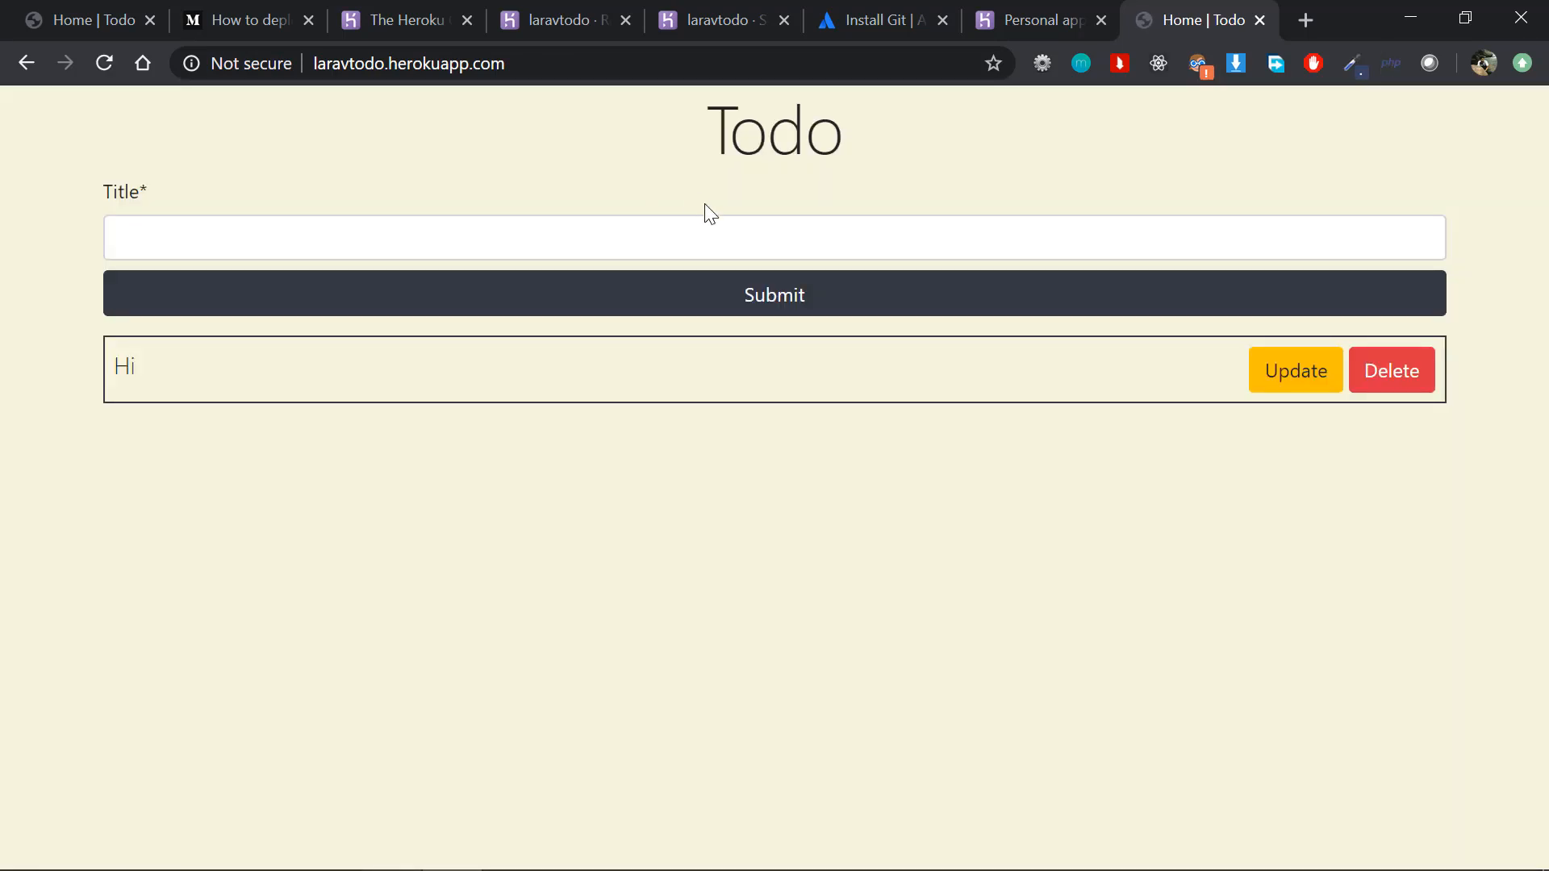
pyautogui.click(723, 236)
pyautogui.write('Heloo')
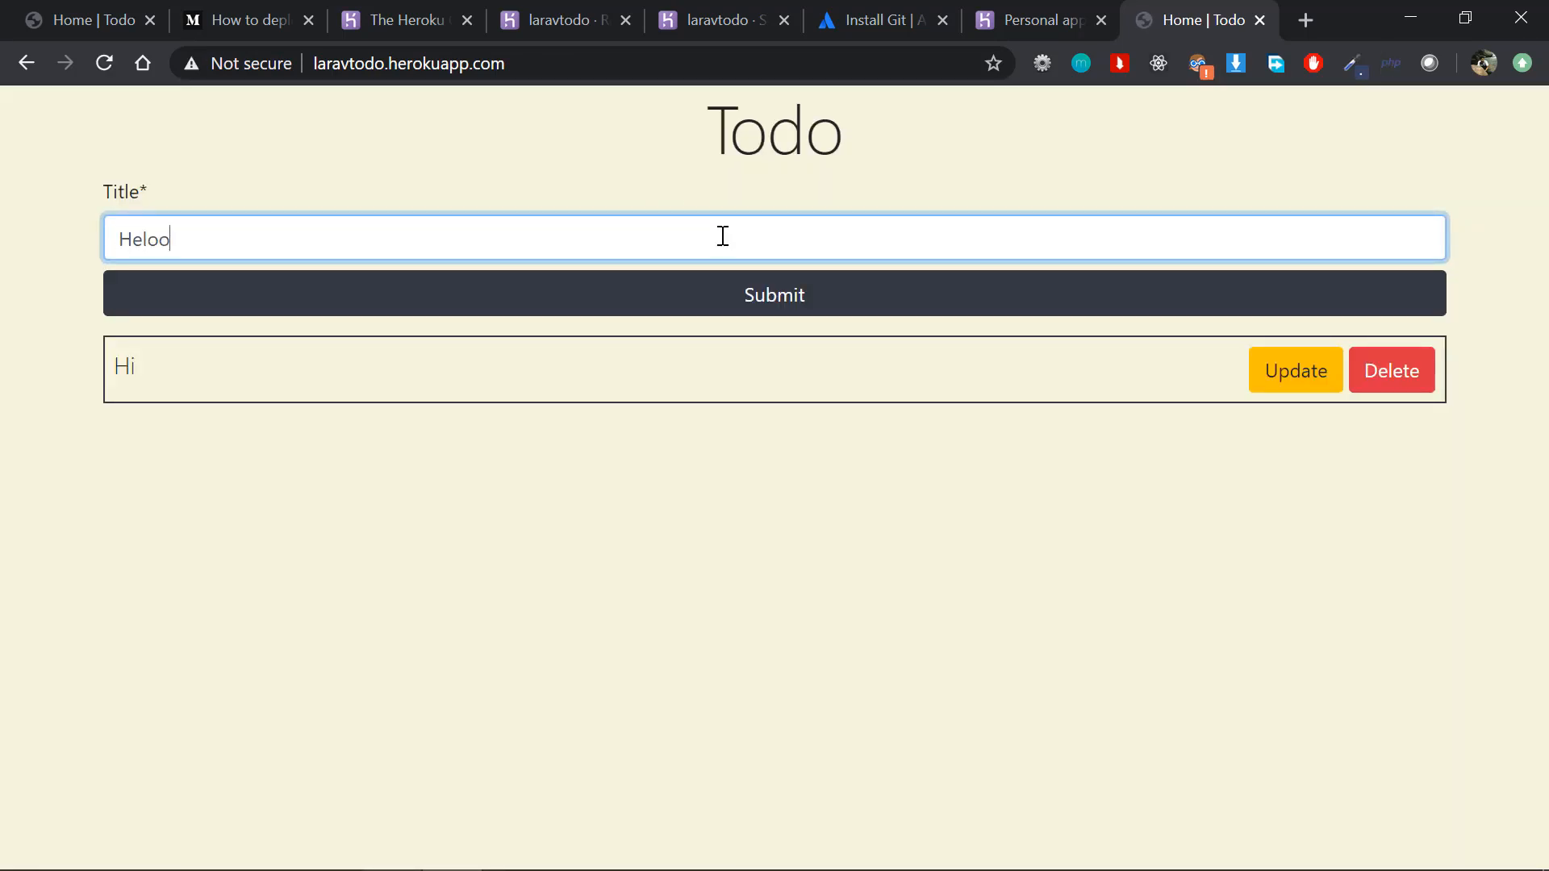
pyautogui.press('Return')
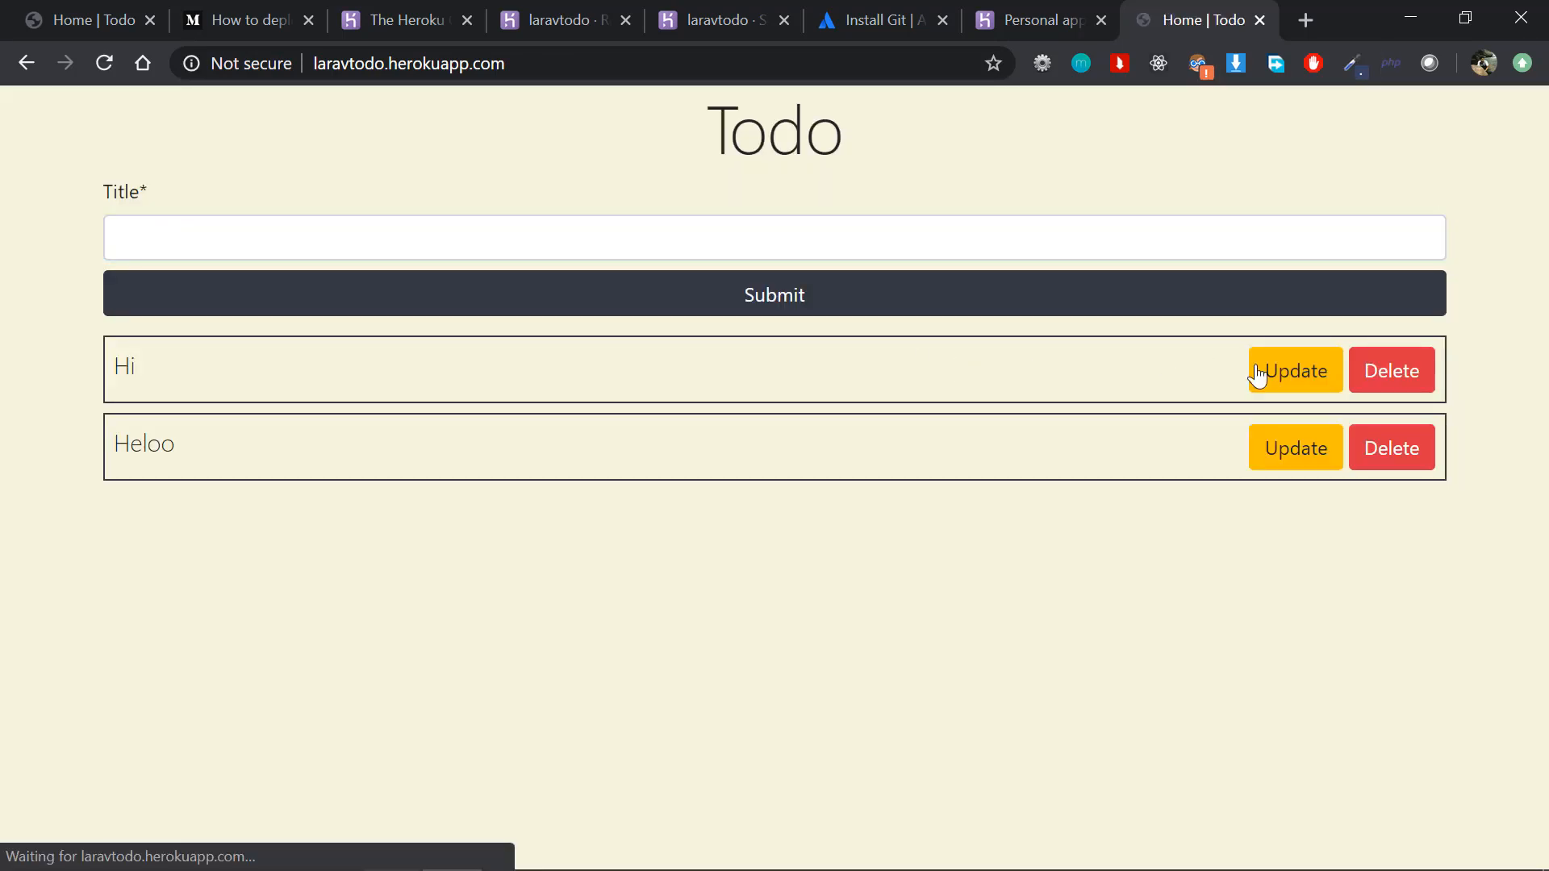
# Step: Update the "Hi" todo's title to "Hiasf" and delete the "Heloo" todo
pyautogui.click(1311, 379)
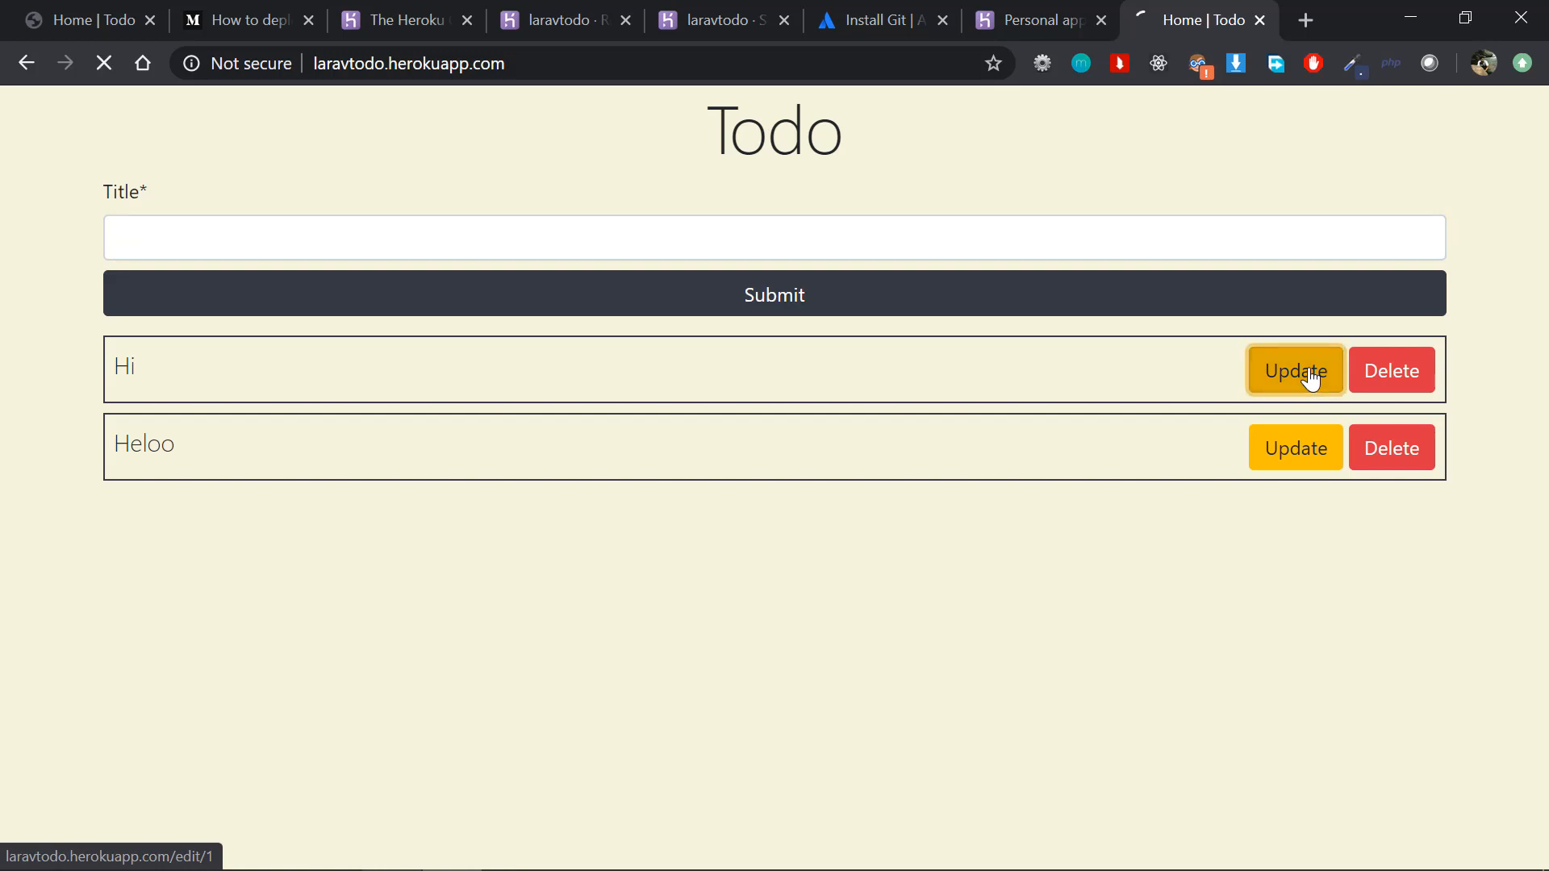
pyautogui.click(970, 253)
pyautogui.write('asf')
pyautogui.press('Return')
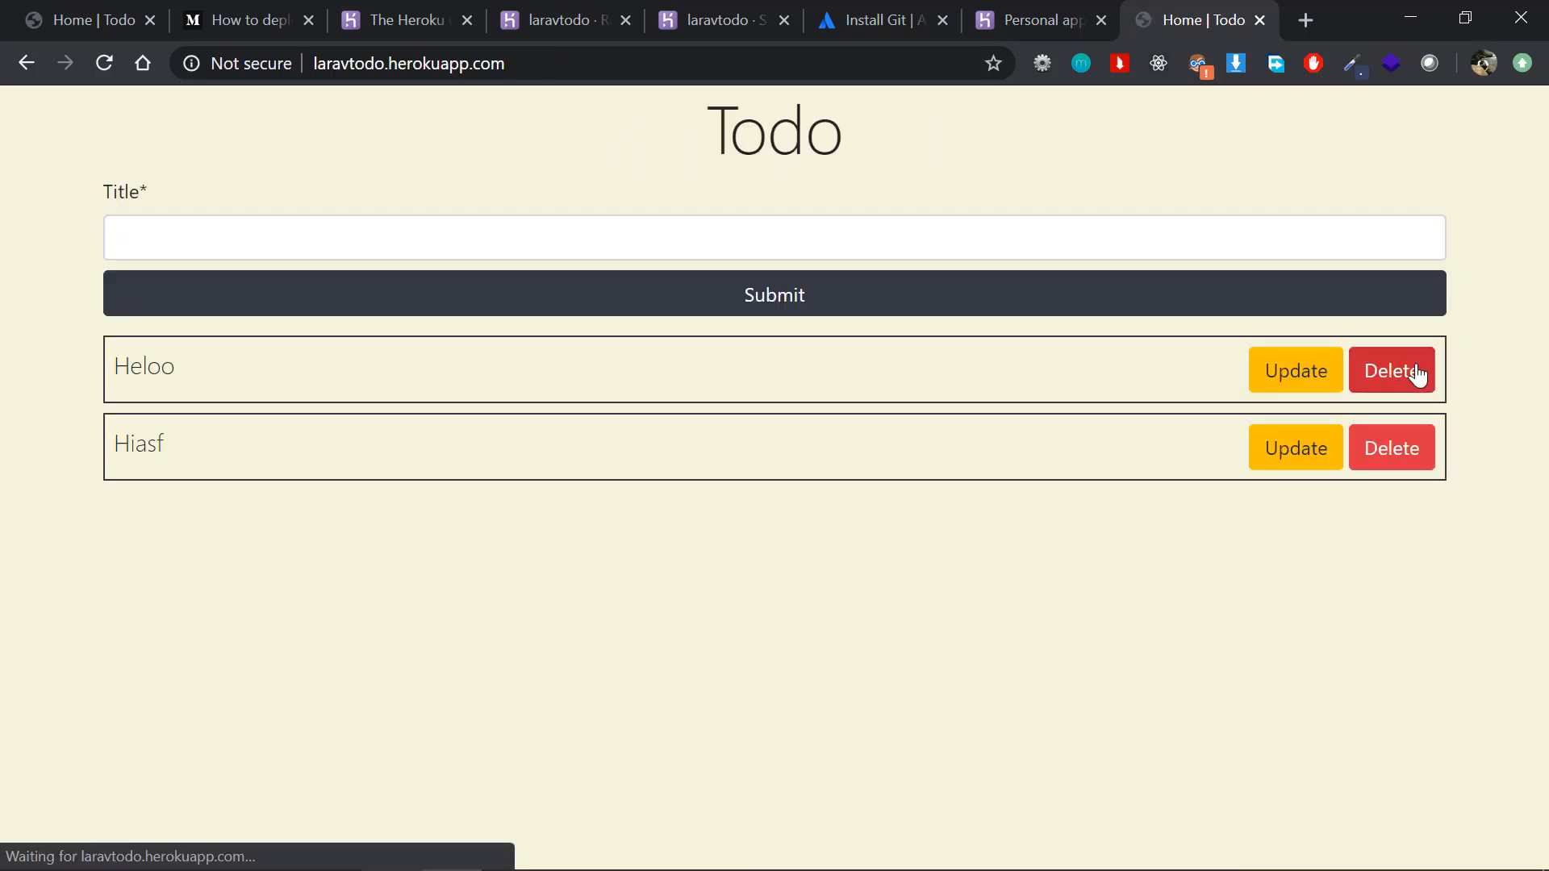
pyautogui.click(1418, 375)
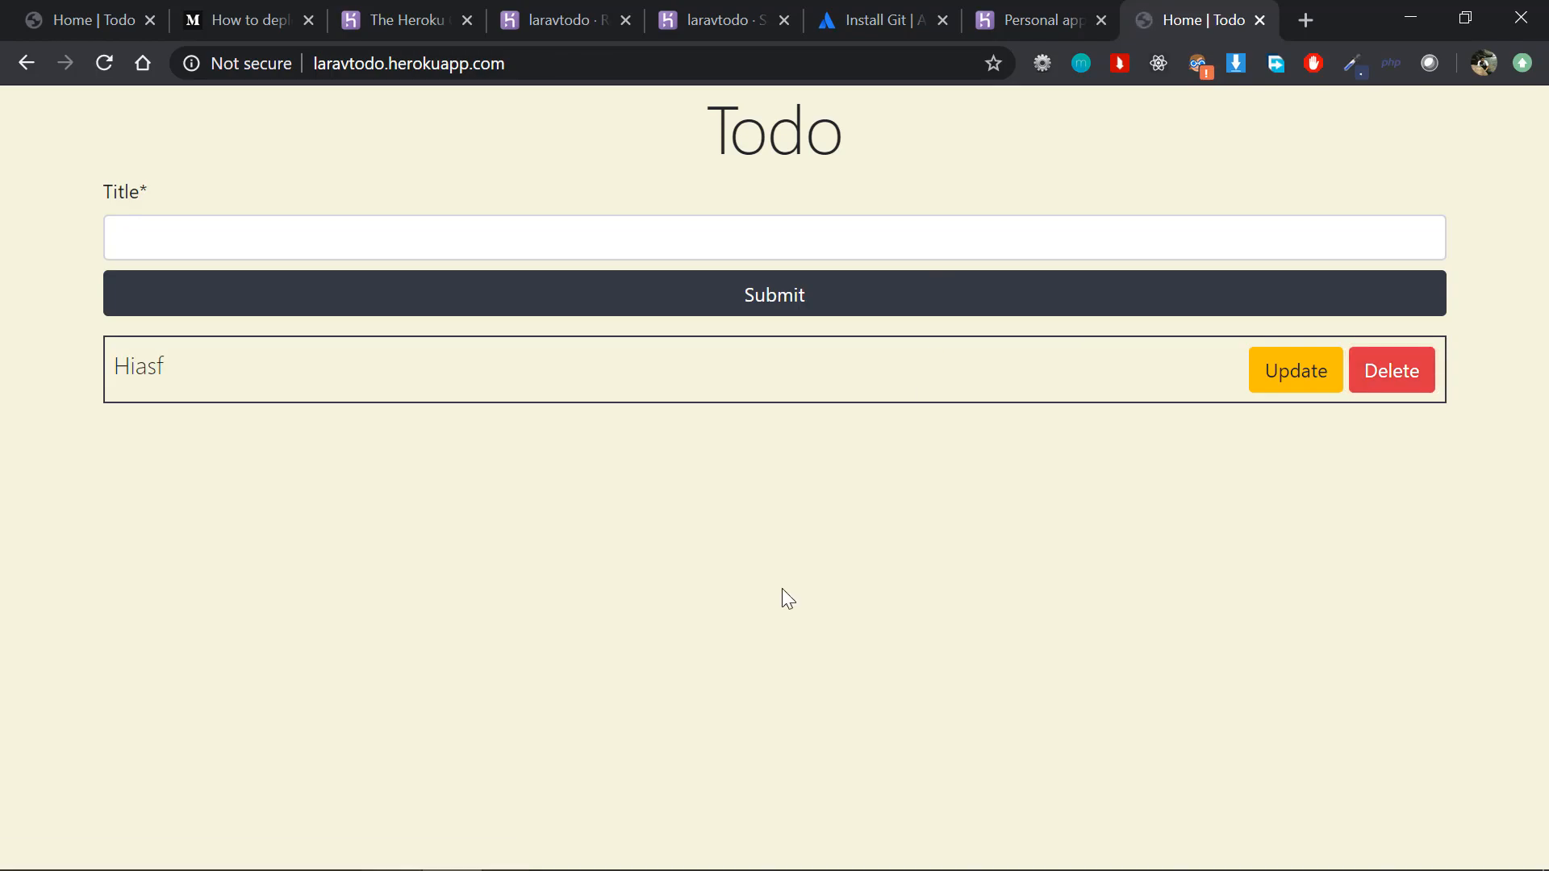
# Step: Return to PhpStorm and start the local Laravel development server from the terminal with php artisan serve
pyautogui.hotkey('alt', 'Tab')
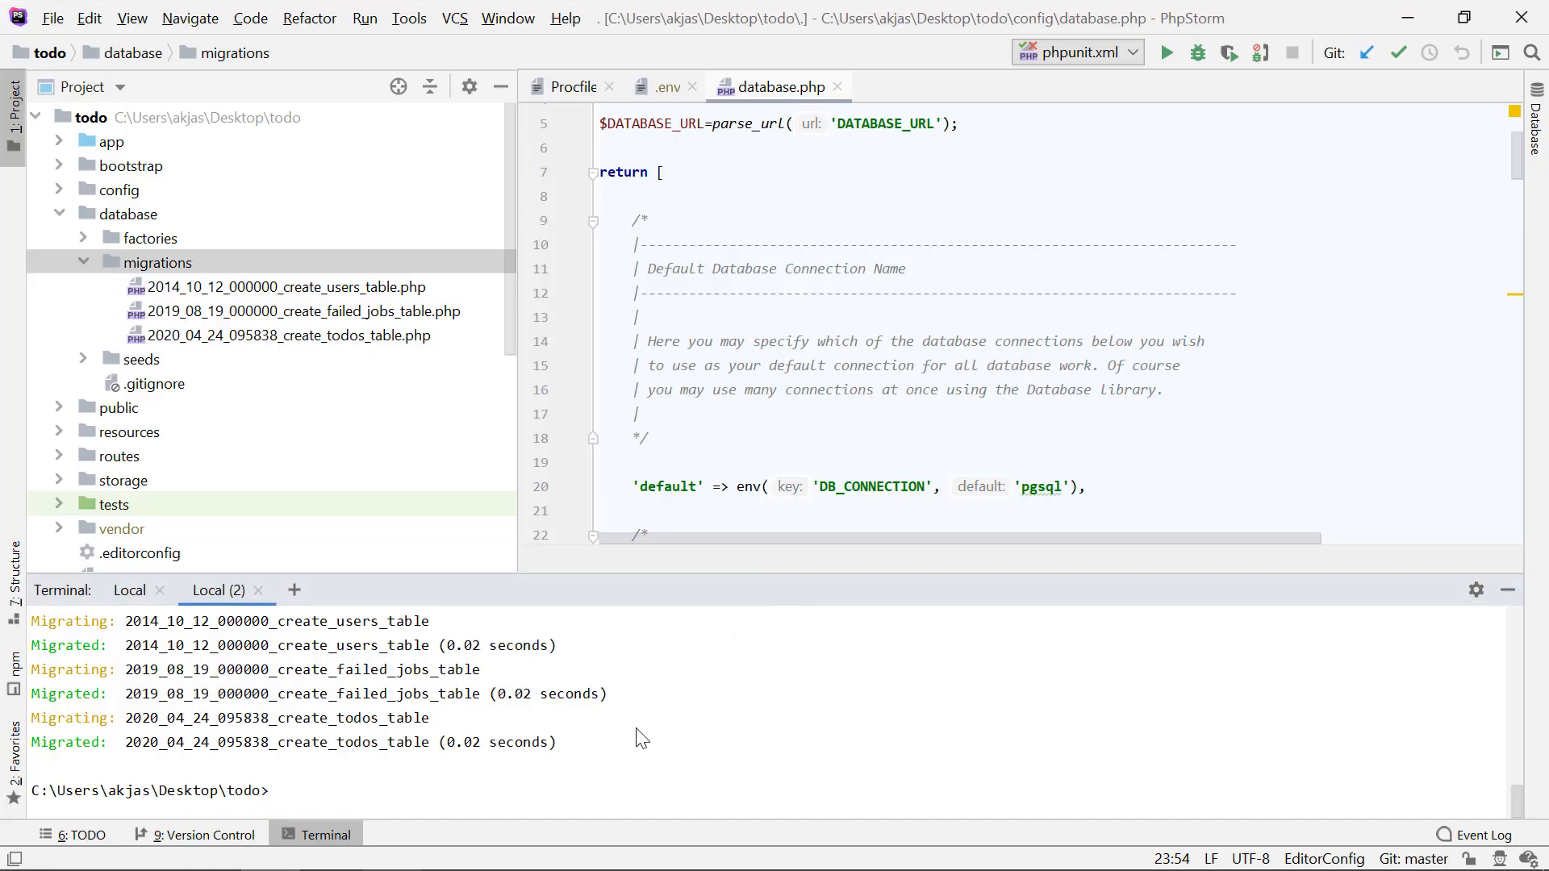
pyautogui.hotkey('alt', 'Tab')
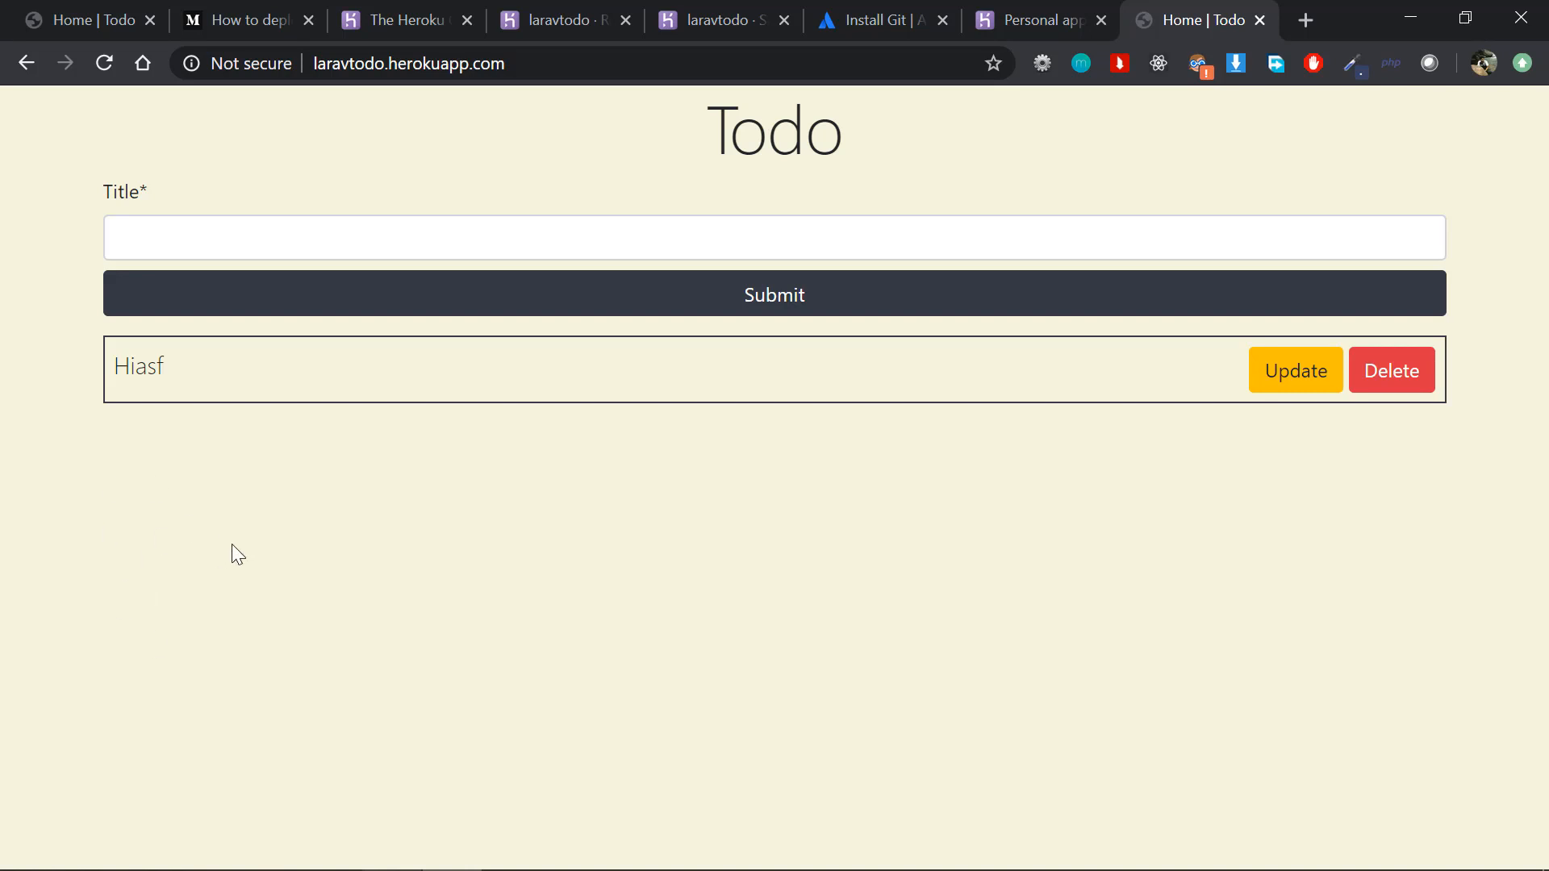
pyautogui.hotkey('alt', 'Tab')
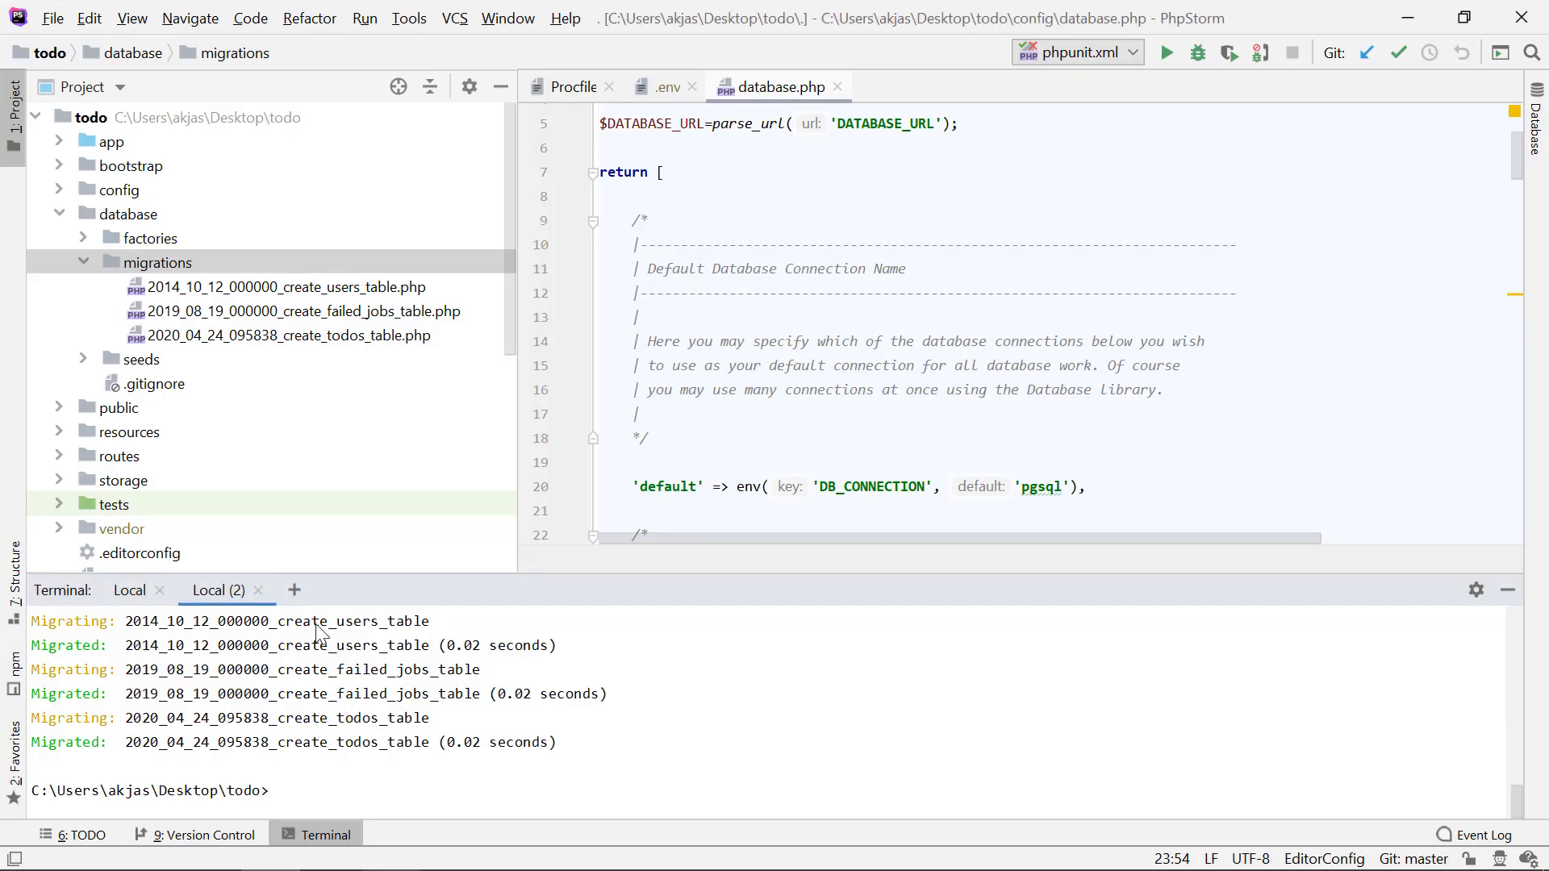
pyautogui.write('php artisan serve')
pyautogui.press('Return')
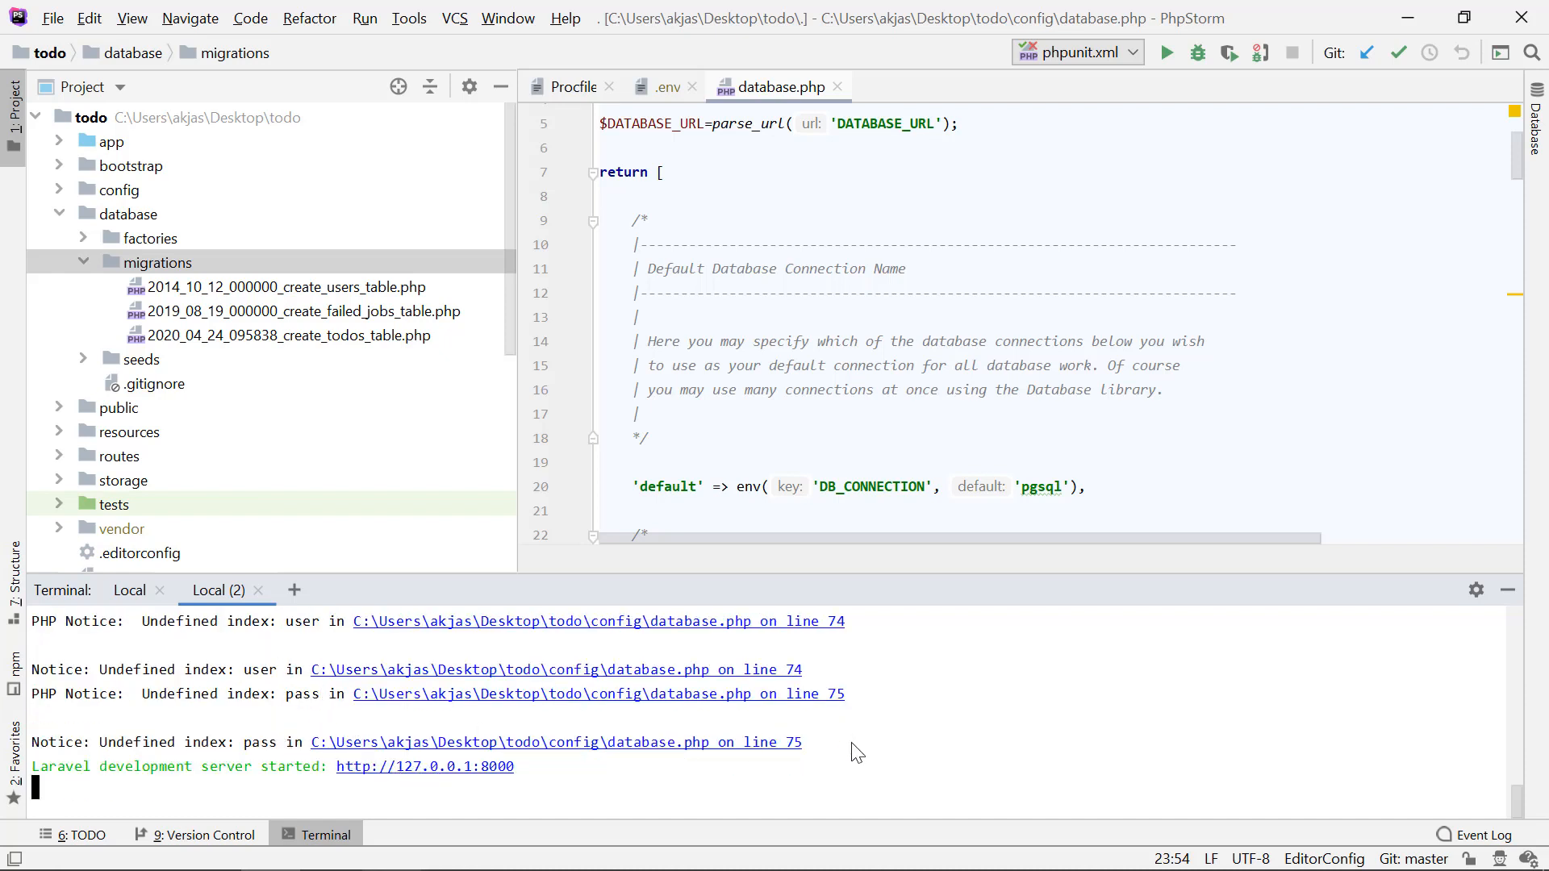
# Step: Examine the terminal's undefined index notices, the pgsql connection's $DATABASE_URL values, and the parse_url definition in database.php
pyautogui.moveTo(855, 747); pyautogui.dragTo(664, 592)
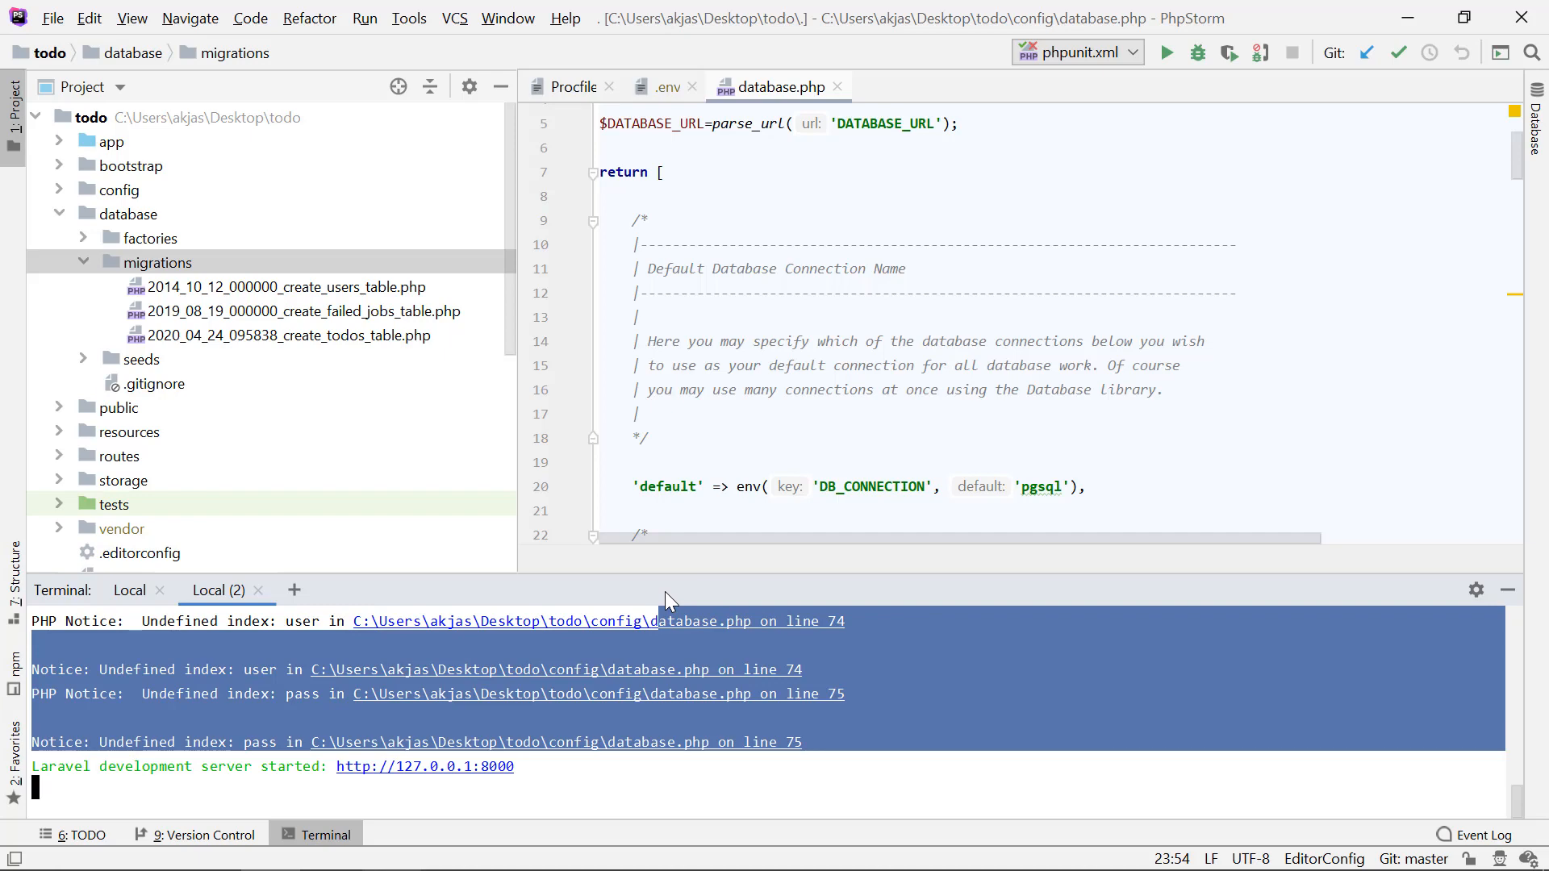
pyautogui.click(174, 725)
pyautogui.scroll(-8, 716, 439)
pyautogui.scroll(-10, 717, 439)
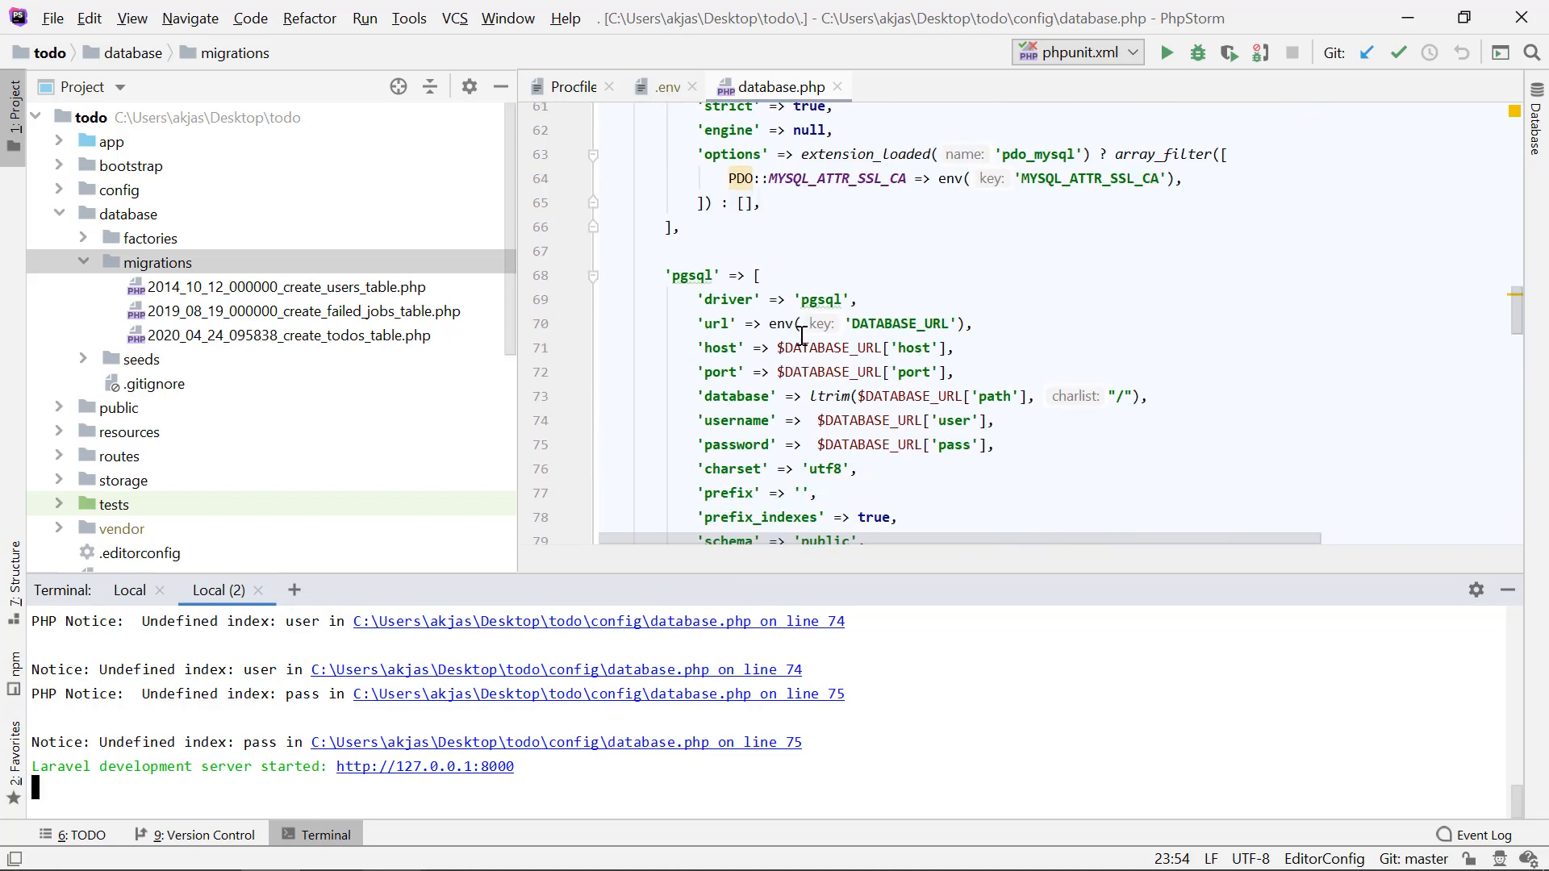
pyautogui.moveTo(777, 348); pyautogui.dragTo(960, 342)
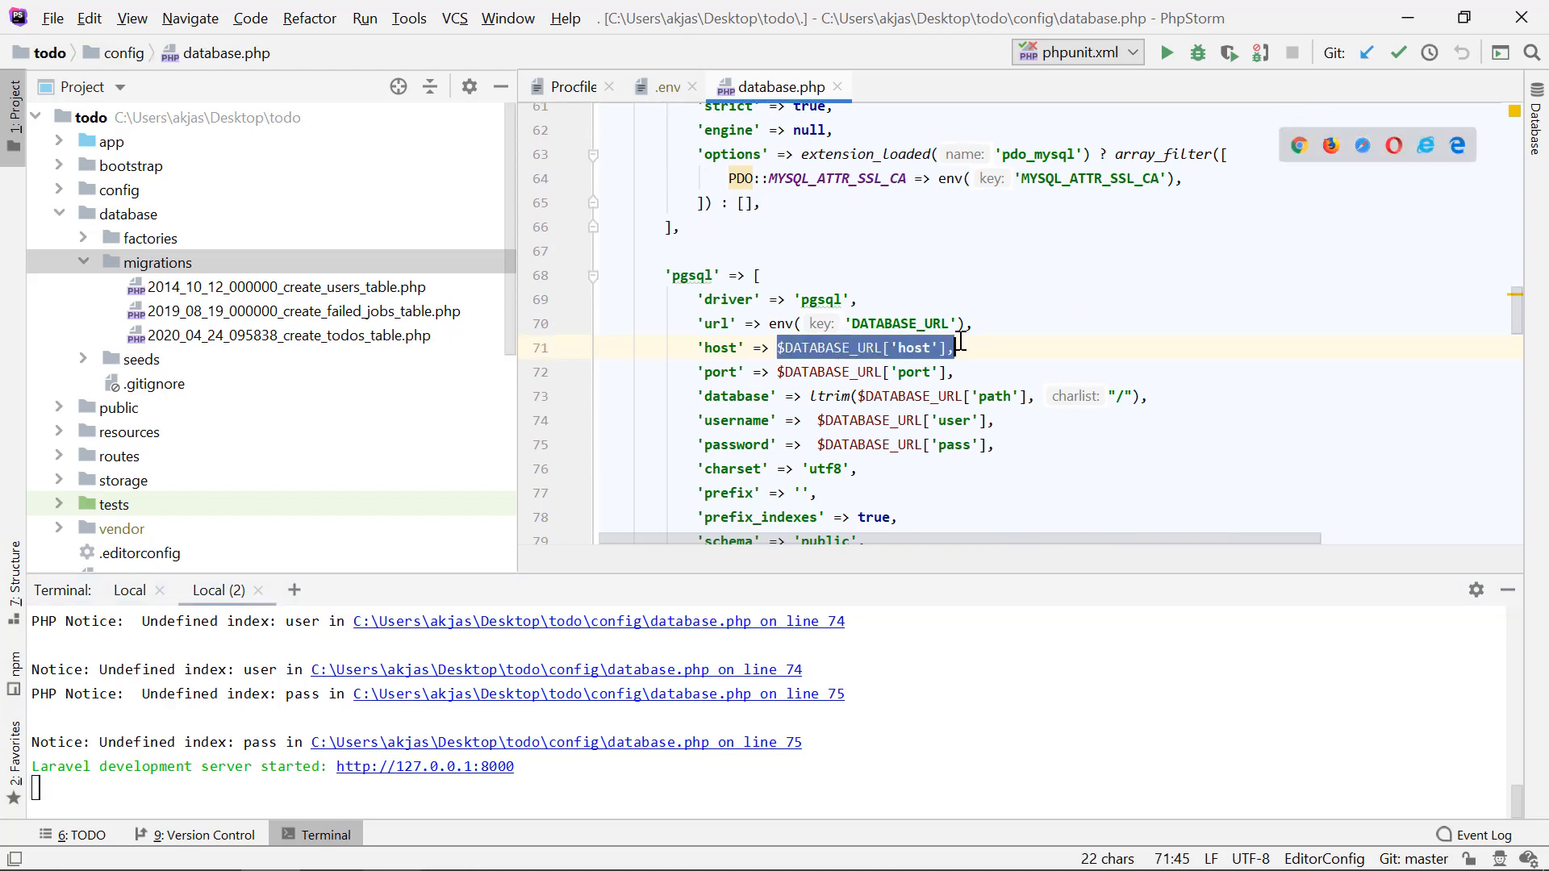
pyautogui.doubleClick(836, 348)
pyautogui.scroll(20, 836, 358)
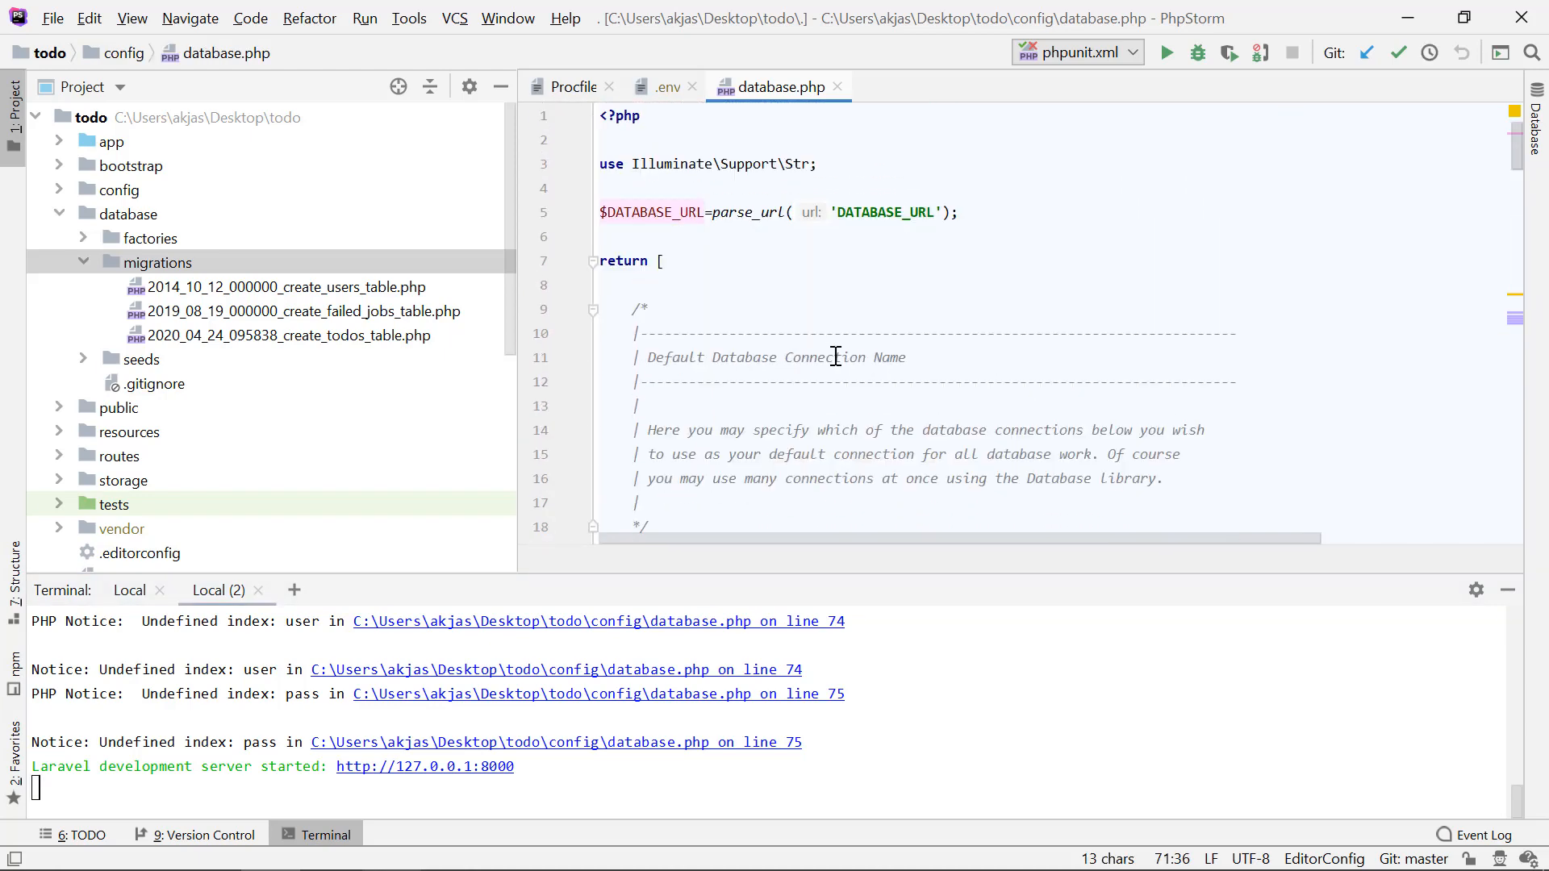
pyautogui.doubleClick(647, 212)
pyautogui.moveTo(957, 212); pyautogui.dragTo(584, 210)
pyautogui.moveTo(1006, 221); pyautogui.dragTo(599, 213)
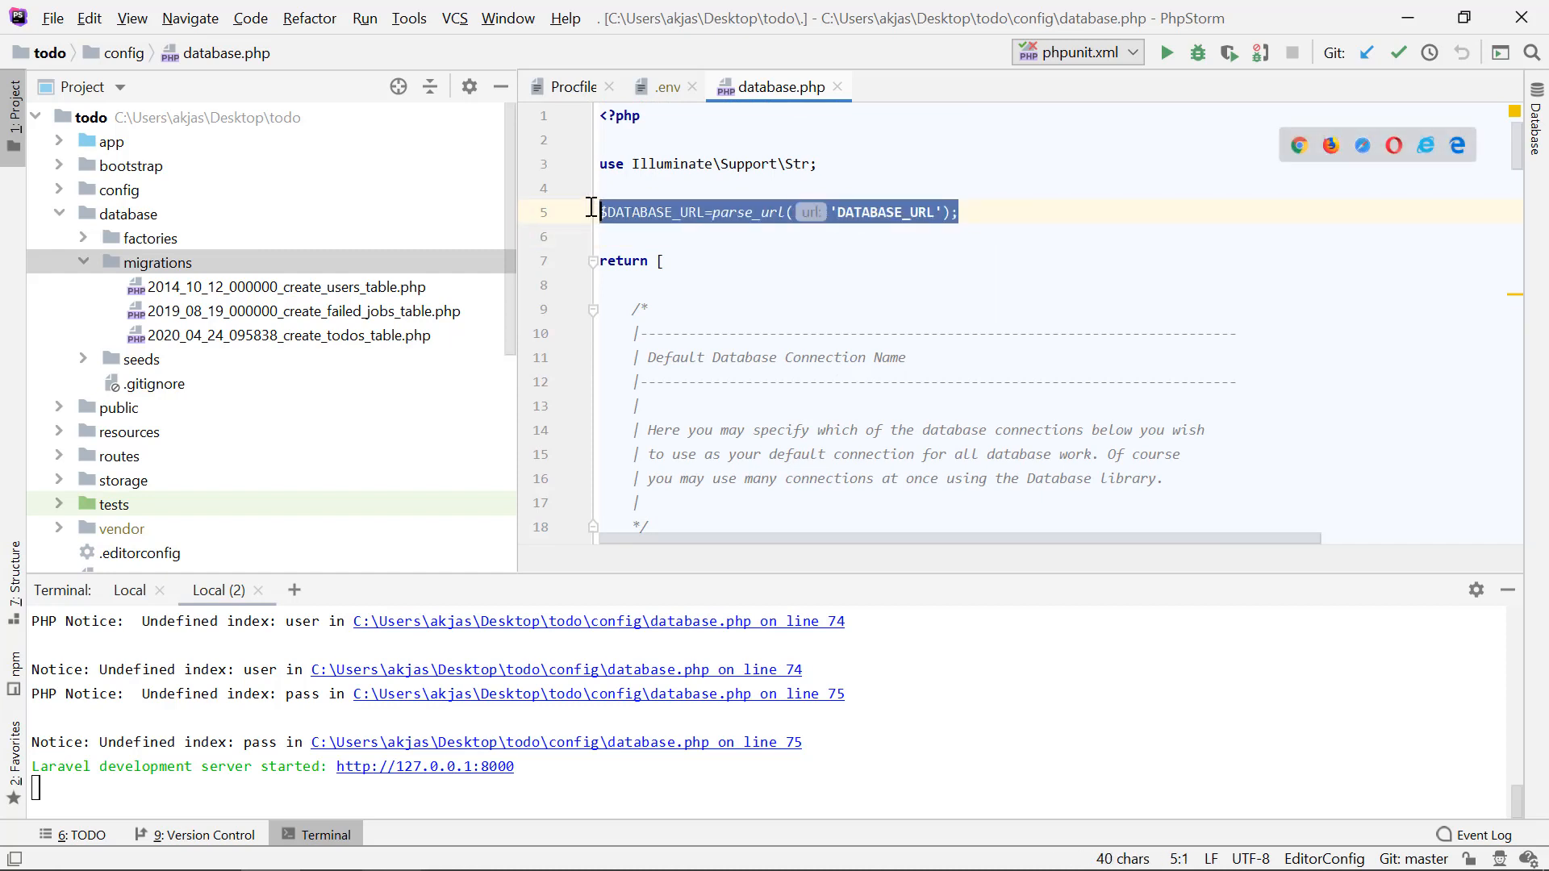
pyautogui.doubleClick(849, 215)
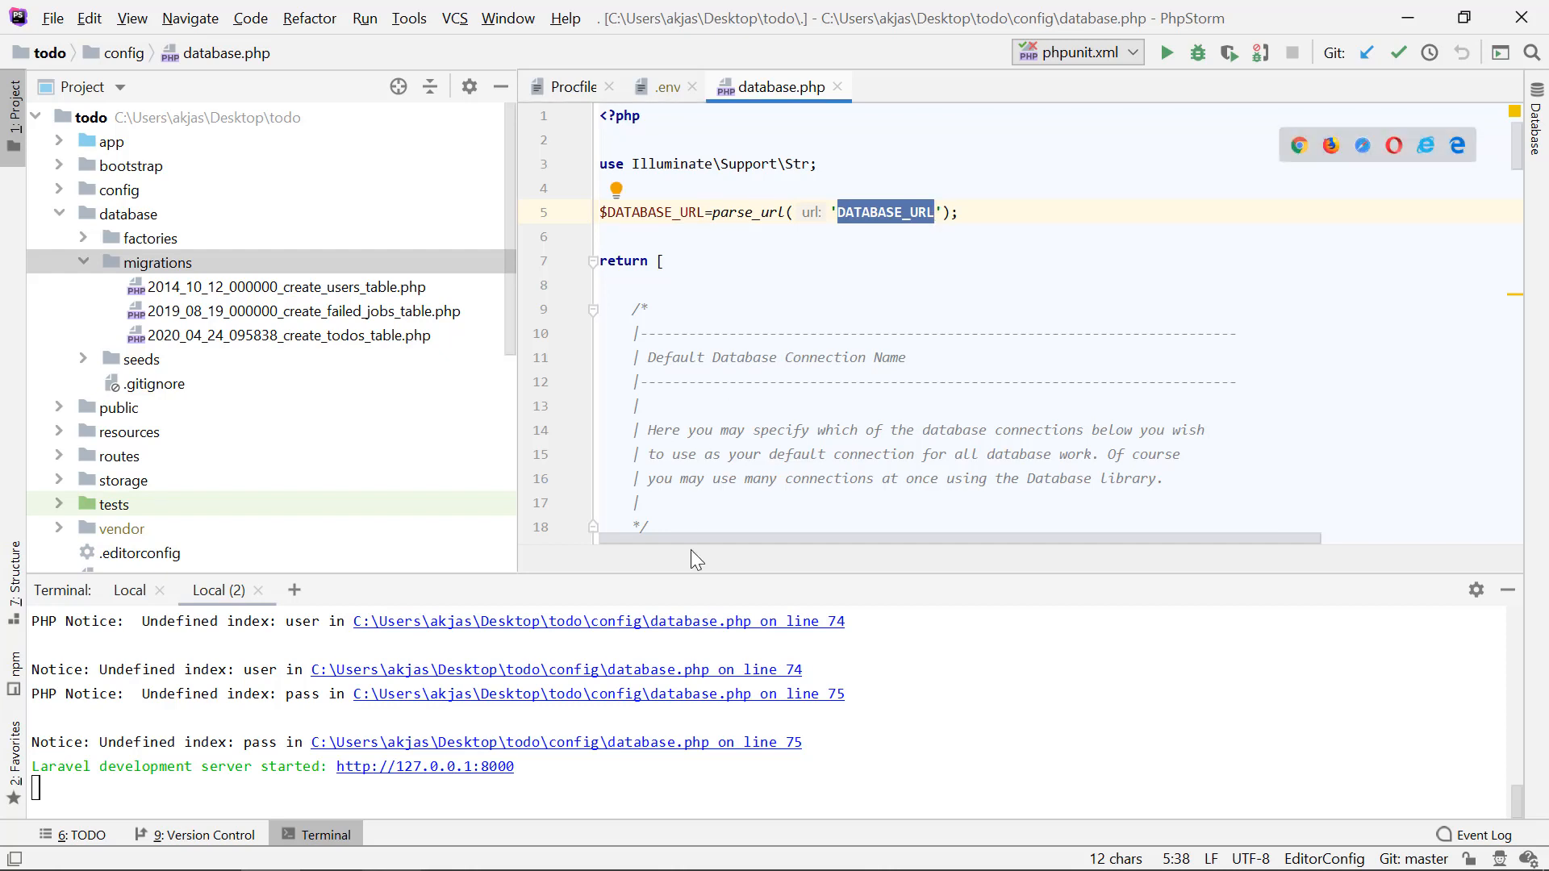
pyautogui.click(1040, 224)
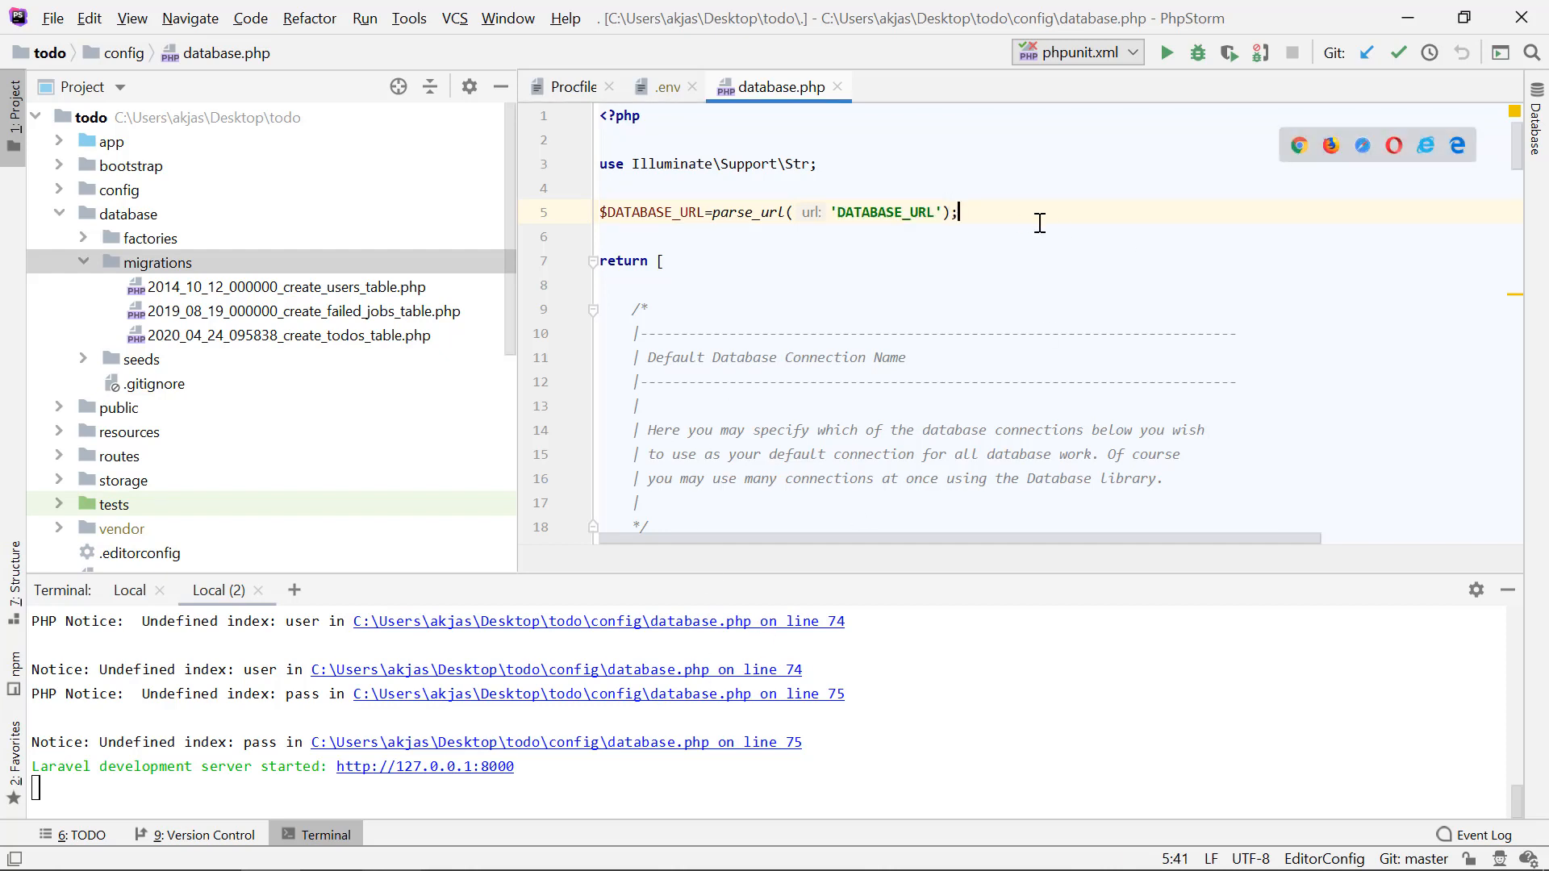
# Step: Wrap the pgsql connection's host value in an isset() check: isset($DATABASE_URL['host'])
pyautogui.scroll(-18, 888, 307)
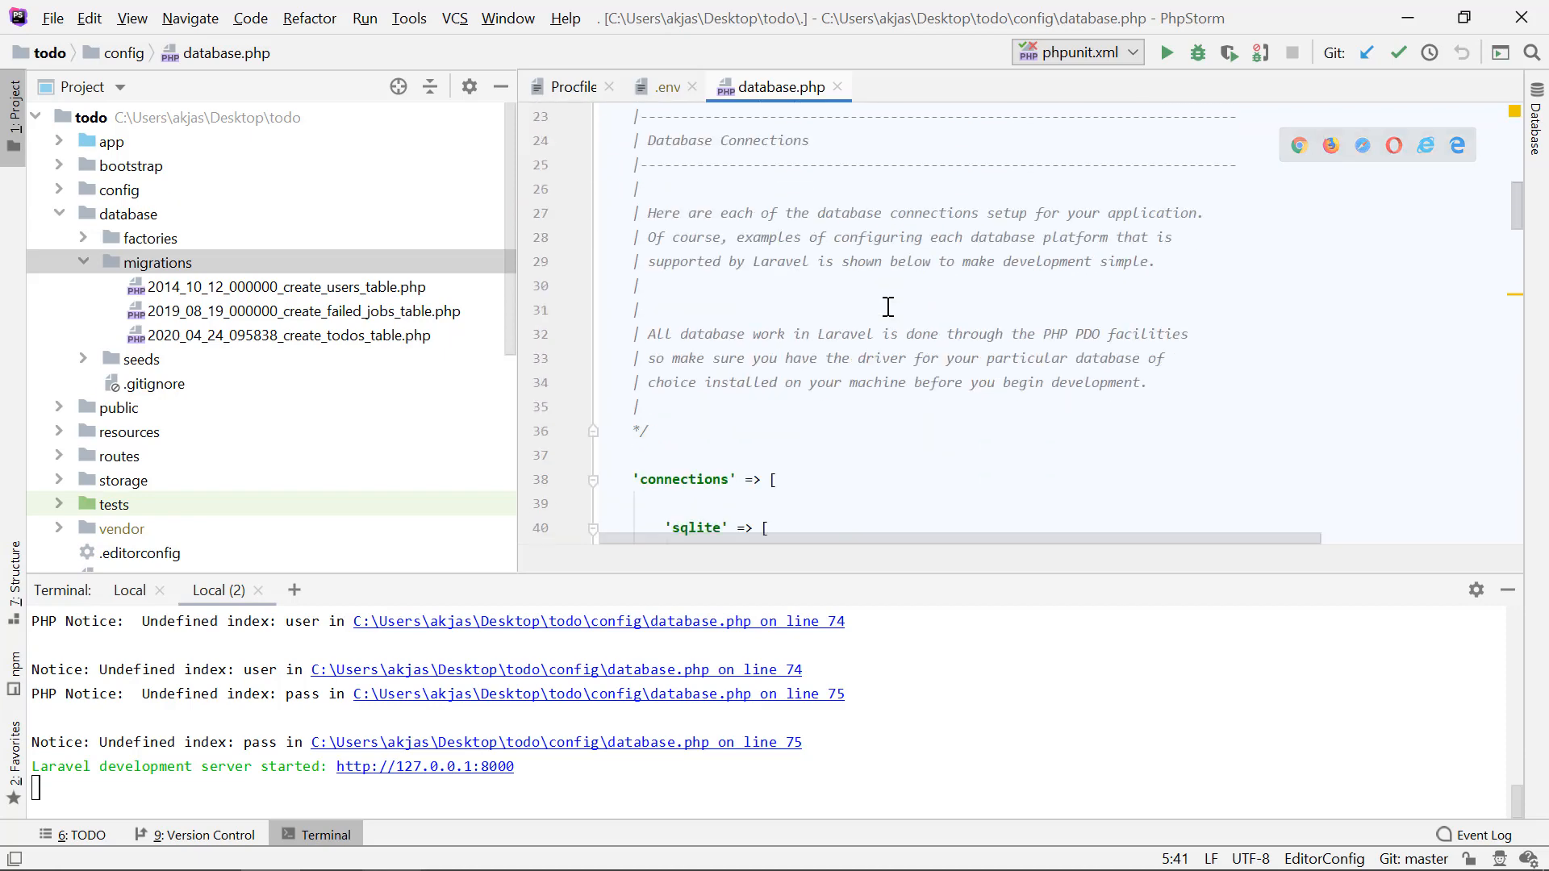
pyautogui.scroll(-3, 887, 307)
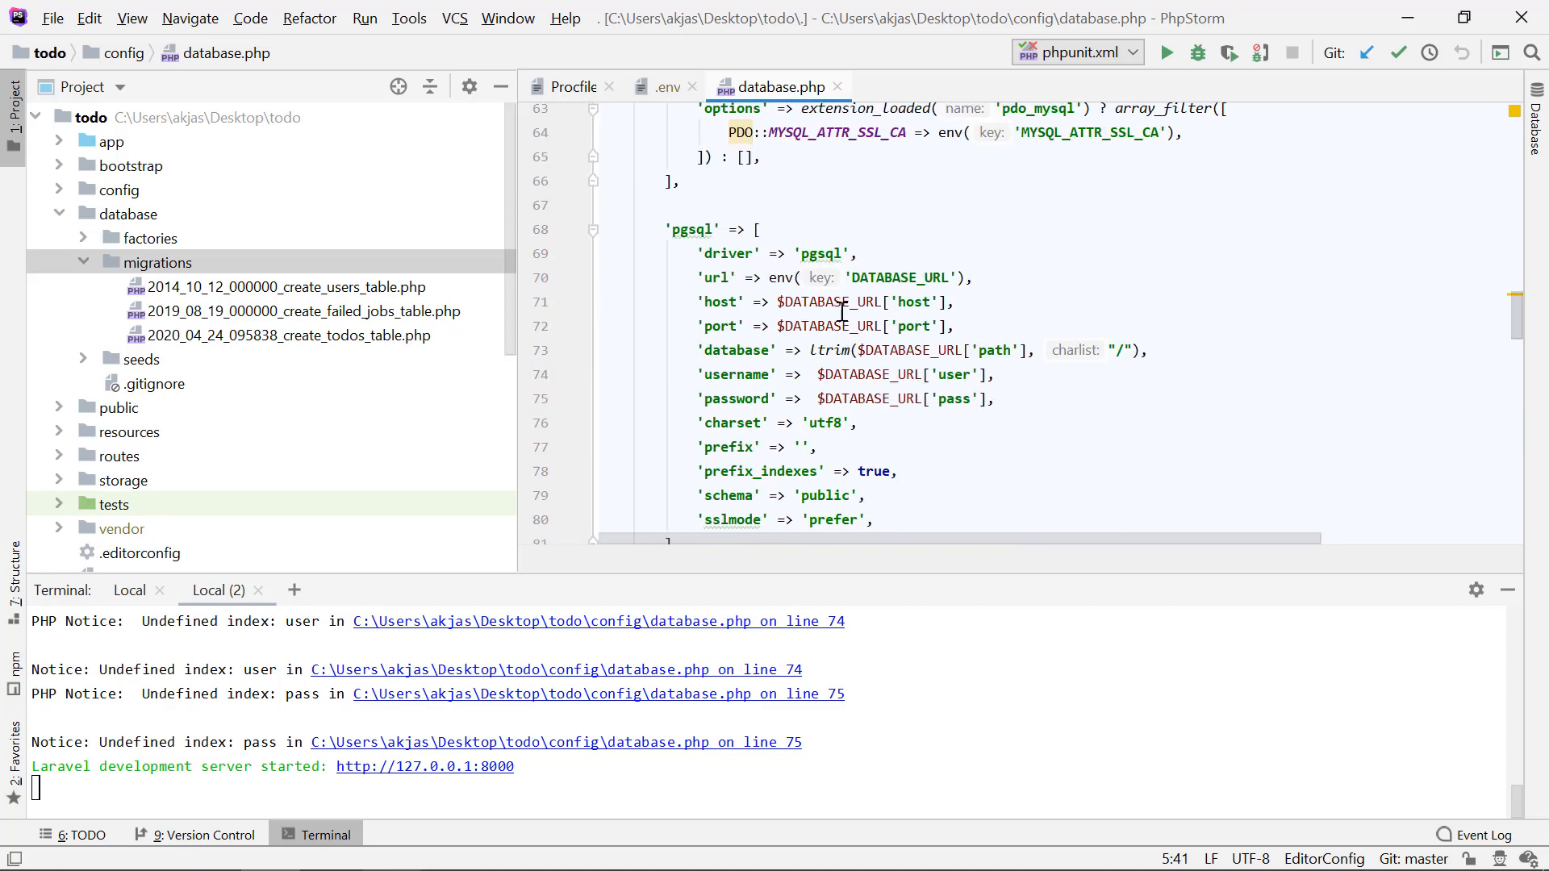
pyautogui.click(778, 302)
pyautogui.write('isset')
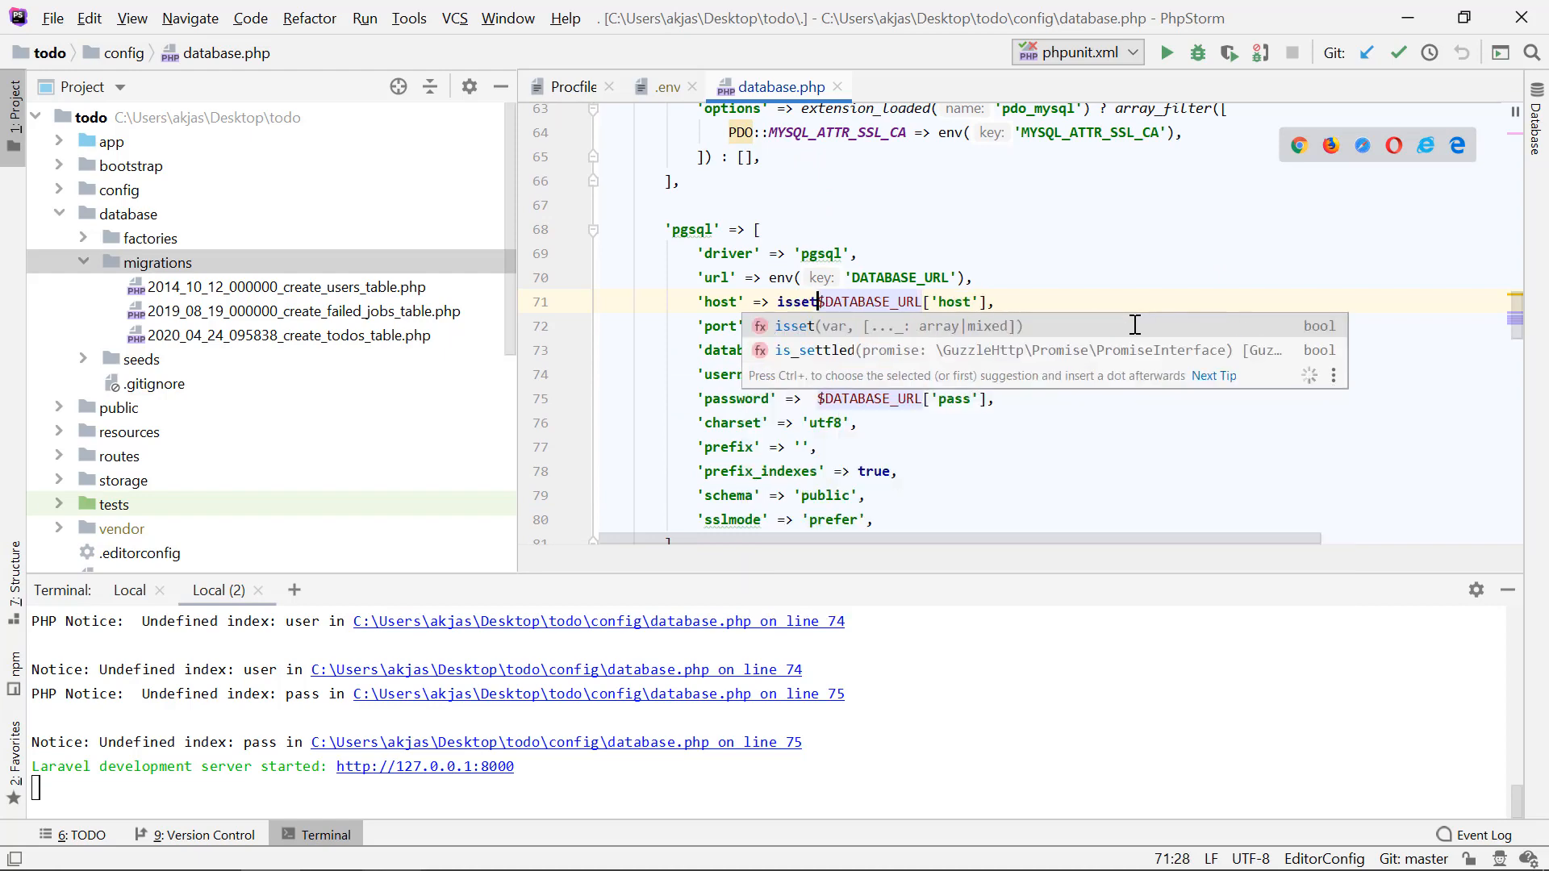
pyautogui.press('Escape')
pyautogui.write('(')
pyautogui.press('Right')
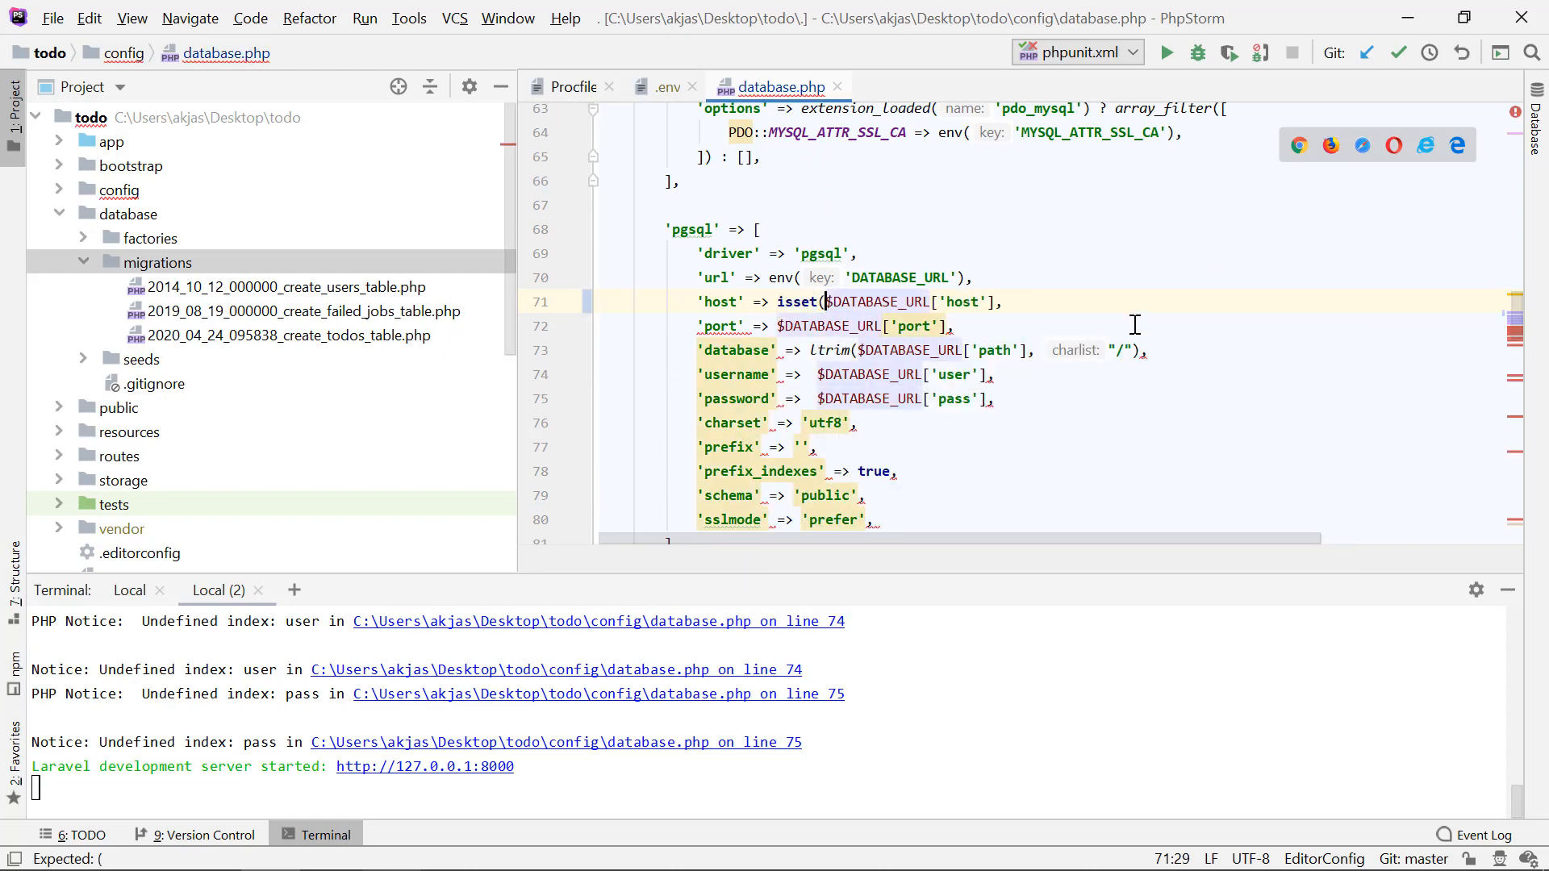
pyautogui.press('Right')
pyautogui.press('Right')
pyautogui.press('Right')
pyautogui.press('Right')
pyautogui.press('Right')
pyautogui.press('Right')
pyautogui.press('Right')
pyautogui.press('Right')
pyautogui.press('Right')
pyautogui.press('Right')
pyautogui.press('Right')
pyautogui.press('Right')
pyautogui.press('Right')
pyautogui.press('Right')
pyautogui.press('Right')
pyautogui.press('Right')
pyautogui.press('Right')
pyautogui.press('Right')
pyautogui.press('Right')
pyautogui.press('Right')
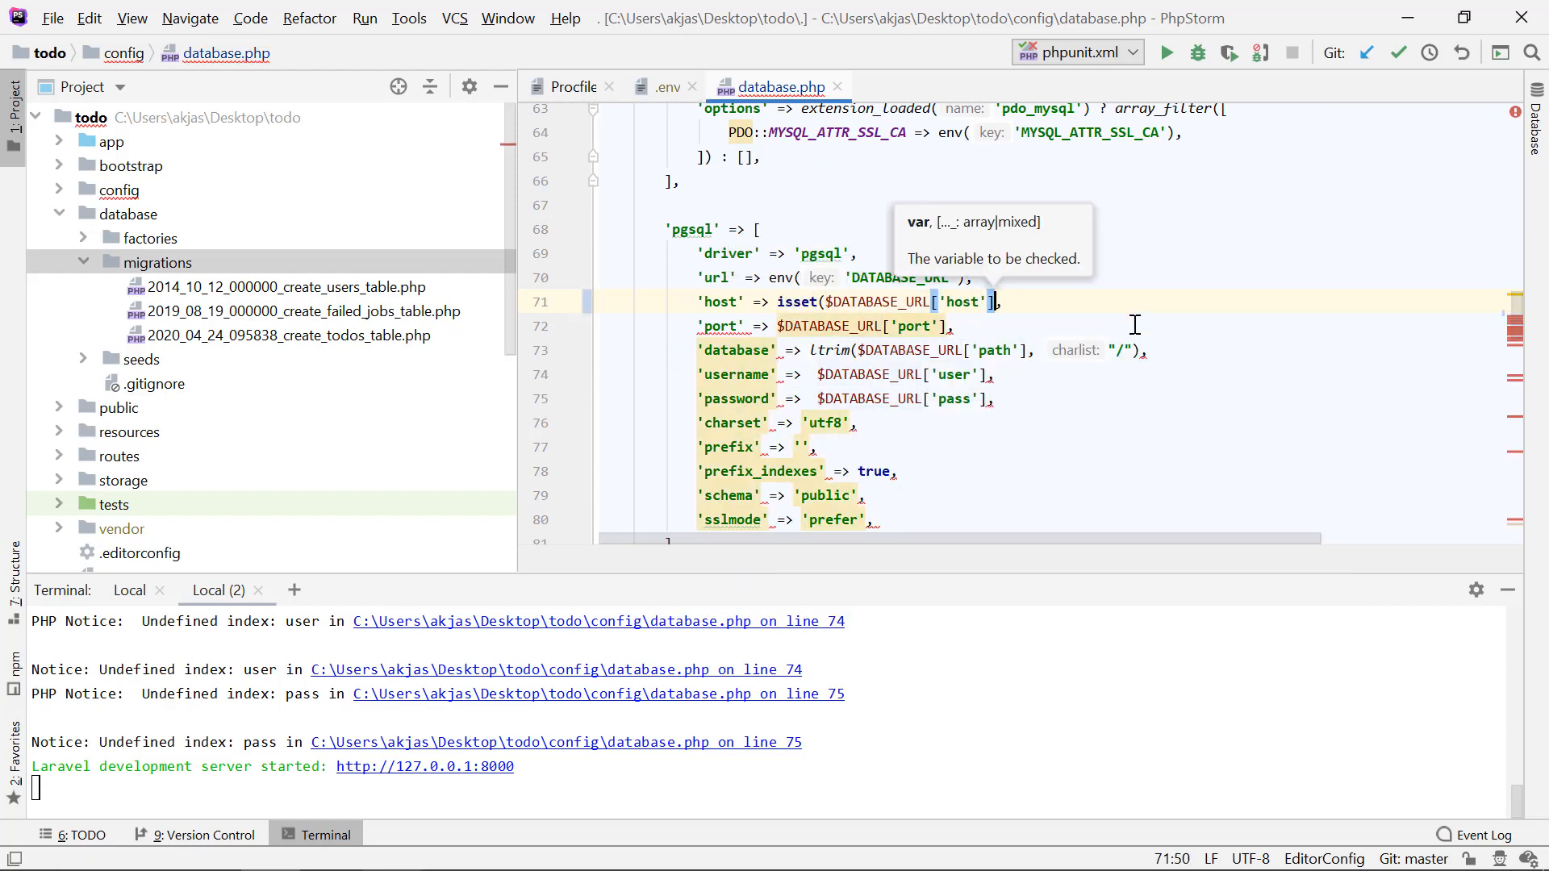
pyautogui.write(')')
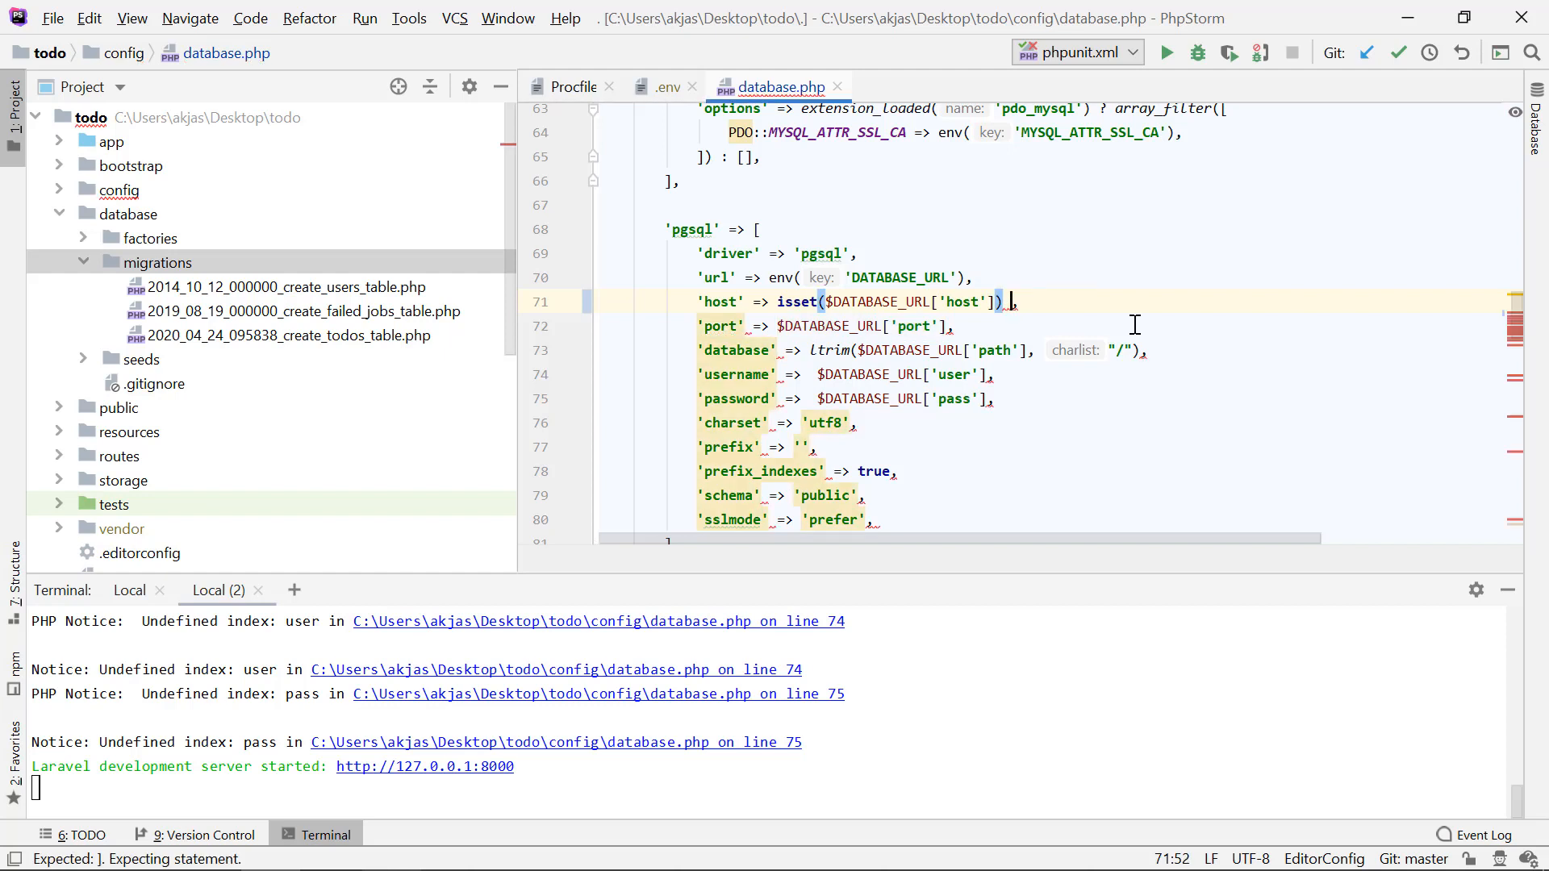
# Step: Complete the host line's ternary after the isset check with ? $DATABASE_URL['host'] : null
pyautogui.write('?')
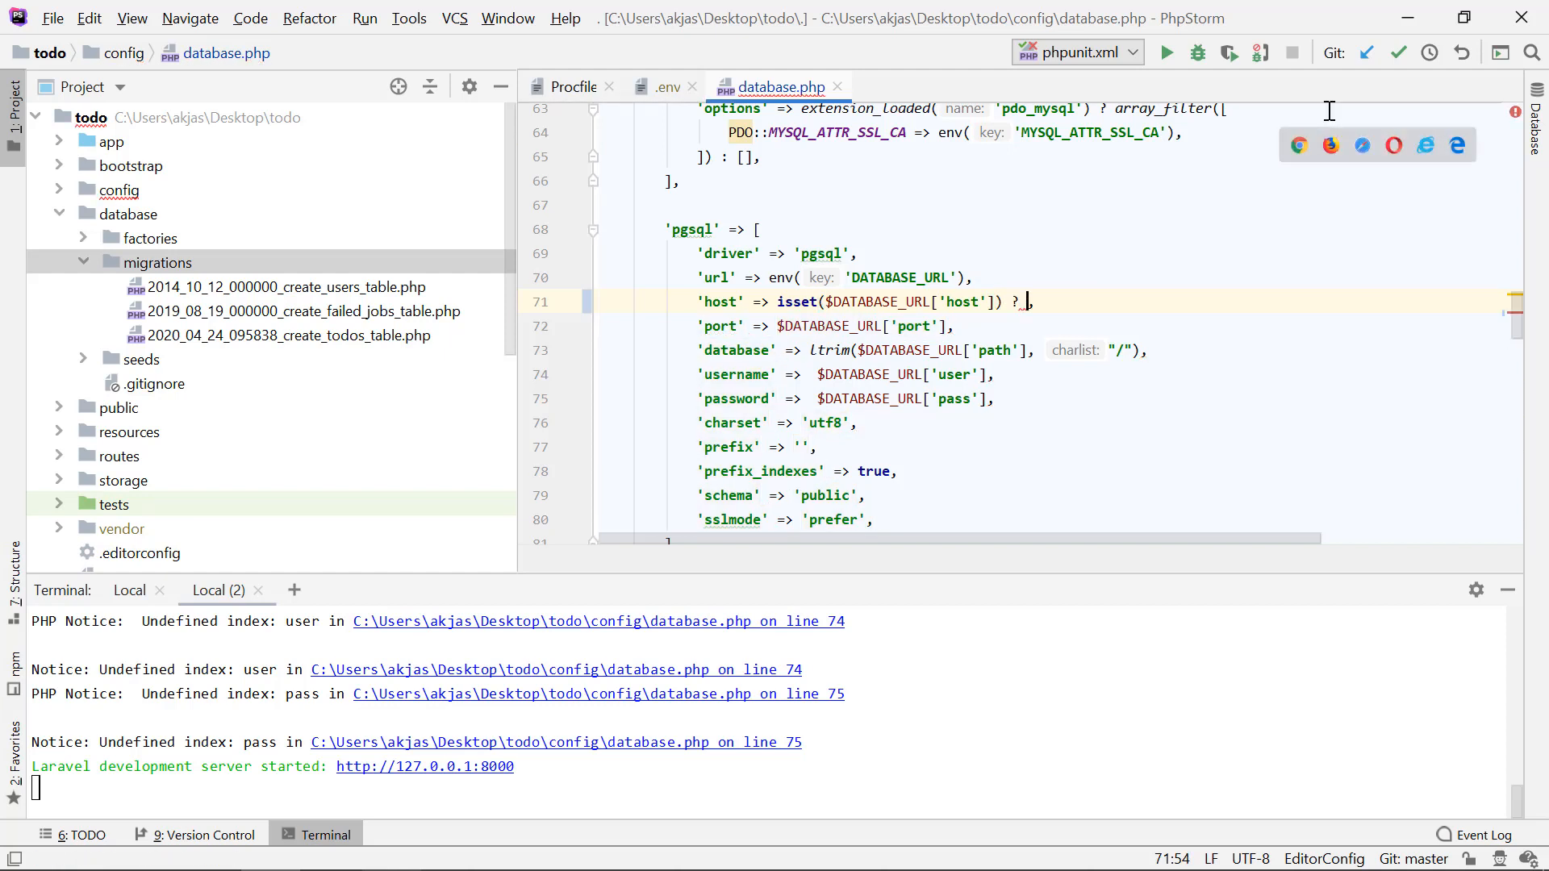
pyautogui.moveTo(829, 305); pyautogui.dragTo(996, 305)
pyautogui.hotkey('ctrl', 'c')
pyautogui.press('Right')
pyautogui.press('Right')
pyautogui.press('Right')
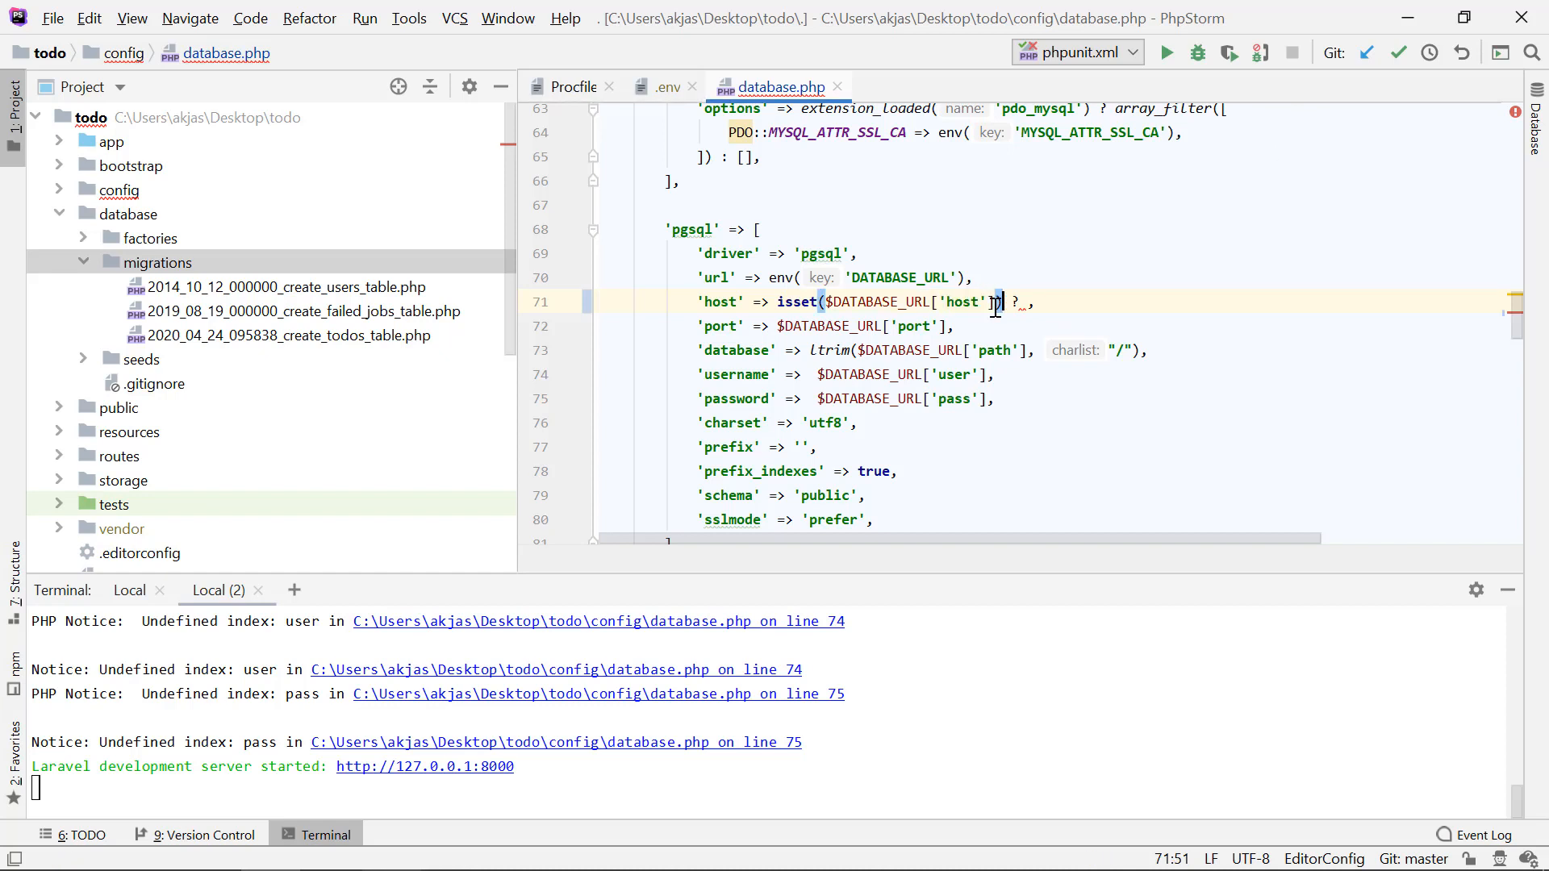
pyautogui.hotkey('ctrl', 'v')
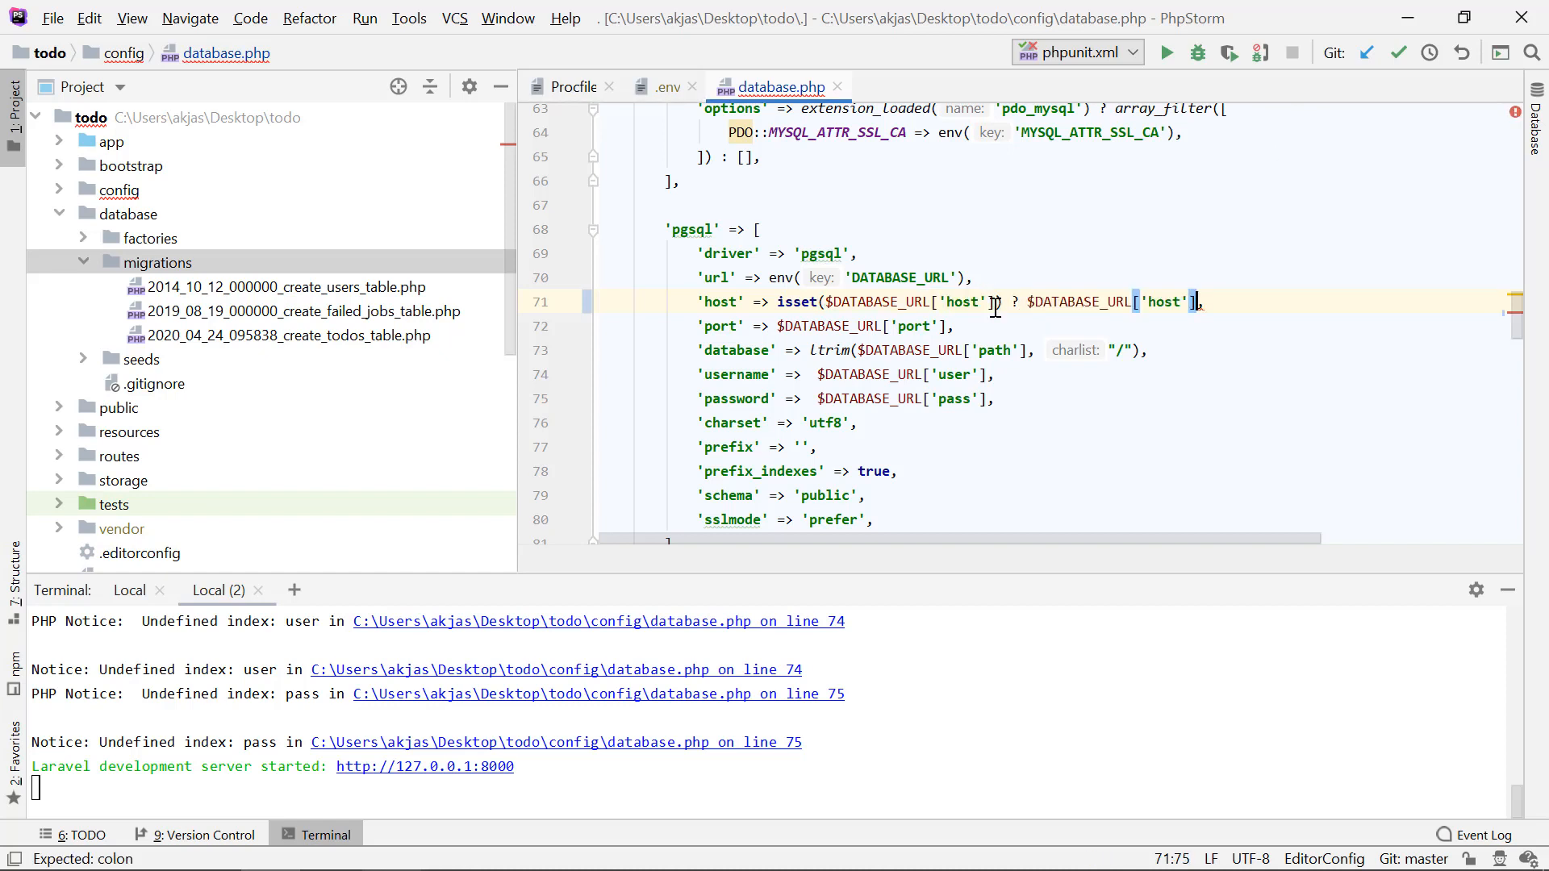
pyautogui.write(': nu')
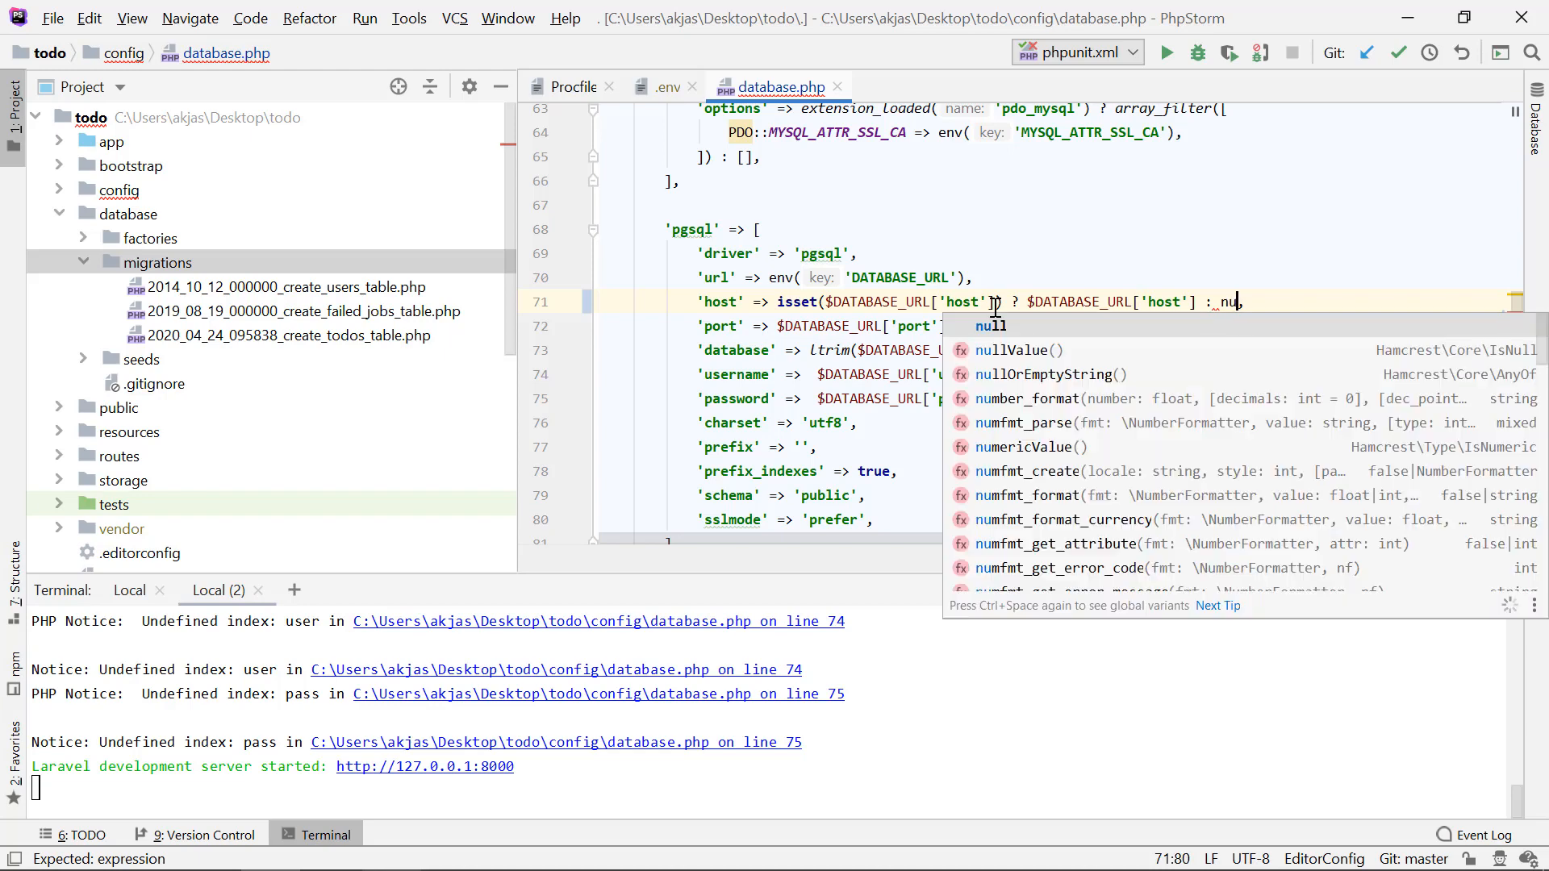
pyautogui.write('ll')
pyautogui.press('Return')
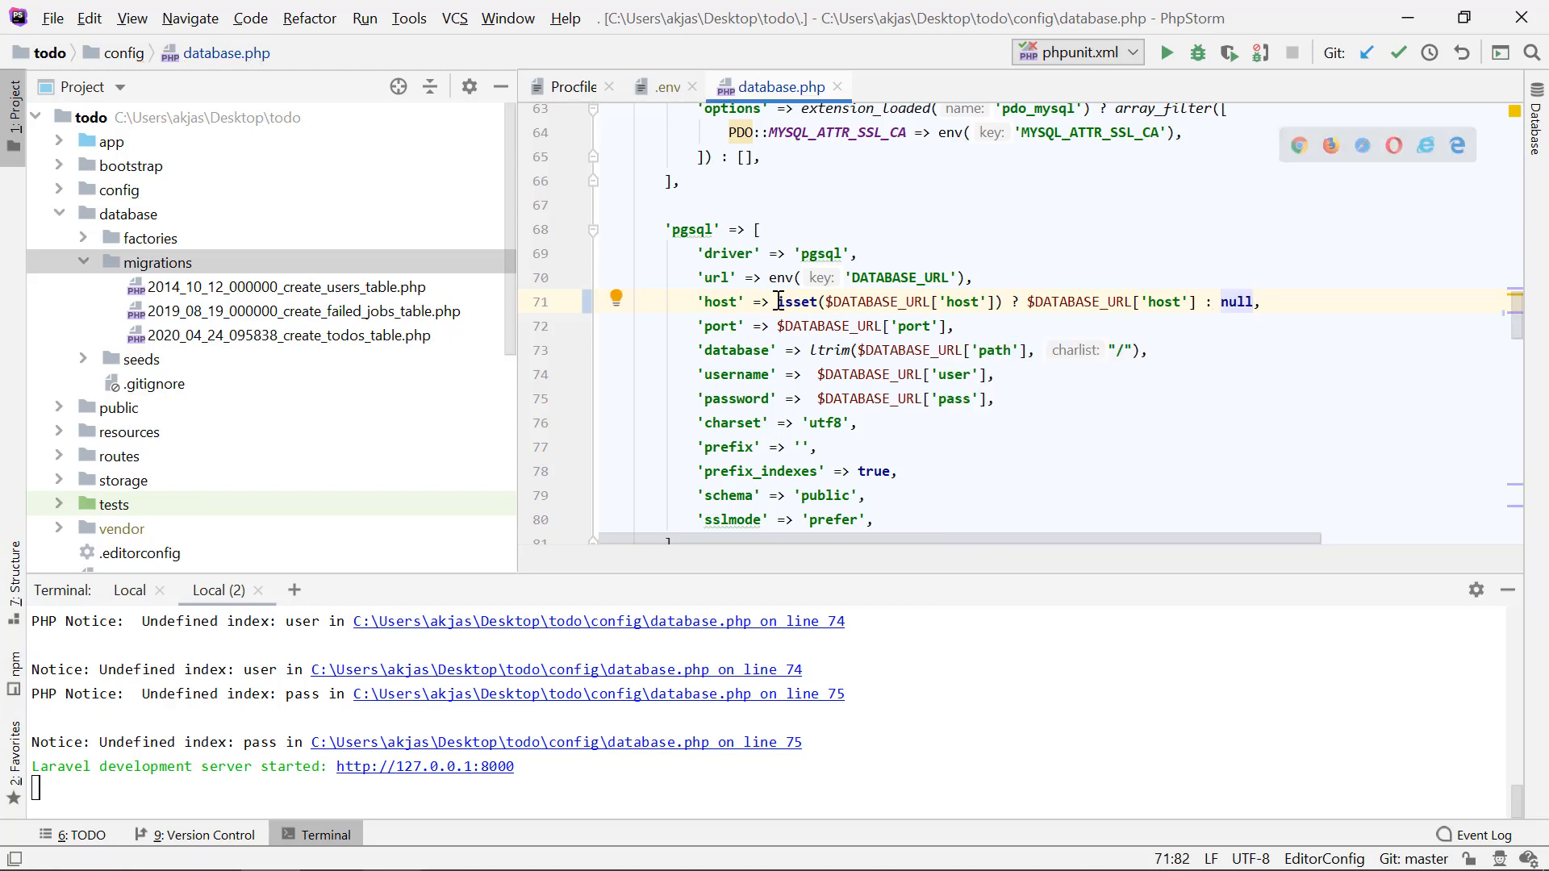
# Step: Copy the host line's isset() check to the front of the pgsql port value and change its key to 'port'
pyautogui.moveTo(778, 303); pyautogui.dragTo(1003, 302)
pyautogui.hotkey('ctrl', 'c')
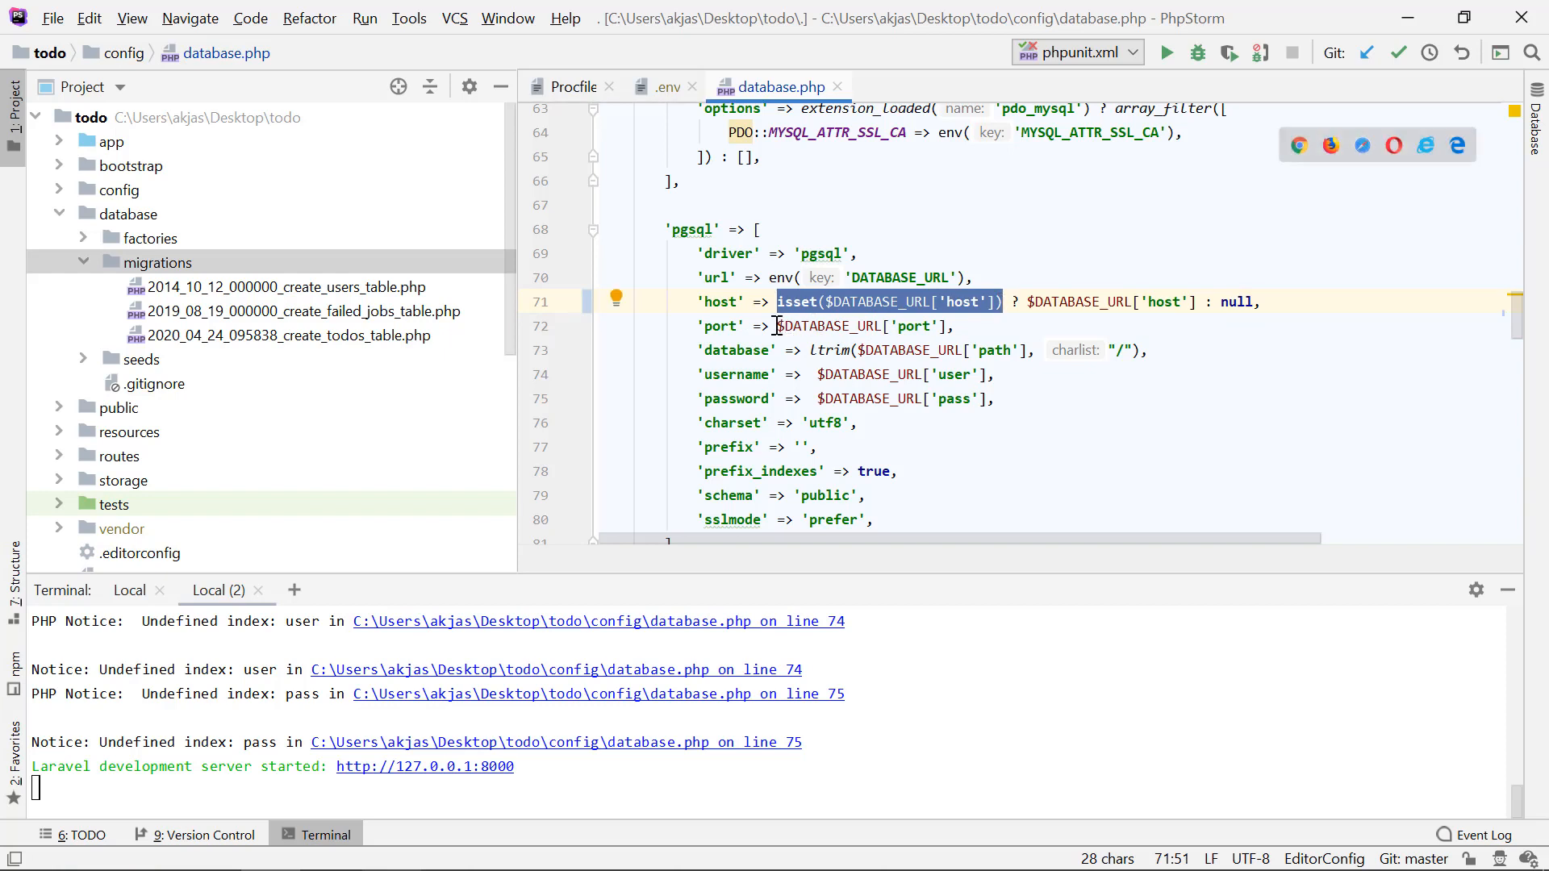
pyautogui.click(779, 326)
pyautogui.hotkey('ctrl', 'v')
pyautogui.doubleClick(962, 326)
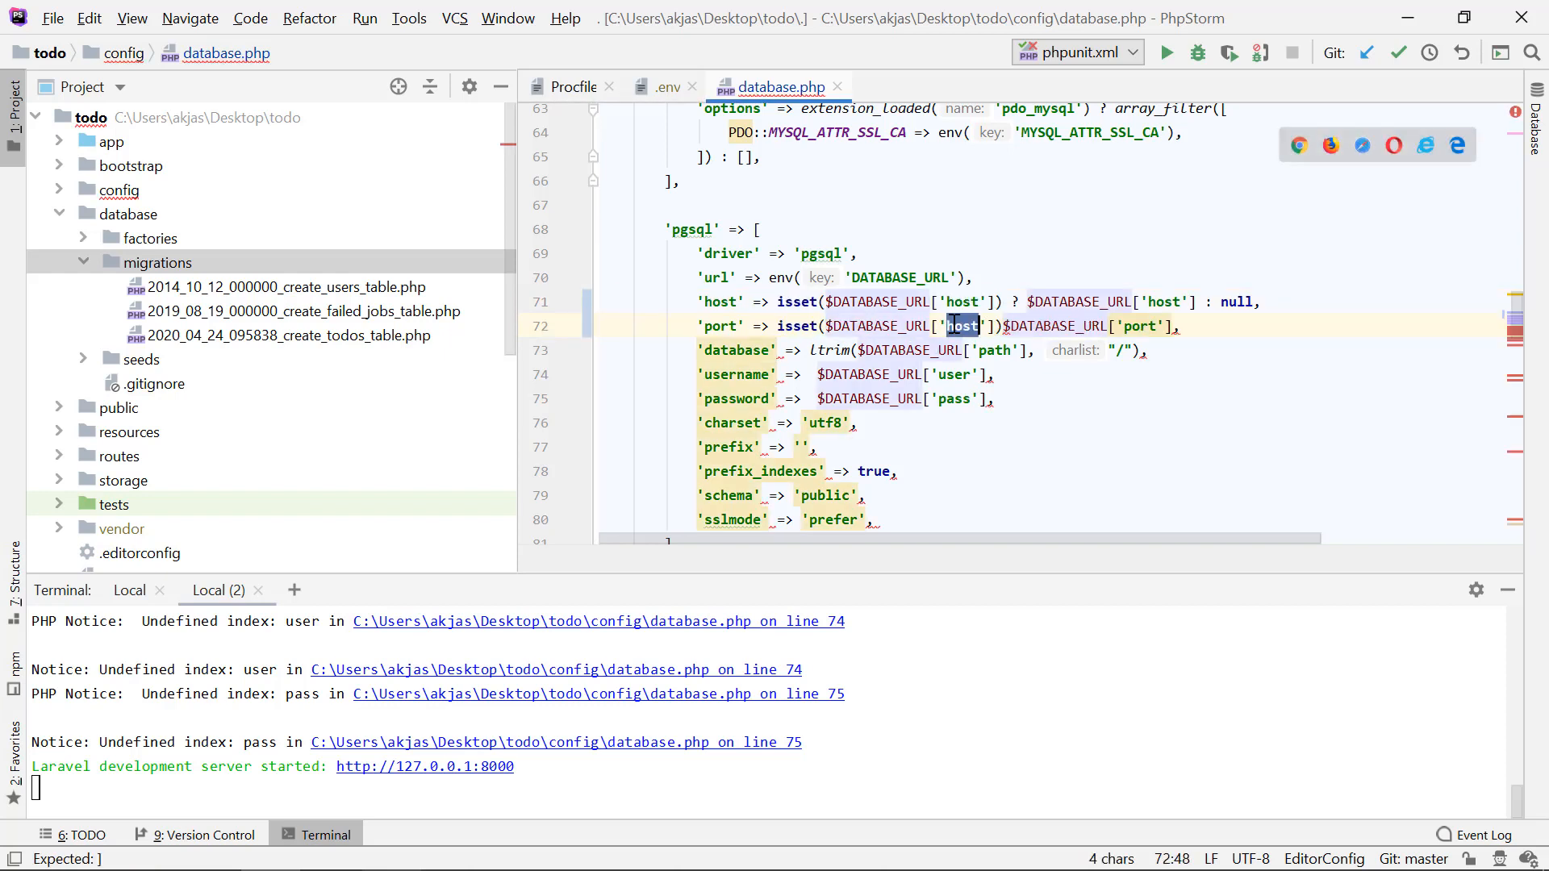
pyautogui.write('port')
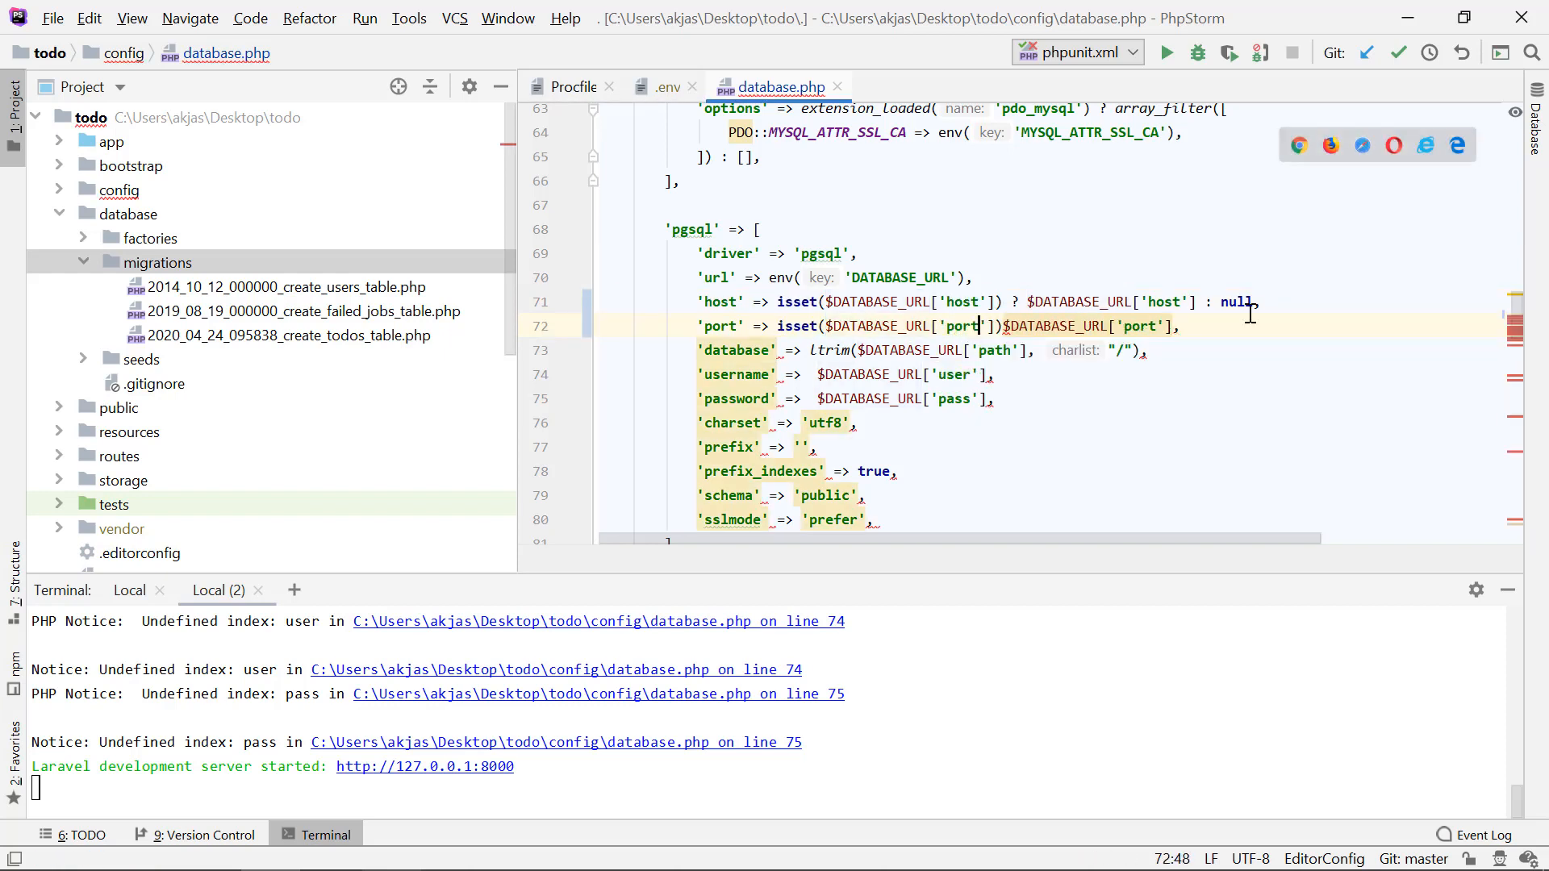
# Step: Complete the port line's ternary so it reads isset($DATABASE_URL['port']) ? $DATABASE_URL['port'] : null
pyautogui.press('Right')
pyautogui.press('Right')
pyautogui.press('Right')
pyautogui.write('?')
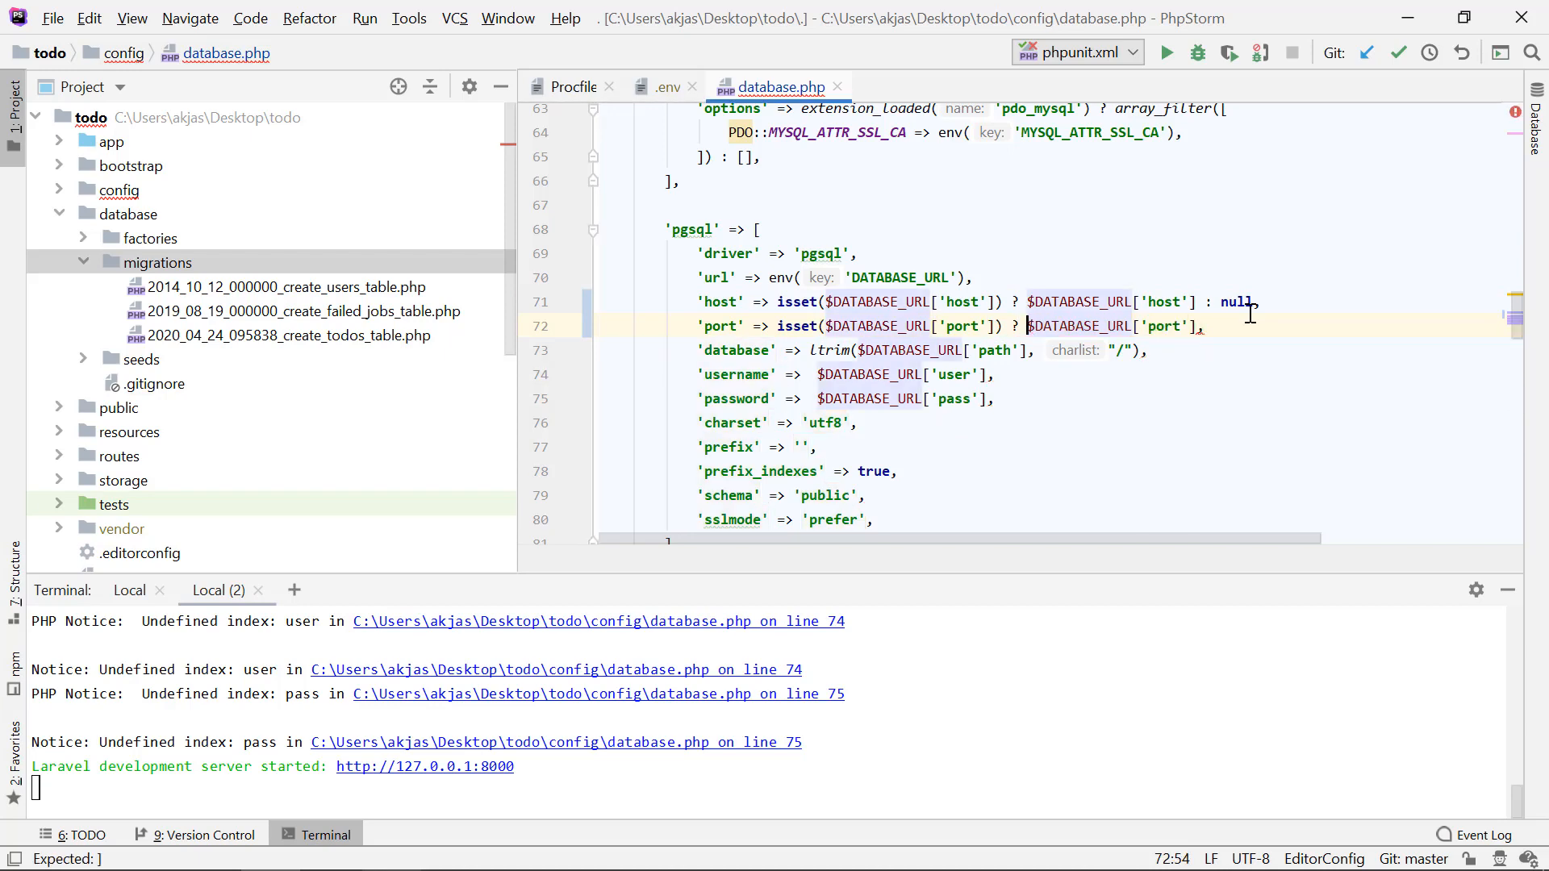
pyautogui.click(1196, 326)
pyautogui.write(': null')
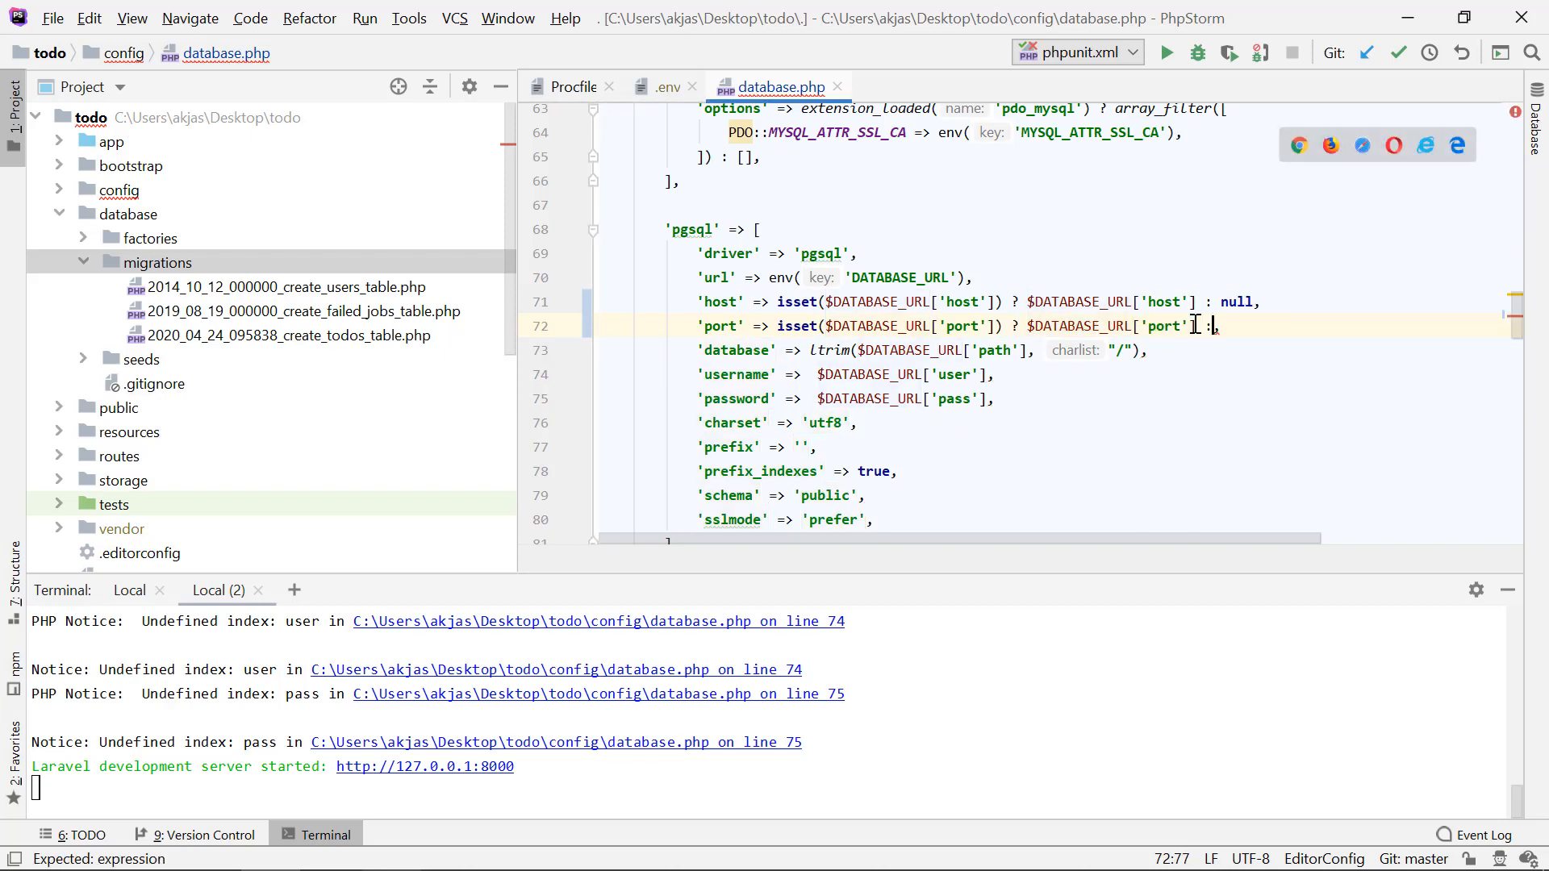
# Step: Guard the pgsql database value with isset($DATABASE_URL['path']) ? before the ltrim call and : null after it
pyautogui.click(875, 304)
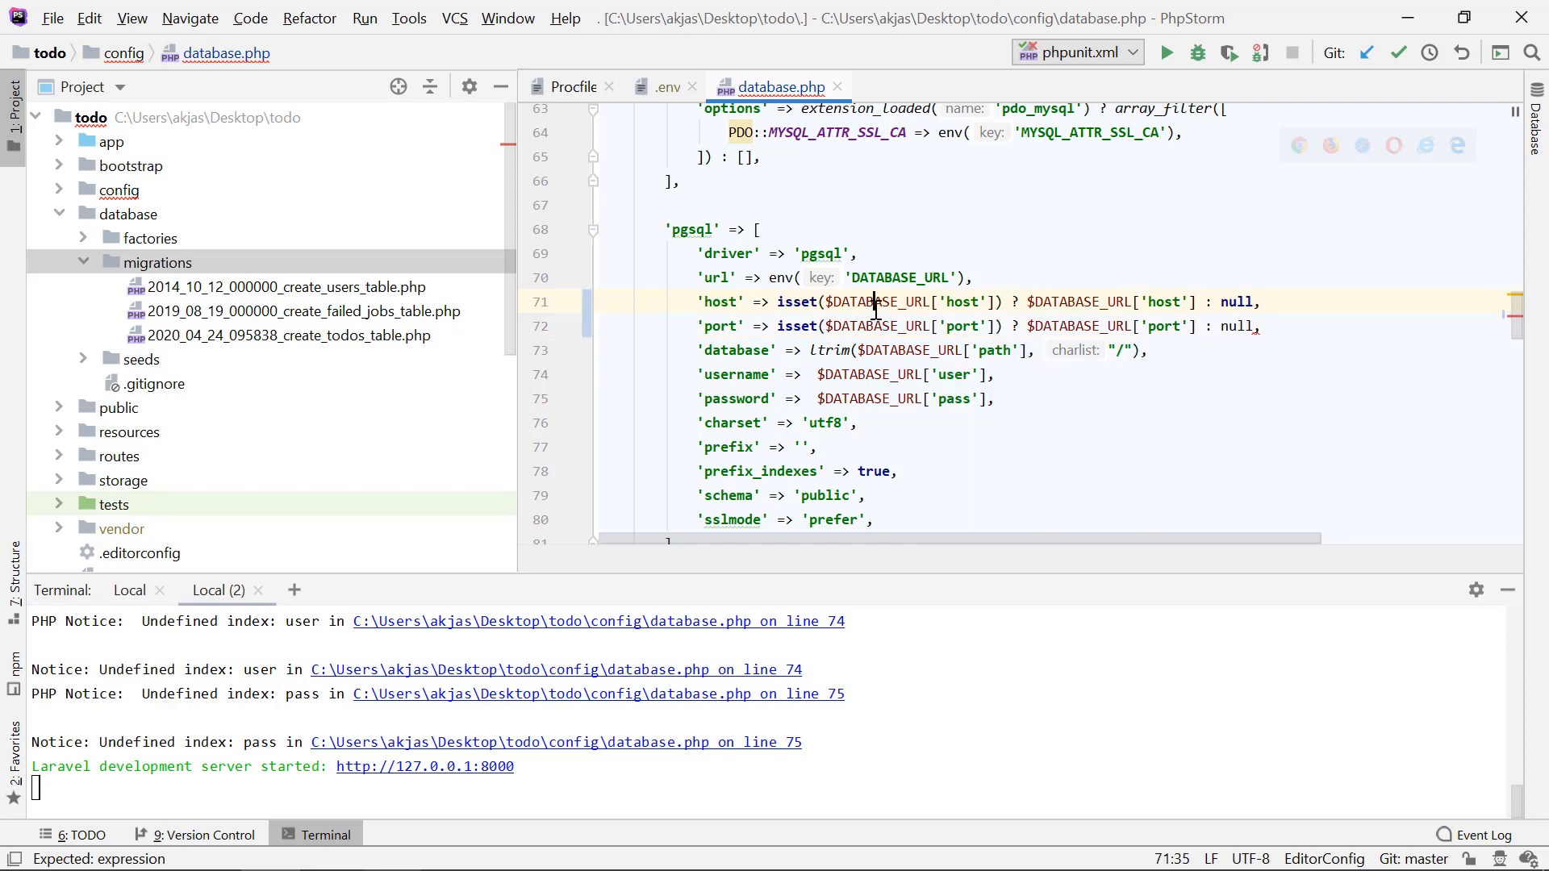
pyautogui.click(811, 350)
pyautogui.write("isset($DATABASE_URL['p")
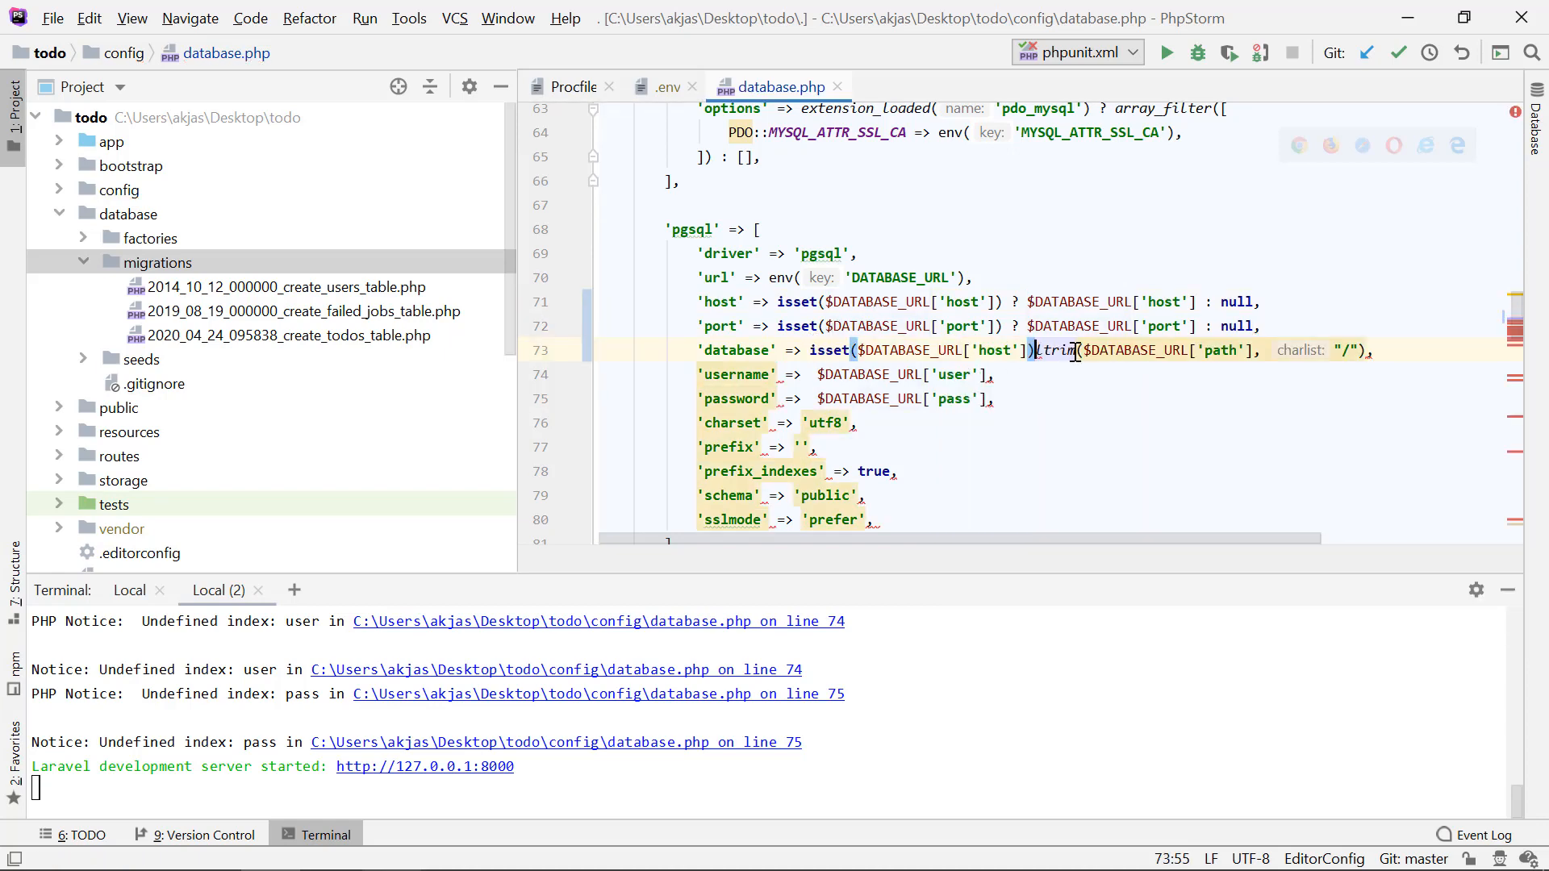
pyautogui.write("ath']) ?")
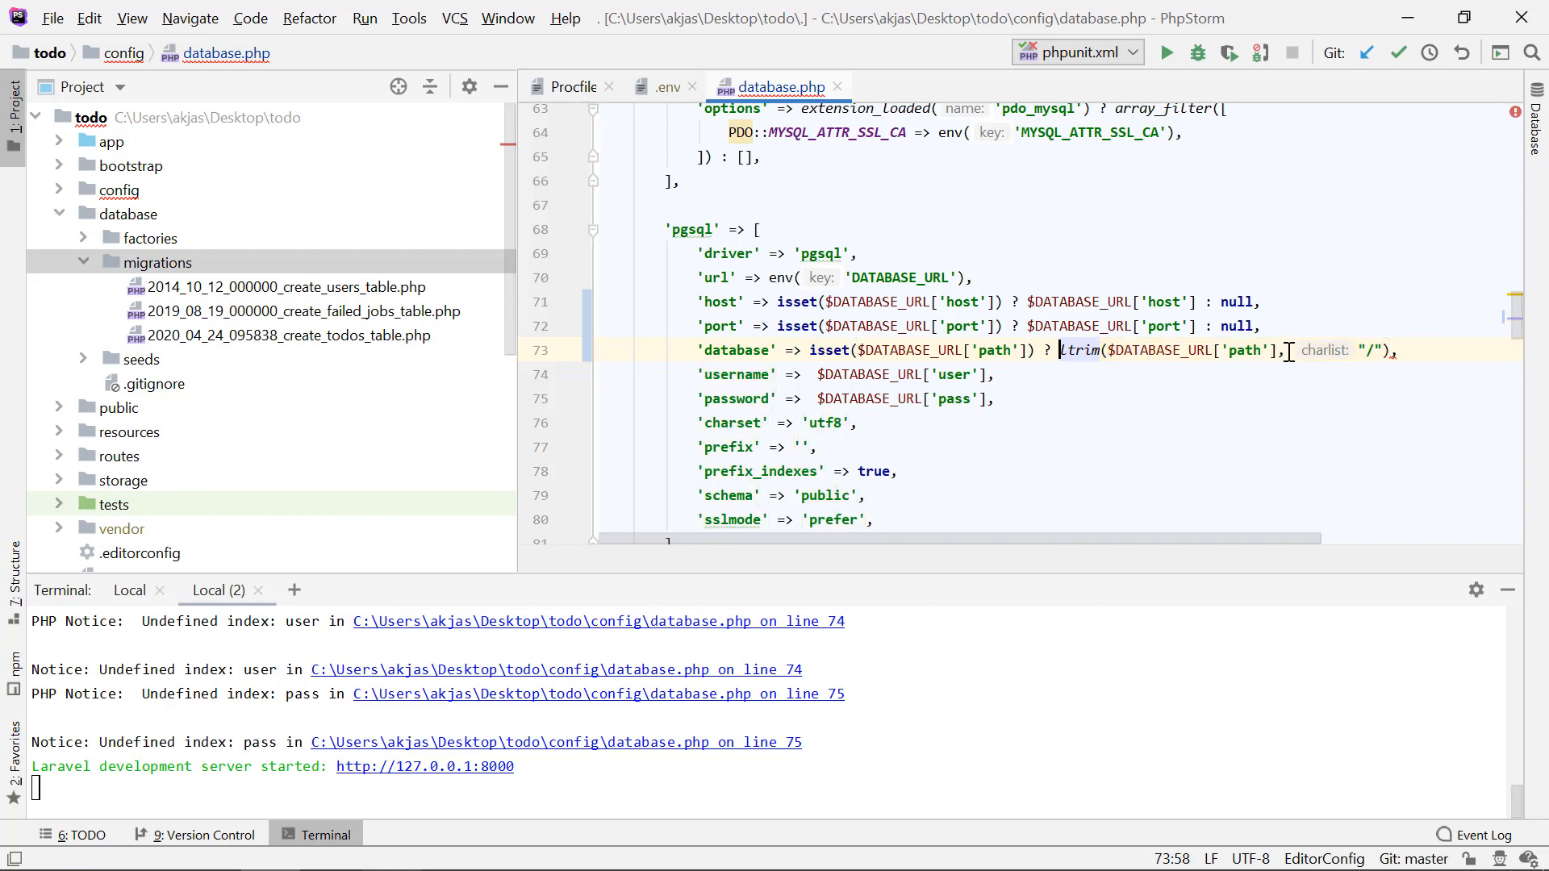
pyautogui.click(1393, 354)
pyautogui.write(': null')
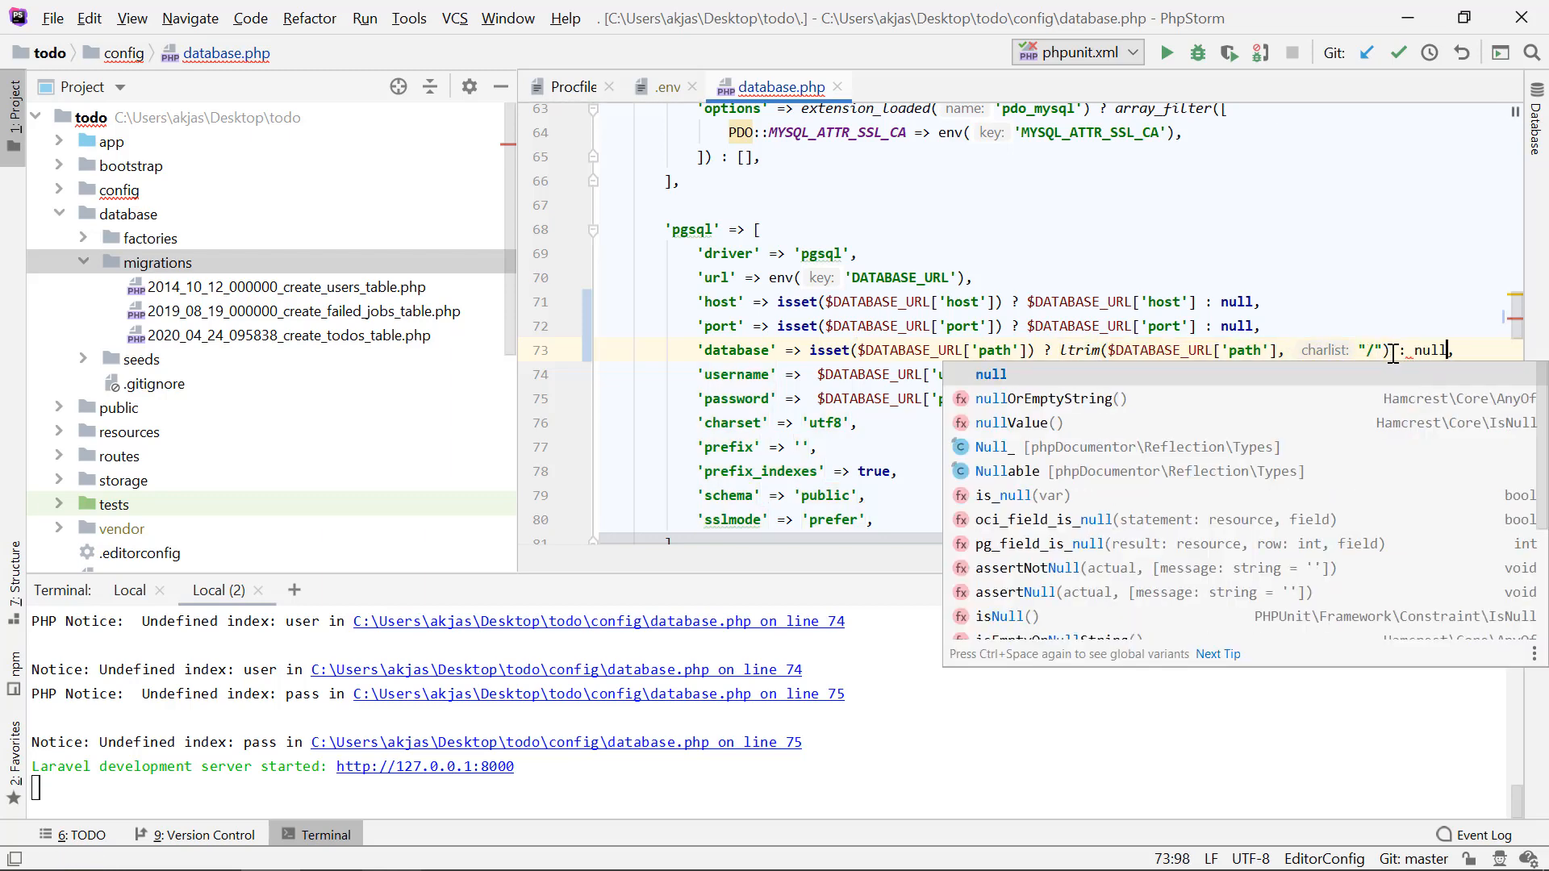
pyautogui.click(1014, 283)
# Step: Guard the pgsql username and password values with isset() ternaries on the 'user' and 'pass' keys, each falling back to null
pyautogui.moveTo(811, 354); pyautogui.dragTo(1037, 354)
pyautogui.click(818, 372)
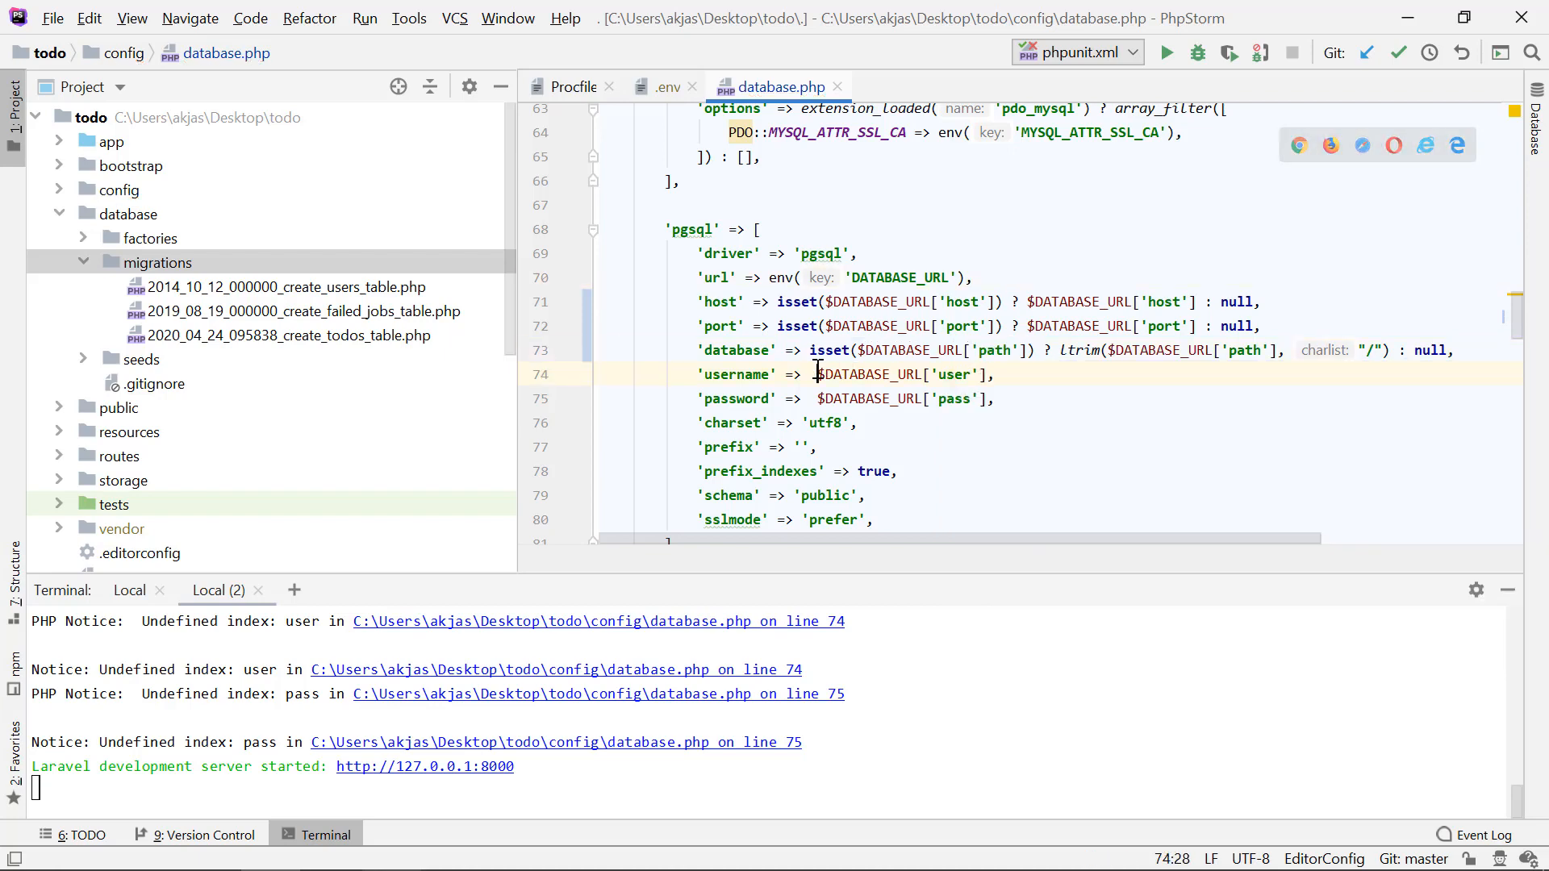
pyautogui.hotkey('ctrl', 'v')
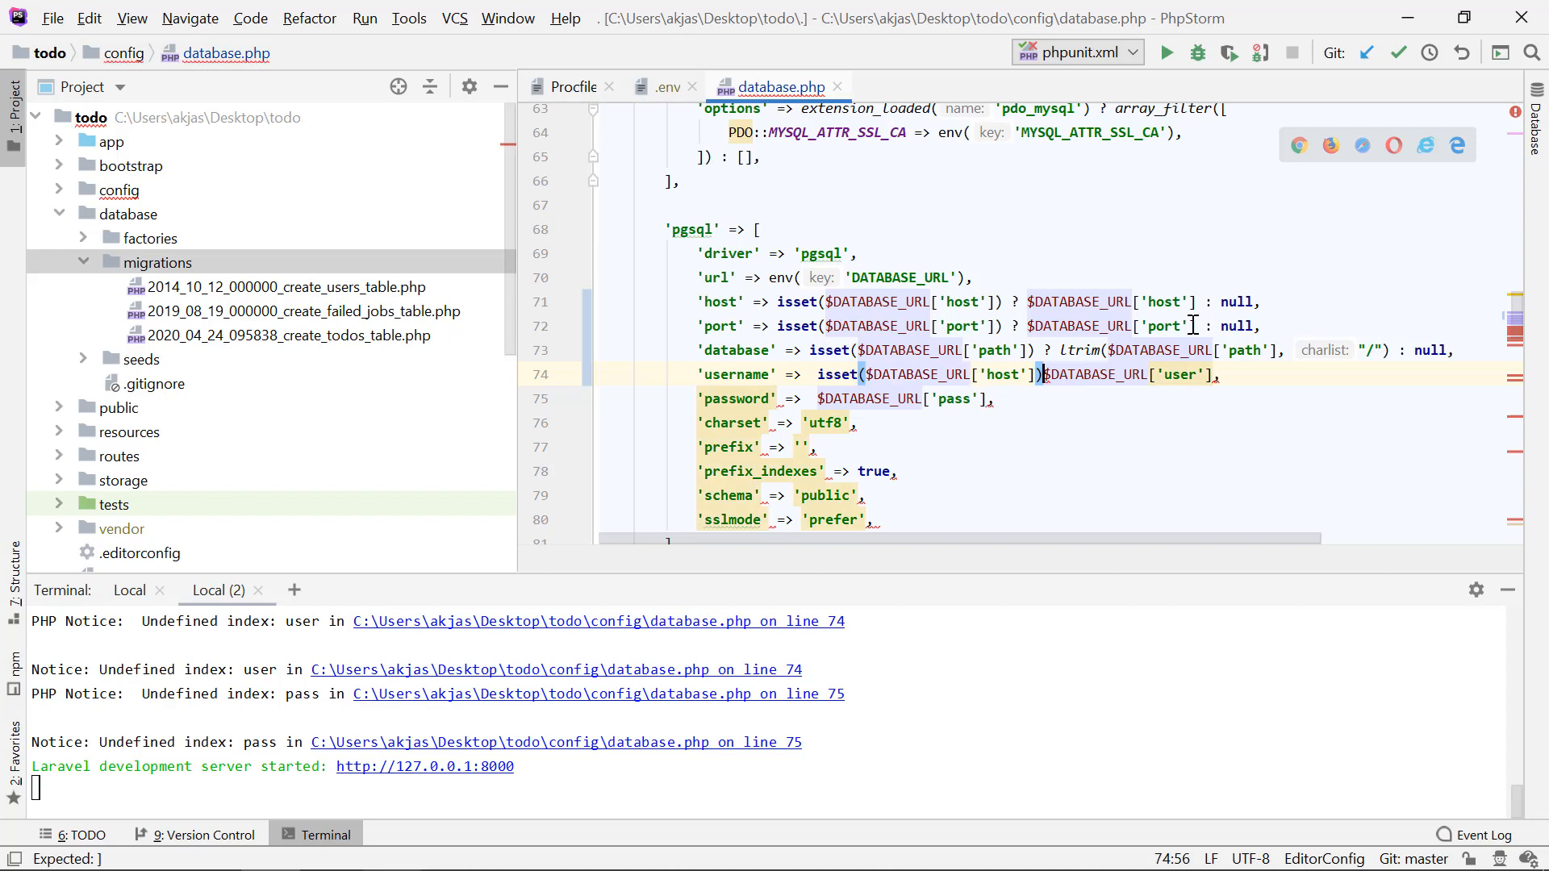
pyautogui.write('?')
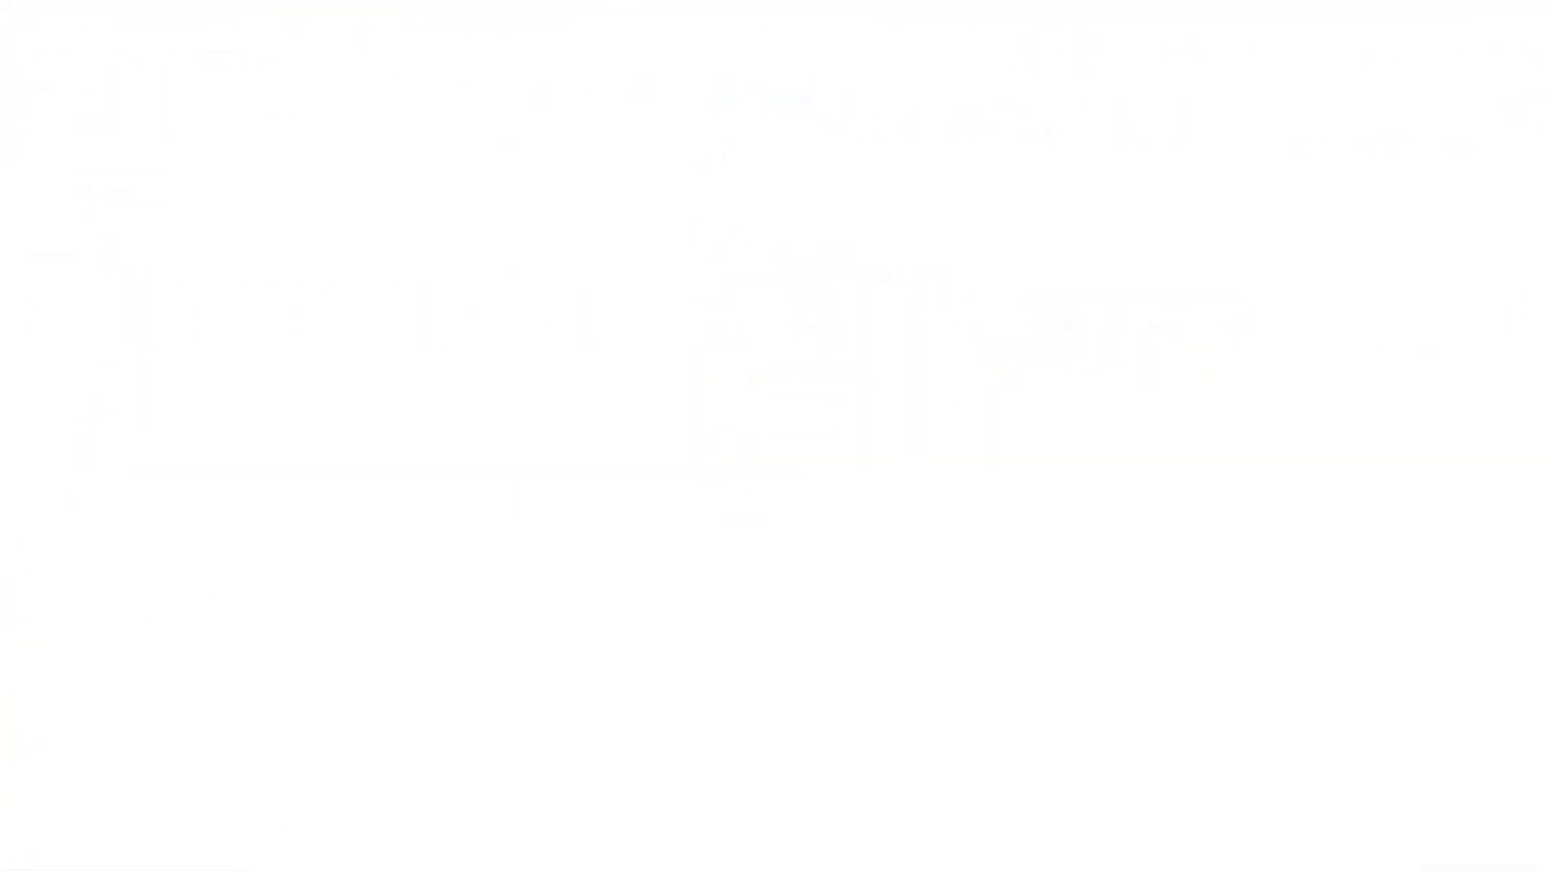
pyautogui.write("password' =>  isset($DATABASE_URL['pass']) ? $DATABASE_URL['pass'] : null,")
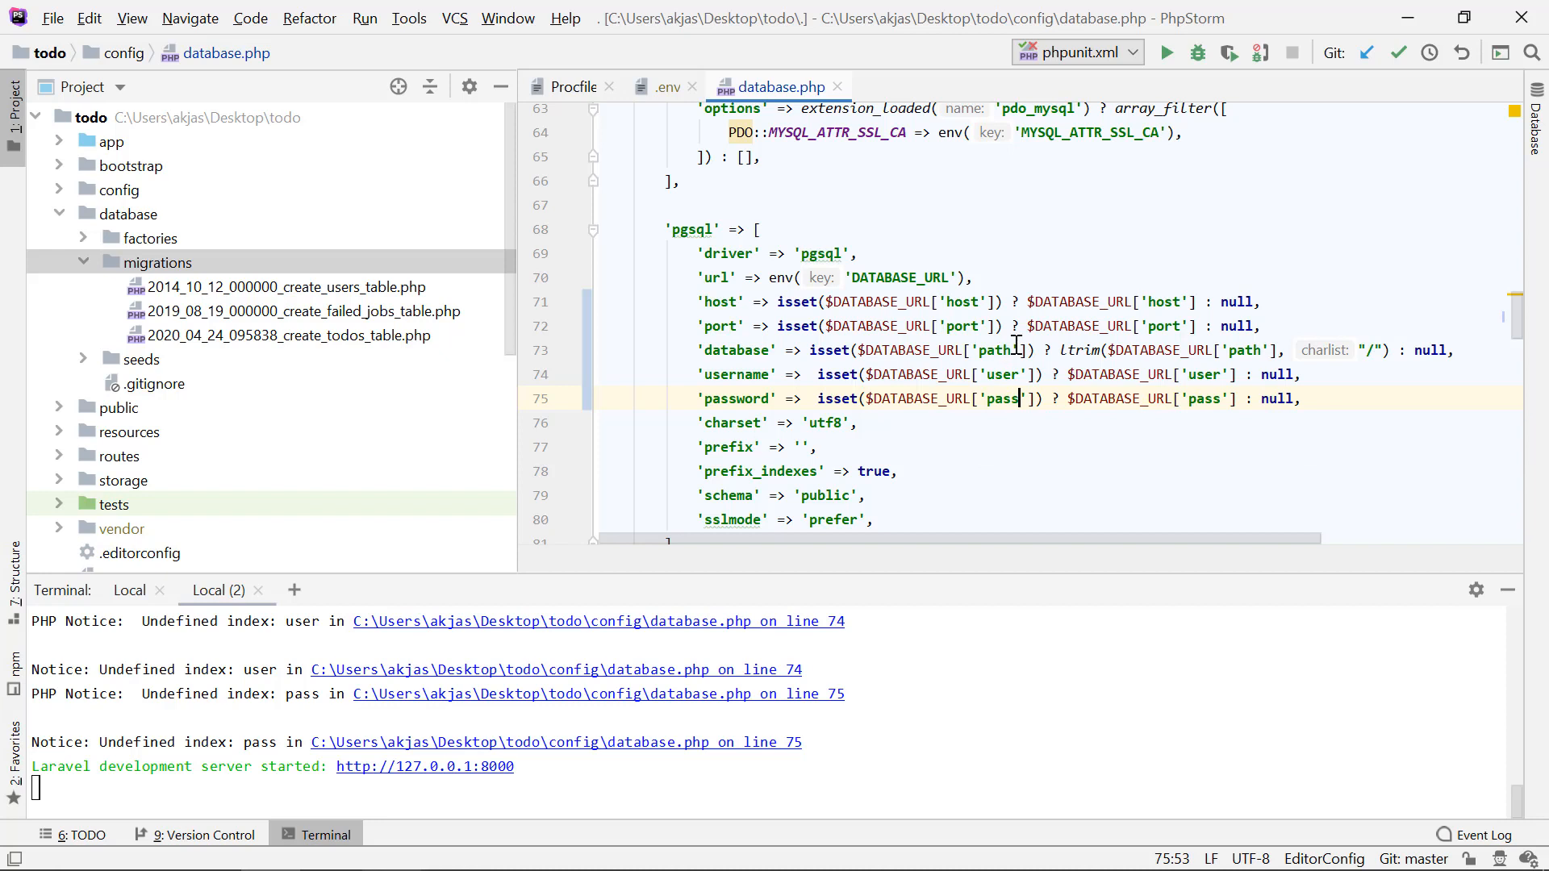
pyautogui.click(1016, 349)
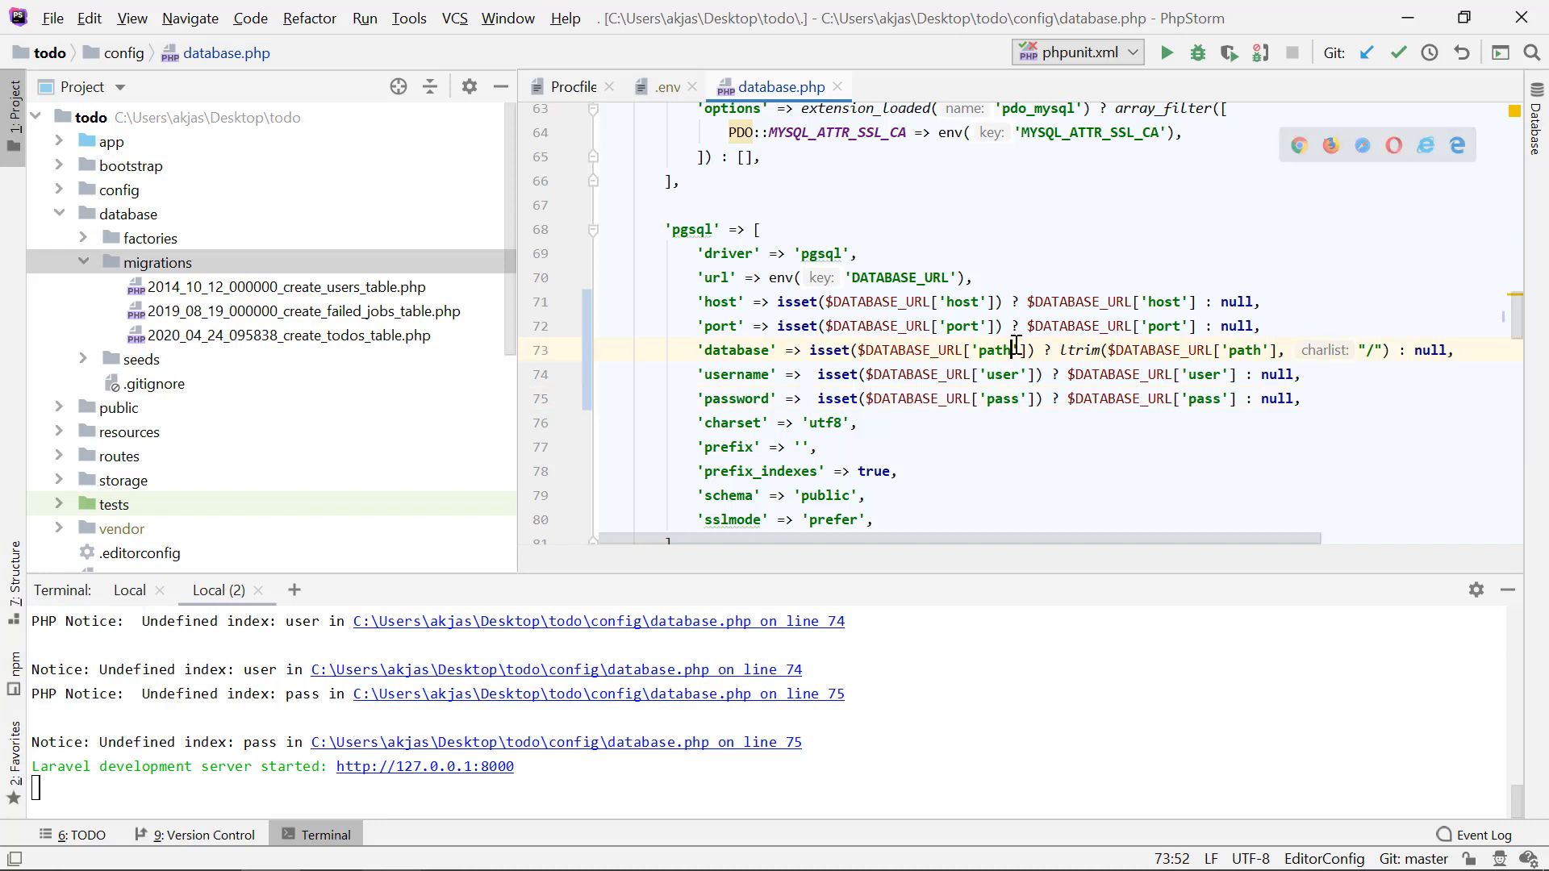
# Step: Stop the running development server in the terminal and restart it with php artisan serve
pyautogui.click(1001, 767)
pyautogui.hotkey('ctrl', 'c')
pyautogui.press('Up')
pyautogui.press('Up')
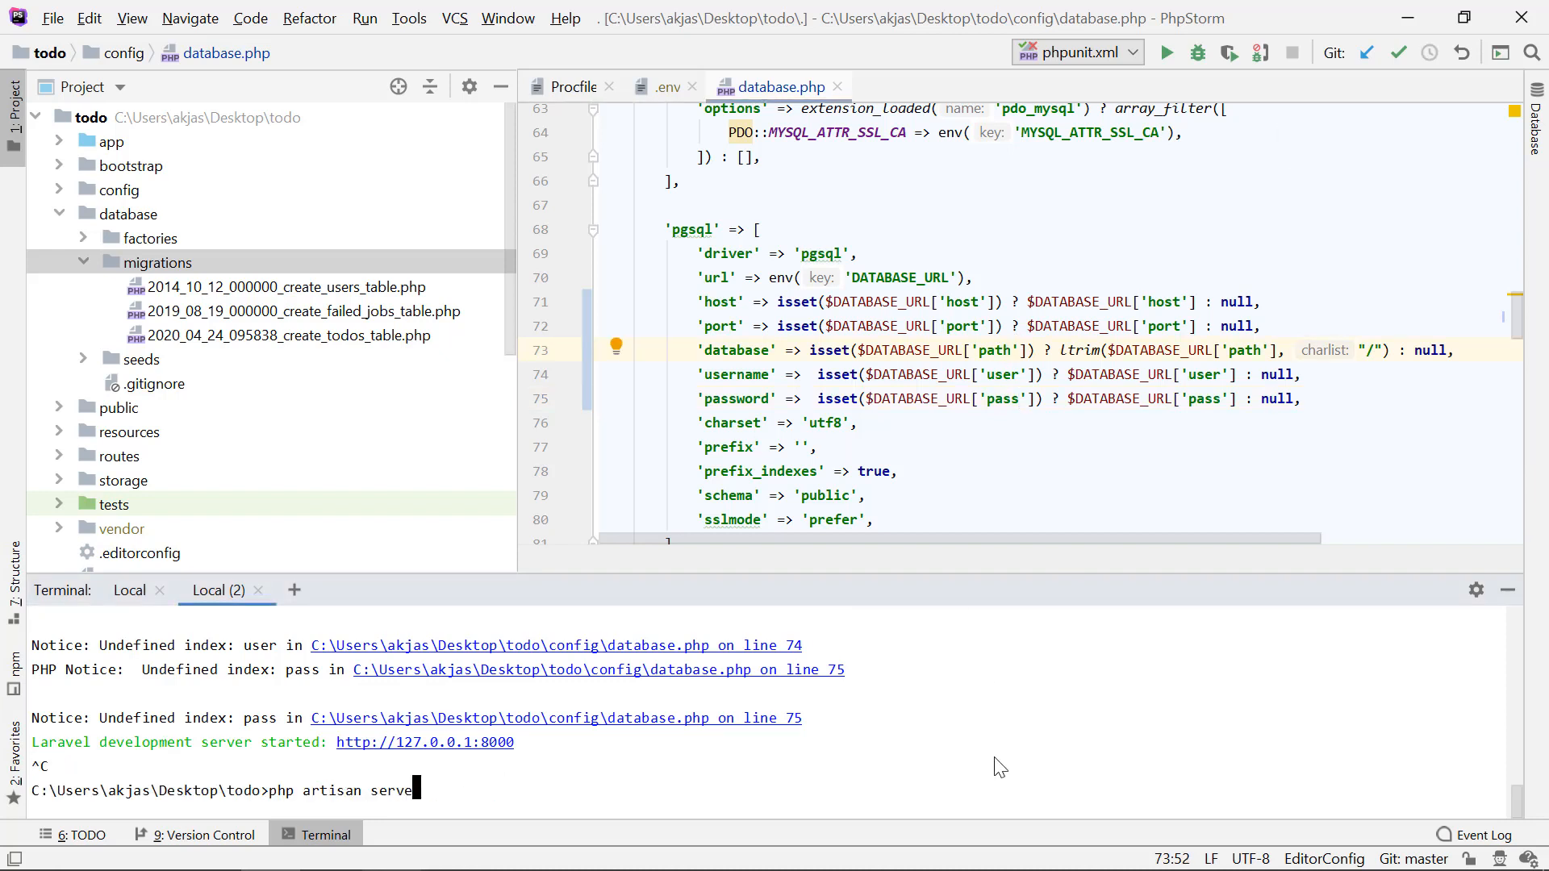
pyautogui.press('Return')
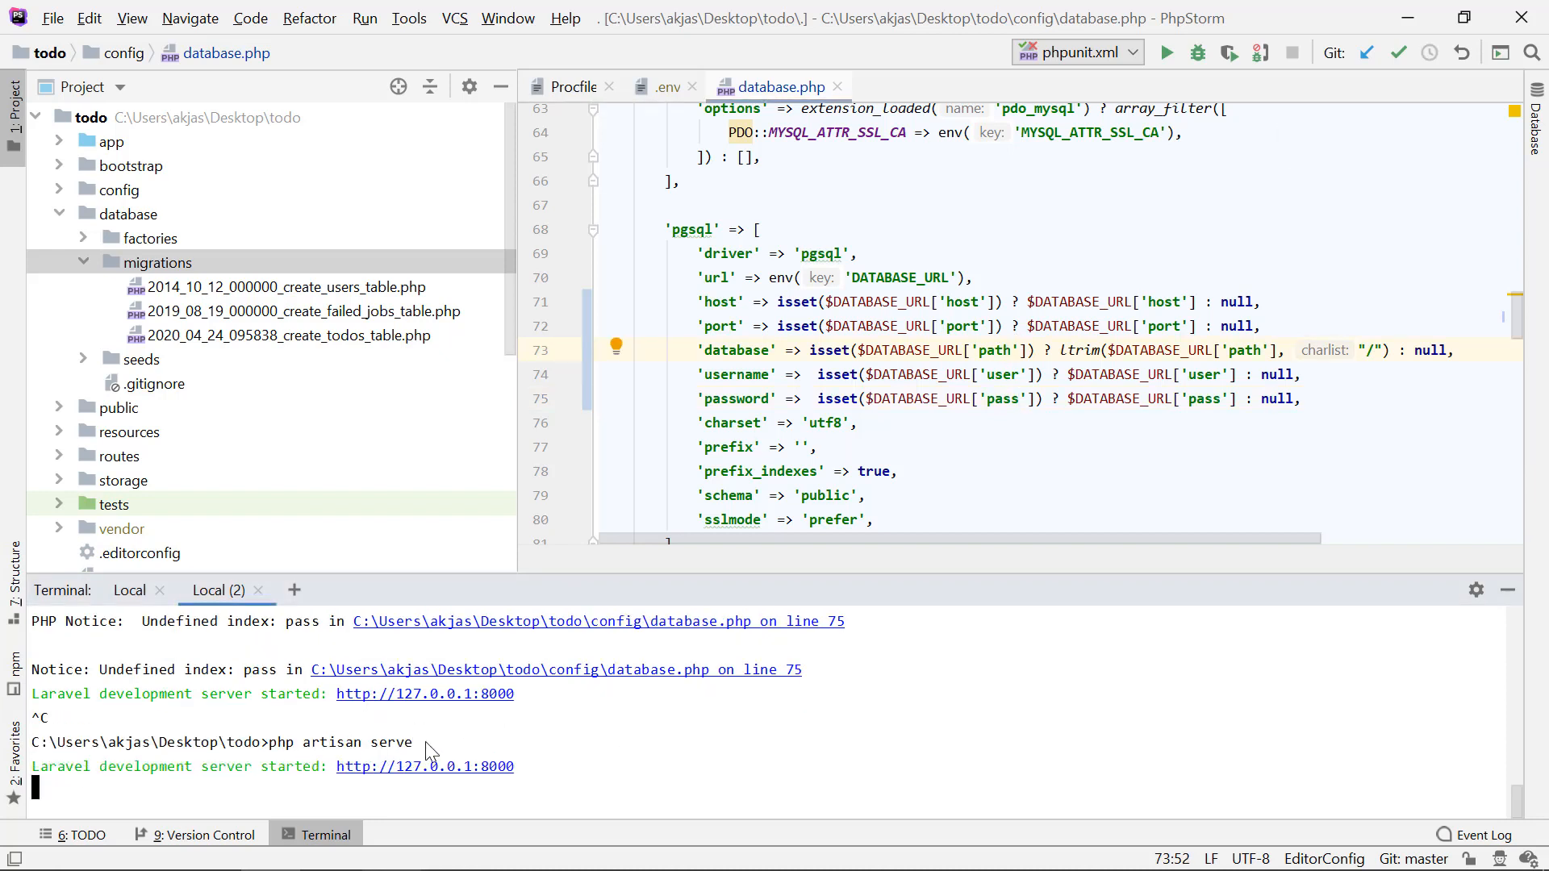
pyautogui.moveTo(425, 742); pyautogui.dragTo(207, 772)
pyautogui.click(206, 772)
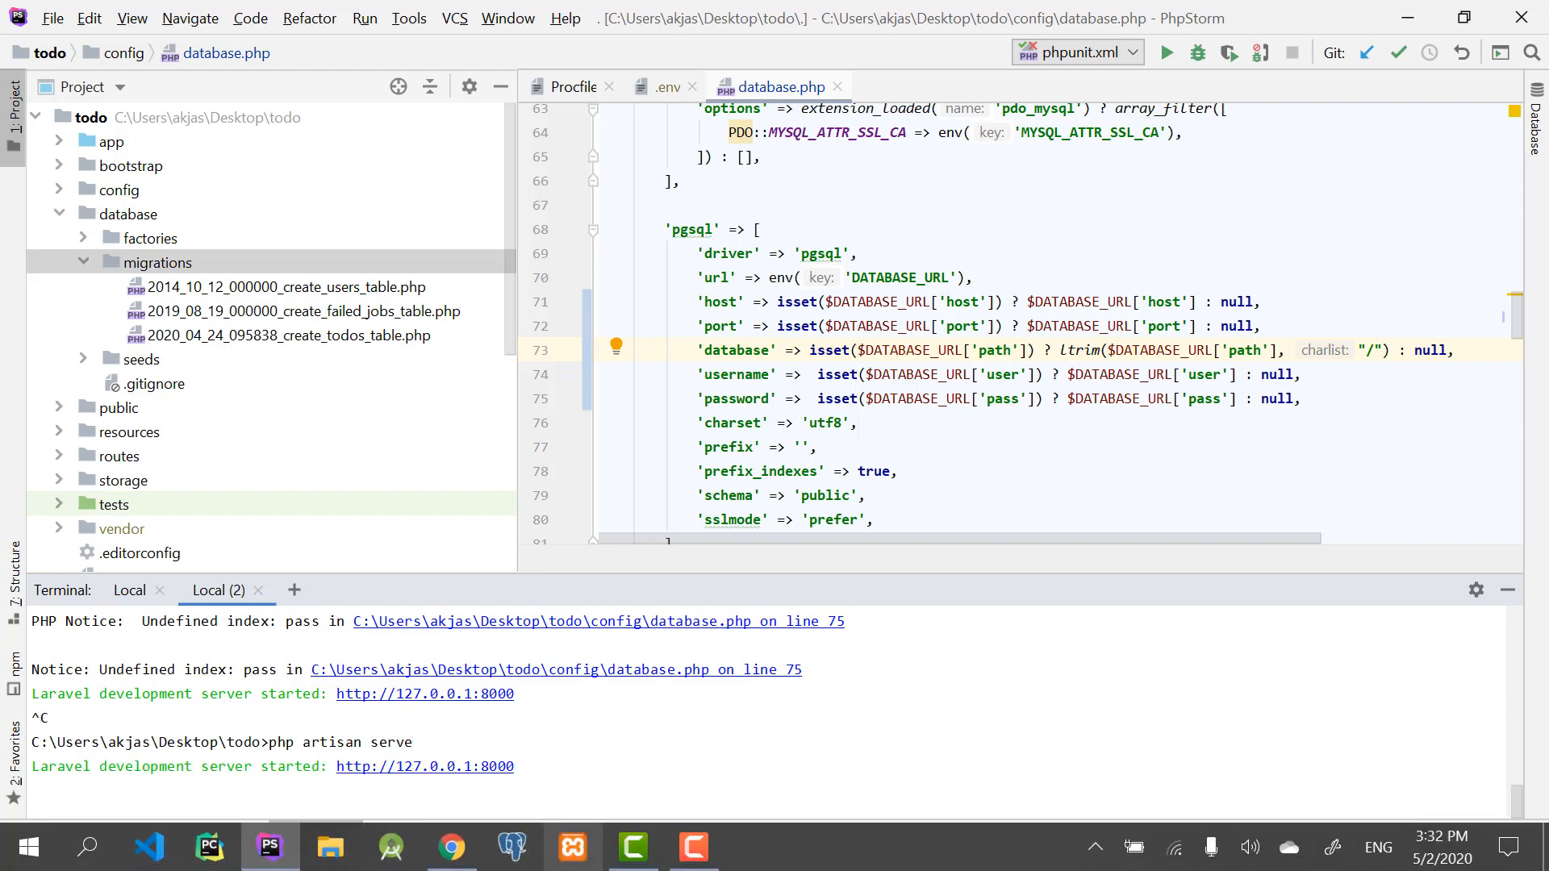
pyautogui.click(573, 847)
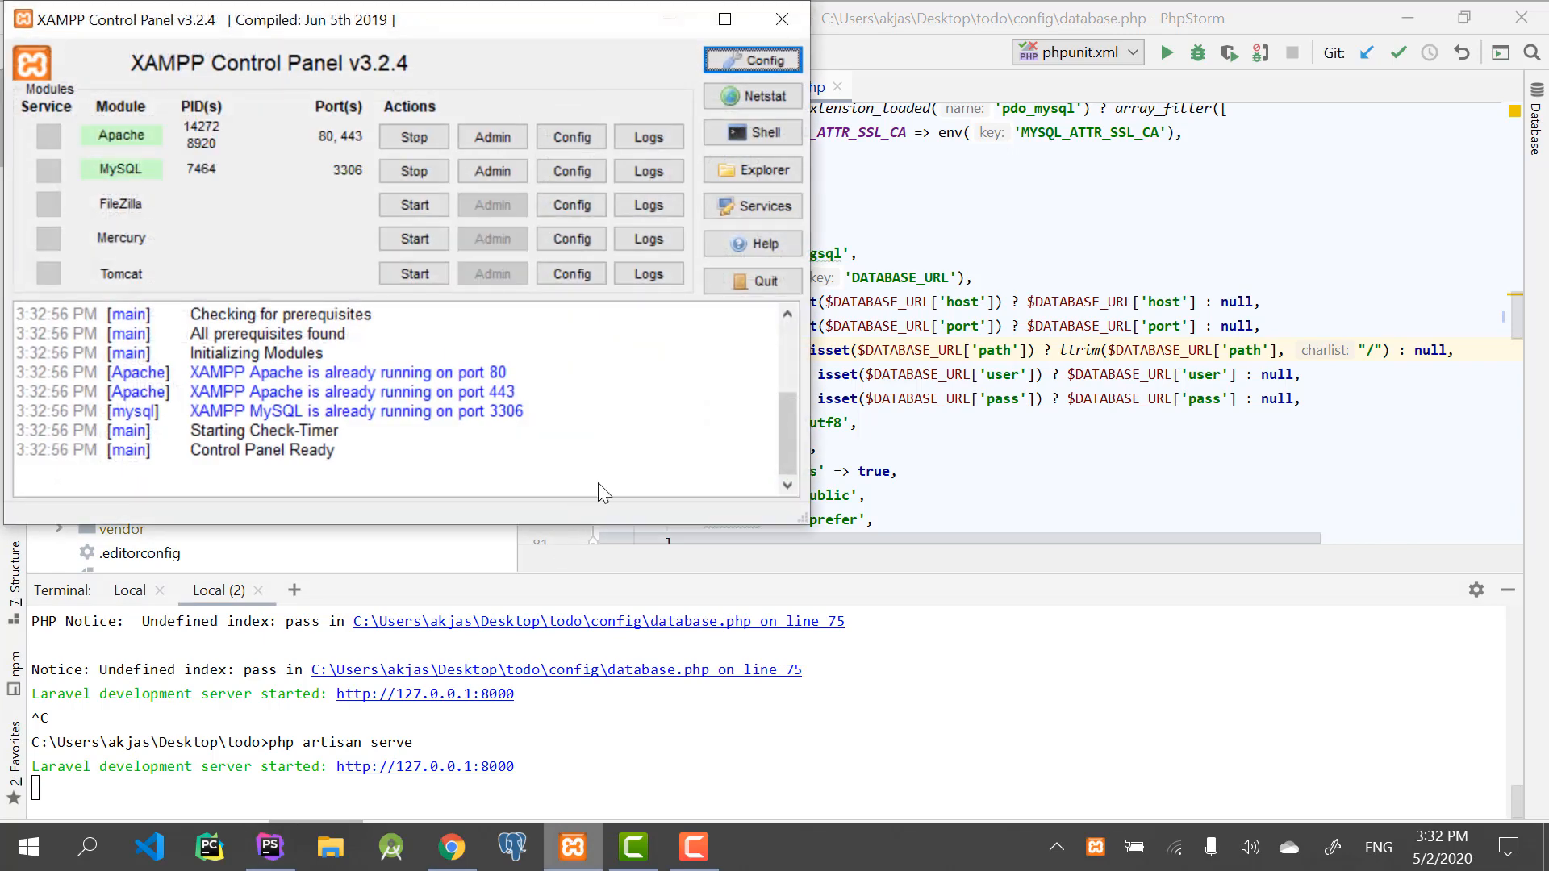
pyautogui.click(669, 18)
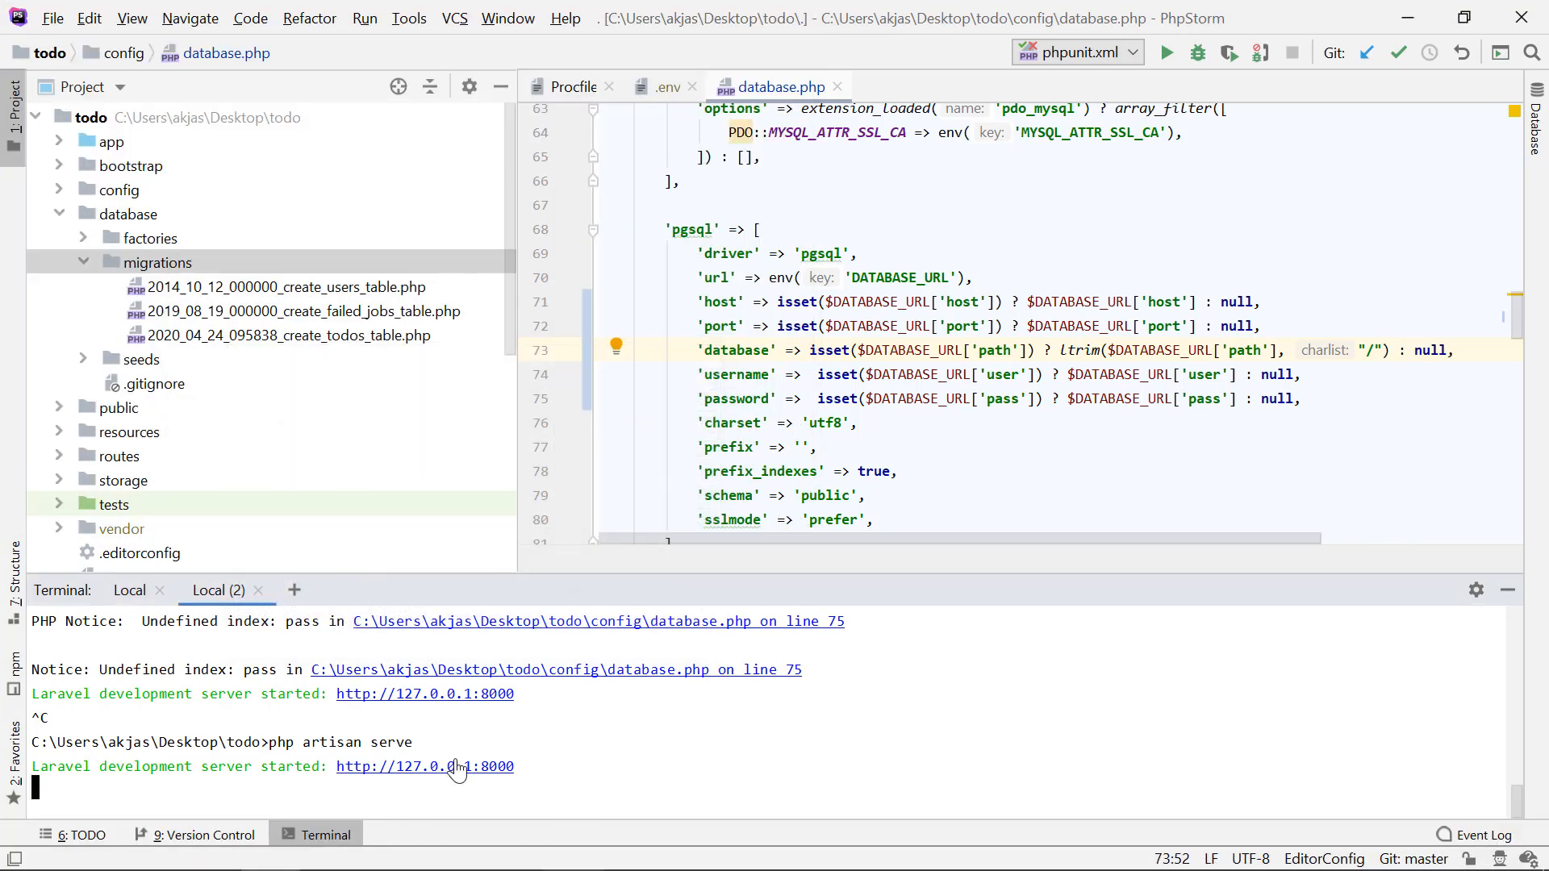
pyautogui.click(458, 766)
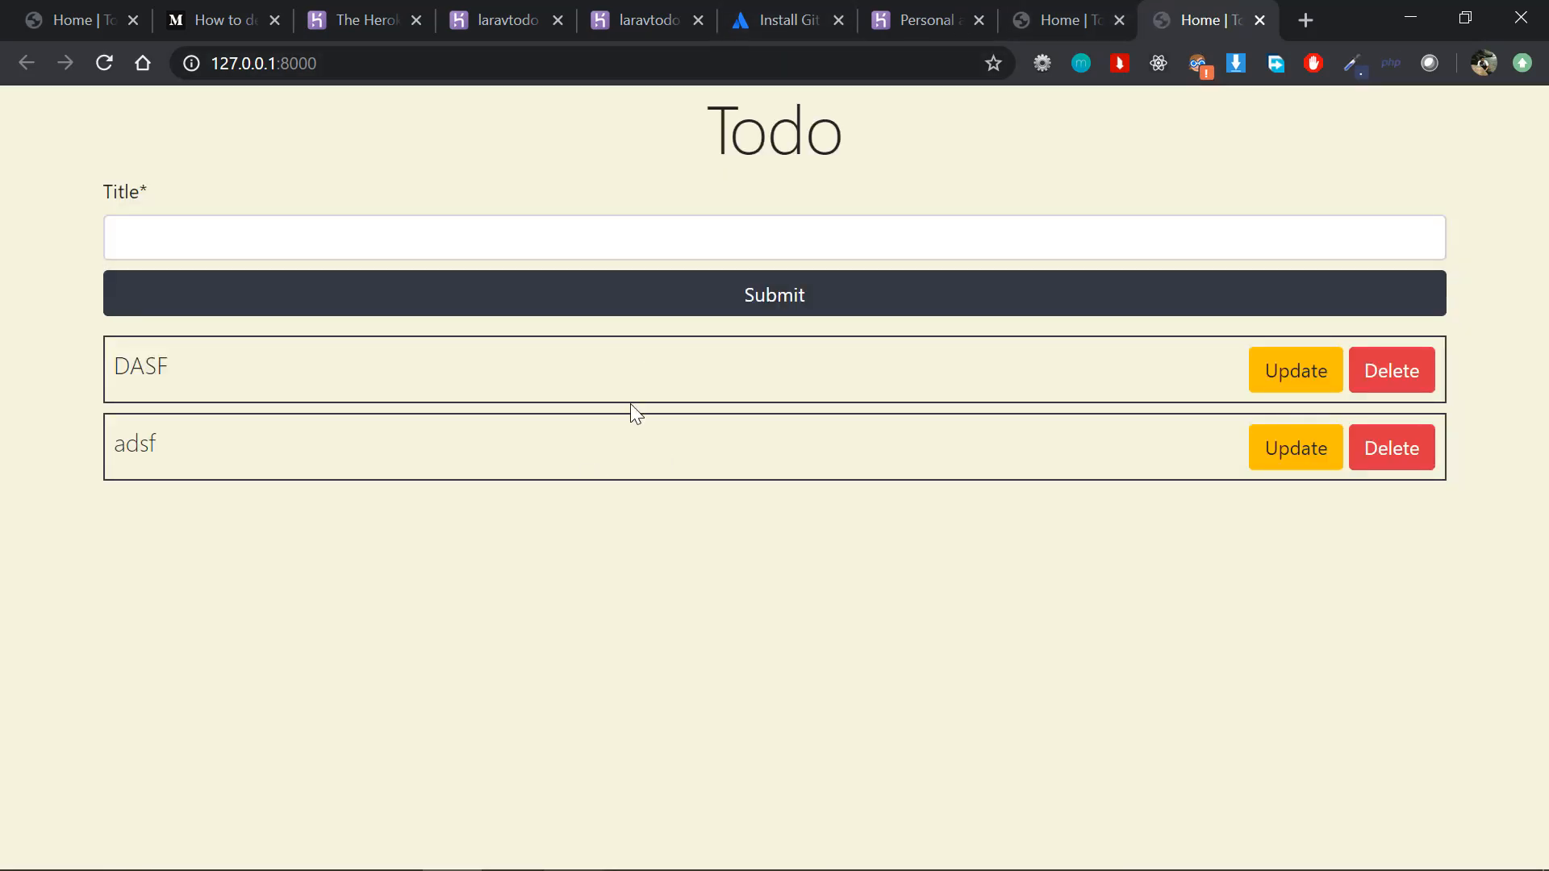
pyautogui.click(900, 246)
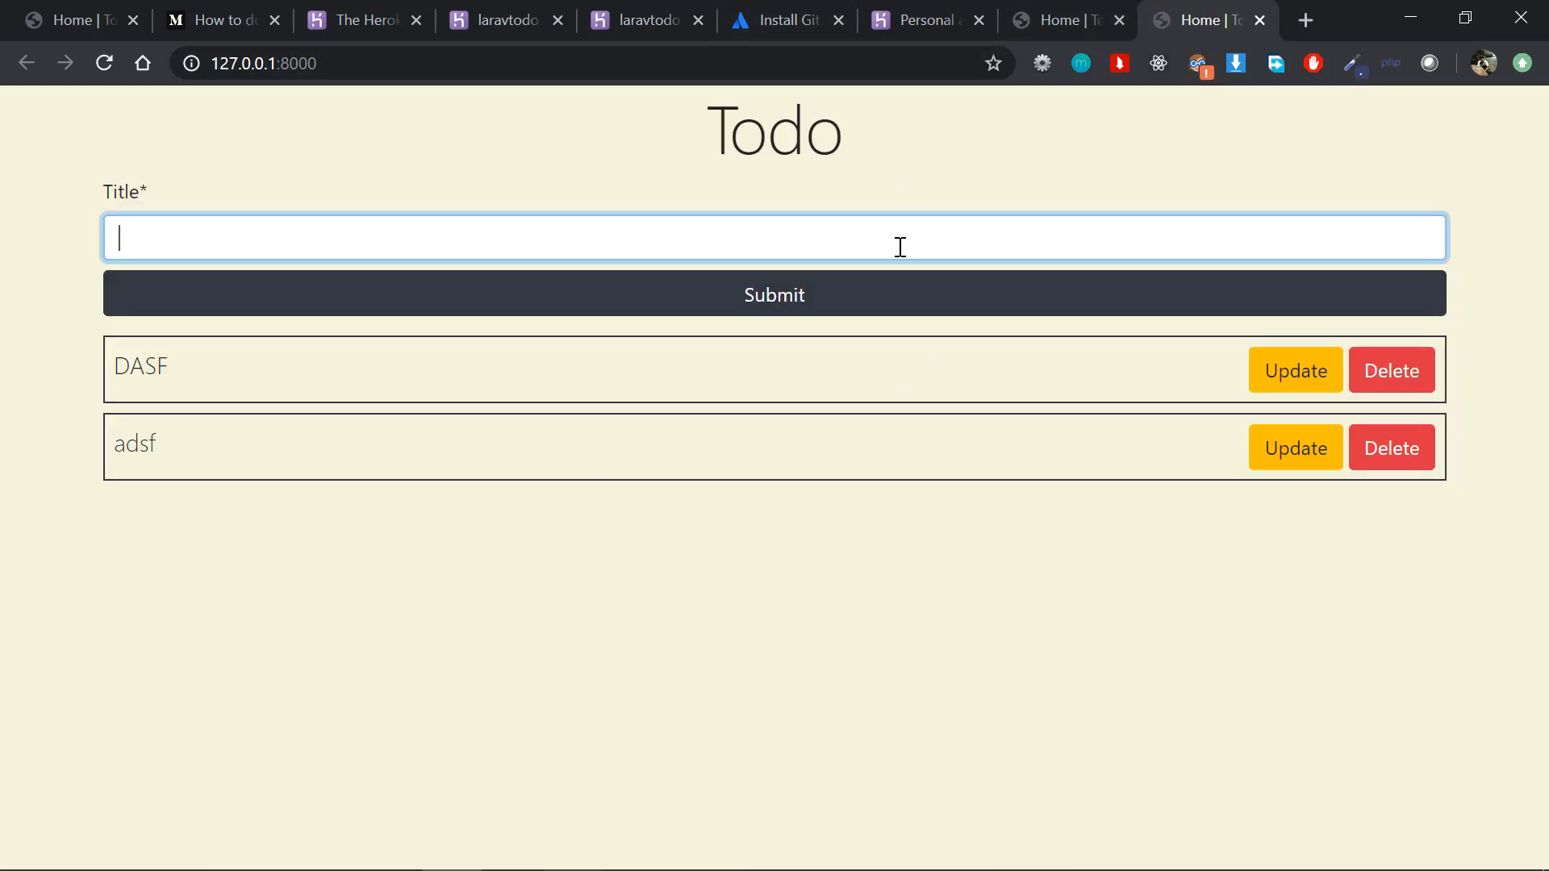
# Step: Return to PhpStorm and open style.css from the project's public/assets/css folder
pyautogui.hotkey('alt', 'Tab')
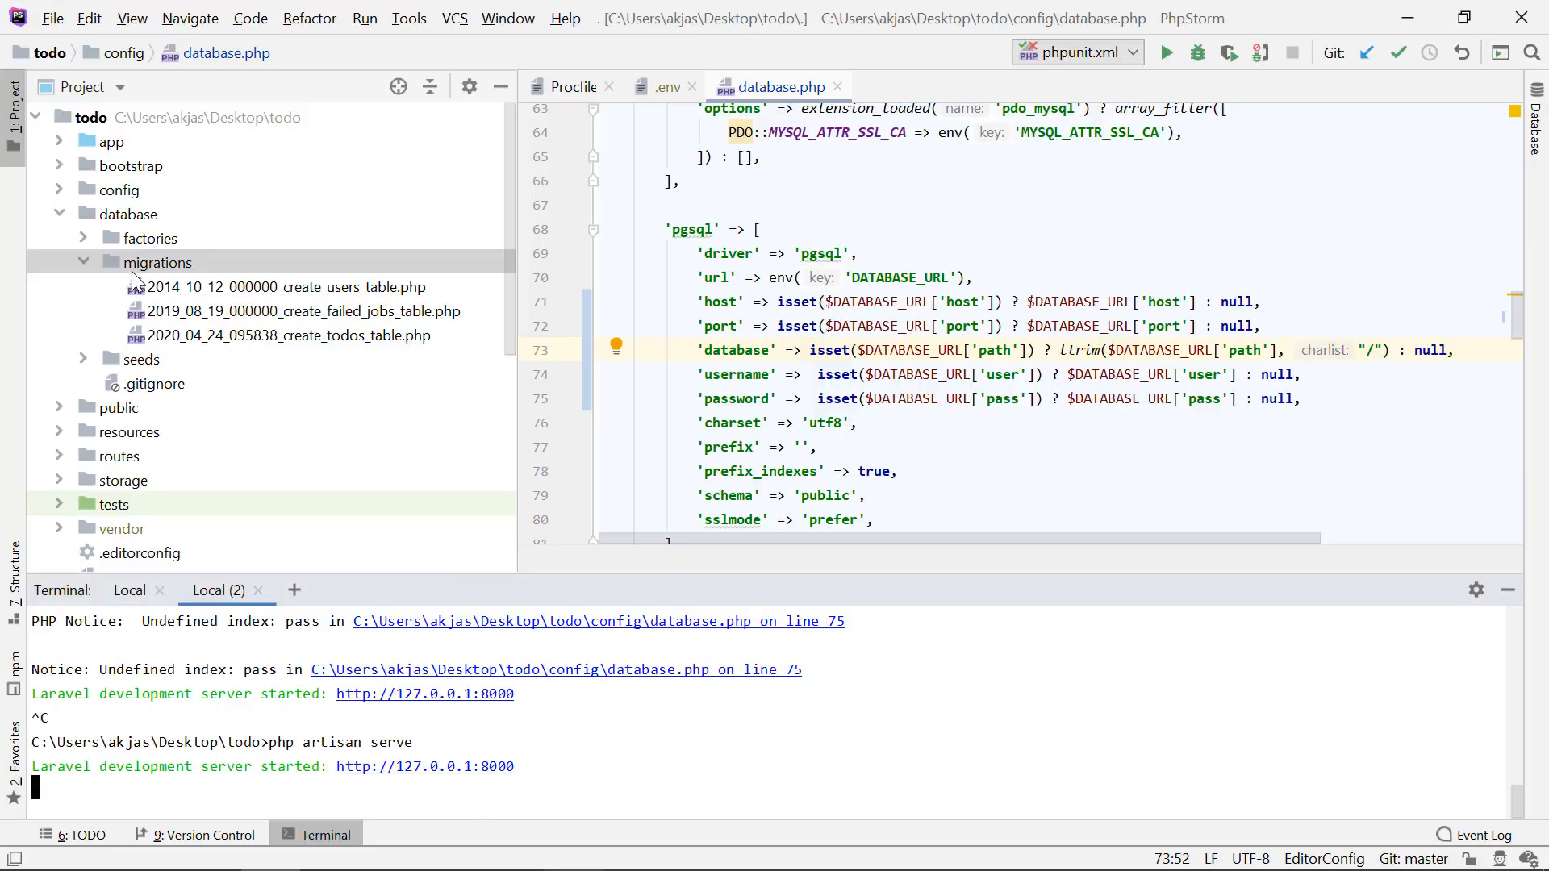
pyautogui.doubleClick(159, 264)
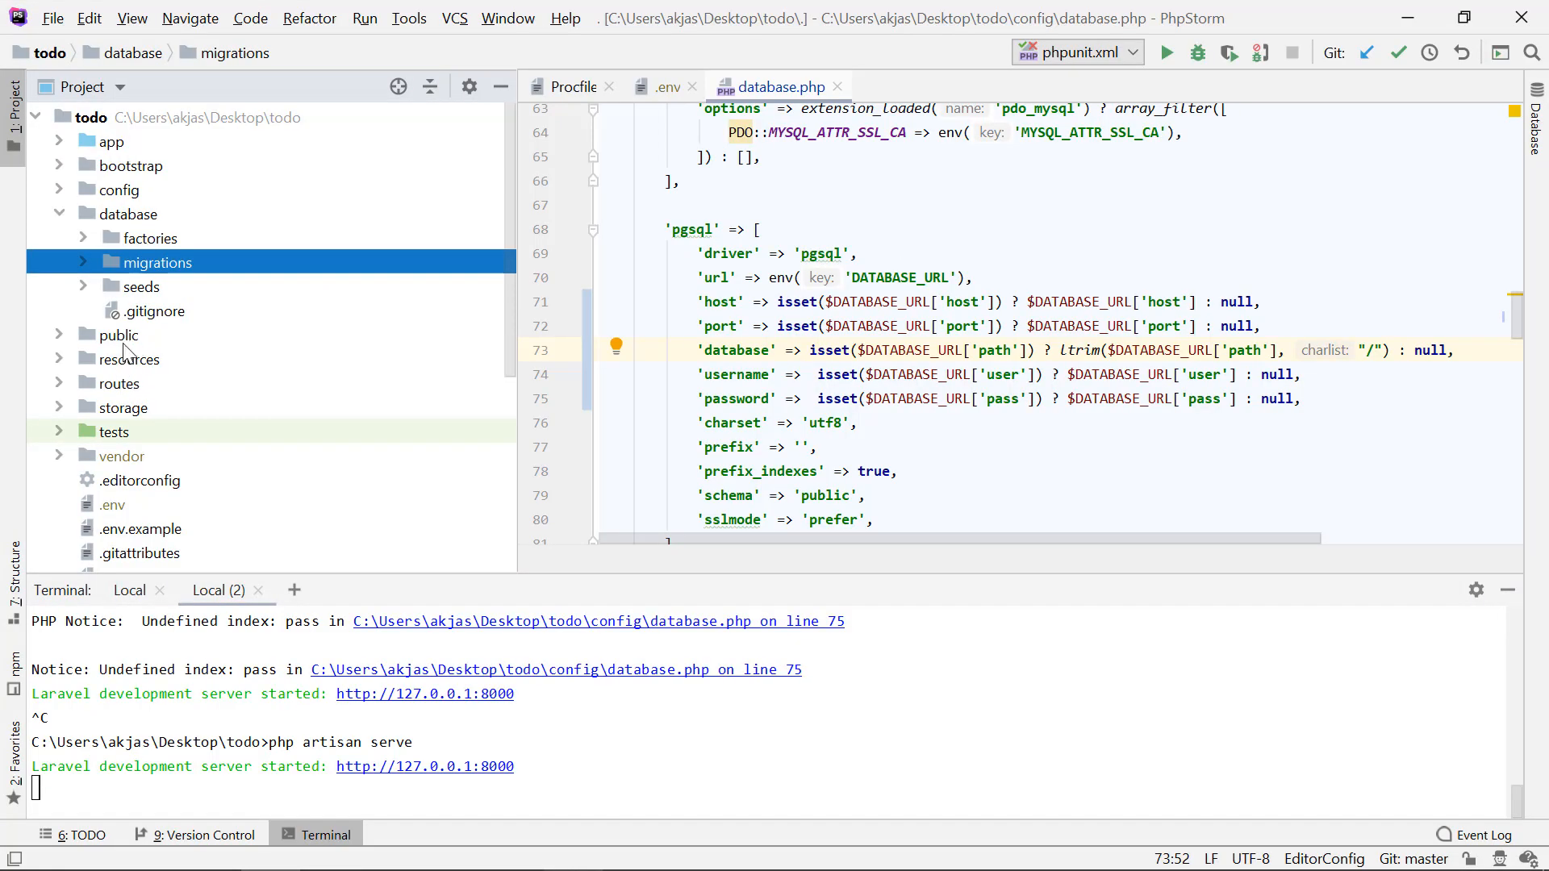
pyautogui.doubleClick(124, 339)
pyautogui.doubleClick(159, 358)
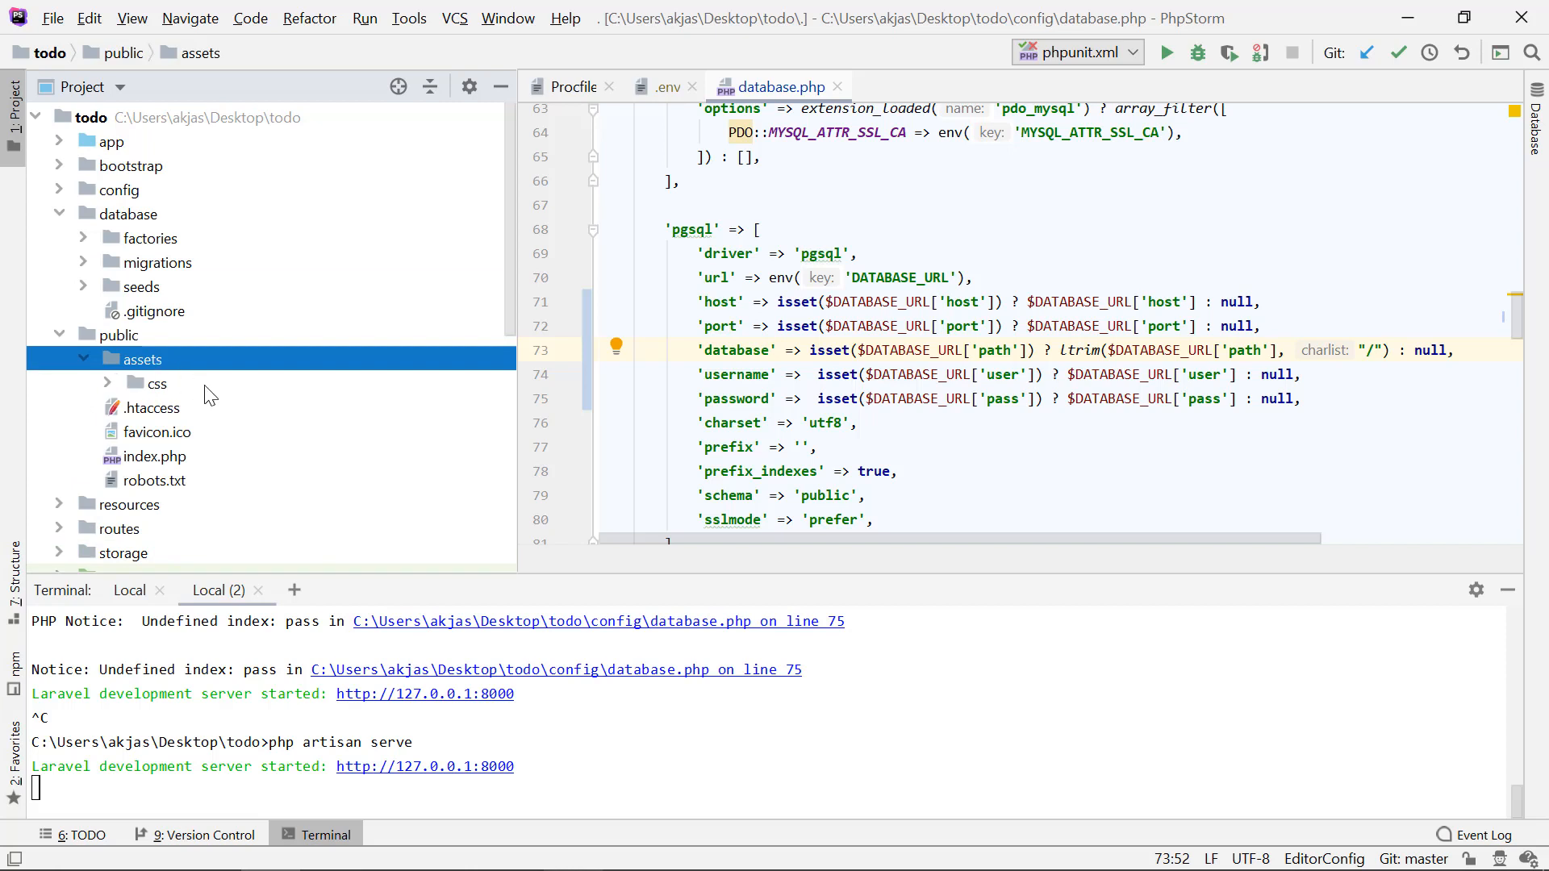
pyautogui.doubleClick(205, 385)
pyautogui.click(230, 407)
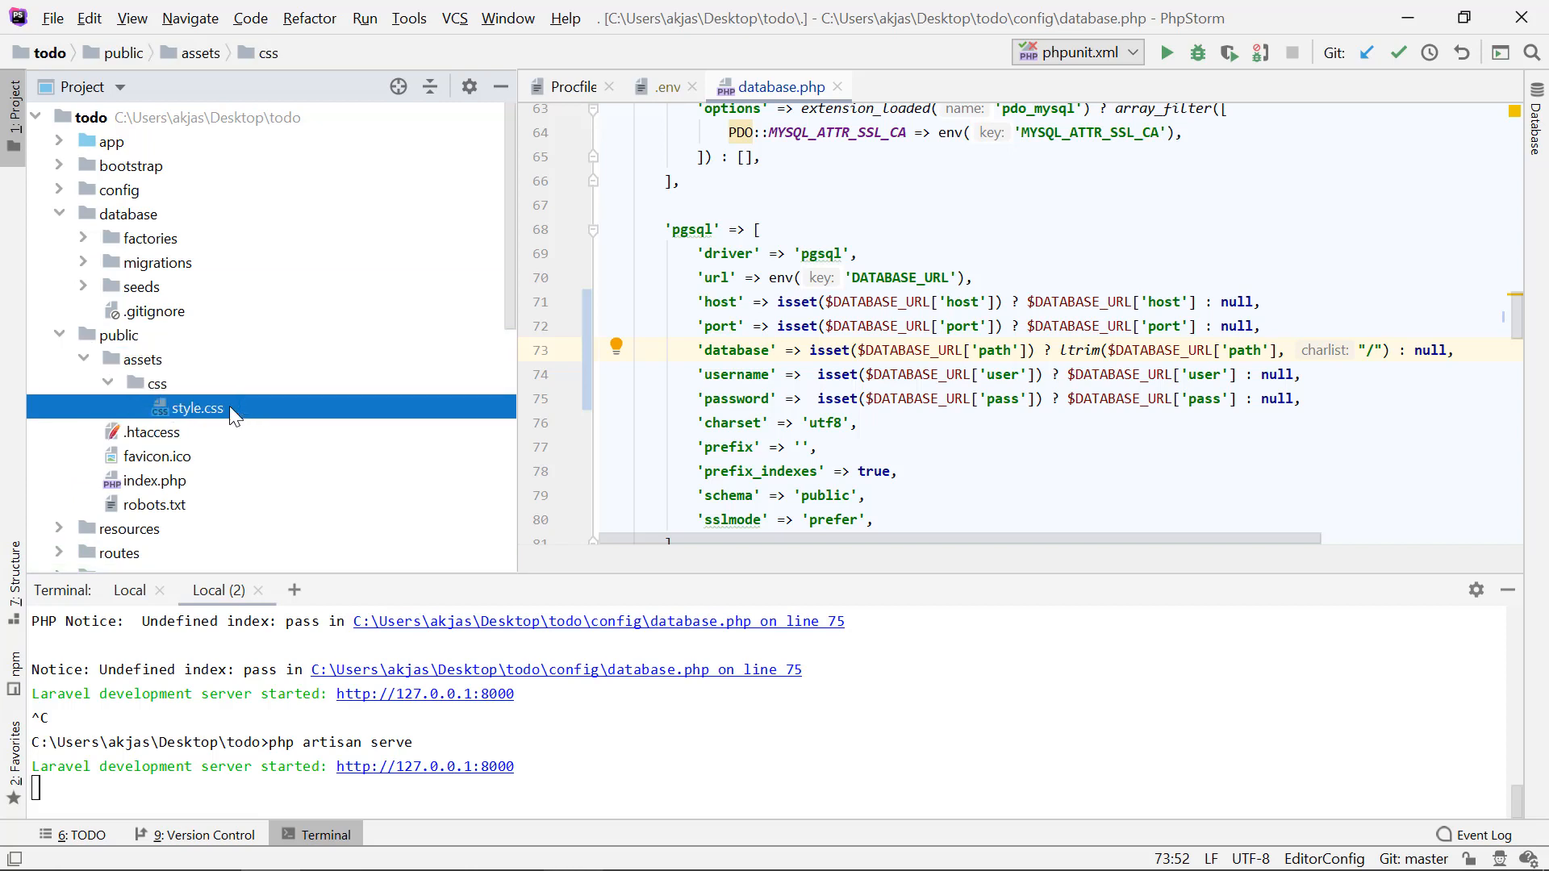
pyautogui.doubleClick(229, 408)
# Step: Set the body background color in style.css to lightblue
pyautogui.doubleClick(738, 139)
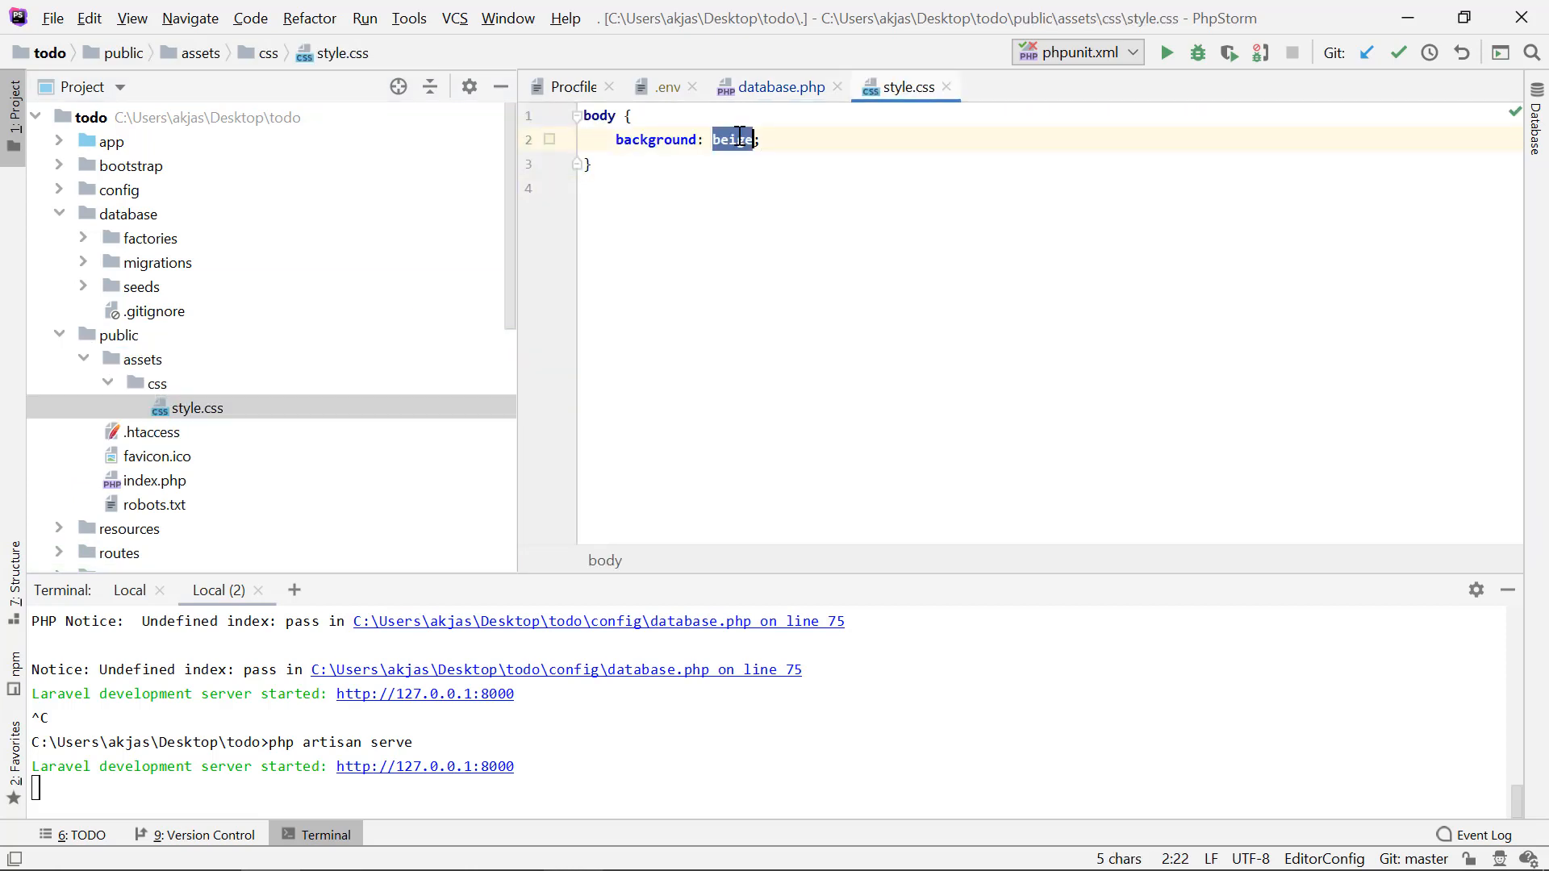
pyautogui.write('light')
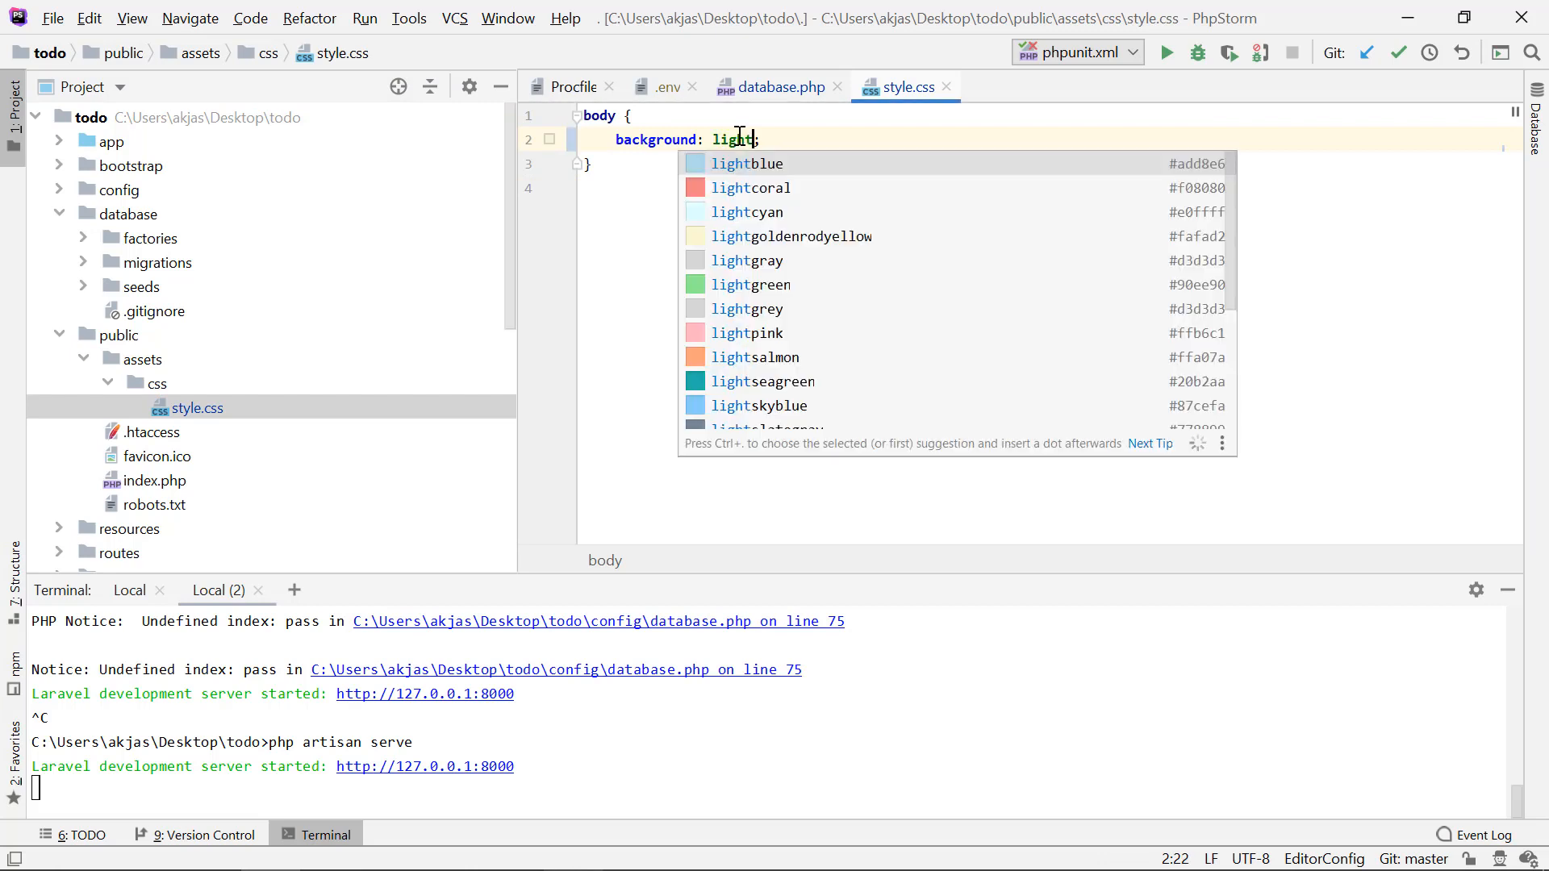
pyautogui.press('Return')
# Step: Reload the local Todo page in Chrome to check its background color, and return to PhpStorm
pyautogui.hotkey('alt', 'Tab')
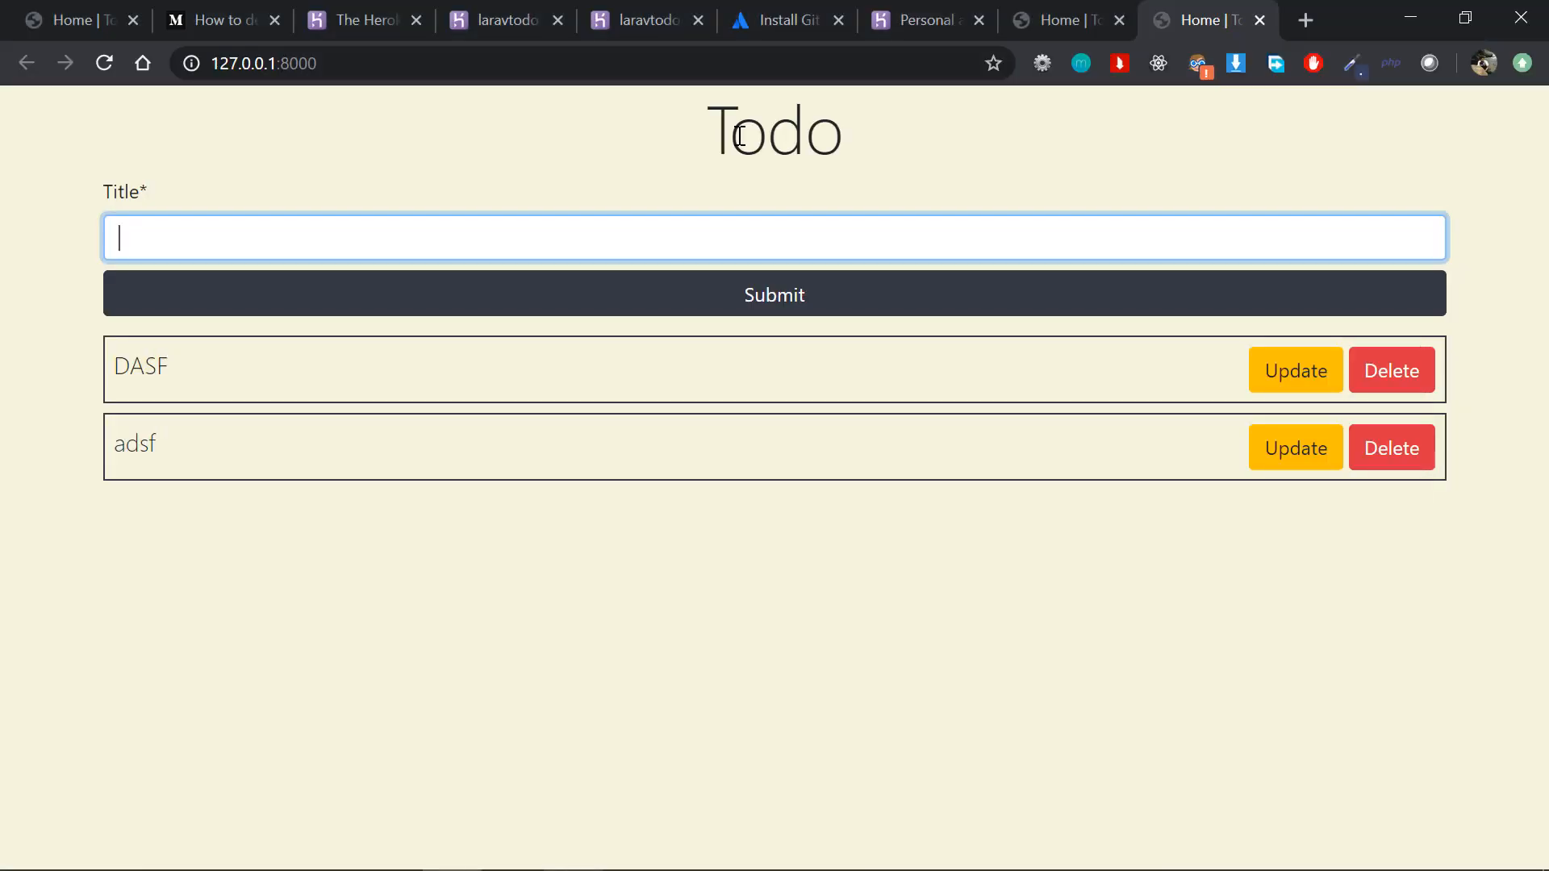
pyautogui.press('F5')
pyautogui.hotkey('alt', 'Tab')
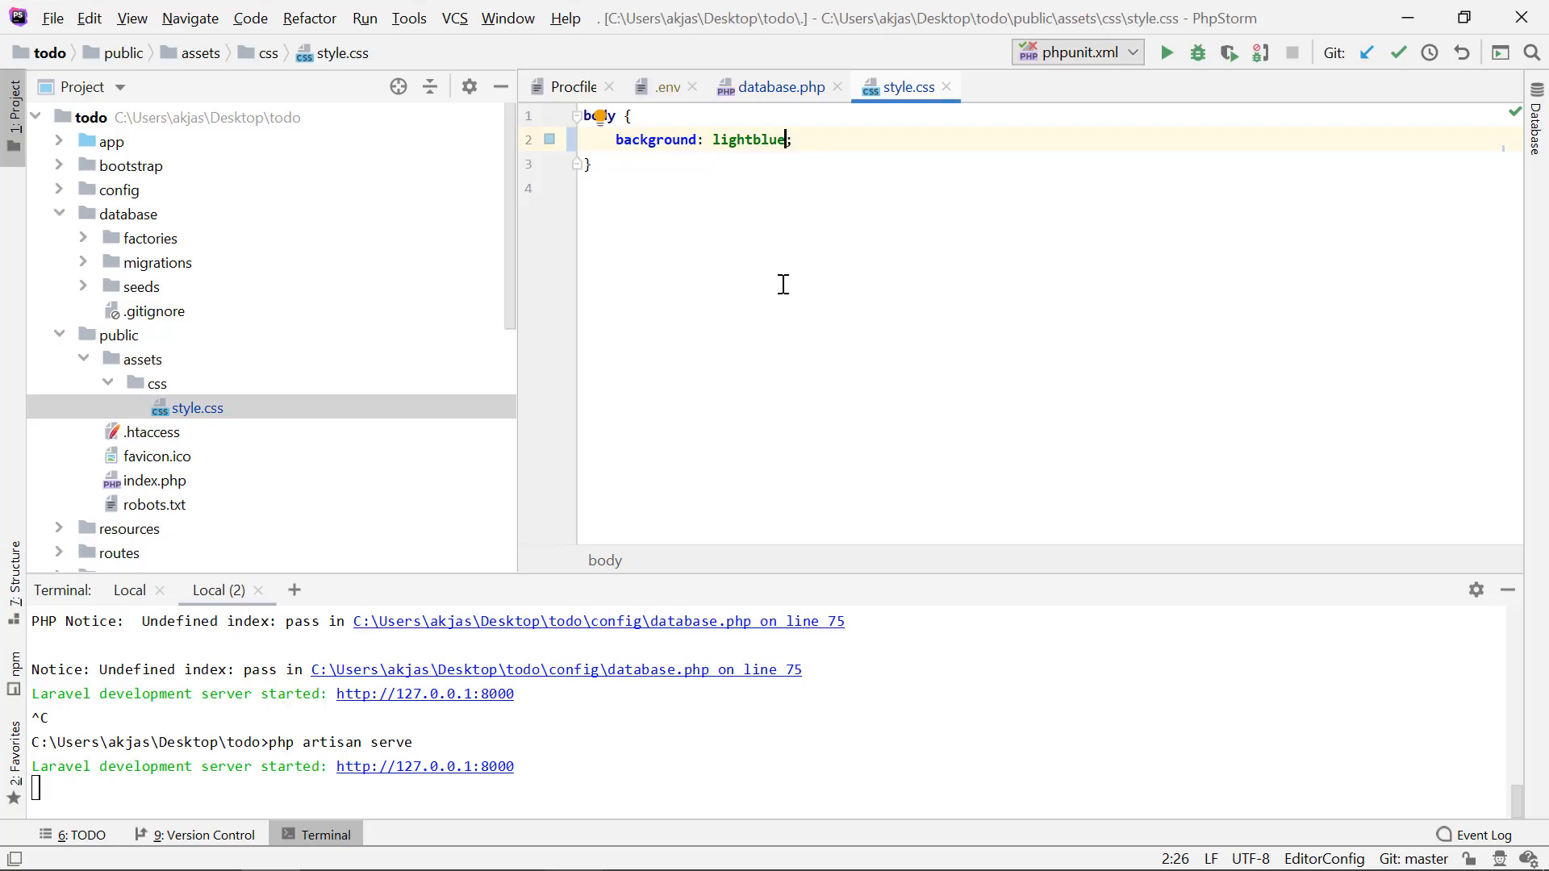
pyautogui.click(782, 284)
pyautogui.click(623, 691)
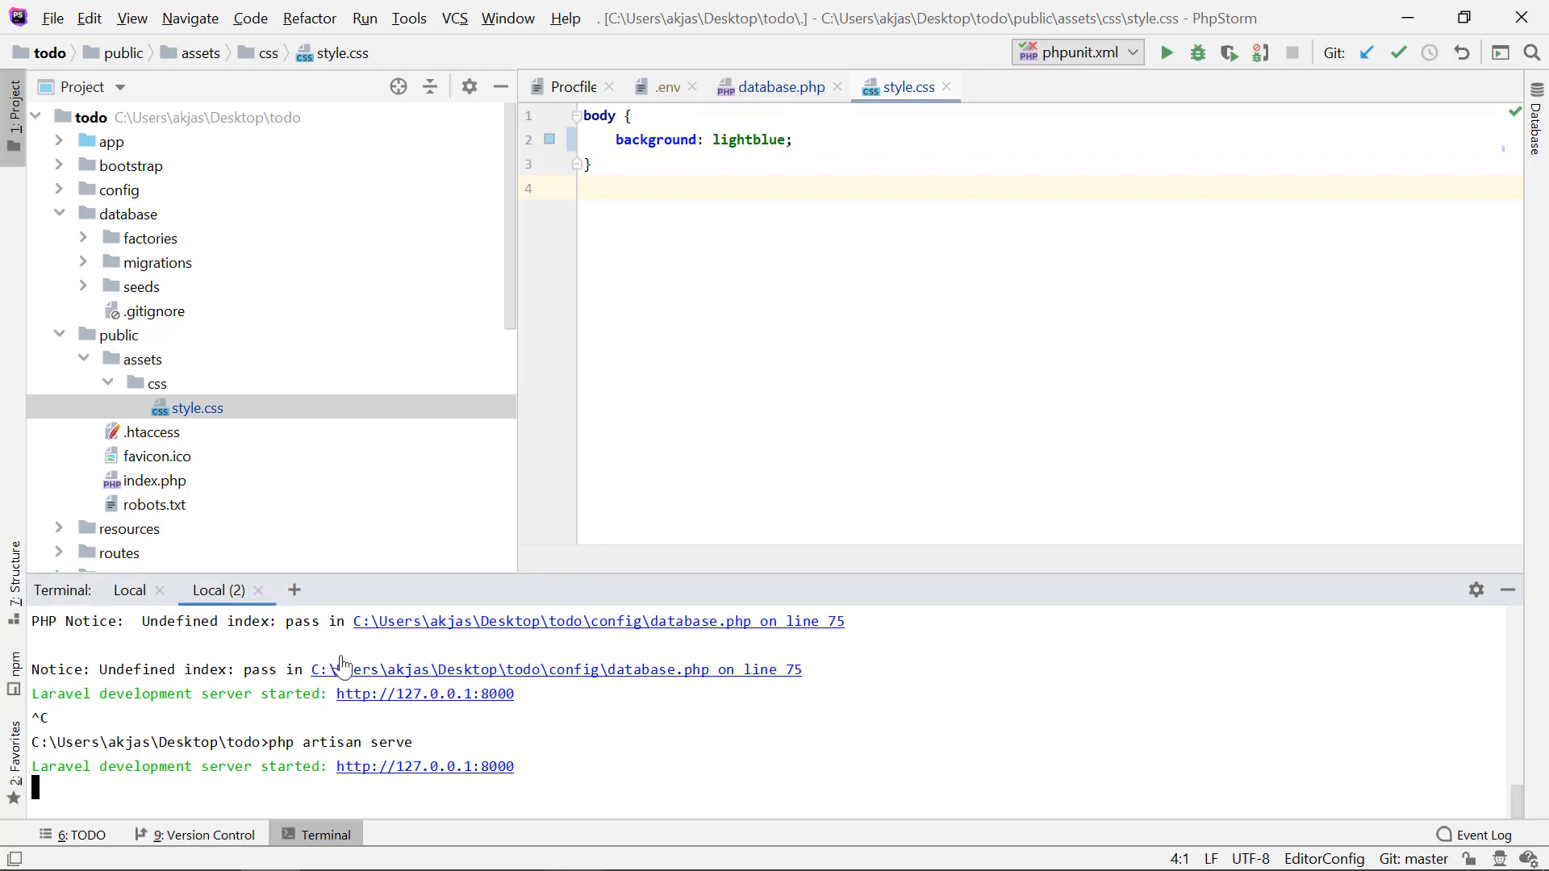
pyautogui.hotkey('alt', 'Tab')
pyautogui.hotkey('alt', 'Tab')
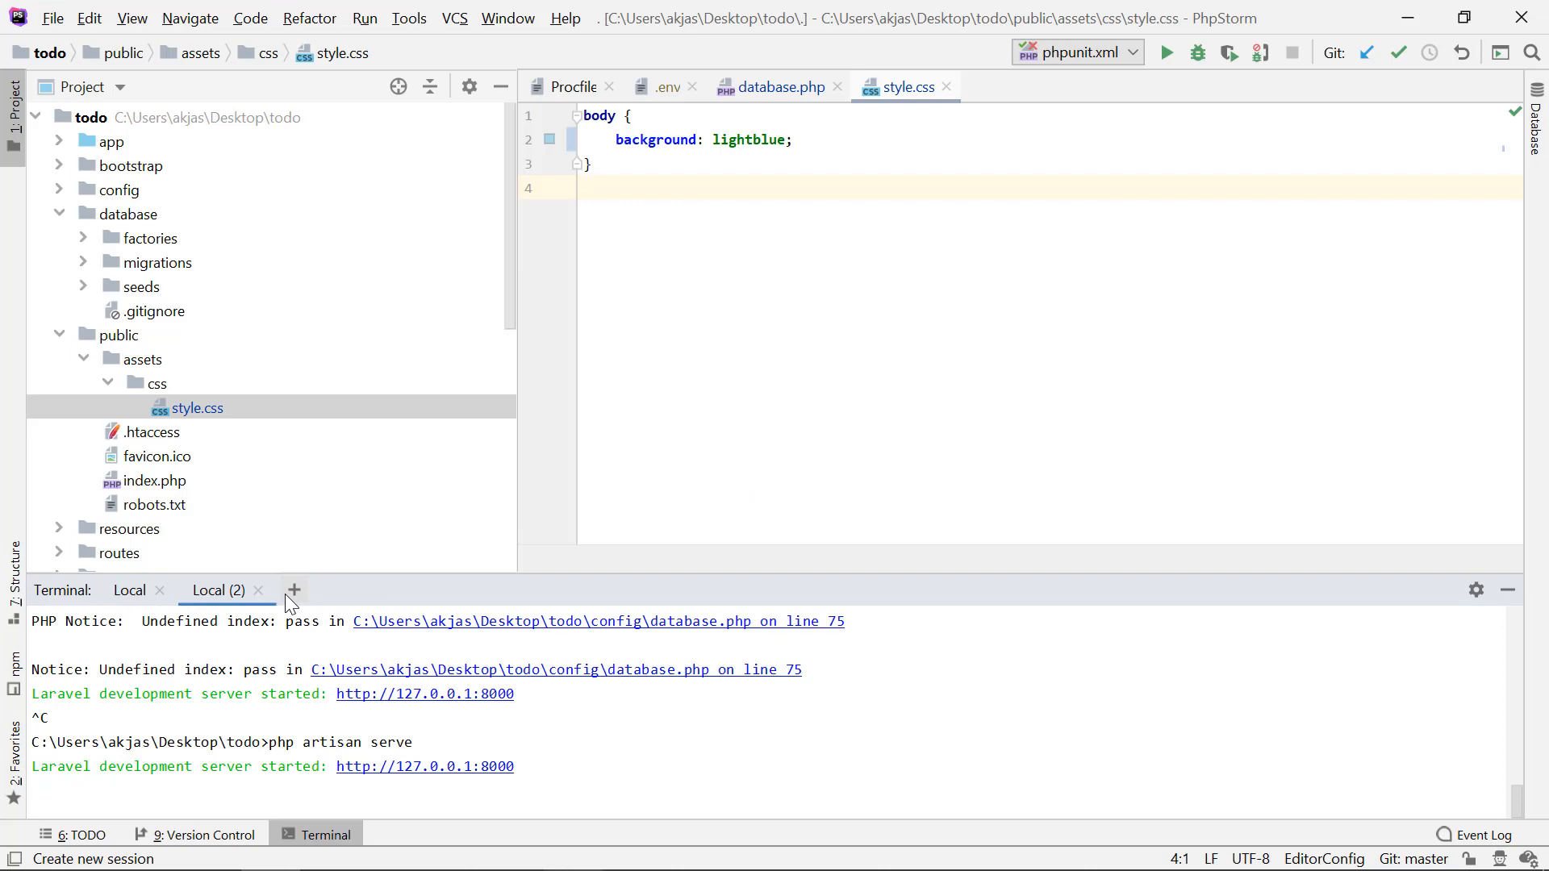
# Step: Stop the development server in the terminal and stage all changes with git add
pyautogui.hotkey('ctrl', 'c')
pyautogui.write('git add .')
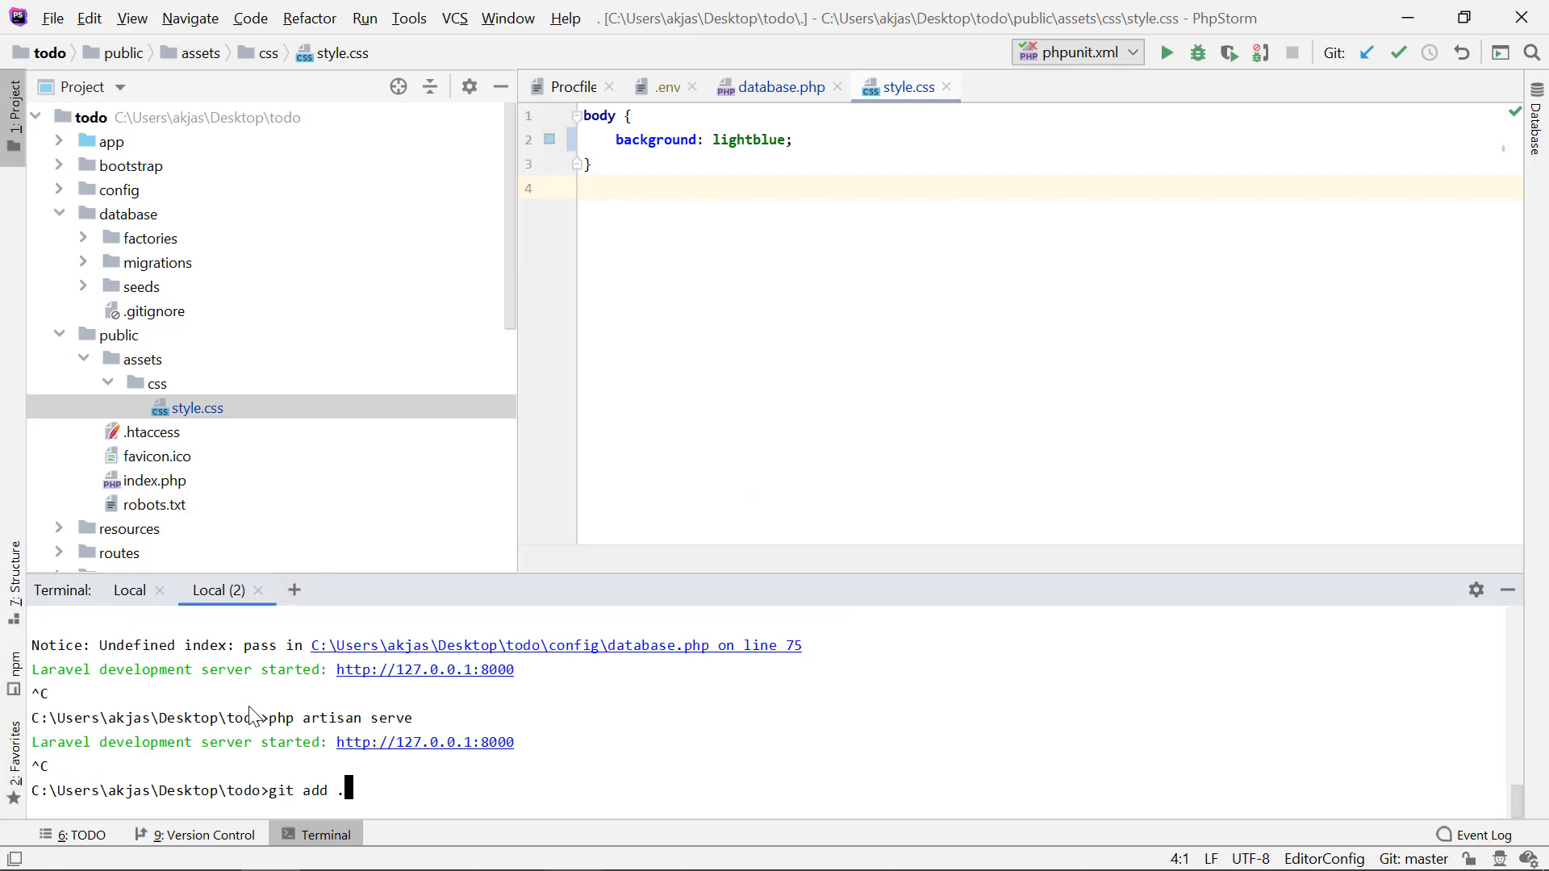
pyautogui.press('Return')
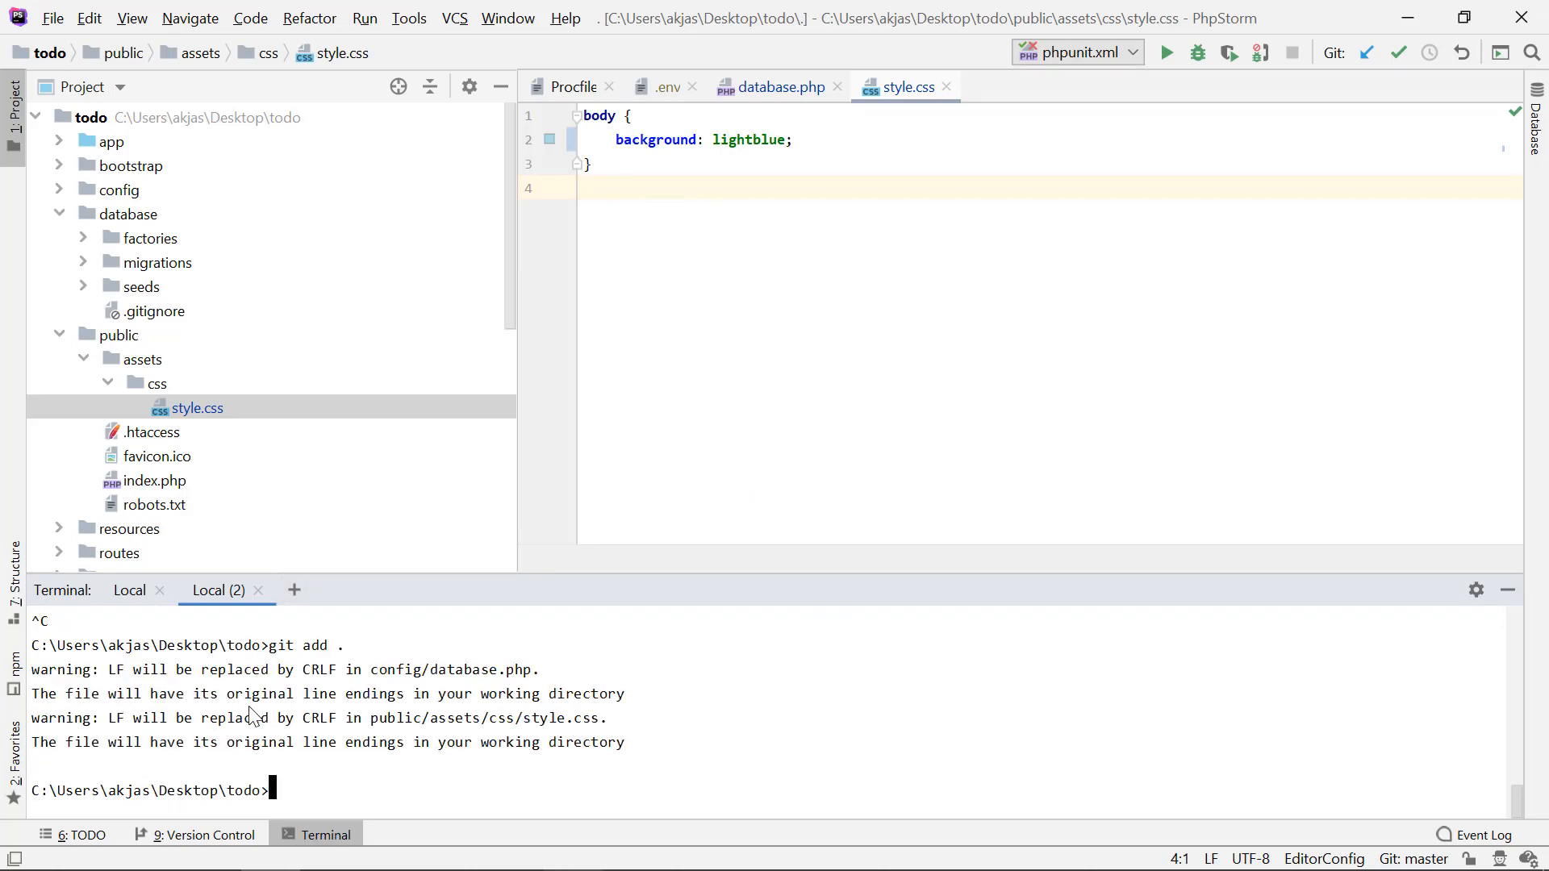
# Step: Commit the staged changes with the message "changed bg color"
pyautogui.write('git commit')
pyautogui.write(' -m "c')
pyautogui.write('hanged bg co')
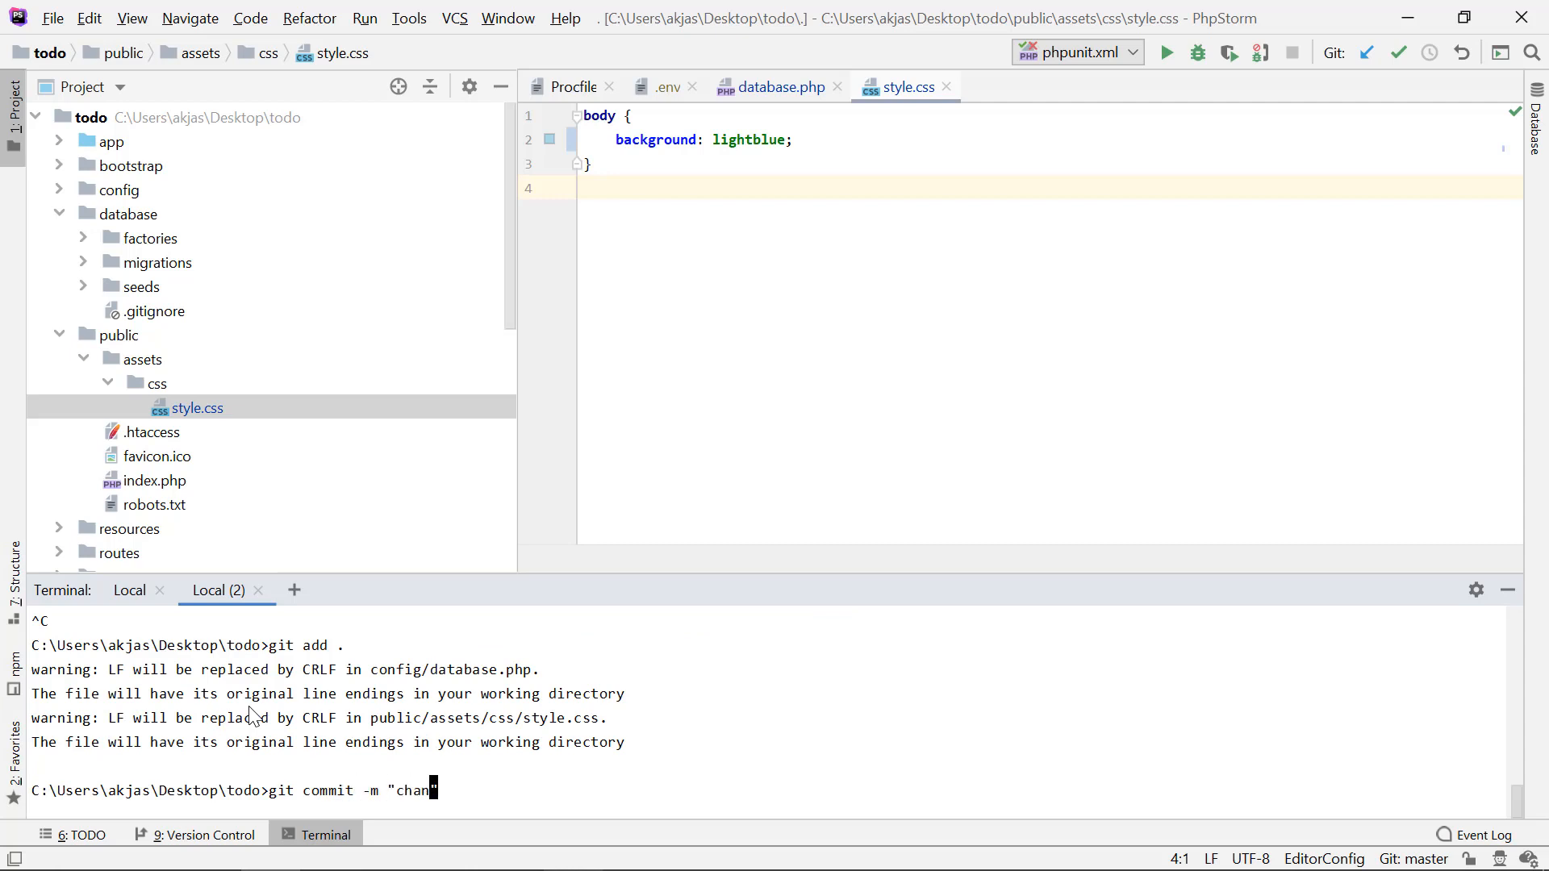
pyautogui.write('lor')
pyautogui.press('Return')
# Step: Deploy the committed changes by running git push heroku master in the terminal
pyautogui.write('git py')
pyautogui.press('BackSpace')
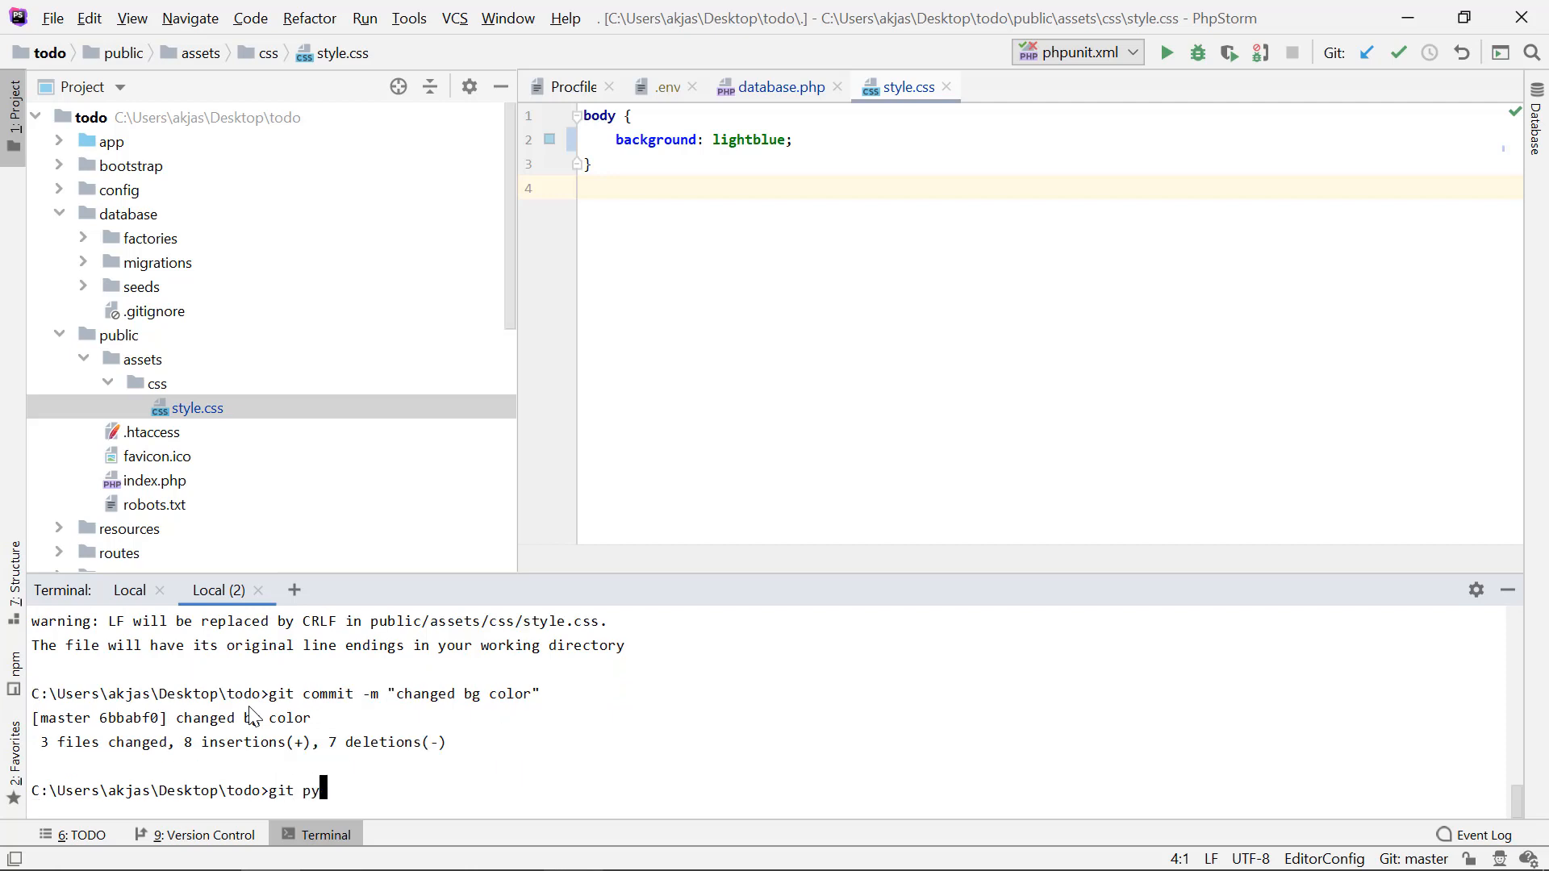
pyautogui.write('ush heroku master')
pyautogui.press('Return')
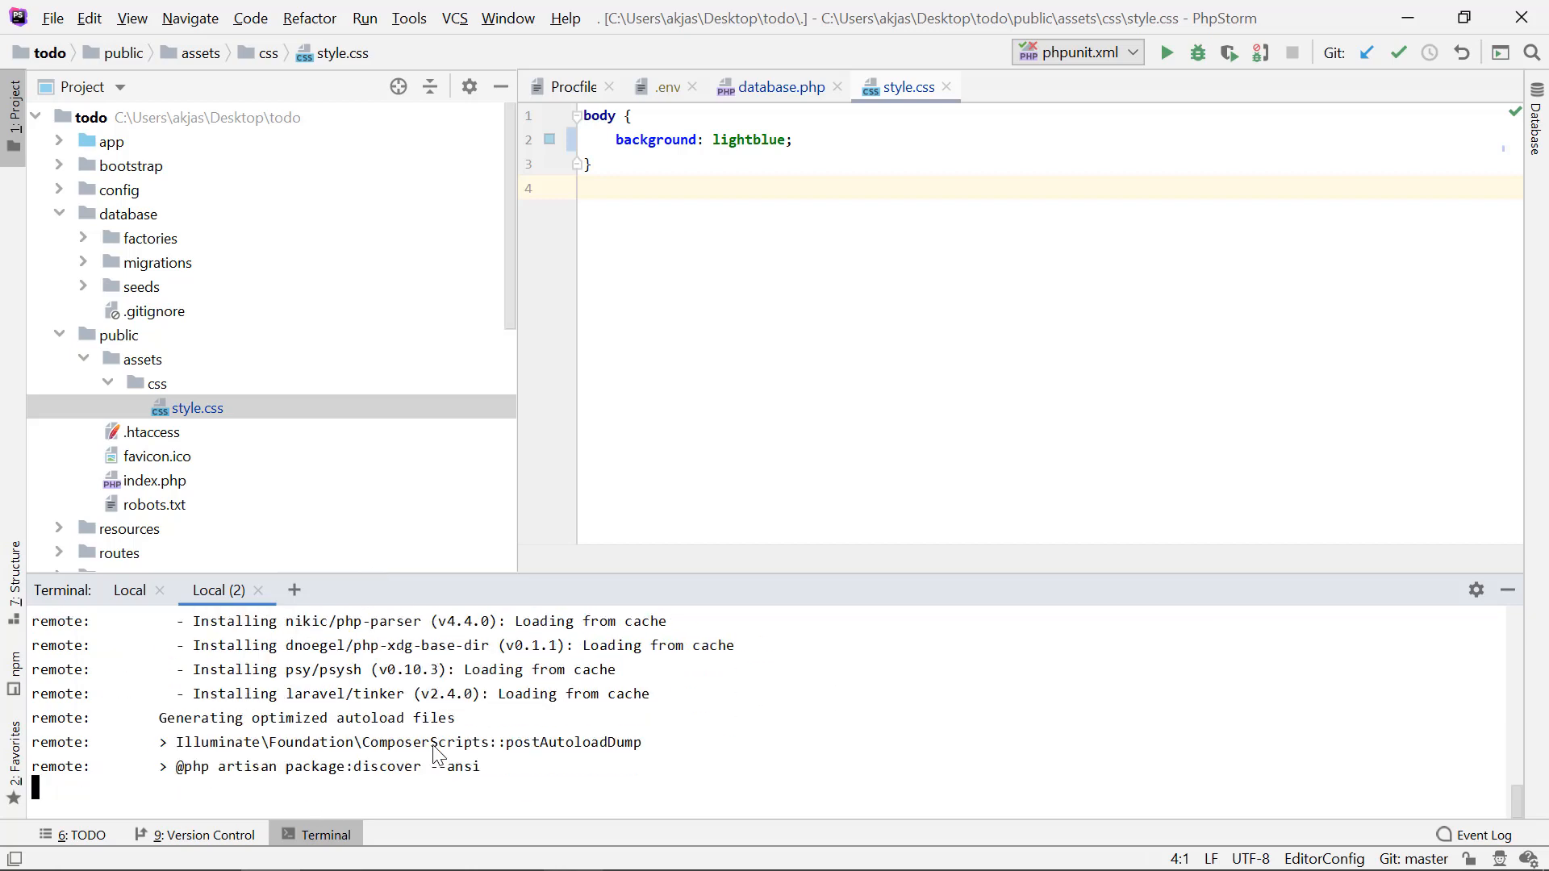
# Step: Switch to the laravtodo.herokuapp.com page in Chrome and, once the terminal push is done, reload it to check the background color
pyautogui.hotkey('alt', 'Tab')
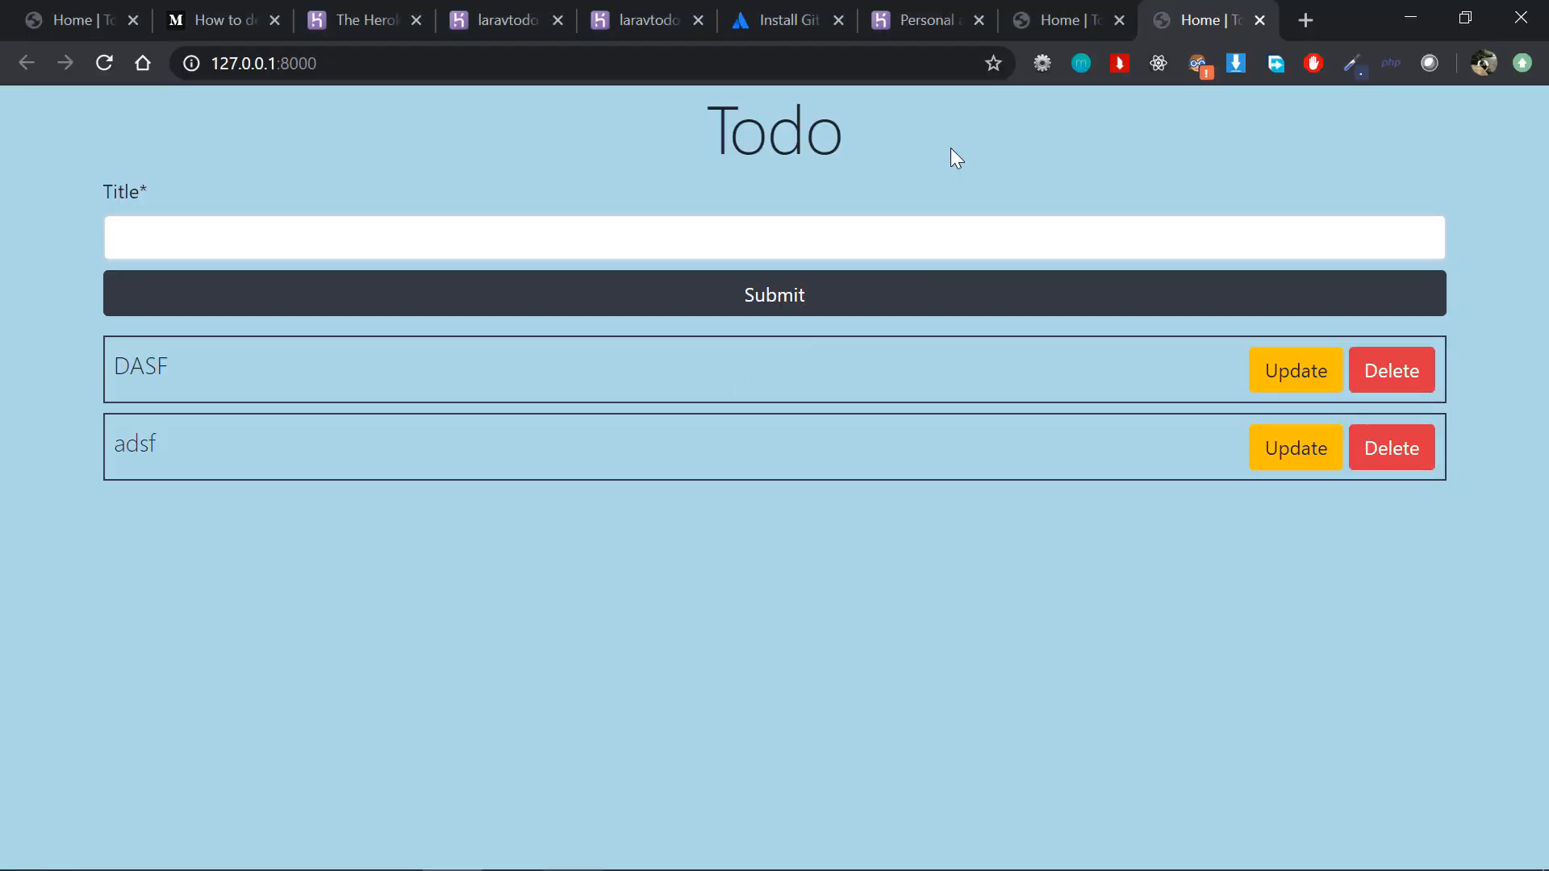
pyautogui.click(1067, 18)
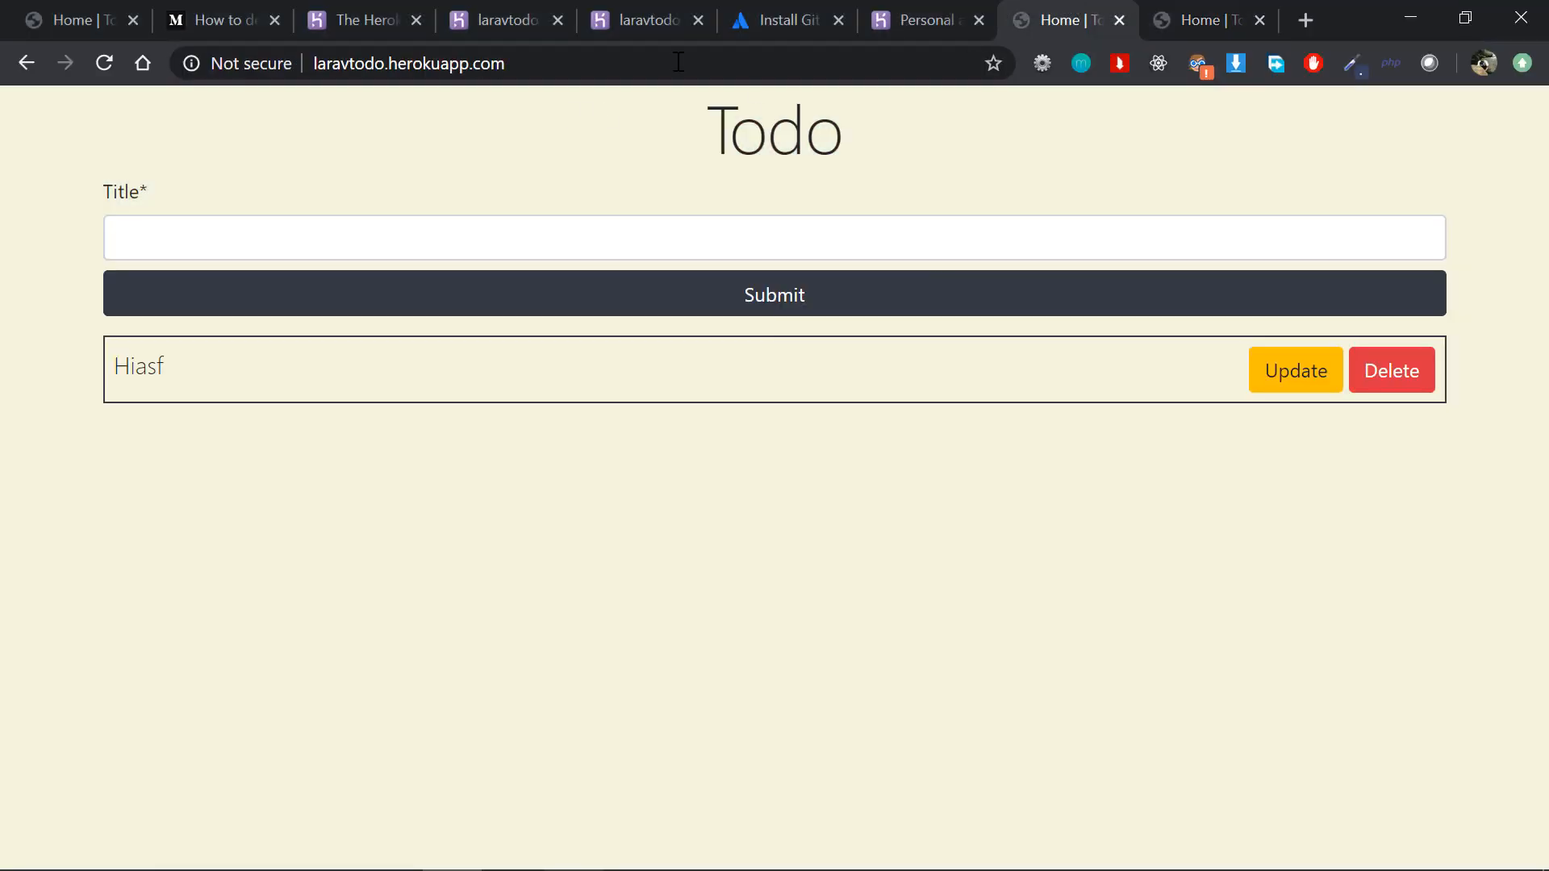
pyautogui.hotkey('alt', 'Tab')
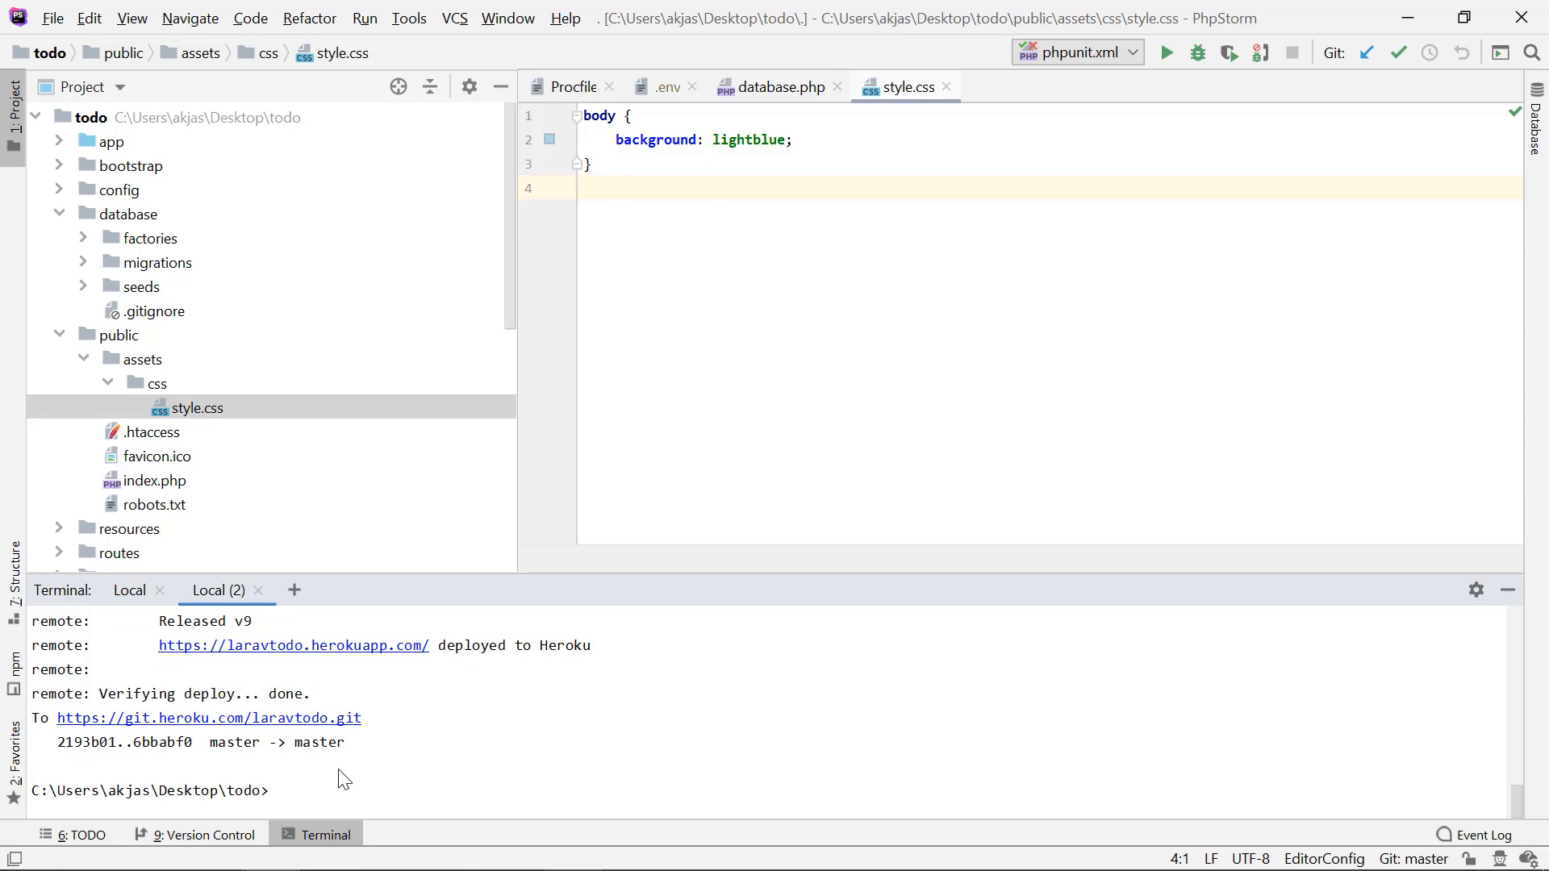
pyautogui.hotkey('alt', 'Tab')
pyautogui.press('F5')
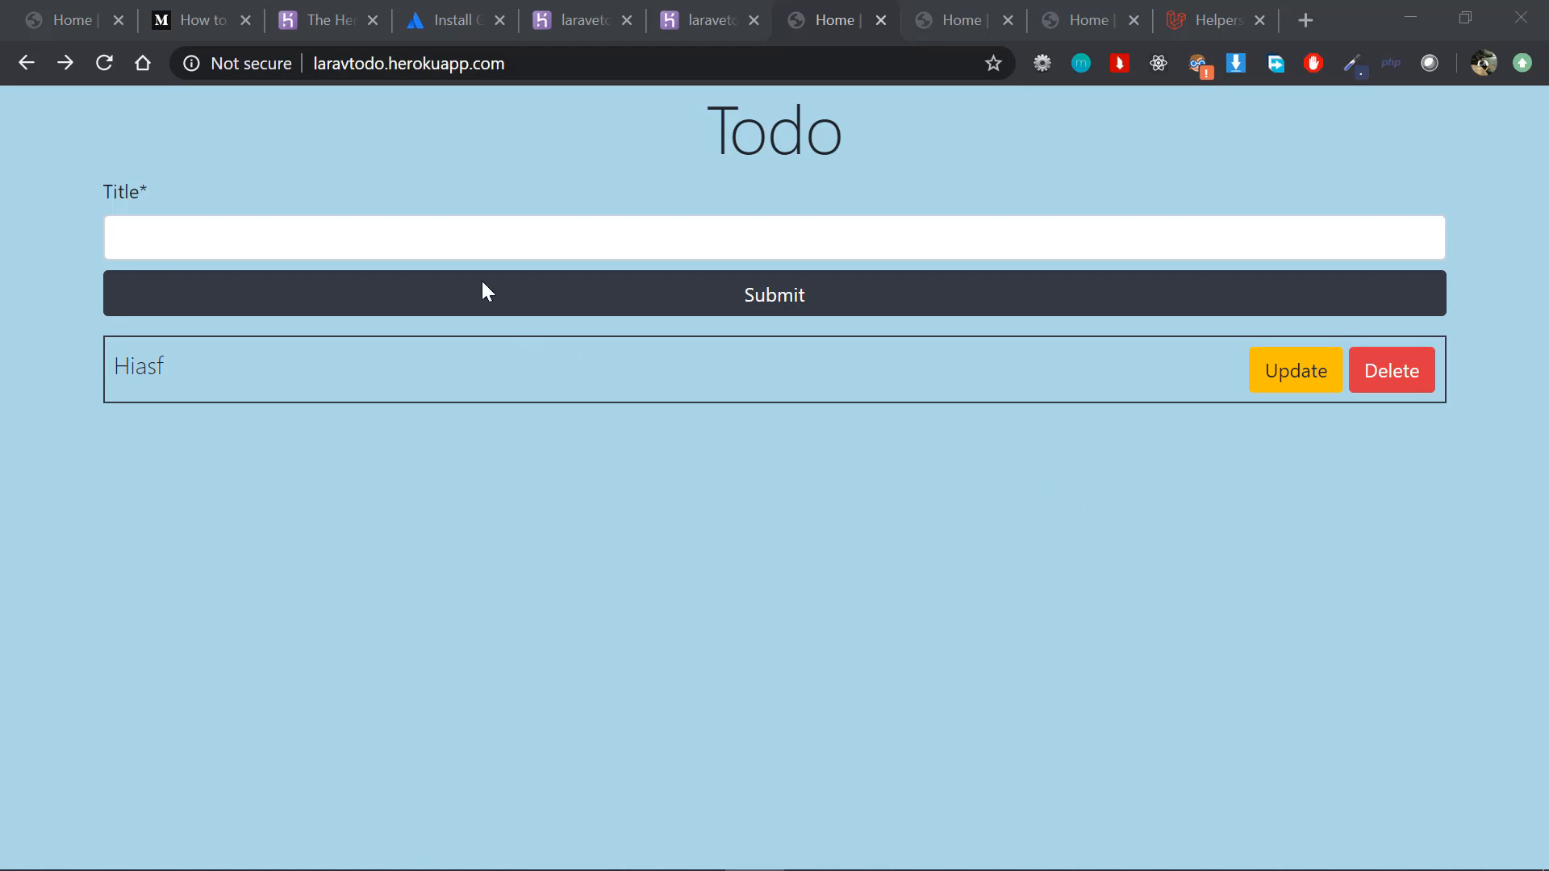
pyautogui.click(365, 71)
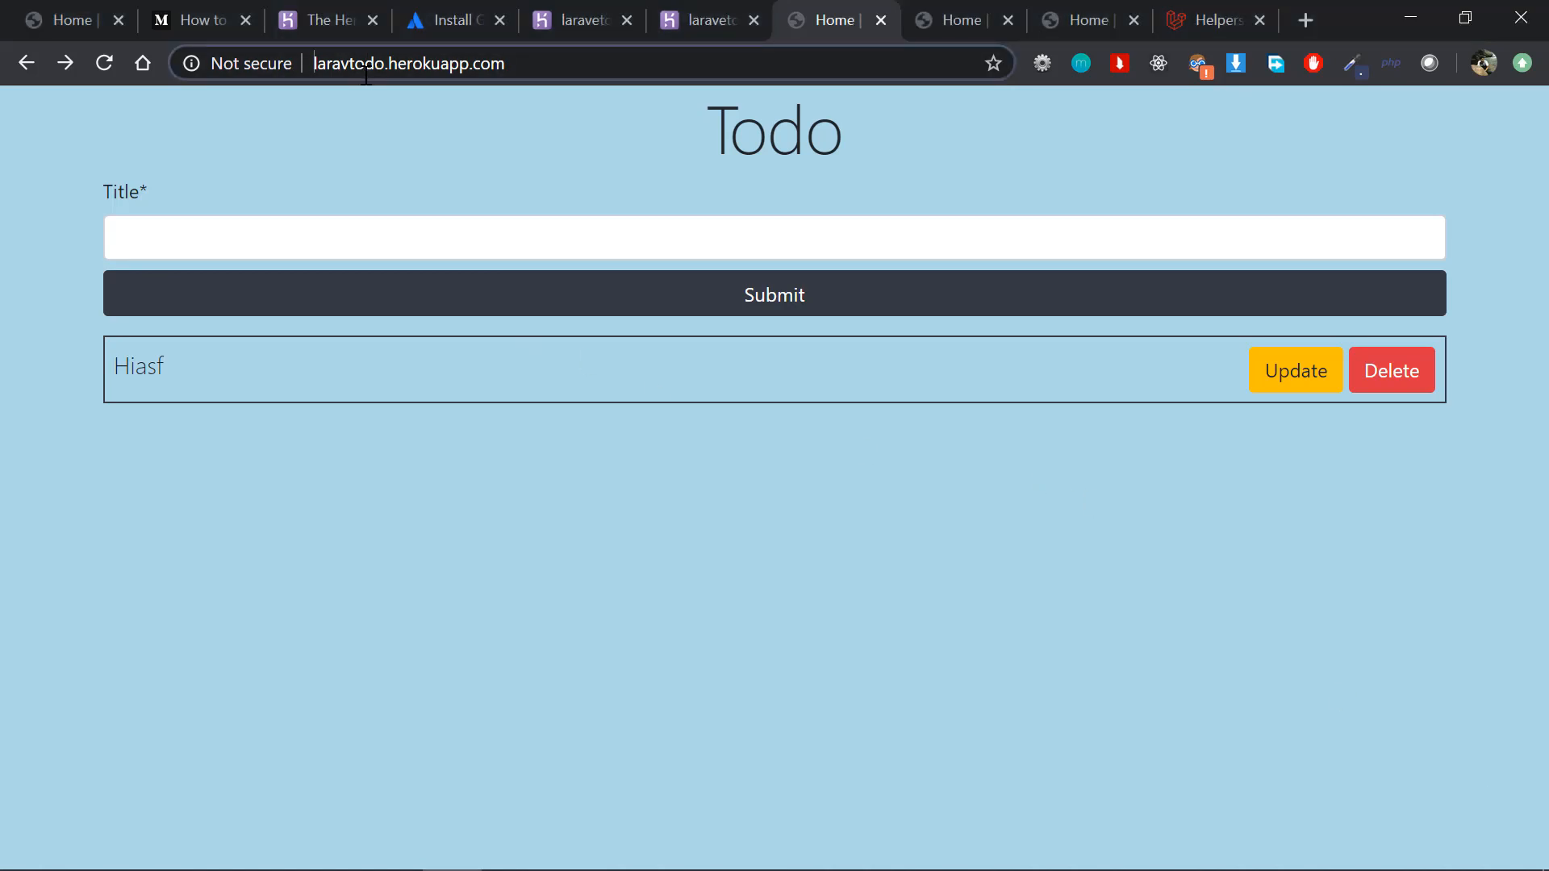
pyautogui.write('https:')
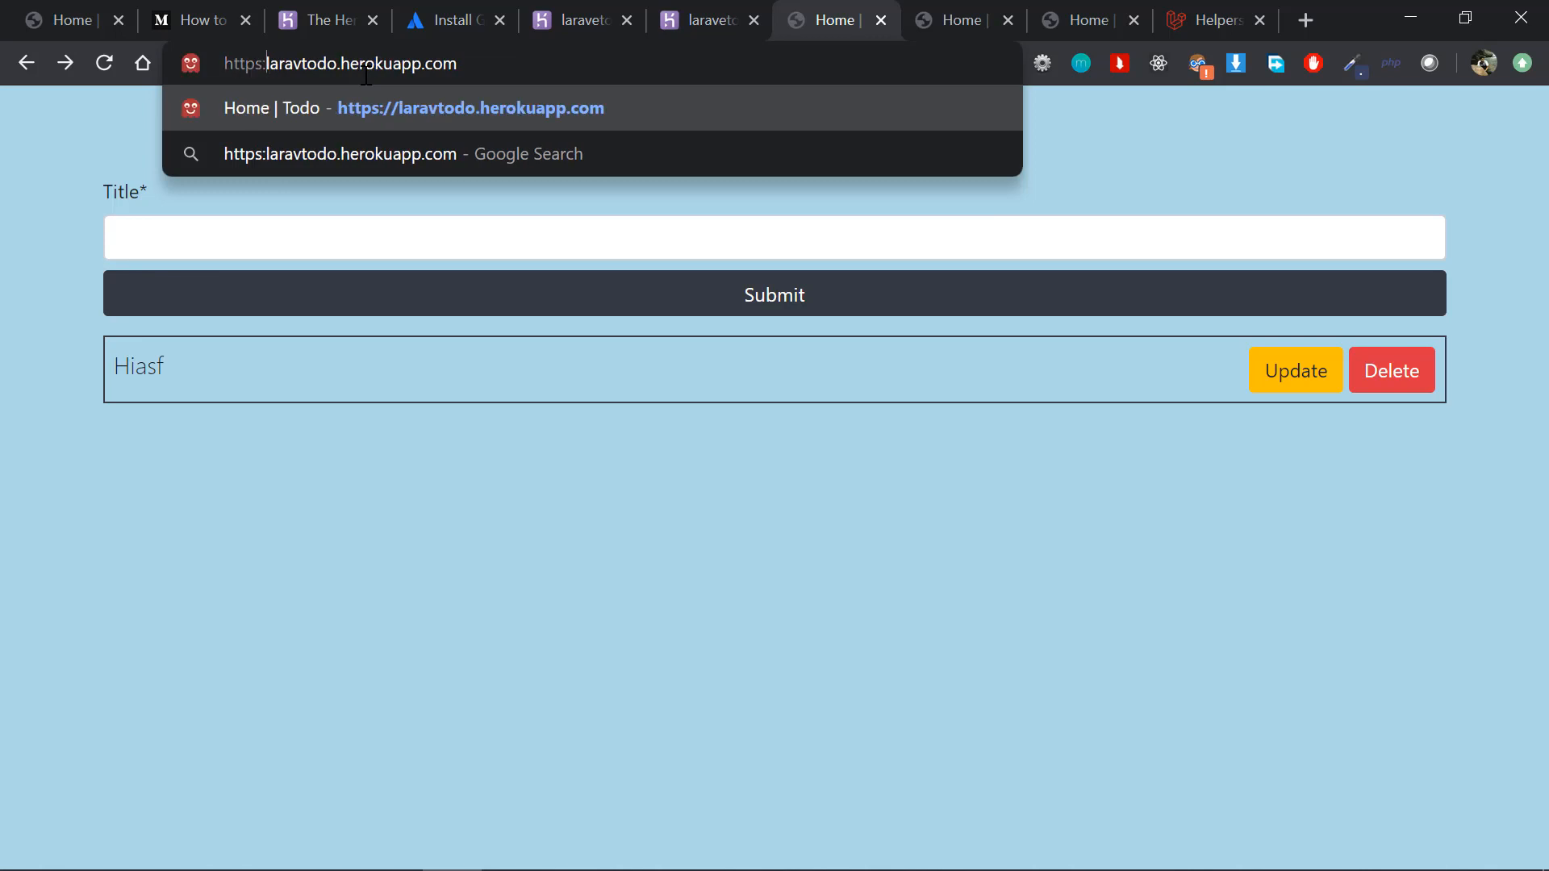
pyautogui.write('//')
pyautogui.press('Return')
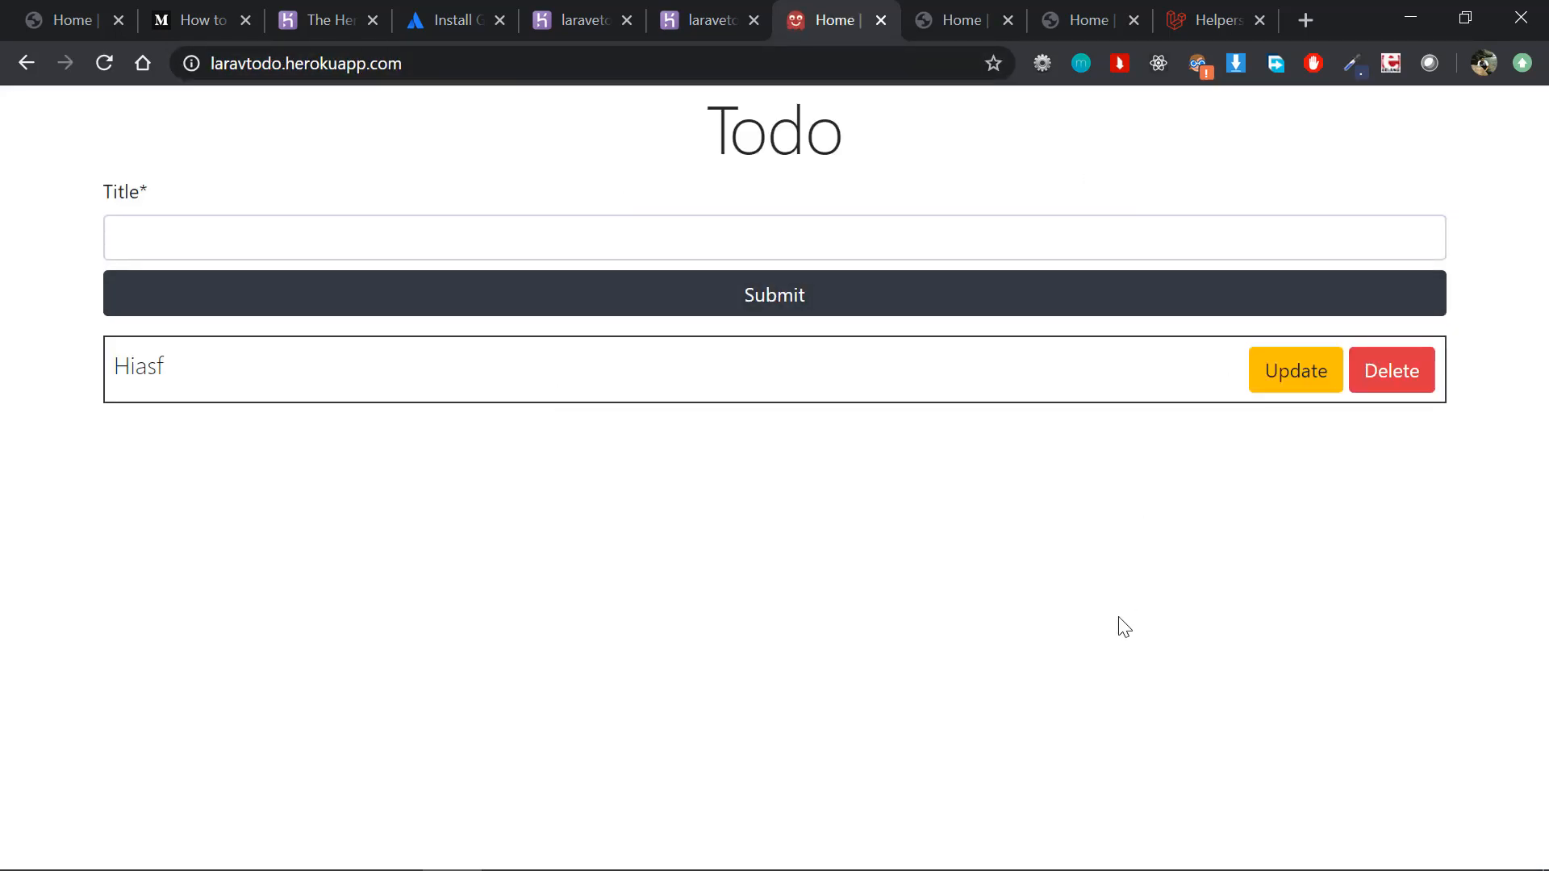
# Step: Inspect the HTTPS page, examine the console errors about style.css against the page's address, and close the developer tools
pyautogui.rightClick(1119, 621)
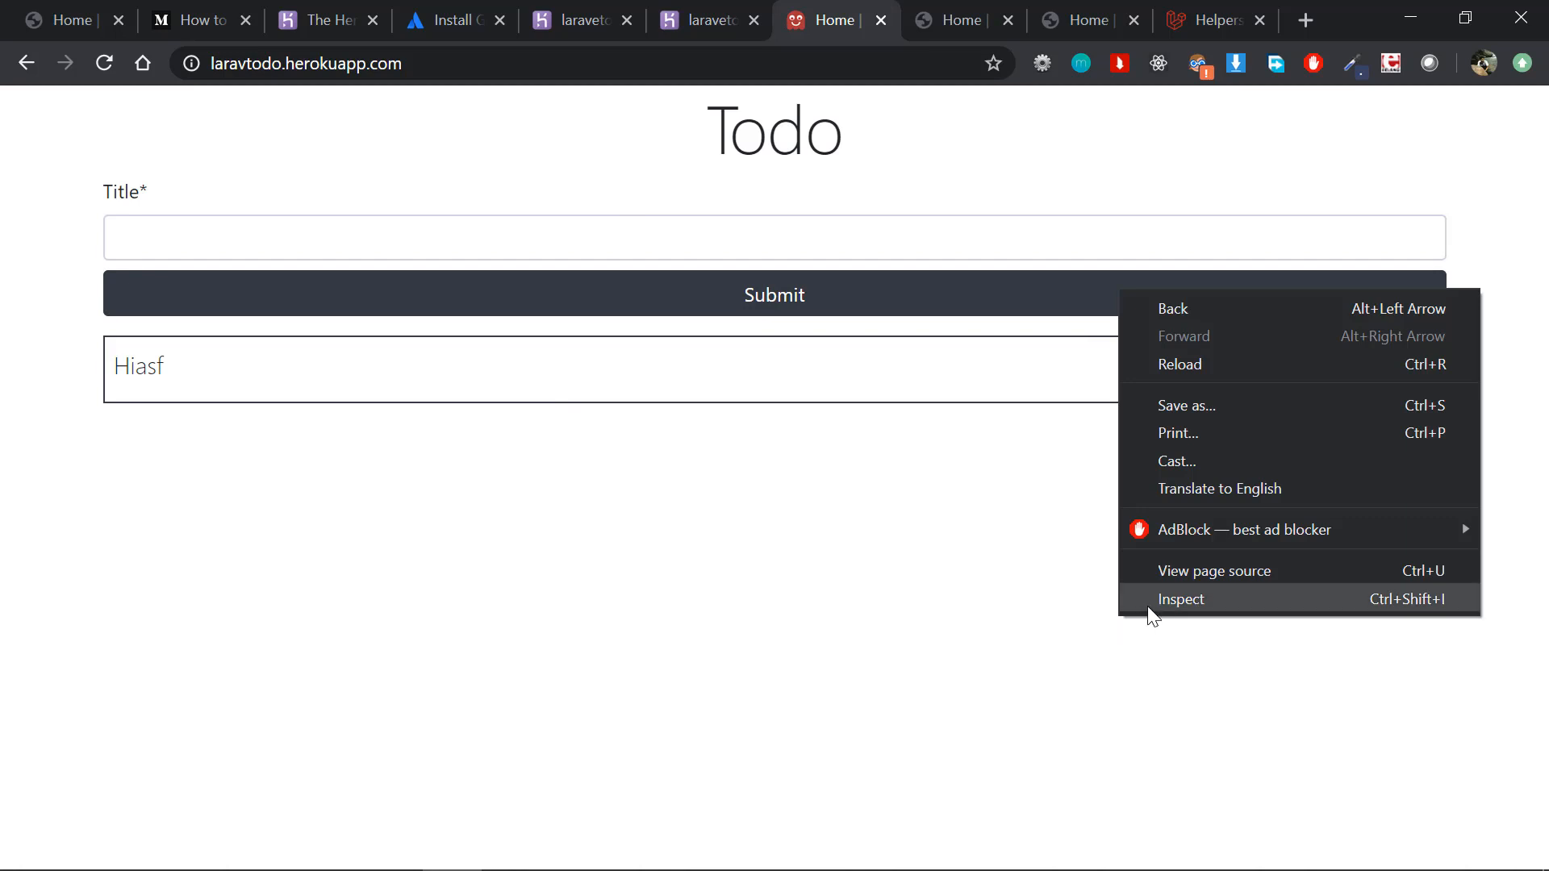
pyautogui.click(1148, 607)
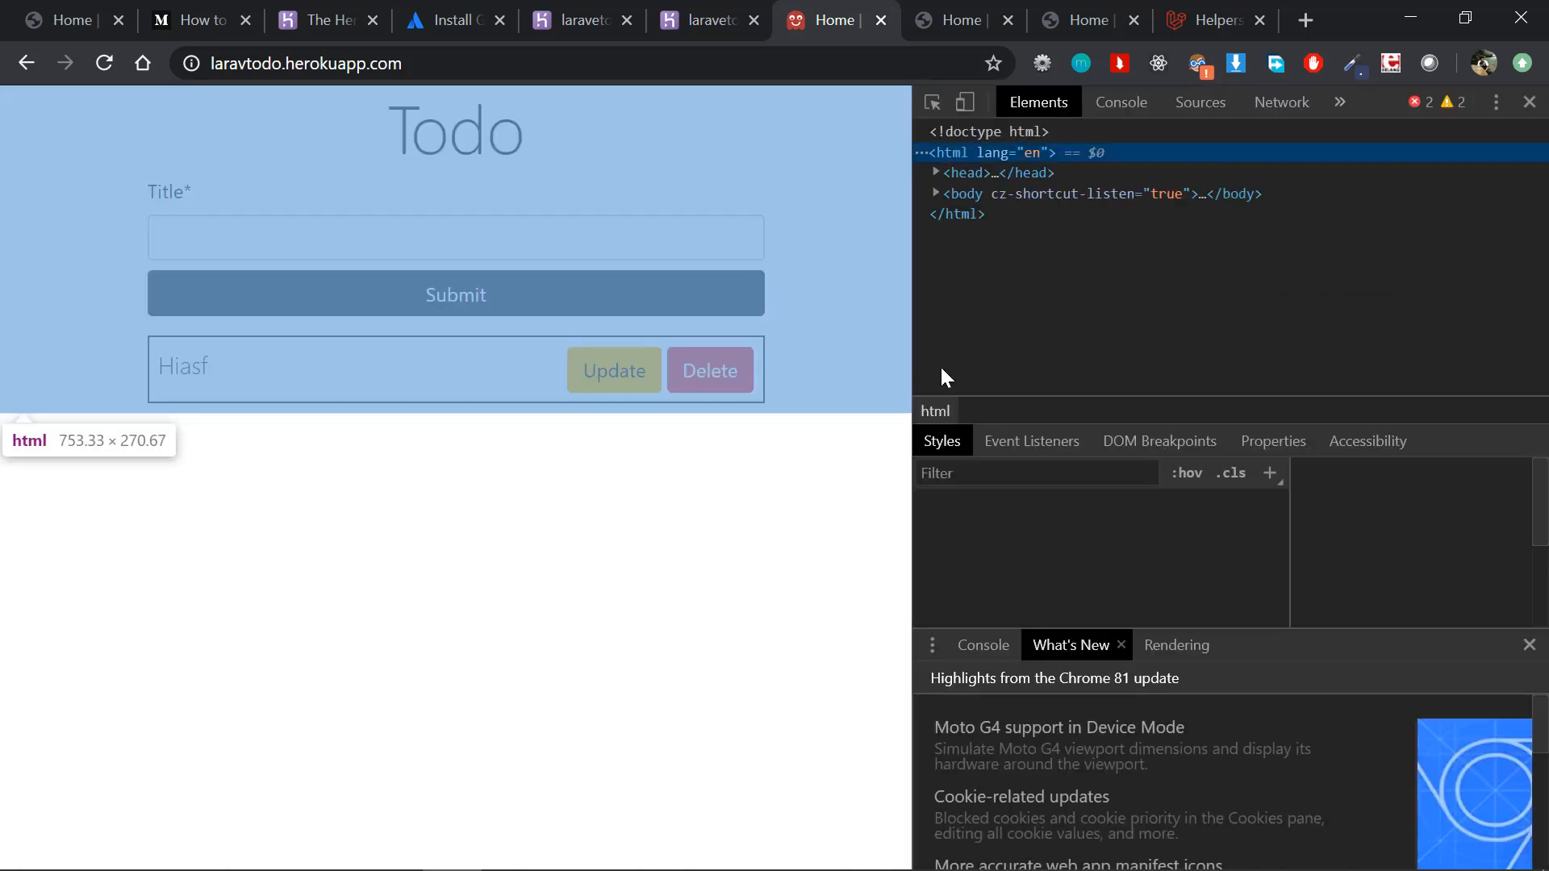
pyautogui.click(1430, 105)
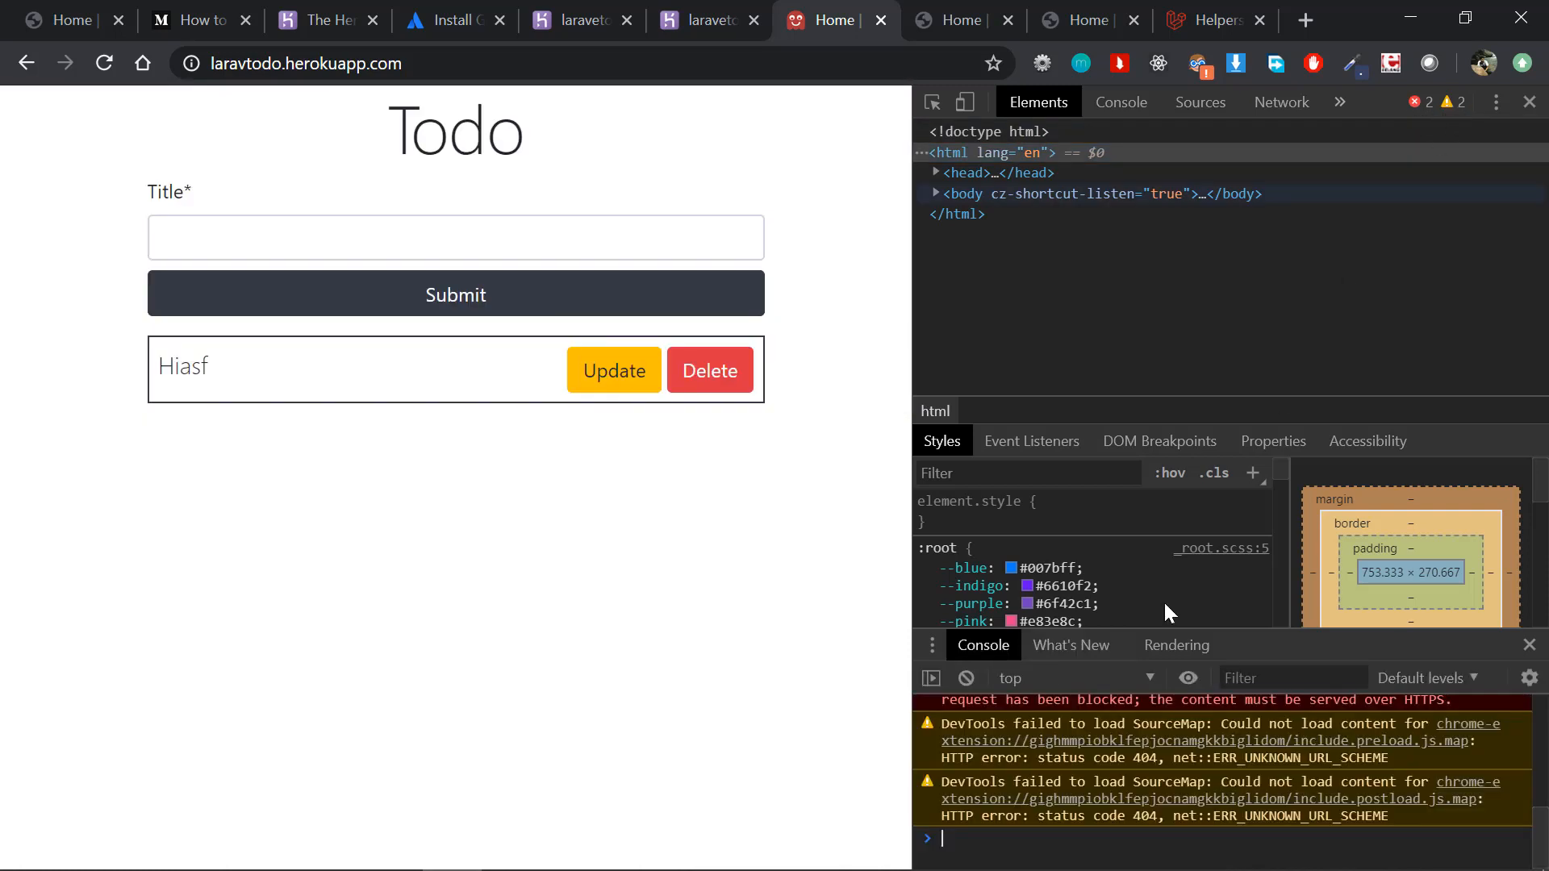
pyautogui.scroll(5, 1145, 715)
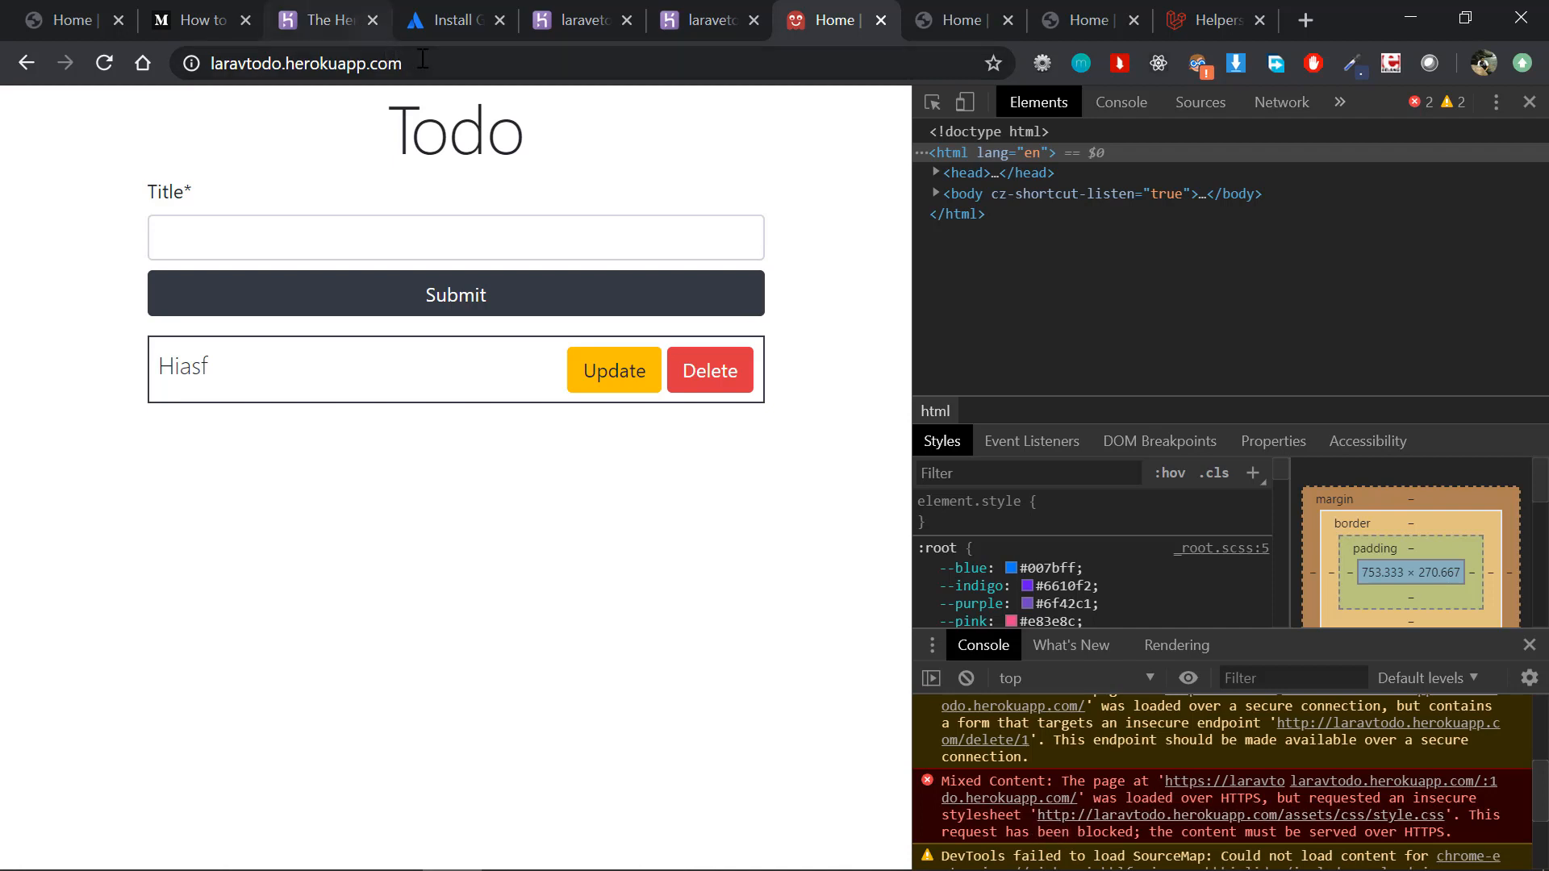
pyautogui.moveTo(423, 59); pyautogui.dragTo(201, 64)
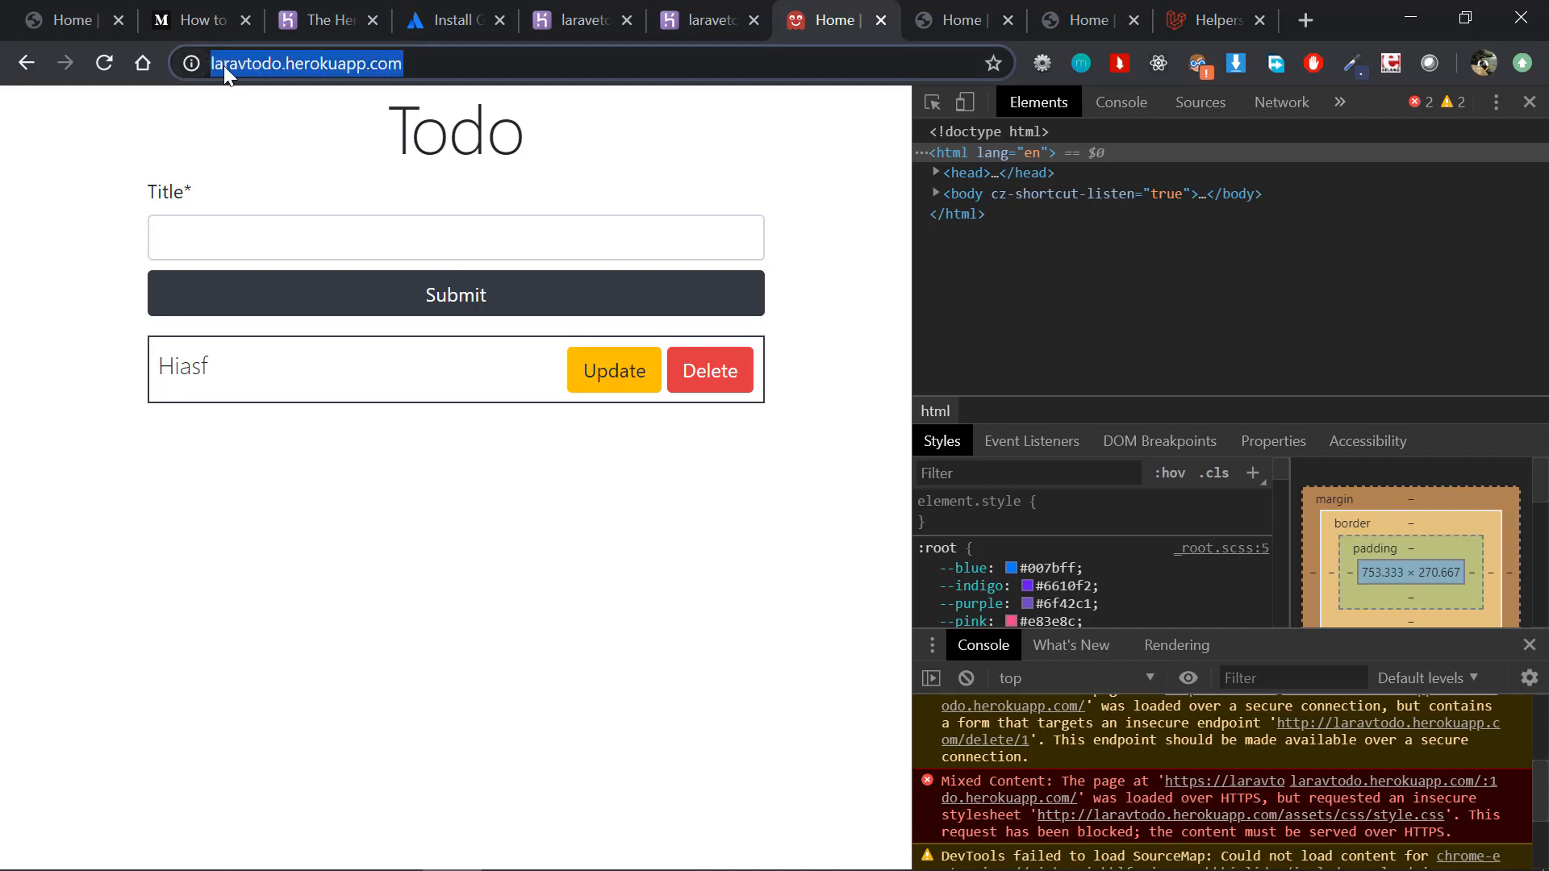
pyautogui.doubleClick(225, 66)
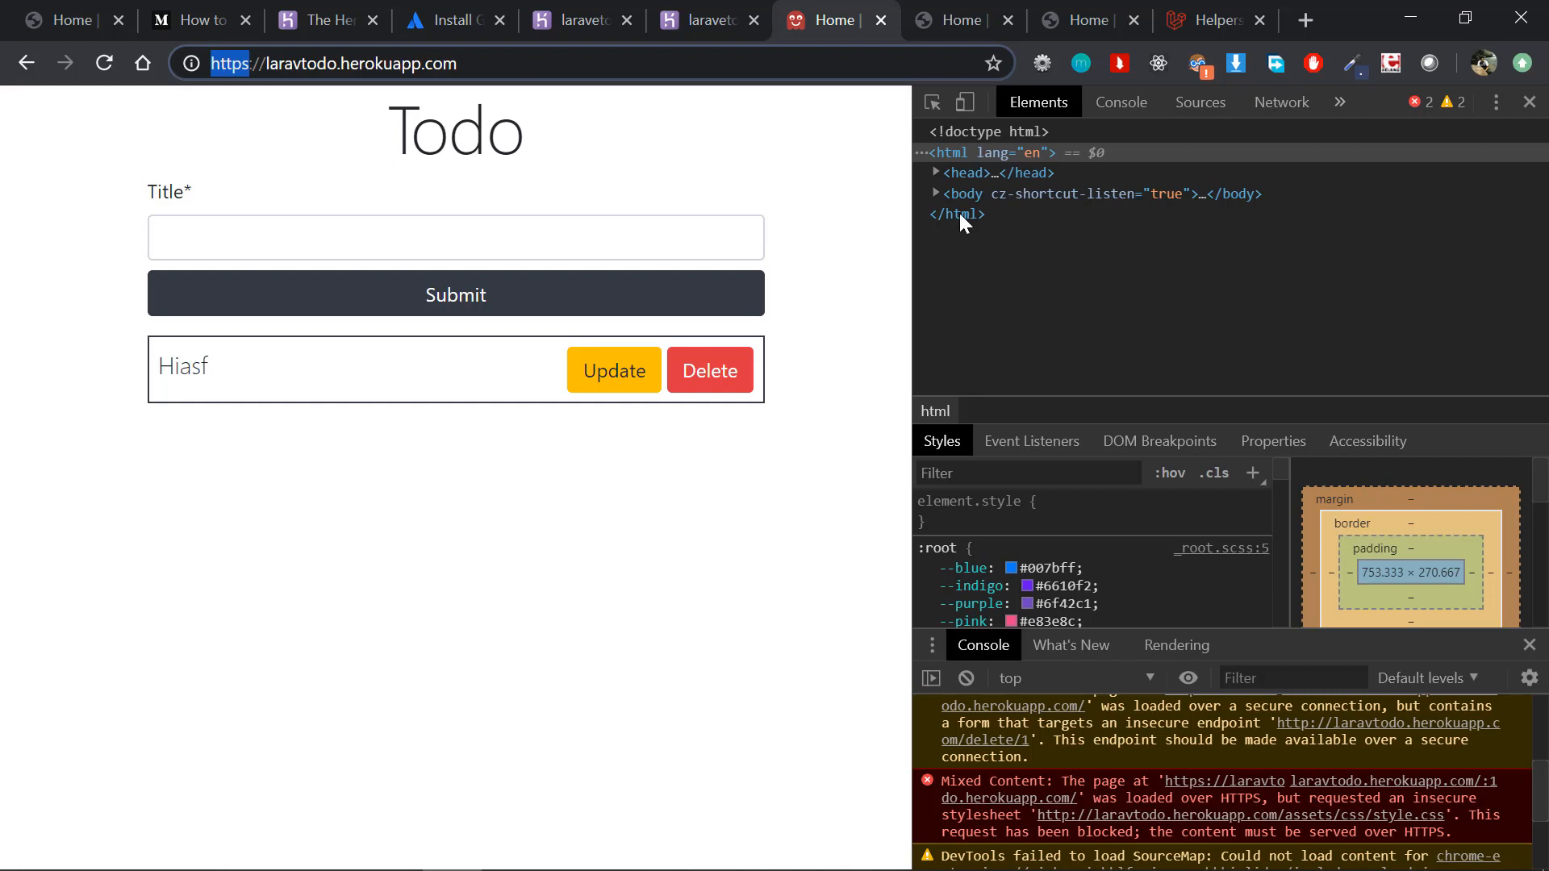
pyautogui.click(1515, 115)
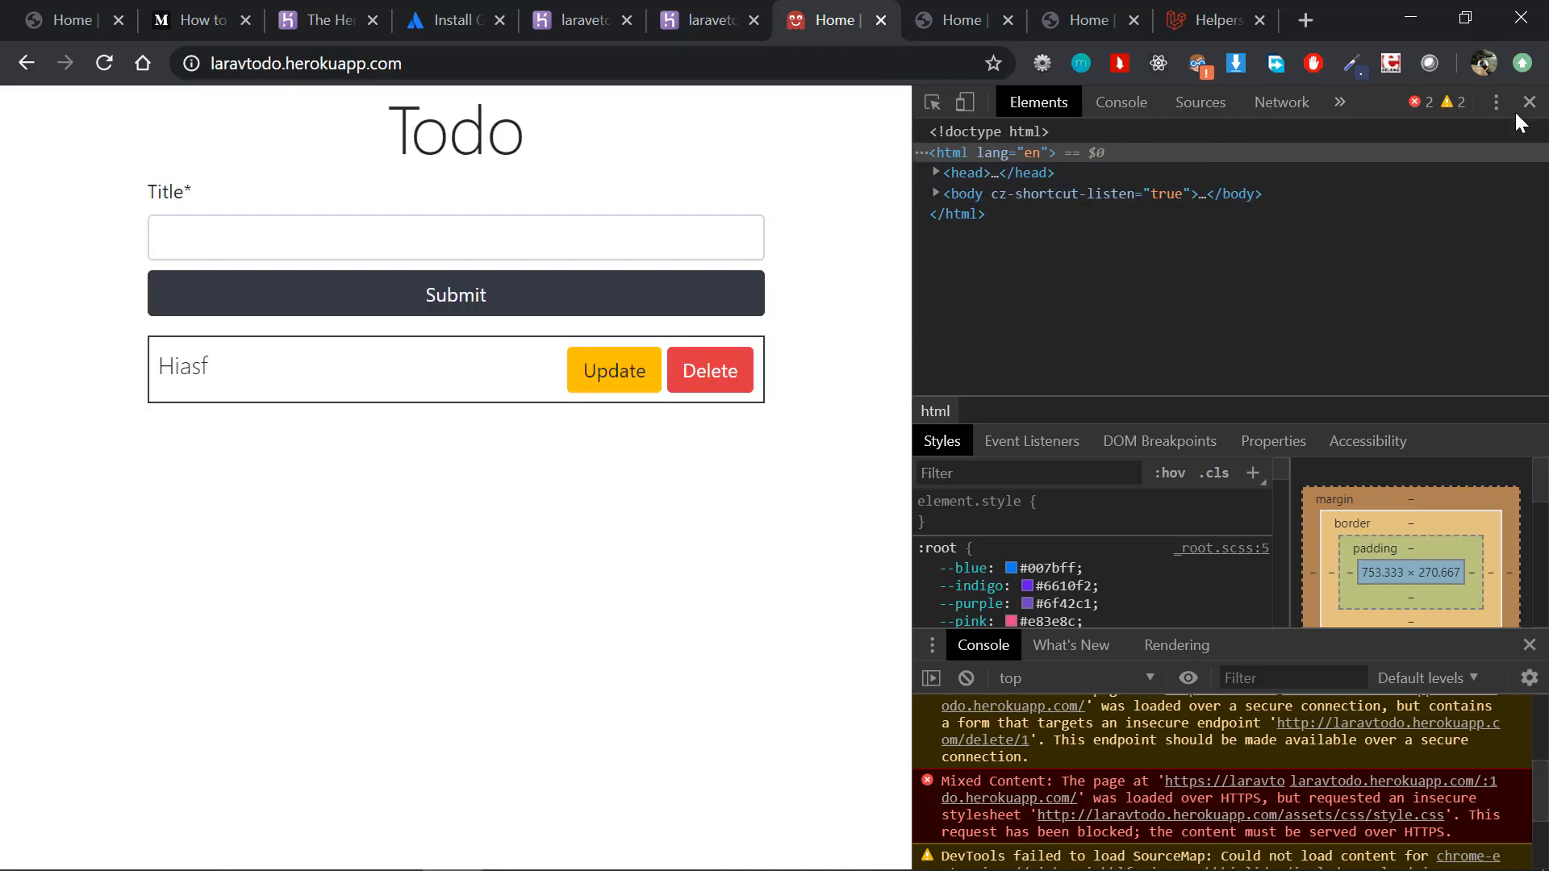
pyautogui.click(250, 59)
pyautogui.press('Home')
pyautogui.write('http://')
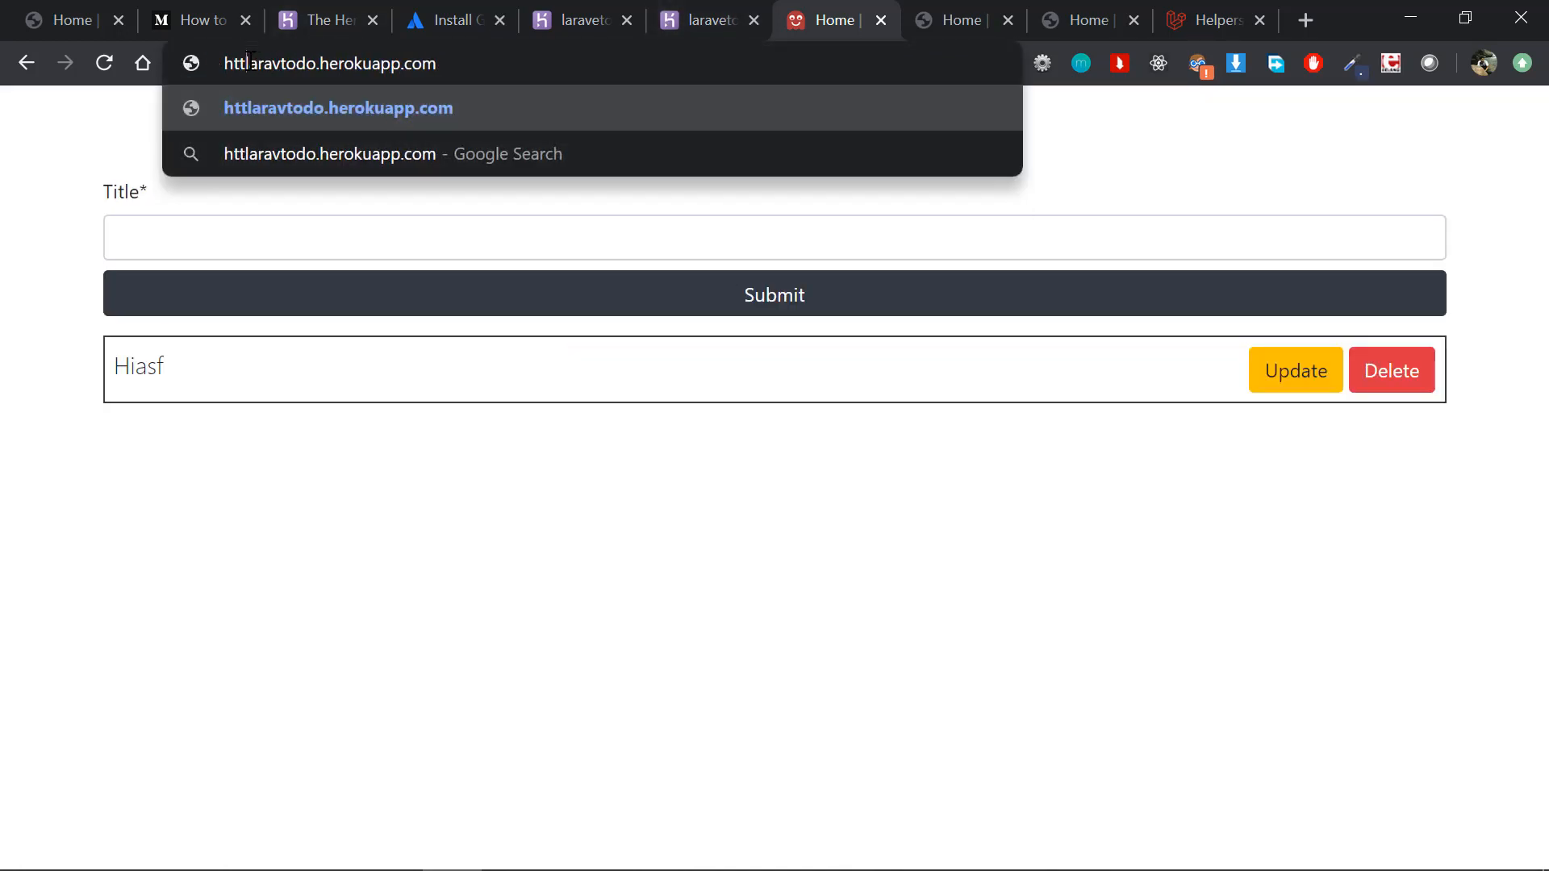
pyautogui.press('Return')
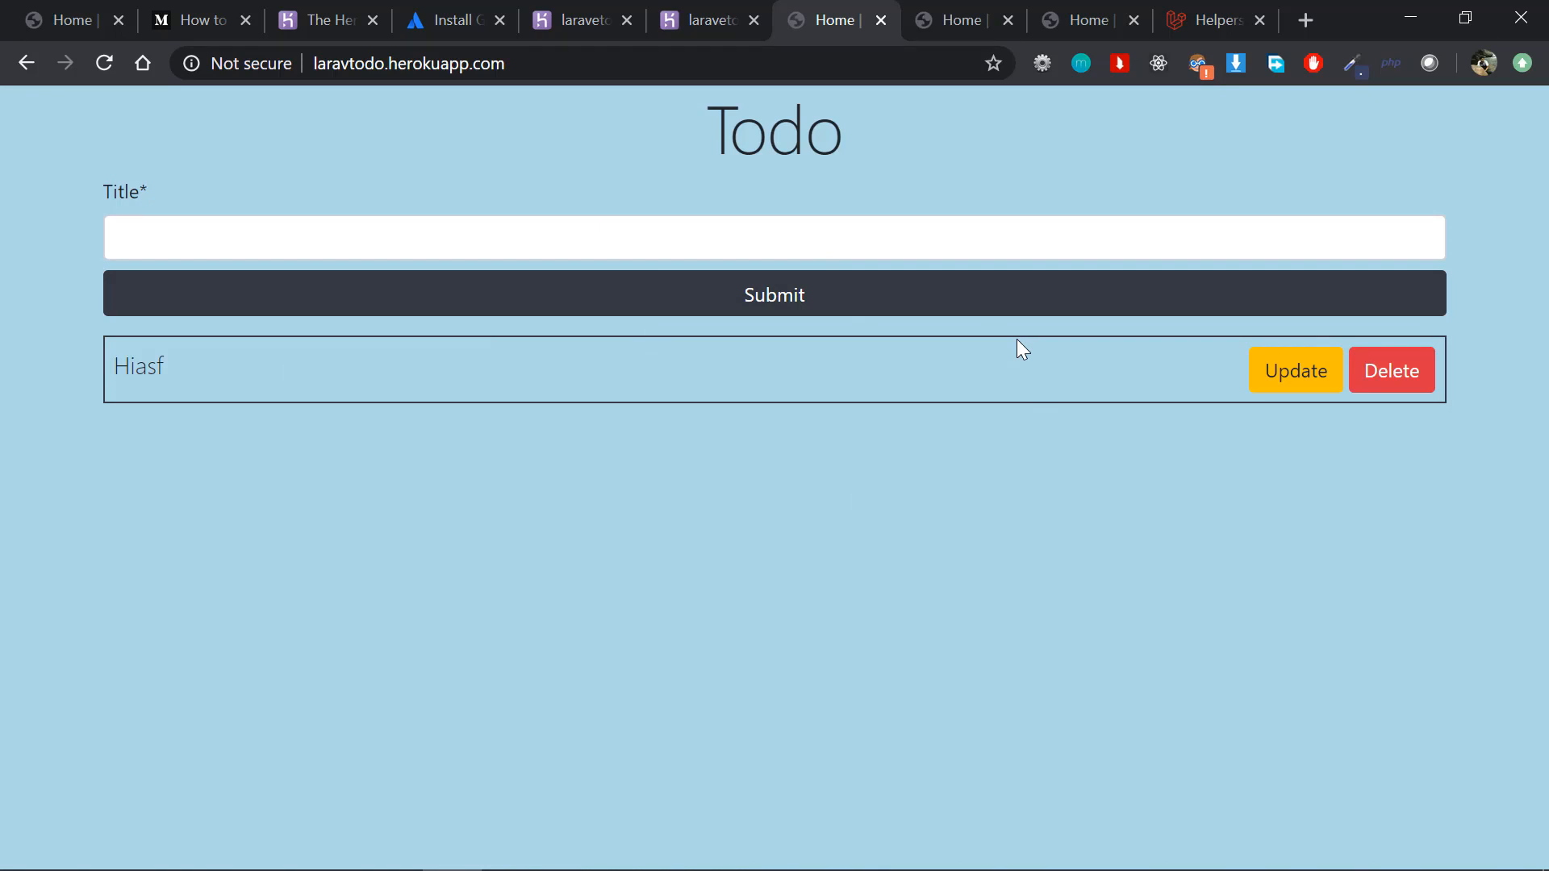
pyautogui.moveTo(564, 73); pyautogui.dragTo(295, 62)
pyautogui.click(321, 65)
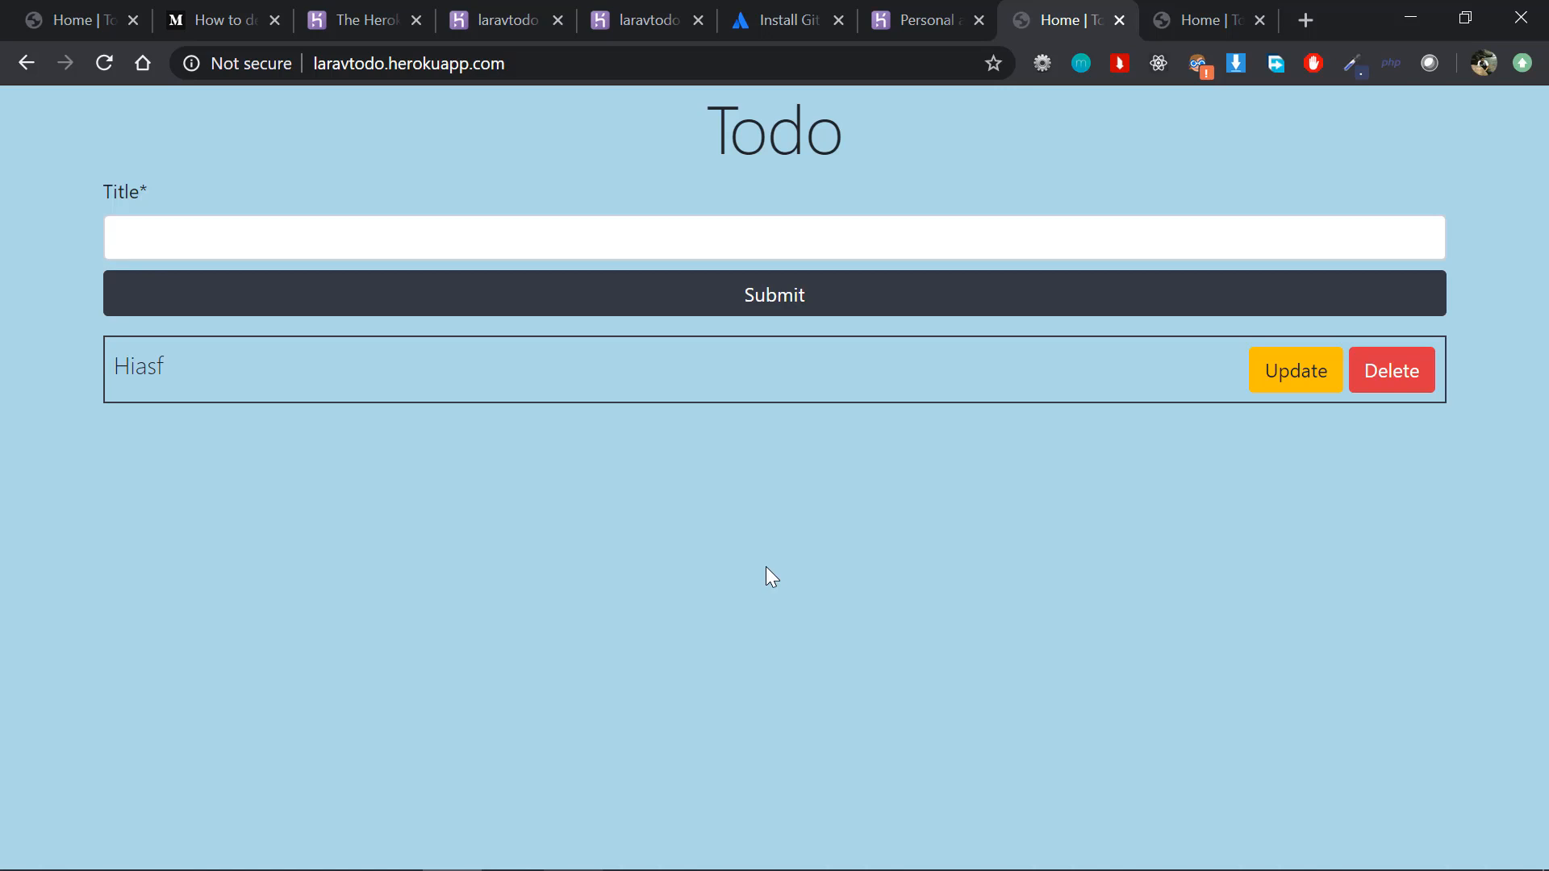
pyautogui.hotkey('alt', 'Tab')
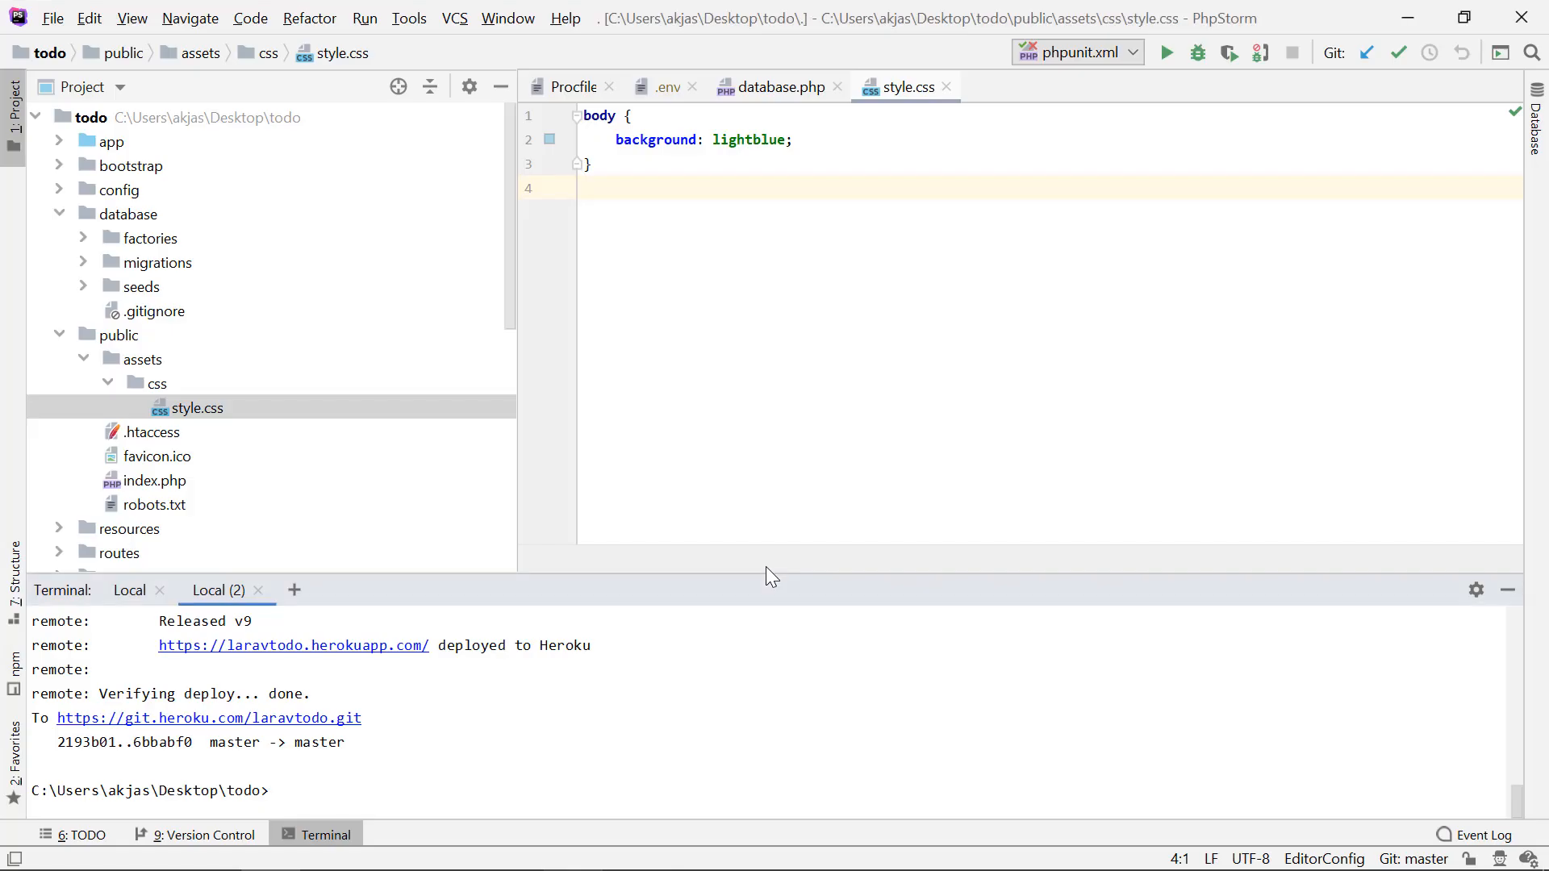